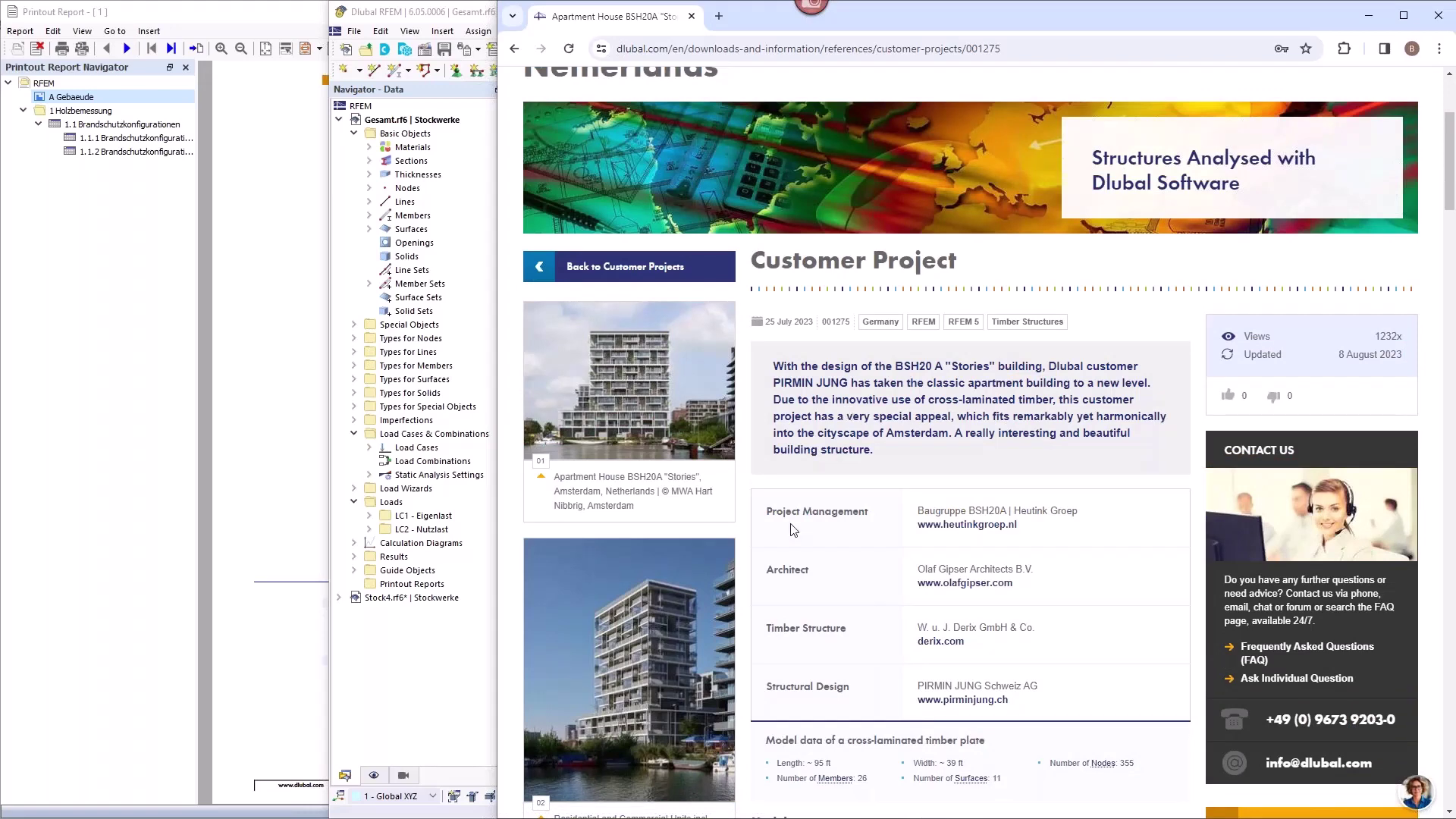
# Step: Enlarge the "Residential and Commercial Units incl. Parking Garage" photo, capture that screen region and start marking it up with the pen
pyautogui.scroll(-3, 792, 529)
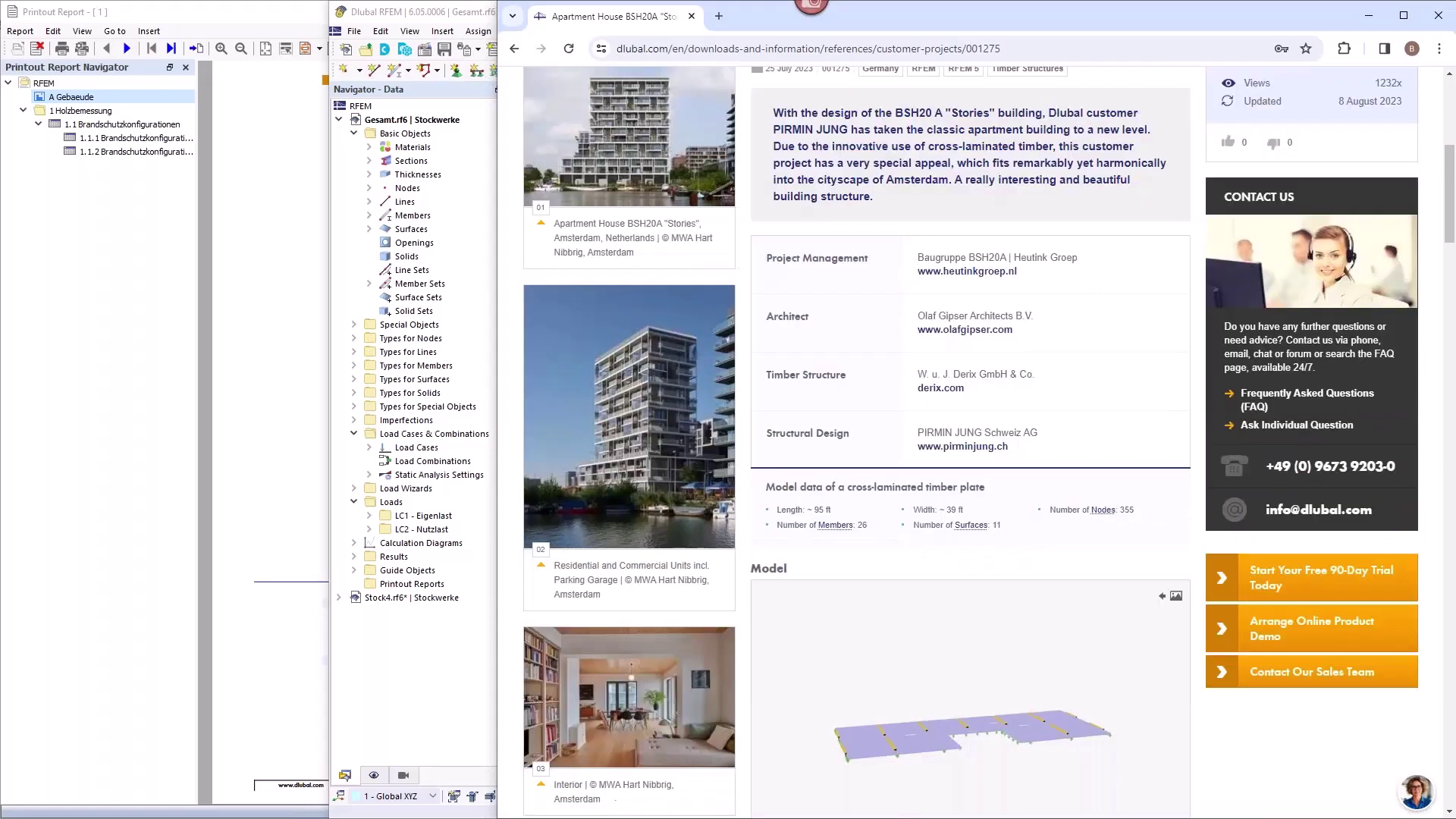
pyautogui.click(647, 425)
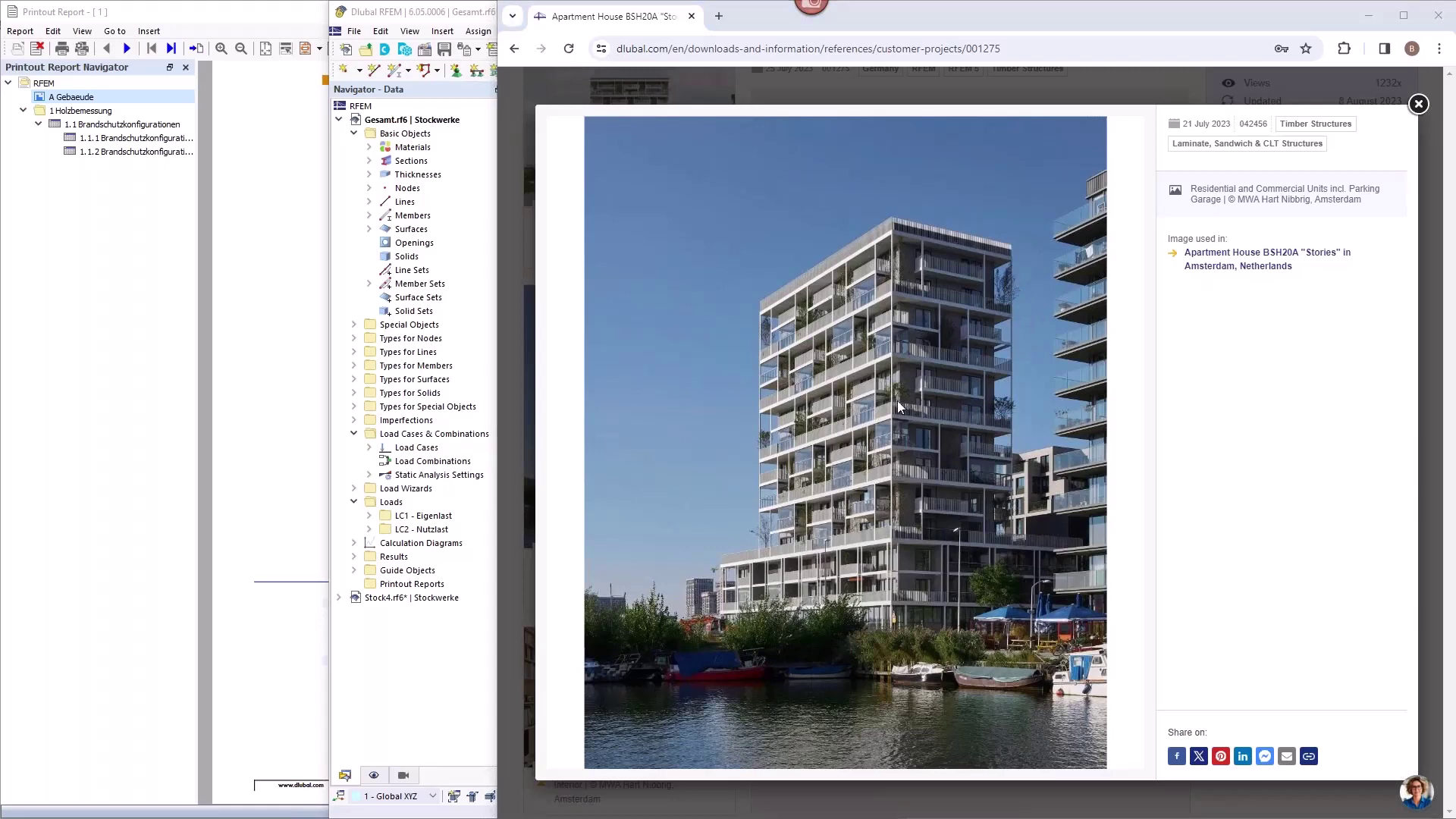
pyautogui.press('Print')
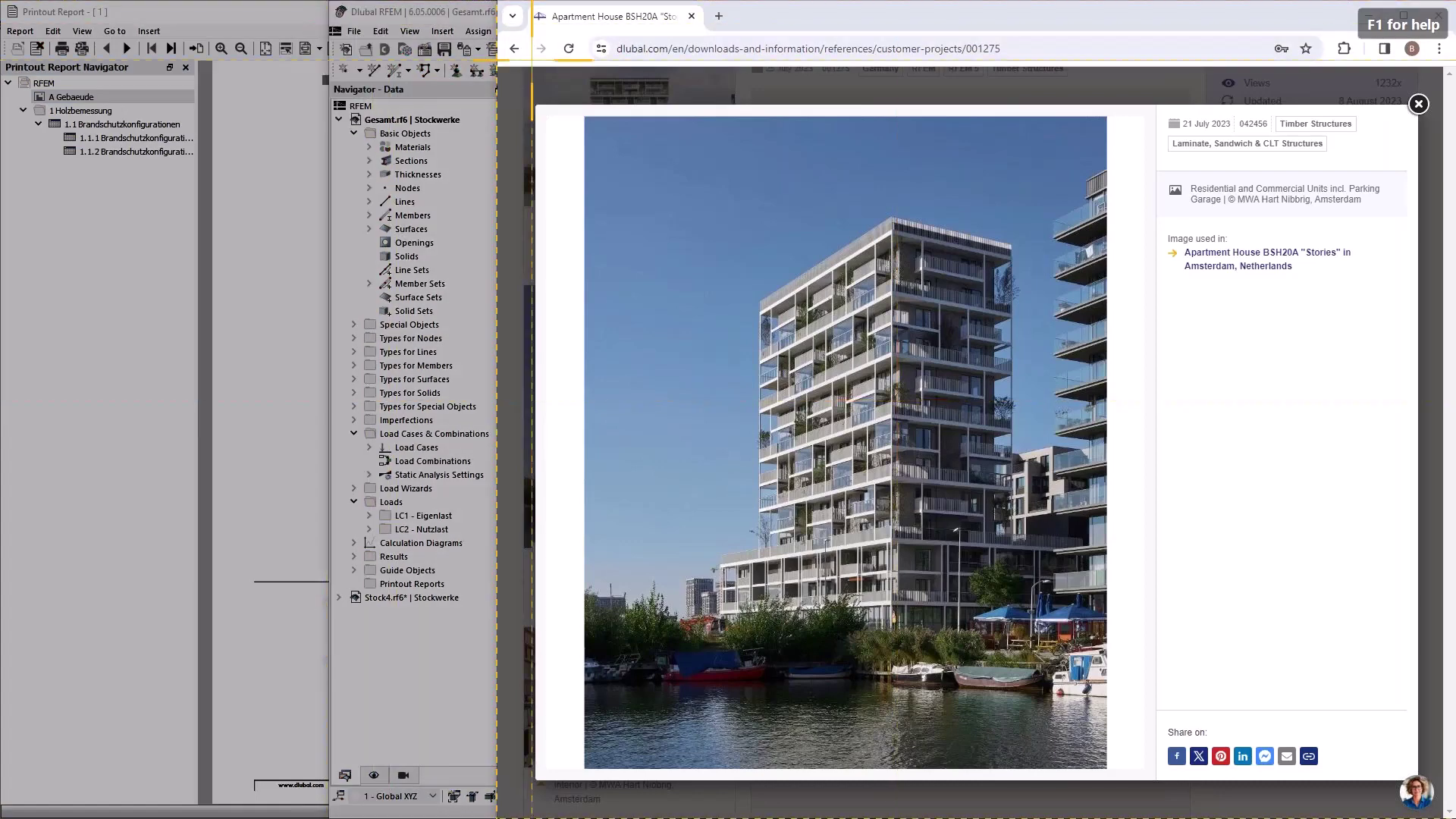
pyautogui.moveTo(503, 66); pyautogui.dragTo(1089, 669)
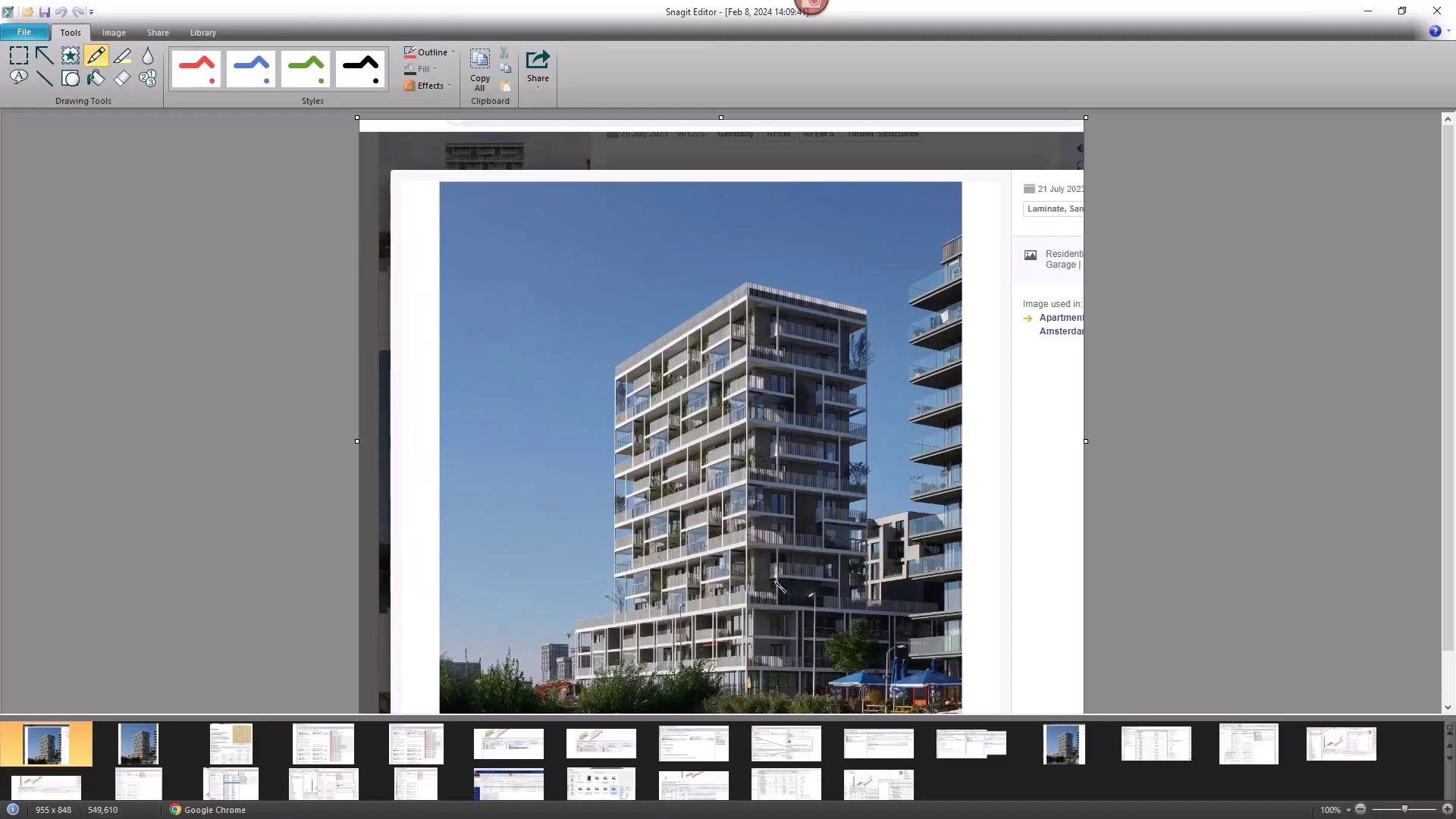
pyautogui.moveTo(774, 583)
pyautogui.mouseDown()
pyautogui.moveTo(527, 589)
pyautogui.moveTo(546, 648)
pyautogui.moveTo(944, 653)
pyautogui.moveTo(899, 596)
pyautogui.moveTo(775, 592)
pyautogui.mouseUp()
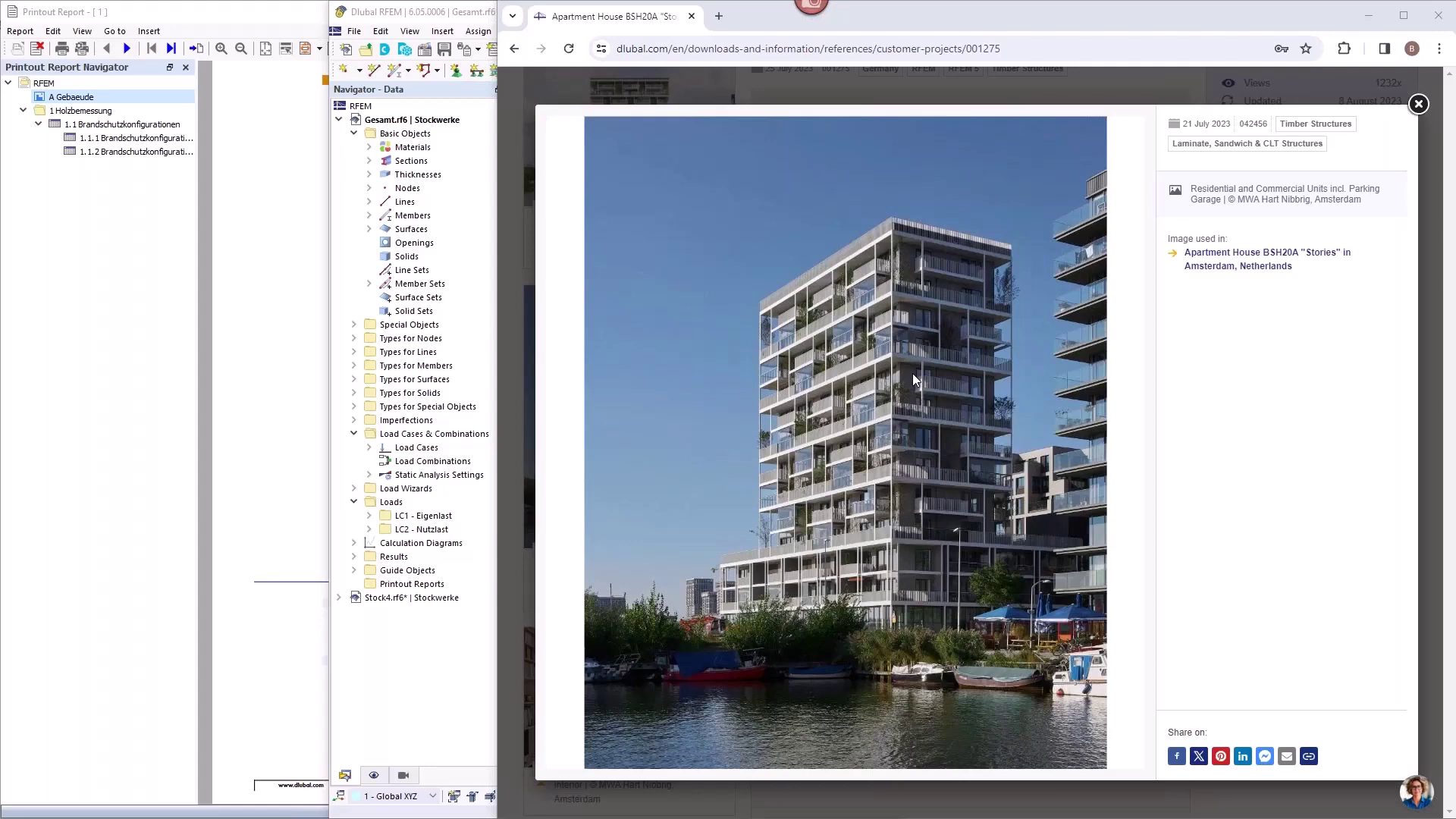
# Step: Switch to RFEM and view the loads of LC1 Eigenlast and LC2 Nutzlast on the Gesamt.rf6 building model
pyautogui.click(470, 15)
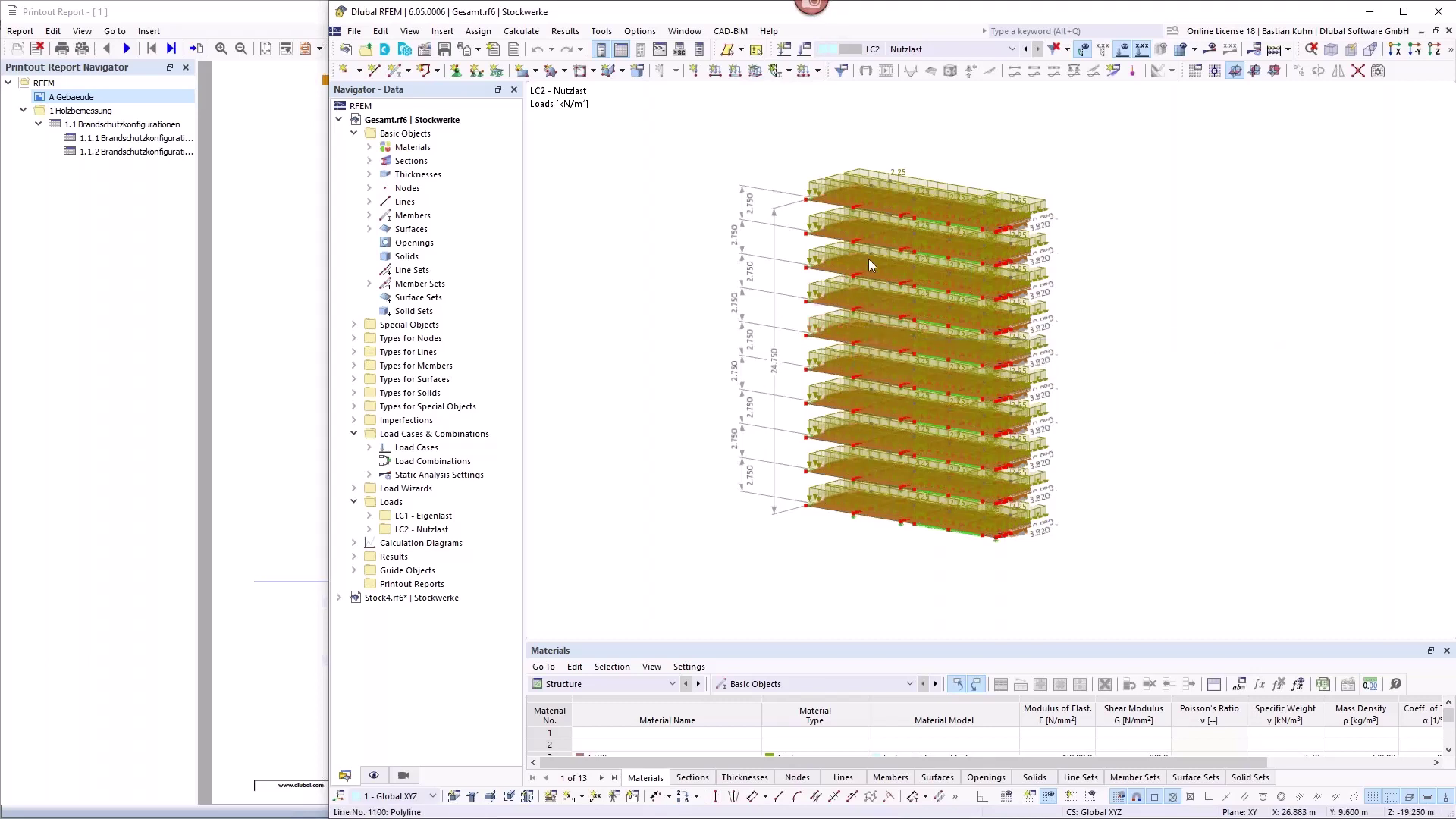
pyautogui.click(978, 49)
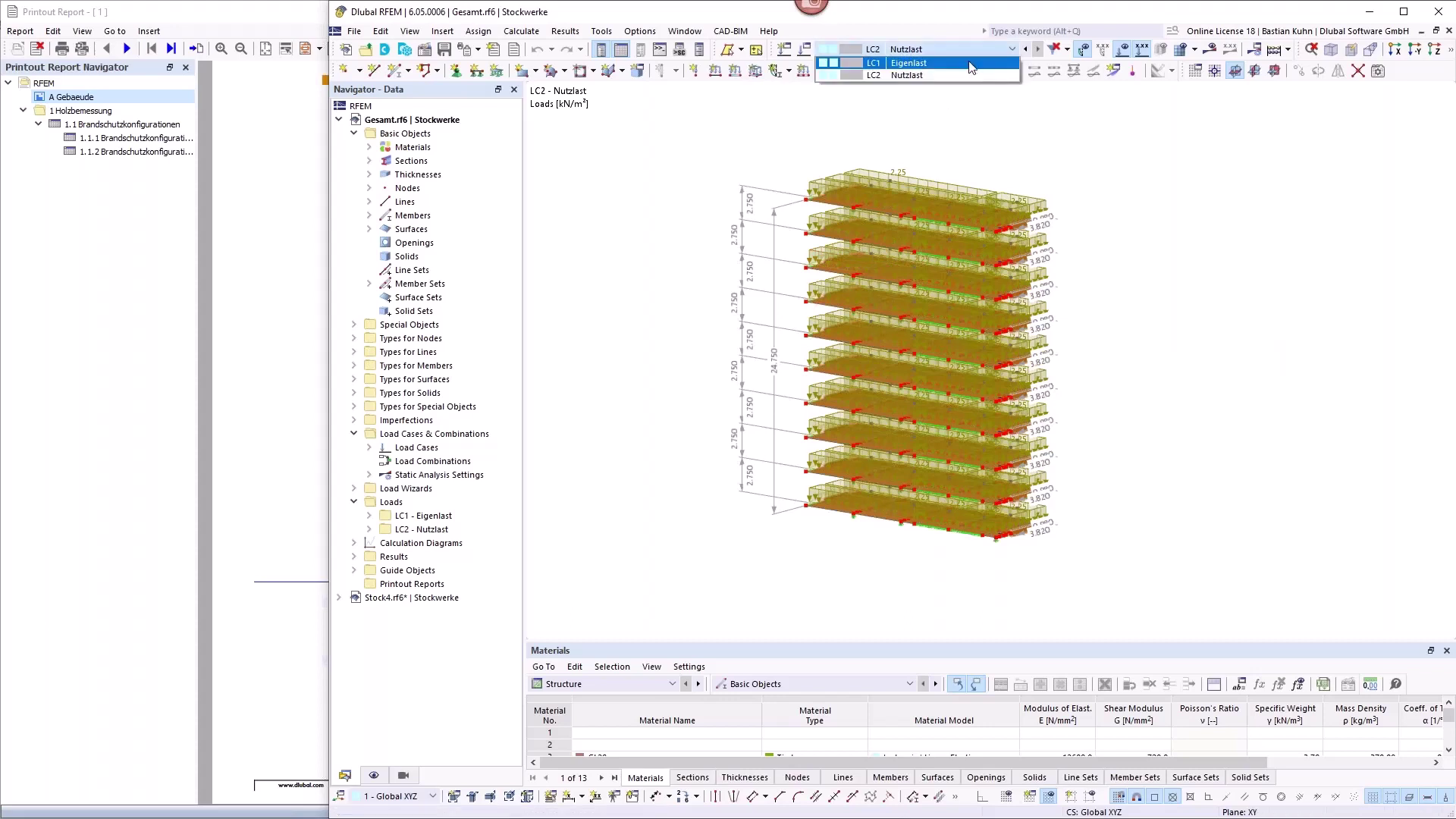
pyautogui.click(948, 60)
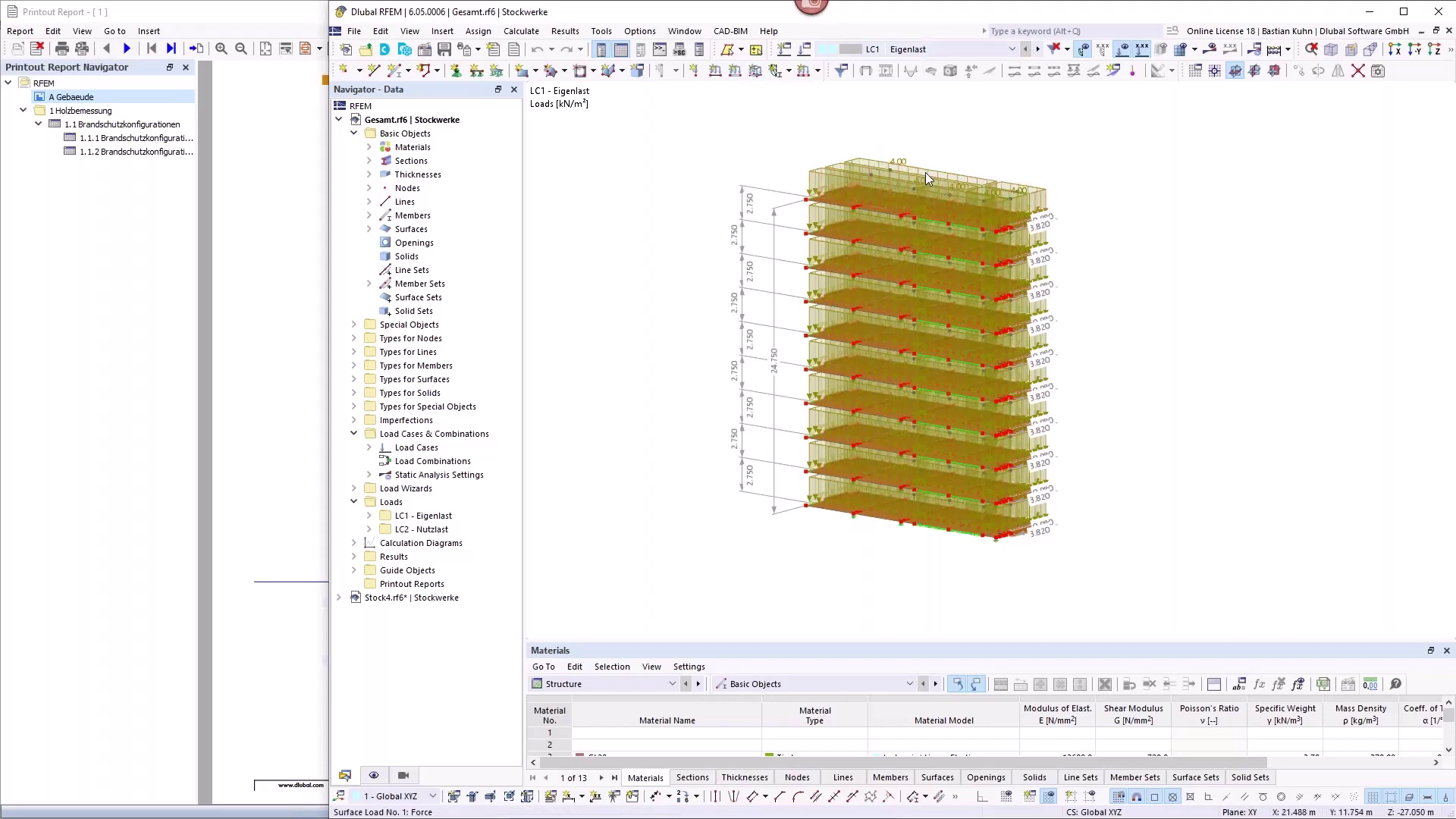
pyautogui.click(1038, 48)
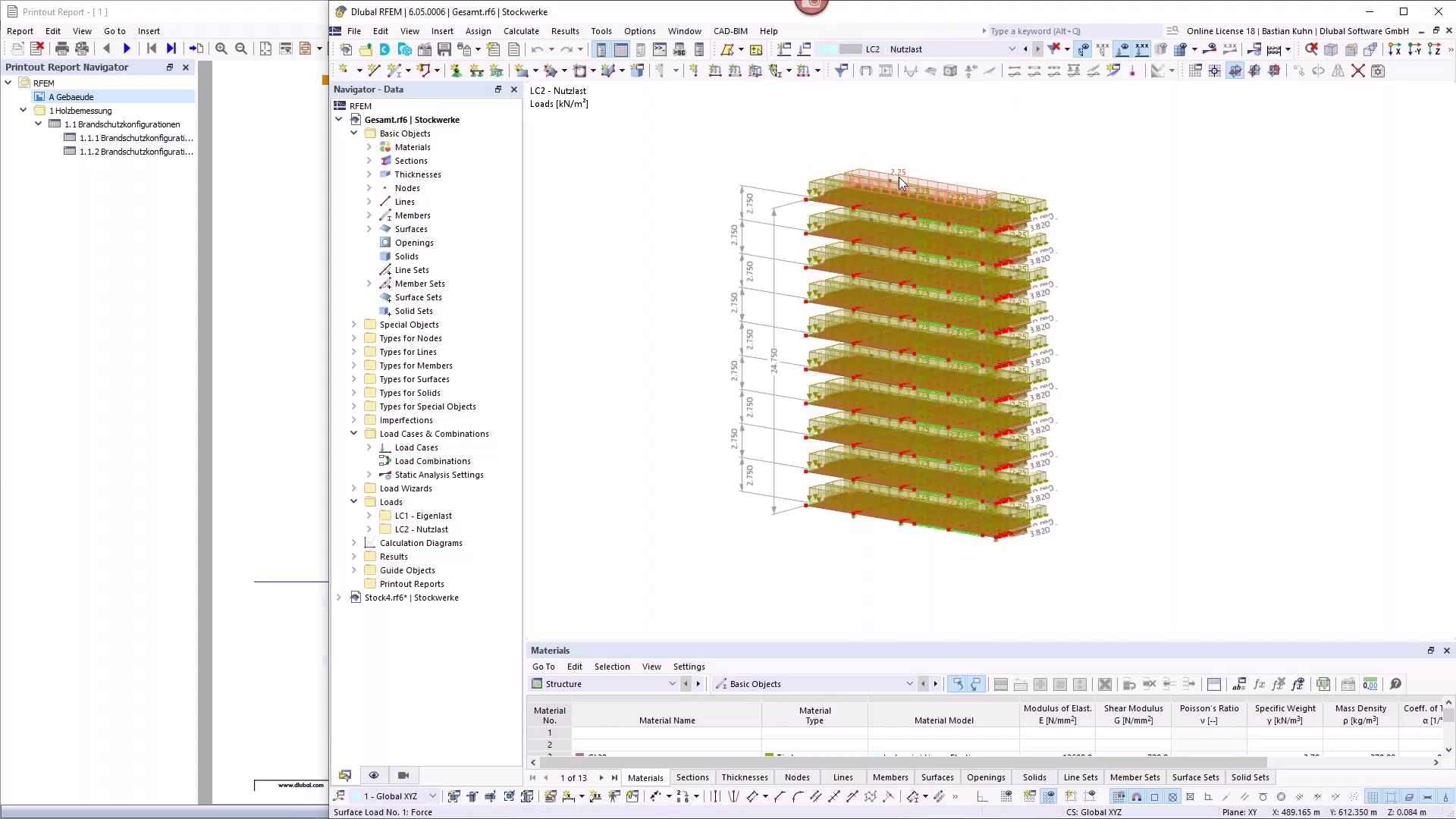
pyautogui.scroll(-1, 903, 250)
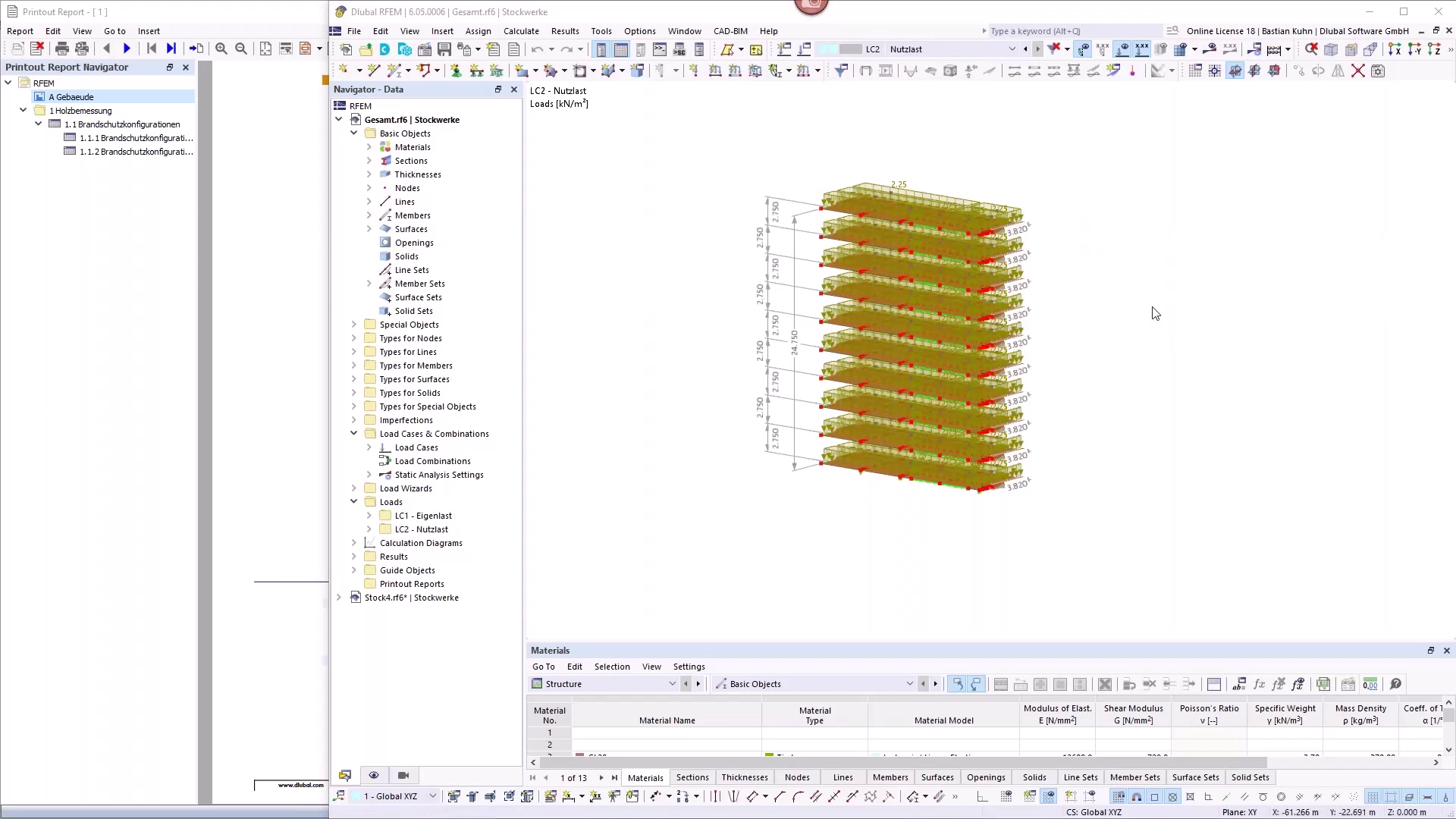
# Step: Activate the Stock4.rf6 model and hide its load display
pyautogui.click(685, 32)
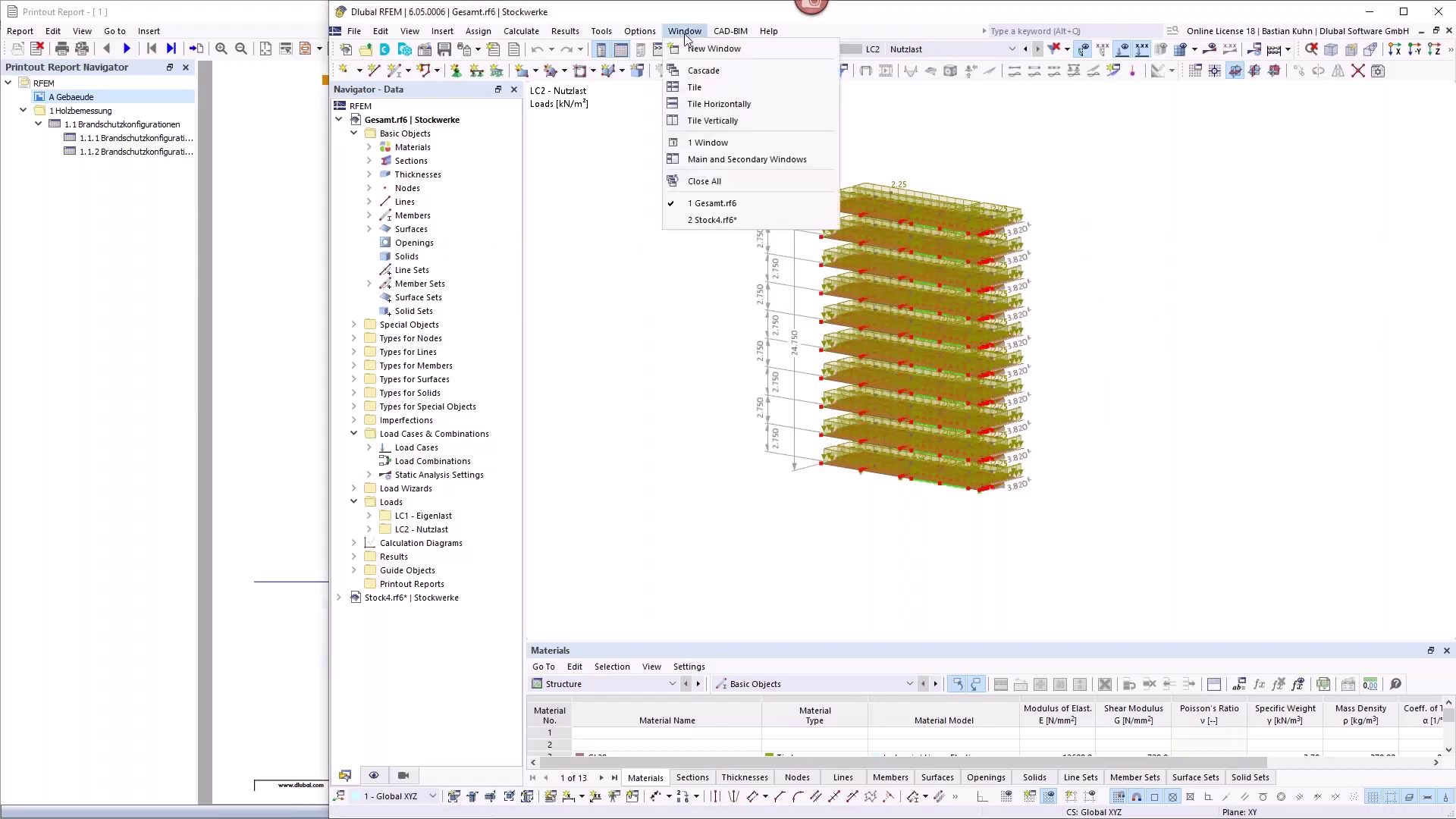
pyautogui.click(696, 228)
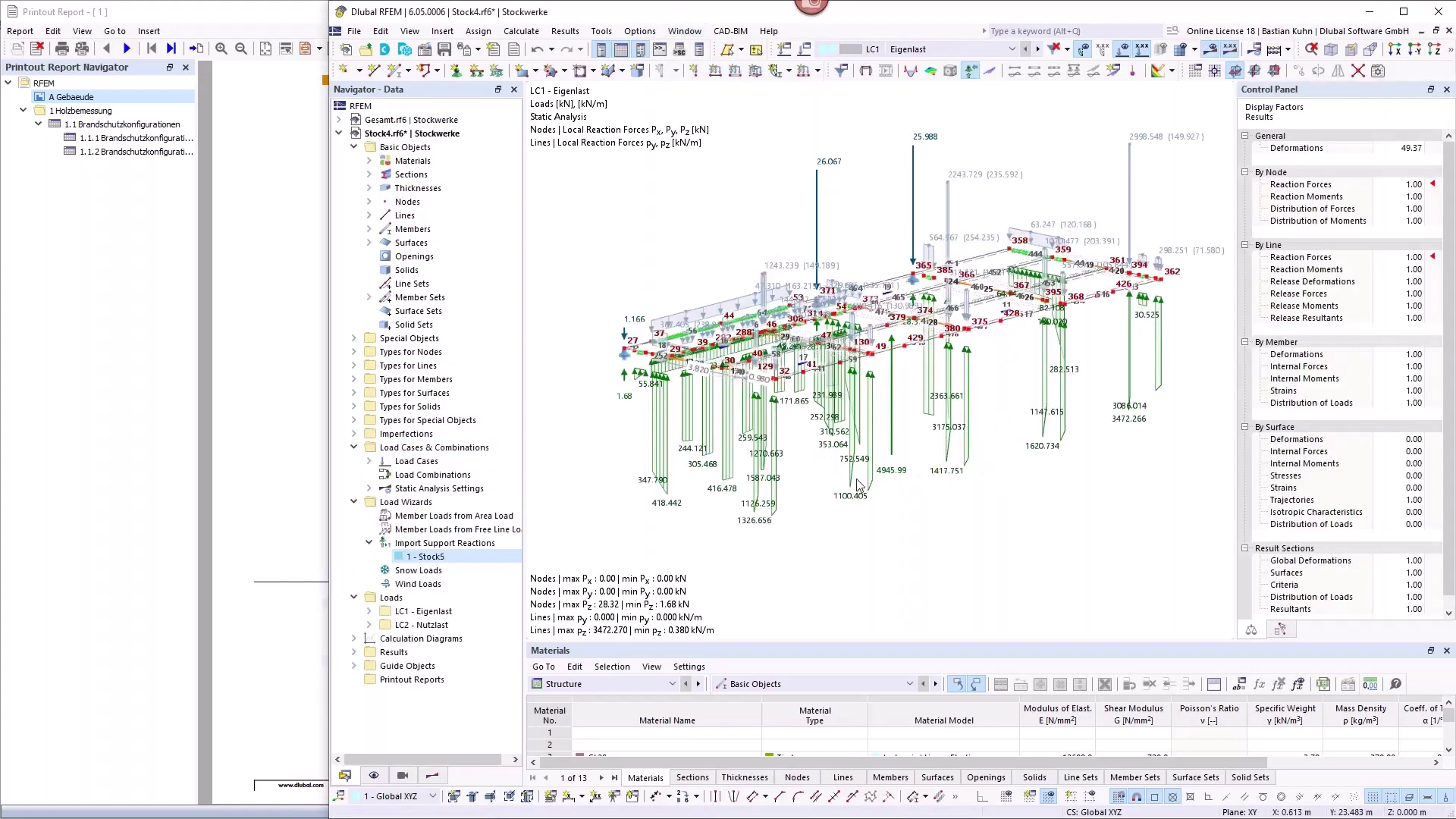
pyautogui.click(1069, 48)
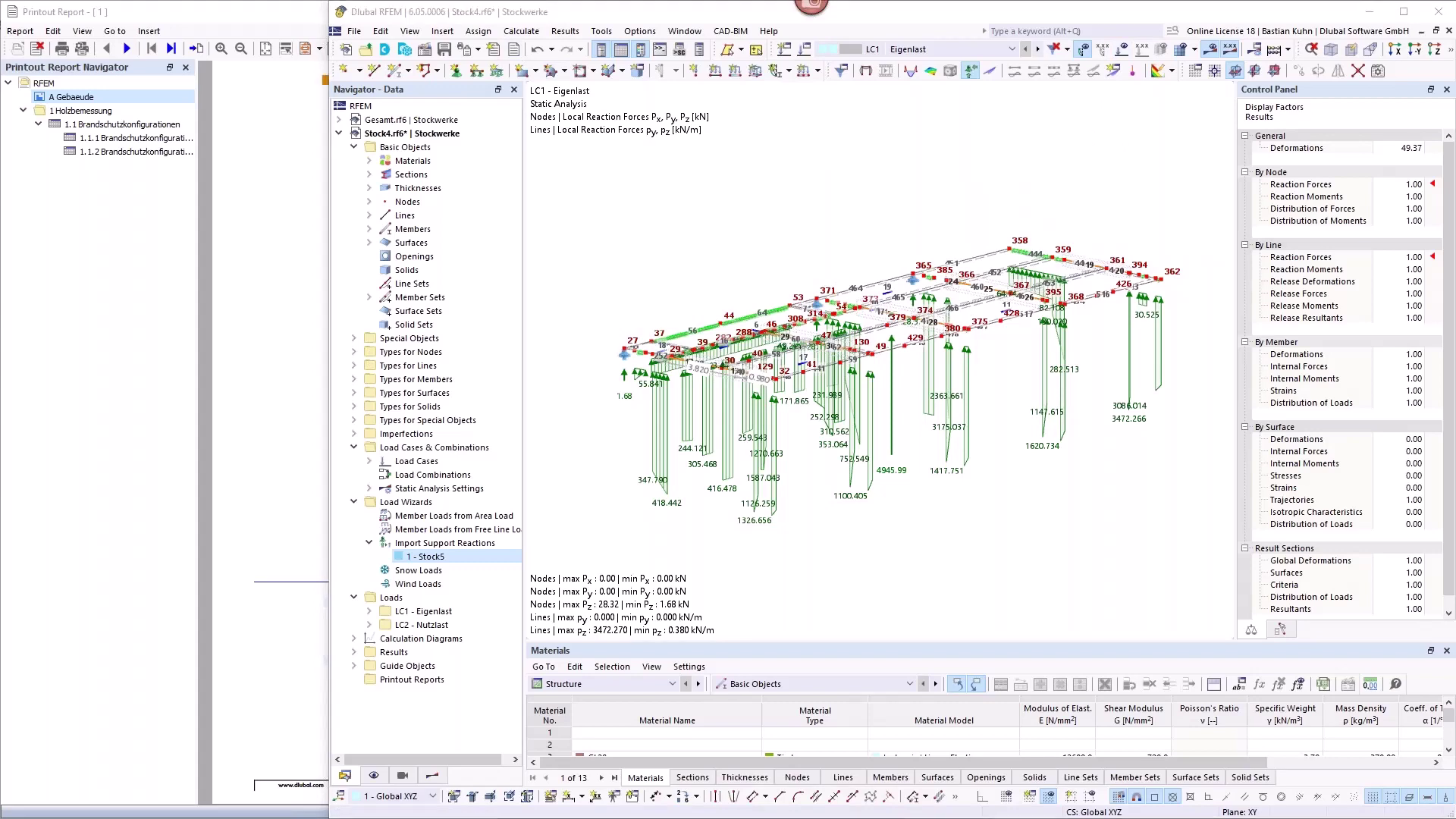
# Step: Browse the Stockwerke folder in File Explorer and preview the storey models Stock4.rf6 to Stock7.rf6
pyautogui.moveTo(1455, 277); pyautogui.dragTo(519, 109)
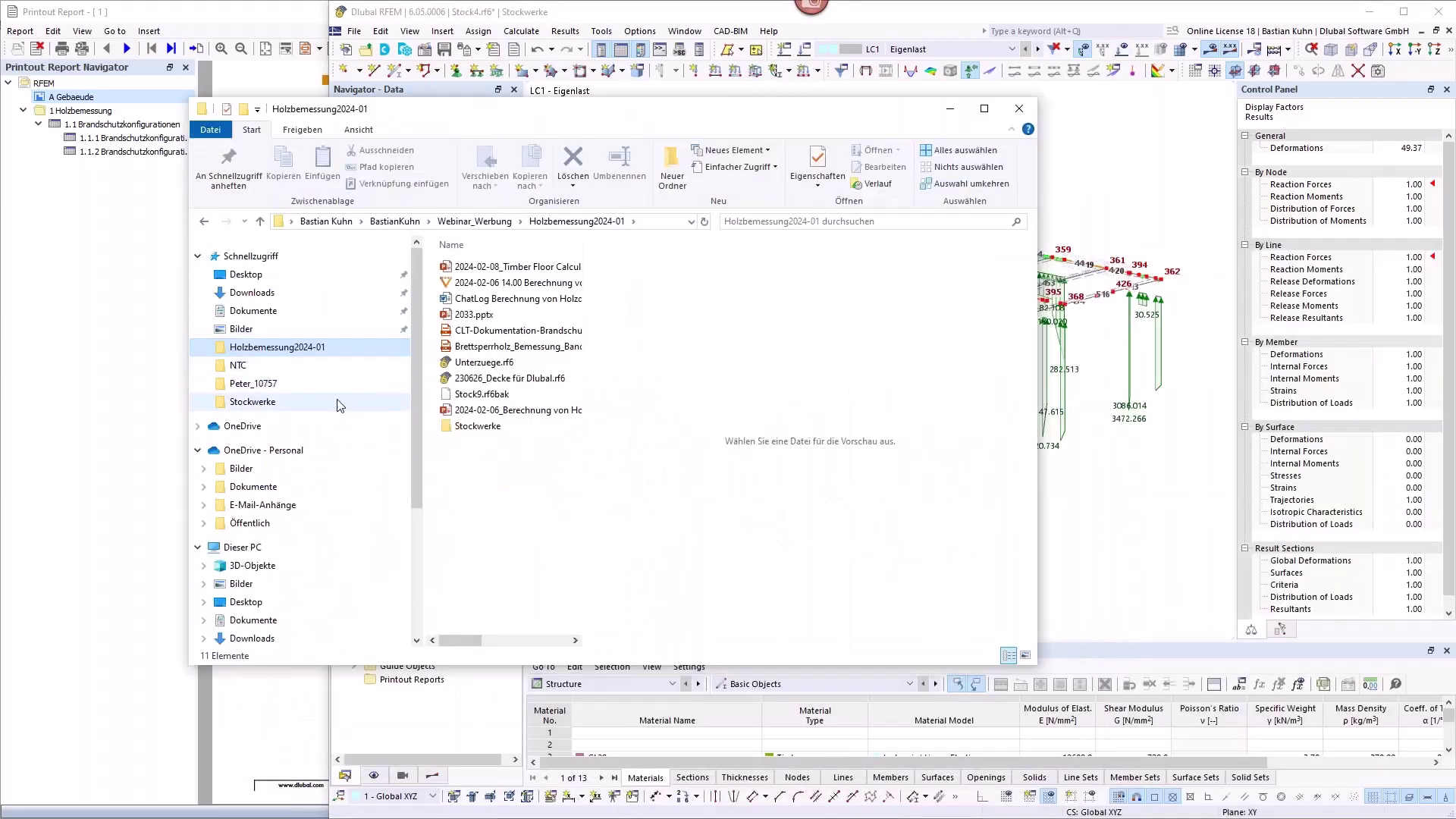
pyautogui.doubleClick(464, 426)
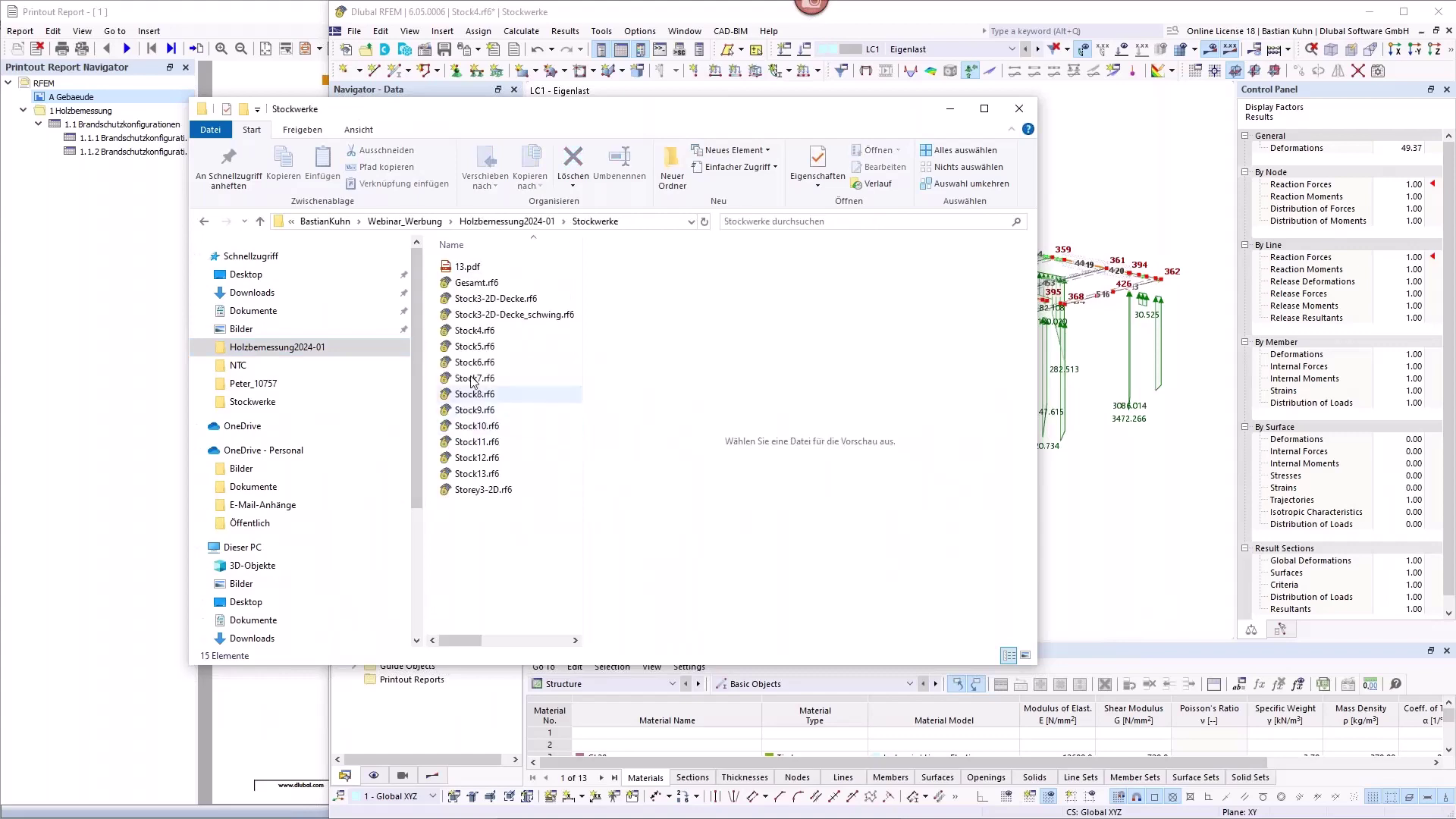
pyautogui.click(478, 330)
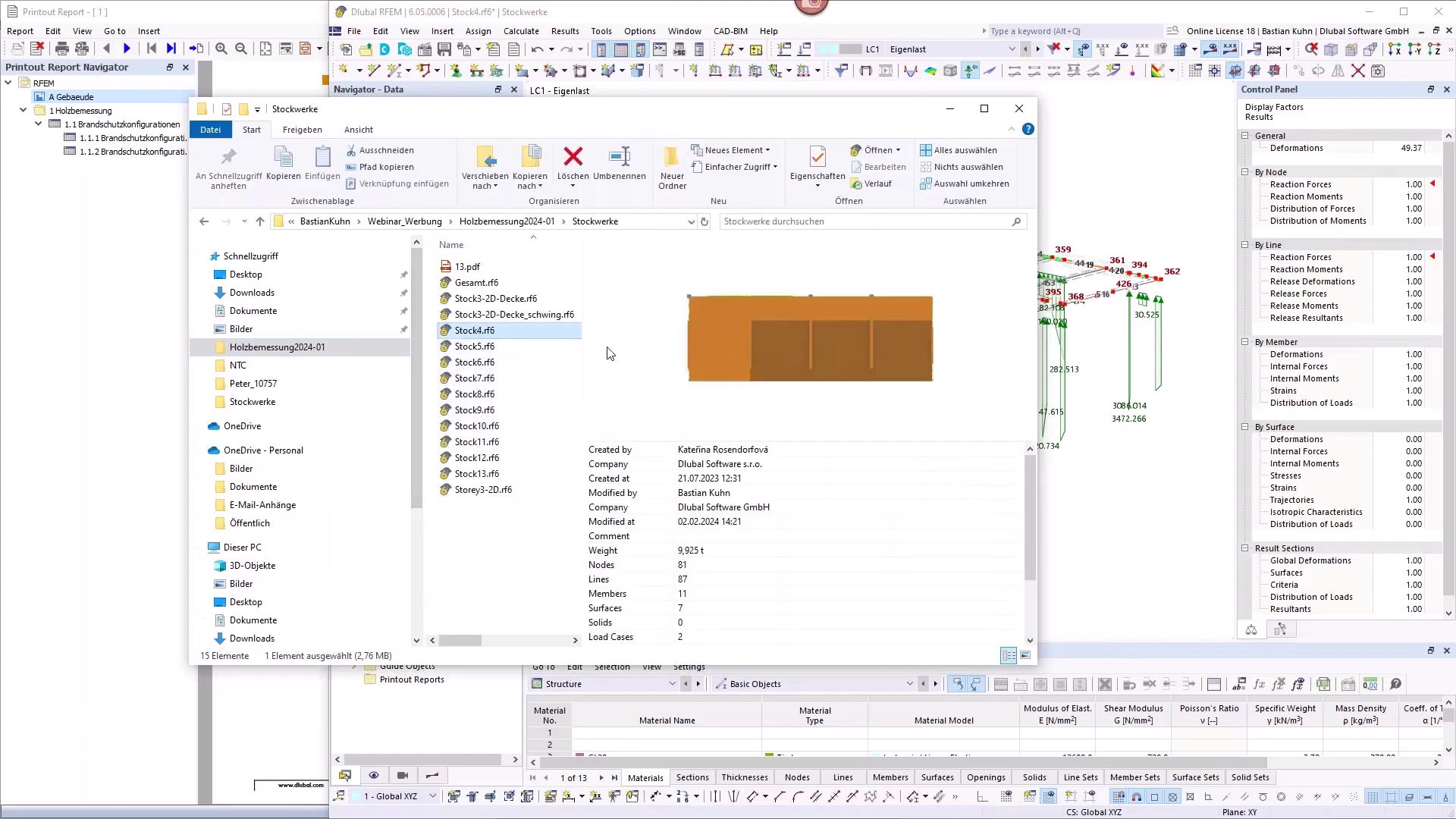
pyautogui.click(501, 347)
pyautogui.click(492, 363)
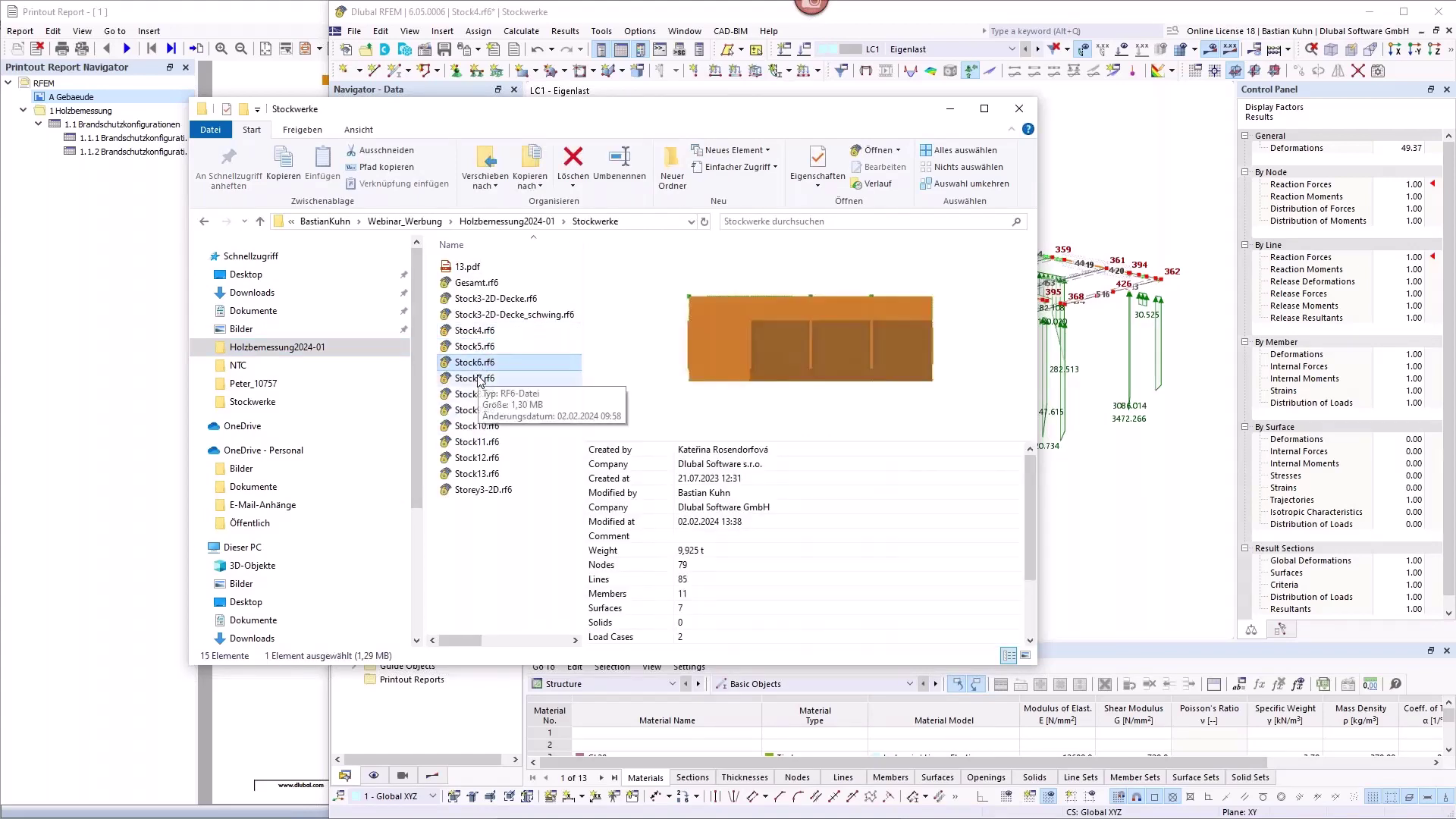
pyautogui.click(482, 379)
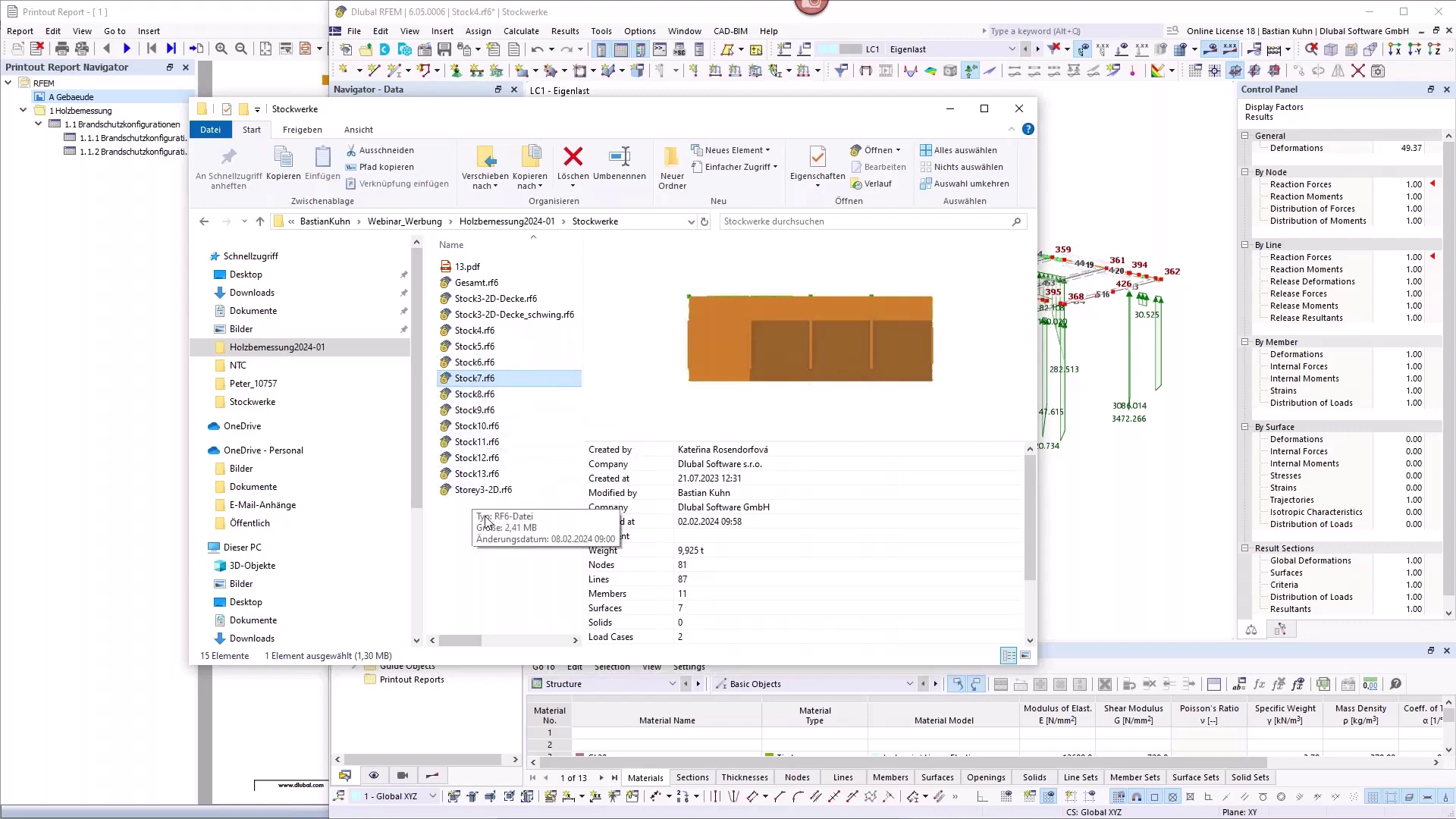
# Step: Open the Stock5 Import Support Reactions load wizard in RFEM and compare its connected model with the Stock5.rf6 file in the folder
pyautogui.click(1160, 14)
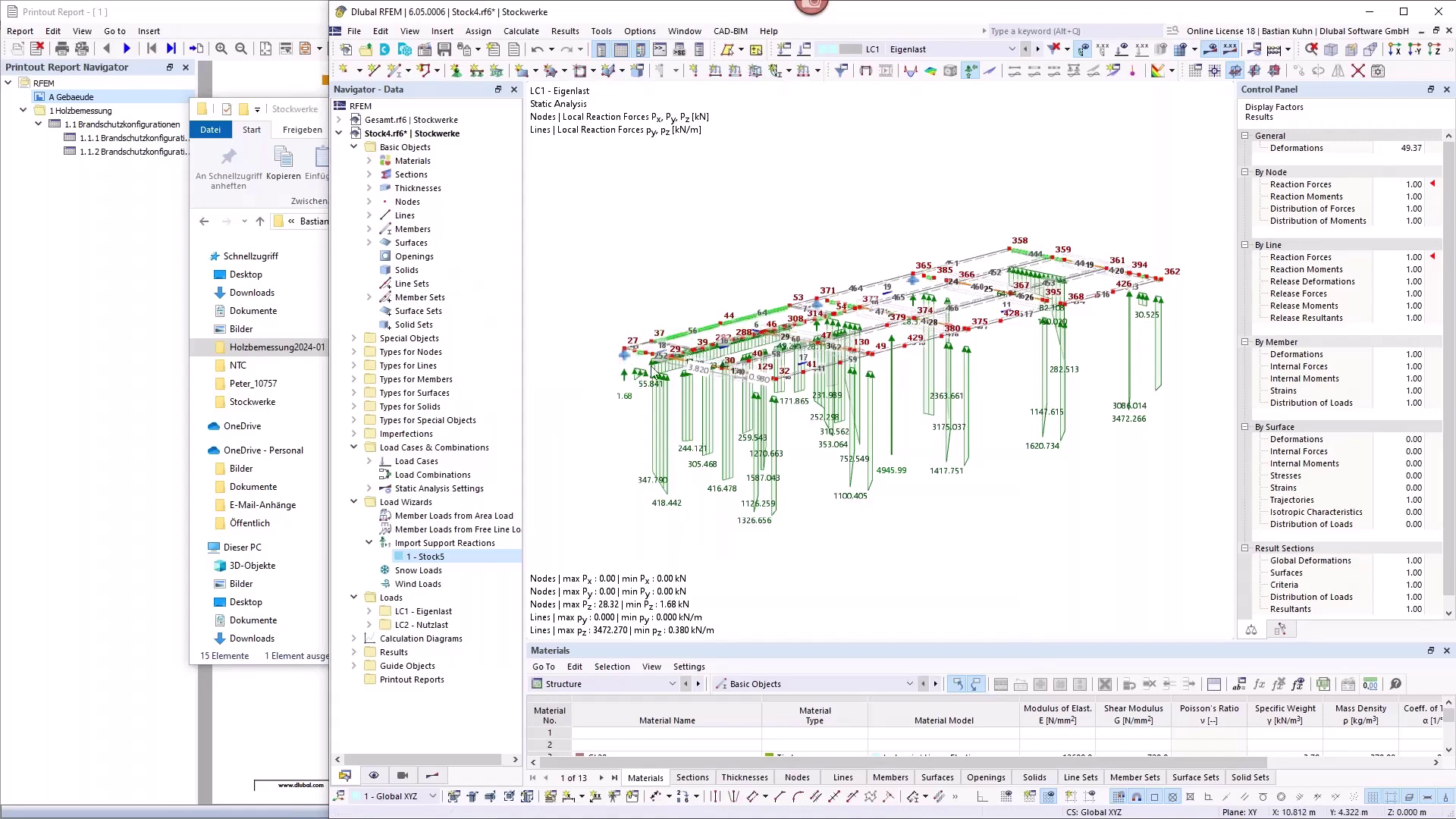
pyautogui.click(413, 543)
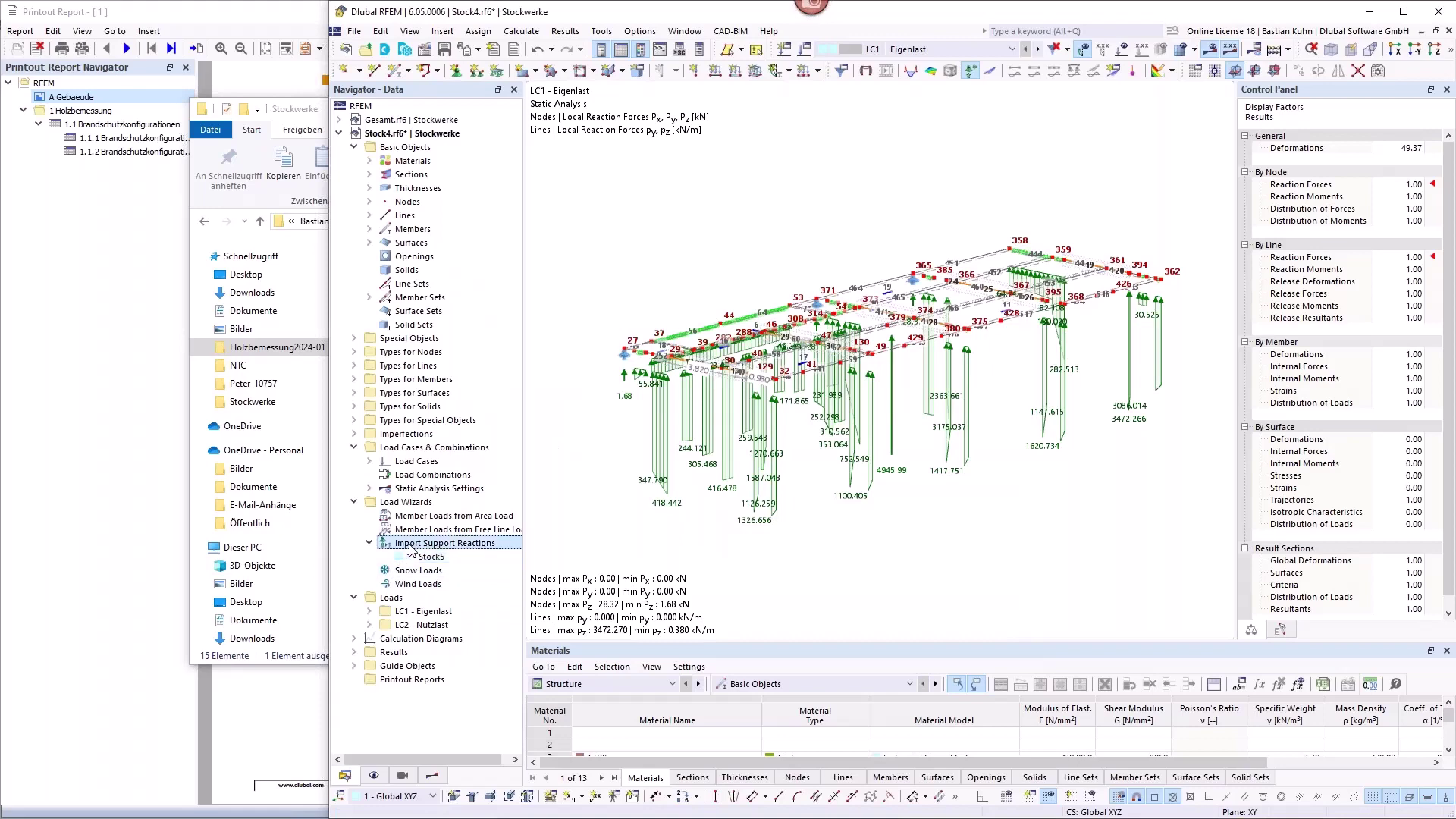
pyautogui.doubleClick(415, 557)
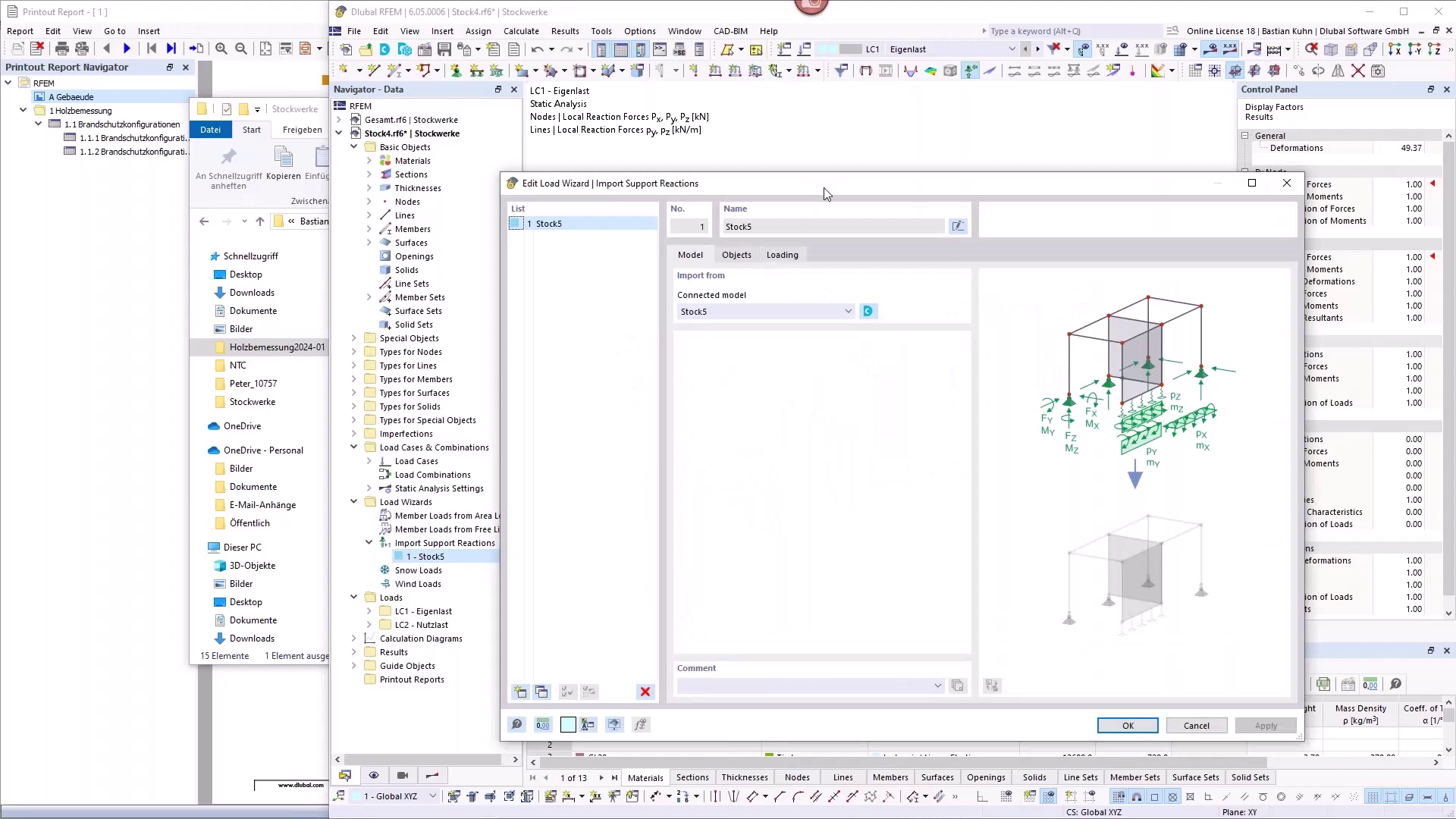
pyautogui.moveTo(720, 182); pyautogui.dragTo(848, 128)
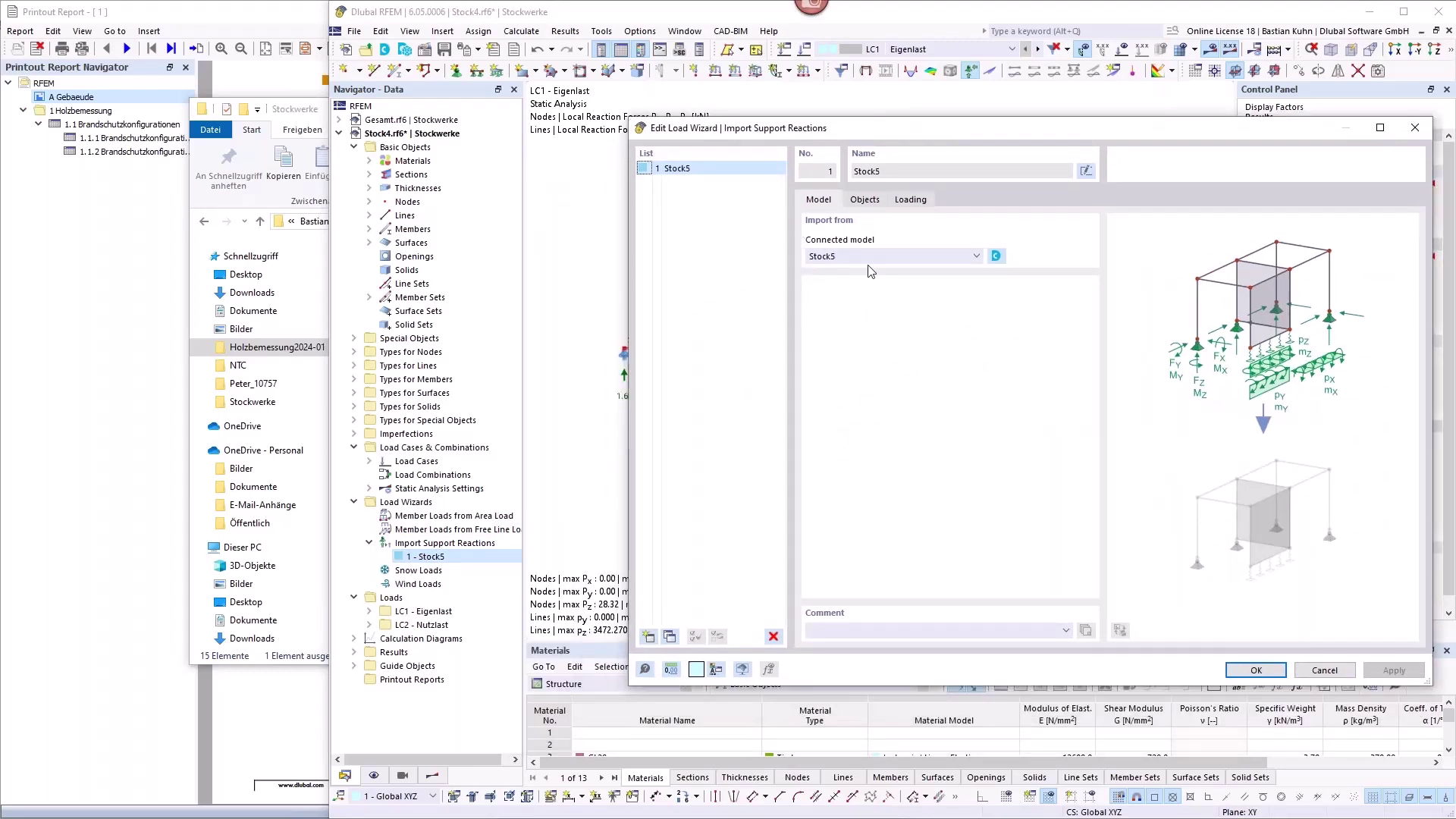
pyautogui.click(294, 110)
pyautogui.moveTo(294, 111); pyautogui.dragTo(119, 70)
pyautogui.click(334, 307)
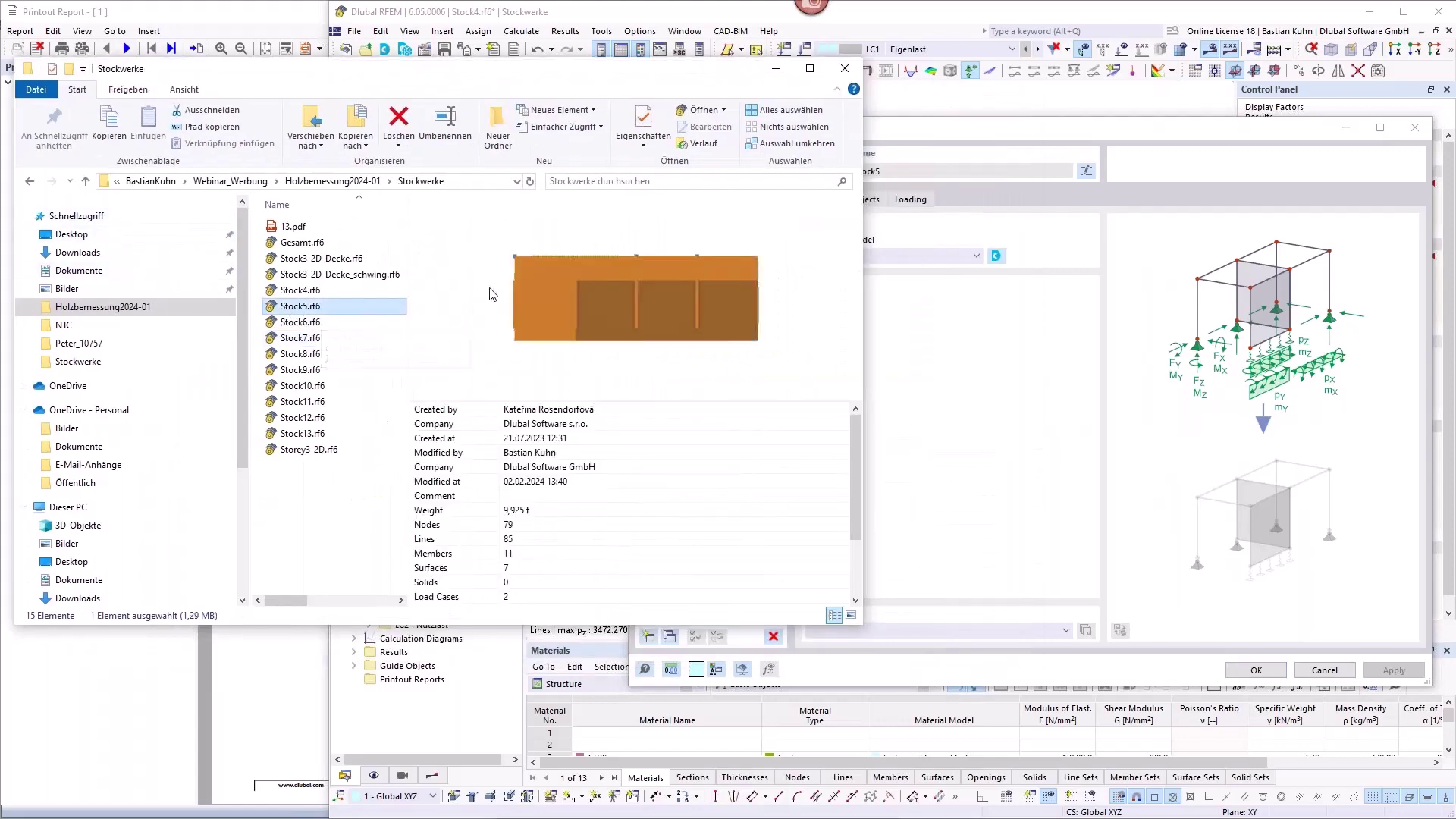
# Step: Review the wizard's supported nodes and lines and its connected load cases, and close it without changes
pyautogui.click(1028, 128)
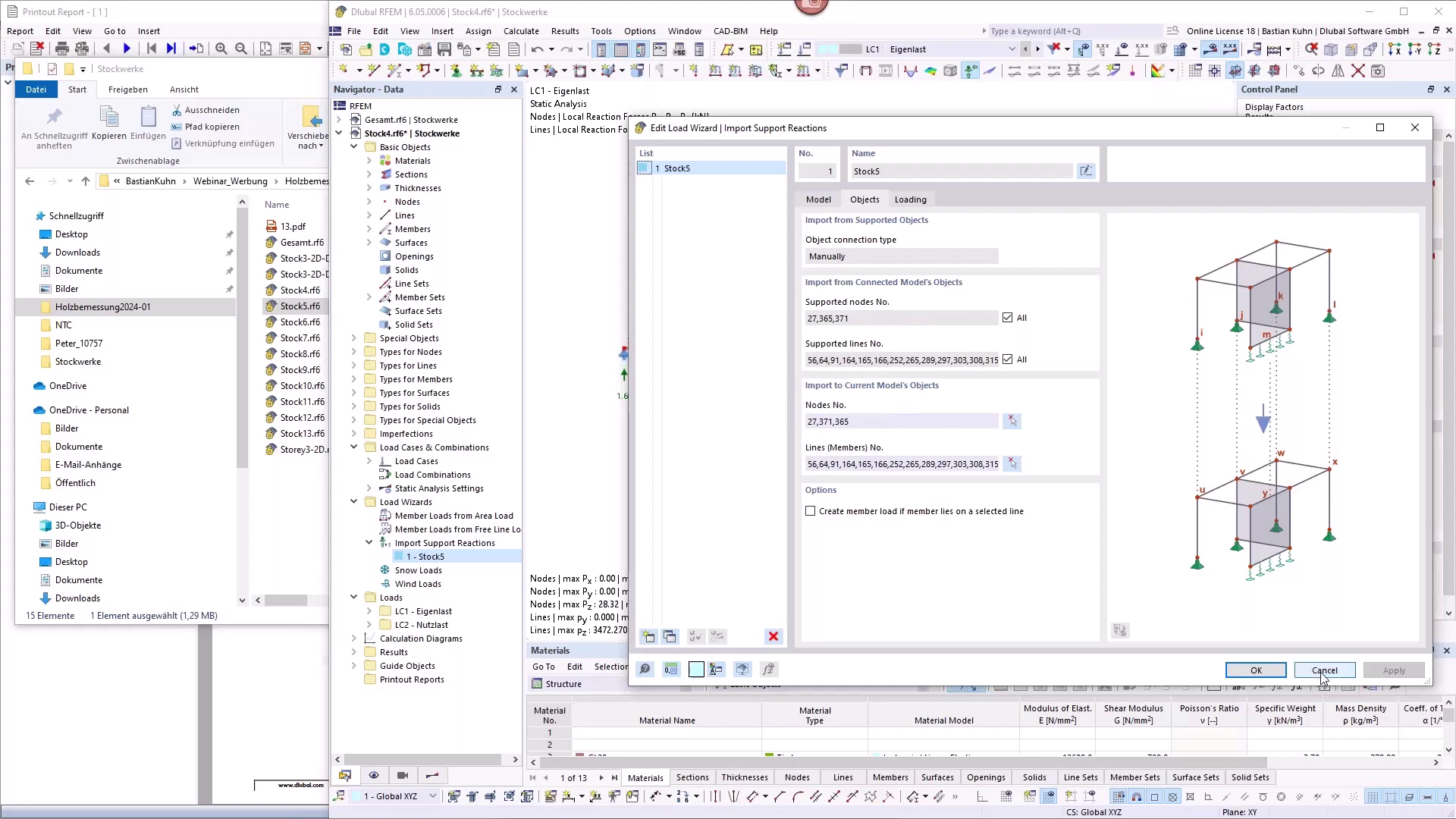
pyautogui.click(923, 203)
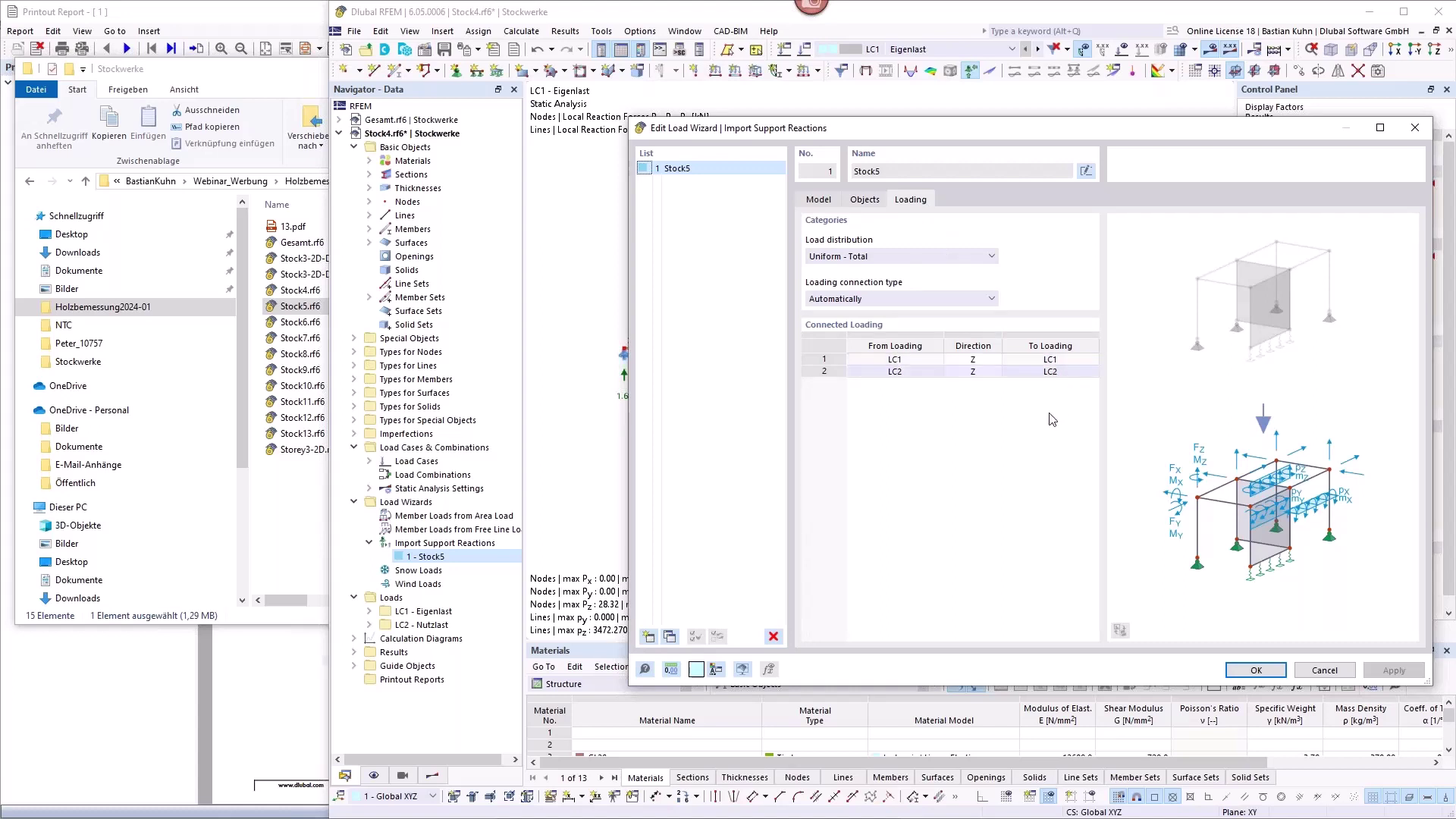
pyautogui.click(1321, 670)
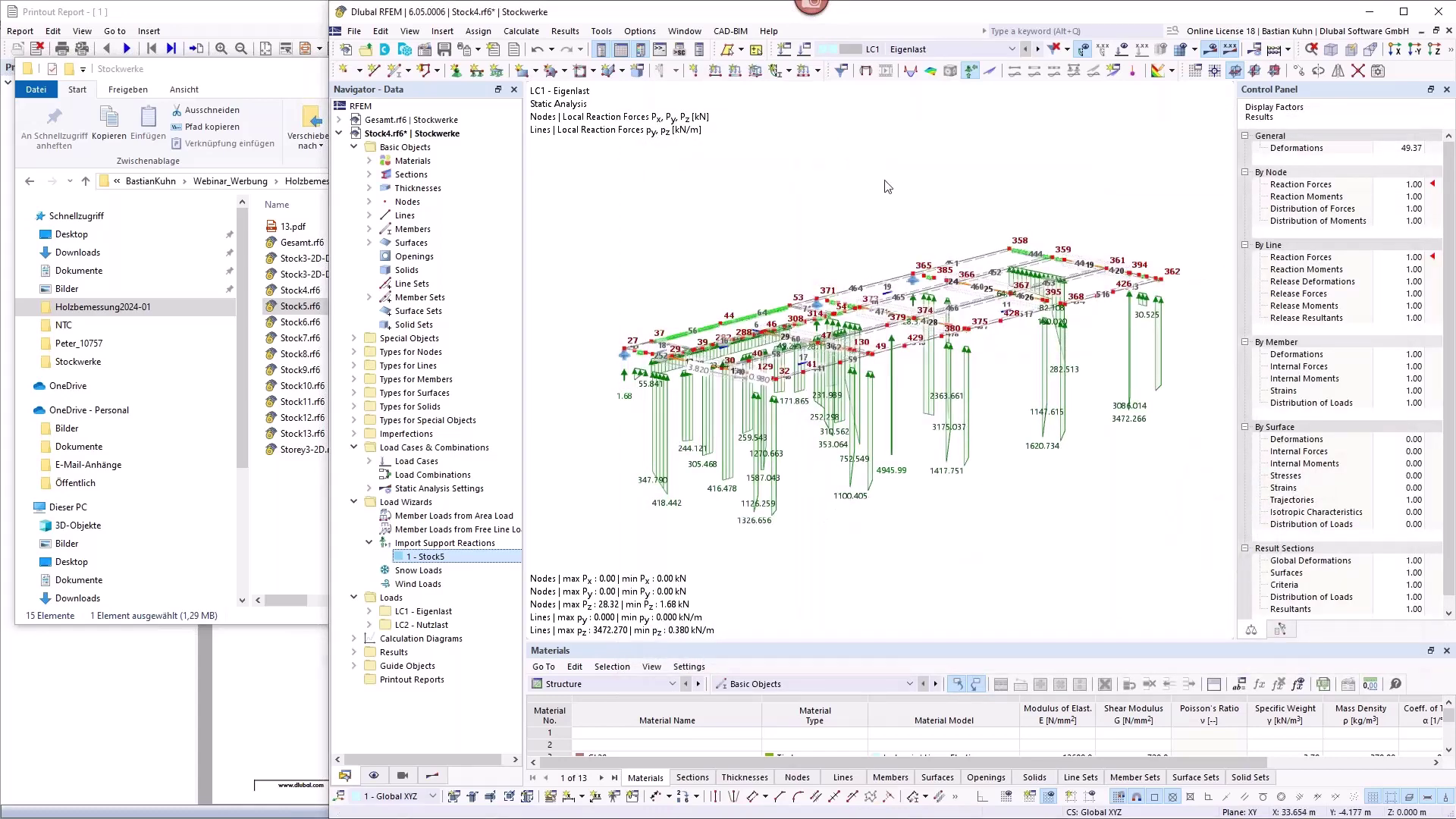
# Step: Display the Stock4 loads including the surface loads, and switch from LC1 Eigenlast to LC2 Nutzlast
pyautogui.click(1122, 48)
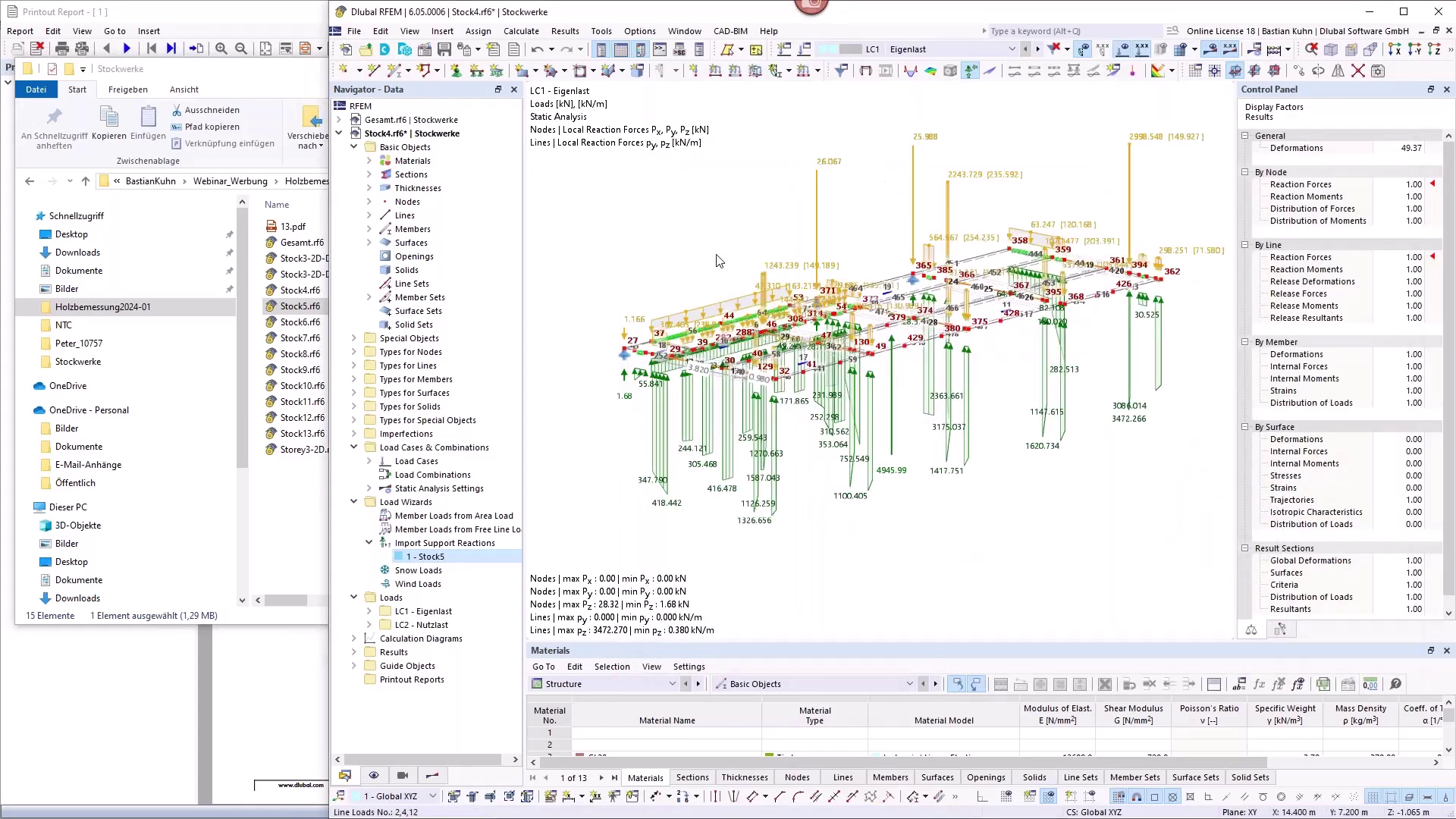
pyautogui.moveTo(738, 259); pyautogui.dragTo(748, 244, button='middle')
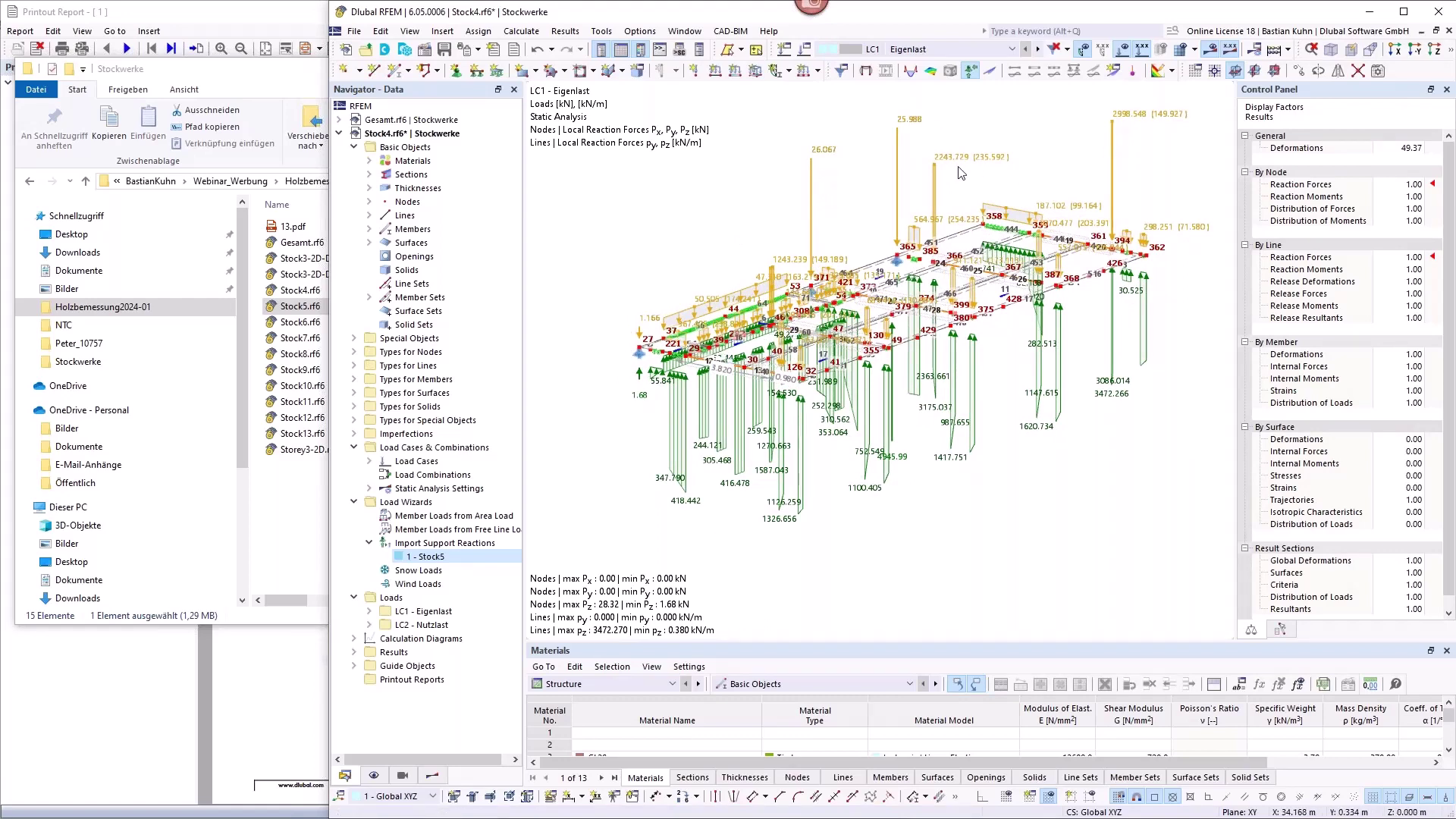
pyautogui.click(374, 775)
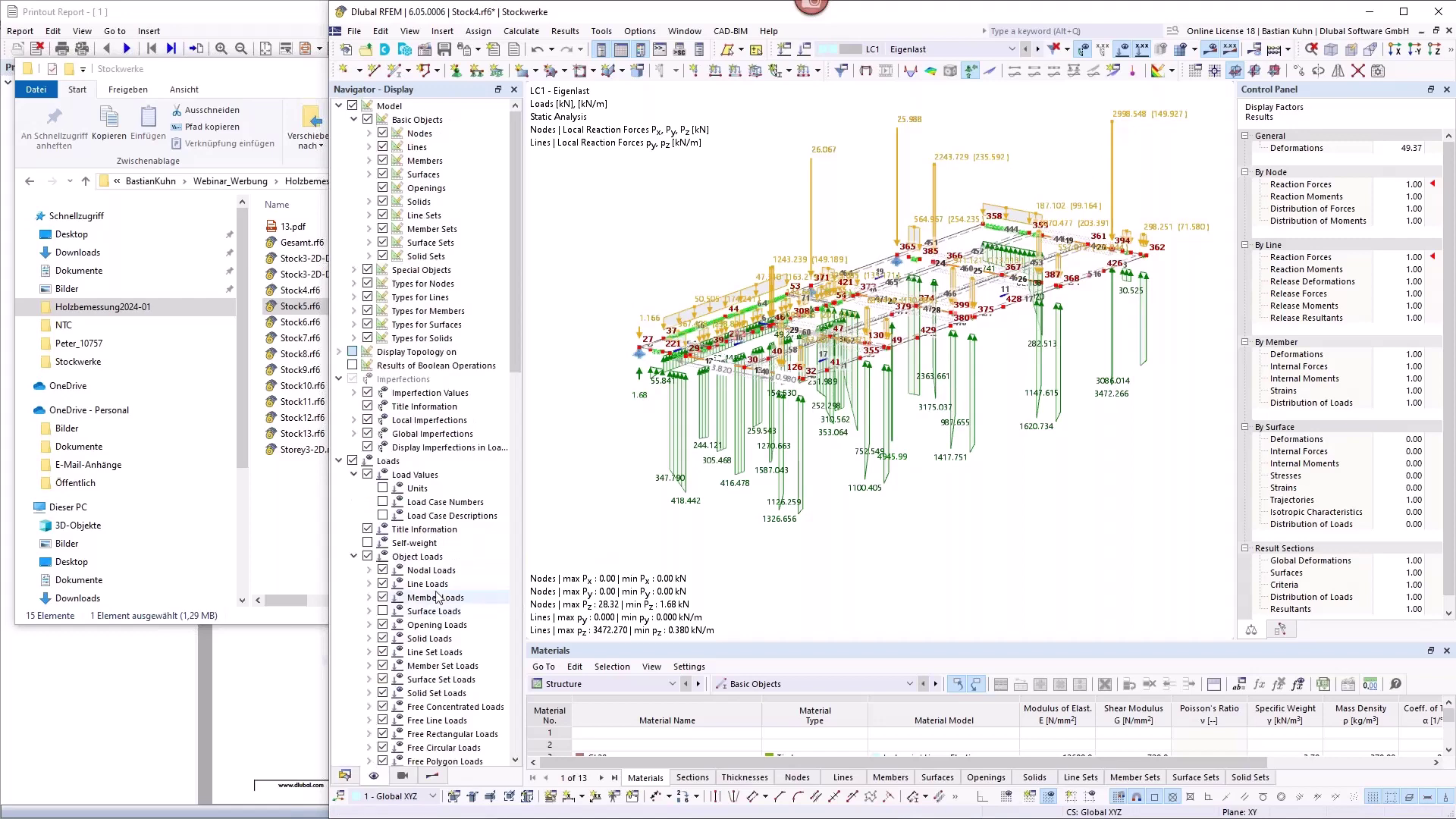
pyautogui.click(383, 612)
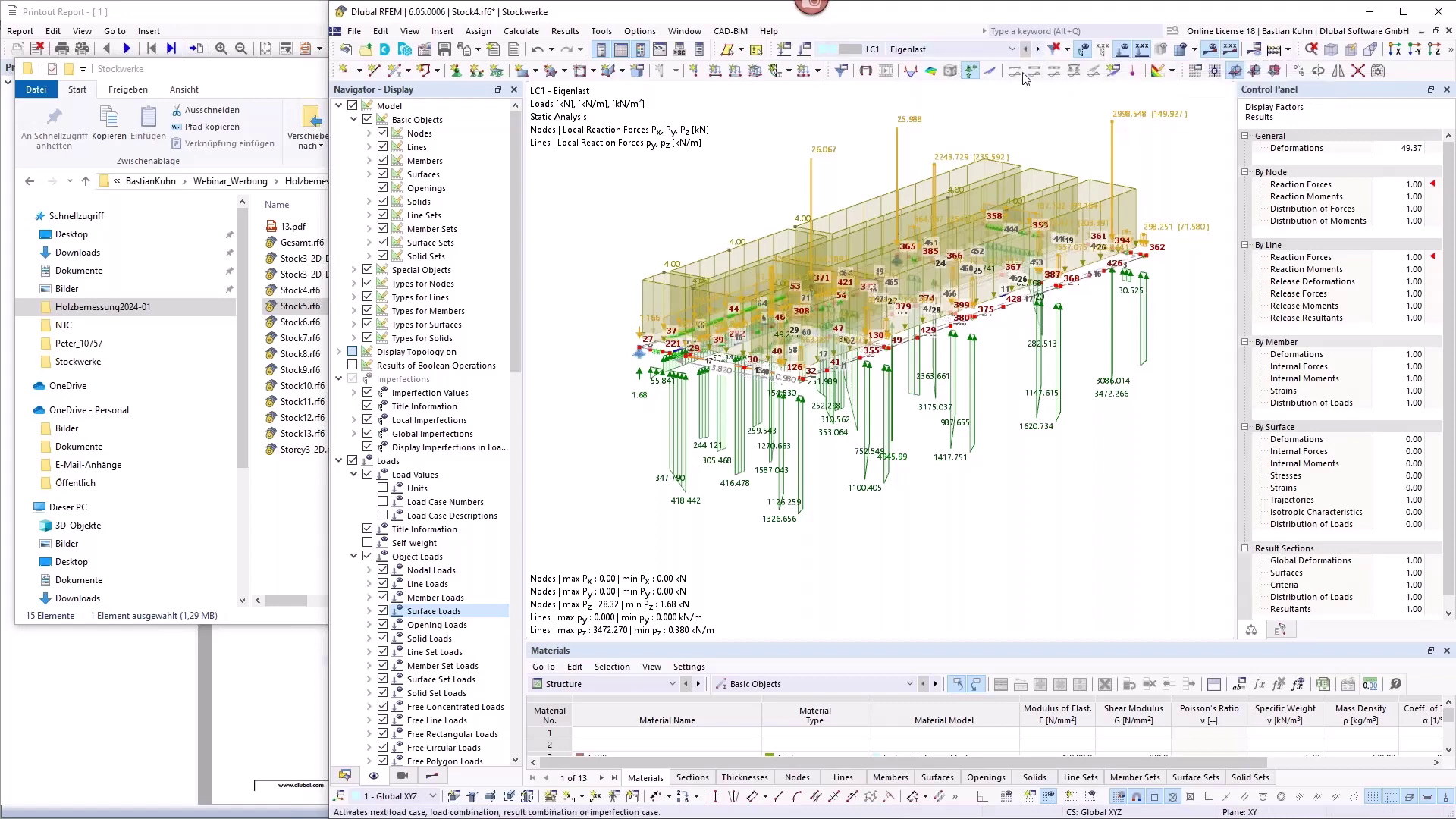
pyautogui.click(1038, 48)
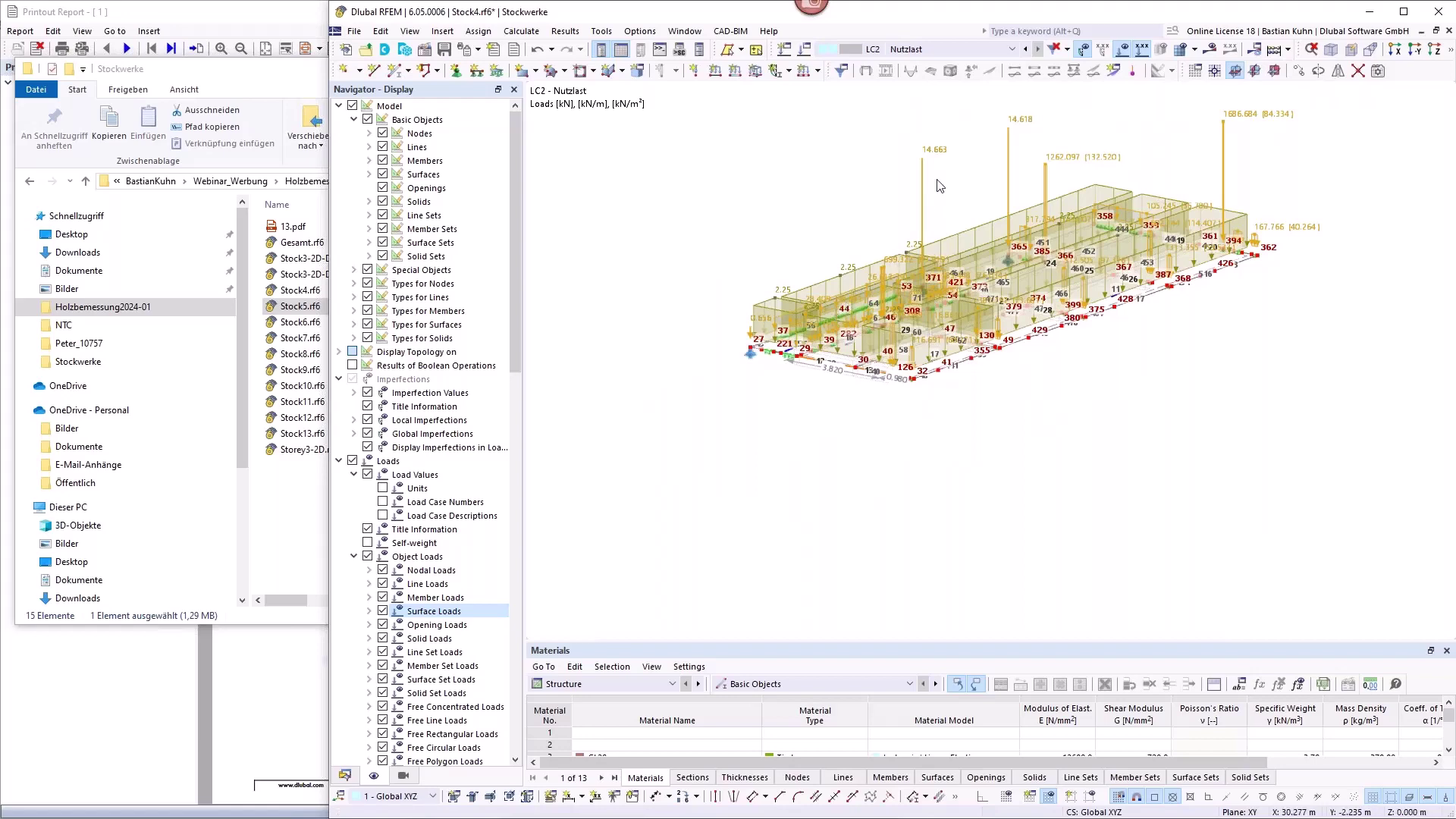
# Step: Hide the surface loads in LC2 and select the nodal support at node 365
pyautogui.click(382, 612)
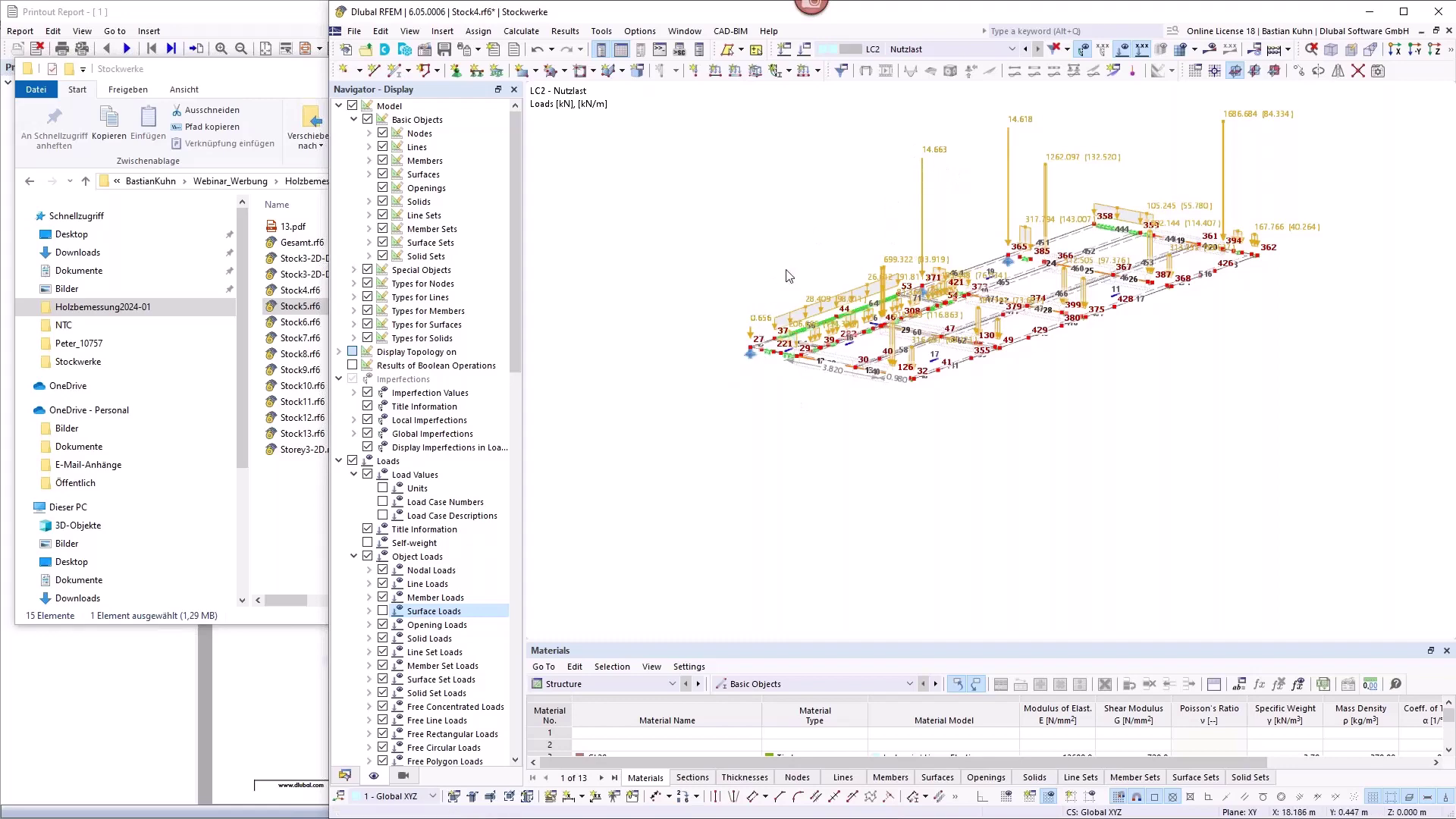
pyautogui.scroll(2, 788, 275)
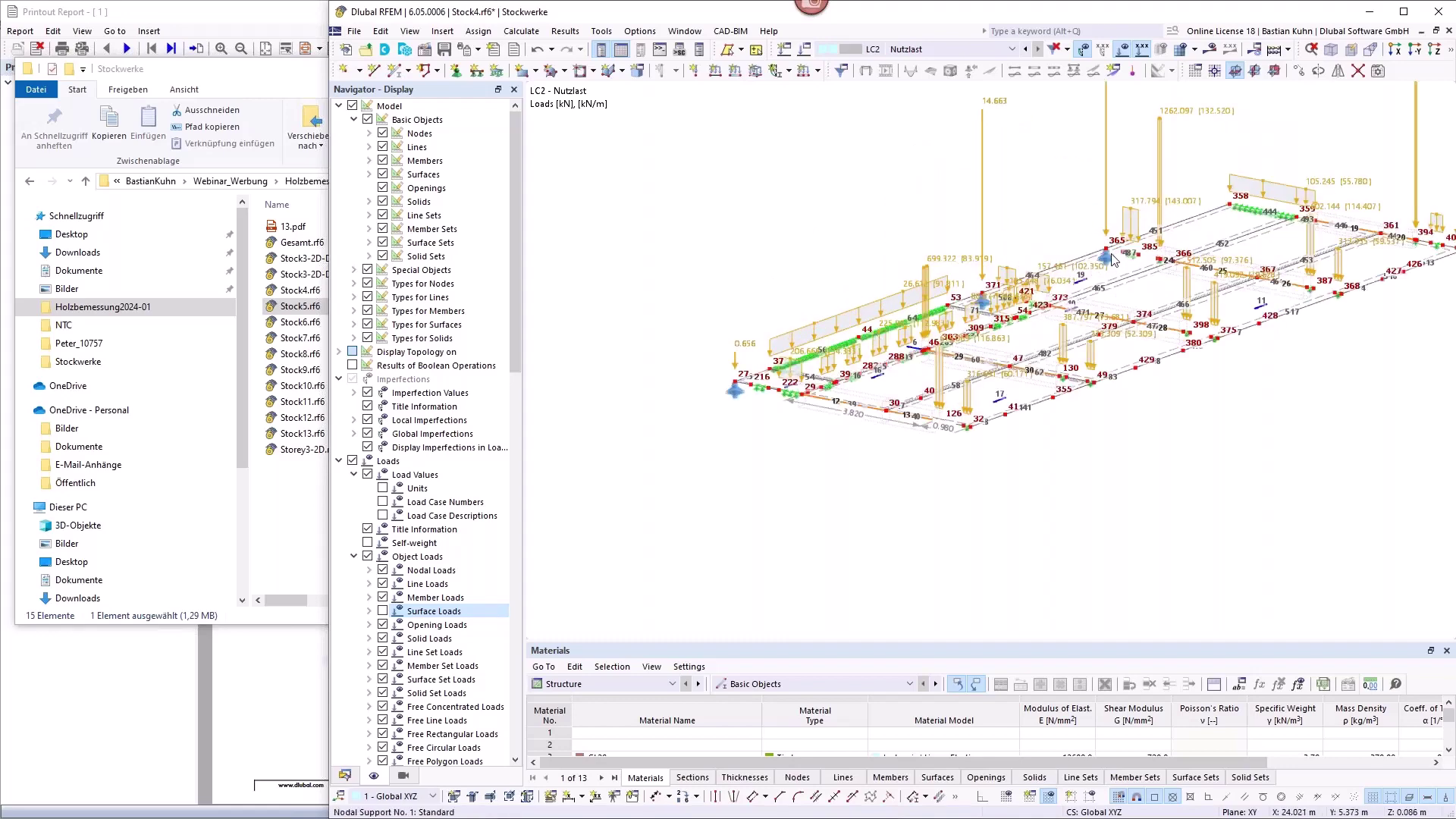
pyautogui.scroll(1, 1112, 259)
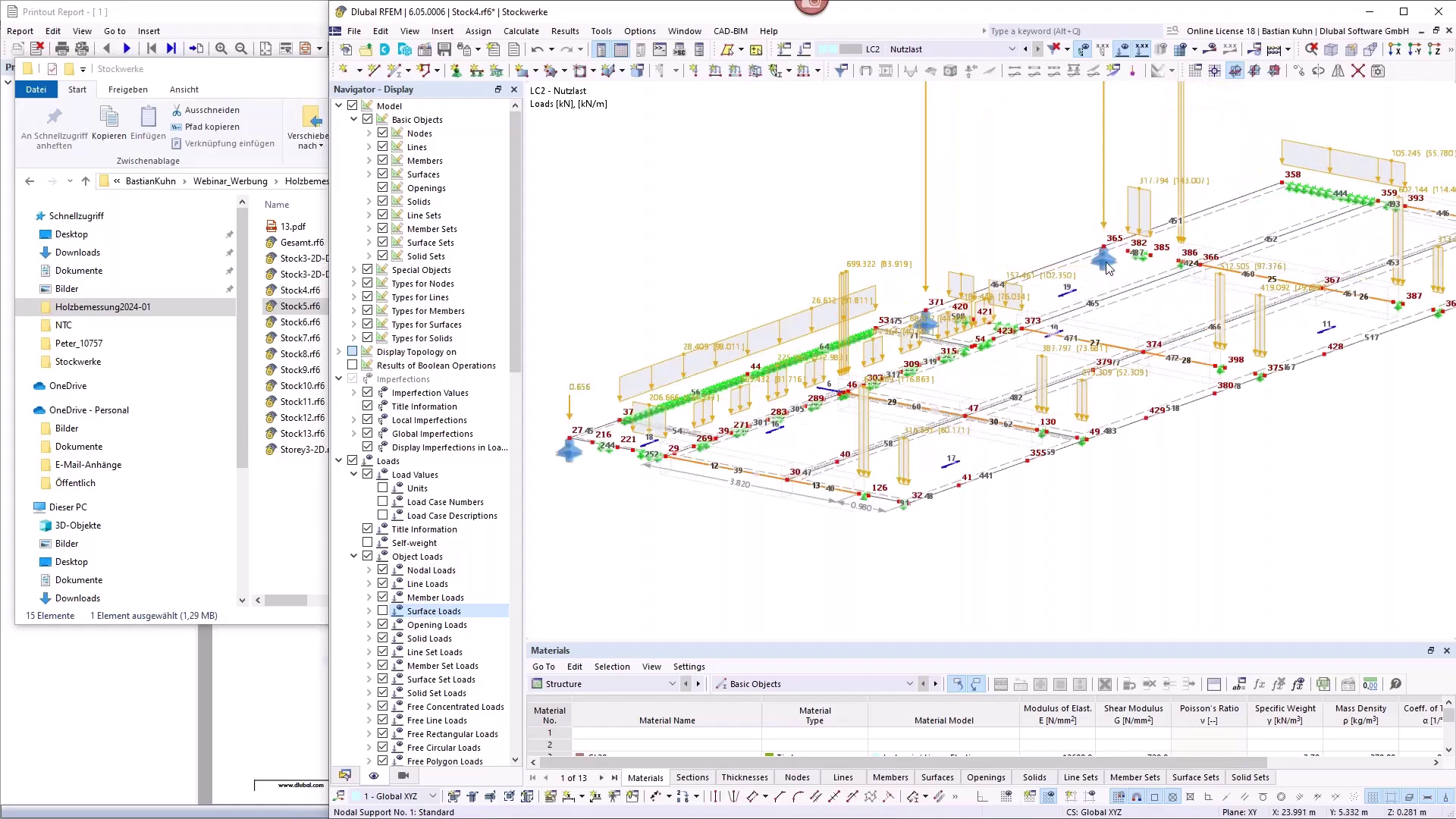
pyautogui.click(1108, 267)
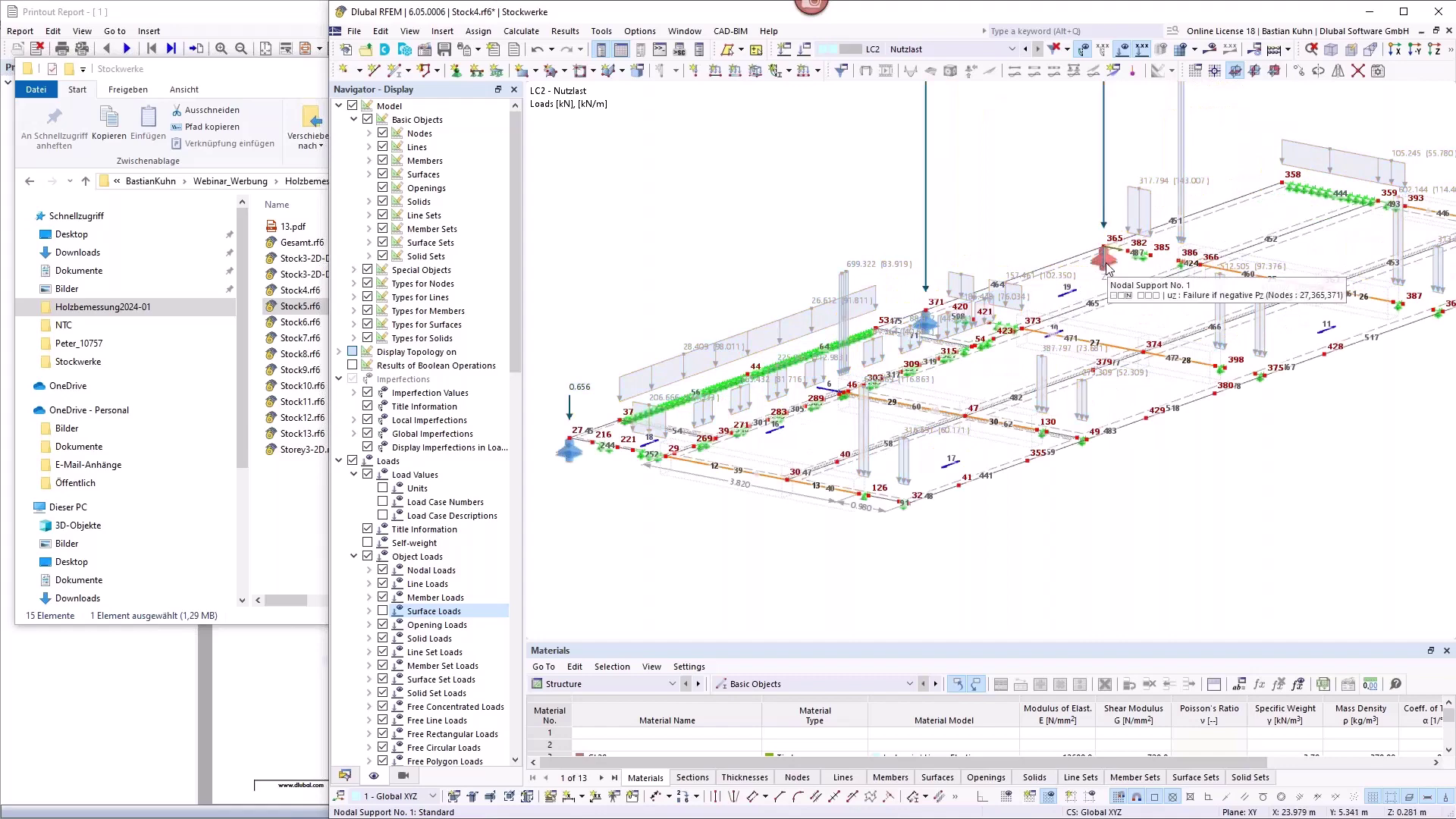
# Step: Review the support conditions of the nodal support at node 365 and close its settings without changes
pyautogui.doubleClick(1108, 269)
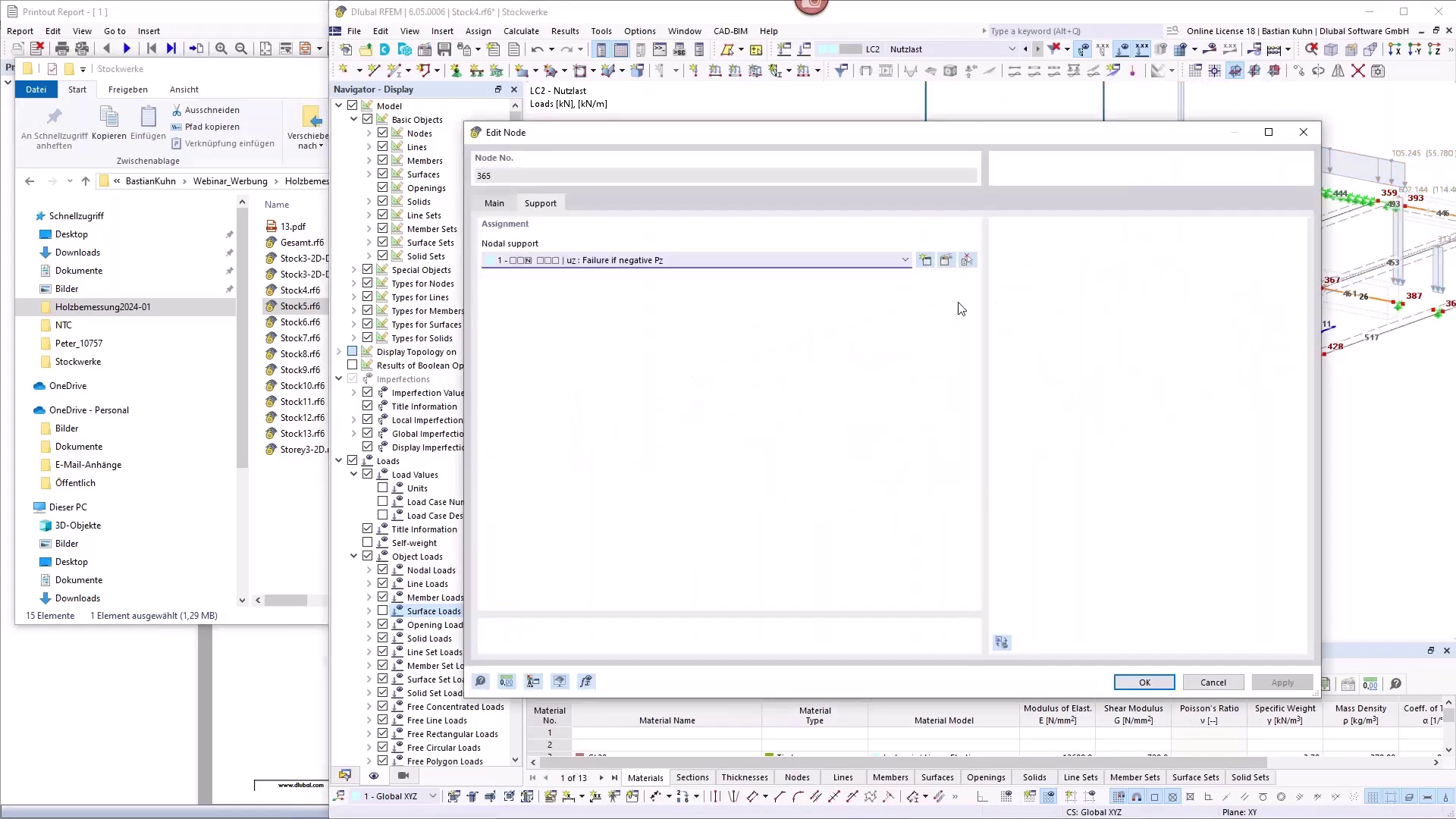
pyautogui.click(947, 261)
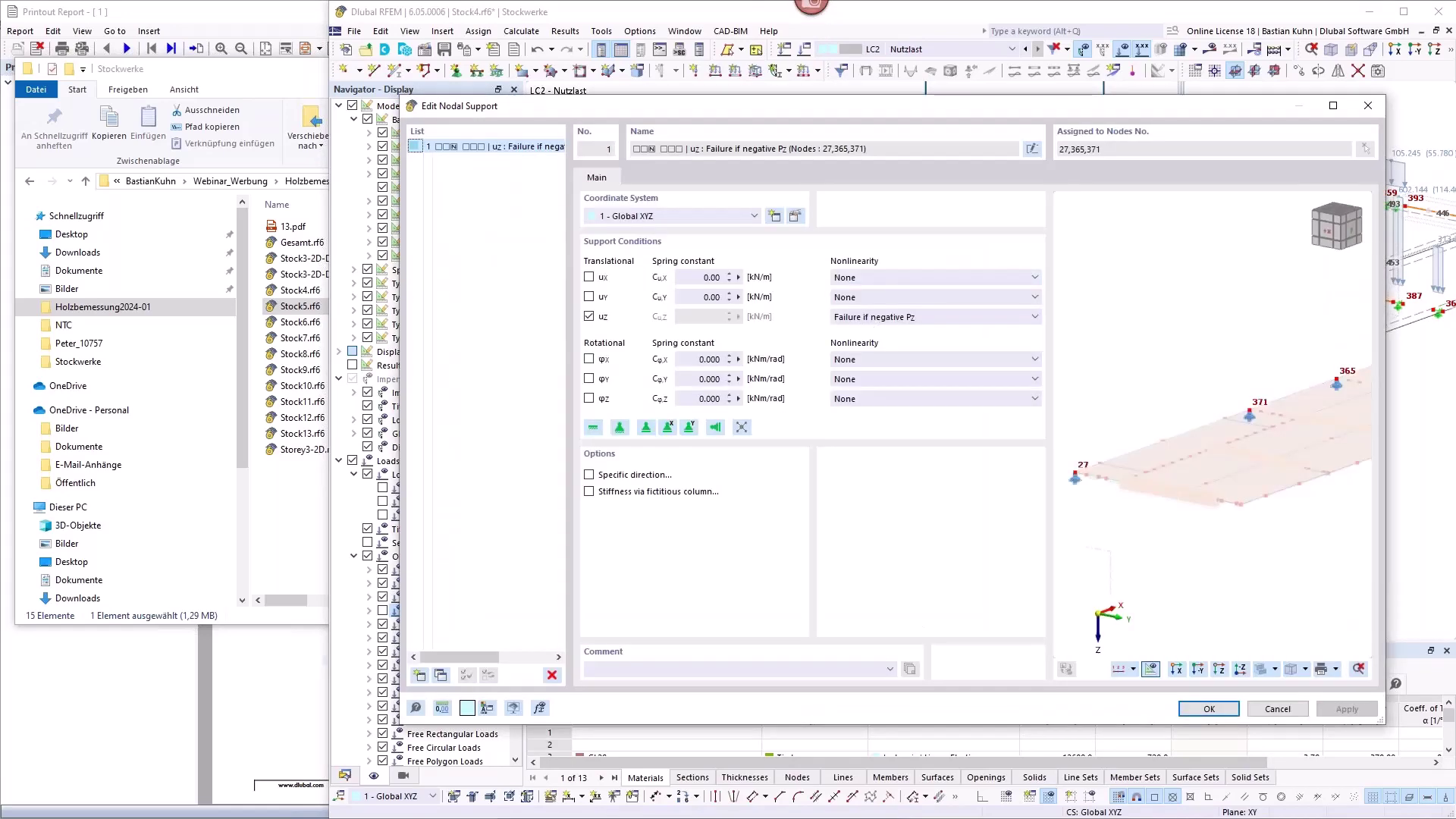
pyautogui.click(1279, 709)
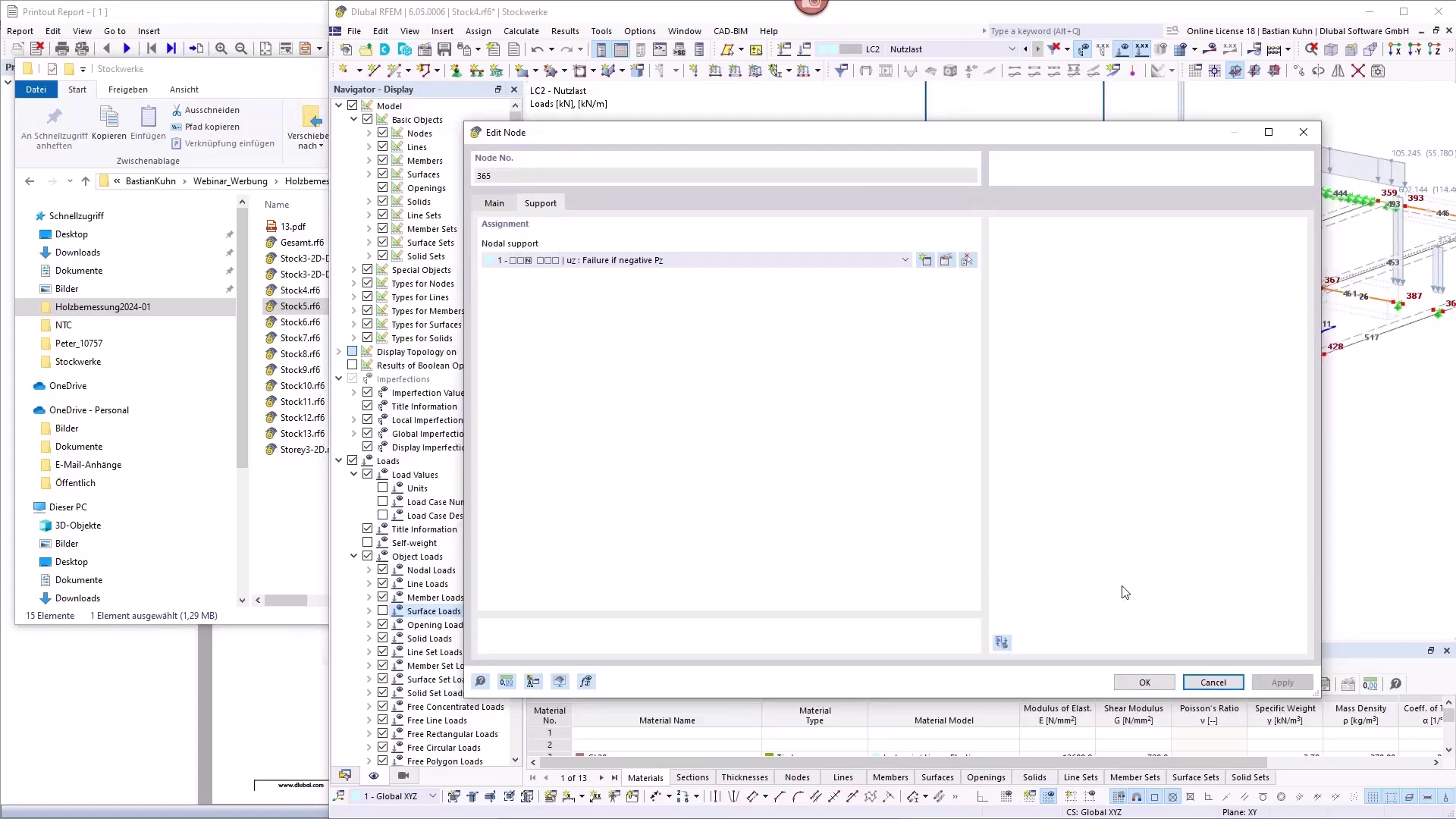
pyautogui.click(1214, 682)
# Step: Switch to the Storey3-2D model and display the surface loads for LC1 Self Weight
pyautogui.scroll(-4, 1015, 194)
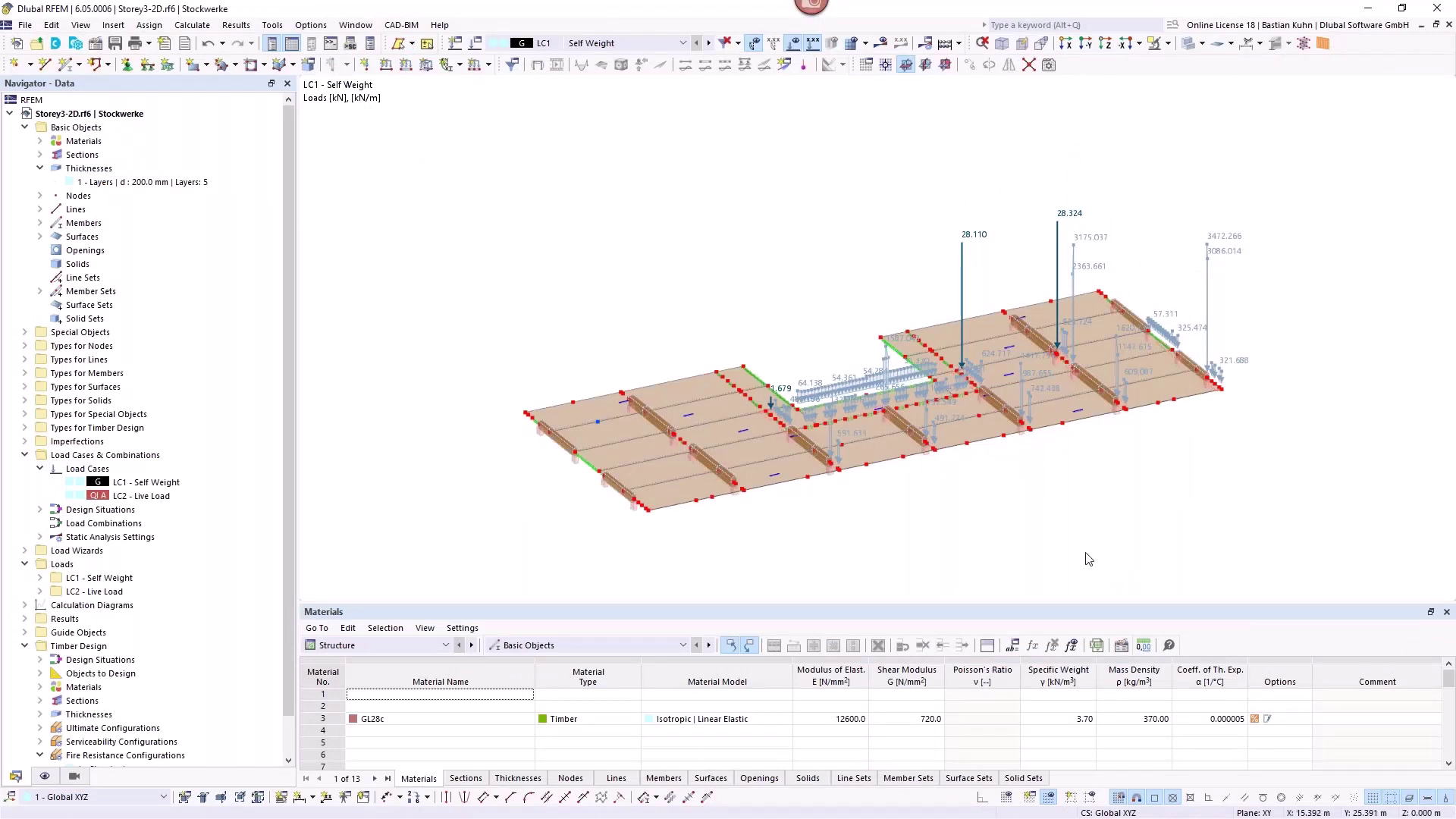
pyautogui.moveTo(931, 502); pyautogui.dragTo(869, 472, button='middle')
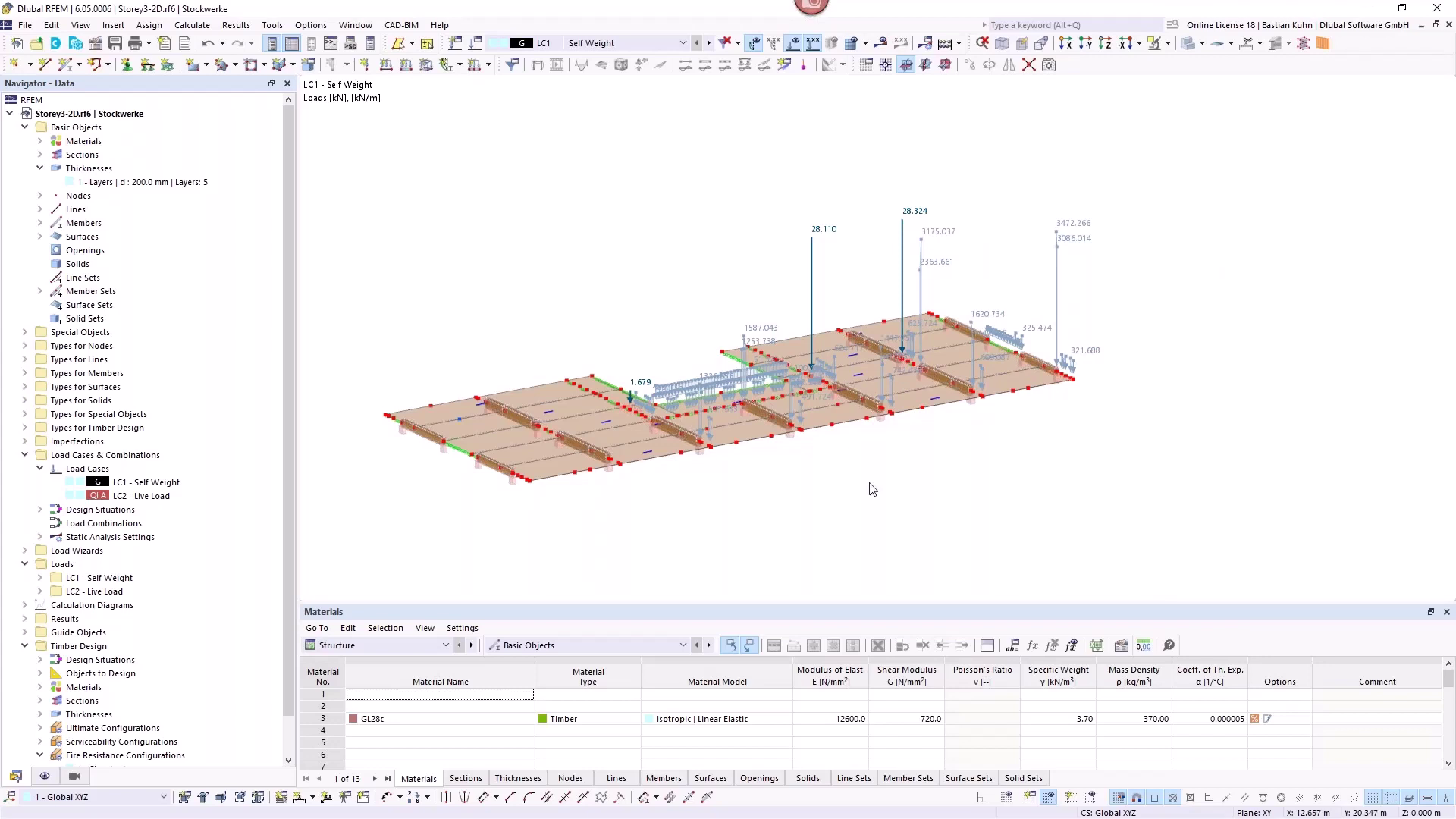
pyautogui.scroll(3, 666, 358)
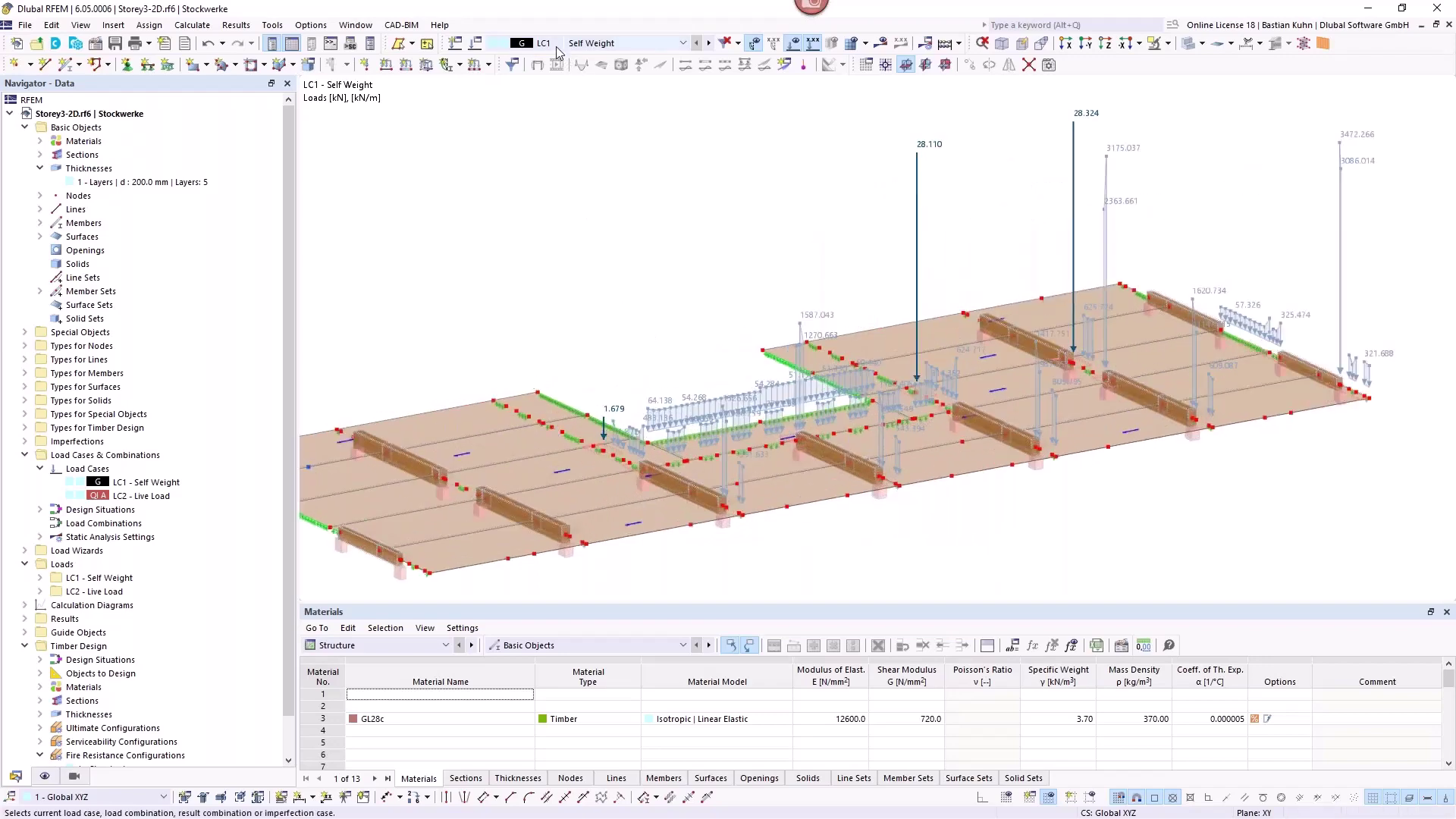
pyautogui.click(44, 776)
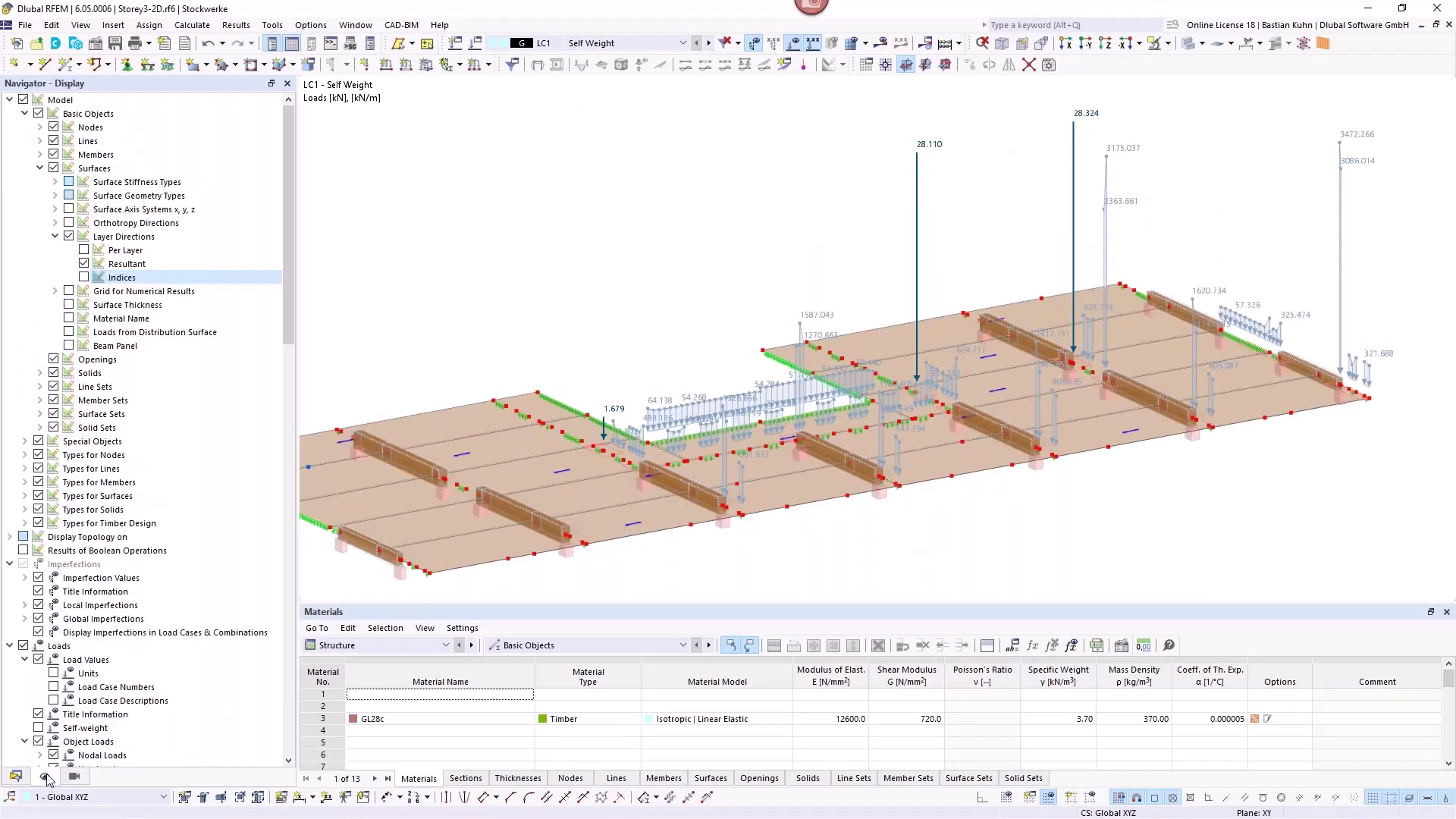
pyautogui.scroll(-10, 53, 561)
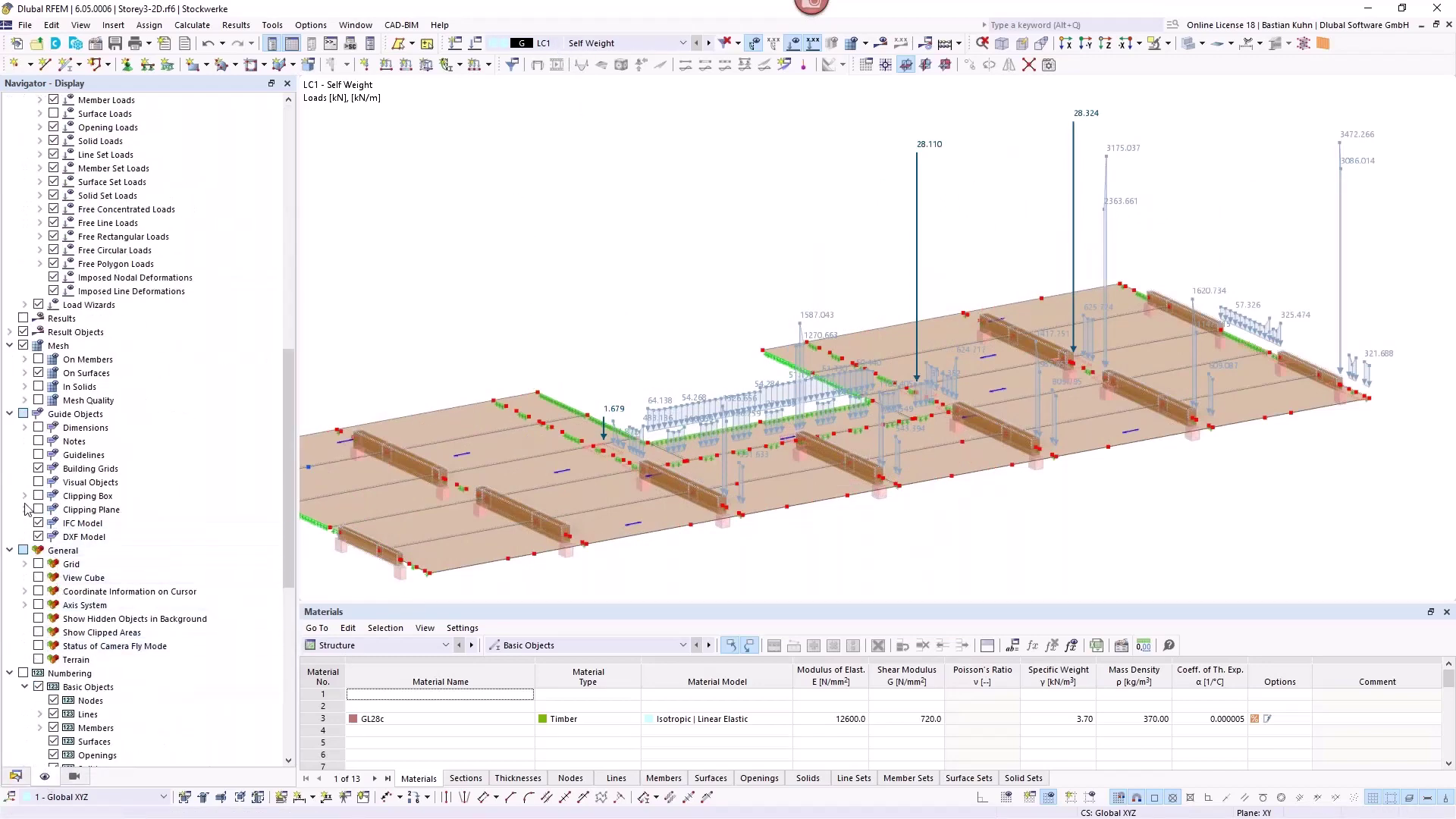
pyautogui.scroll(7, 80, 531)
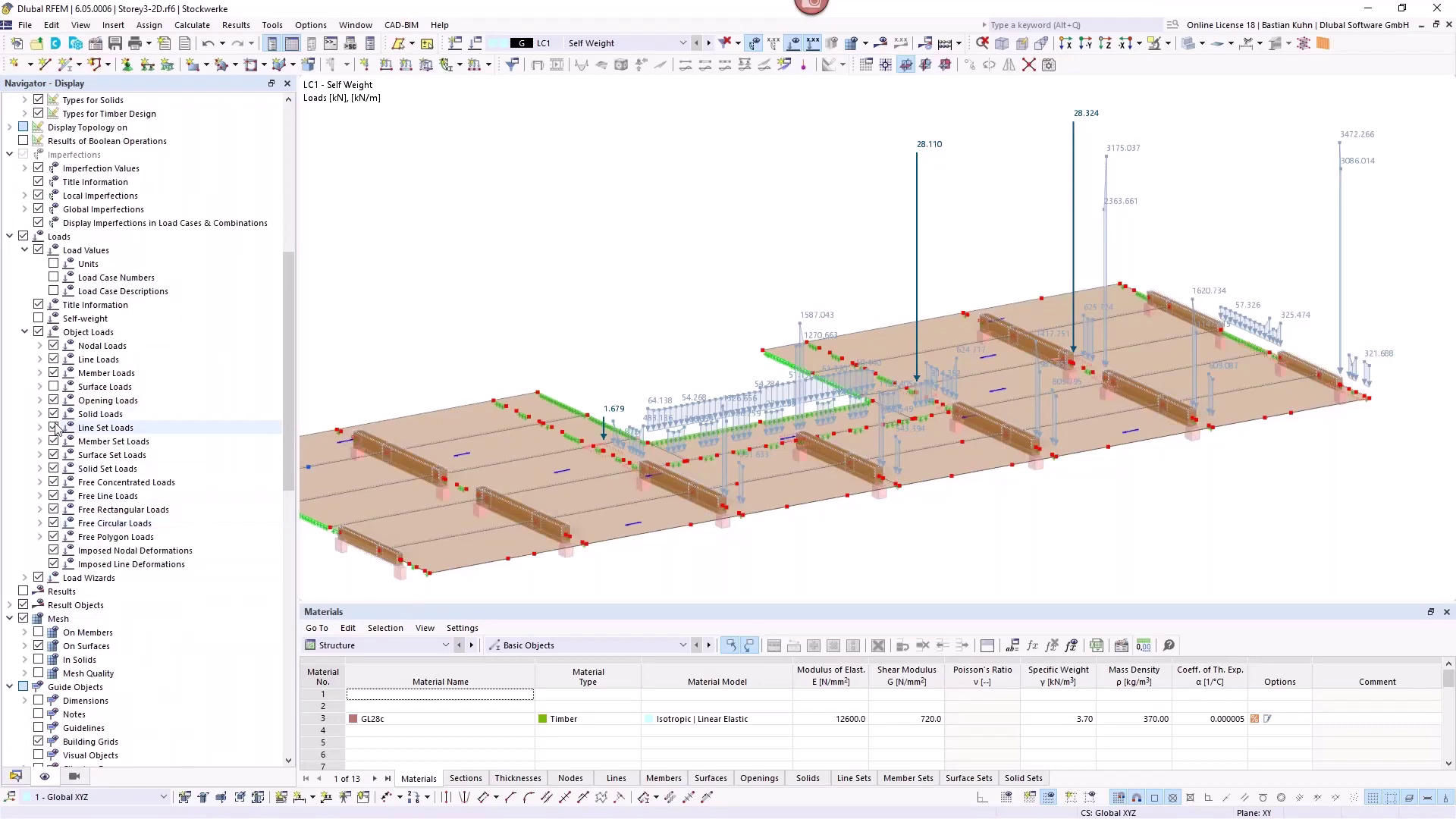
pyautogui.click(53, 386)
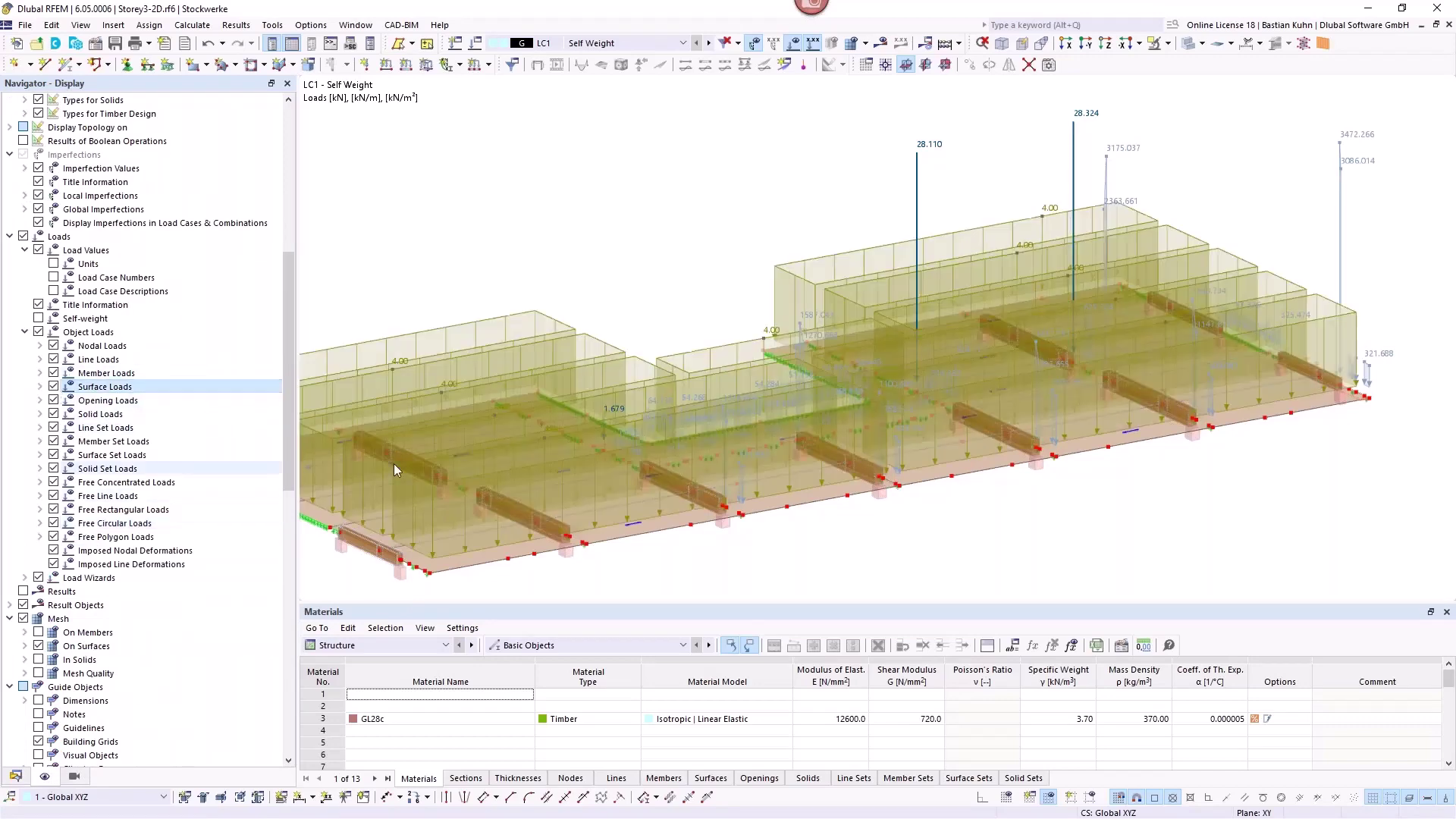
# Step: Show load case LC2 Live Load and hide the surface loads so only the imported loads are drawn
pyautogui.click(708, 45)
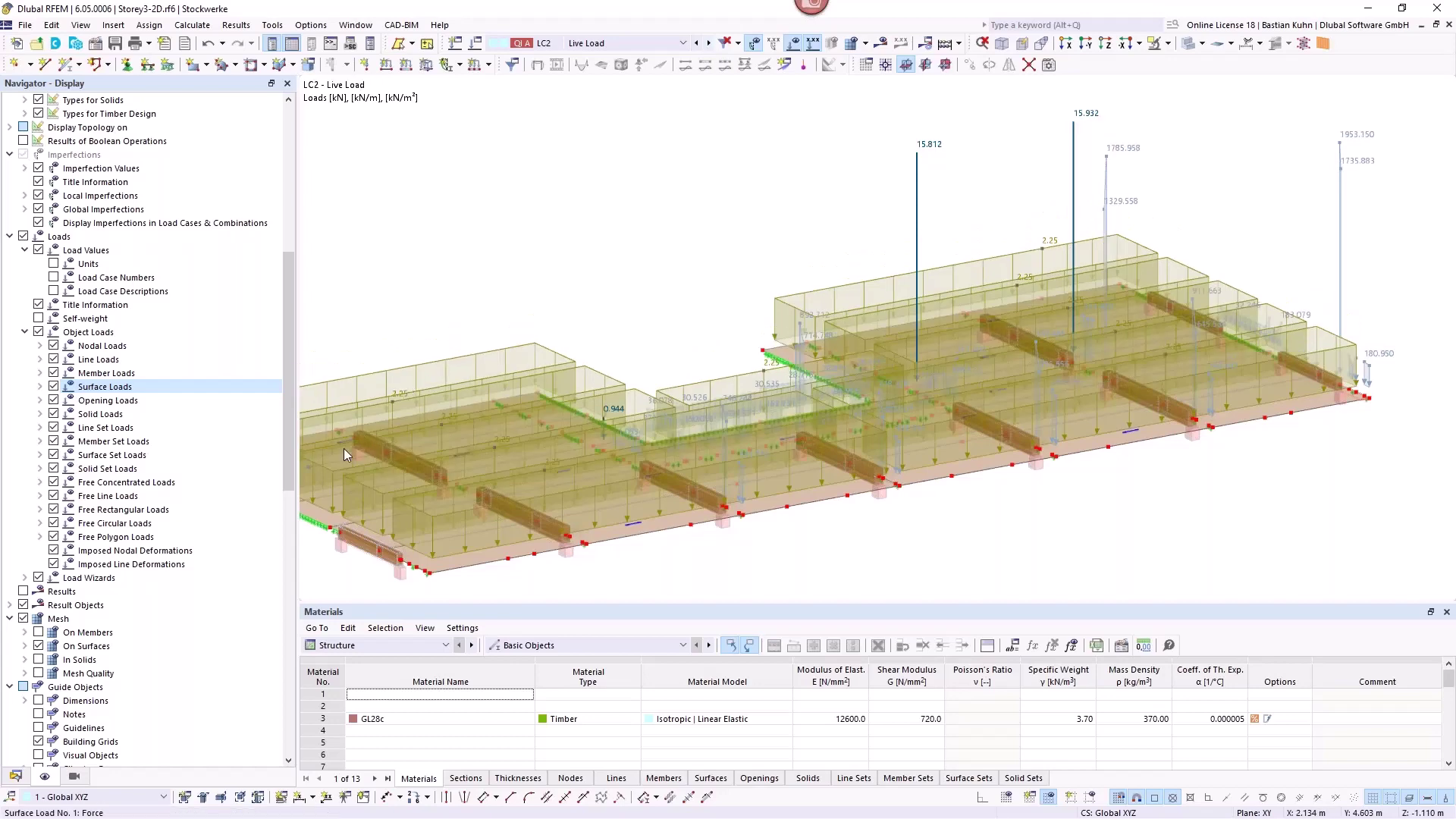
pyautogui.click(53, 387)
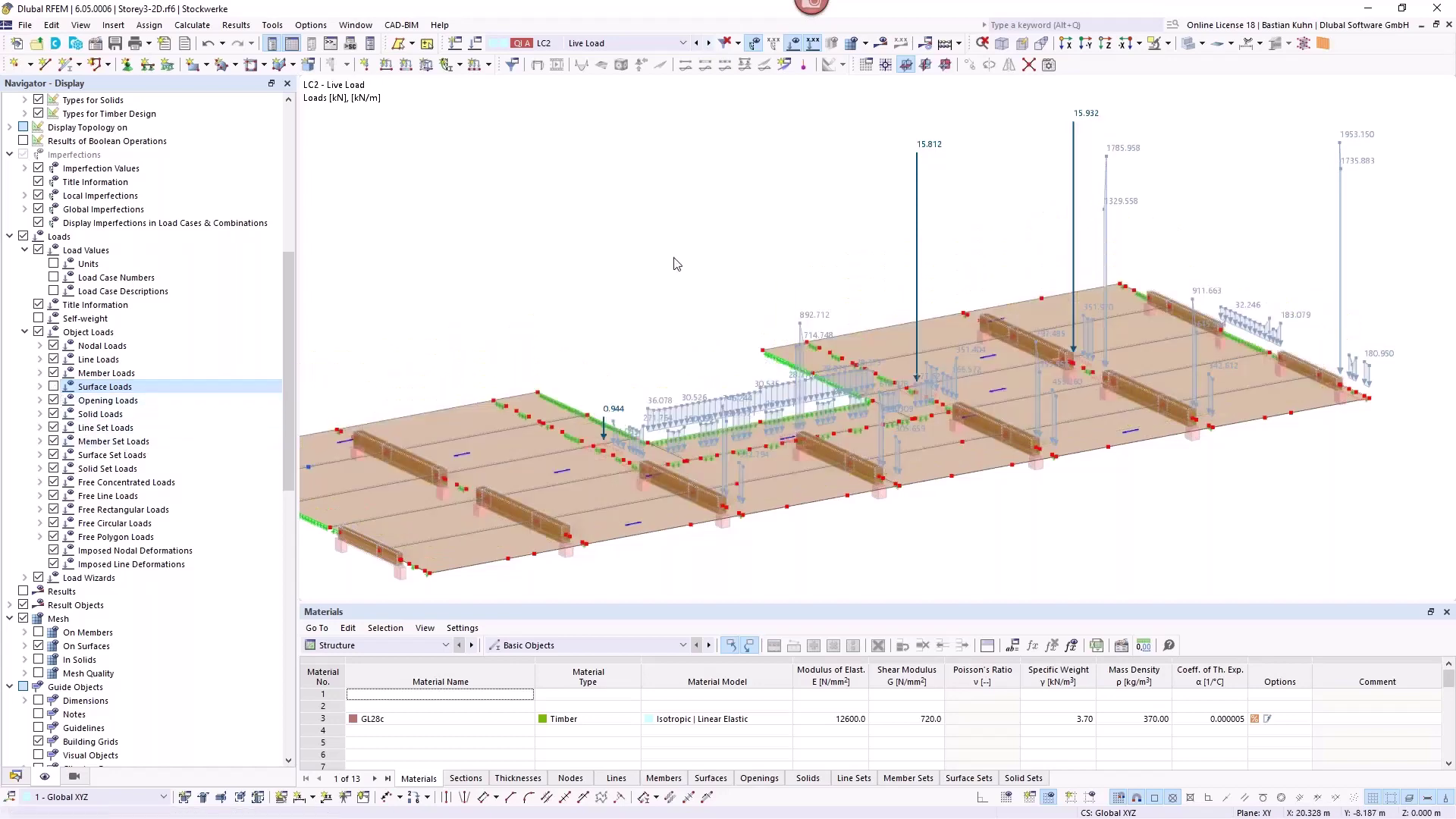
pyautogui.scroll(-2, 677, 264)
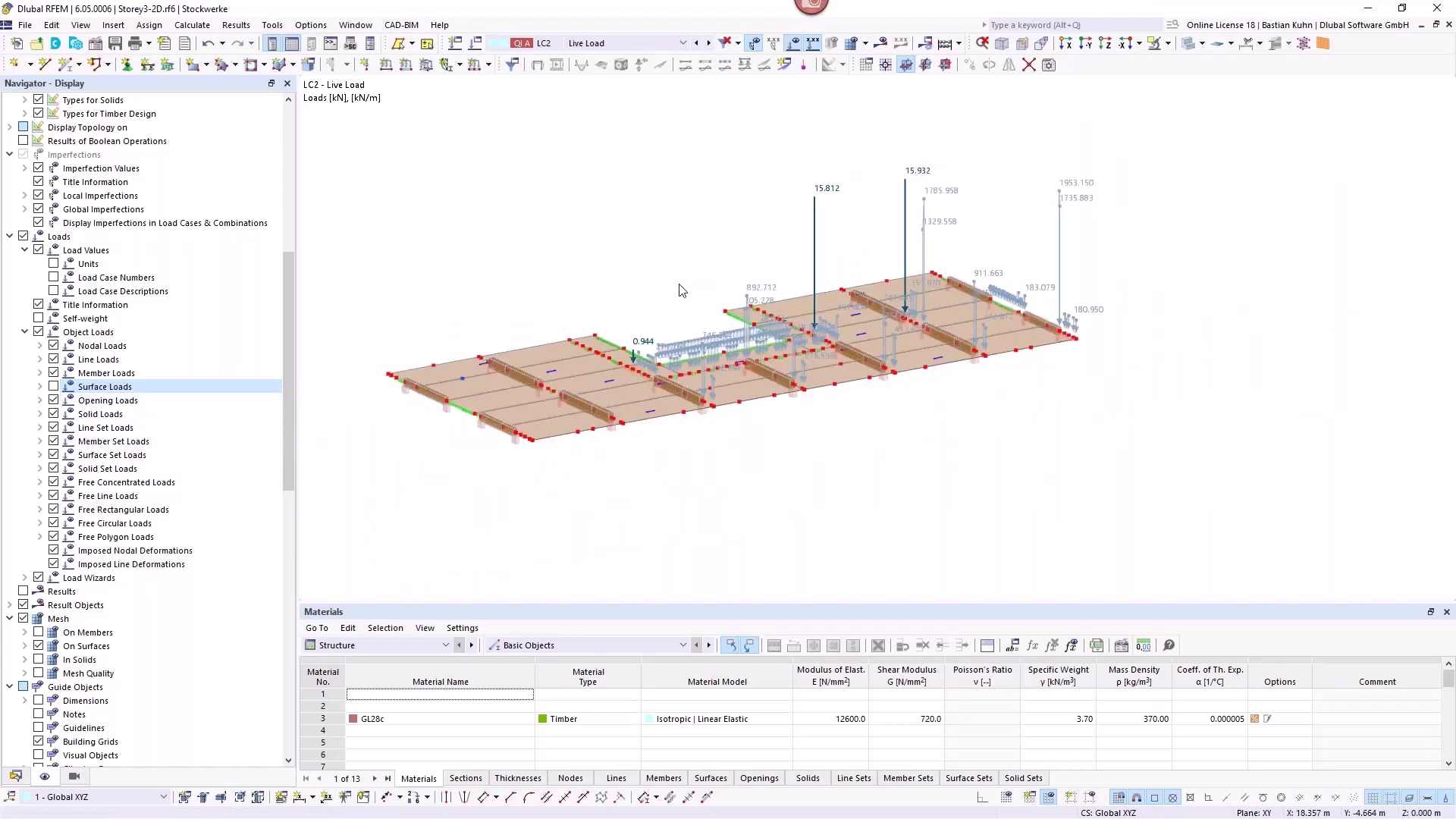
pyautogui.moveTo(705, 257)
pyautogui.mouseDown(button='middle')
pyautogui.moveTo(718, 295)
pyautogui.moveTo(705, 285)
pyautogui.mouseUp(button='middle')
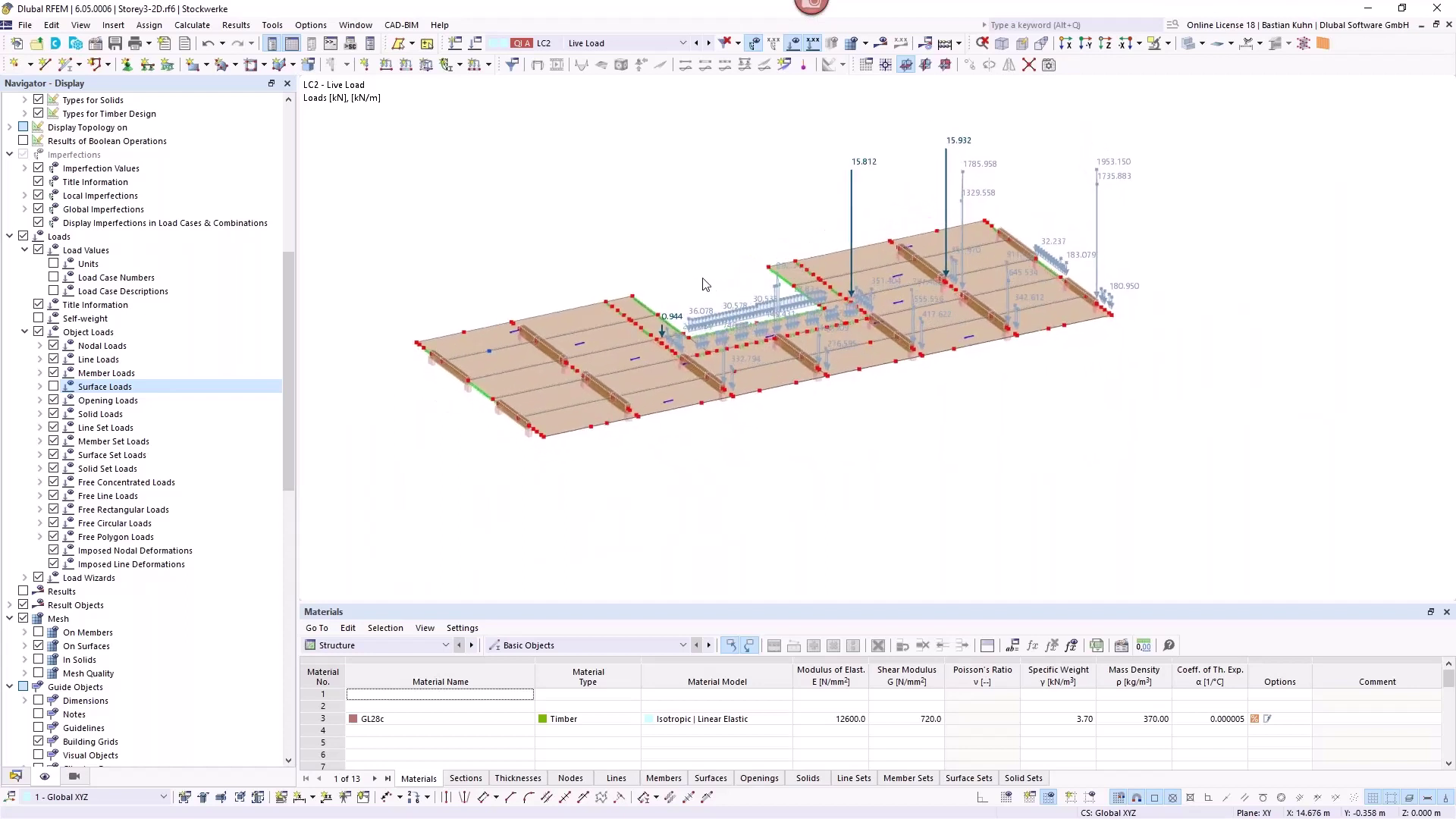
# Step: Return to LC1 Self Weight and examine the nodal and line loads around the floor opening of Storey3-2D
pyautogui.click(696, 43)
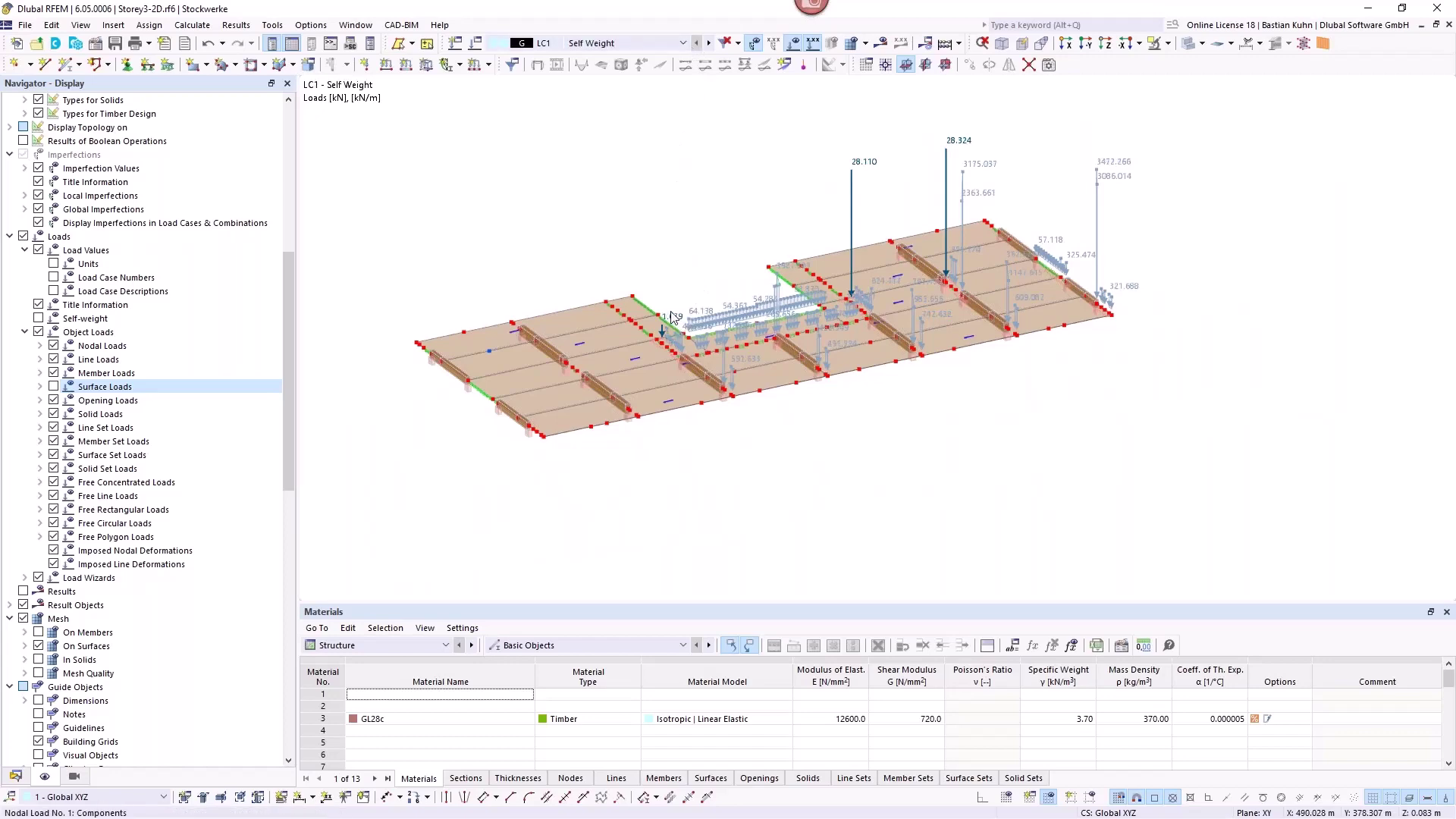
pyautogui.scroll(1, 672, 317)
pyautogui.scroll(2, 672, 317)
pyautogui.scroll(-2, 771, 233)
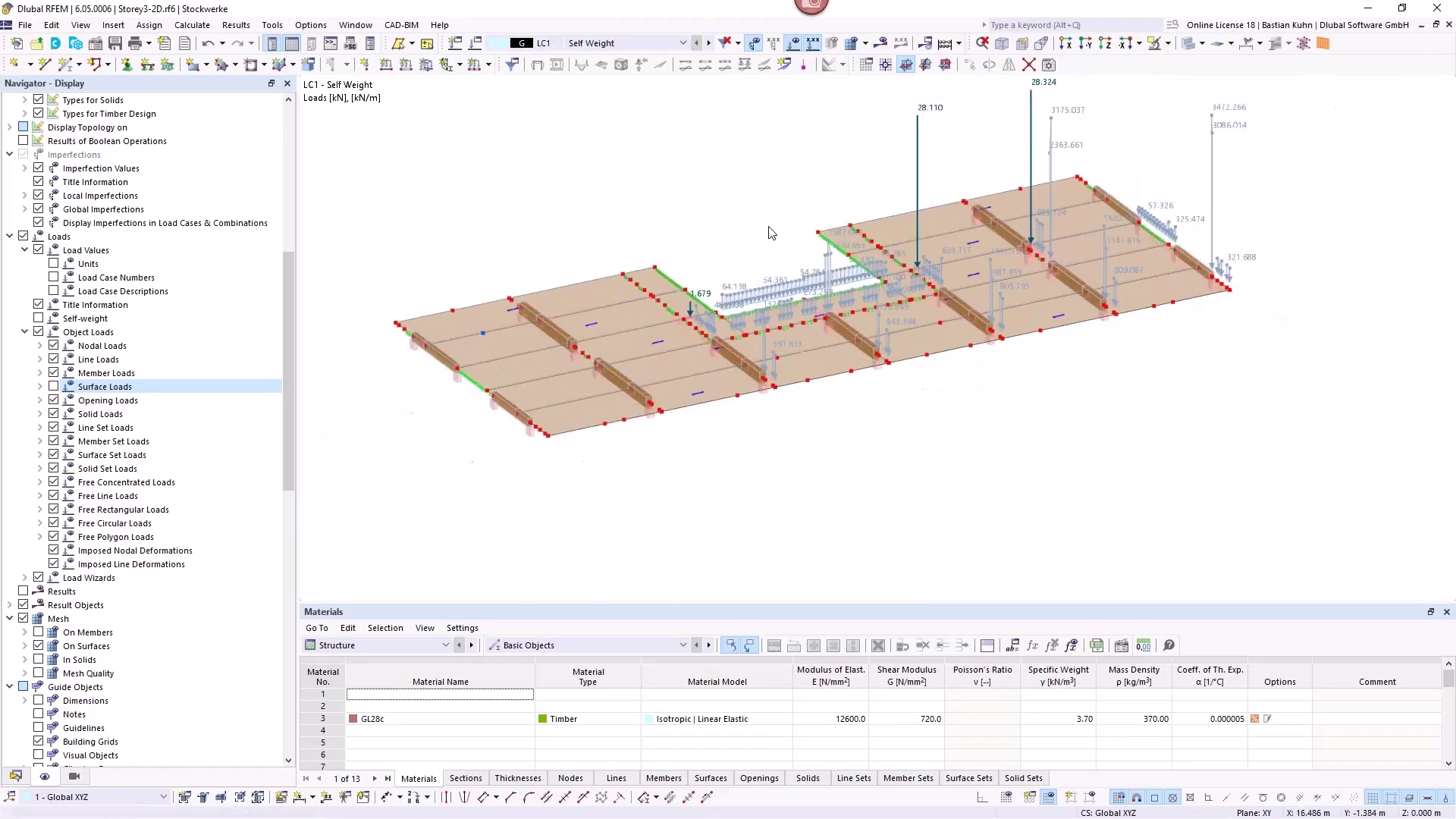
pyautogui.scroll(-1, 808, 194)
pyautogui.moveTo(804, 205); pyautogui.dragTo(784, 278, button='middle')
pyautogui.keyDown('ctrl'); pyautogui.moveTo(784, 277); pyautogui.dragTo(797, 263, button='middle'); pyautogui.keyUp('ctrl')
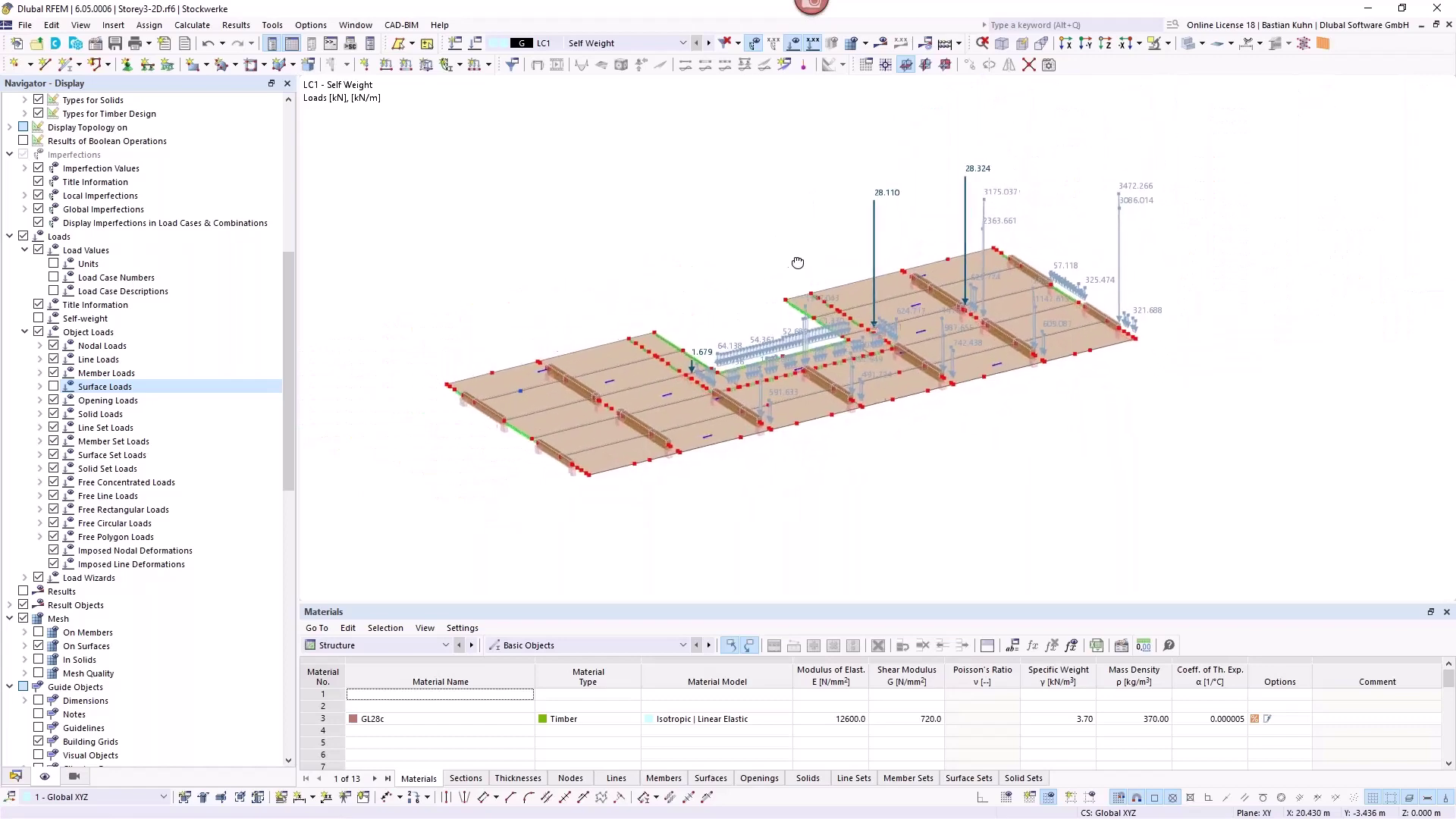
pyautogui.scroll(3, 694, 350)
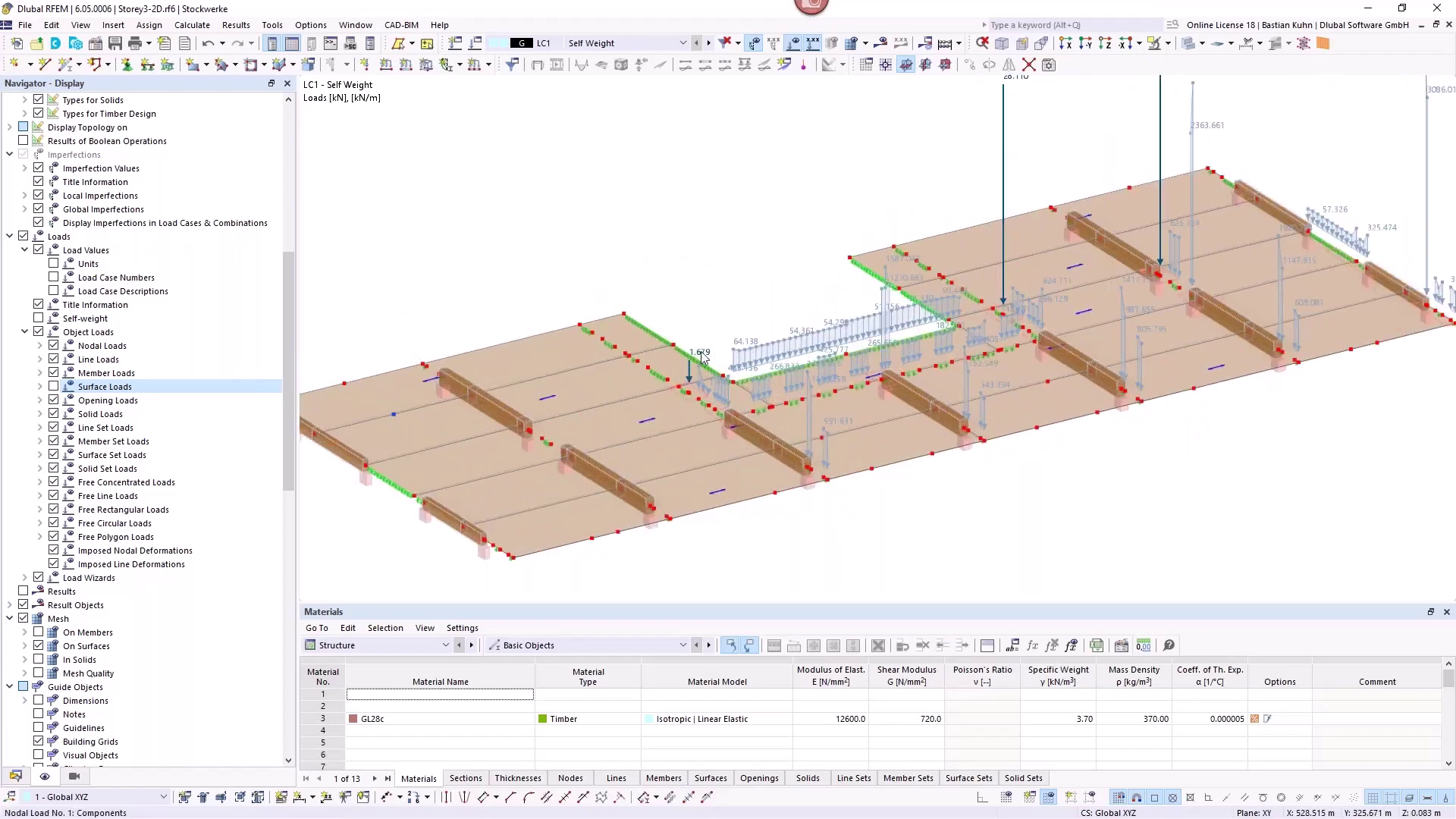
pyautogui.scroll(-1, 811, 215)
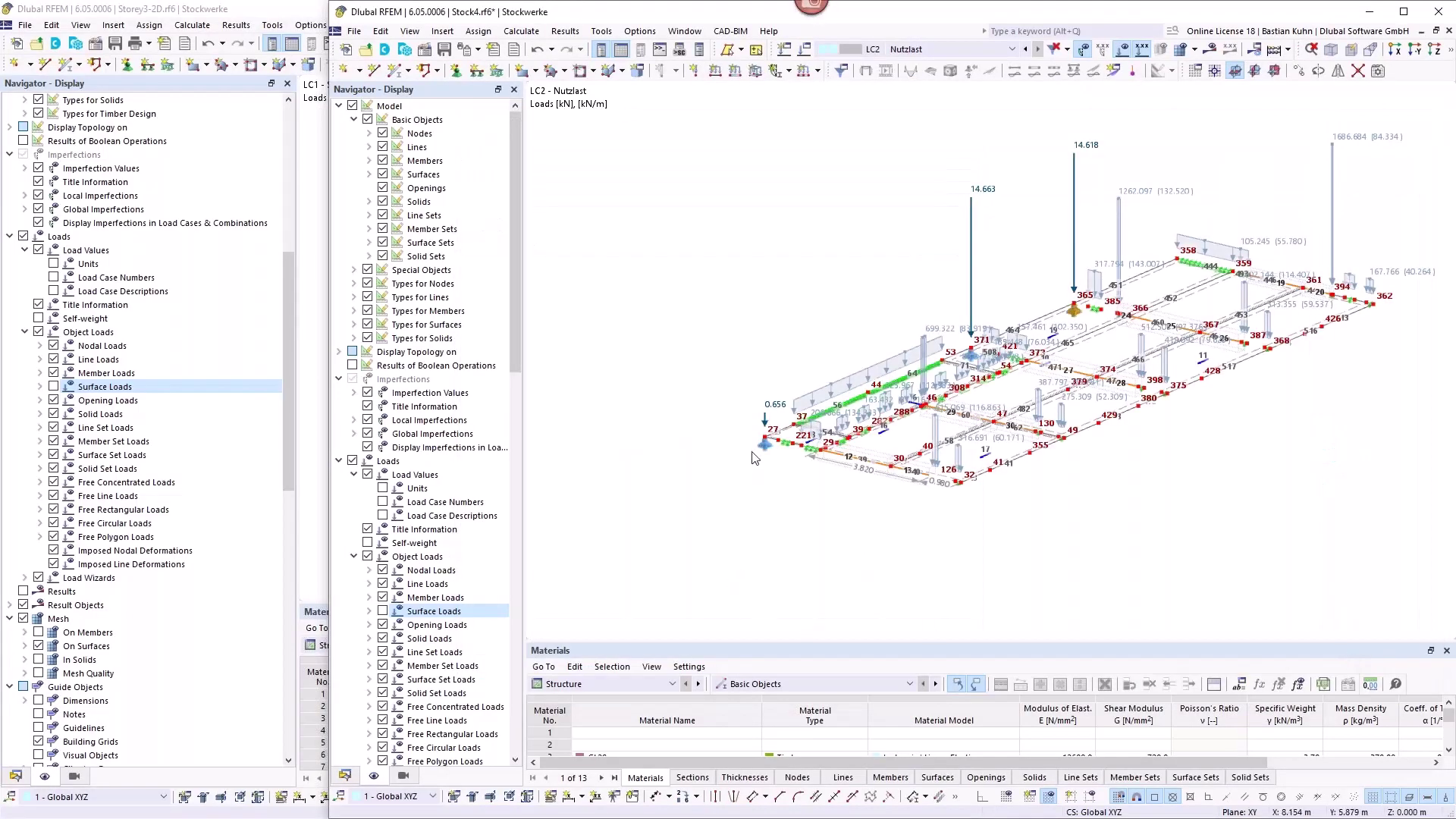
# Step: In the Stock4 model, show LC1 Eigenlast and examine its nodal and line support reactions
pyautogui.scroll(1, 971, 159)
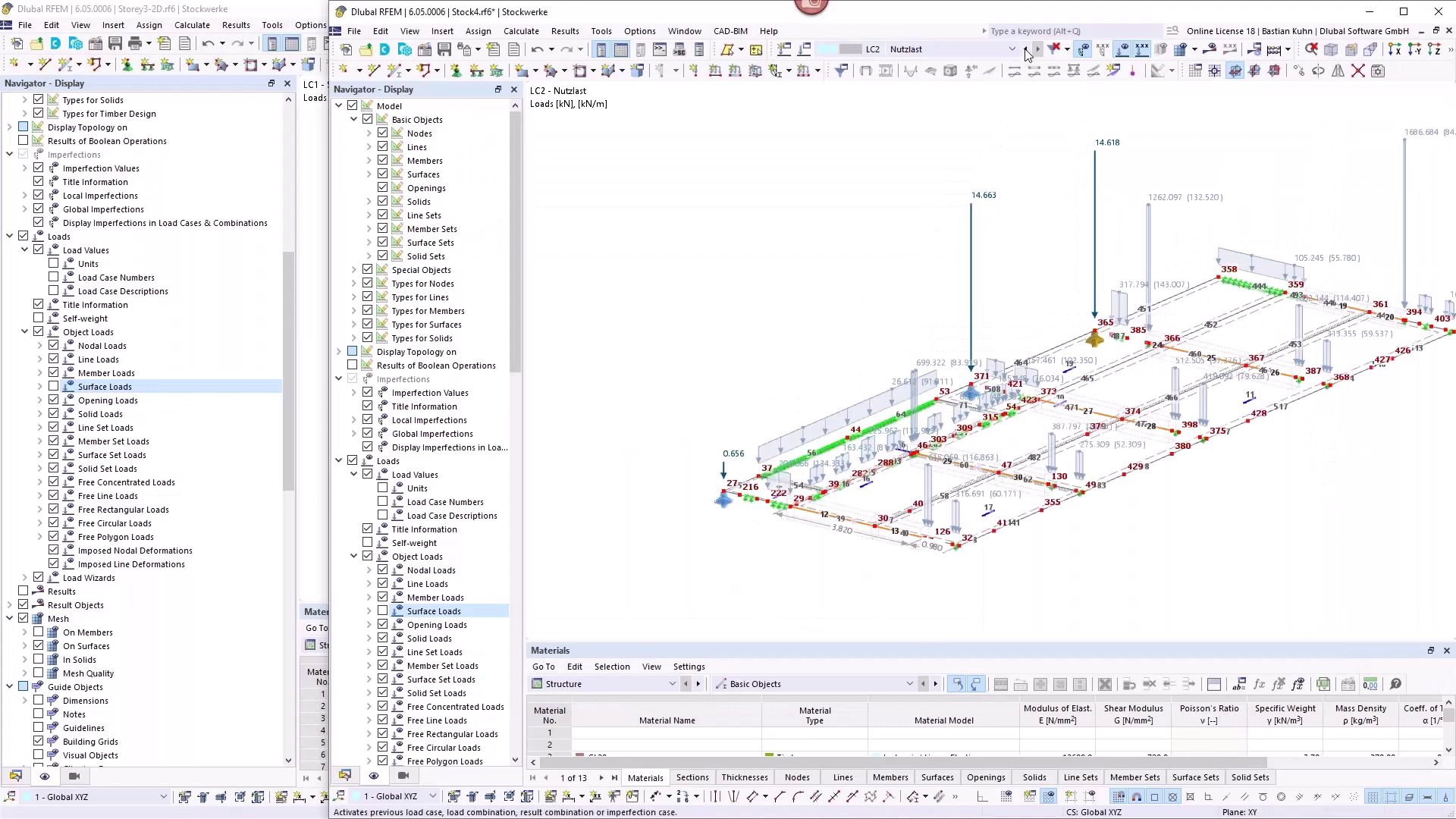
pyautogui.click(1025, 50)
pyautogui.moveTo(715, 325)
pyautogui.mouseDown(button='middle')
pyautogui.moveTo(729, 274)
pyautogui.moveTo(718, 313)
pyautogui.mouseUp(button='middle')
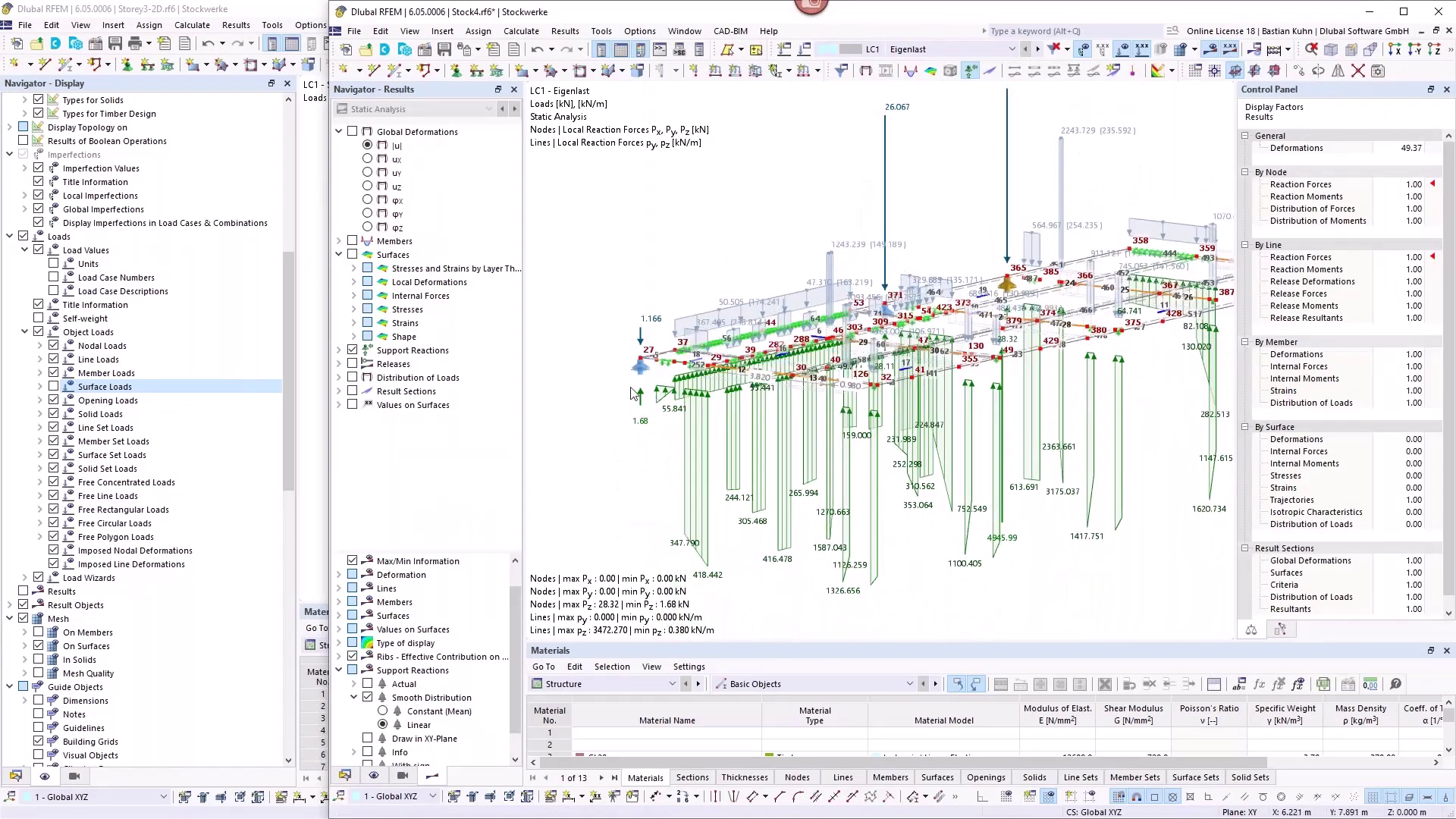
pyautogui.moveTo(762, 278); pyautogui.dragTo(823, 409, button='middle')
pyautogui.keyDown('ctrl'); pyautogui.moveTo(916, 333); pyautogui.dragTo(804, 212, button='middle'); pyautogui.keyUp('ctrl')
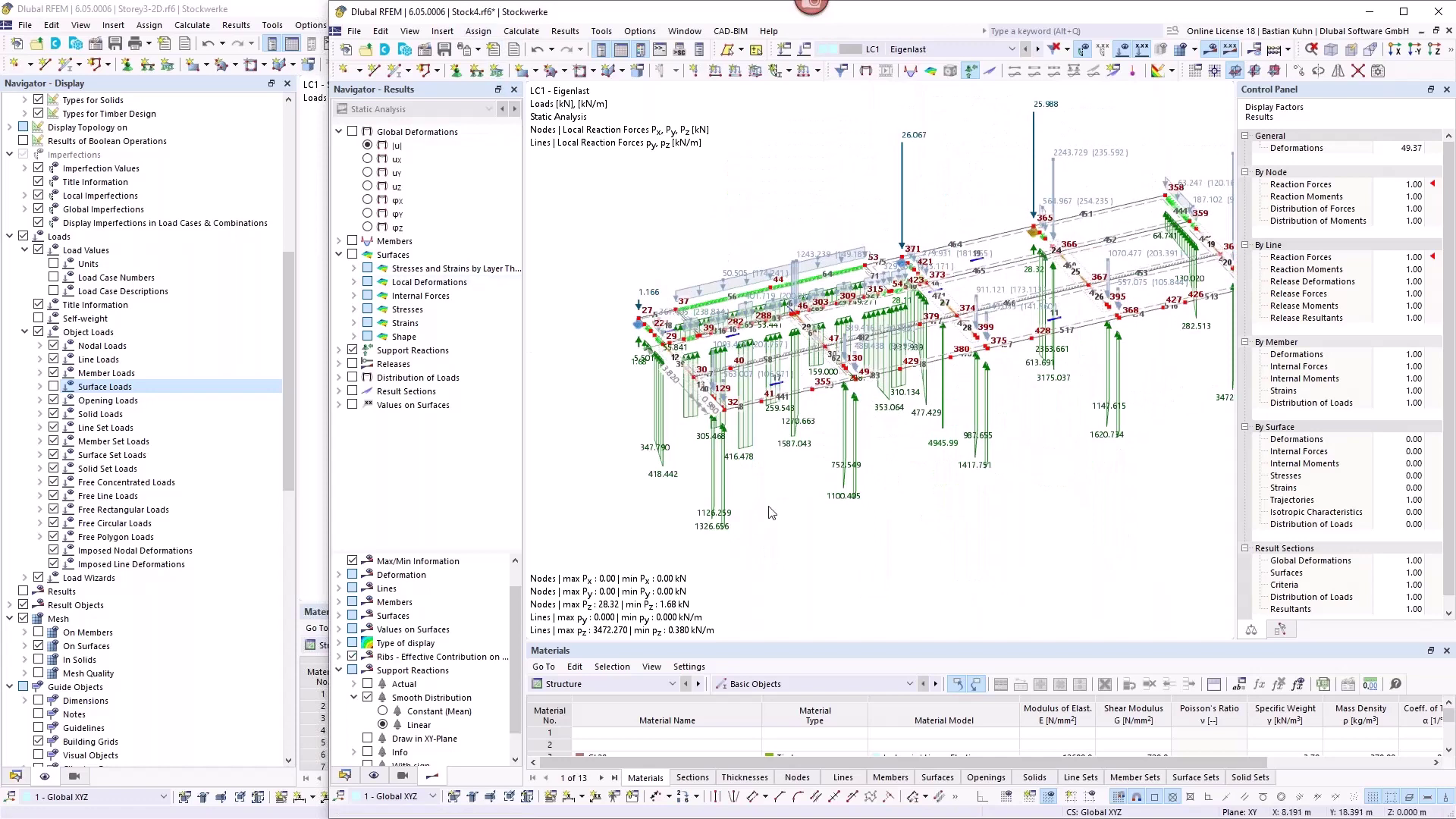
pyautogui.keyDown('ctrl'); pyautogui.moveTo(744, 470); pyautogui.dragTo(801, 435, button='middle'); pyautogui.keyUp('ctrl')
pyautogui.scroll(4, 753, 565)
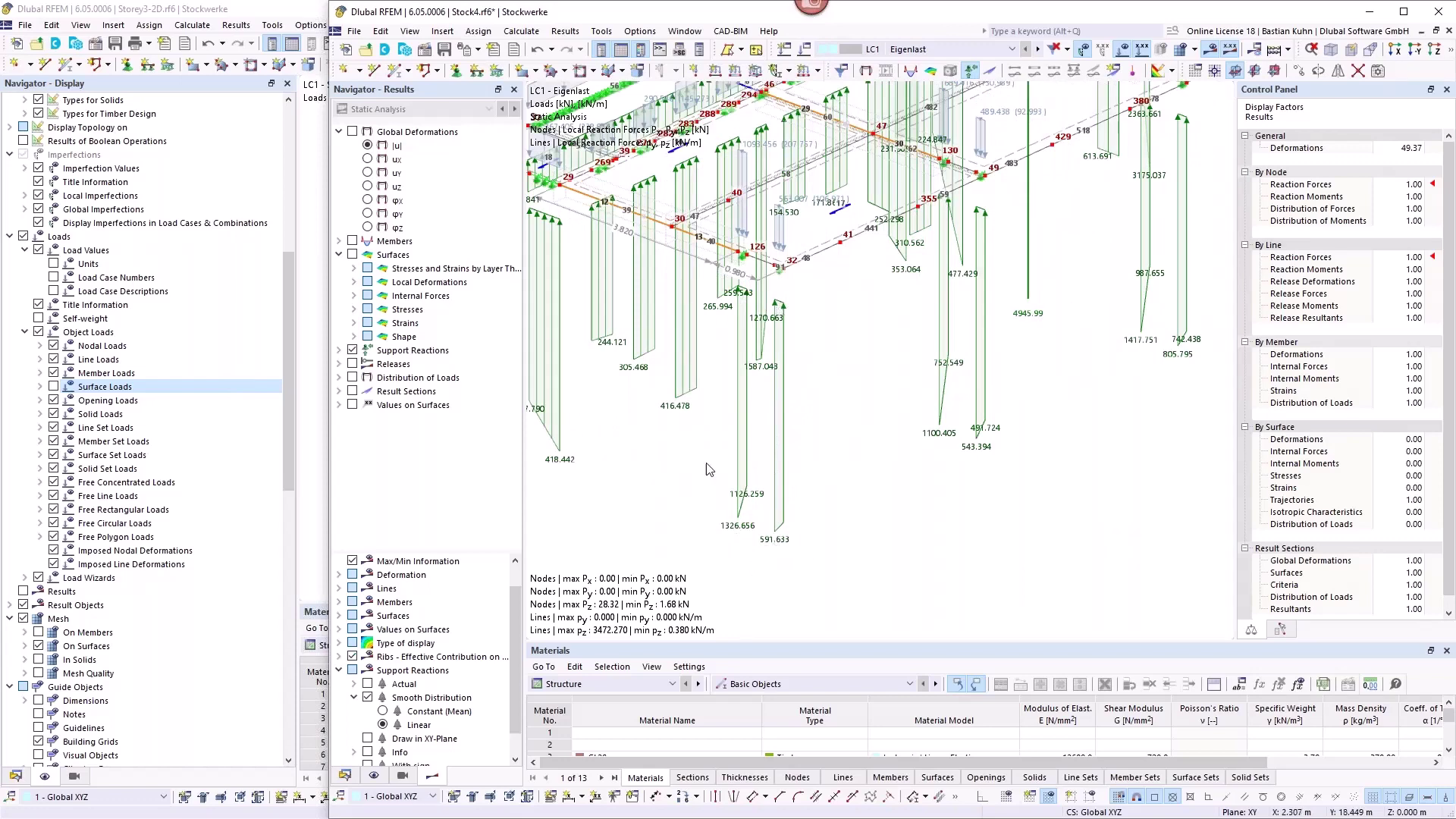
# Step: Return to Storey3-2D and examine the imported line loads near the slab's outer edge for comparison with the Stock4 reactions
pyautogui.click(285, 12)
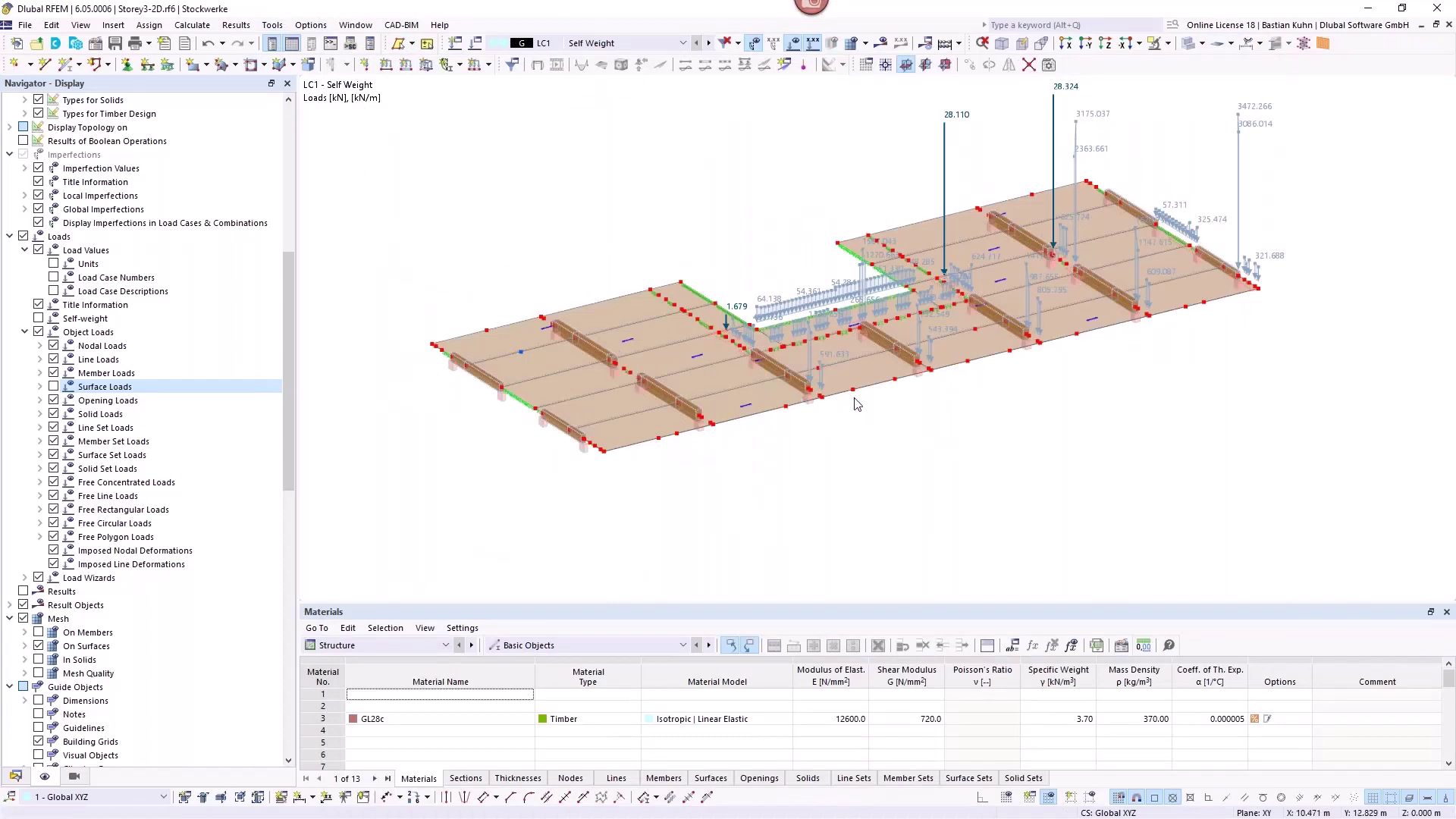
pyautogui.scroll(3, 856, 400)
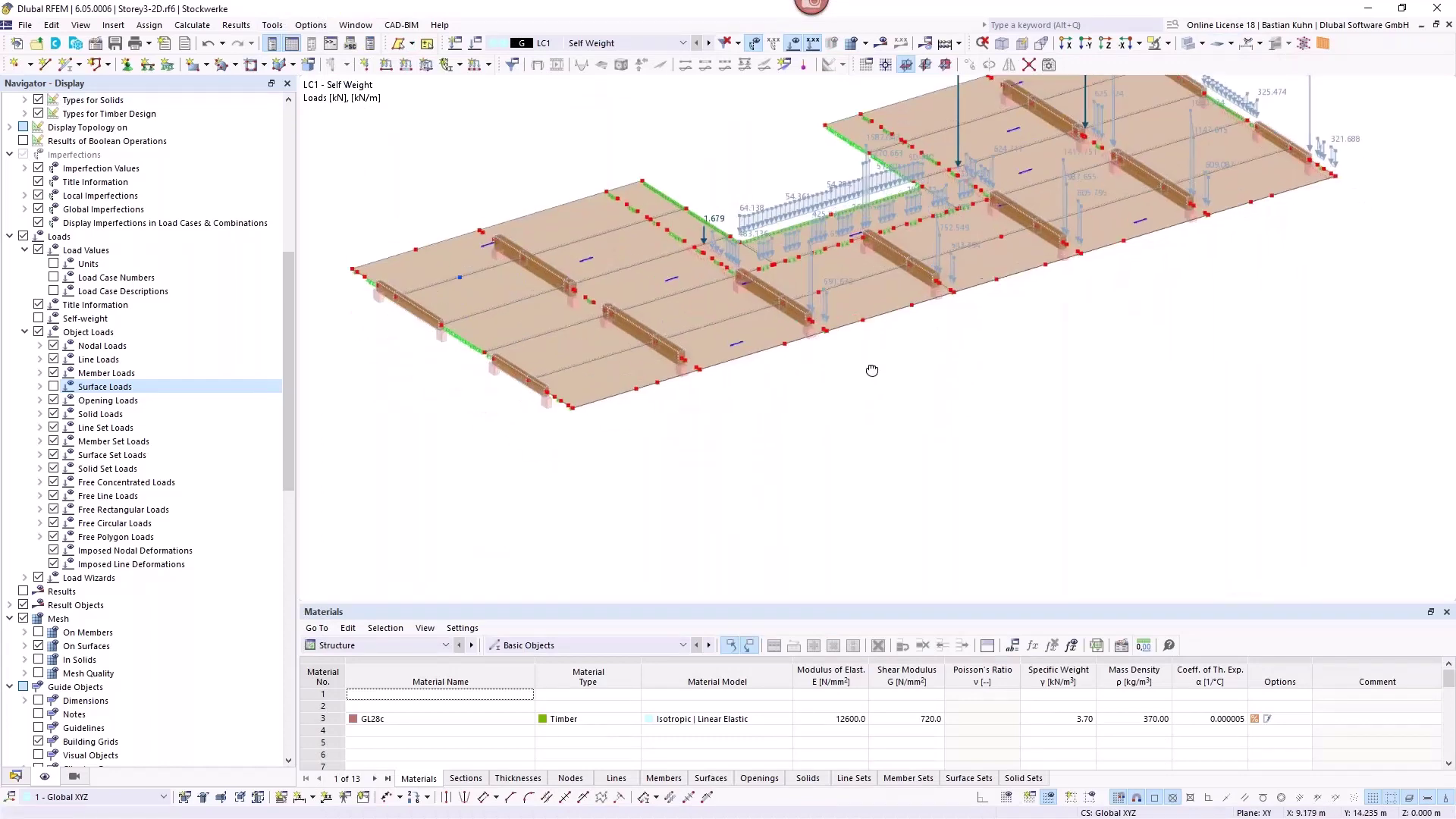
pyautogui.scroll(2, 848, 305)
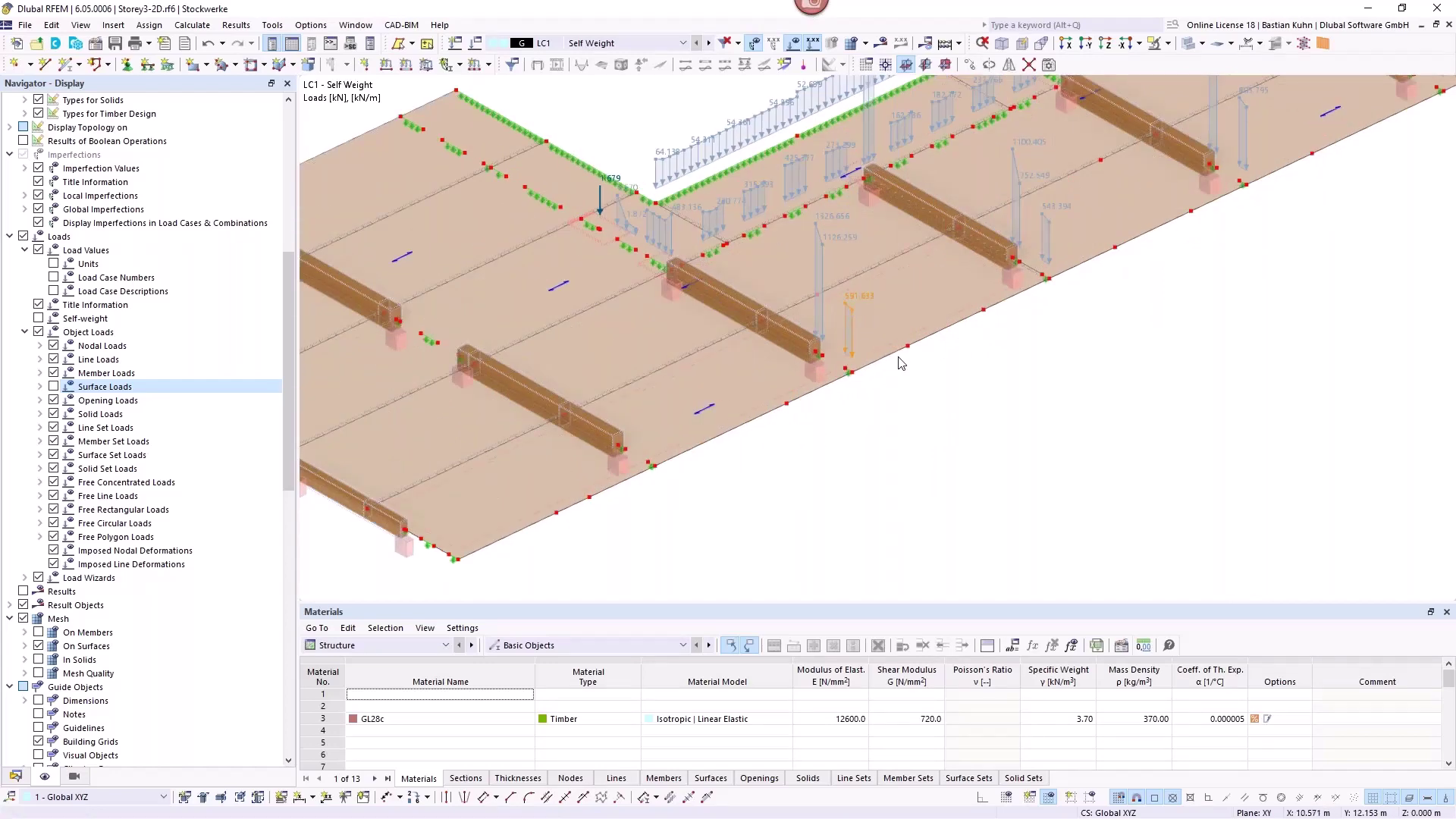
pyautogui.scroll(-2, 904, 366)
pyautogui.scroll(-2, 904, 367)
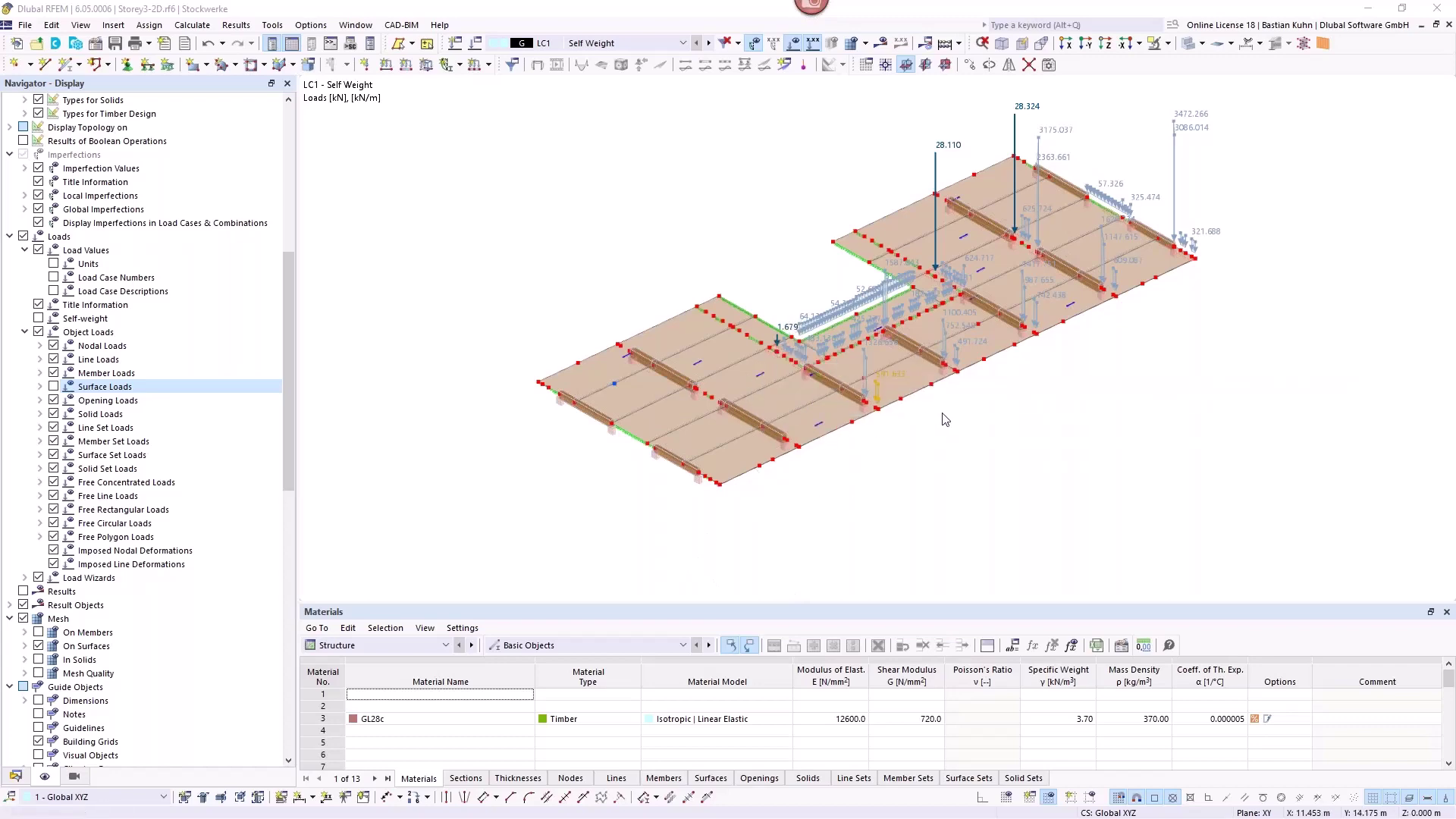
# Step: Turn the floor model to its opposite side, show its dimensions for review, and hide them again
pyautogui.keyDown('ctrl'); pyautogui.moveTo(907, 435); pyautogui.dragTo(549, 471, button='middle'); pyautogui.keyUp('ctrl')
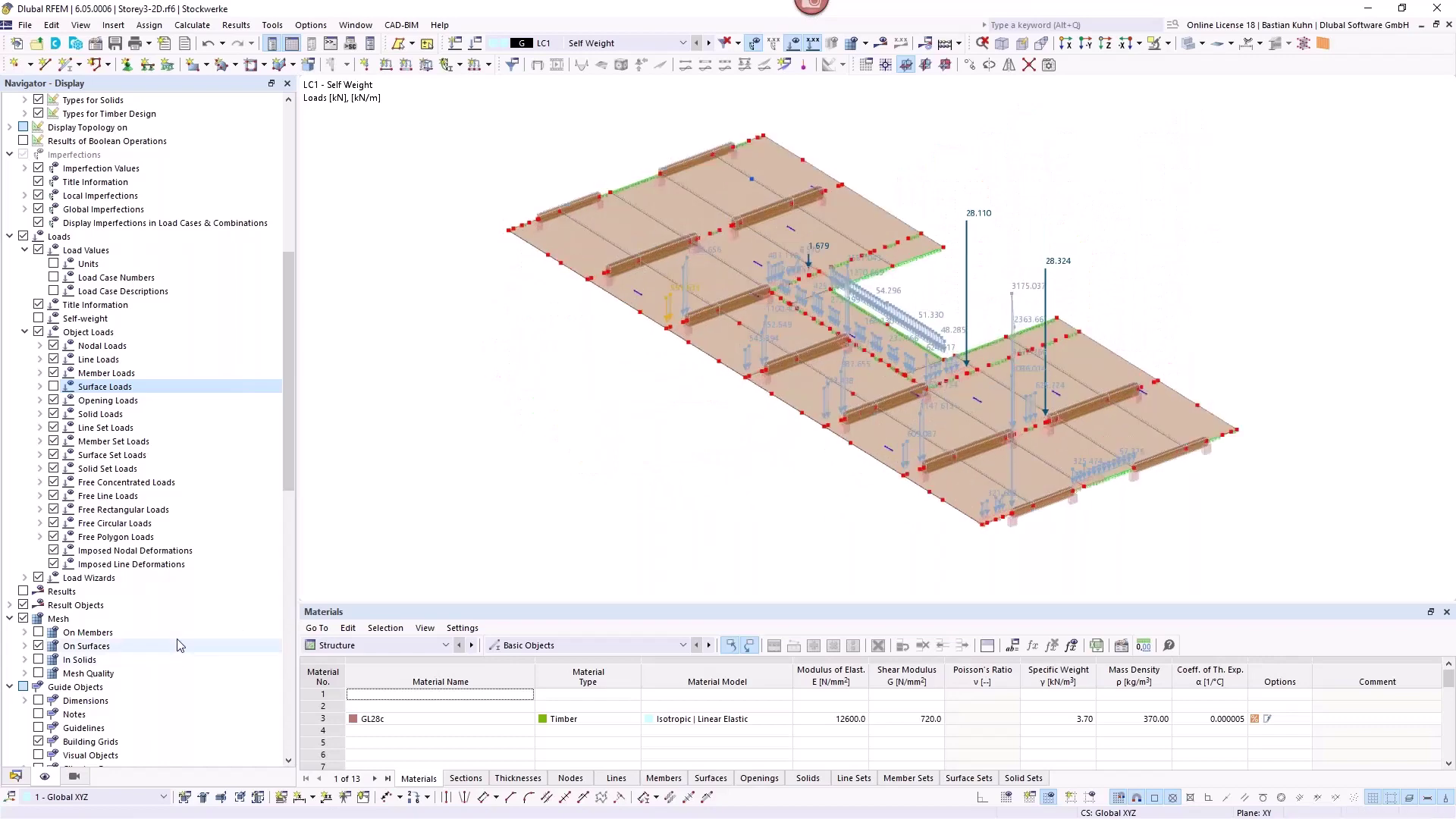
pyautogui.scroll(-7, 107, 544)
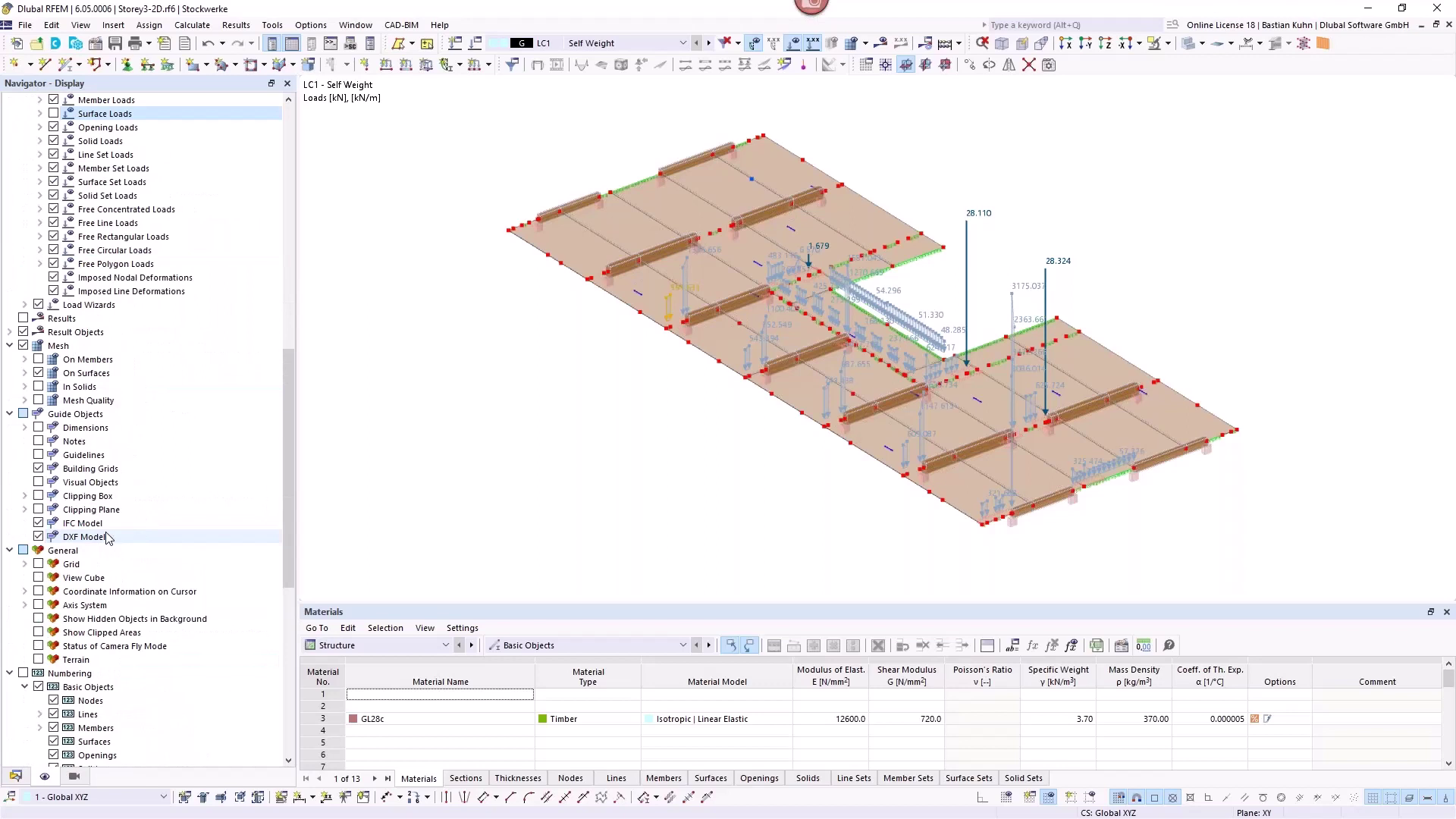
pyautogui.click(38, 428)
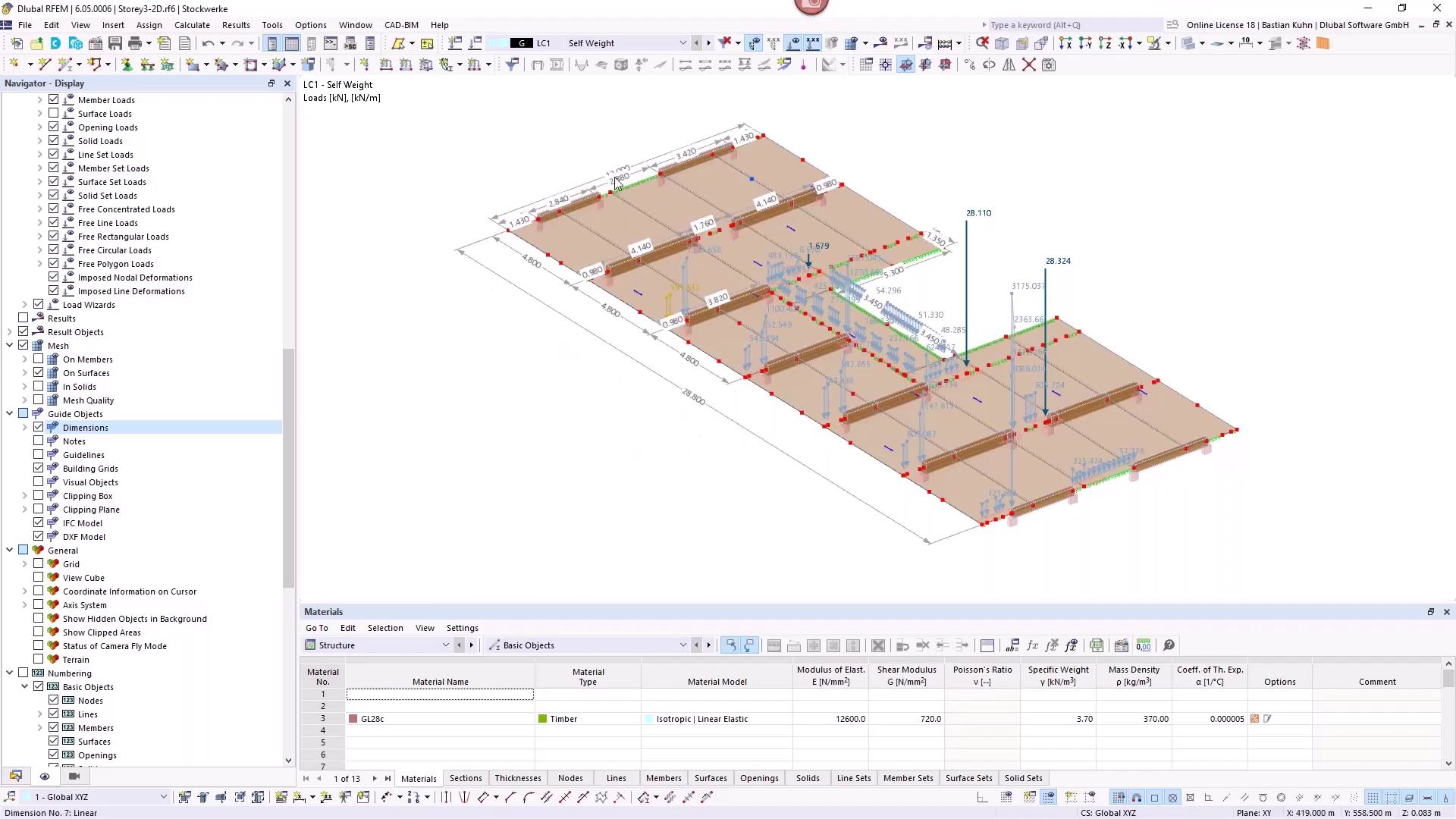
pyautogui.click(37, 428)
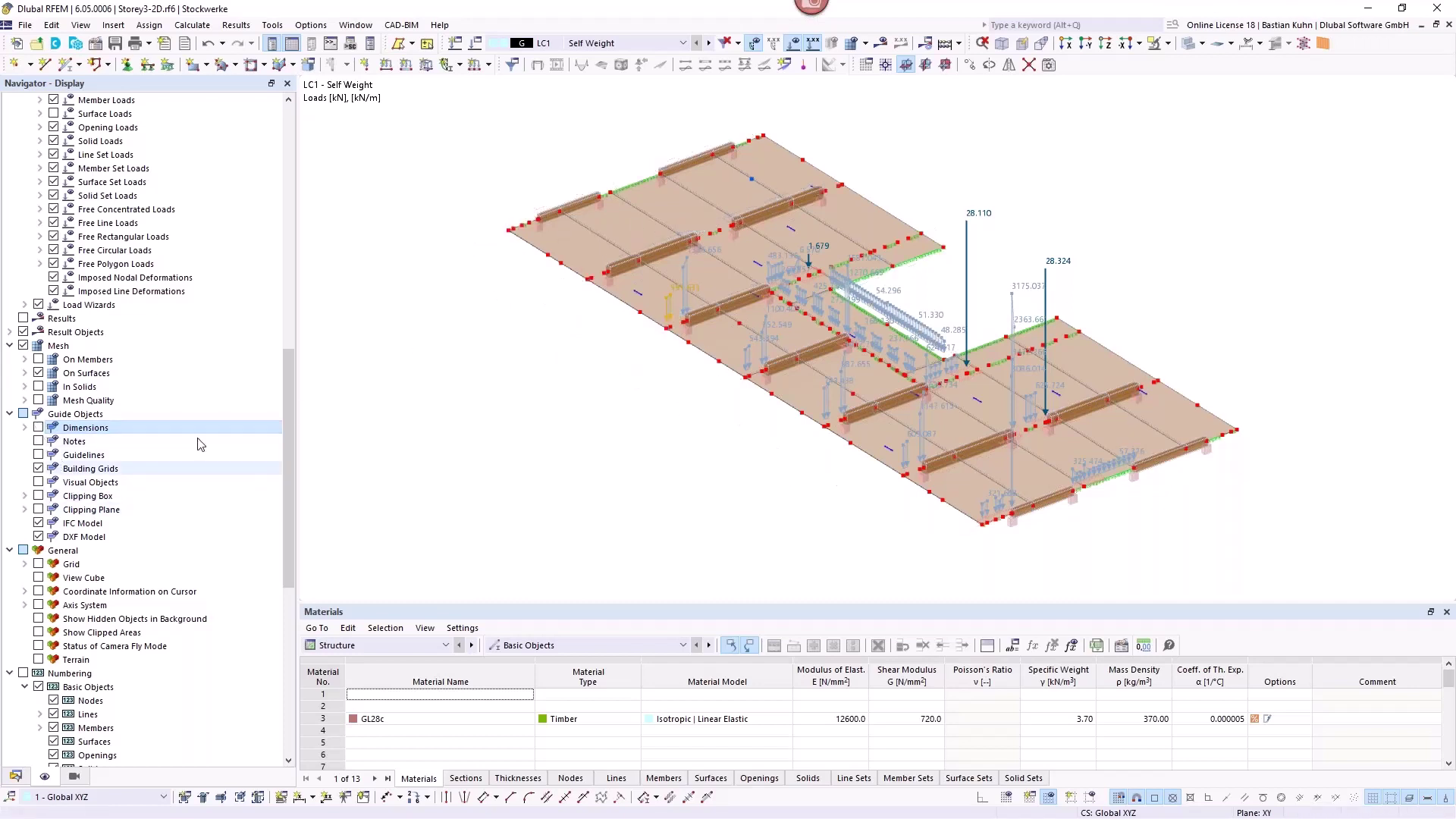
# Step: Select a slab surface and inspect the line hinge along the joint between adjacent floor panels
pyautogui.click(576, 244)
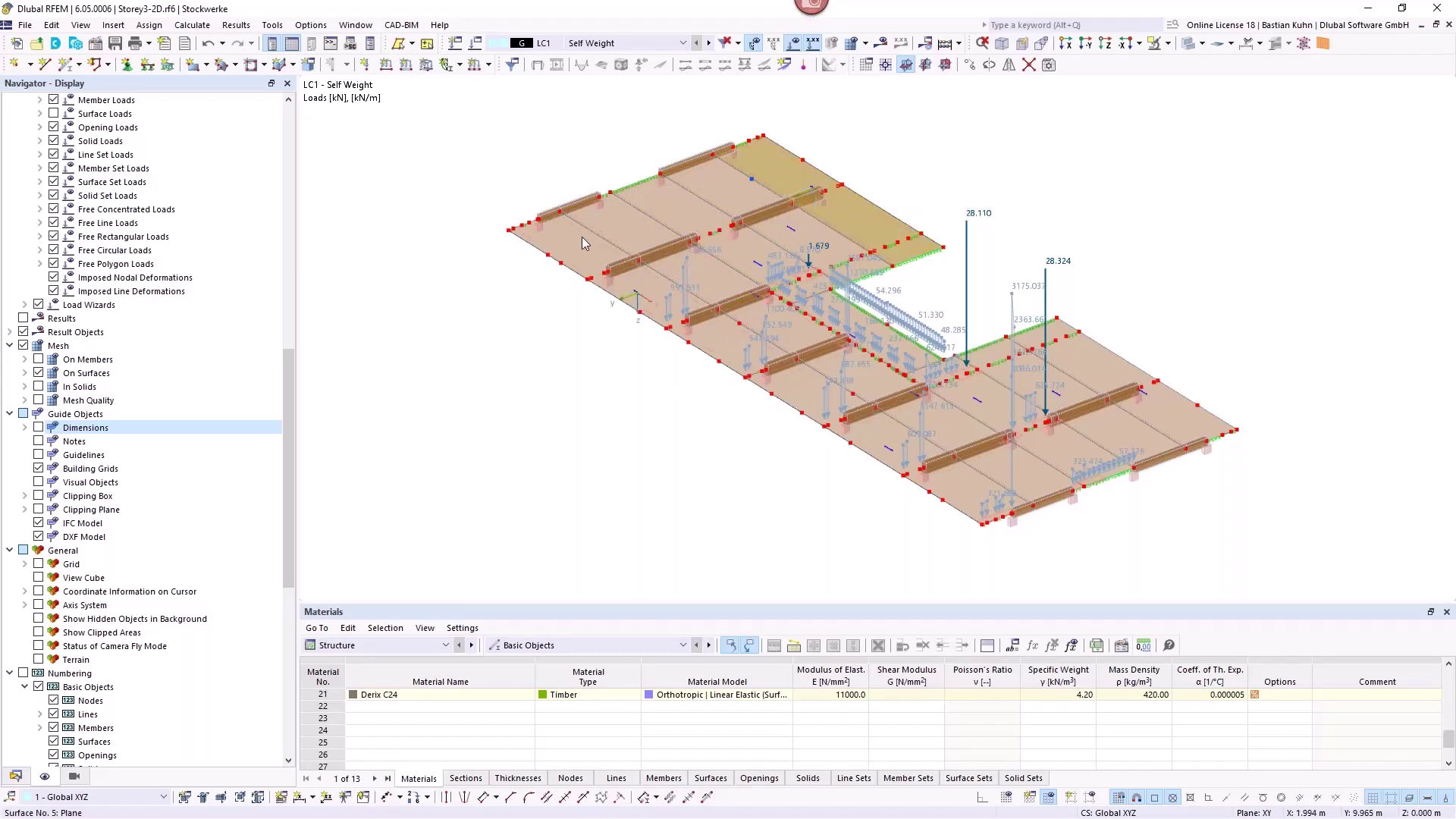
pyautogui.scroll(3, 581, 237)
pyautogui.scroll(3, 617, 232)
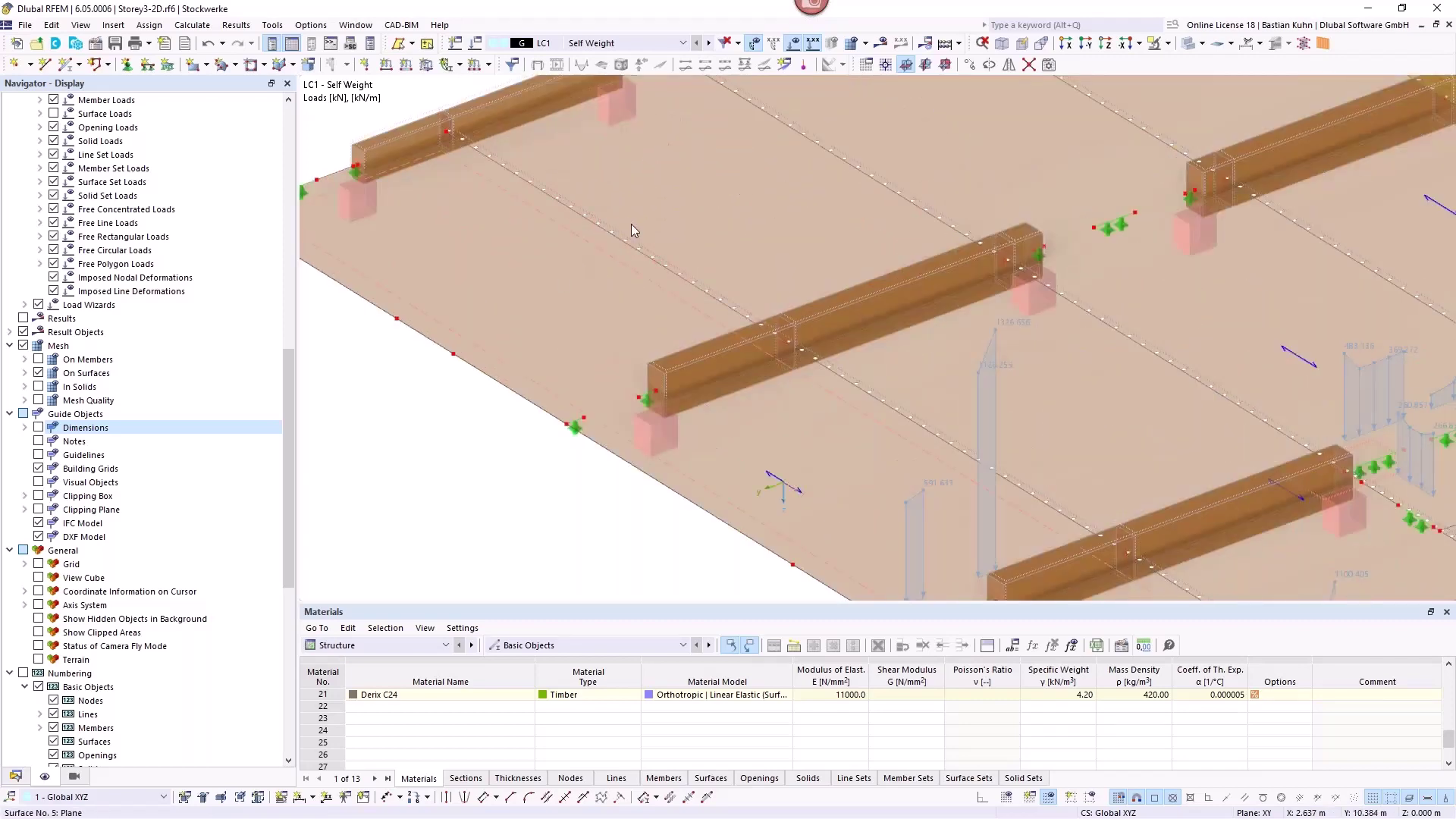
pyautogui.scroll(3, 652, 243)
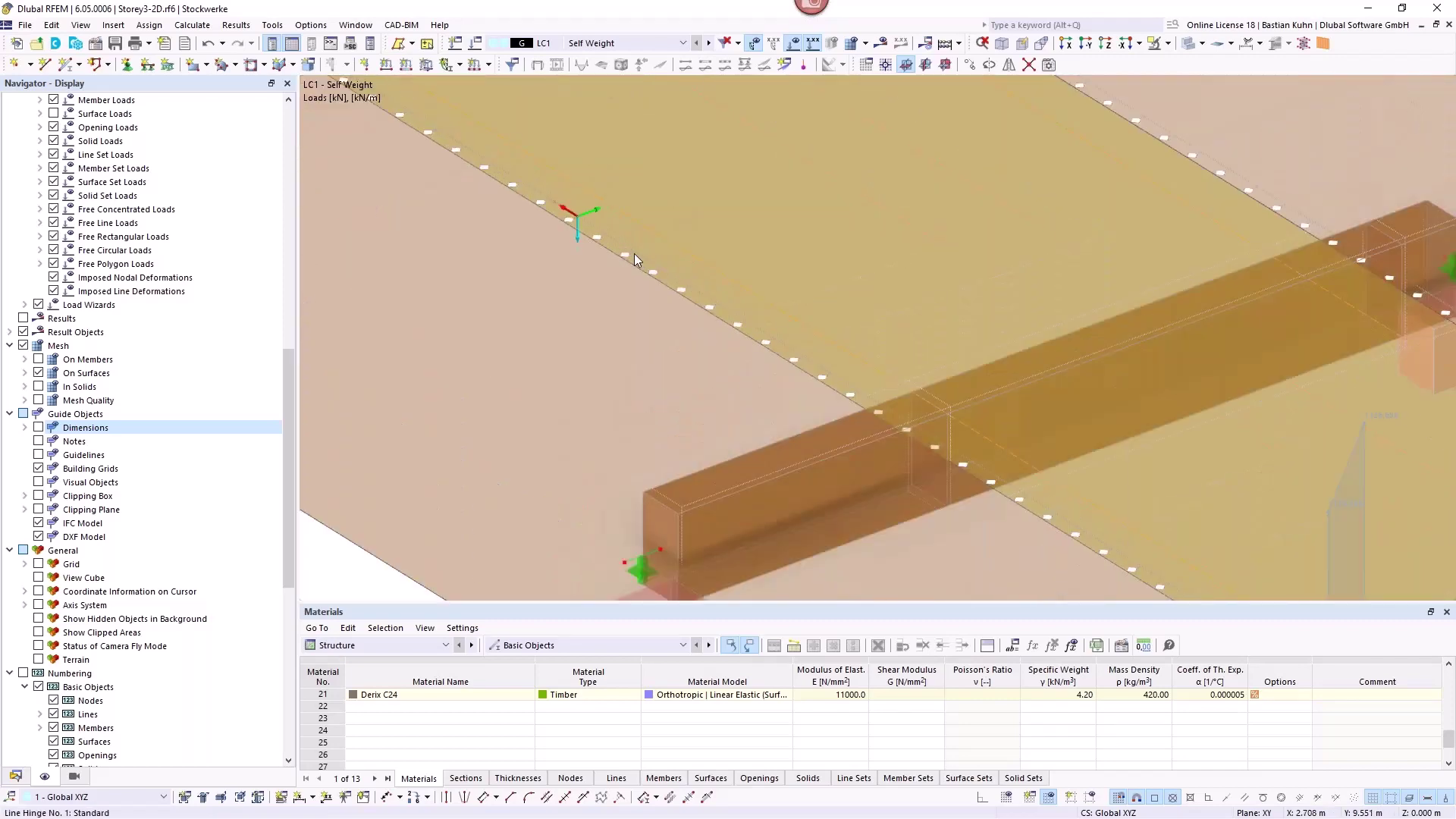
pyautogui.moveTo(638, 257)
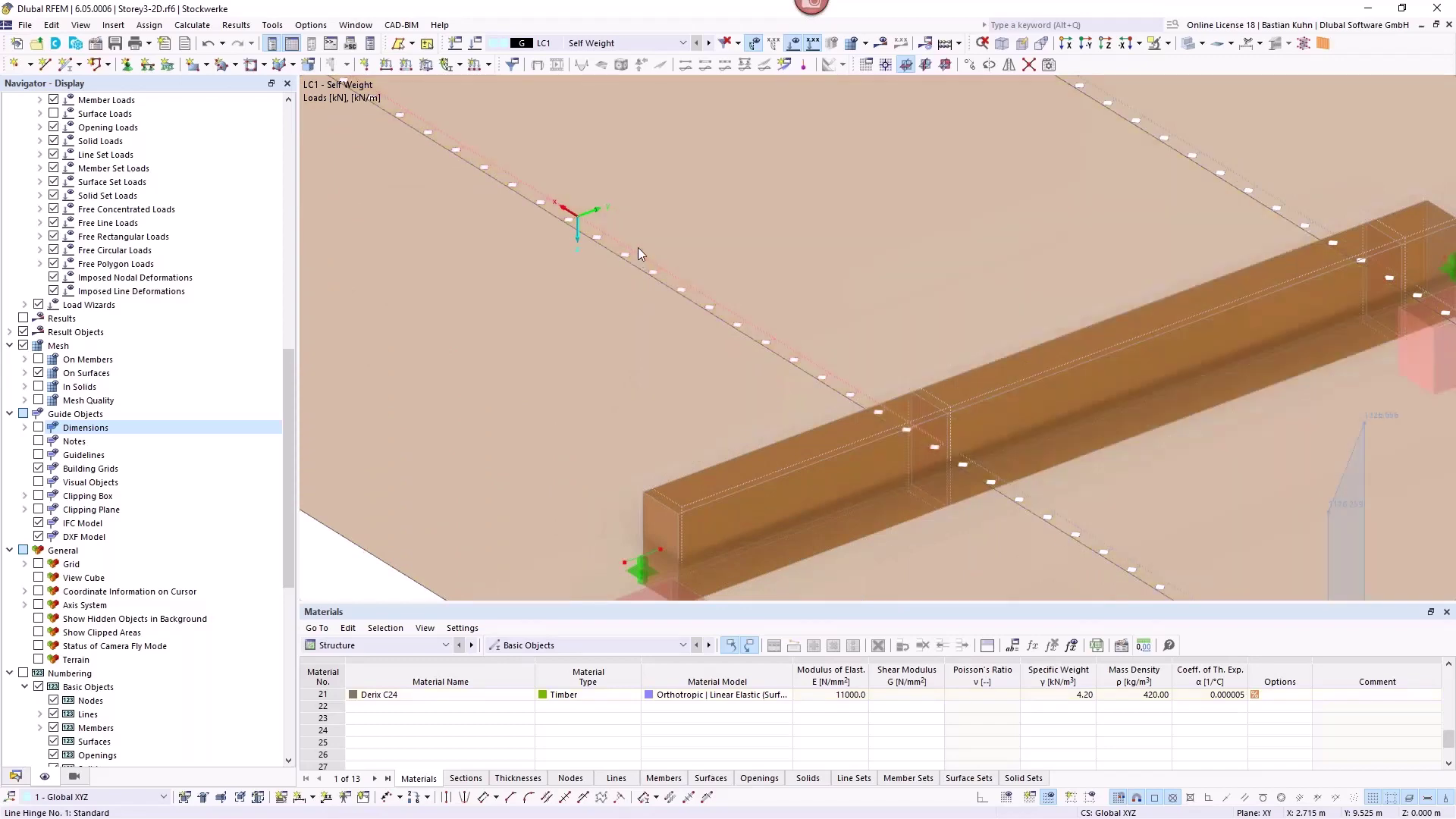
# Step: Open the line hinge at the panel joint to review its spring constants, and select the adjacent slab surface
pyautogui.doubleClick(638, 247)
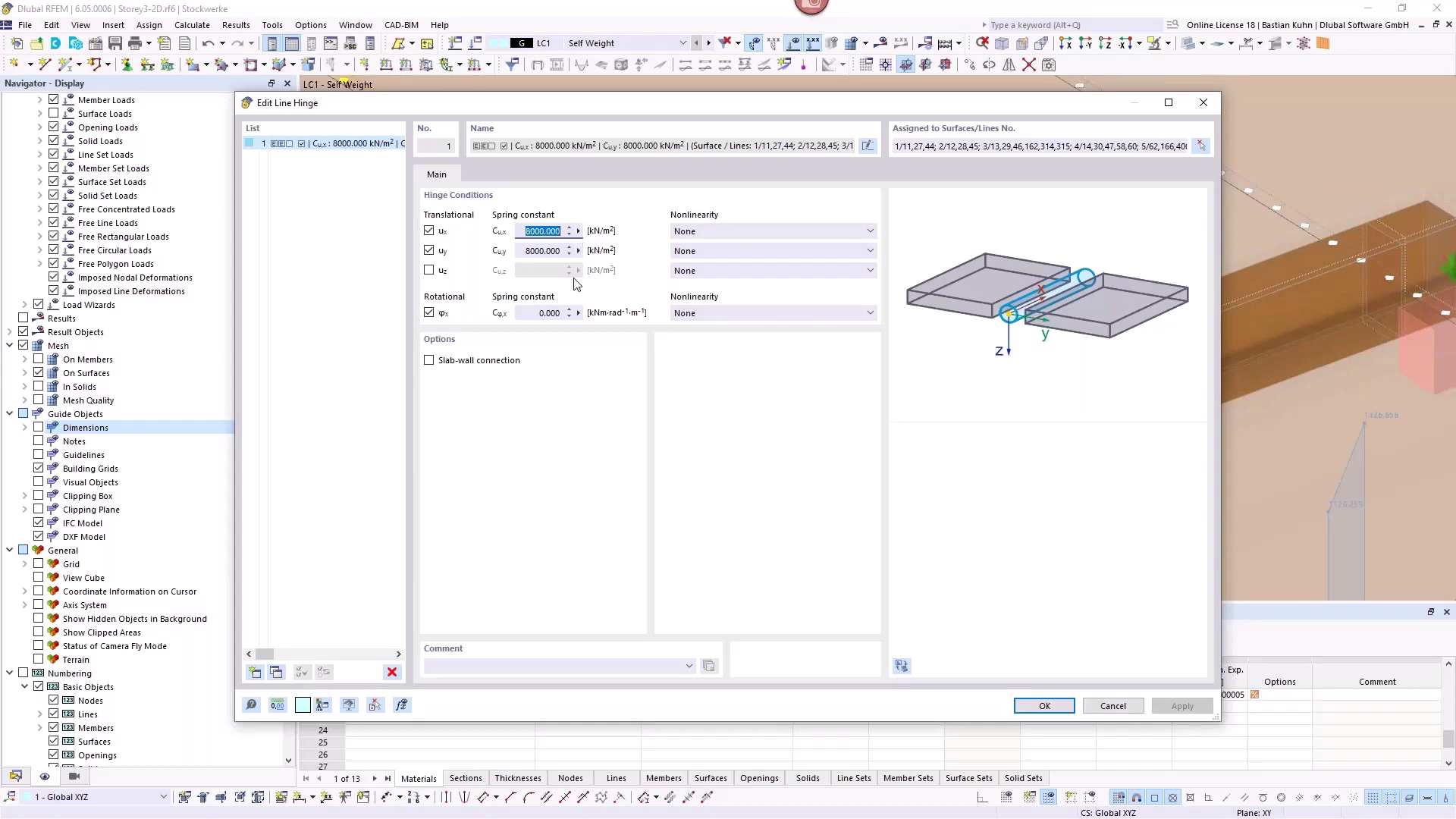
pyautogui.click(1113, 704)
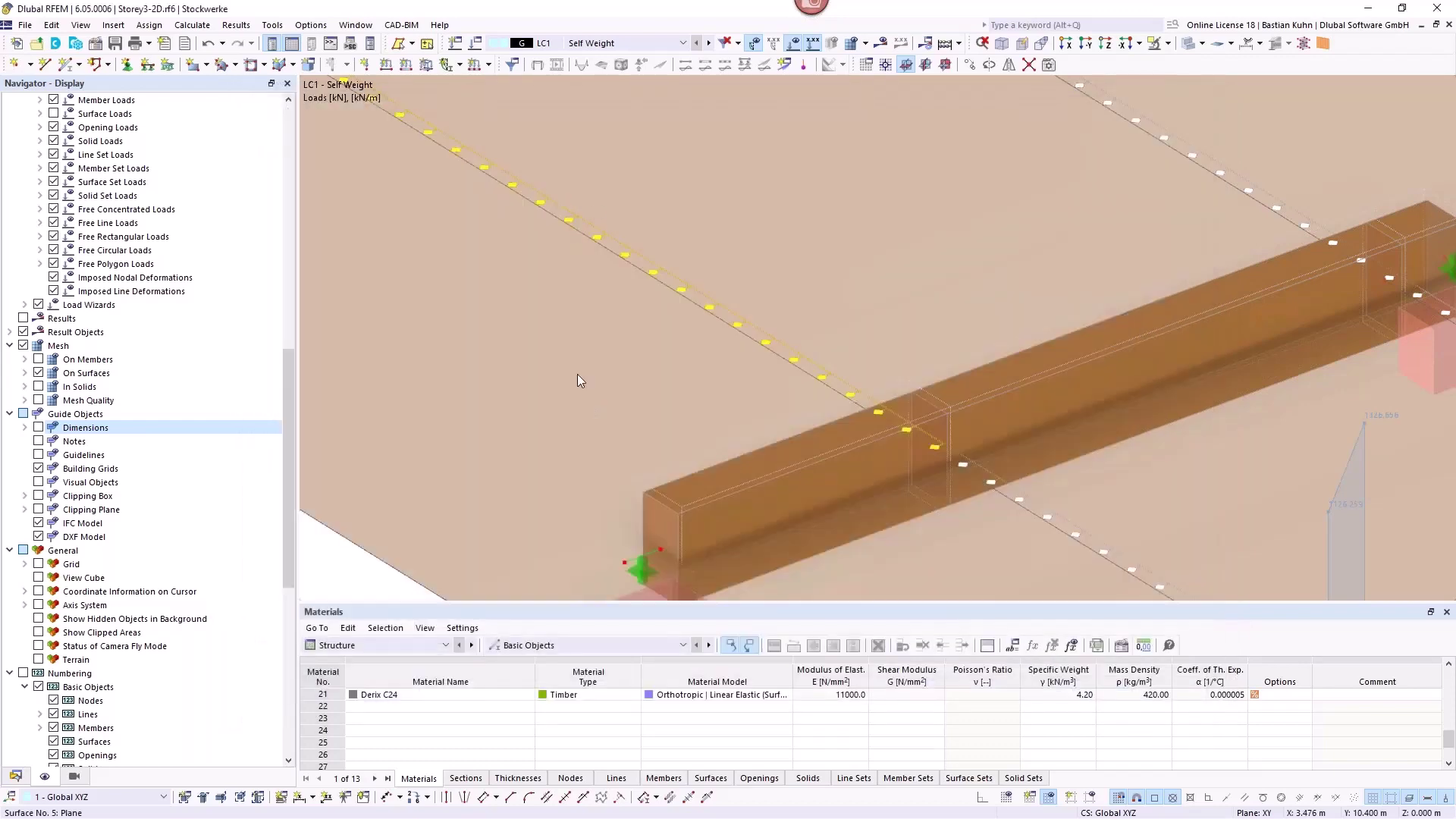
pyautogui.click(576, 375)
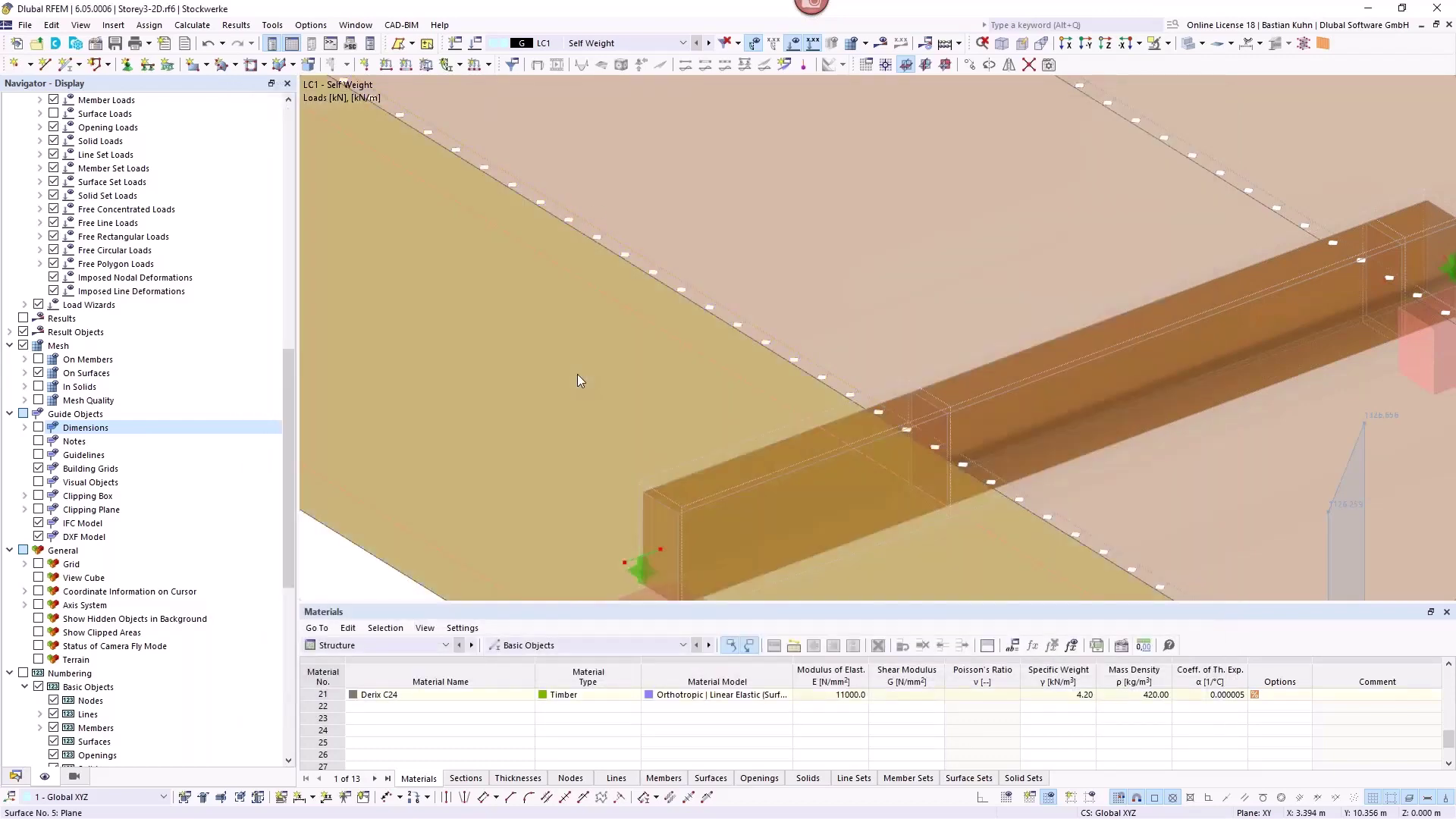
pyautogui.scroll(-5, 576, 374)
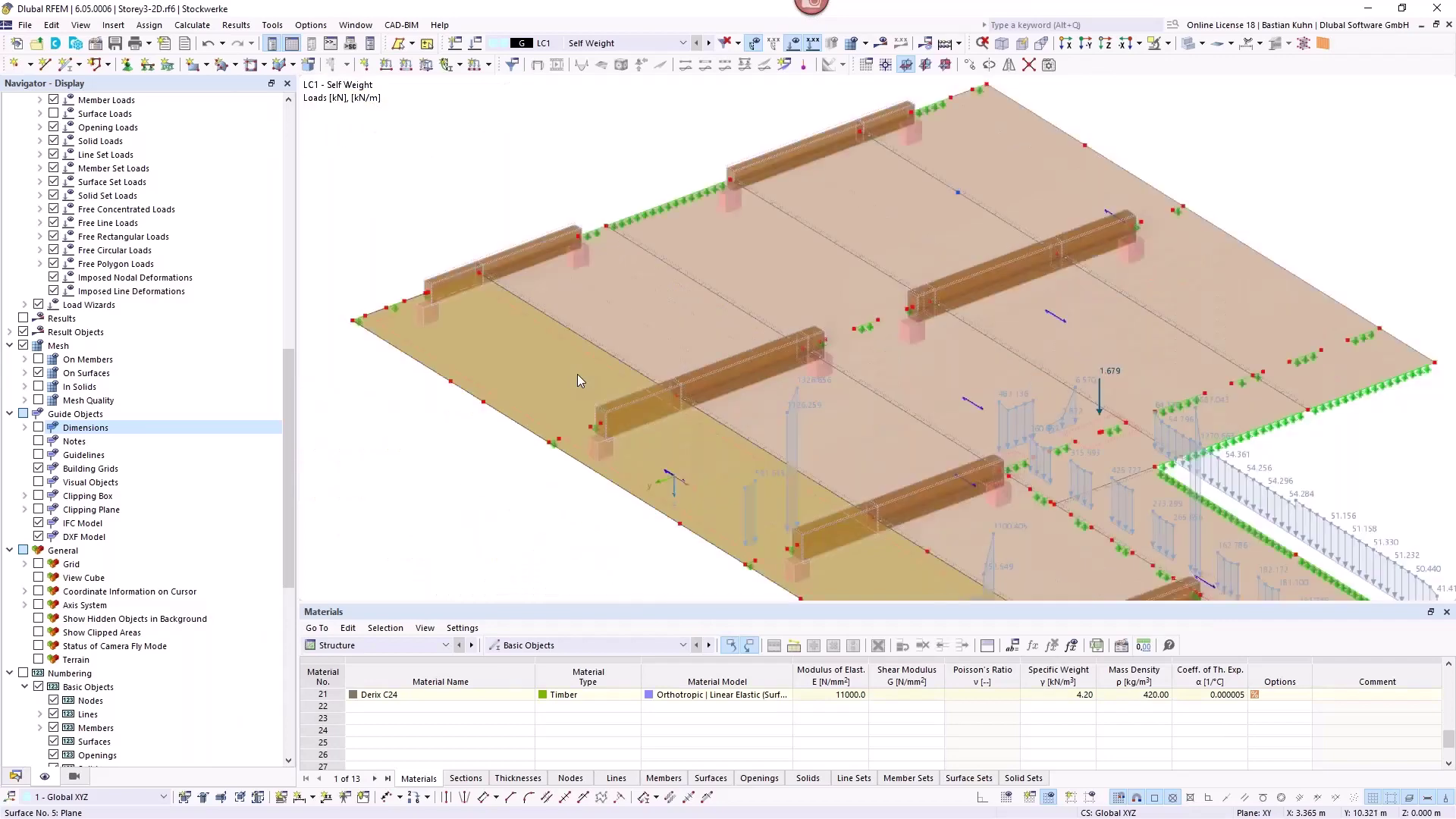
# Step: Open the slab's five-layer thickness definition, view its thickness type and options, and close it again
pyautogui.click(15, 776)
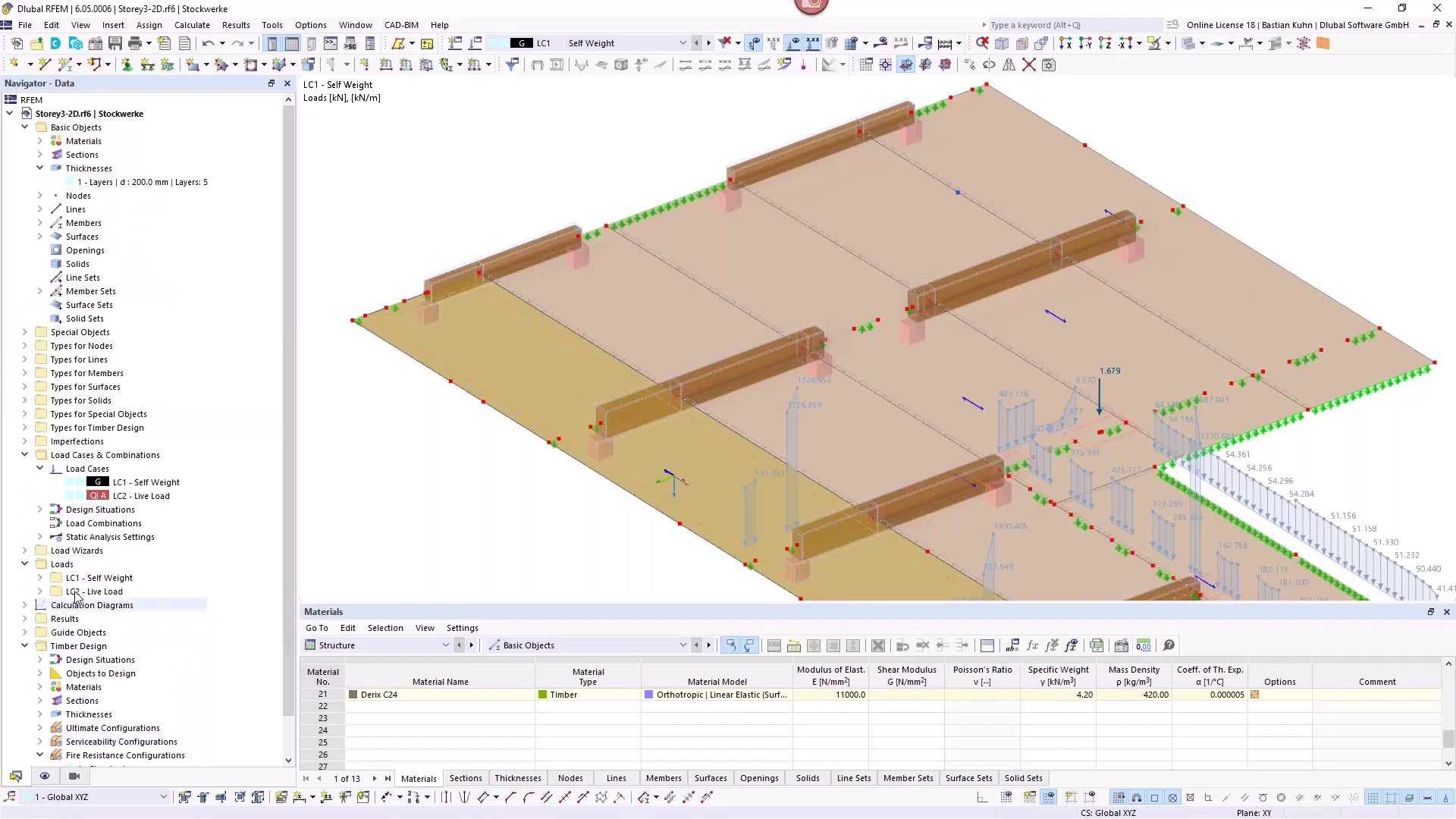
pyautogui.doubleClick(133, 182)
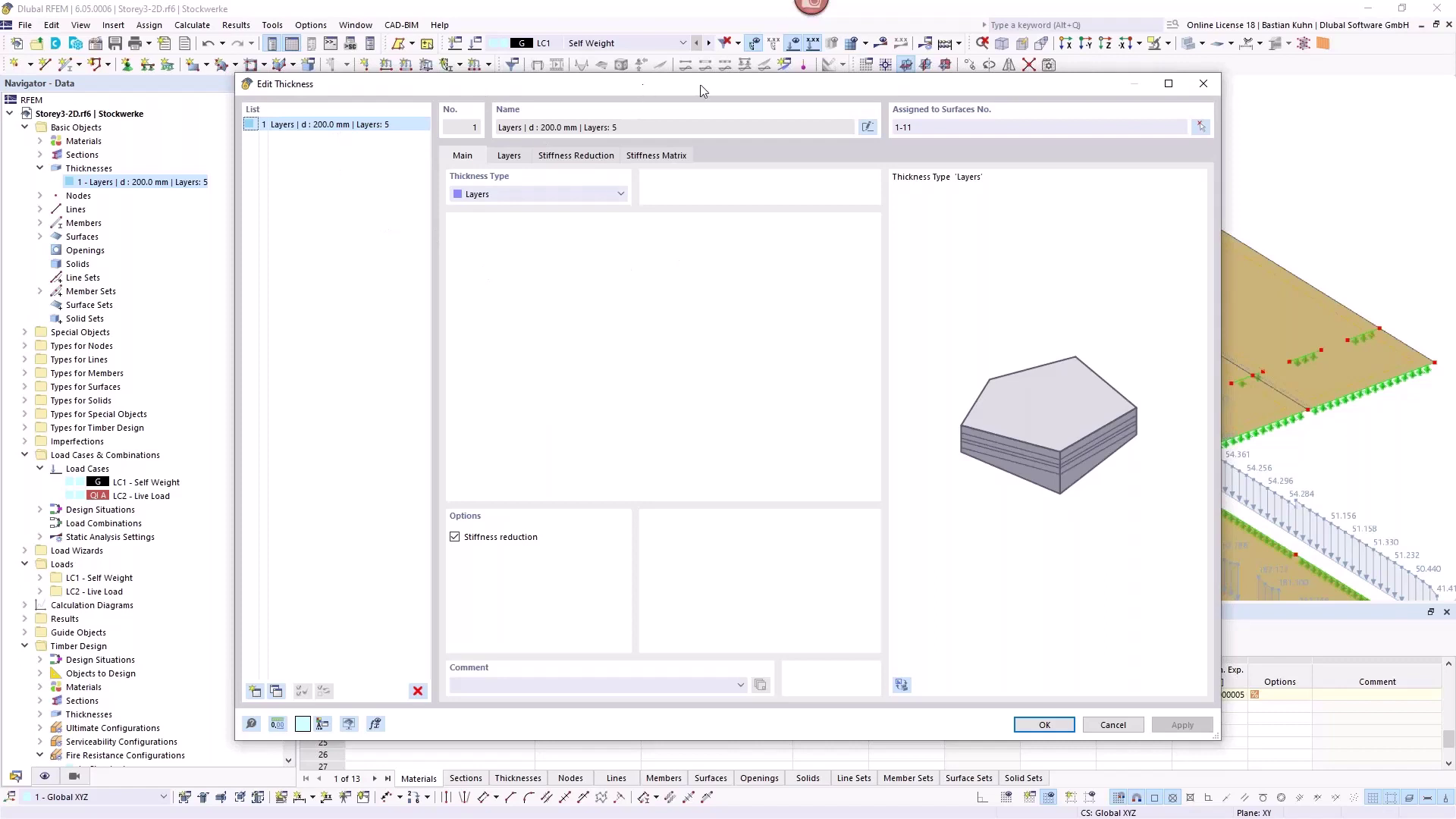
pyautogui.moveTo(698, 85); pyautogui.dragTo(817, 53)
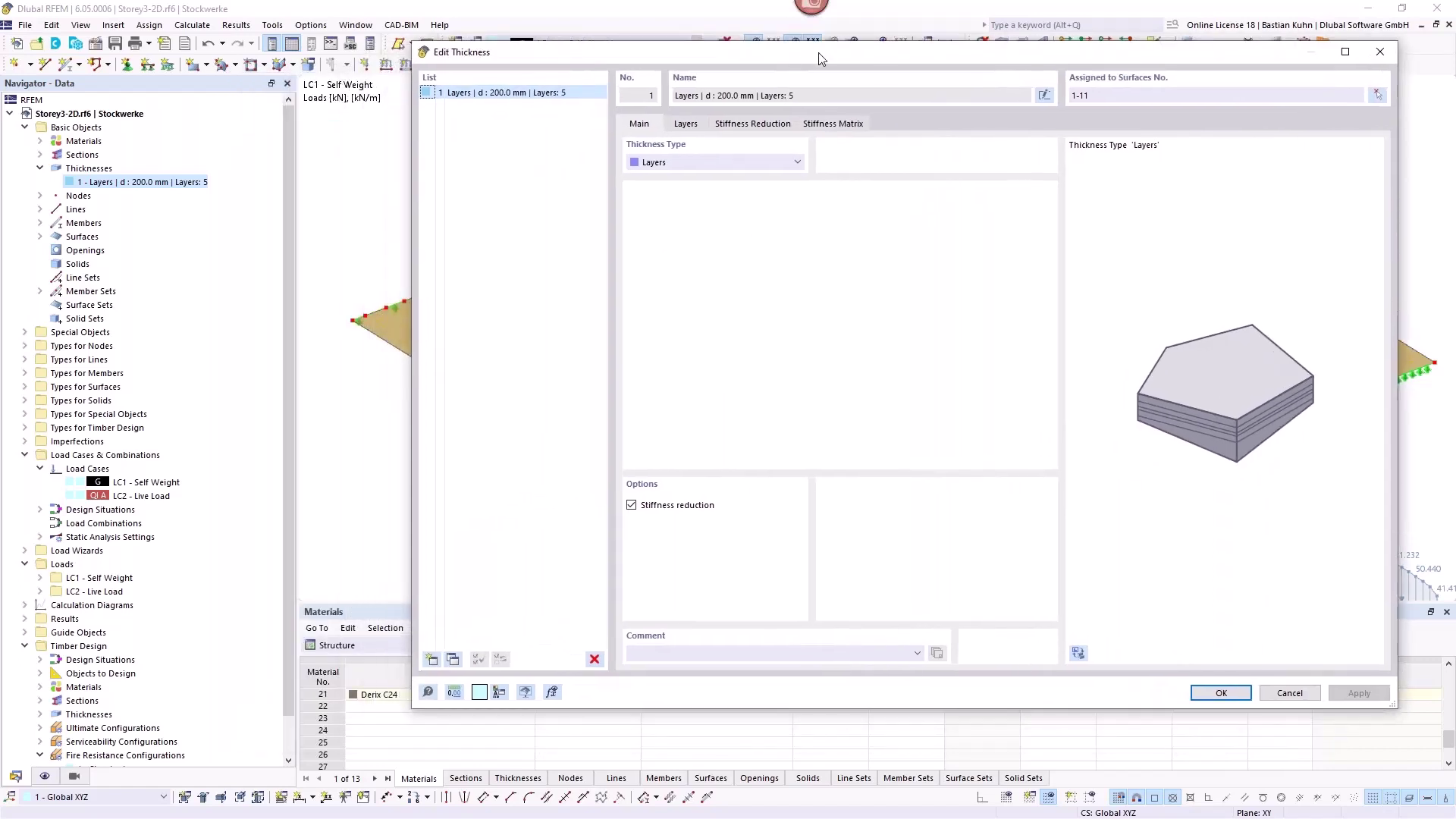
pyautogui.click(1379, 53)
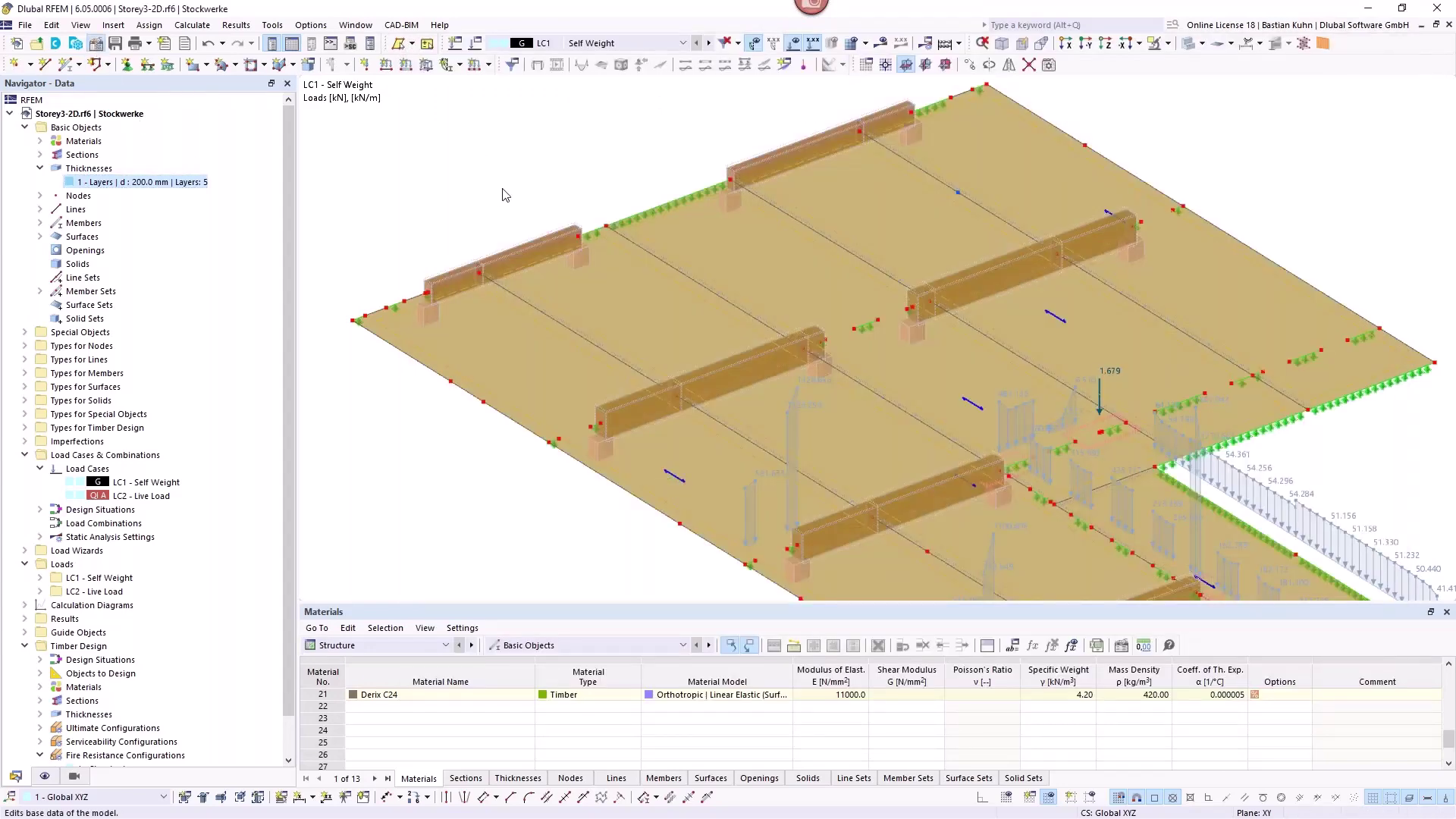
# Step: Review which add-ons are activated in the model's base data, including Multilayer Surfaces and Timber Design
pyautogui.doubleClick(506, 195)
pyautogui.click(482, 122)
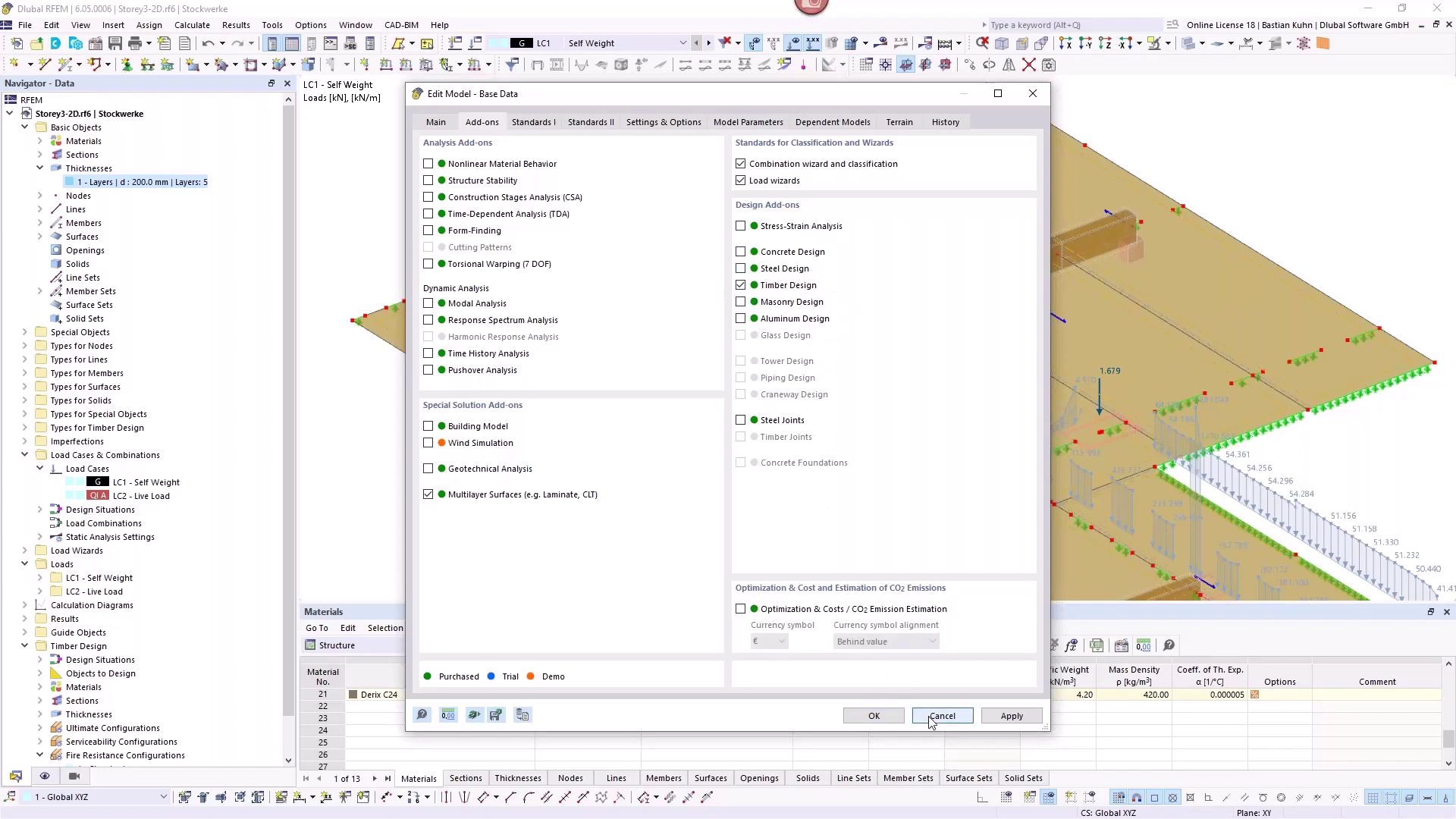
pyautogui.click(874, 716)
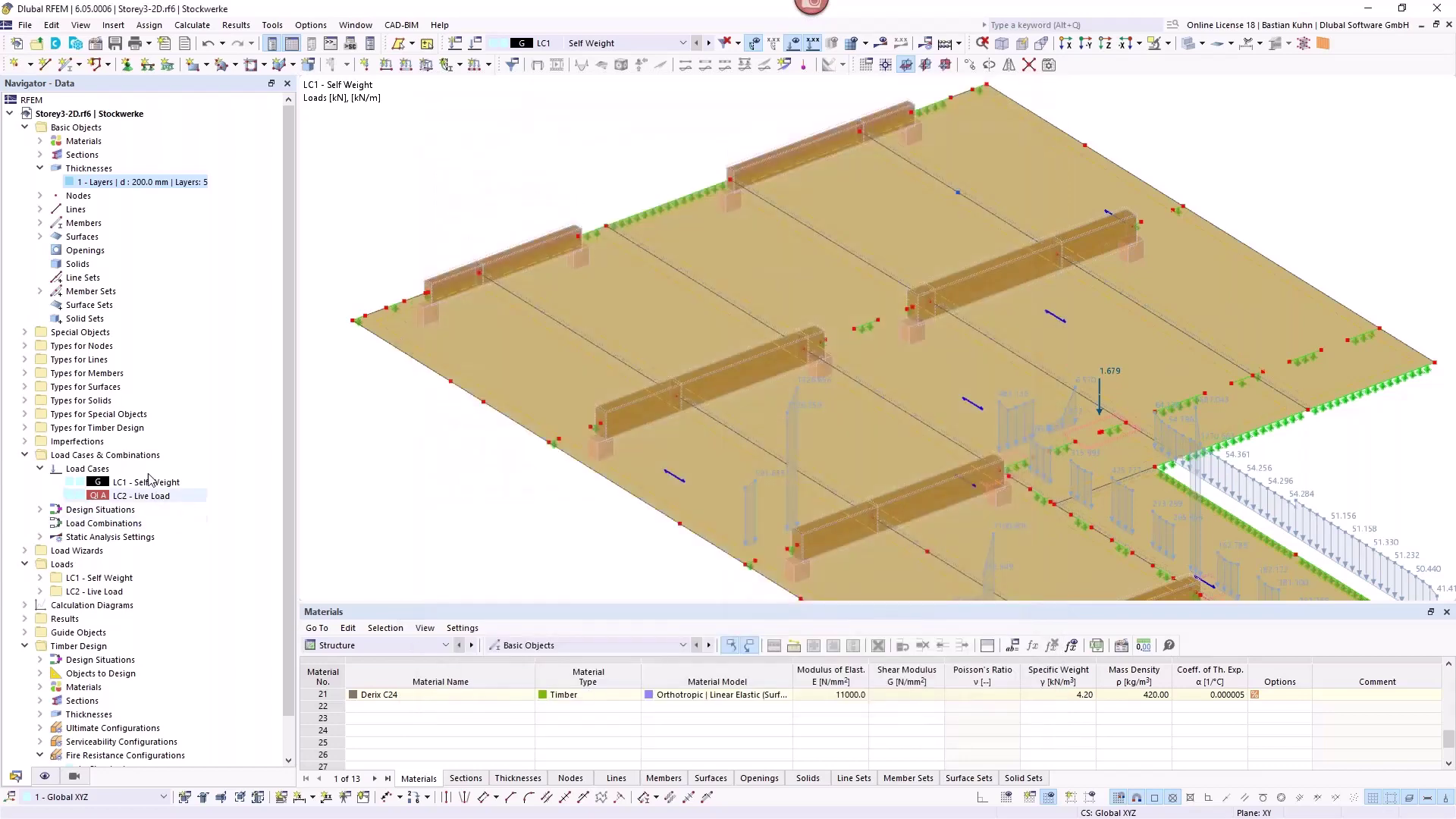
# Step: Examine the slab thickness's layer build-up and browse the manufacturers offered in the composition library without adopting a composition
pyautogui.doubleClick(130, 184)
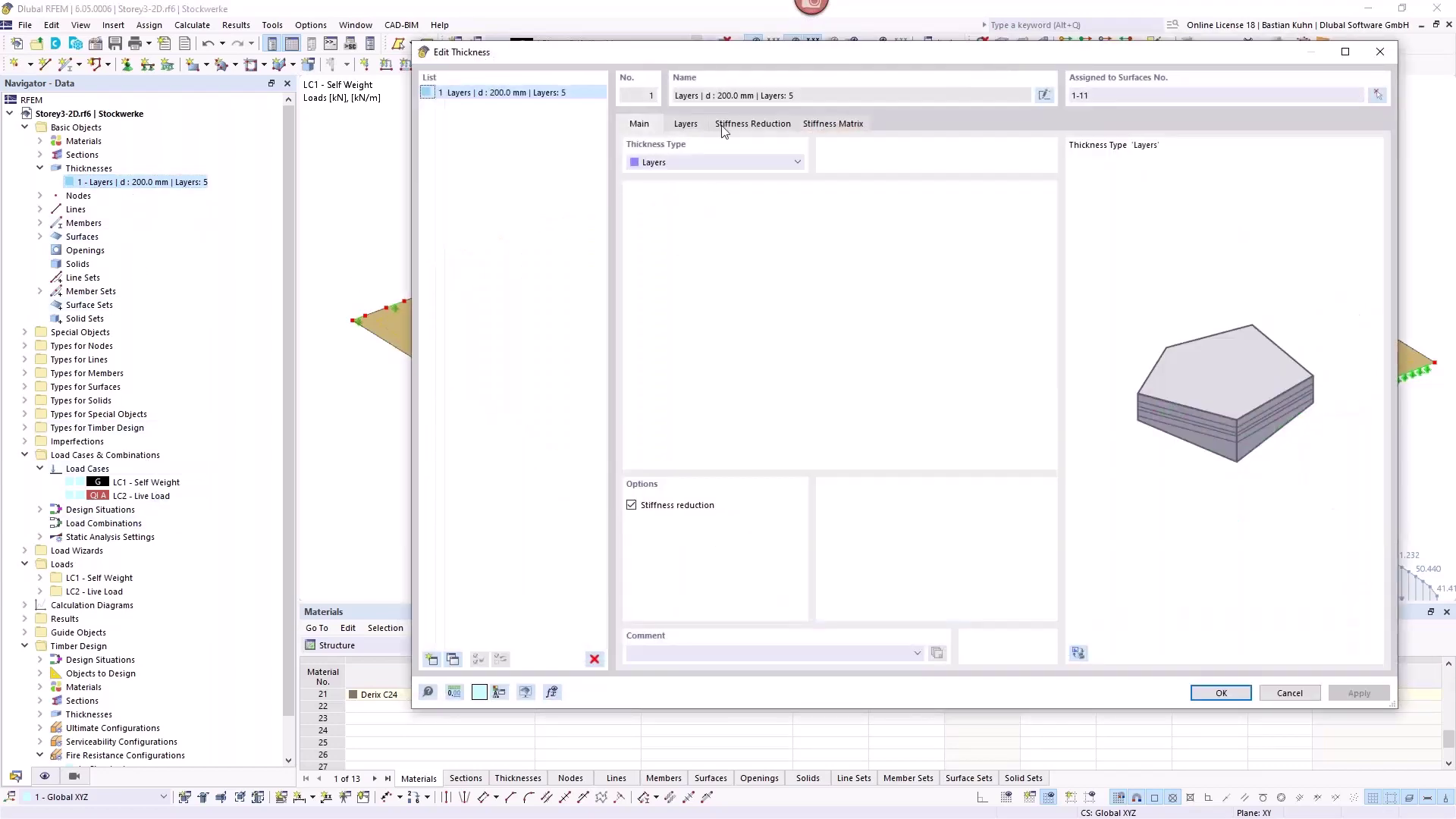
pyautogui.click(686, 125)
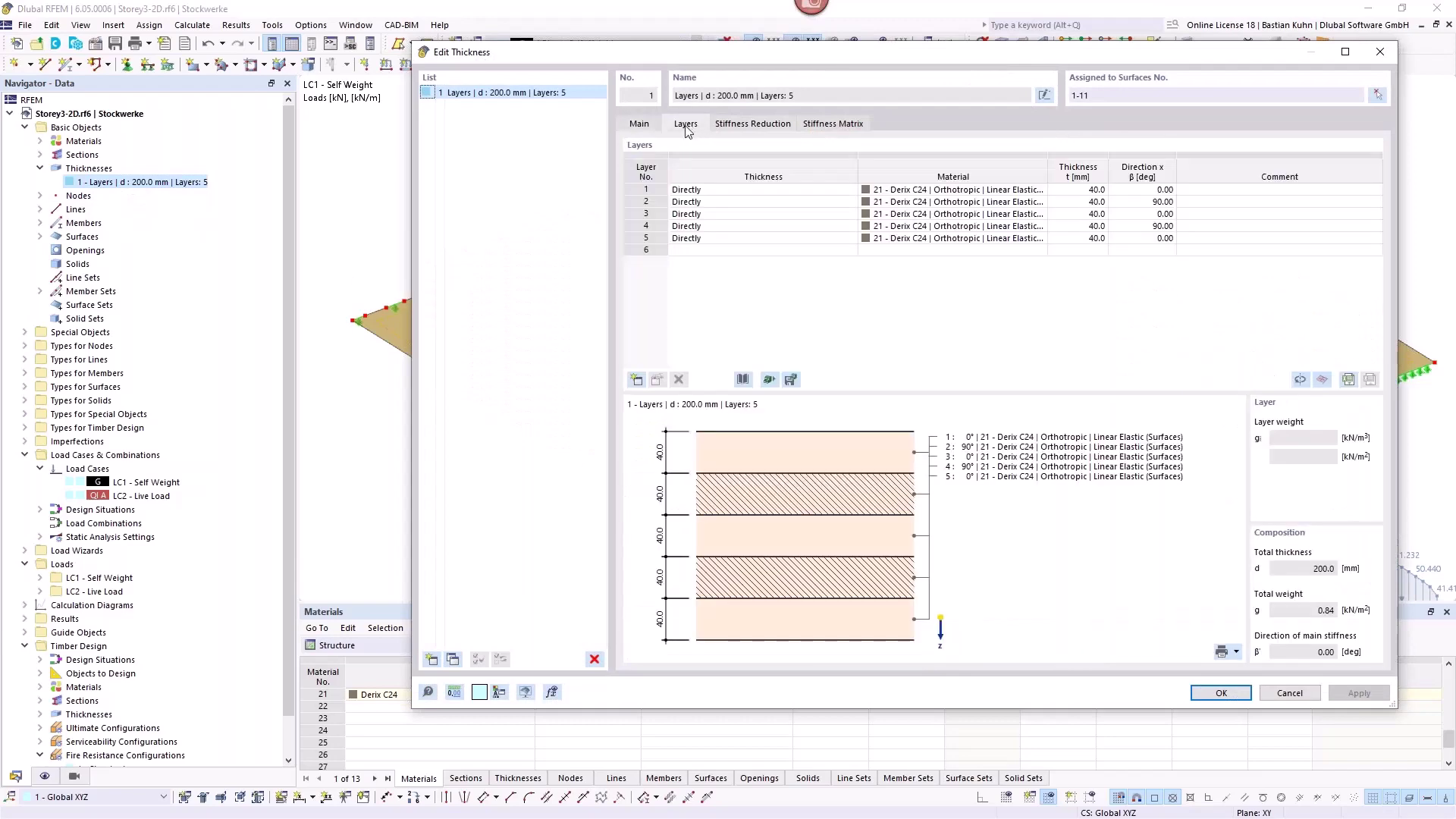
pyautogui.click(742, 380)
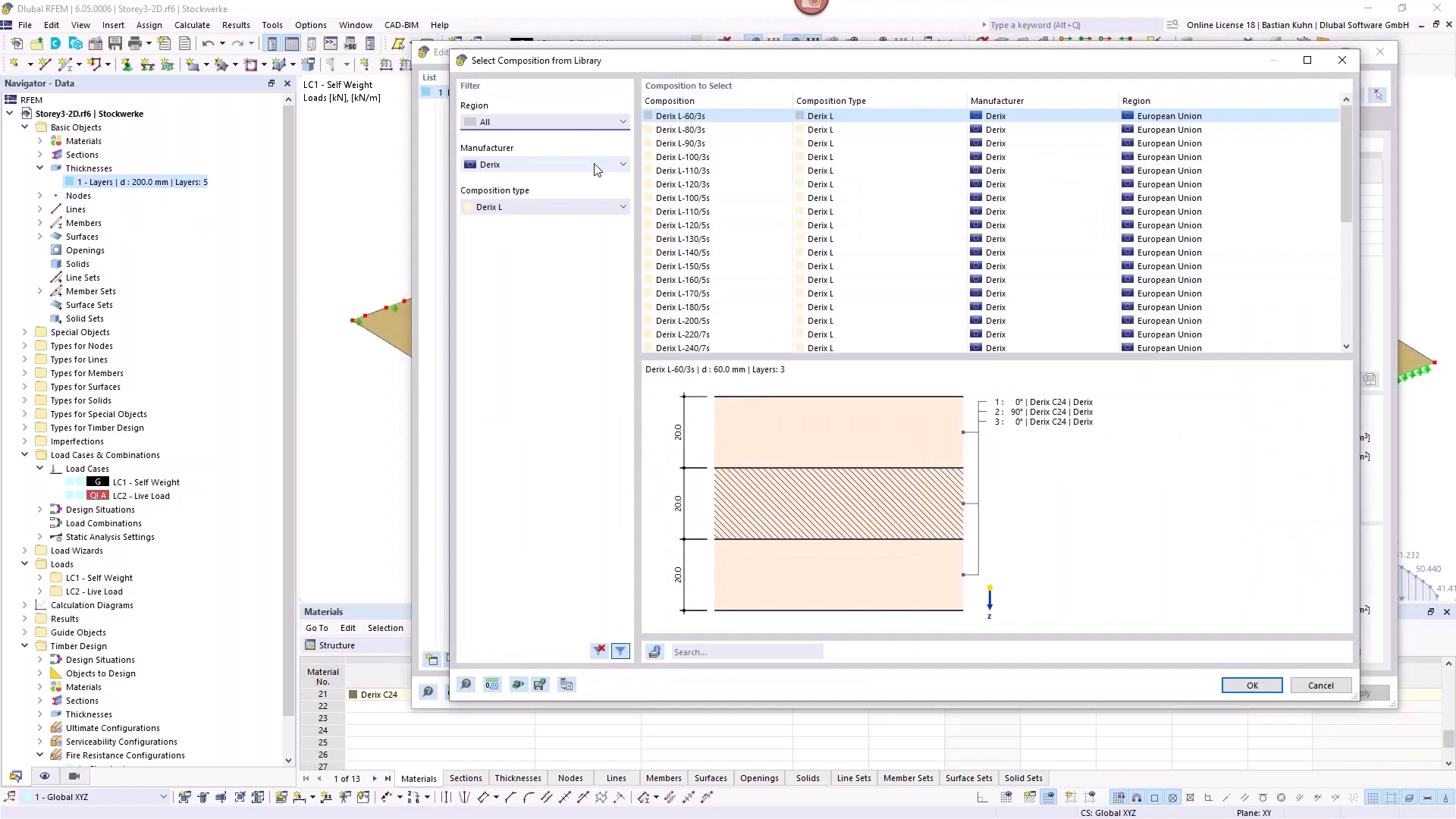
pyautogui.click(595, 166)
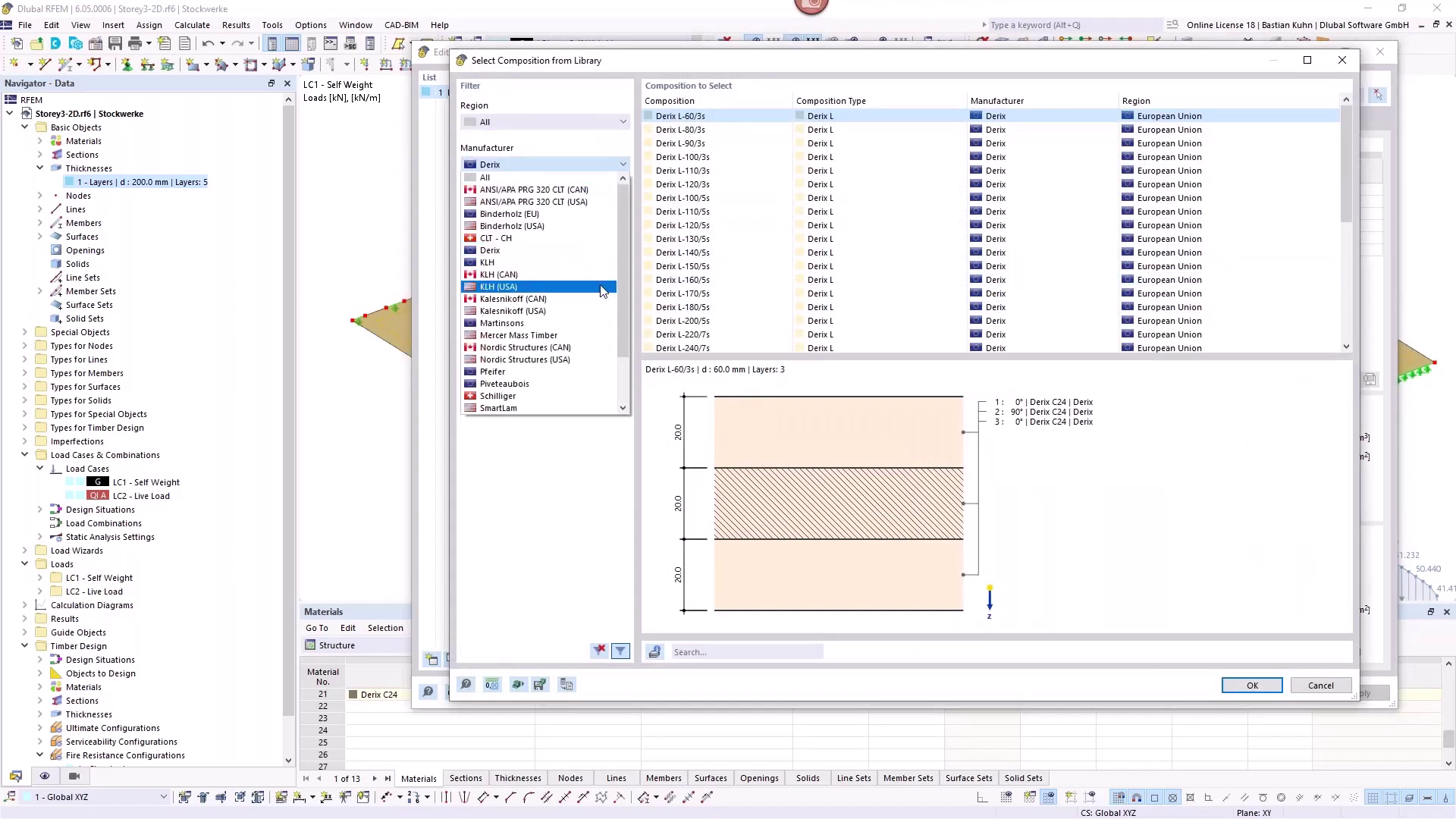
pyautogui.moveTo(621, 261); pyautogui.dragTo(616, 357)
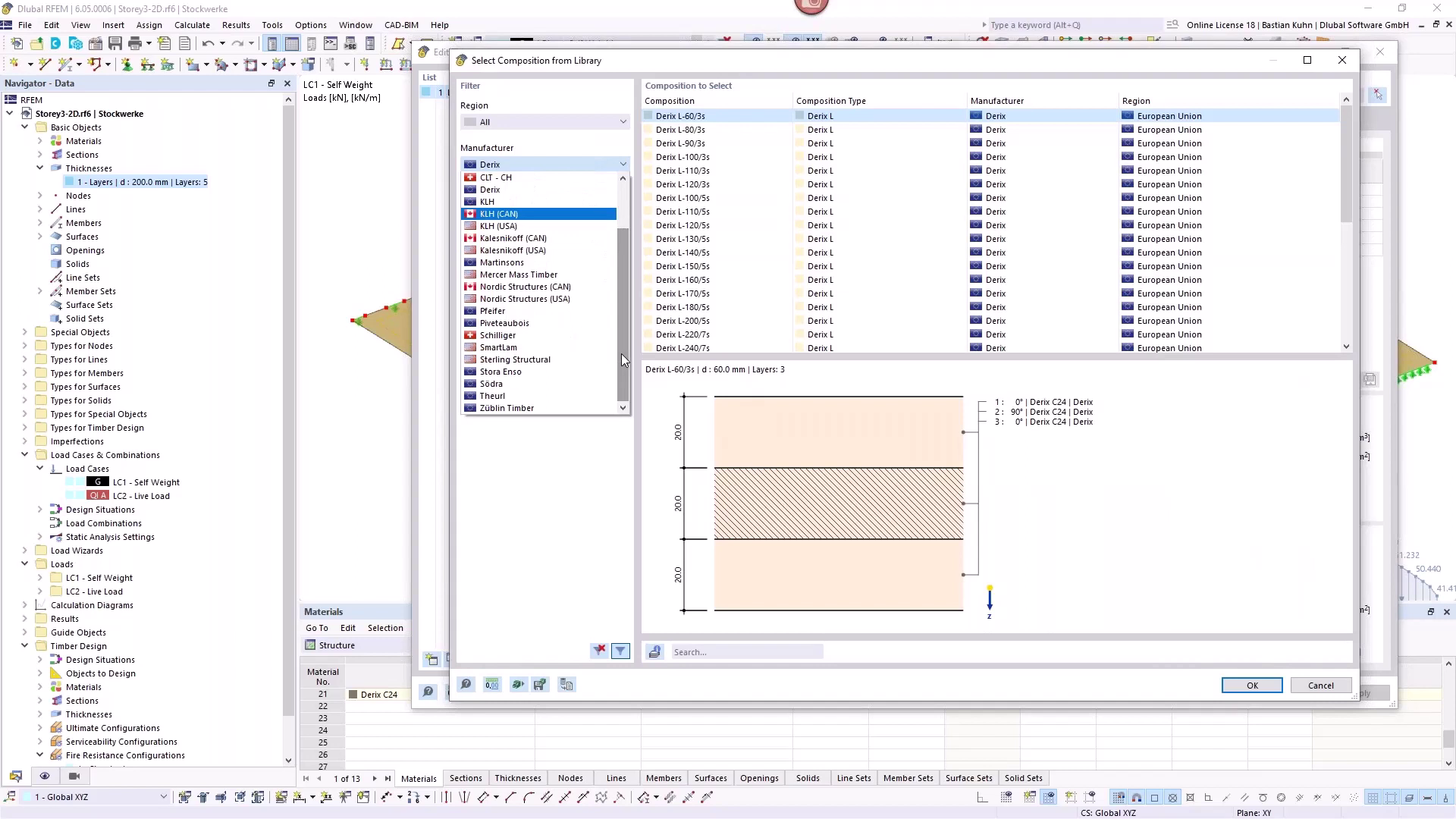
pyautogui.scroll(2, 595, 257)
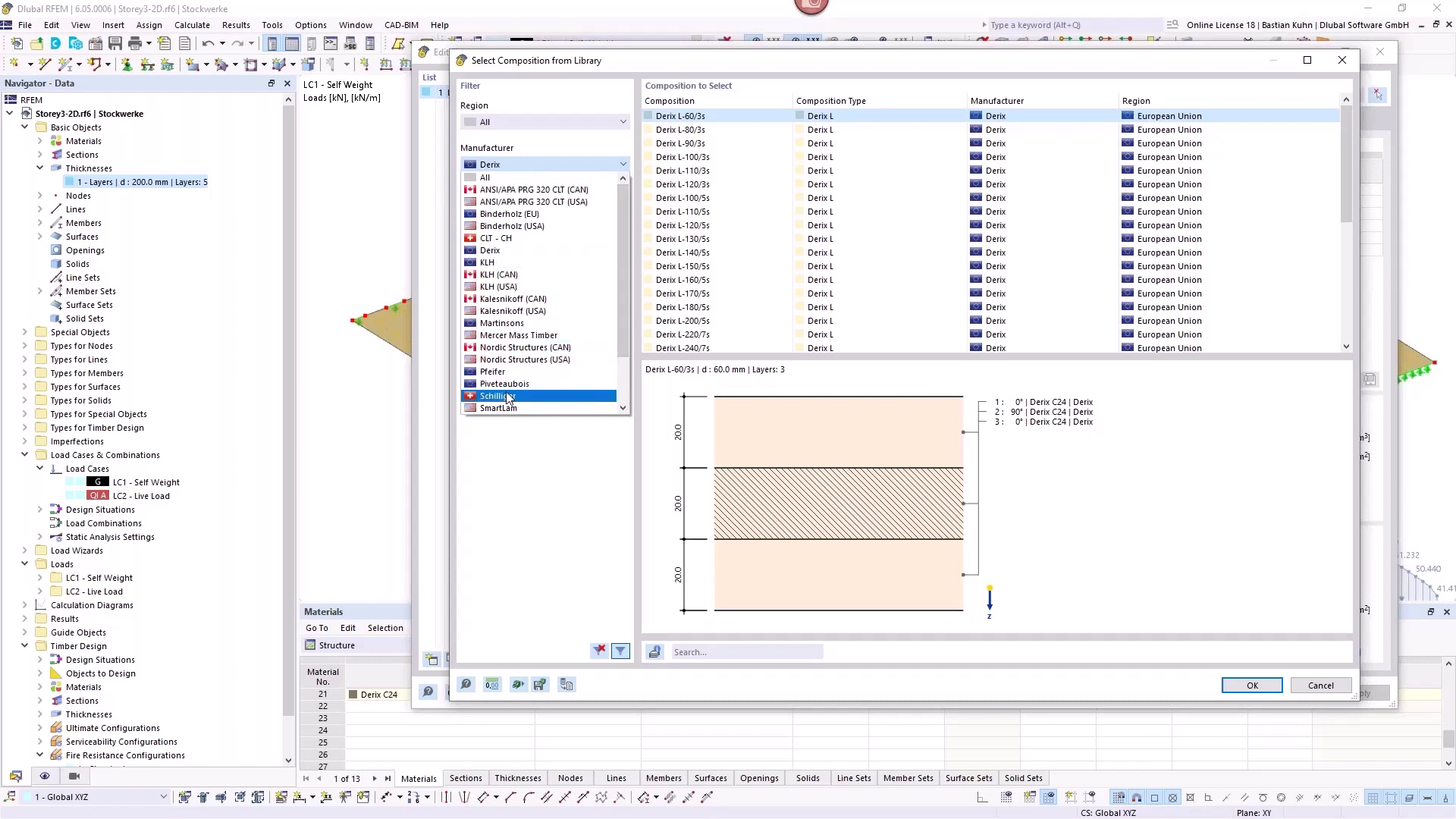
pyautogui.scroll(-2, 581, 304)
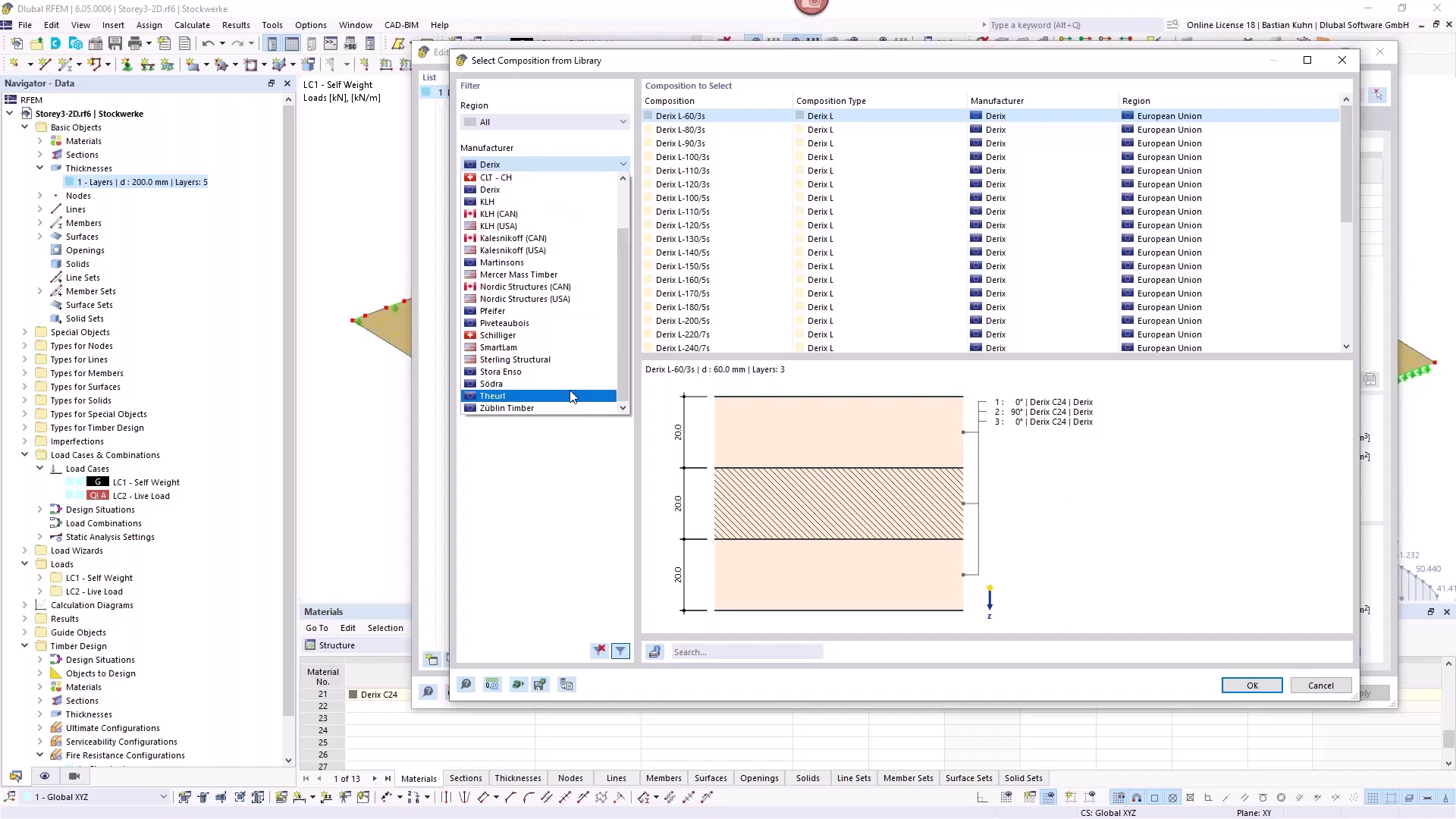
pyautogui.click(606, 503)
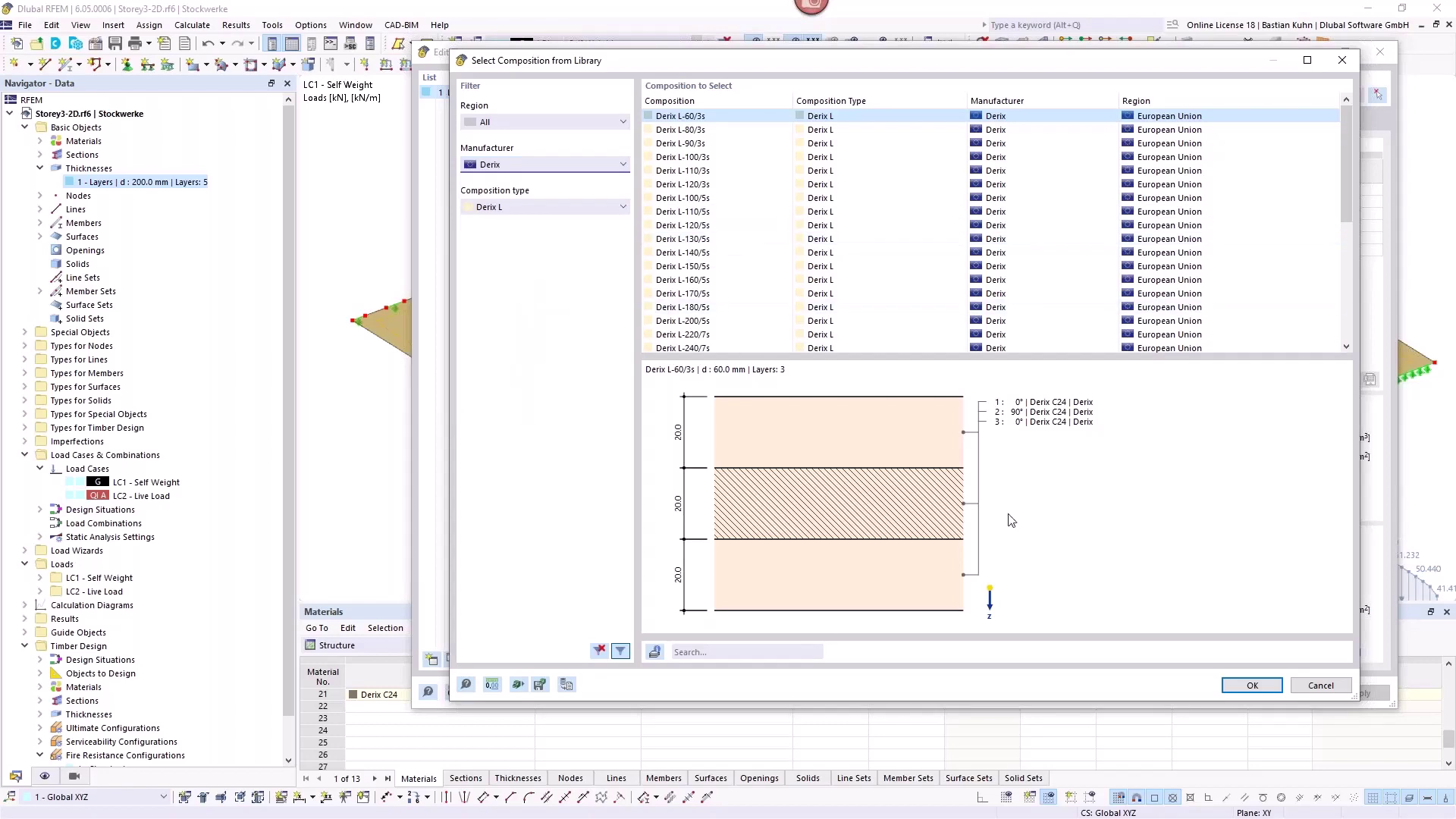
pyautogui.click(1315, 687)
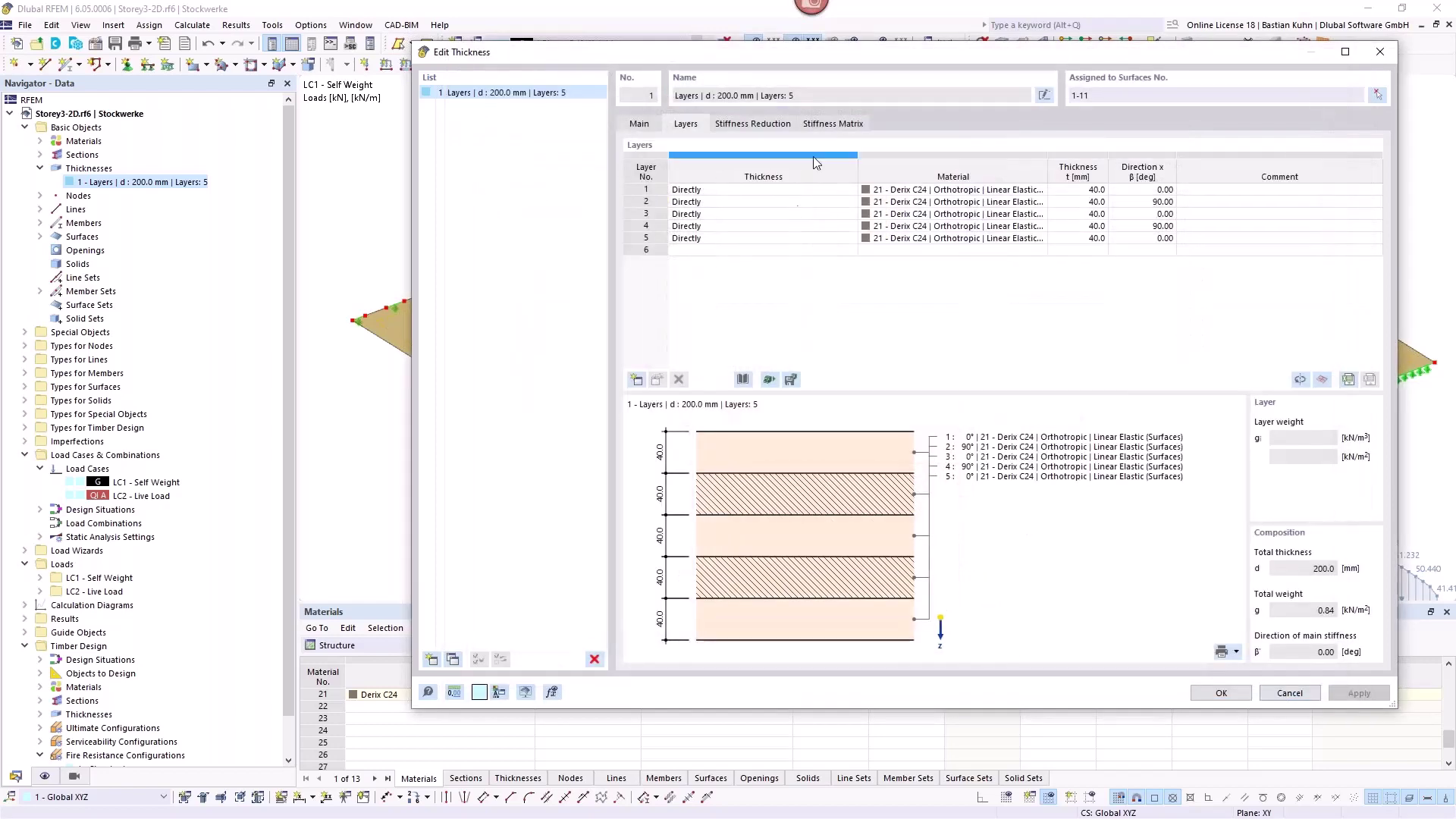
# Step: Examine the slab thickness's stiffness reduction factors and stiffness matrix elements, and leave the thickness definition without changes
pyautogui.click(743, 127)
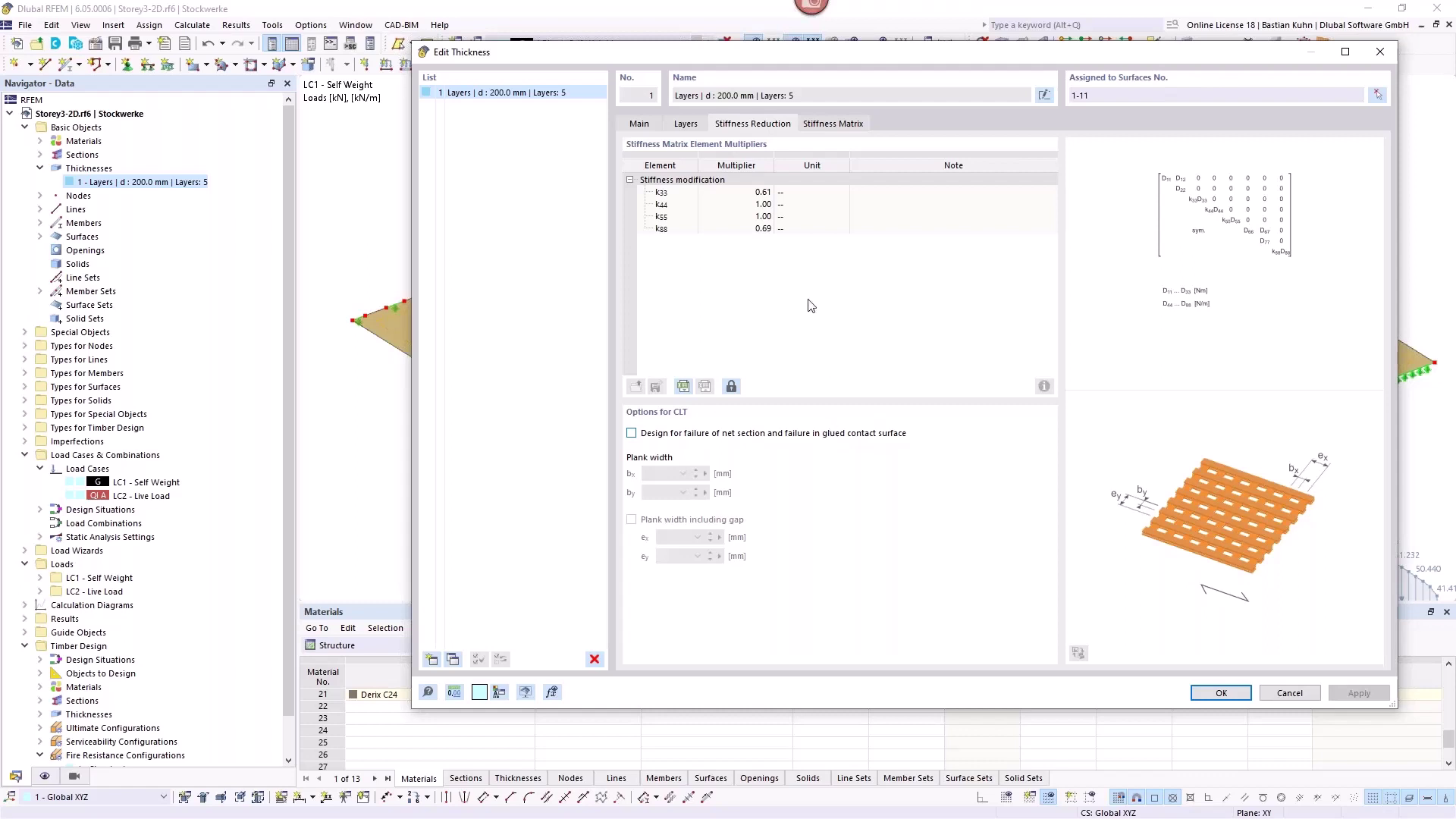
pyautogui.click(835, 125)
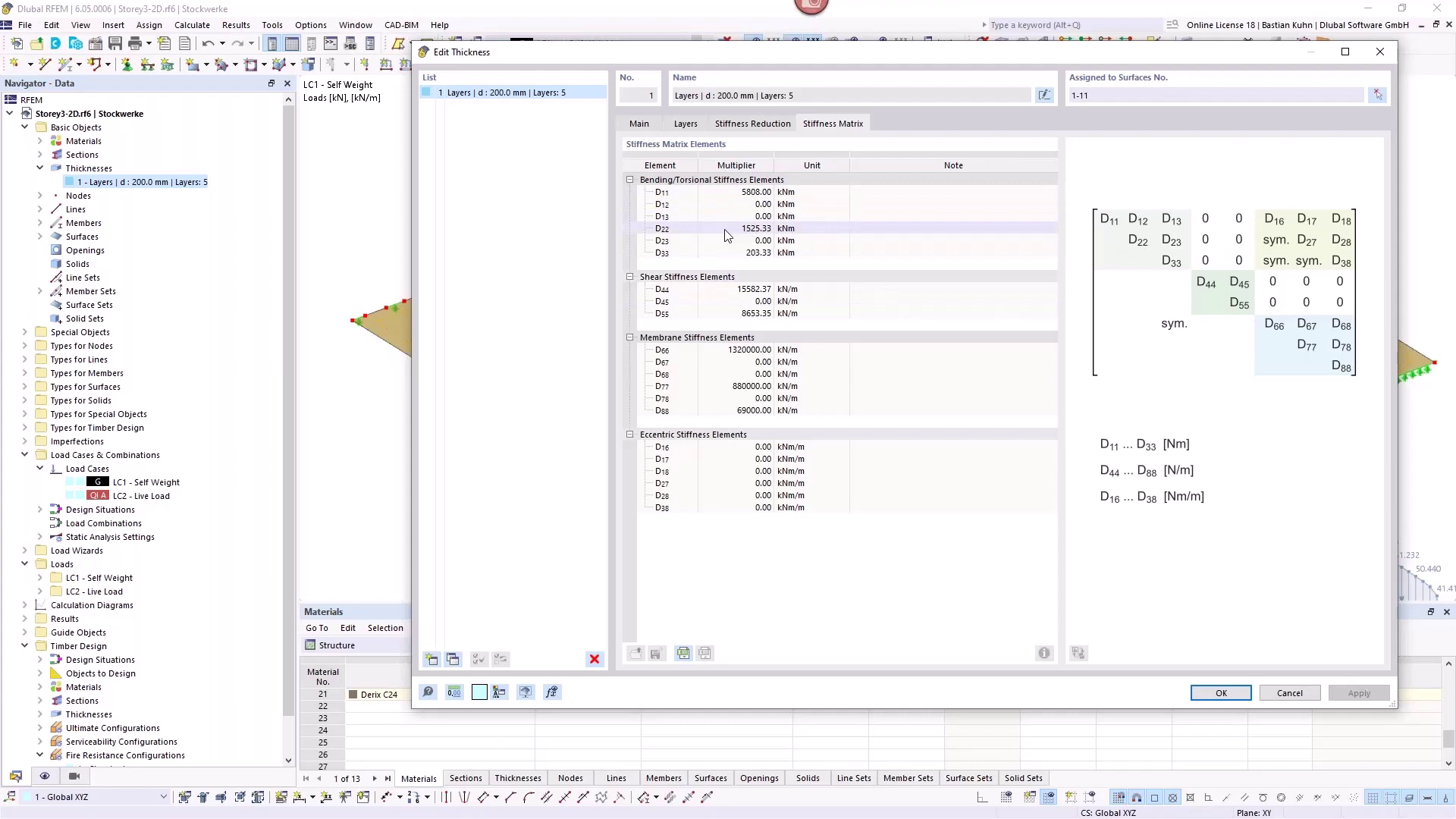
pyautogui.click(1289, 693)
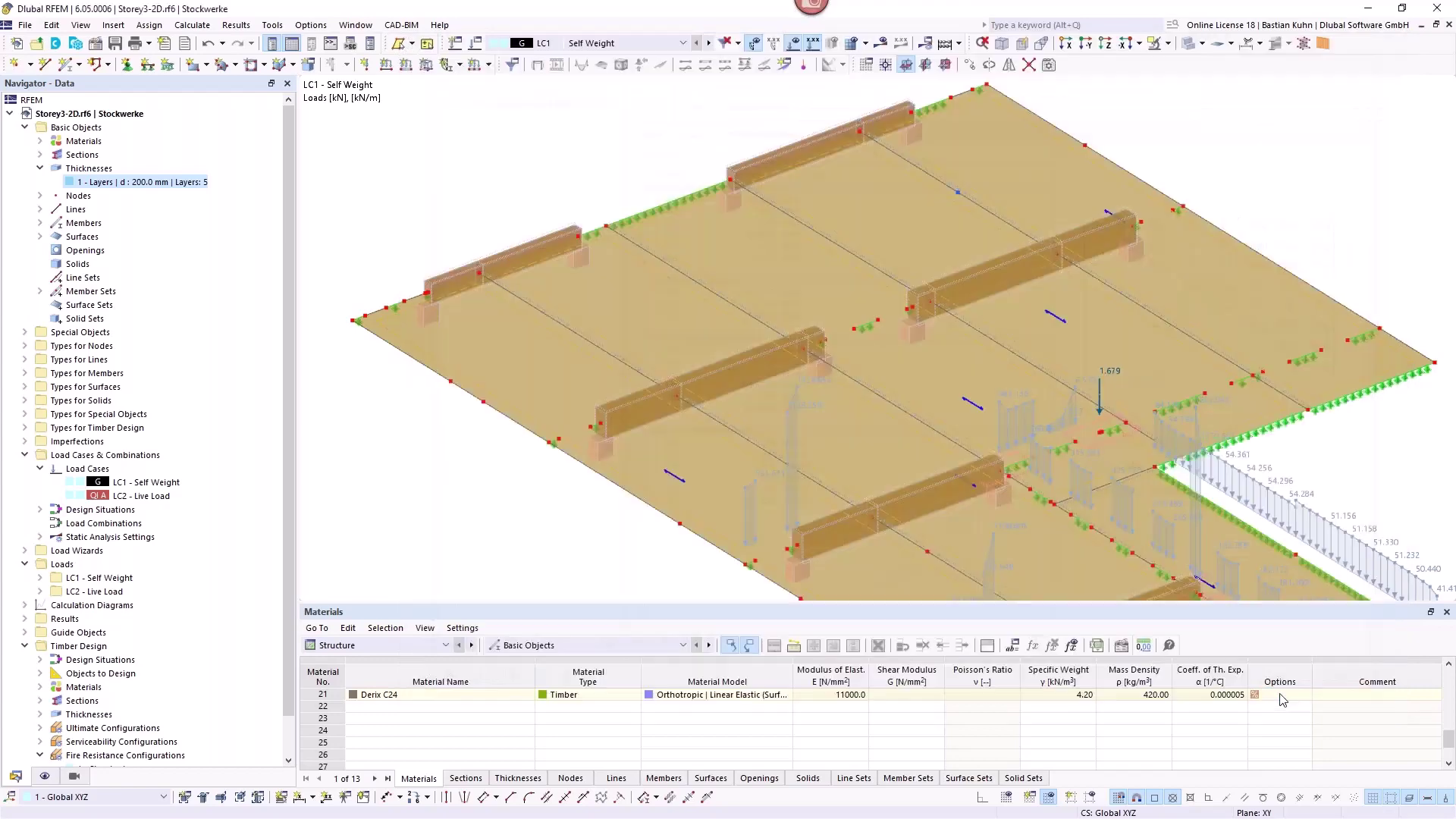
# Step: Clear the surface selection, hide the loads, and show the floor in plan view
pyautogui.click(604, 190)
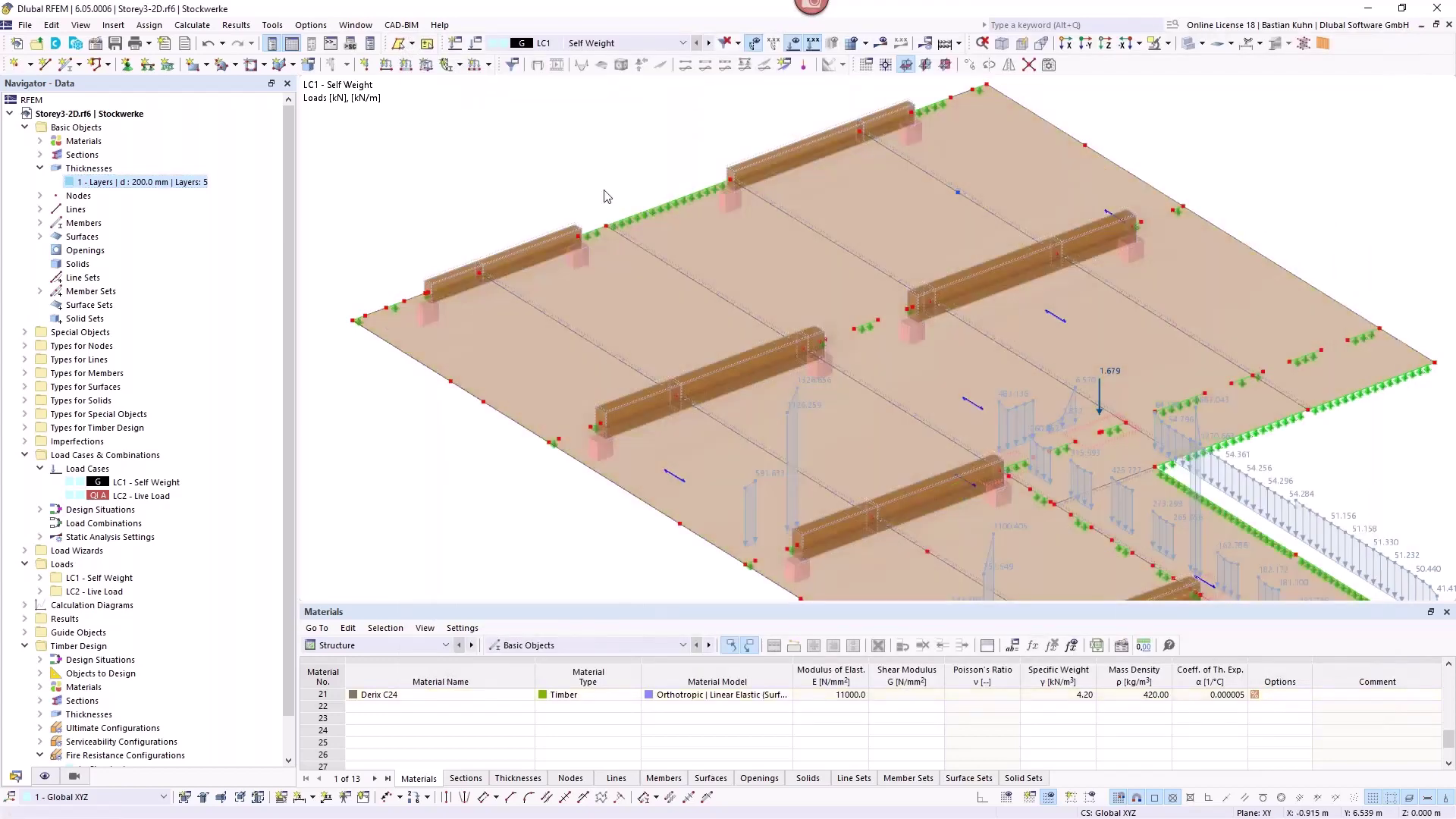
pyautogui.scroll(-2, 605, 197)
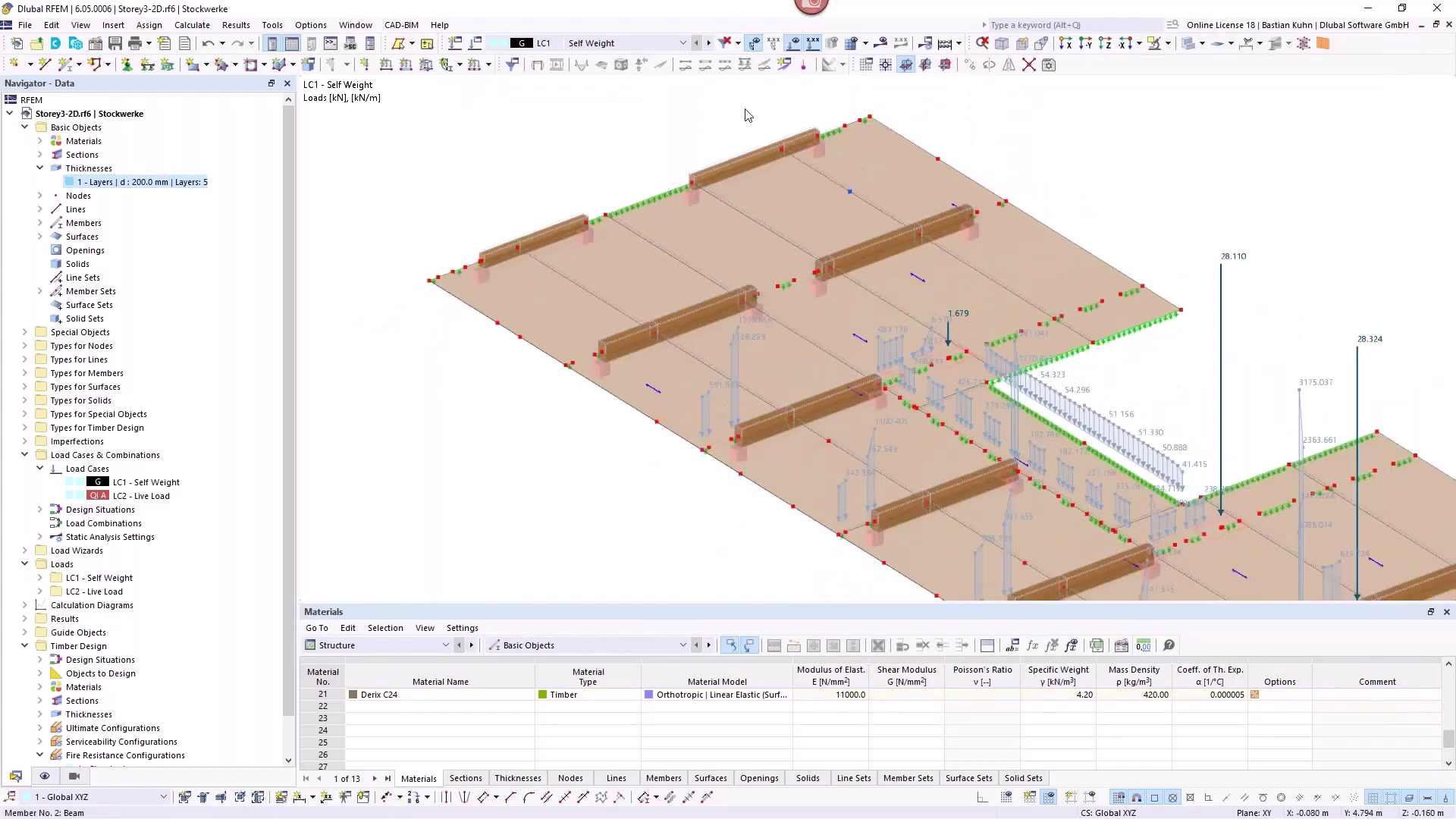
pyautogui.click(792, 45)
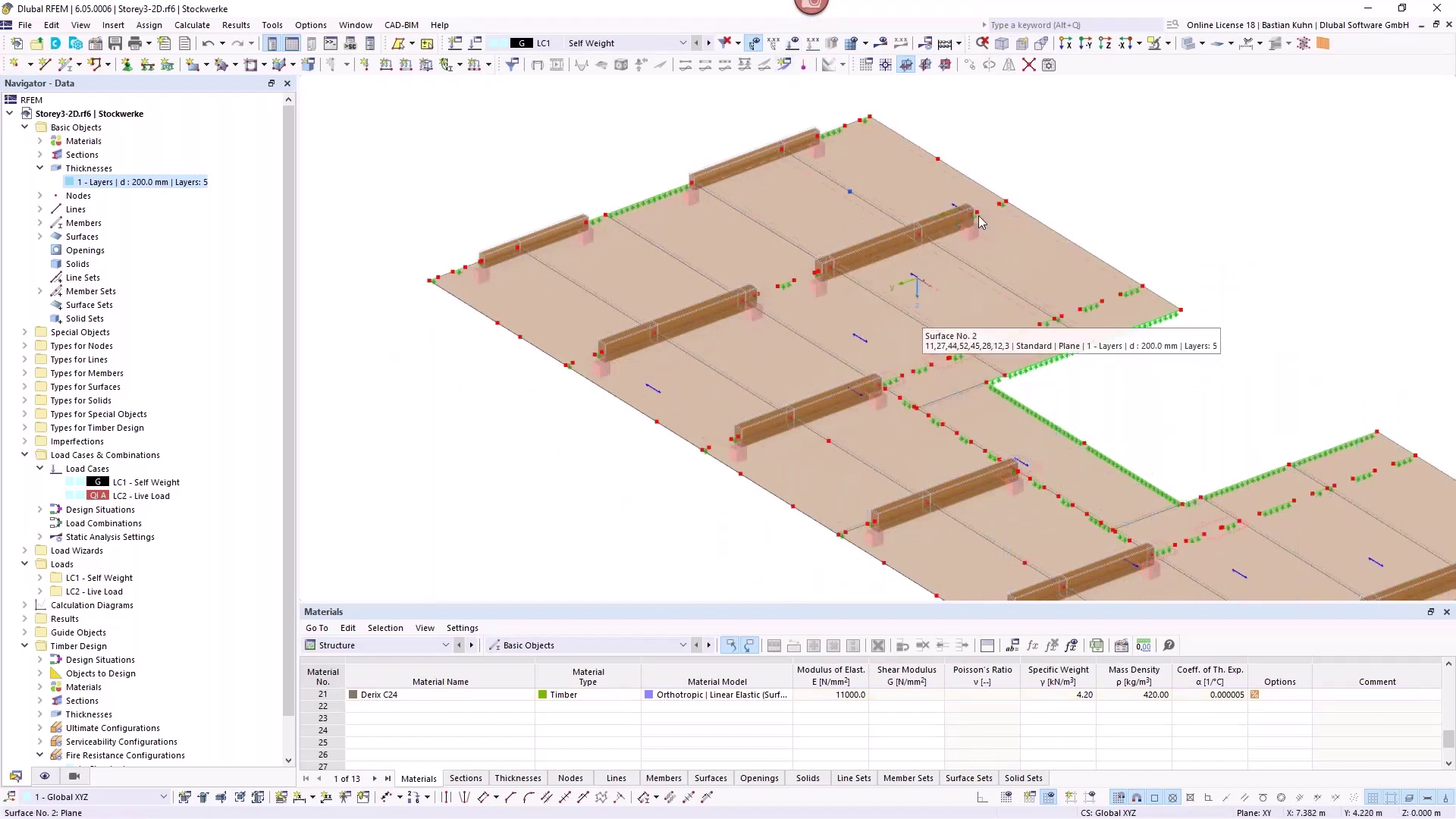
pyautogui.click(1107, 45)
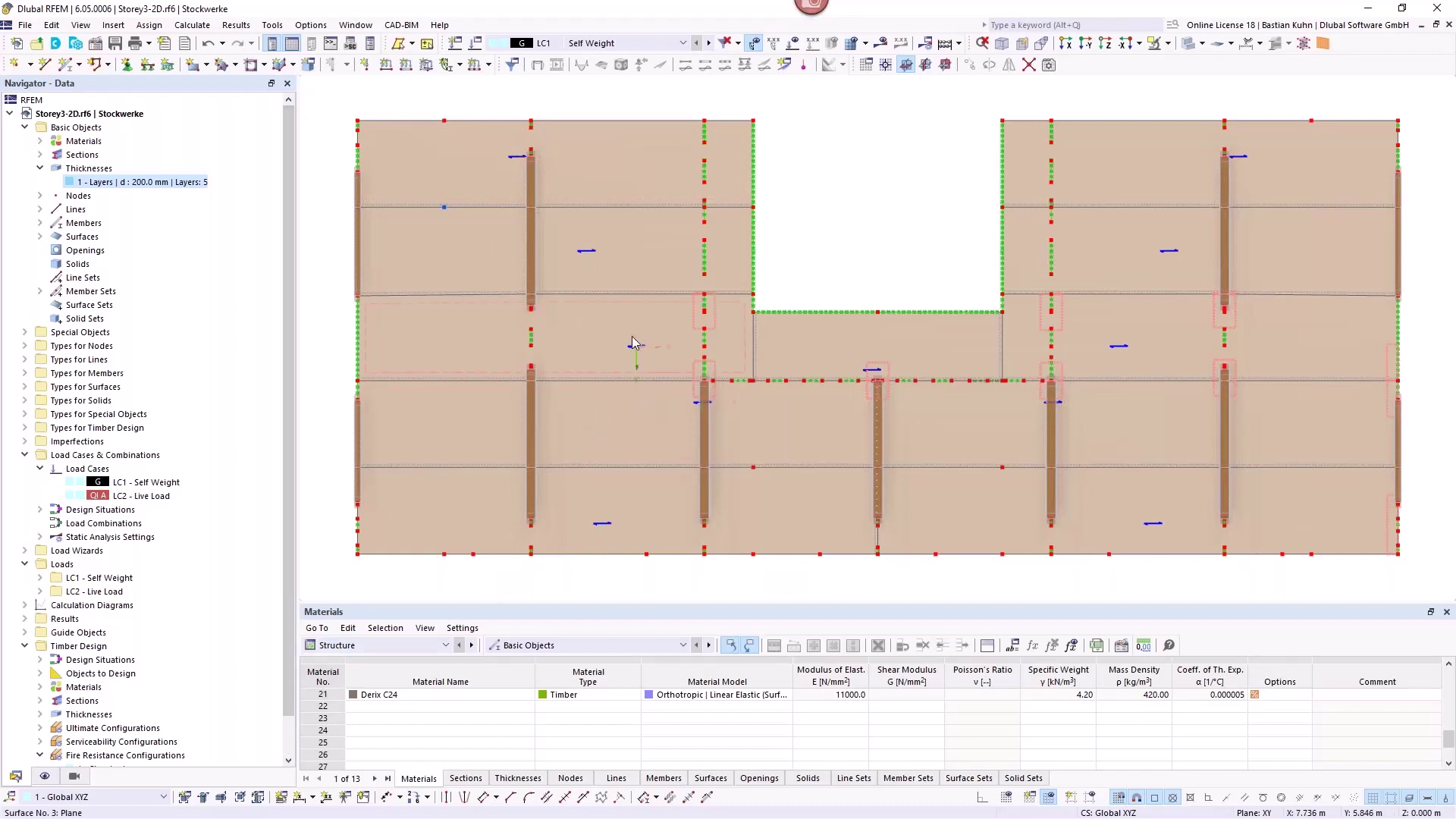
# Step: Turn the floor to a three-dimensional view and examine the beams, their supports and the panel layout
pyautogui.moveTo(633, 343)
pyautogui.scroll(-2, 561, 267)
pyautogui.moveTo(561, 267); pyautogui.dragTo(763, 229, button='middle')
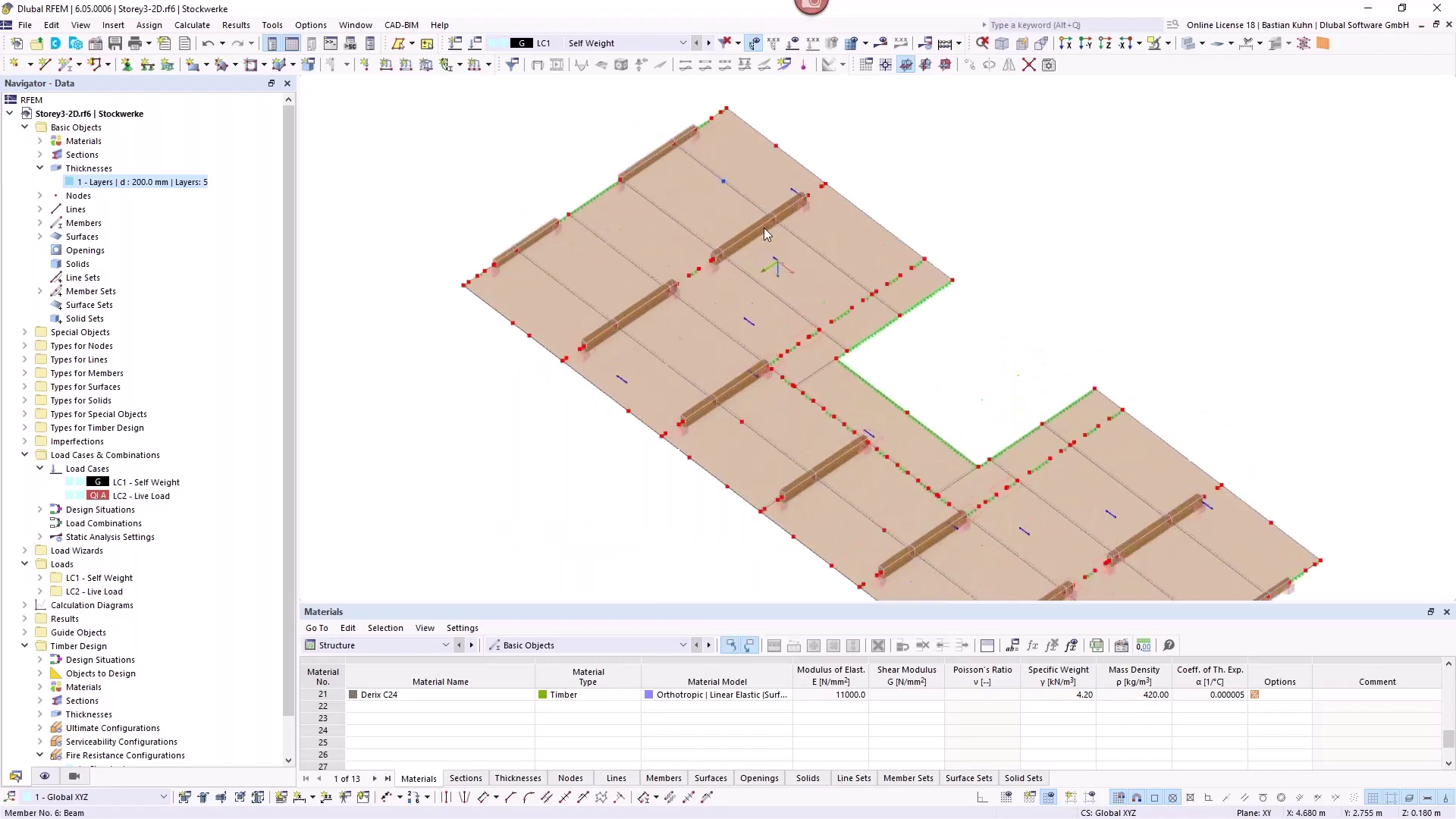
pyautogui.scroll(4, 763, 227)
pyautogui.scroll(3, 825, 185)
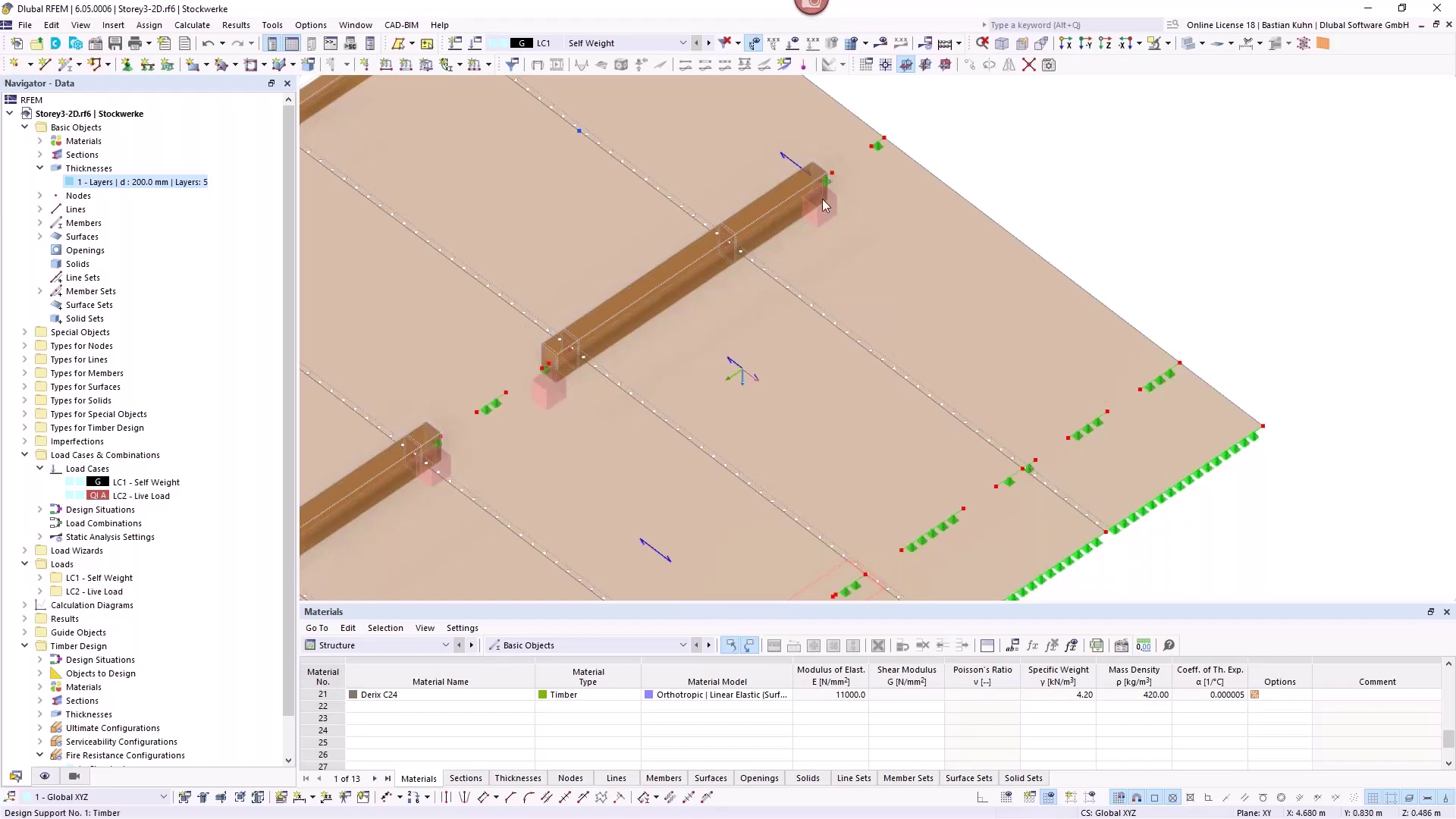
pyautogui.scroll(-4, 767, 266)
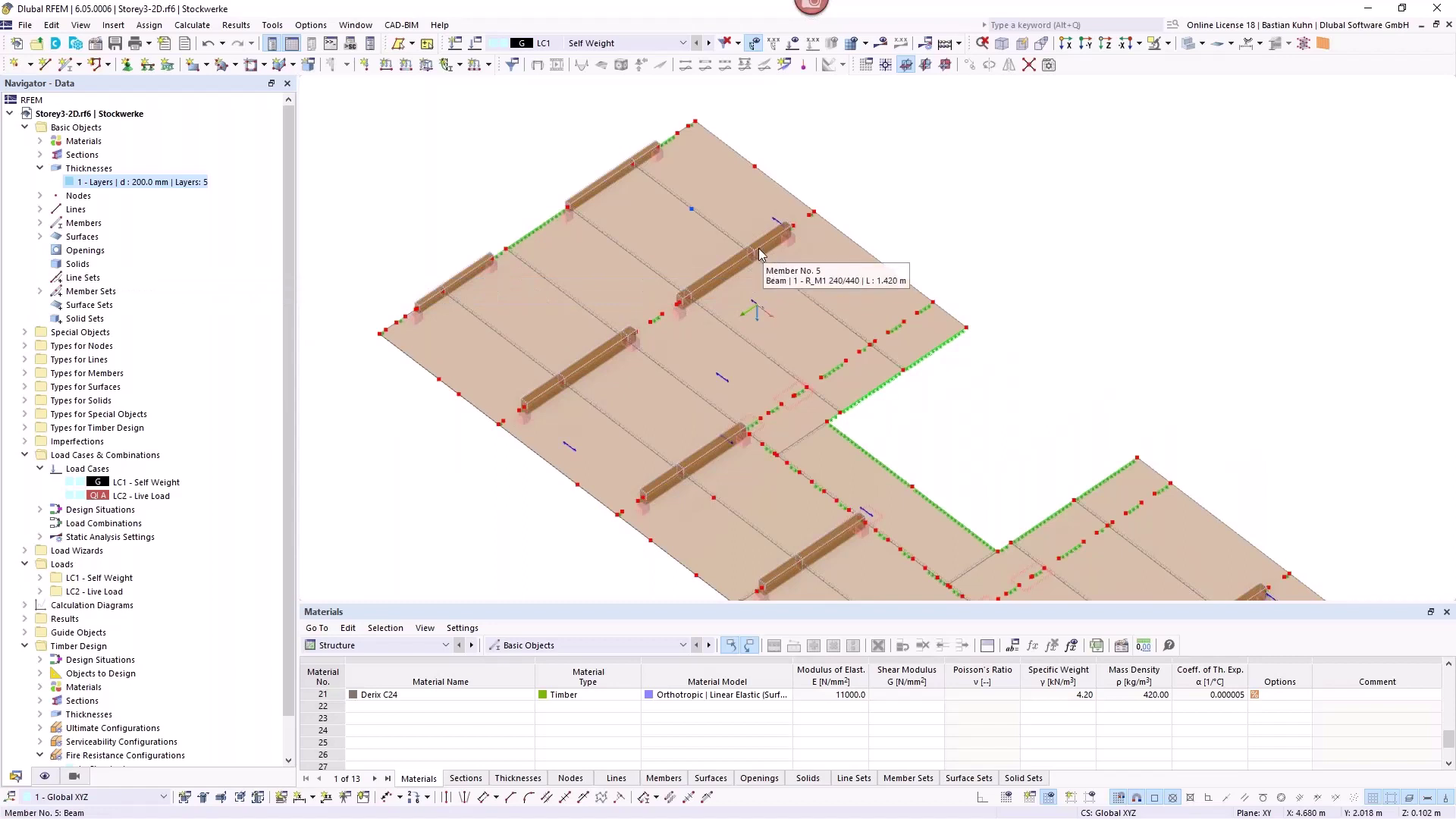
pyautogui.scroll(2, 767, 250)
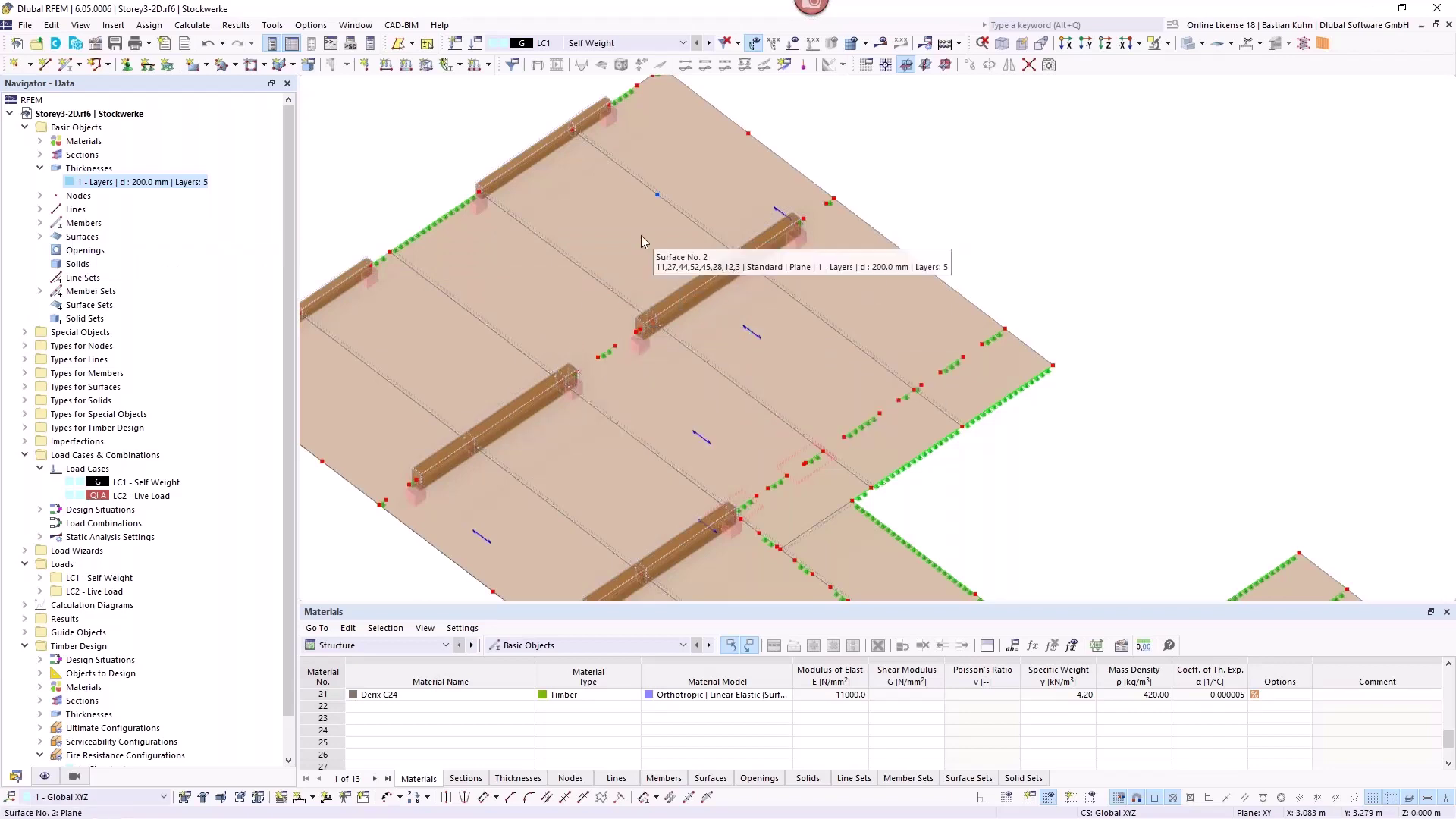
pyautogui.scroll(-3, 552, 170)
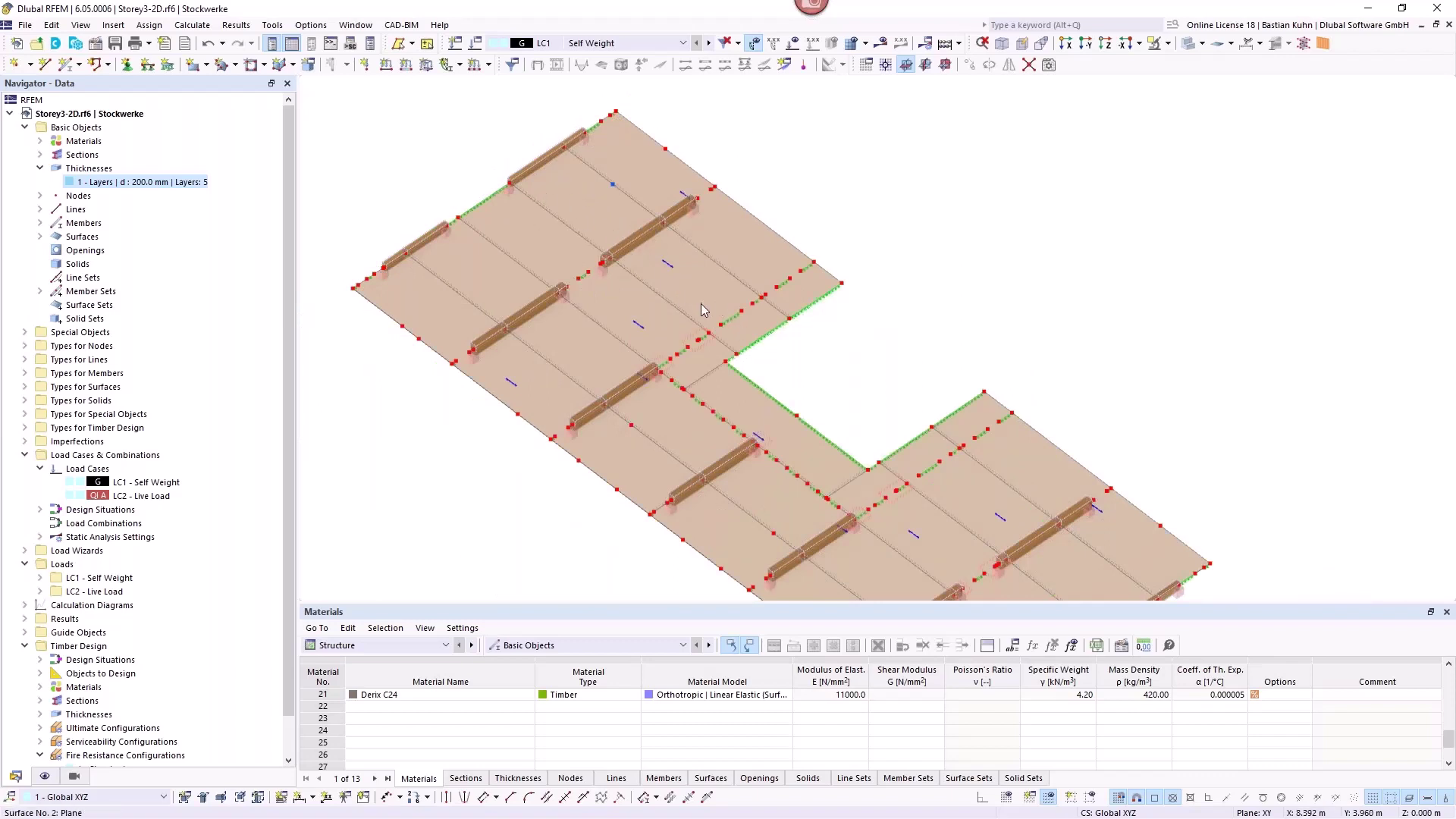
# Step: In plan view, display the slab surfaces' layer directions per layer with indices instead of the resultant direction
pyautogui.click(1105, 45)
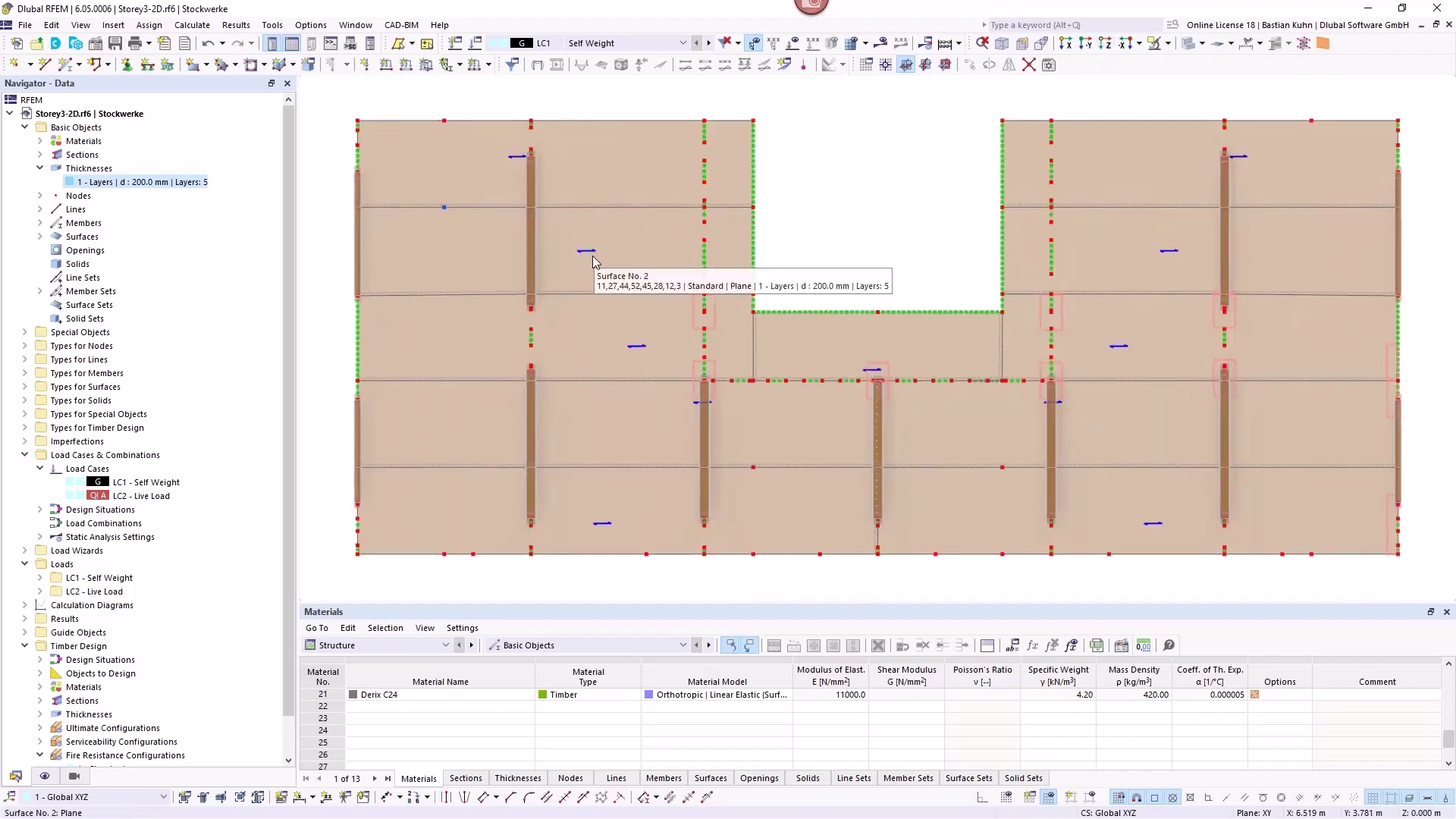
pyautogui.click(45, 775)
pyautogui.scroll(15, 99, 531)
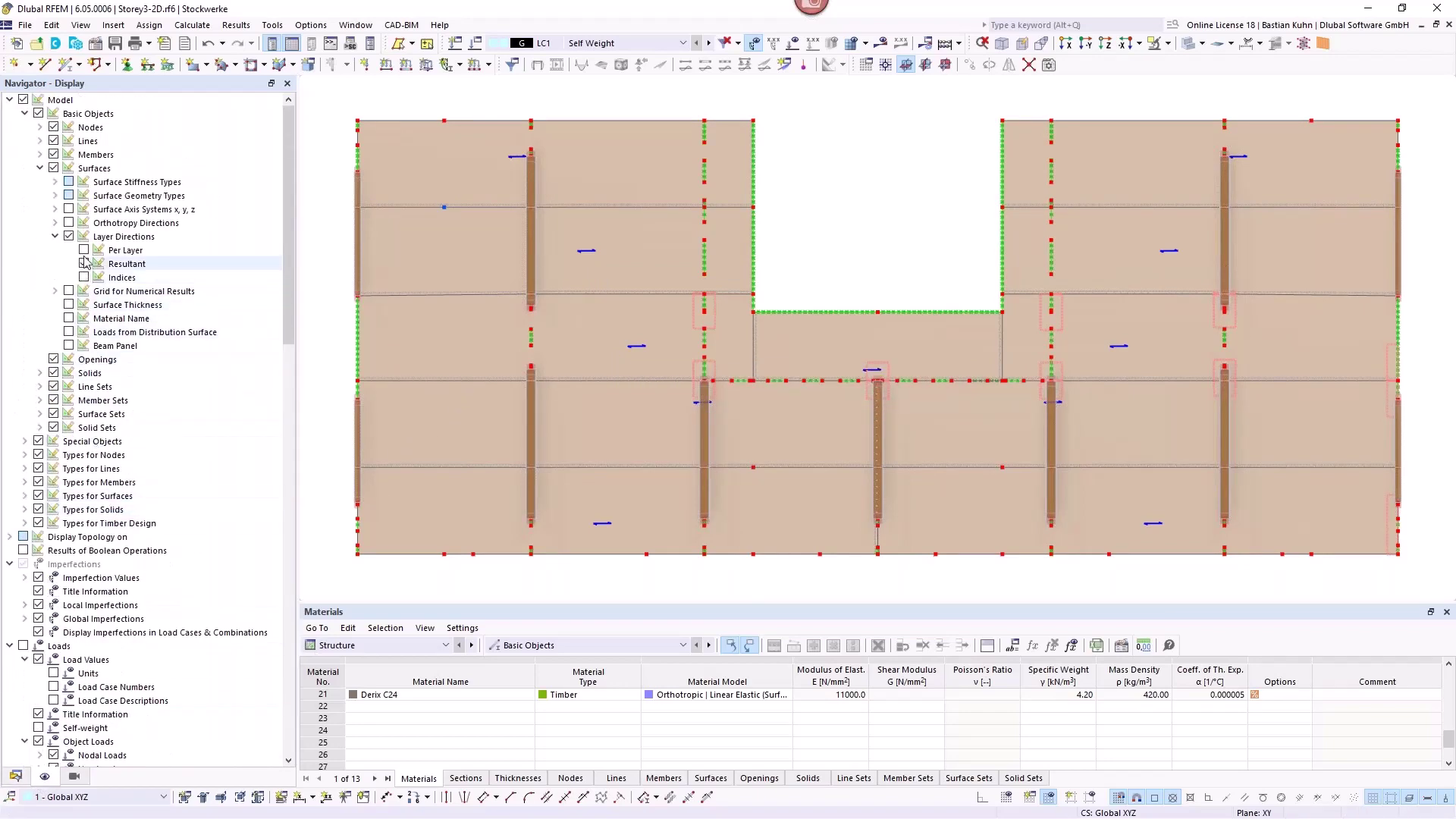
pyautogui.click(83, 251)
pyautogui.click(84, 263)
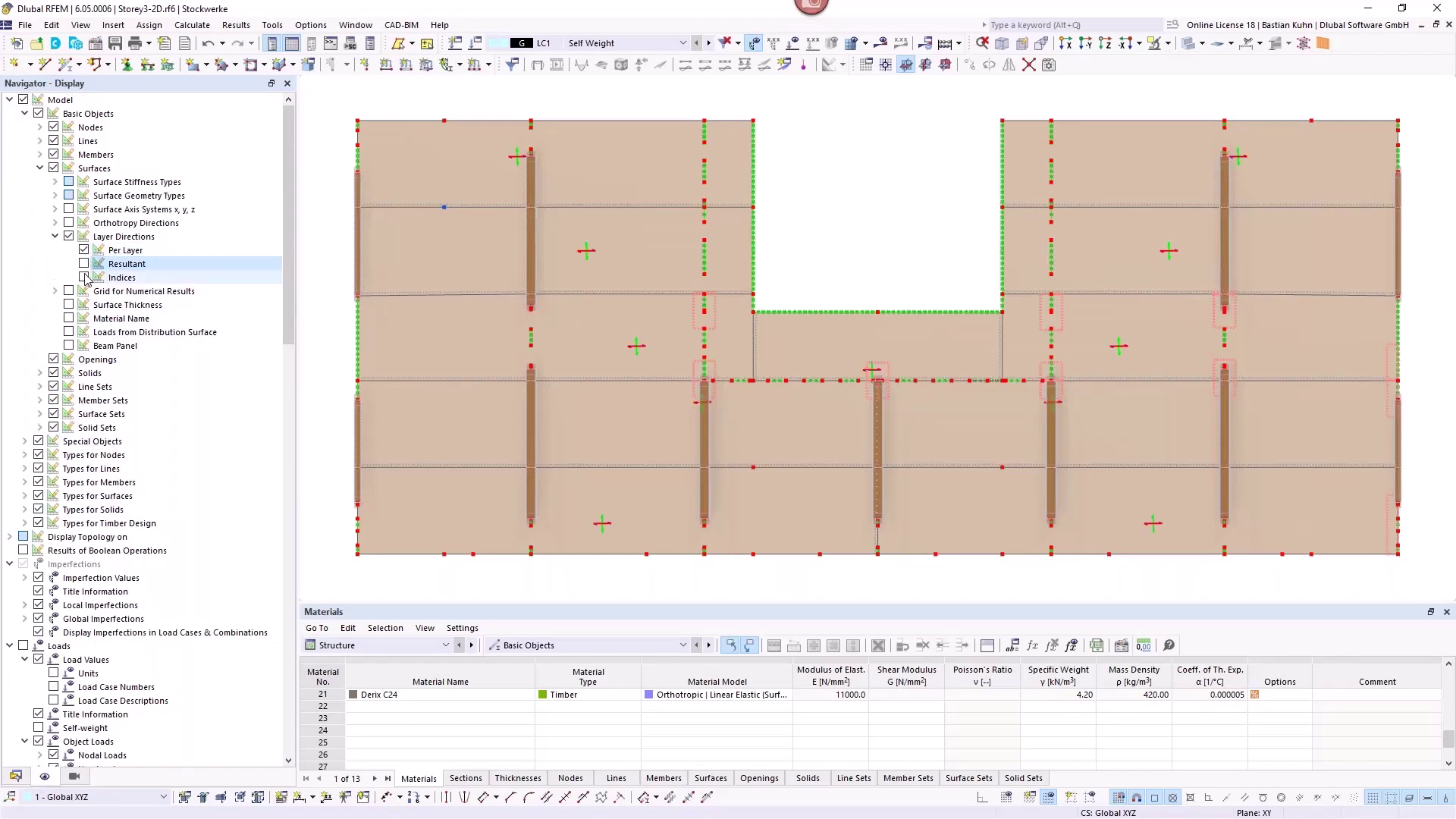
pyautogui.click(84, 278)
pyautogui.scroll(2, 588, 255)
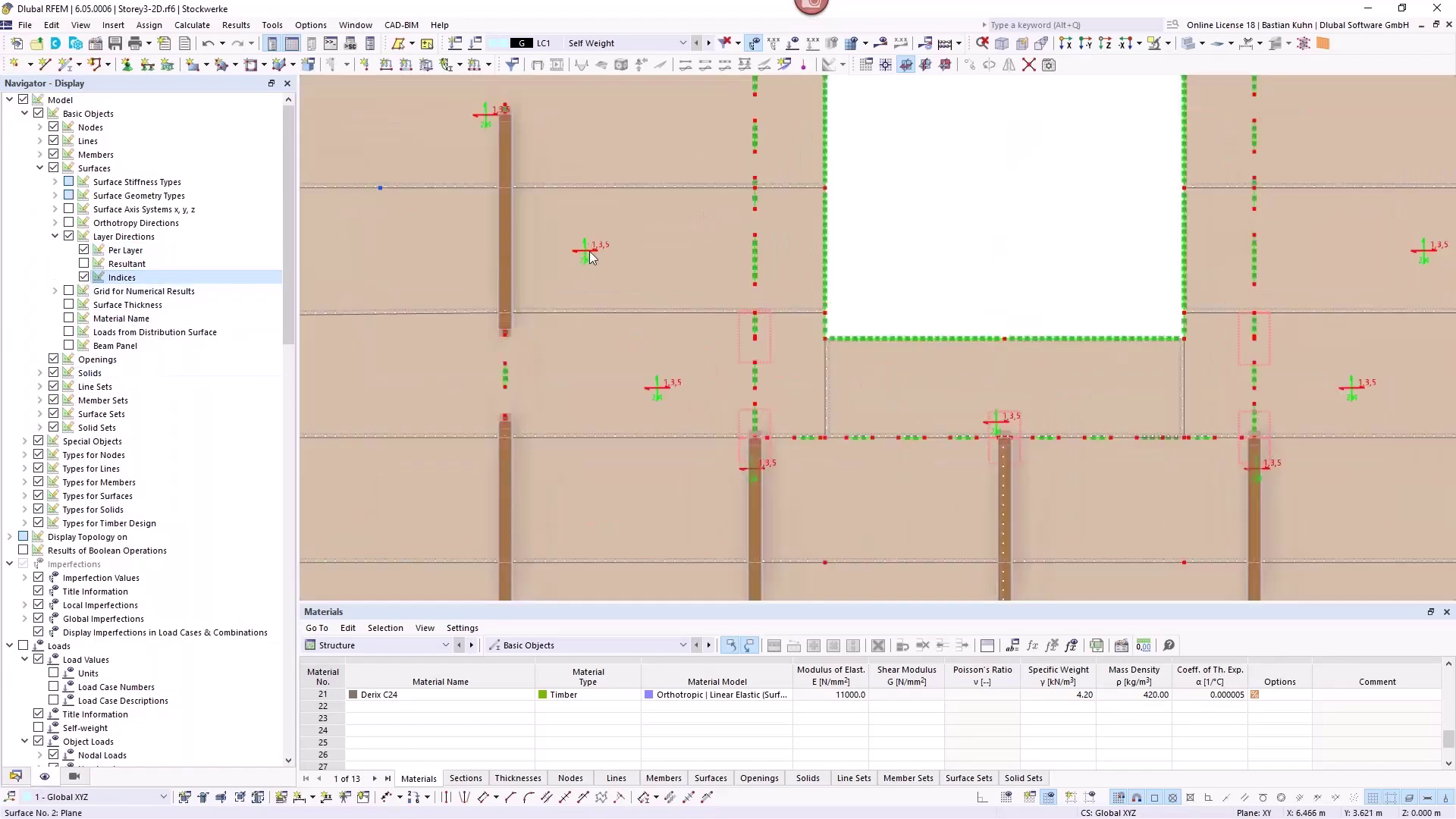
# Step: Open the 200 mm slab thickness definition and examine its five layers' direction angles against the layer directions displayed on the surfaces
pyautogui.scroll(2, 590, 257)
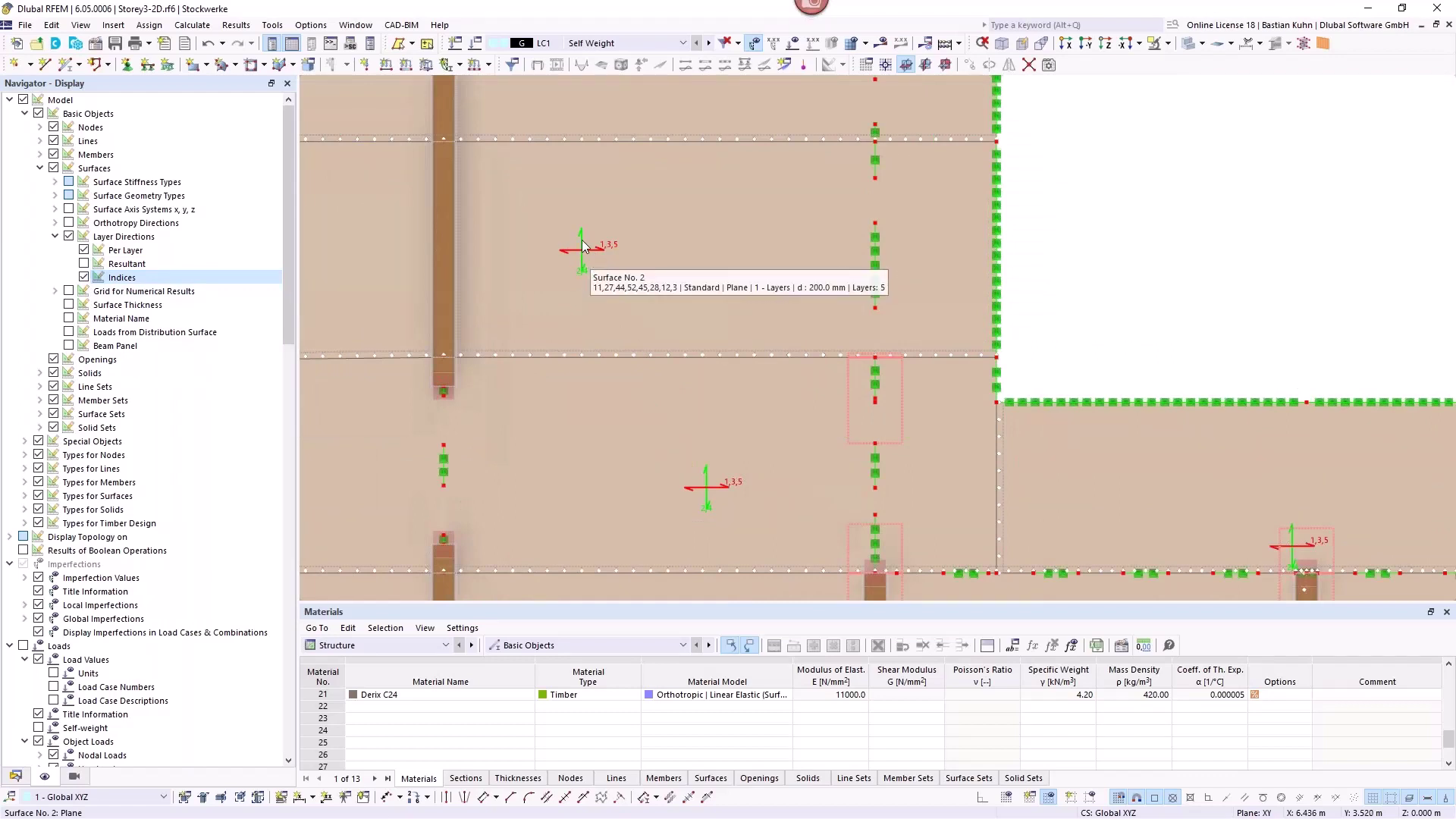
pyautogui.moveTo(692, 290); pyautogui.dragTo(532, 246, button='middle')
pyautogui.click(15, 775)
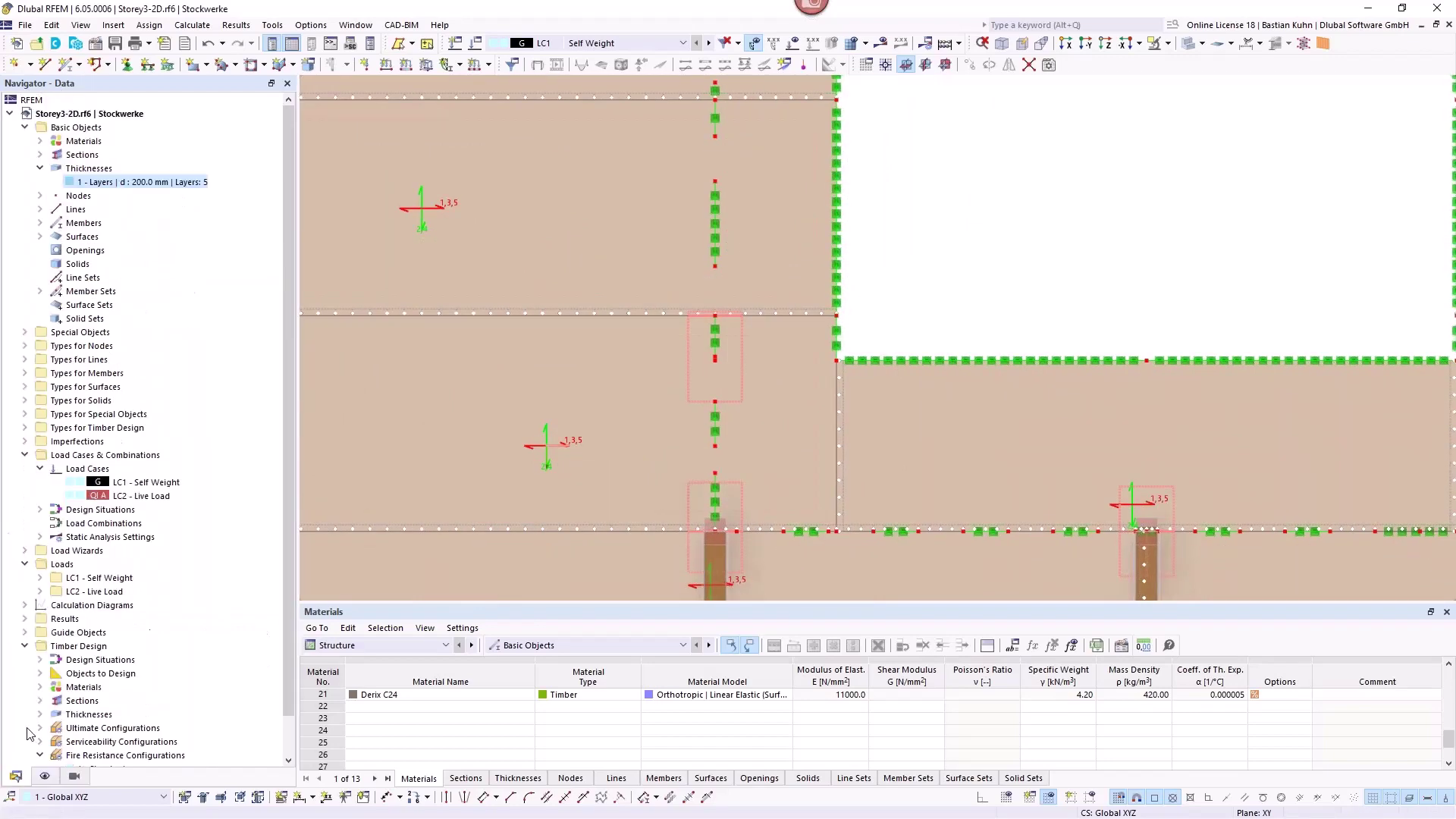
pyautogui.doubleClick(117, 183)
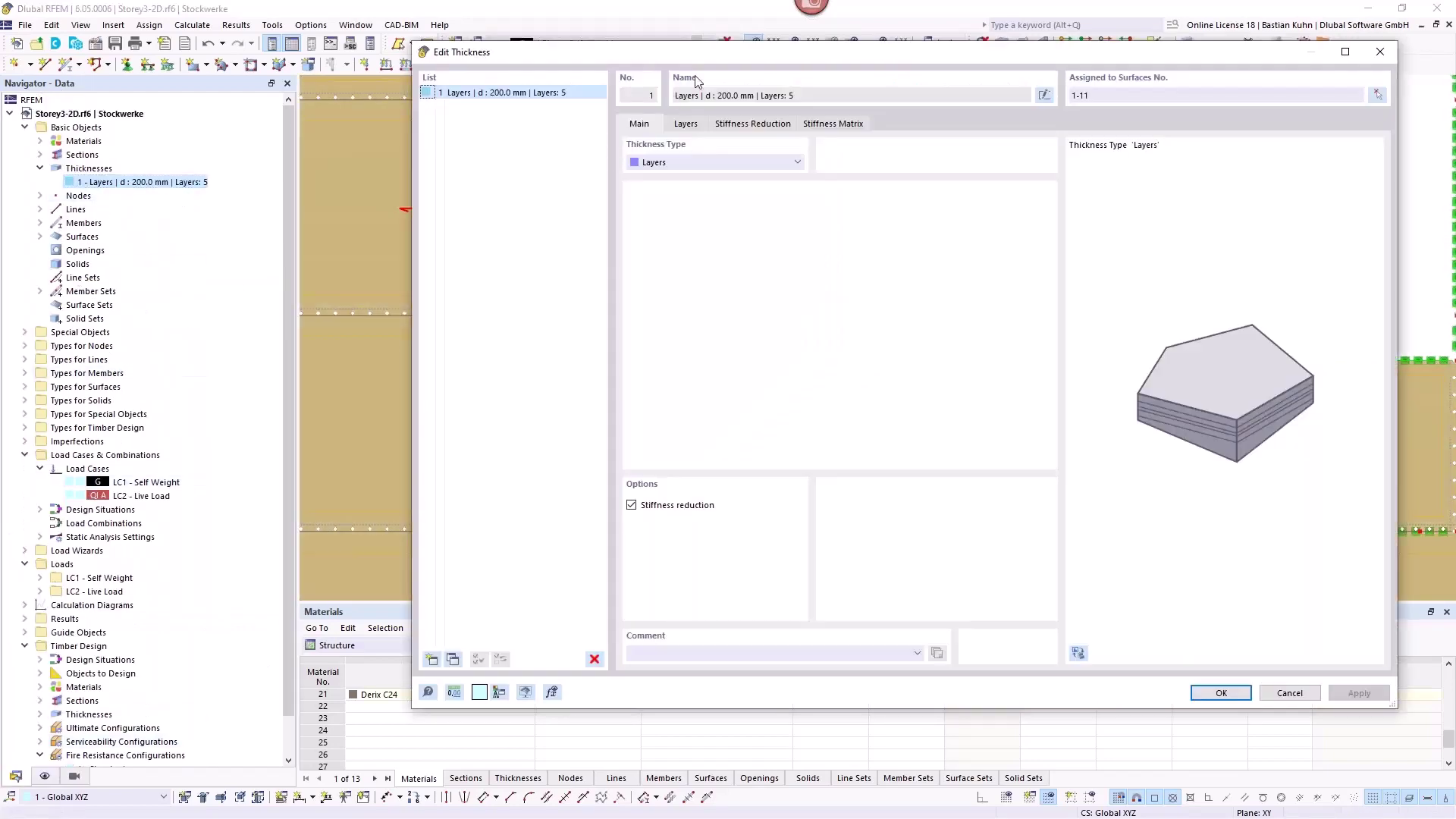
pyautogui.moveTo(716, 56); pyautogui.dragTo(890, 39)
pyautogui.click(855, 110)
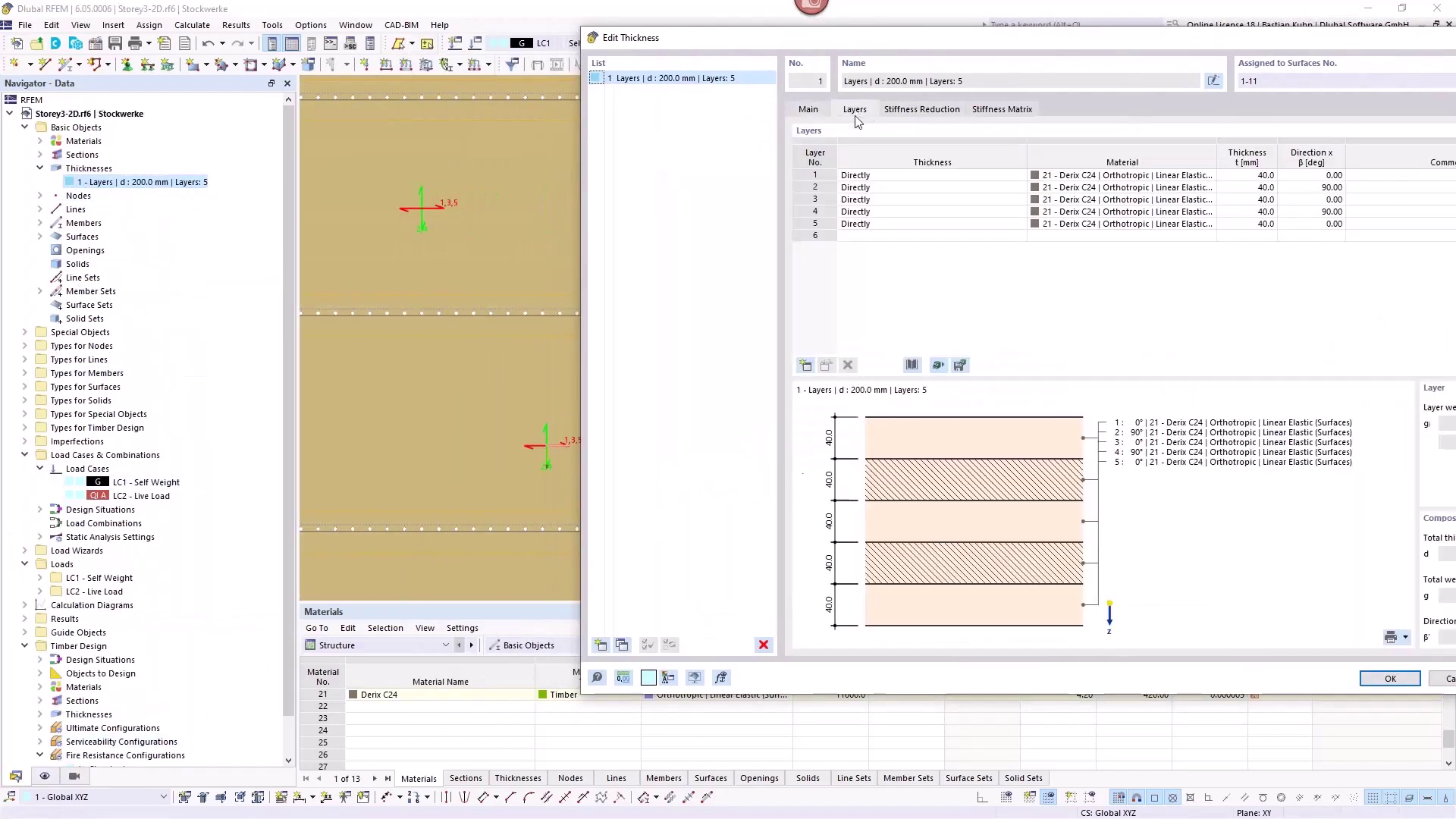
pyautogui.click(1306, 175)
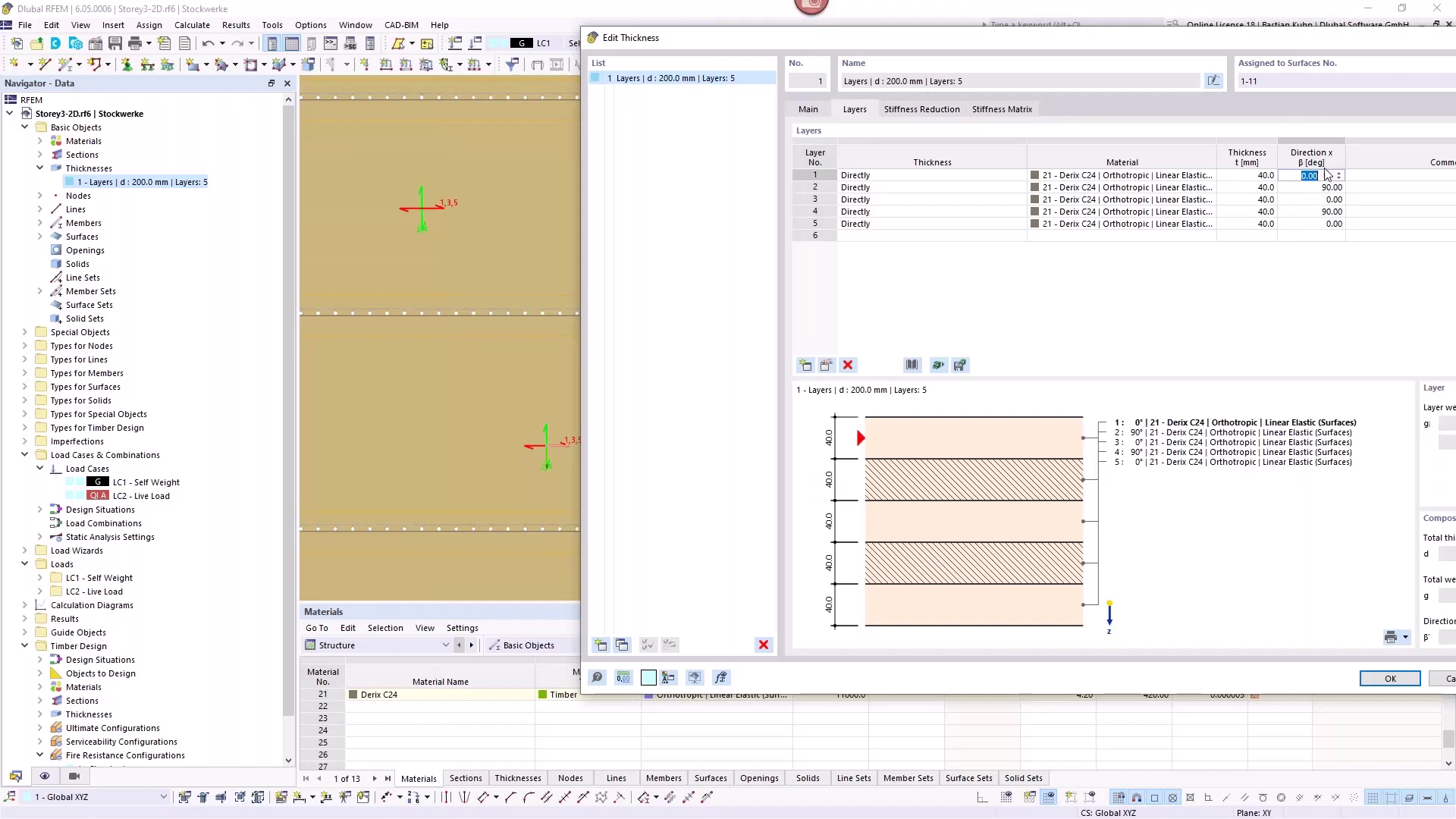
pyautogui.click(1323, 199)
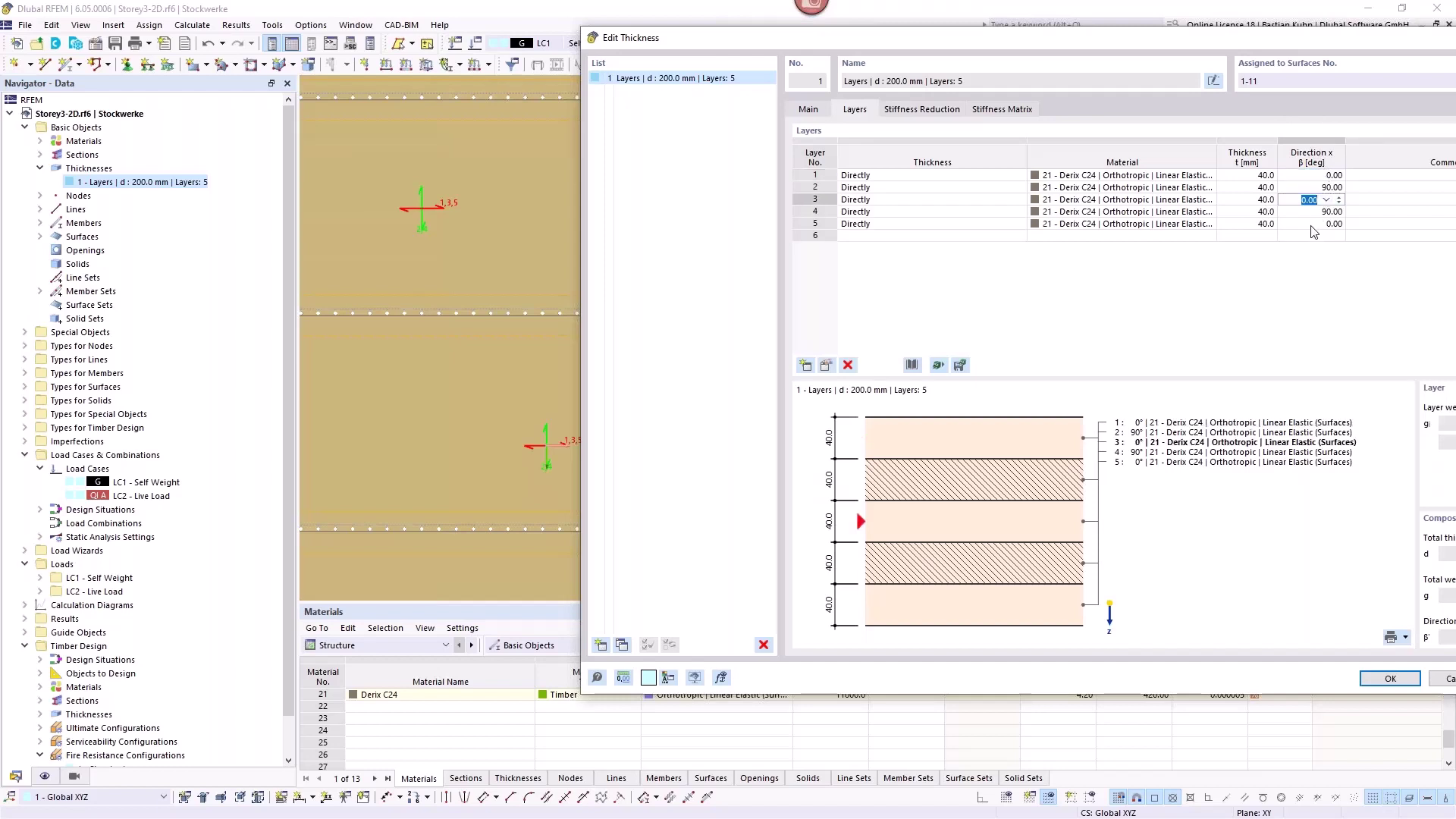
pyautogui.click(1312, 225)
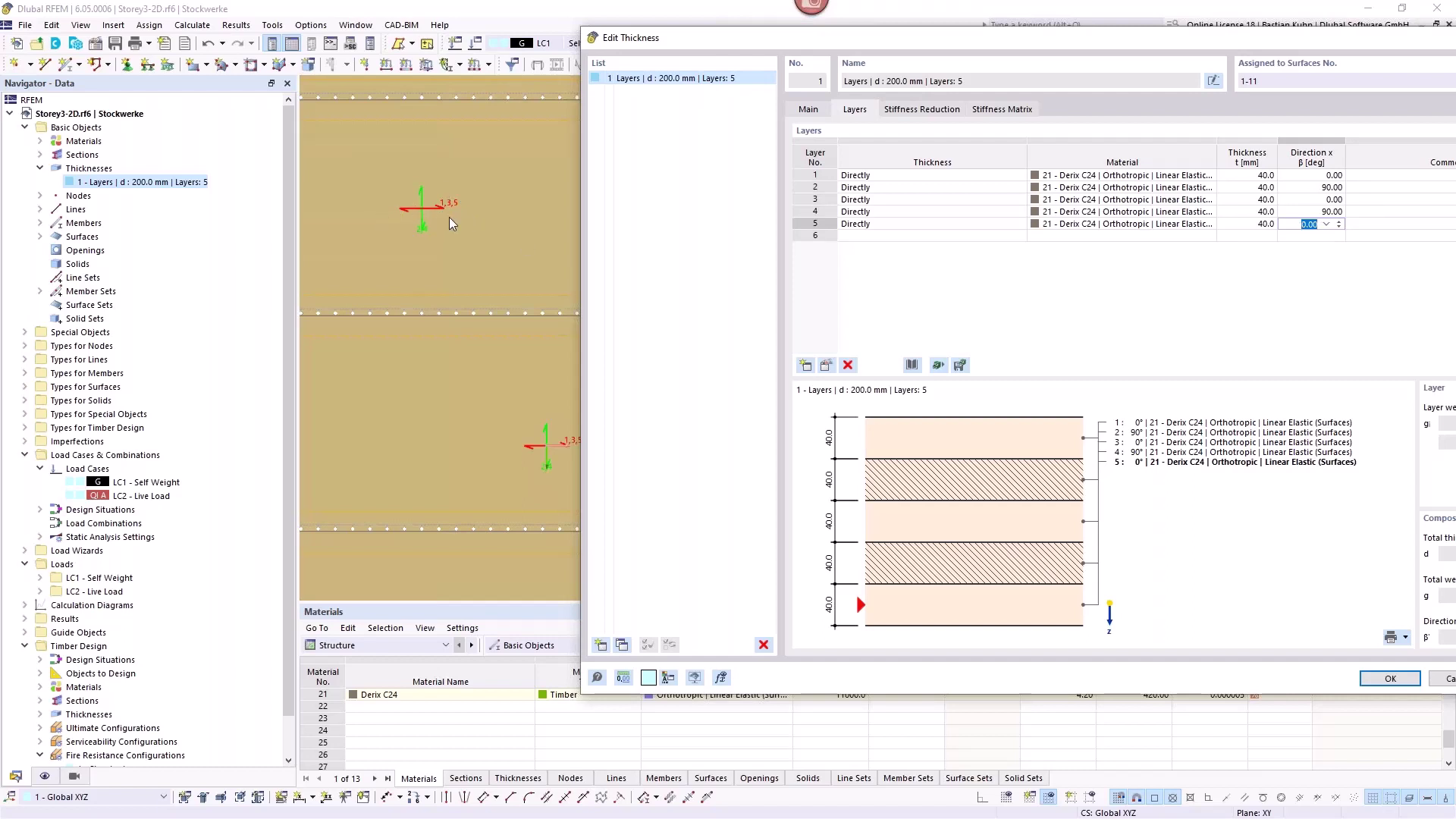
pyautogui.click(1306, 187)
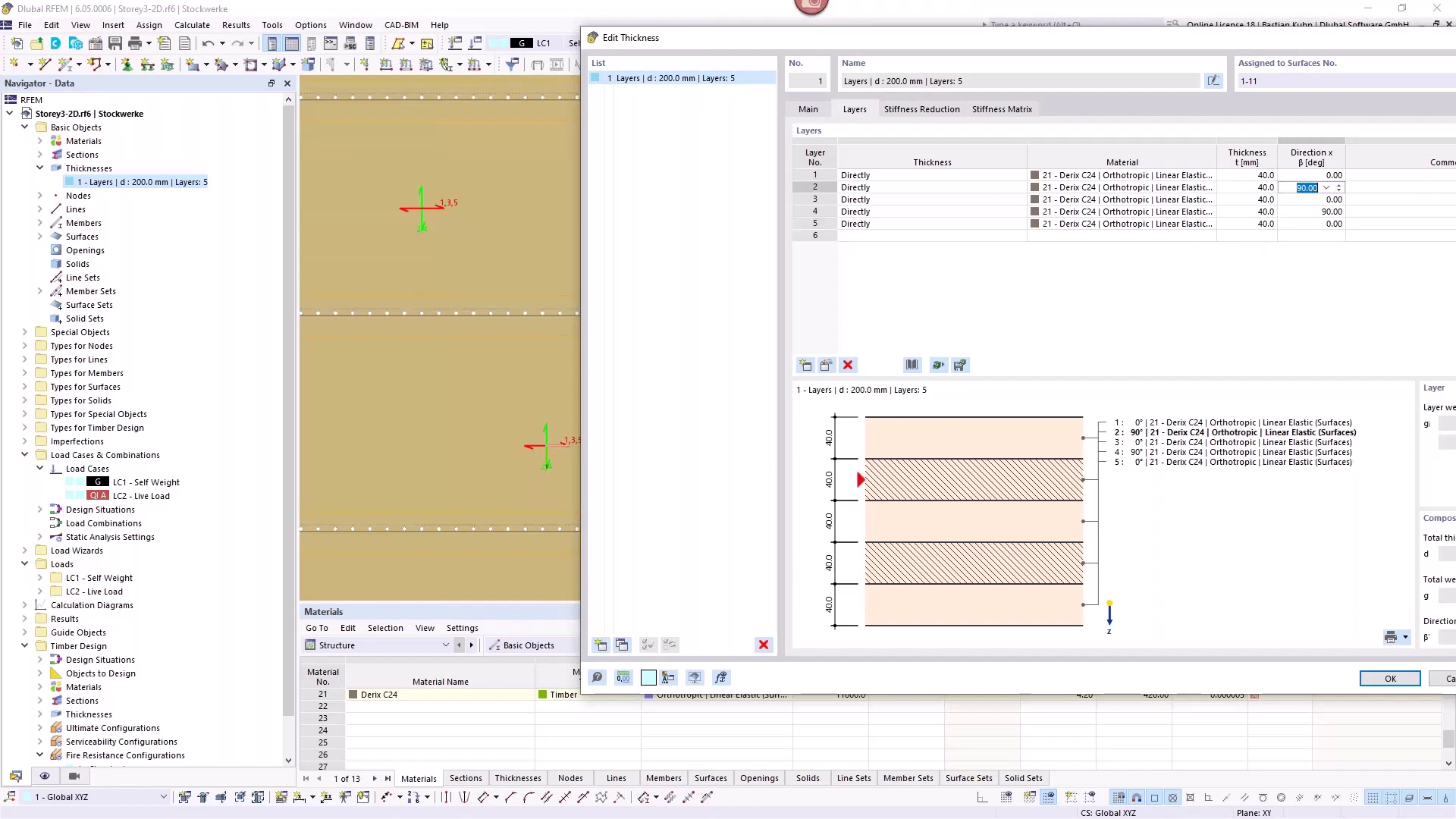
pyautogui.click(1304, 213)
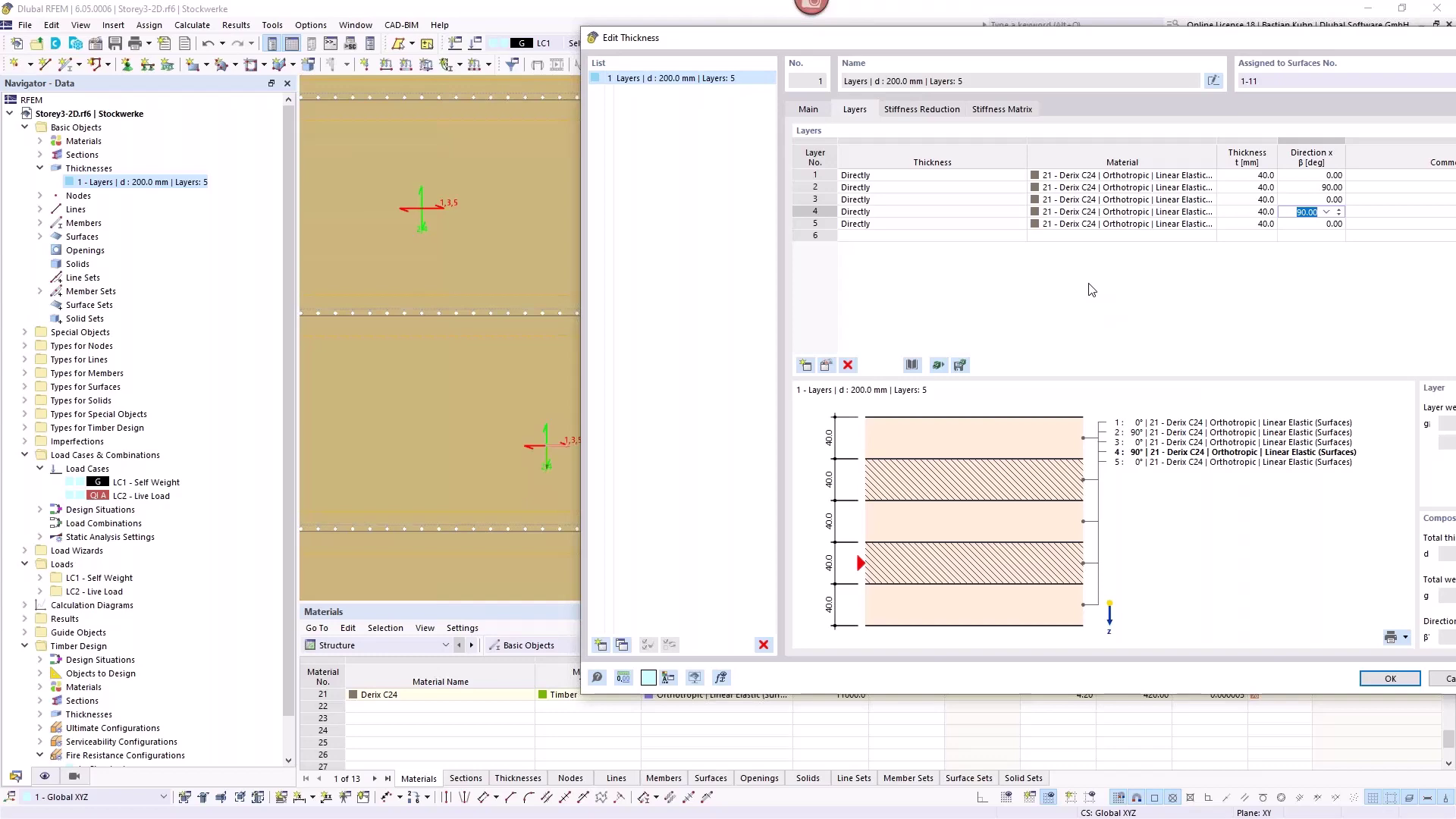
# Step: Examine the layer material's orthotropic linear elastic parameters, and leave the material and thickness definitions without changes
pyautogui.click(832, 366)
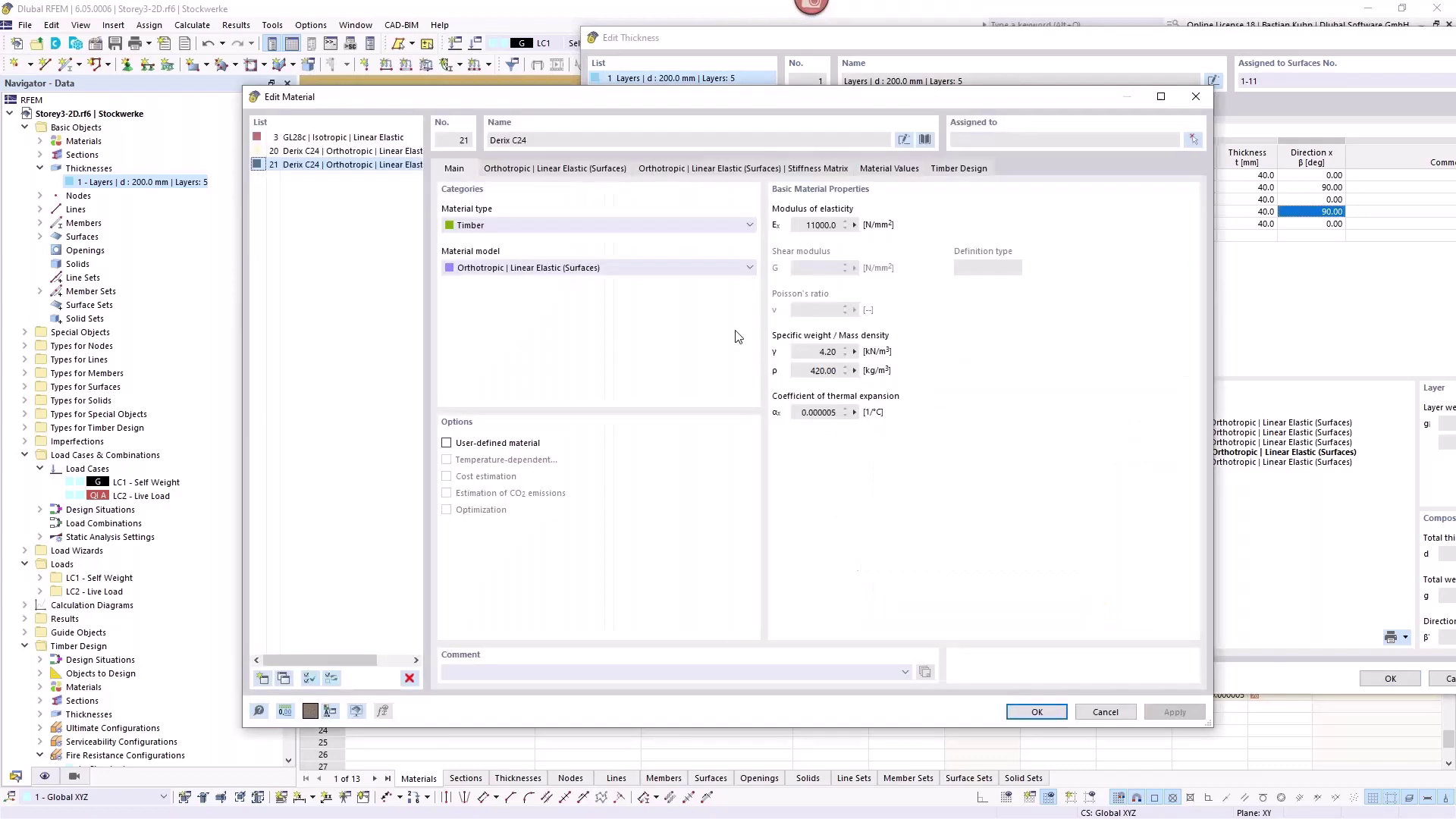
pyautogui.click(568, 168)
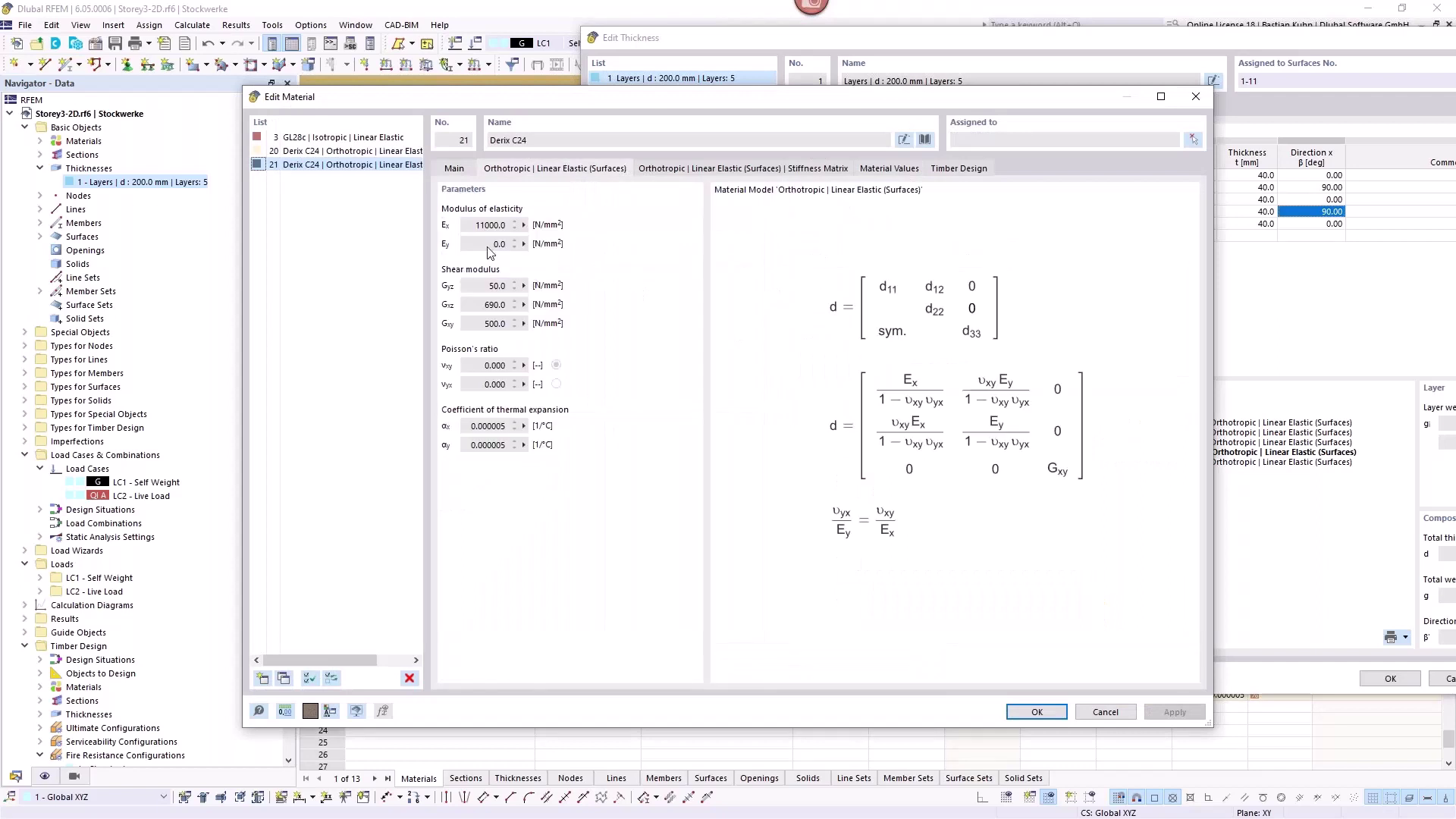
pyautogui.click(478, 226)
pyautogui.click(1184, 107)
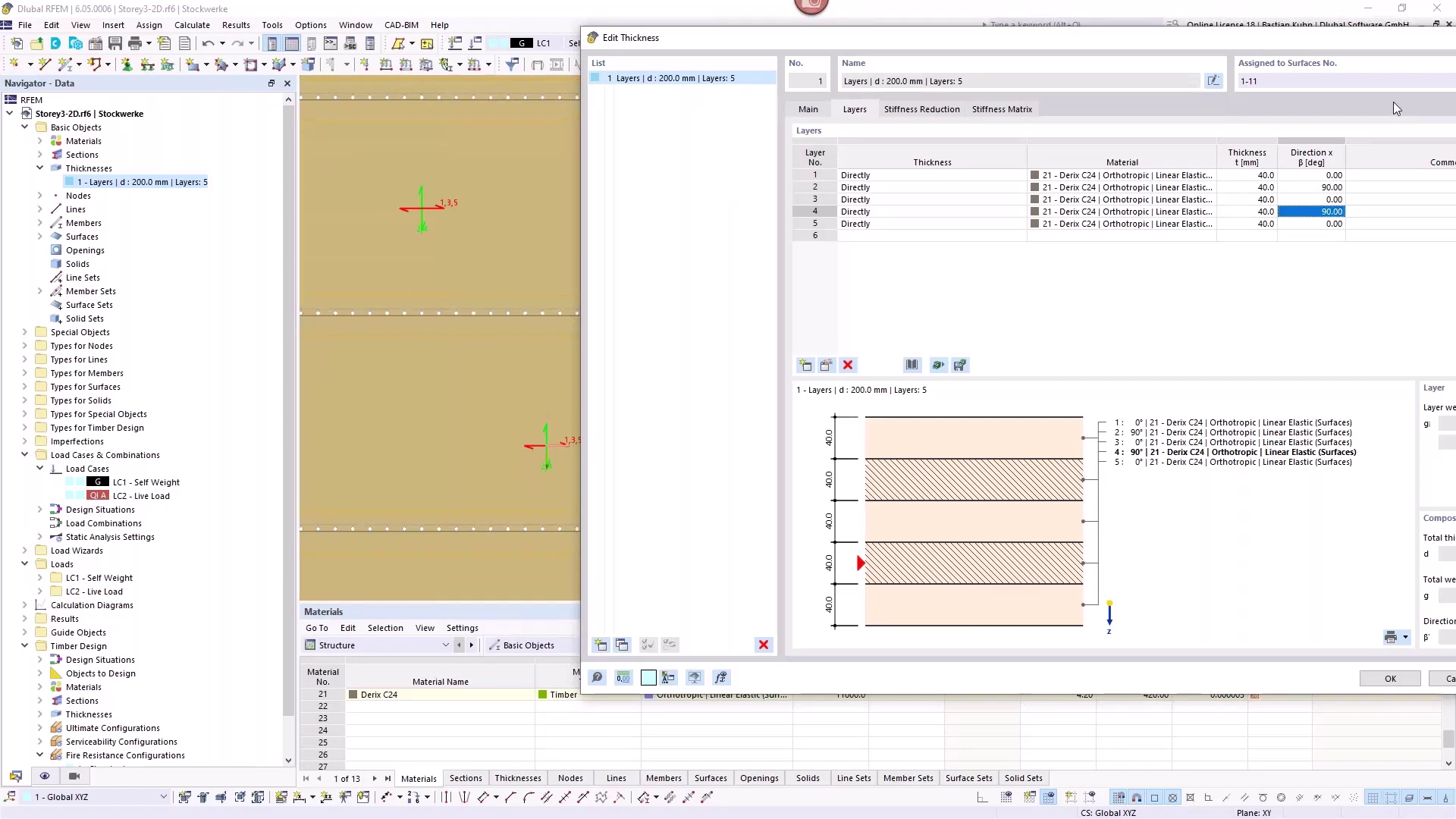
pyautogui.press('Escape')
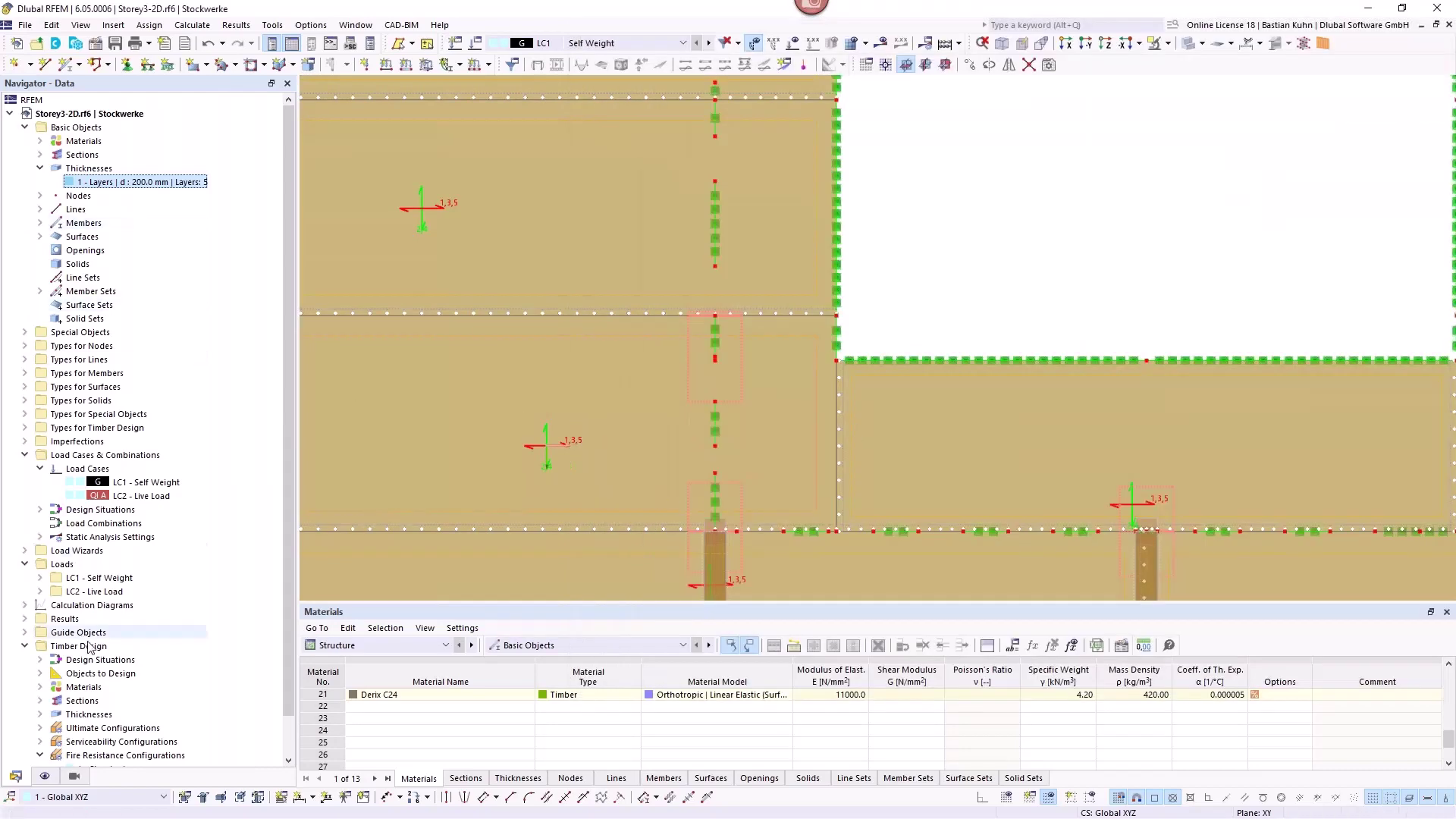
# Step: Display only the surfaces' resultant layer direction instead of the per-layer directions and indices, clear the selection, and examine the panels around the recess
pyautogui.click(44, 775)
pyautogui.click(83, 264)
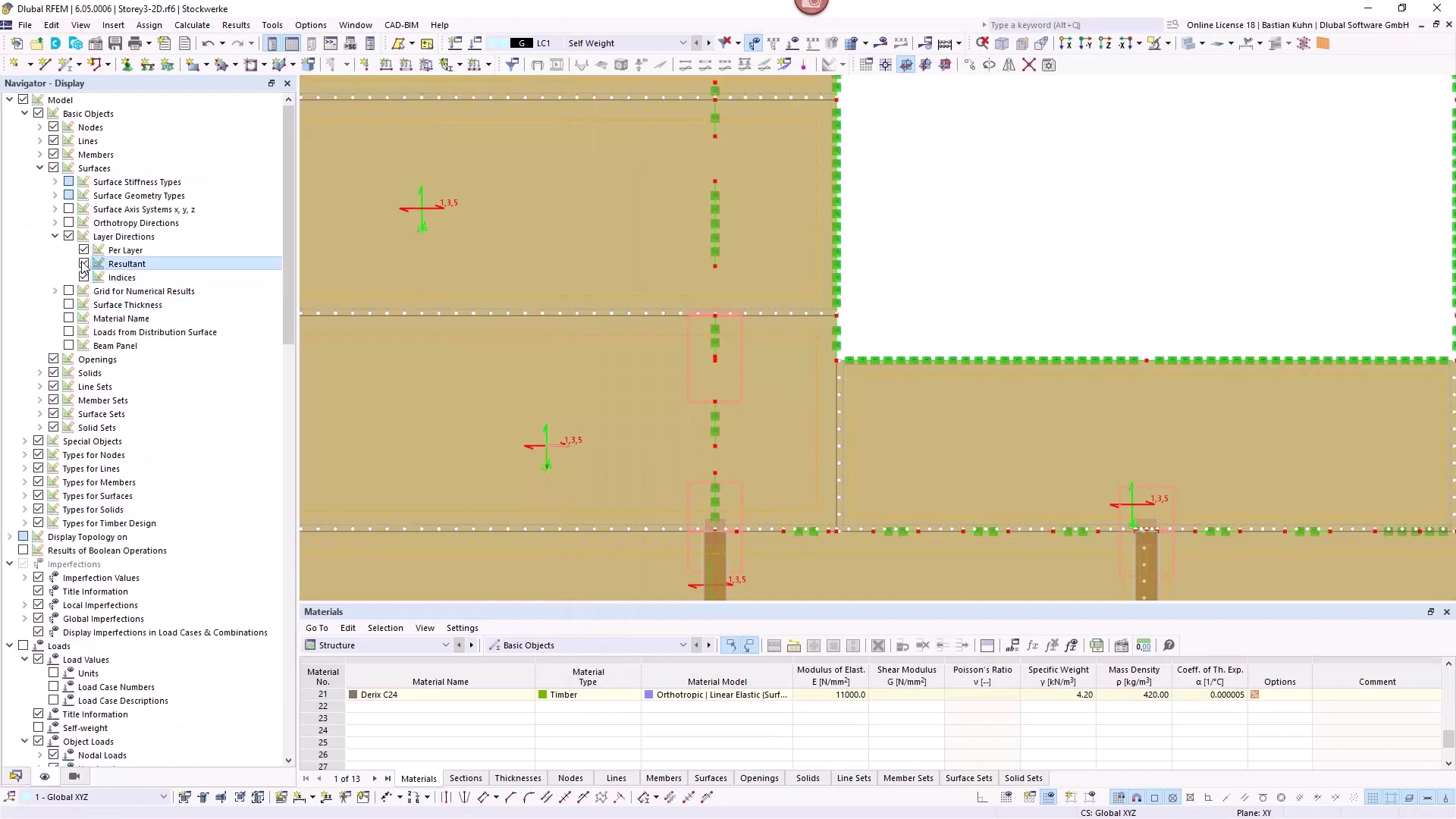
pyautogui.click(84, 278)
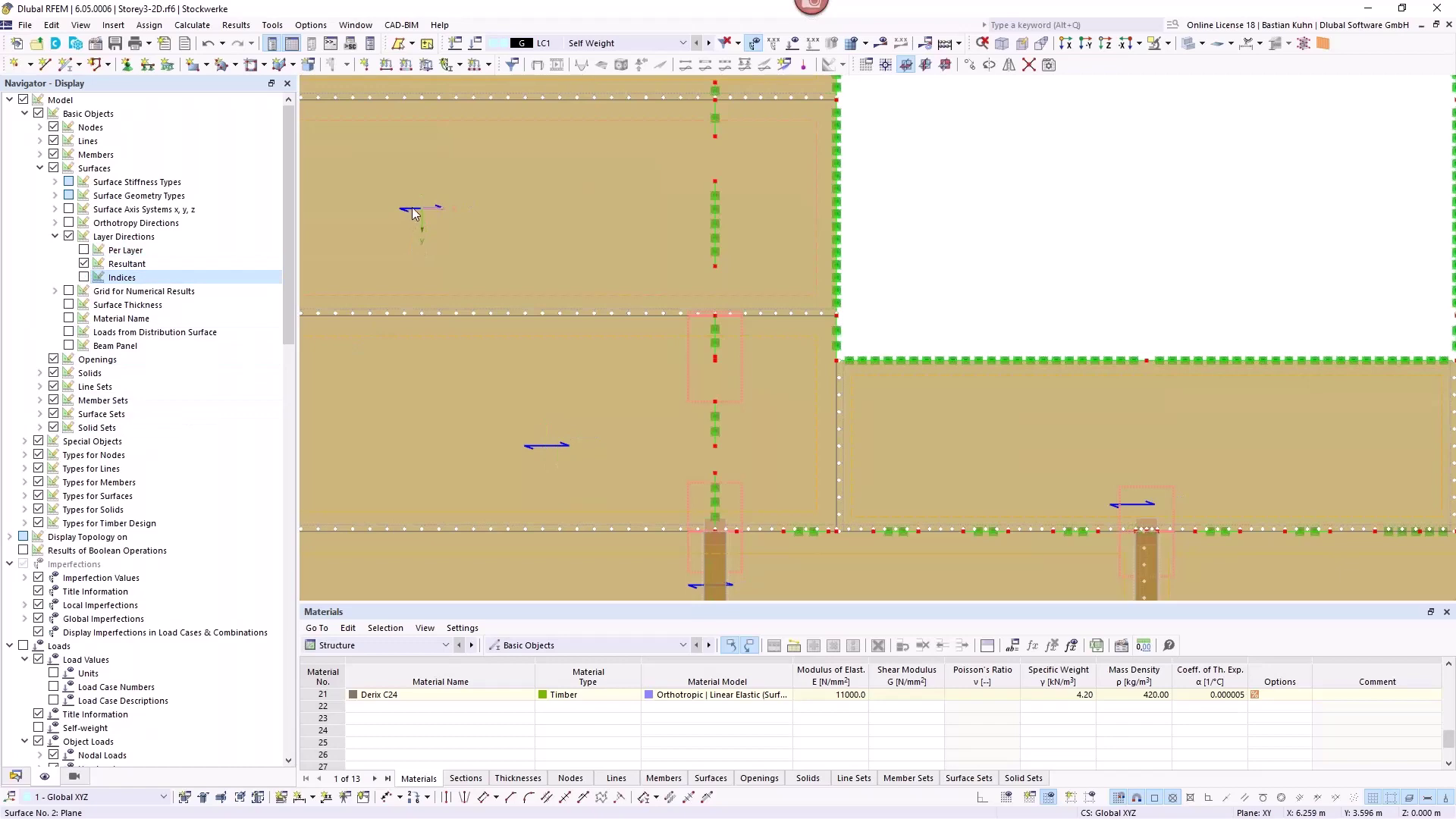
pyautogui.scroll(-3, 414, 213)
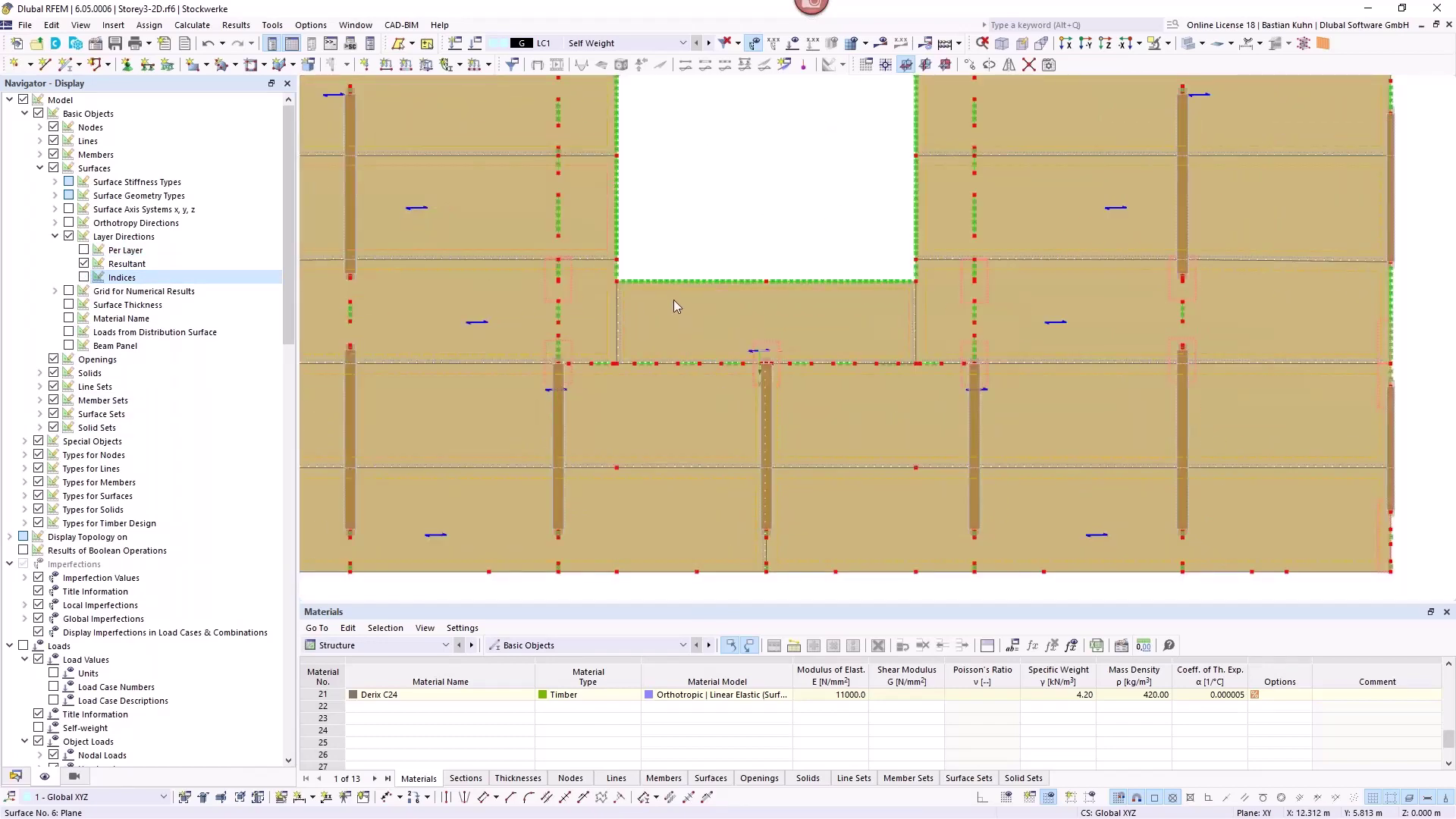
pyautogui.click(675, 246)
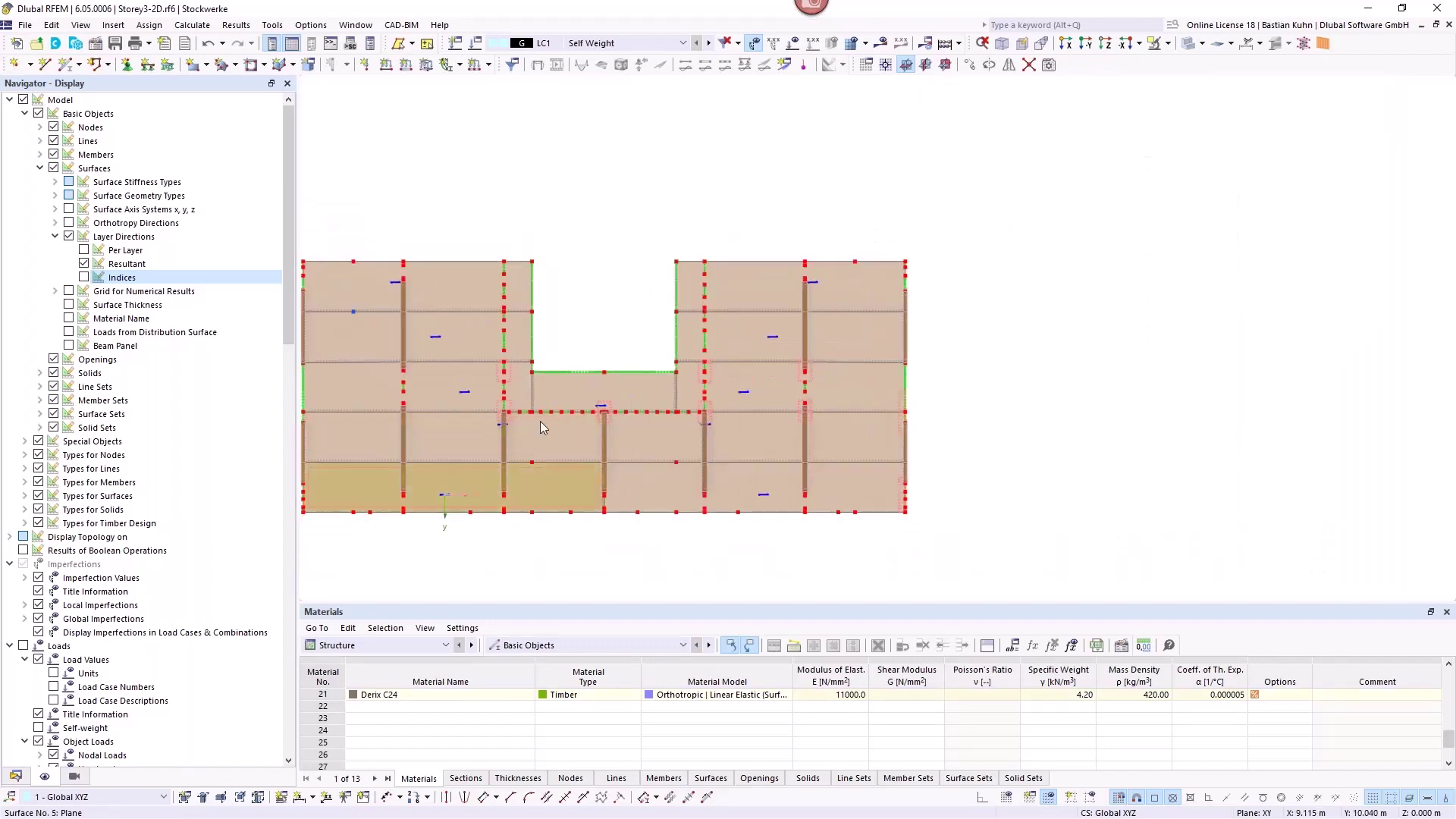
pyautogui.moveTo(735, 326); pyautogui.dragTo(621, 389, button='middle')
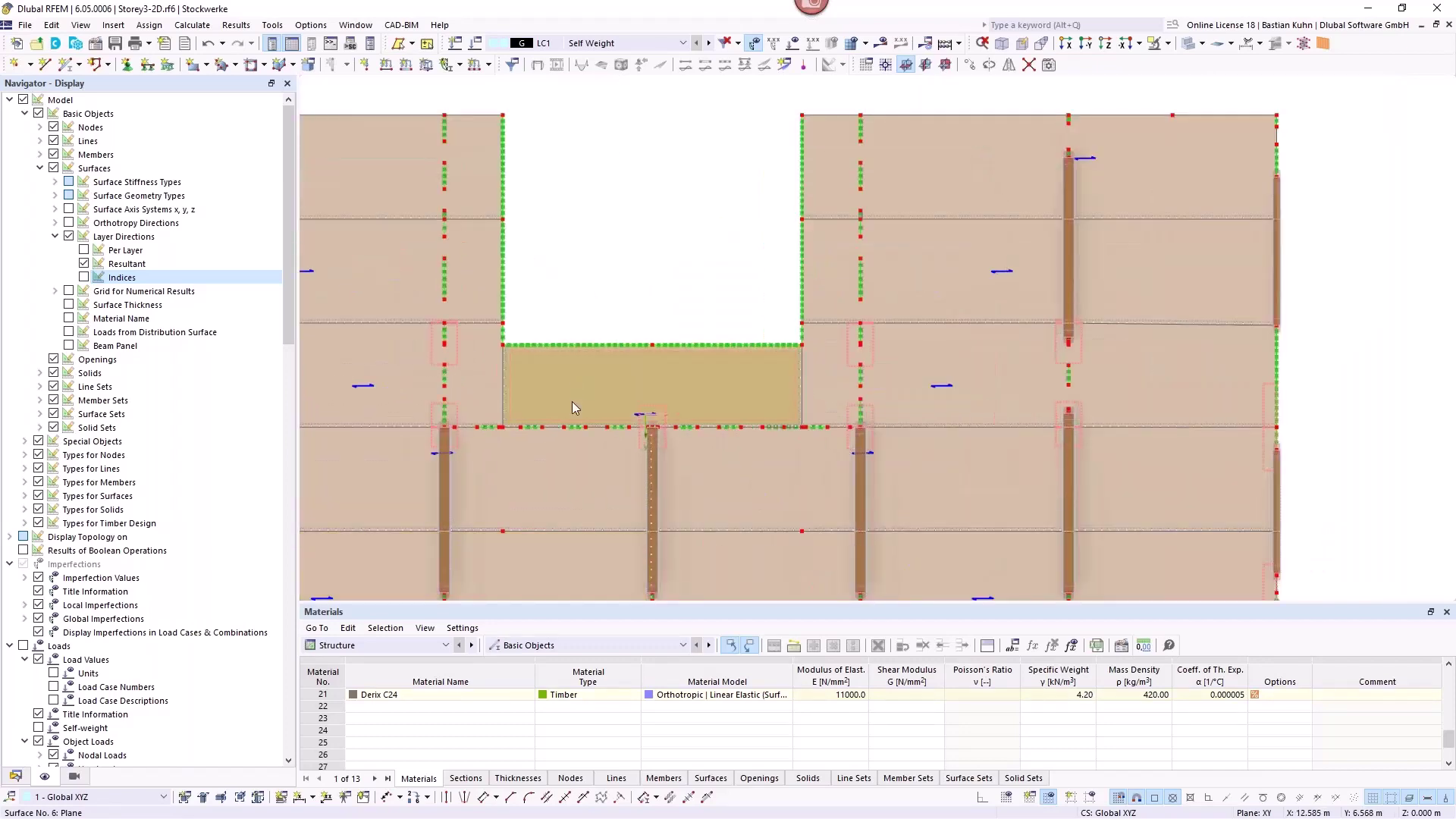
pyautogui.moveTo(687, 272); pyautogui.dragTo(819, 209, button='middle')
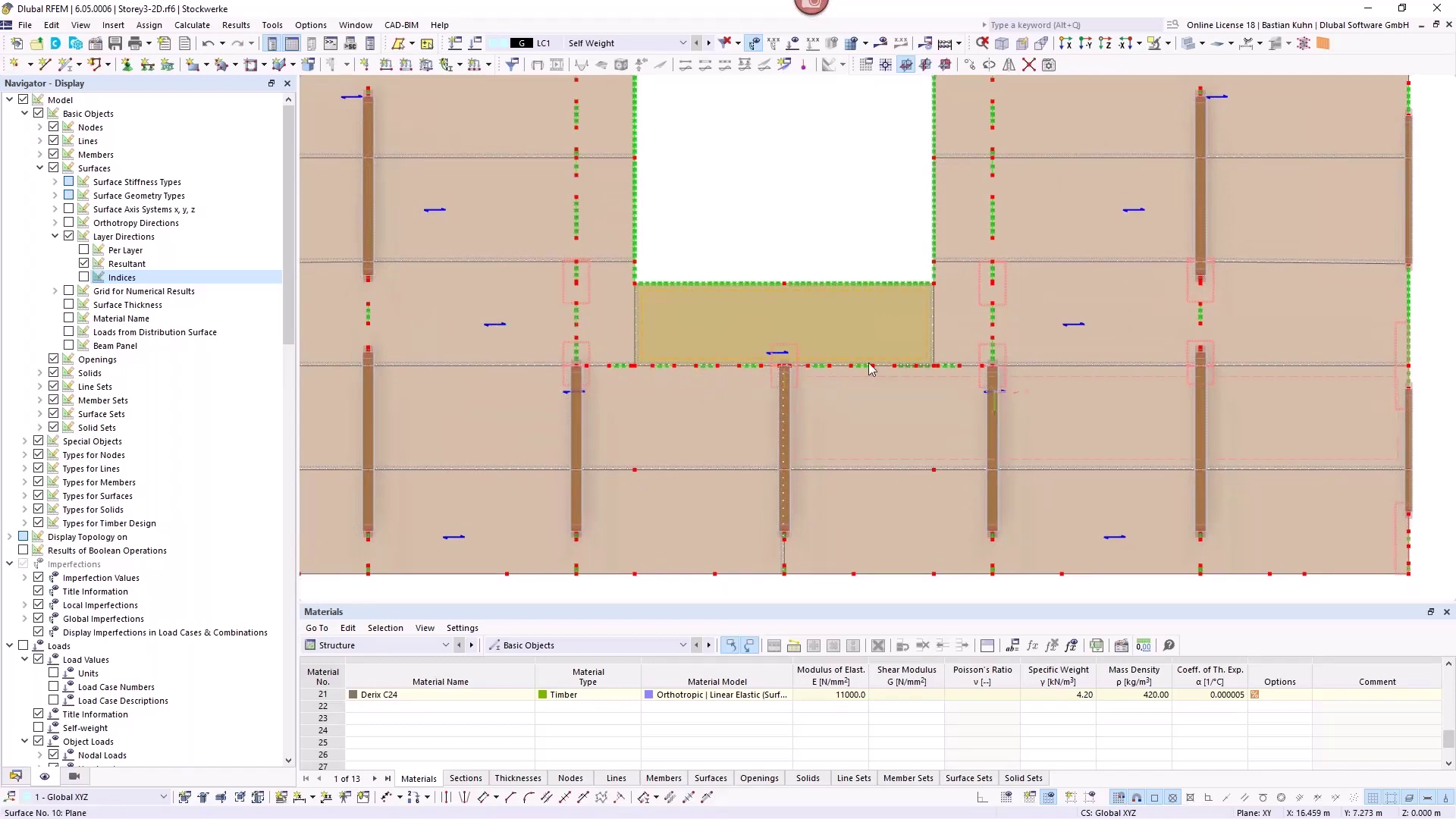
# Step: Activate specific axes for the narrow panel bordering the recess and rotate its input axes by 90°
pyautogui.doubleClick(818, 312)
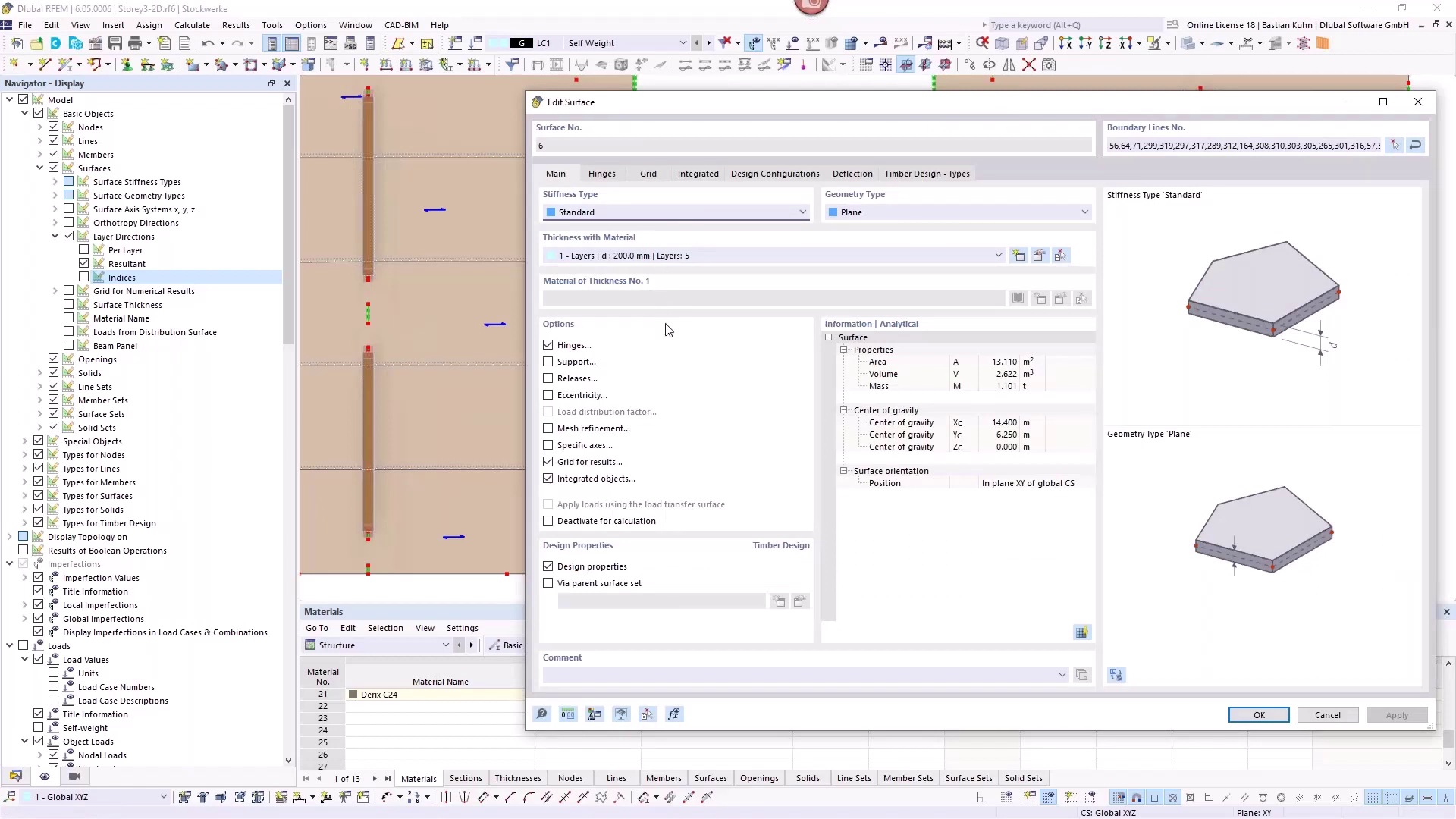
pyautogui.click(548, 445)
pyautogui.click(660, 175)
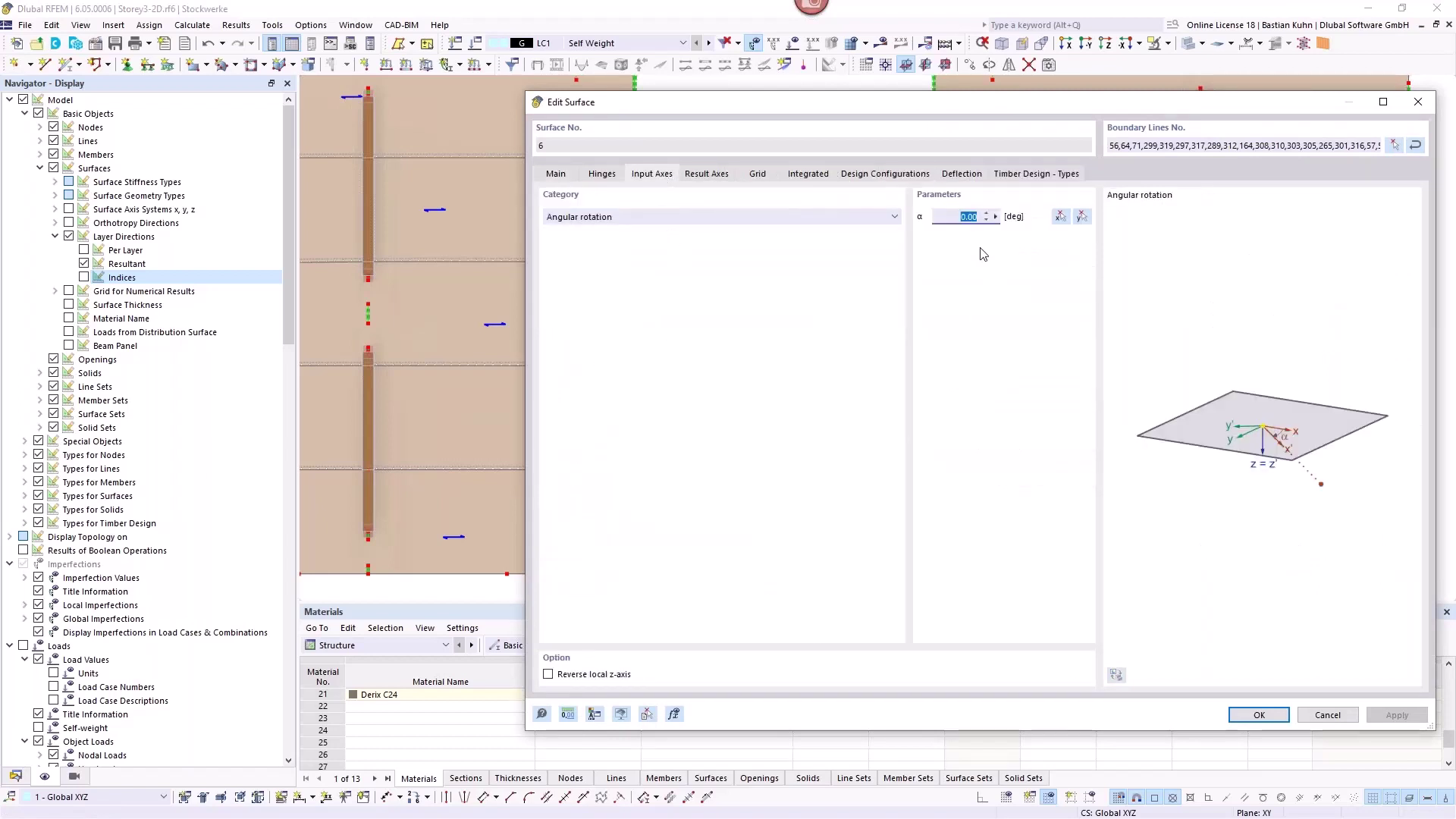
pyautogui.write('90')
pyautogui.press('Return')
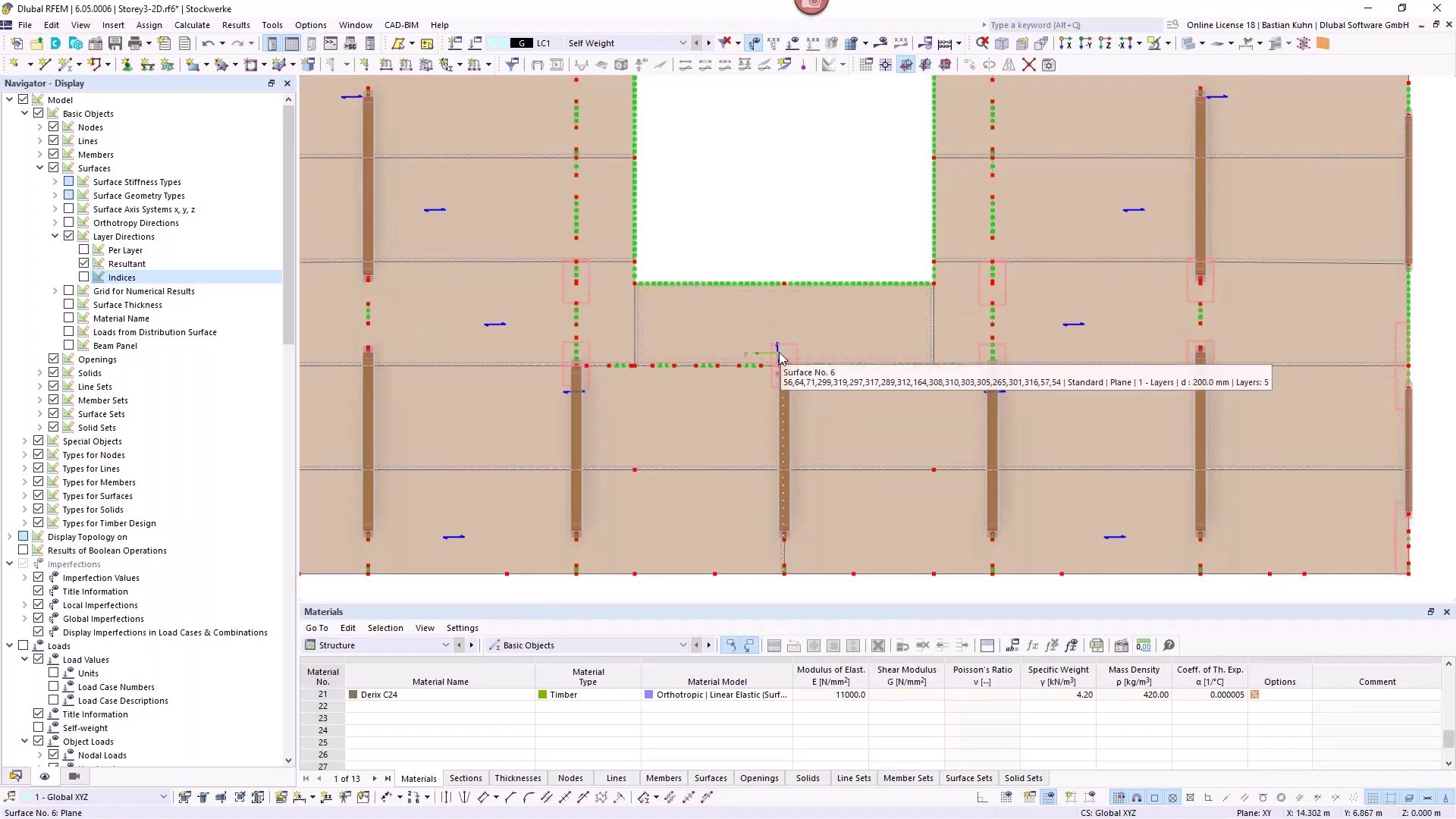
# Step: Turn the floor to a three-dimensional view and display its finite element mesh
pyautogui.scroll(-2, 757, 211)
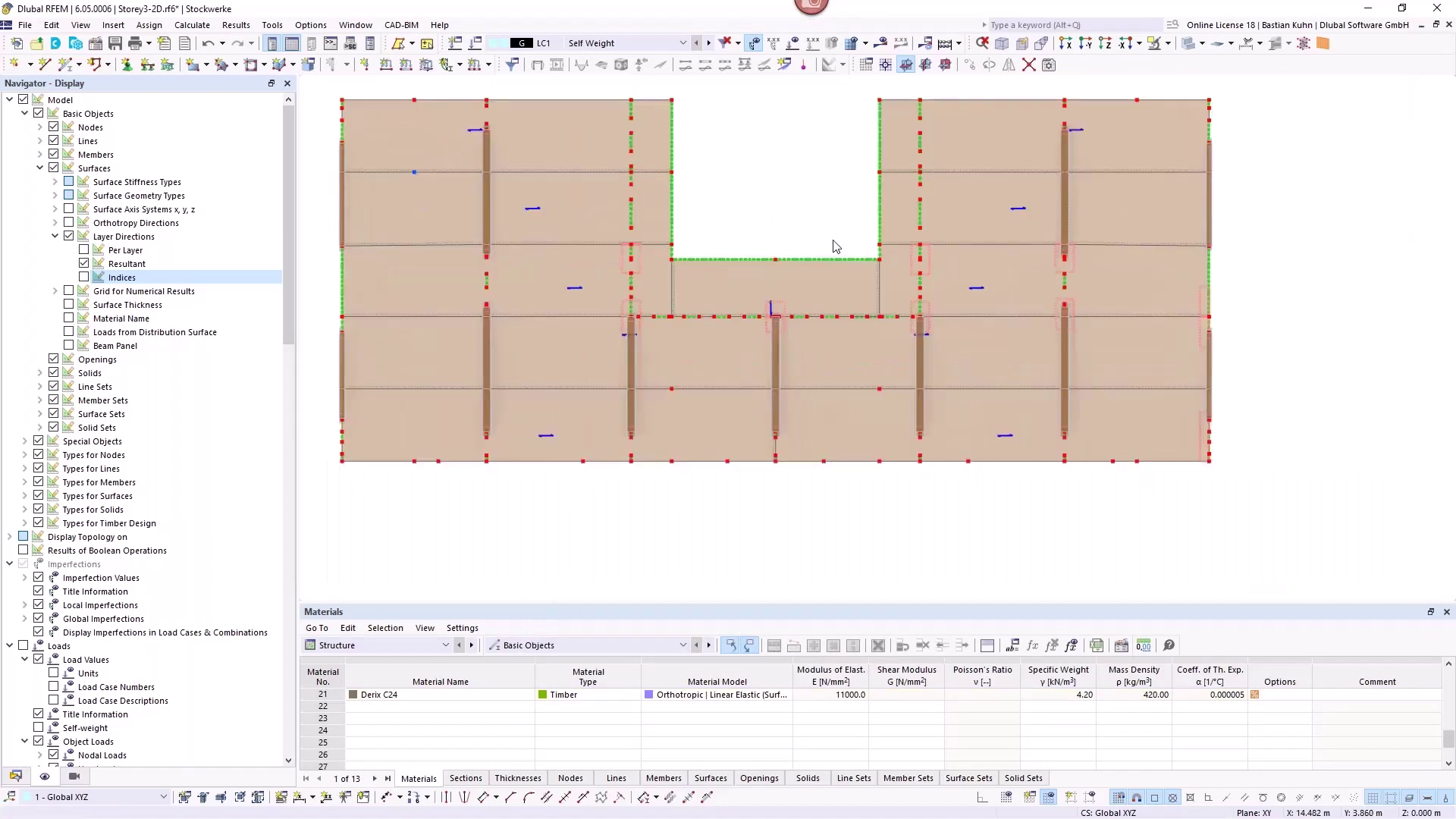
pyautogui.moveTo(836, 246); pyautogui.dragTo(871, 180, button='middle')
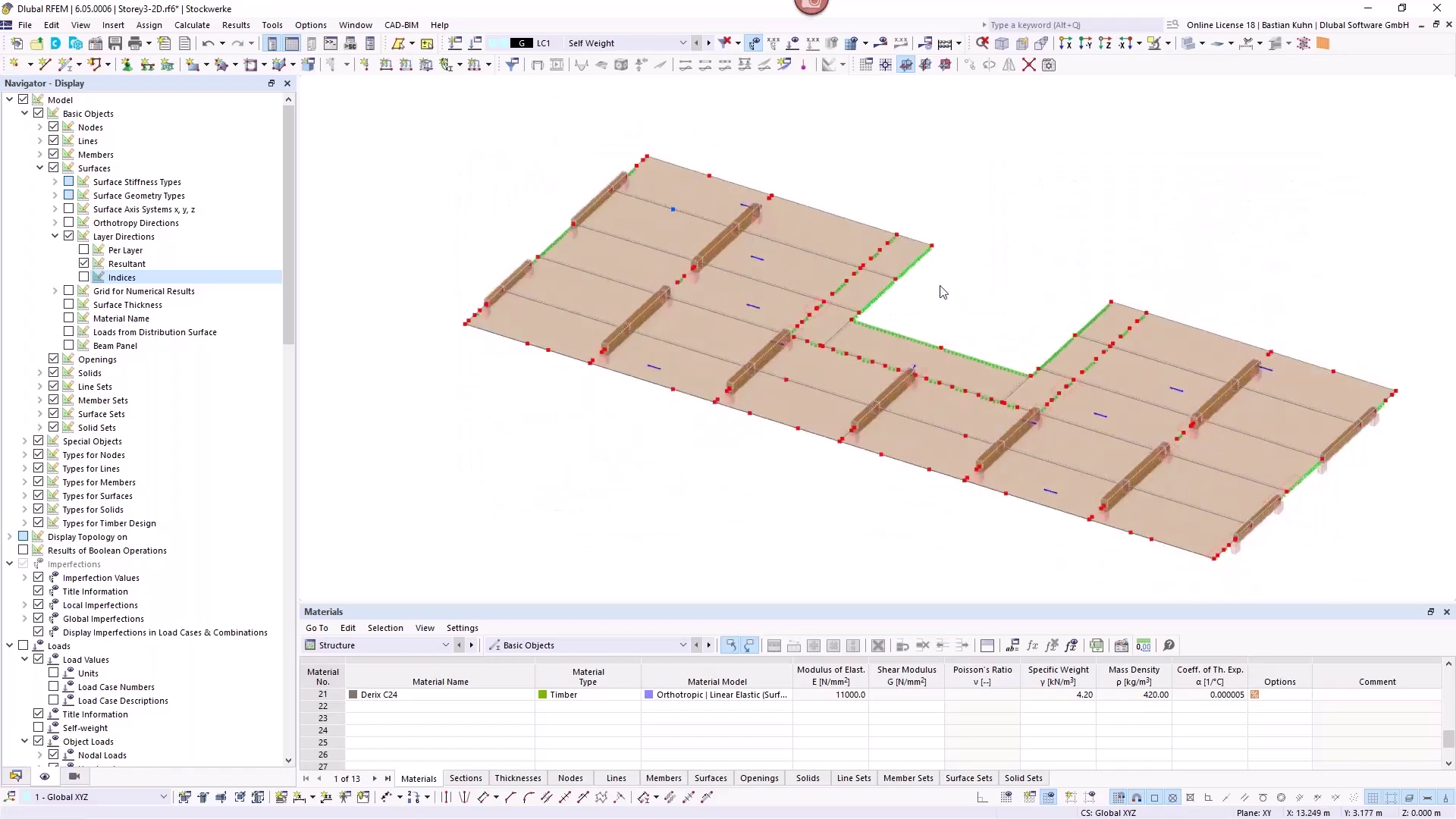
pyautogui.scroll(1, 934, 273)
pyautogui.scroll(2, 931, 269)
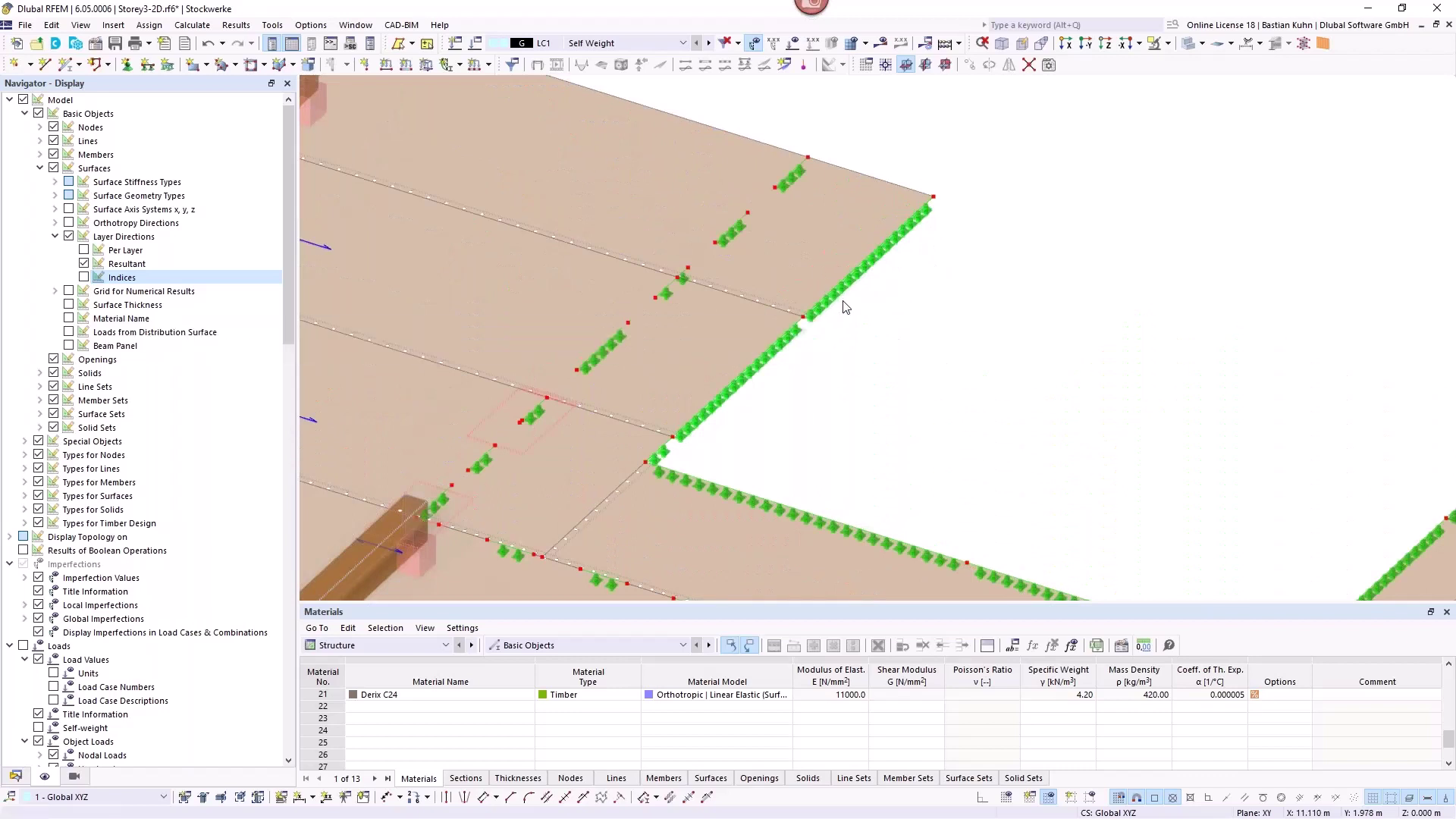
pyautogui.click(196, 25)
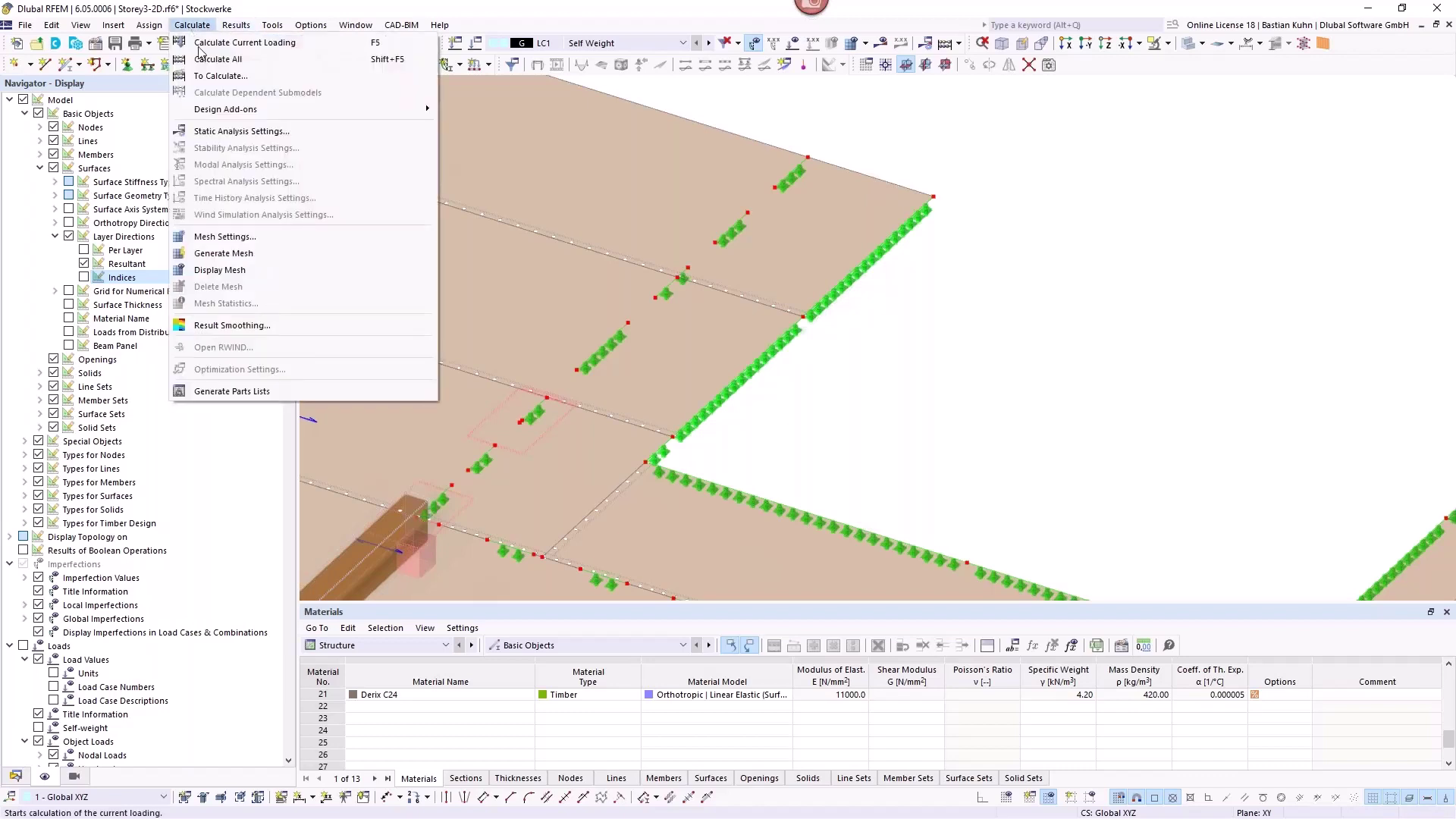
pyautogui.click(223, 270)
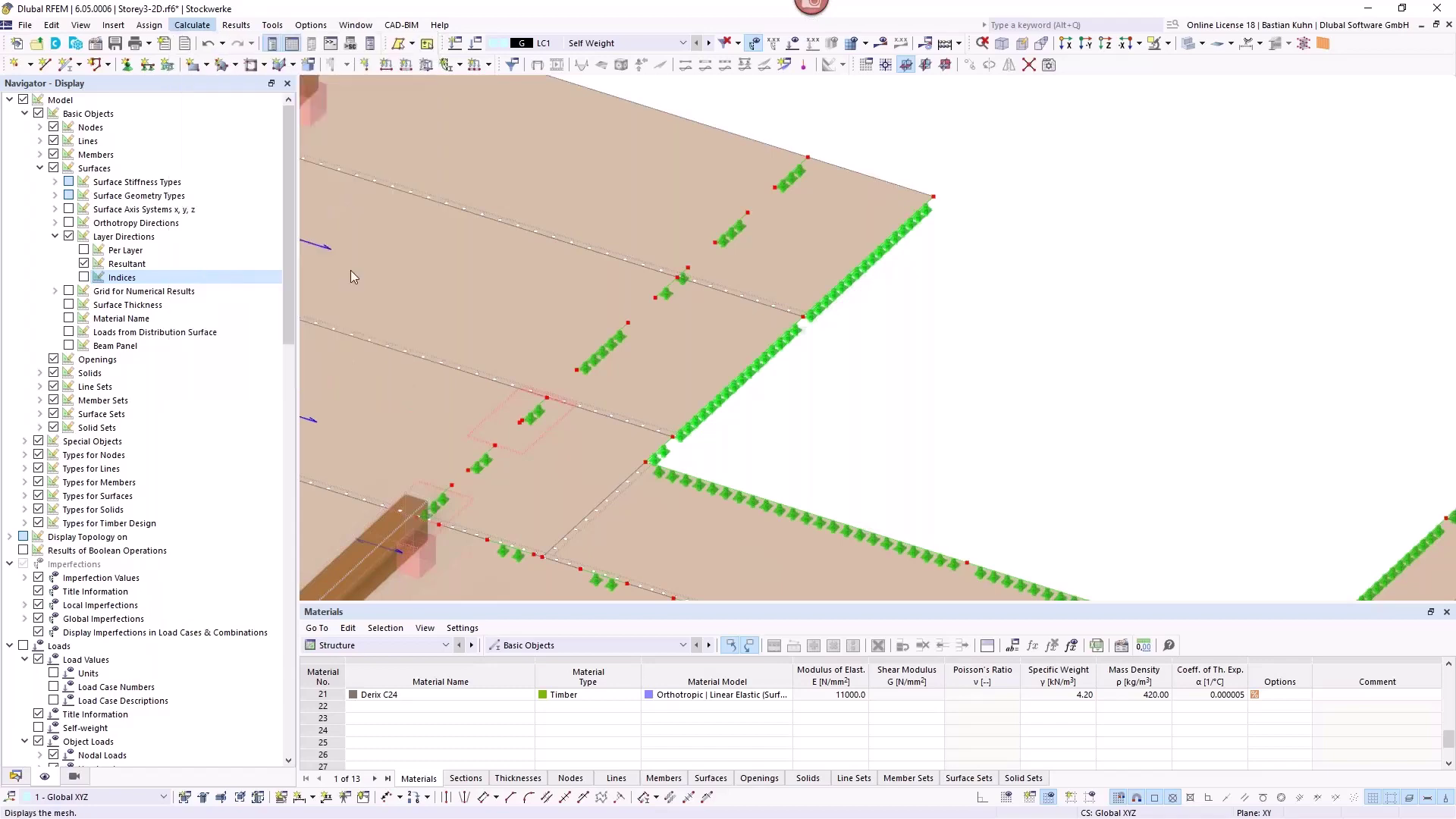
pyautogui.click(789, 484)
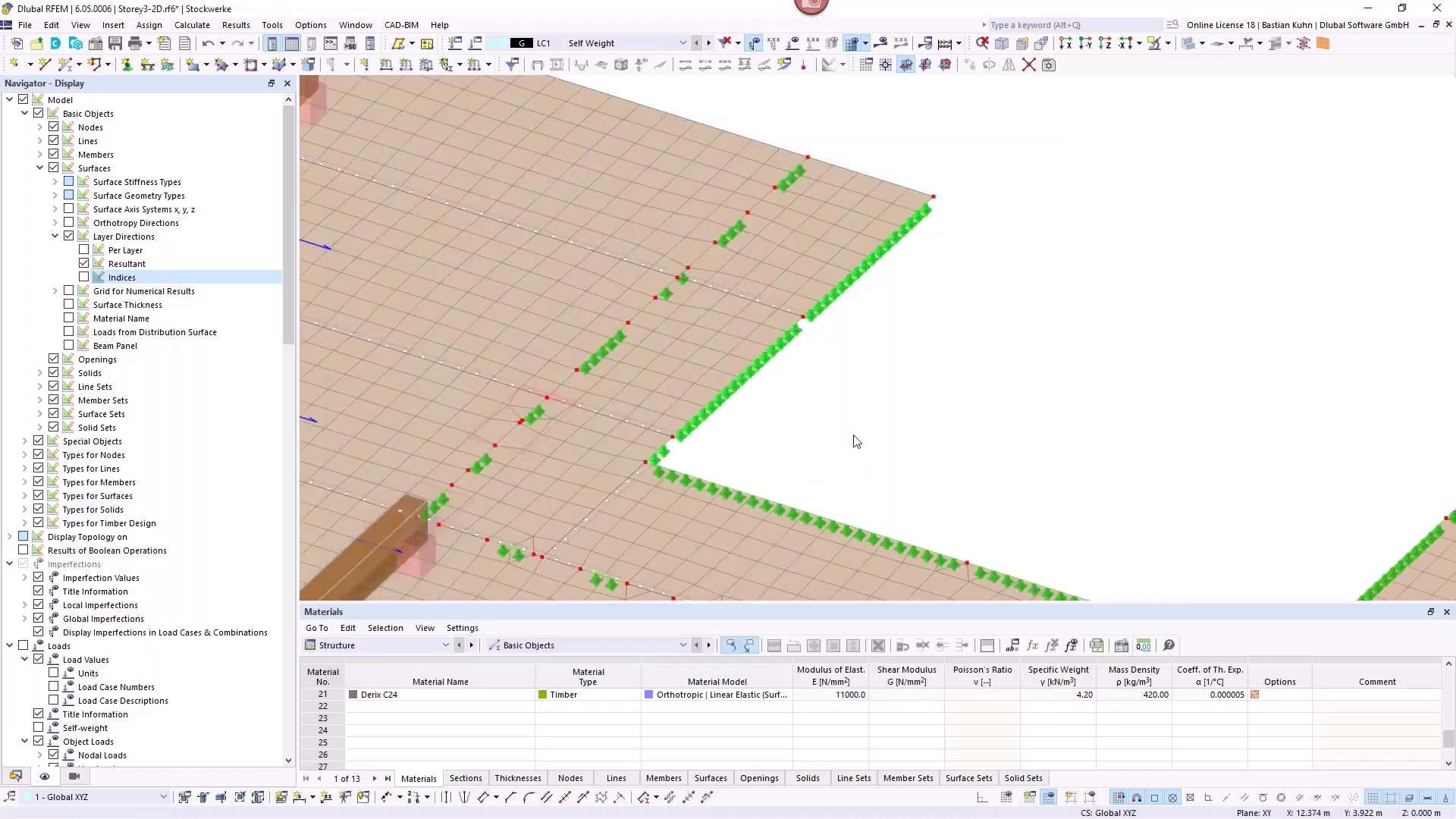
# Step: Show the LC1 self-weight loads on the meshed floor and examine the nodal load and the adjacent line support's end node near the recess
pyautogui.scroll(-10, 857, 441)
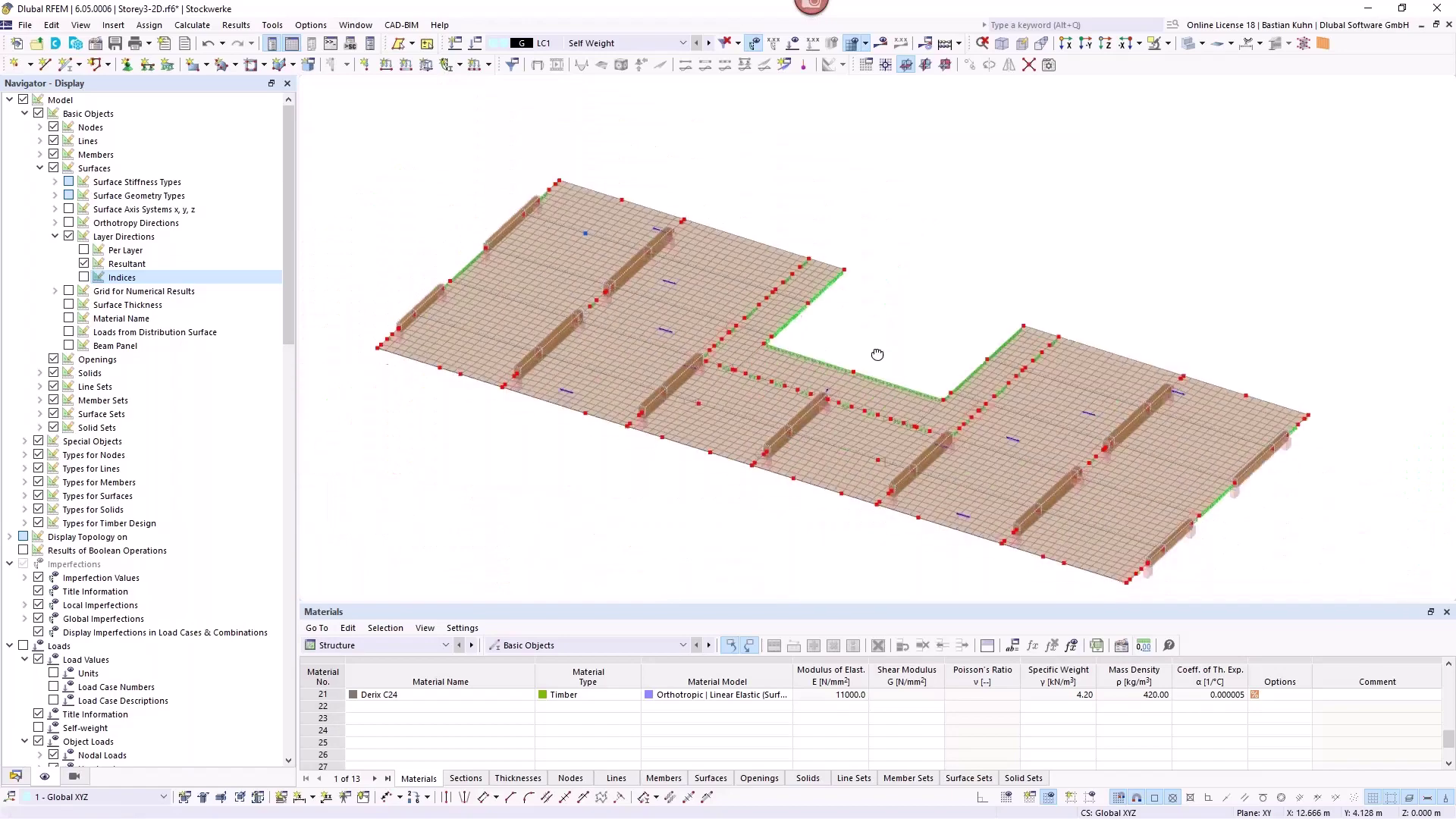
pyautogui.keyDown('ctrl'); pyautogui.moveTo(877, 354); pyautogui.dragTo(1085, 351, button='middle'); pyautogui.keyUp('ctrl')
pyautogui.scroll(6, 694, 413)
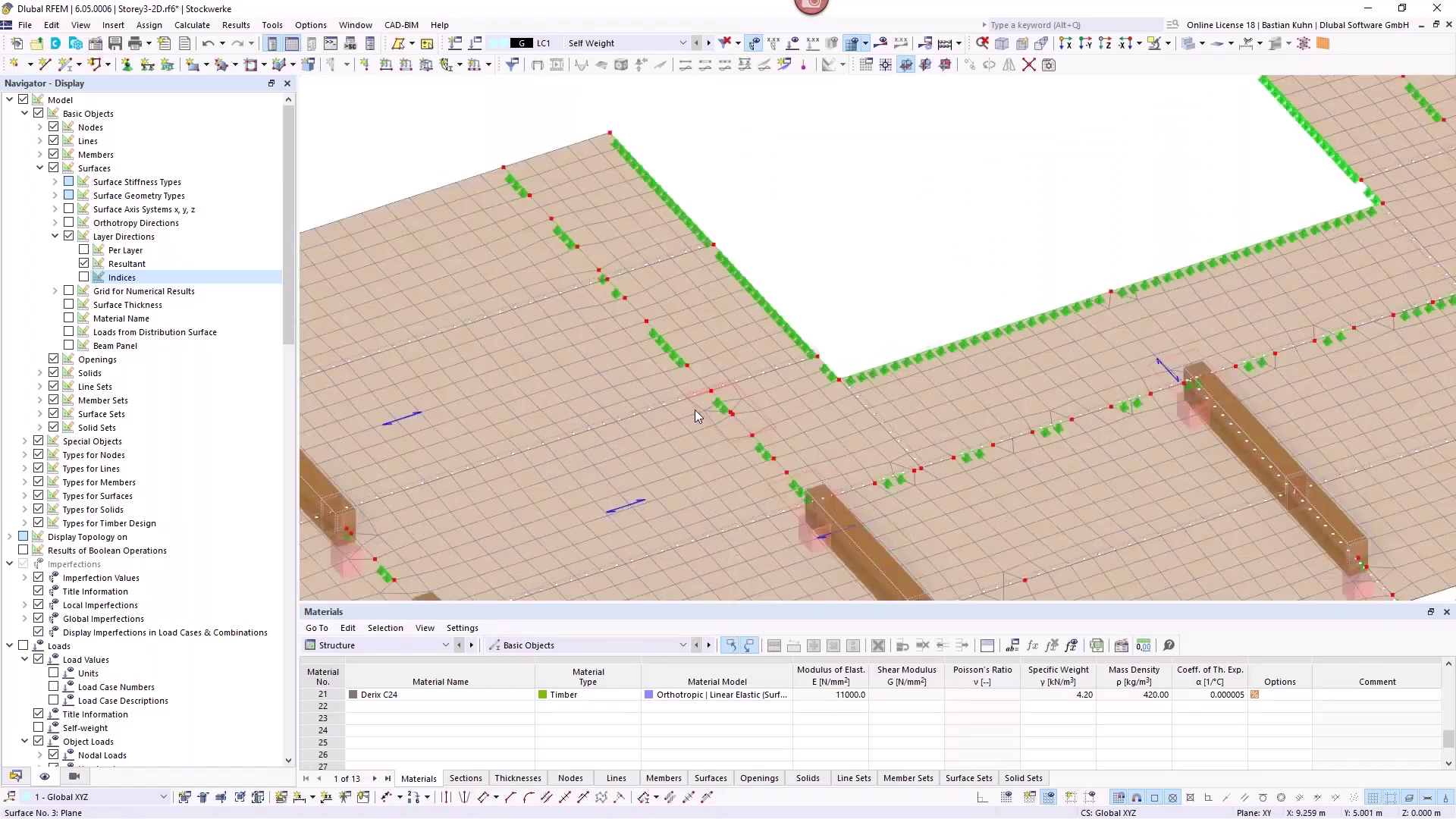
pyautogui.scroll(3, 696, 410)
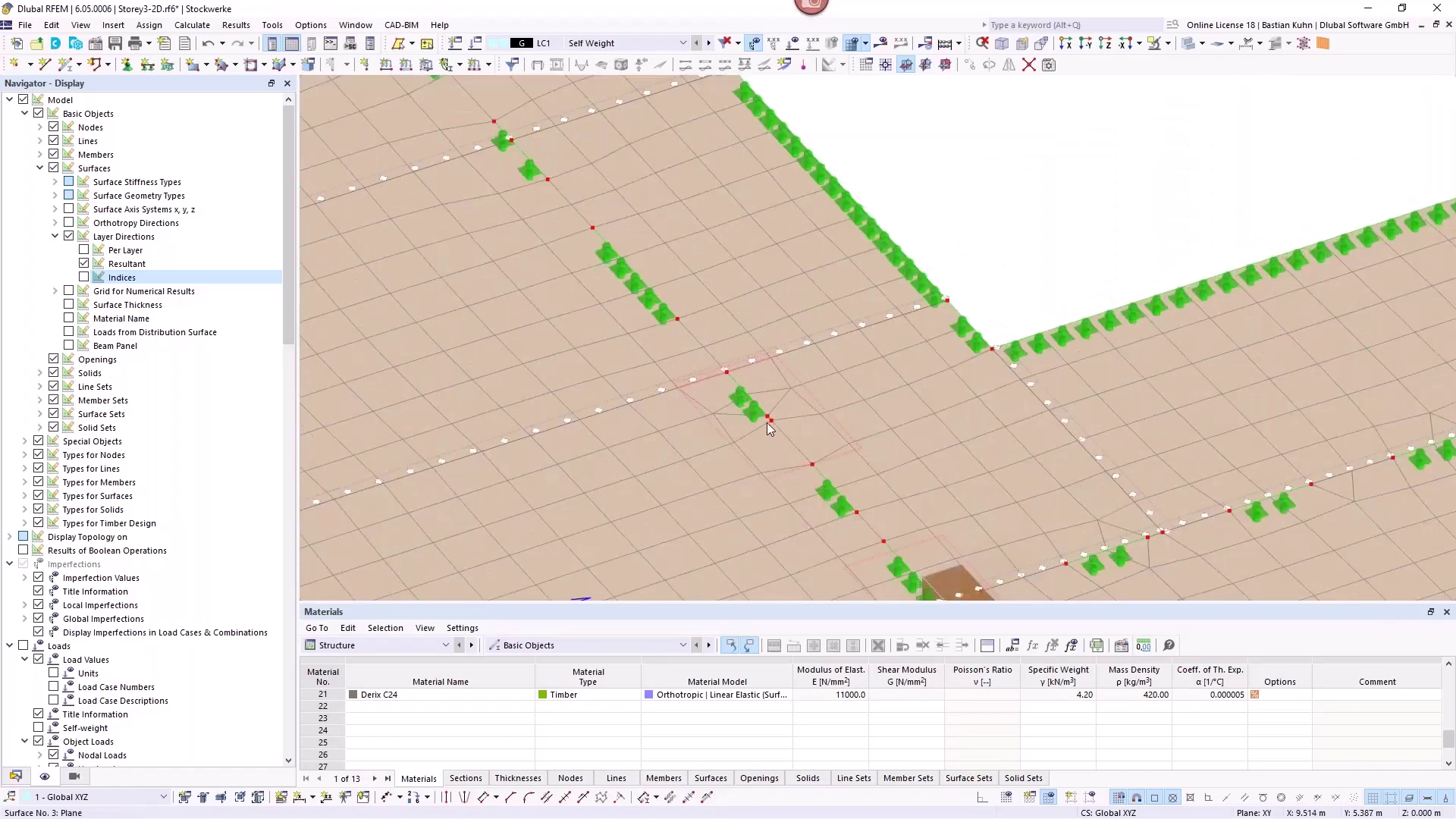
pyautogui.click(812, 43)
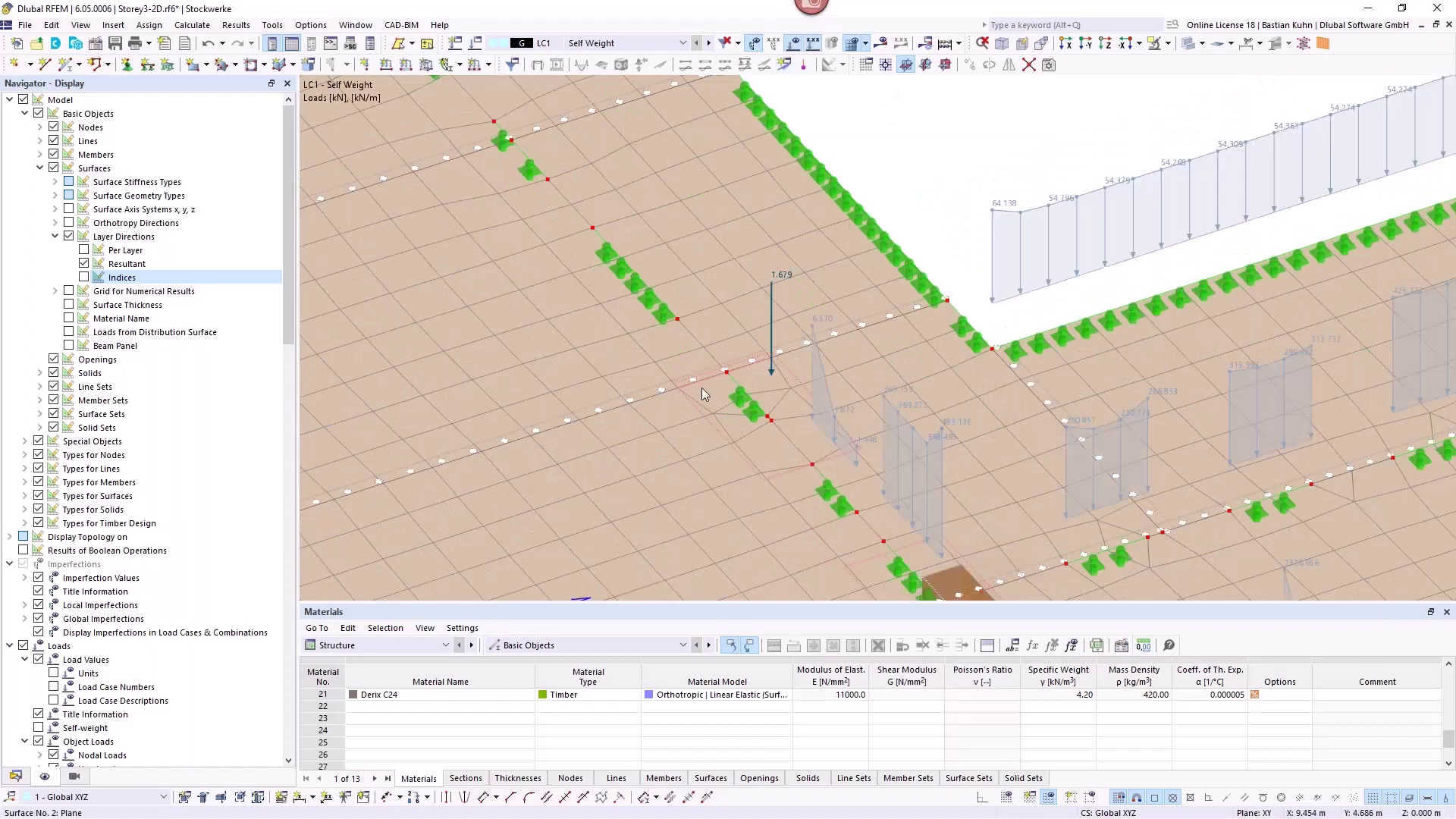
pyautogui.moveTo(773, 297)
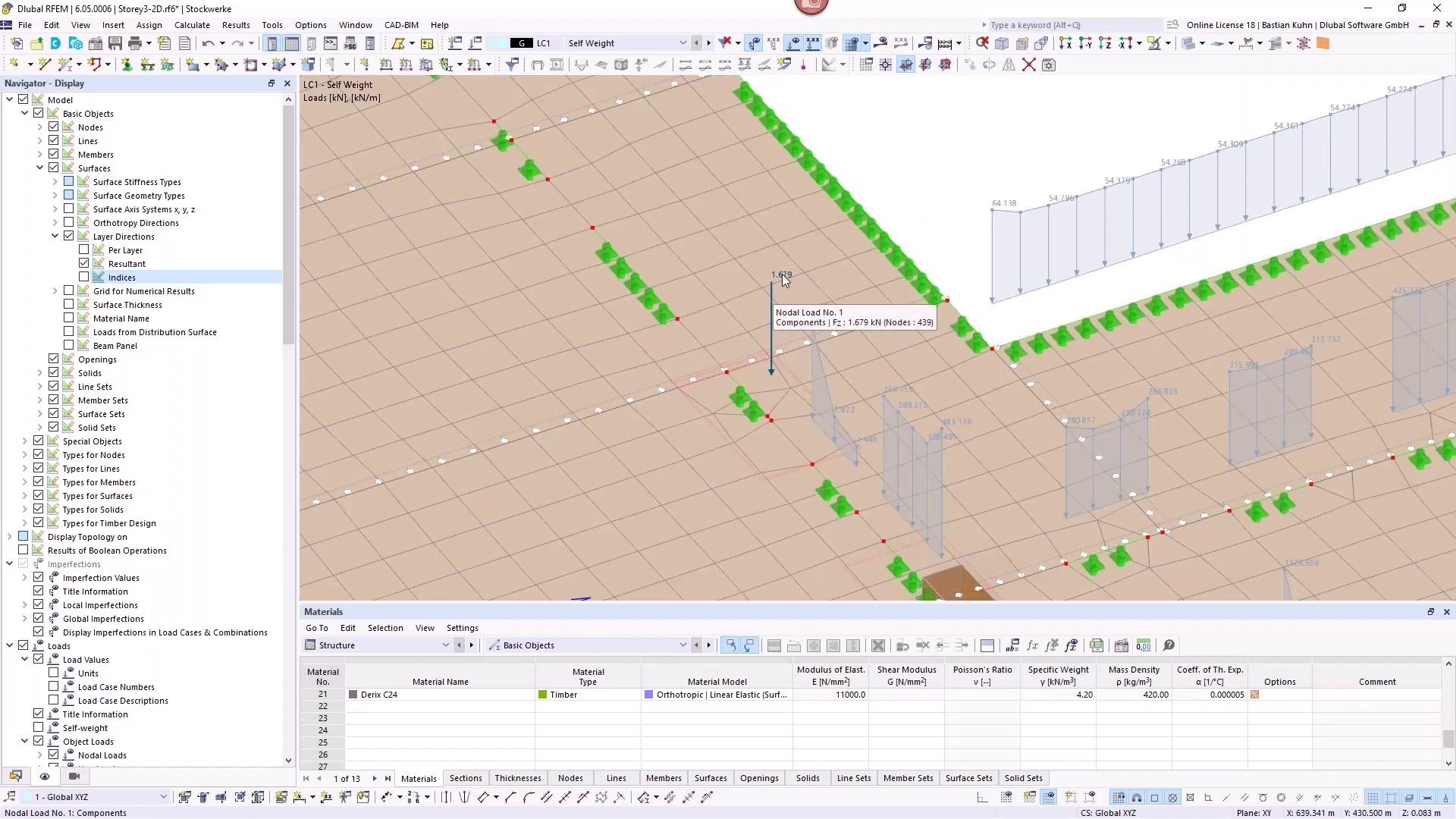
pyautogui.scroll(5, 764, 356)
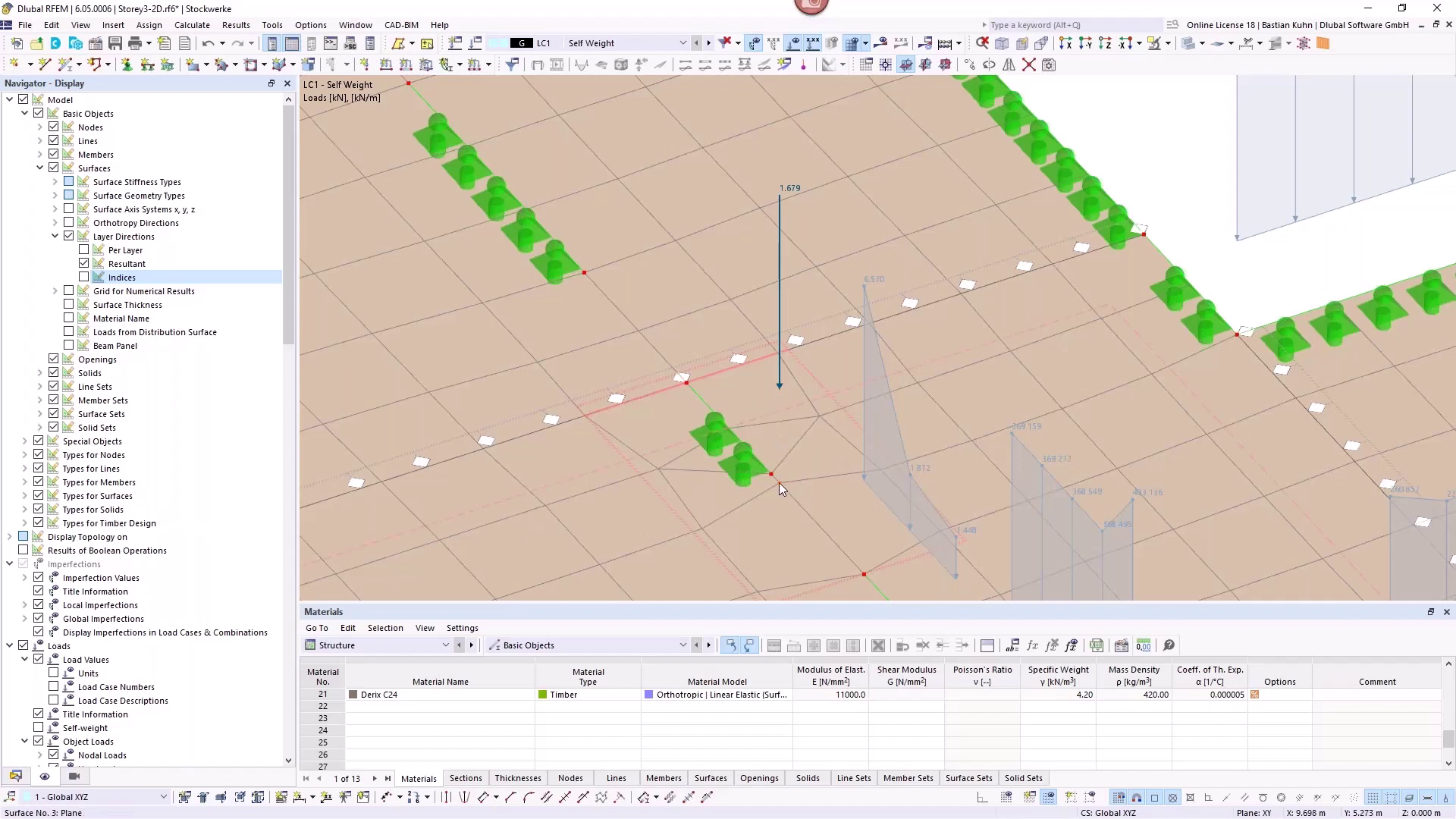
pyautogui.moveTo(778, 486)
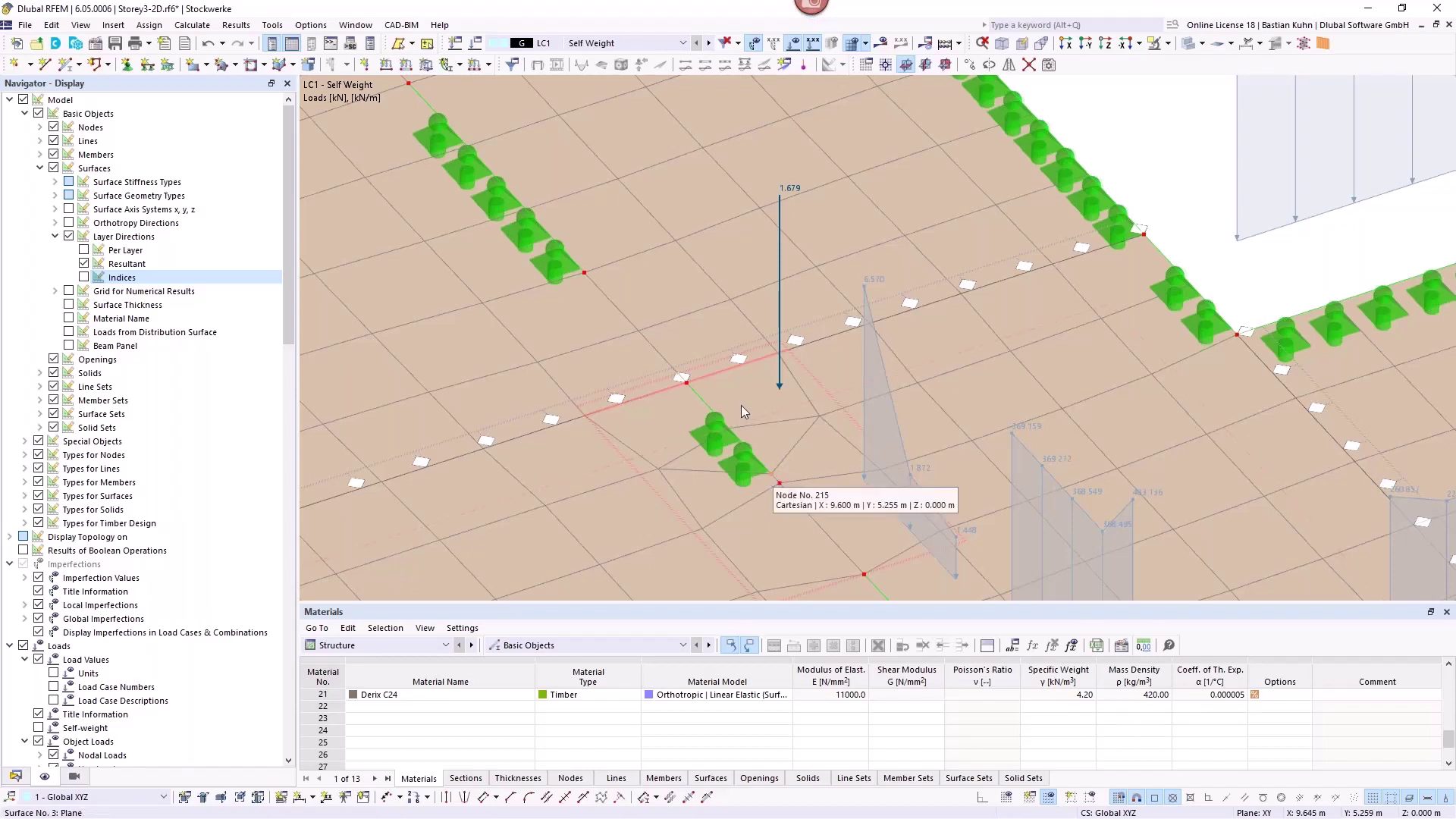
# Step: Review the settings of the rectangular surface results adjustment around the line support's end node near the recess
pyautogui.moveTo(781, 363)
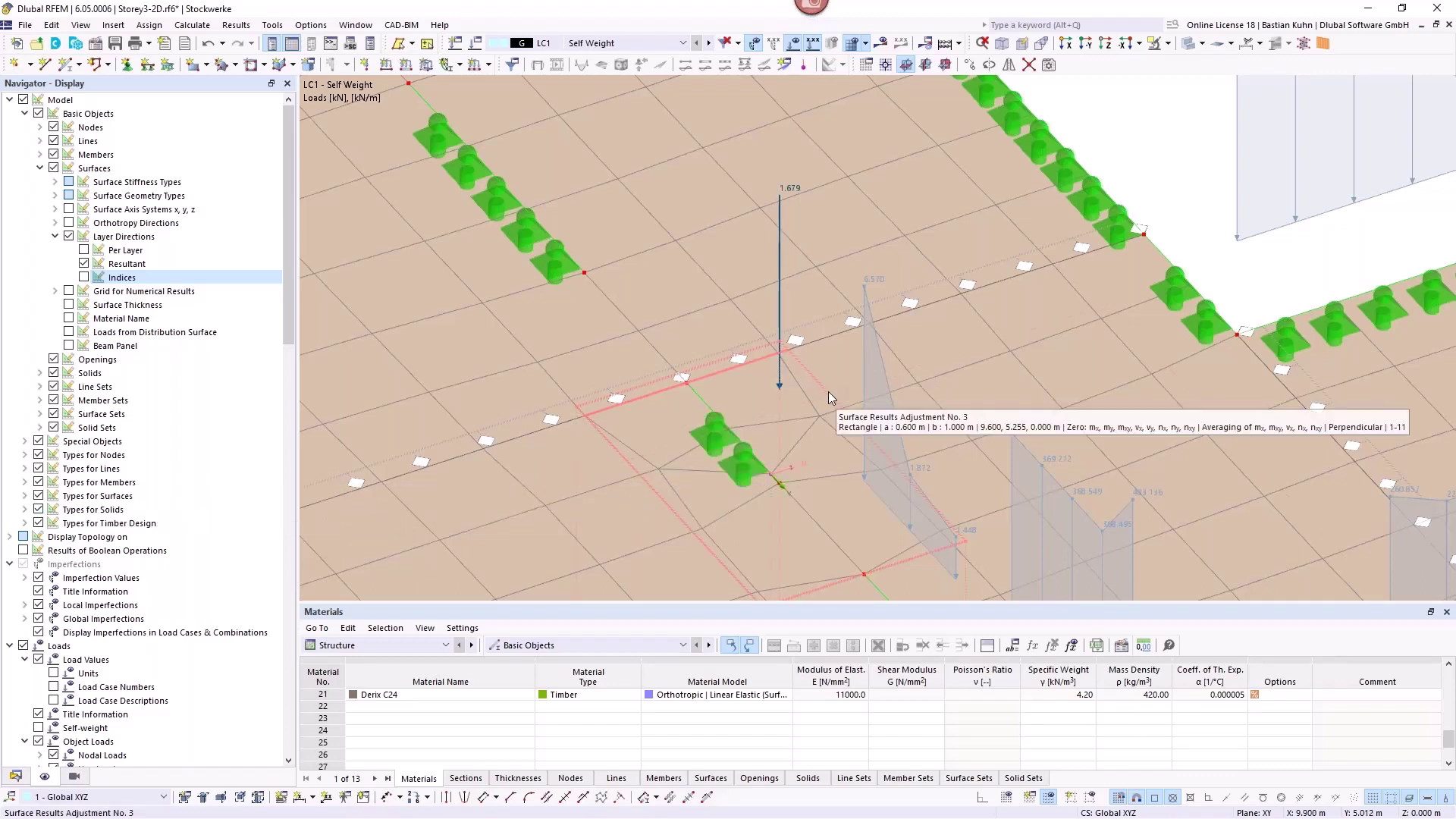
pyautogui.doubleClick(828, 391)
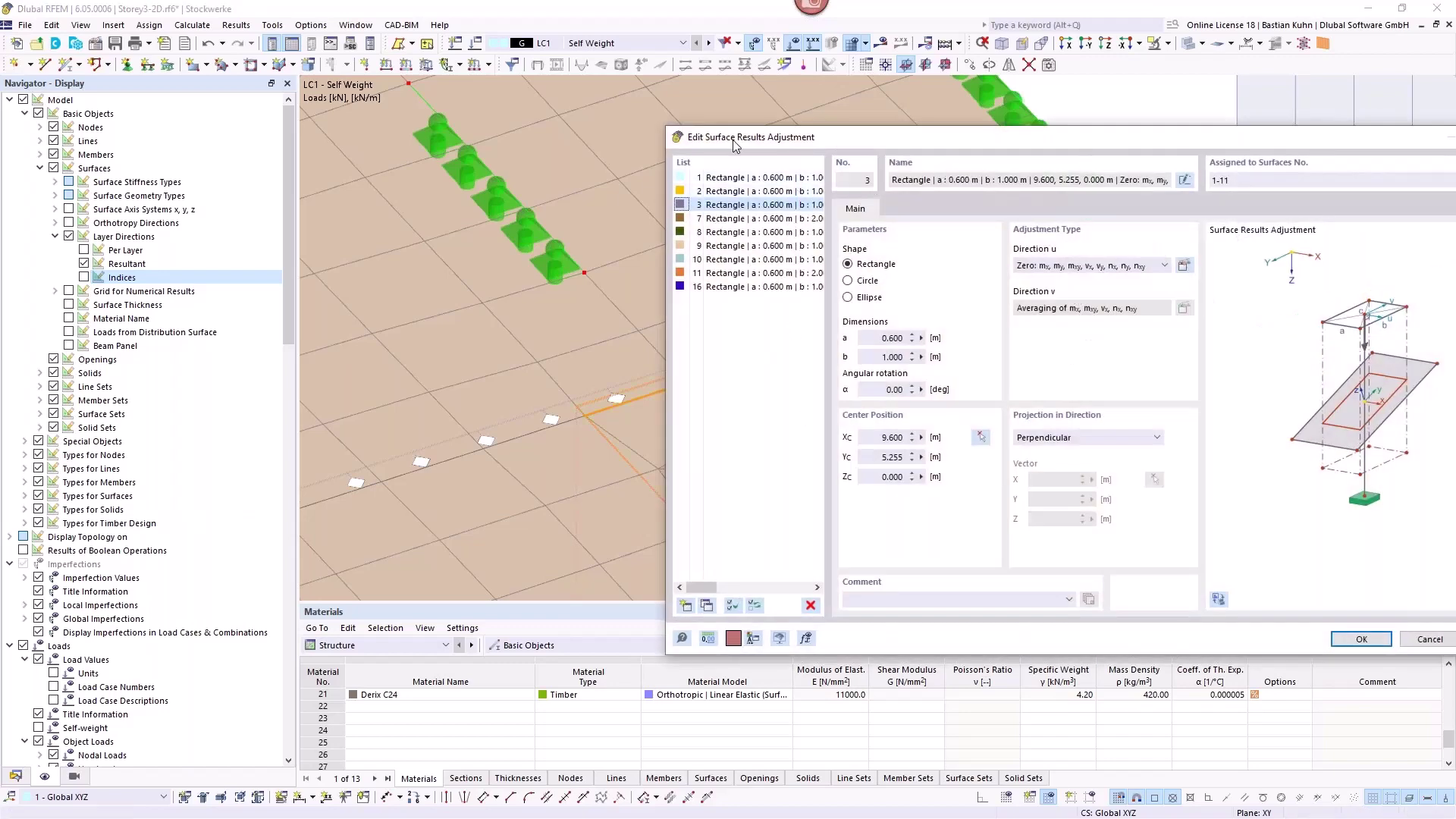
pyautogui.moveTo(1108, 144); pyautogui.dragTo(702, 138)
pyautogui.click(1111, 139)
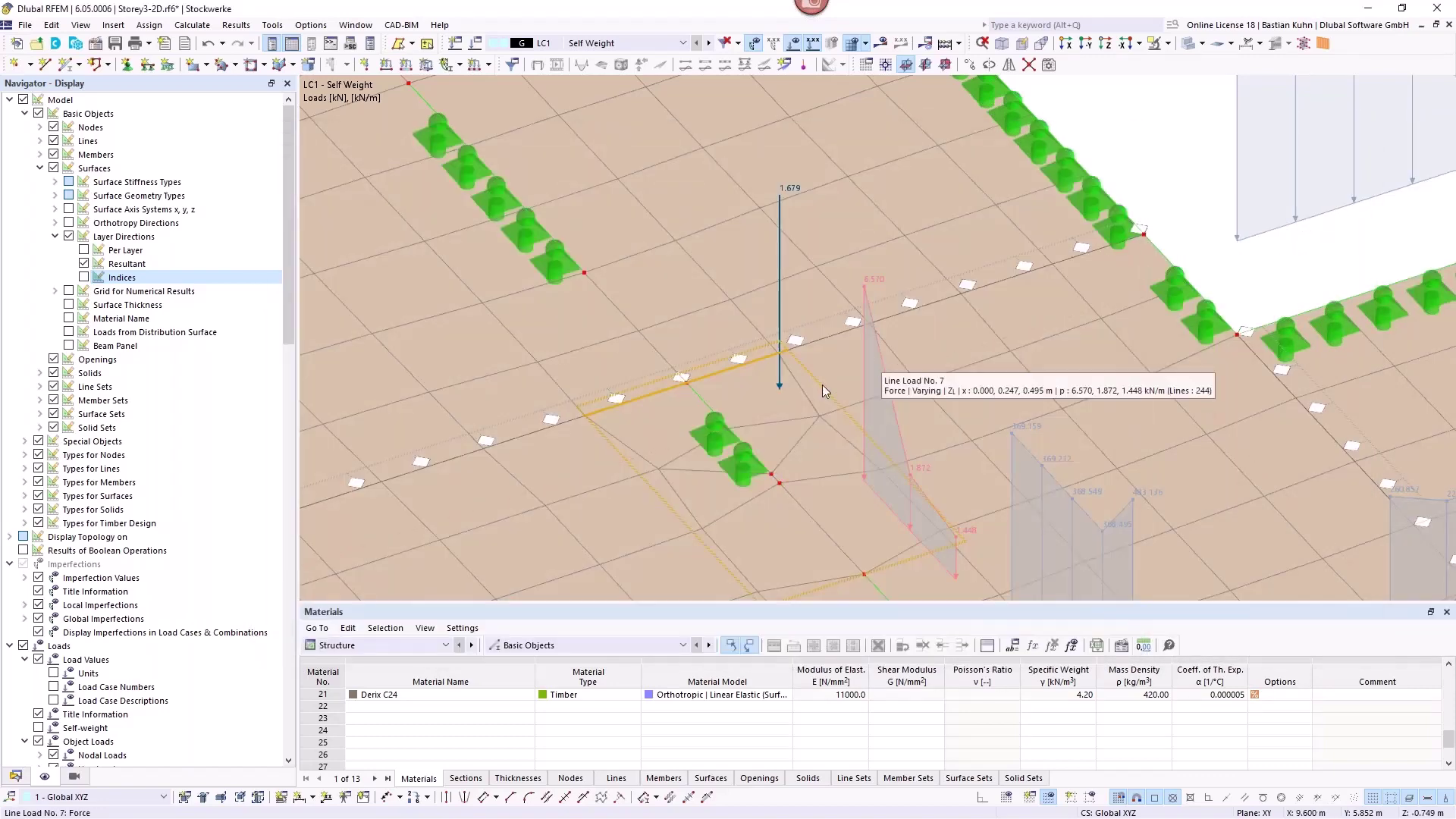
# Step: Examine the imported loads along the recess and the surface results adjustment at the nodal load on its opposite side
pyautogui.scroll(-2, 1103, 191)
pyautogui.scroll(-2, 1103, 191)
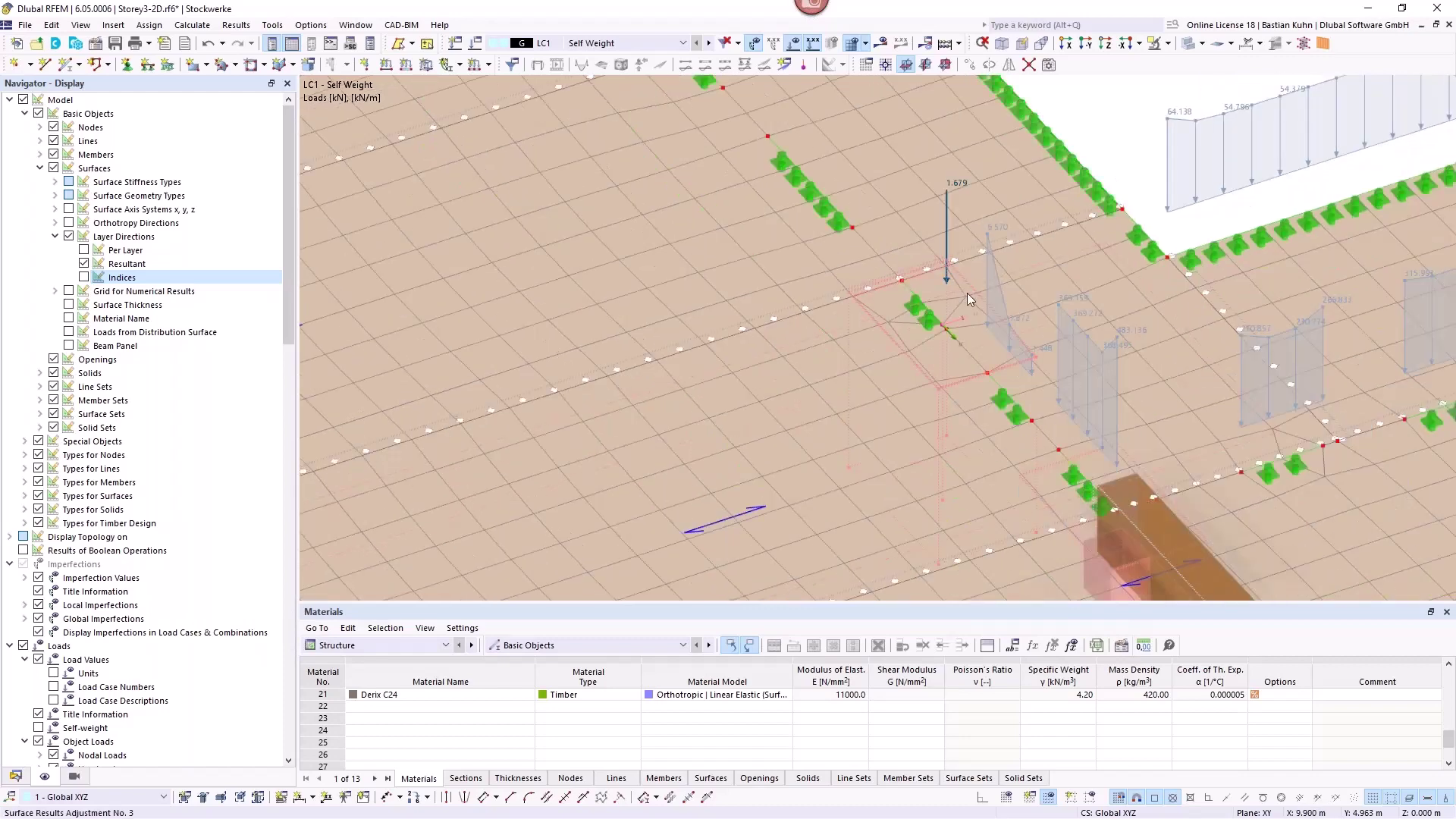
pyautogui.scroll(-4, 1030, 294)
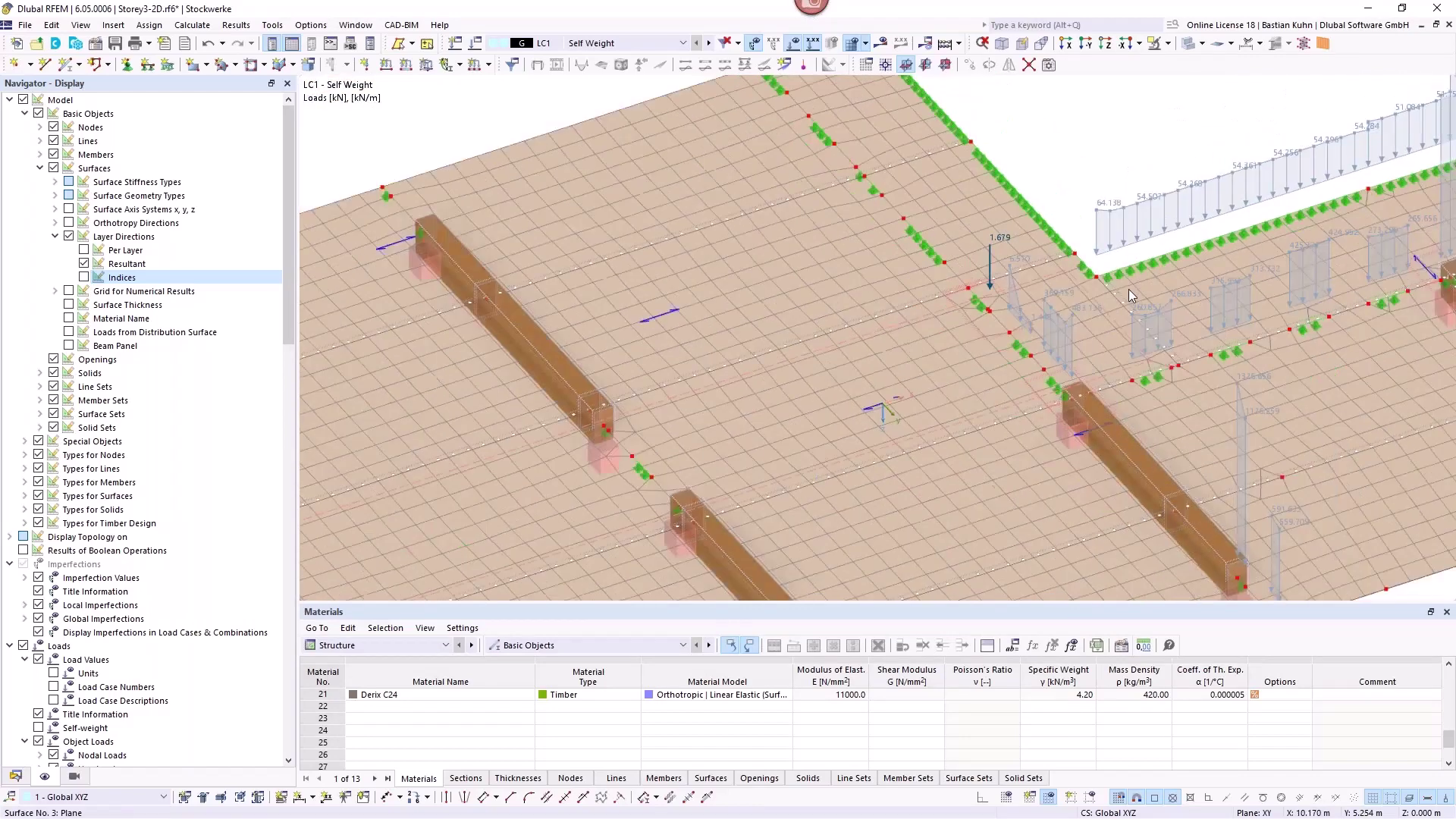
pyautogui.scroll(-1, 880, 339)
pyautogui.scroll(2, 1259, 186)
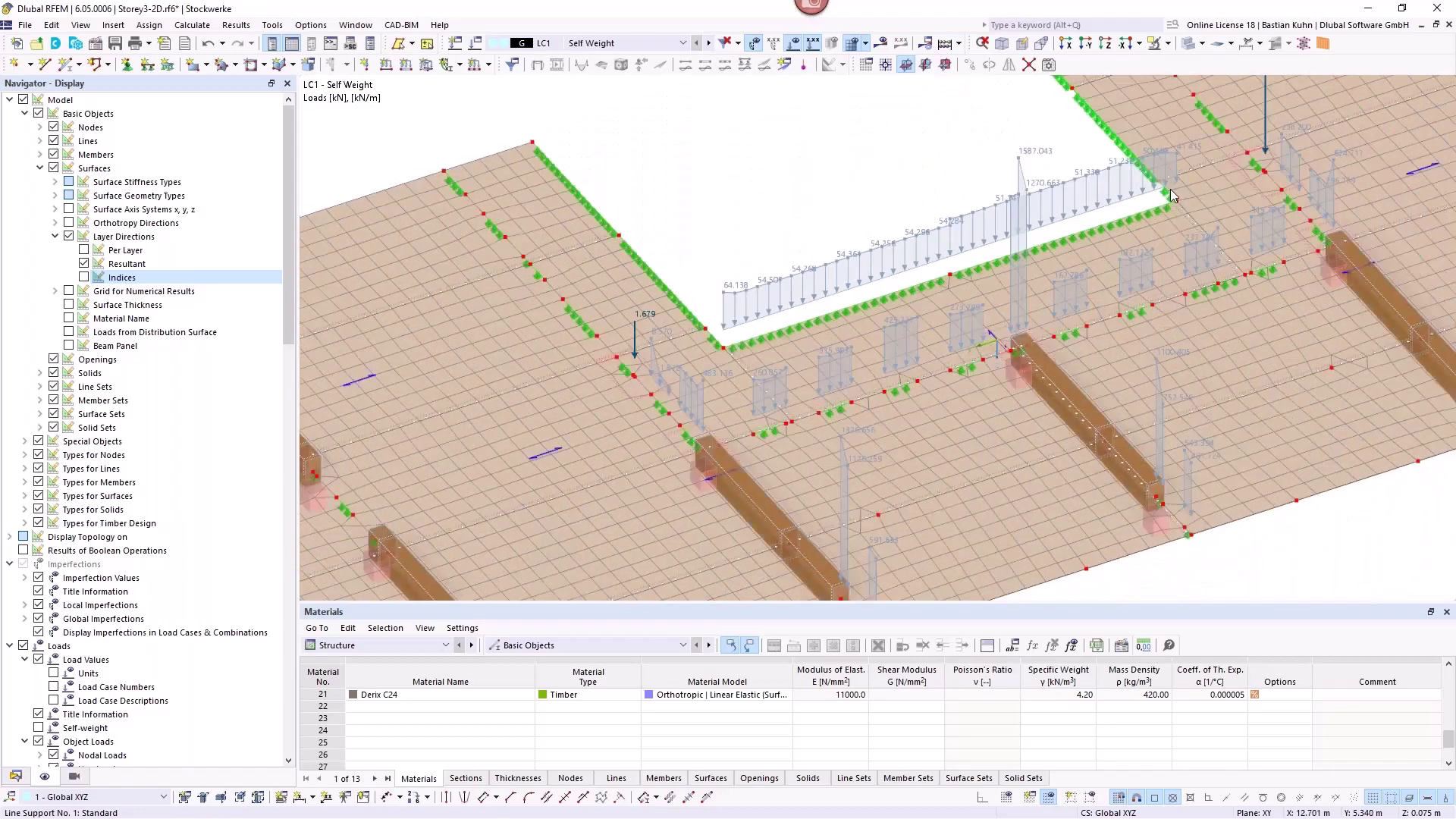
pyautogui.scroll(1, 1259, 186)
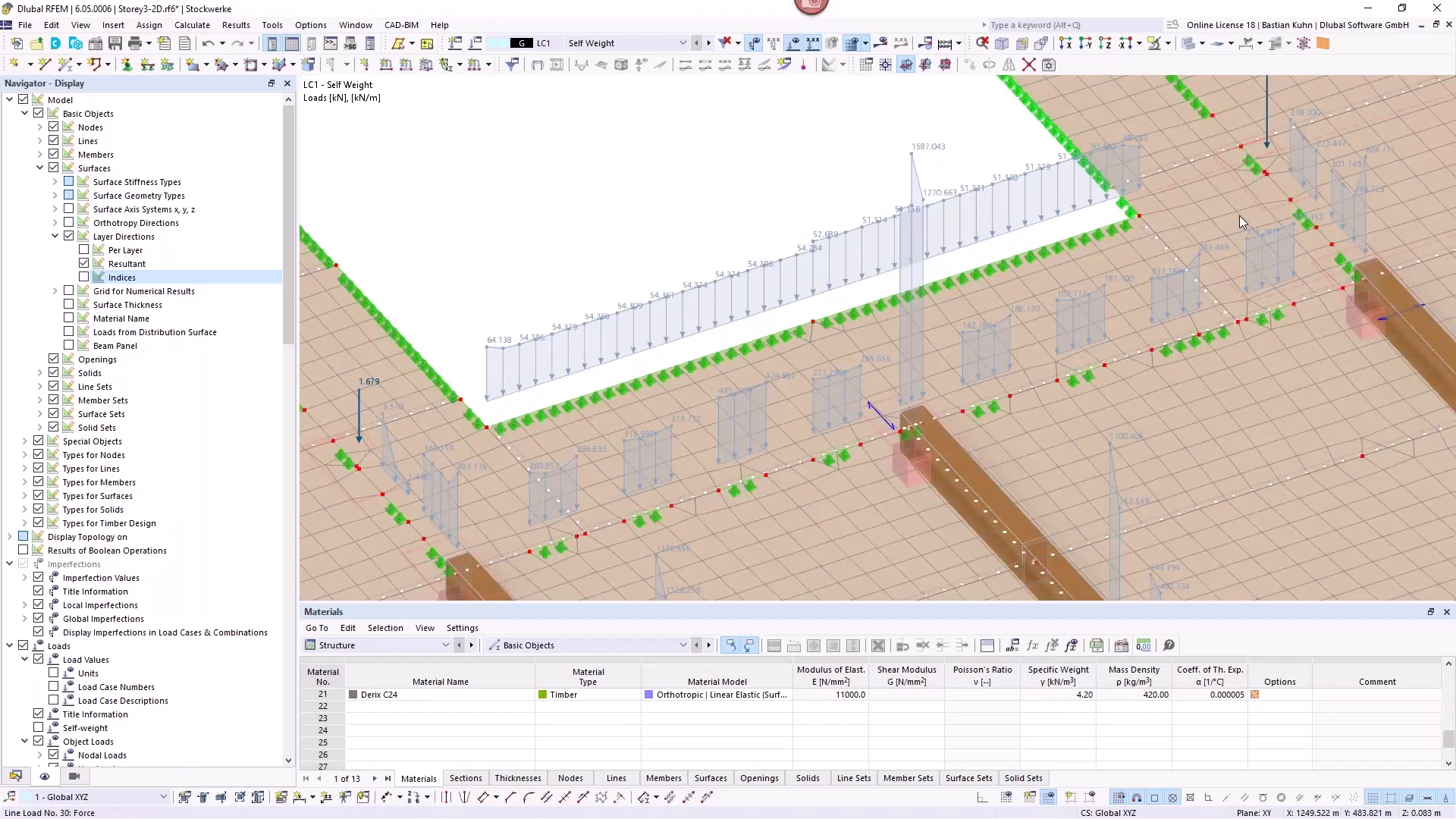
pyautogui.moveTo(1268, 175)
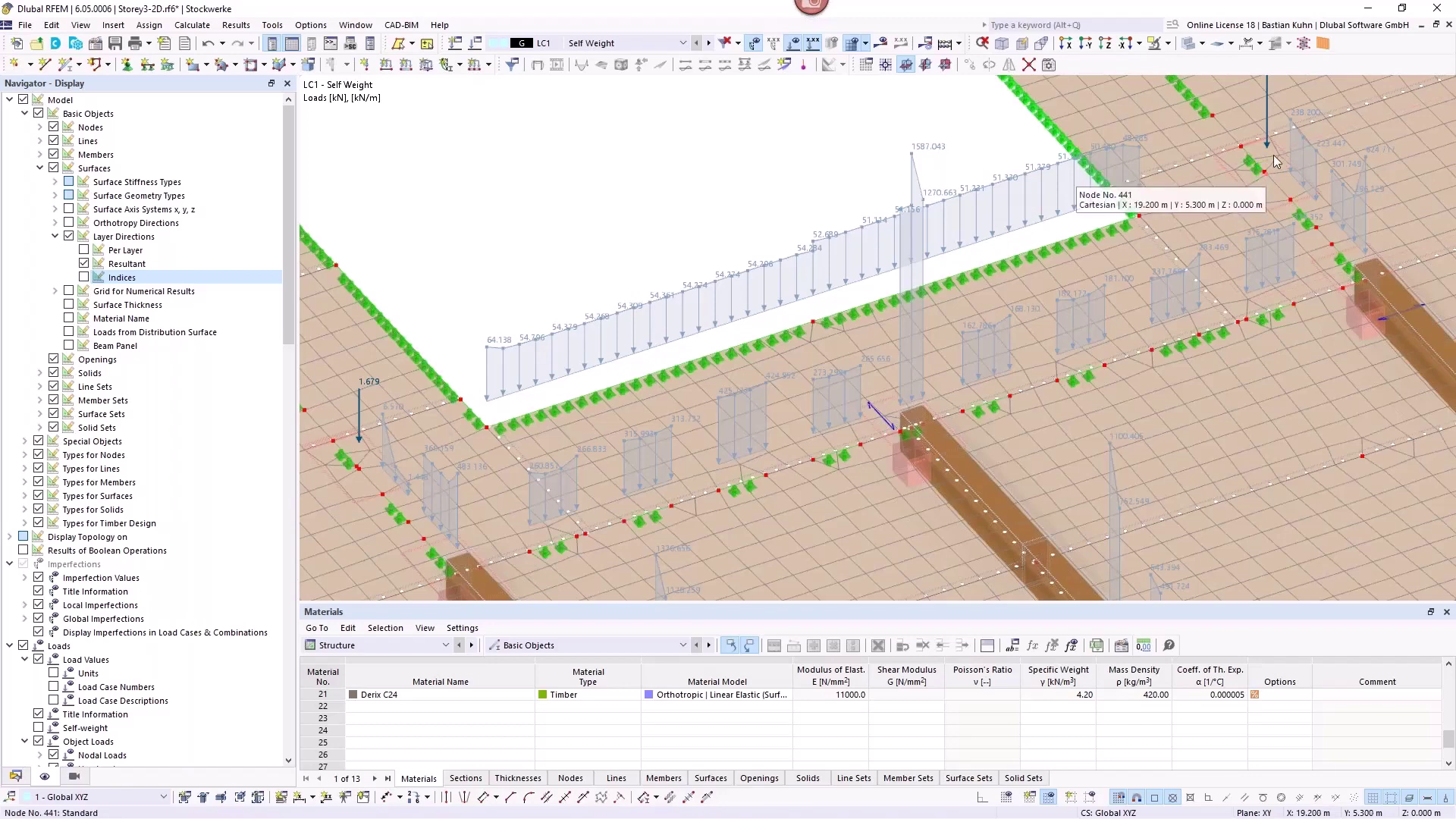
pyautogui.moveTo(1277, 148)
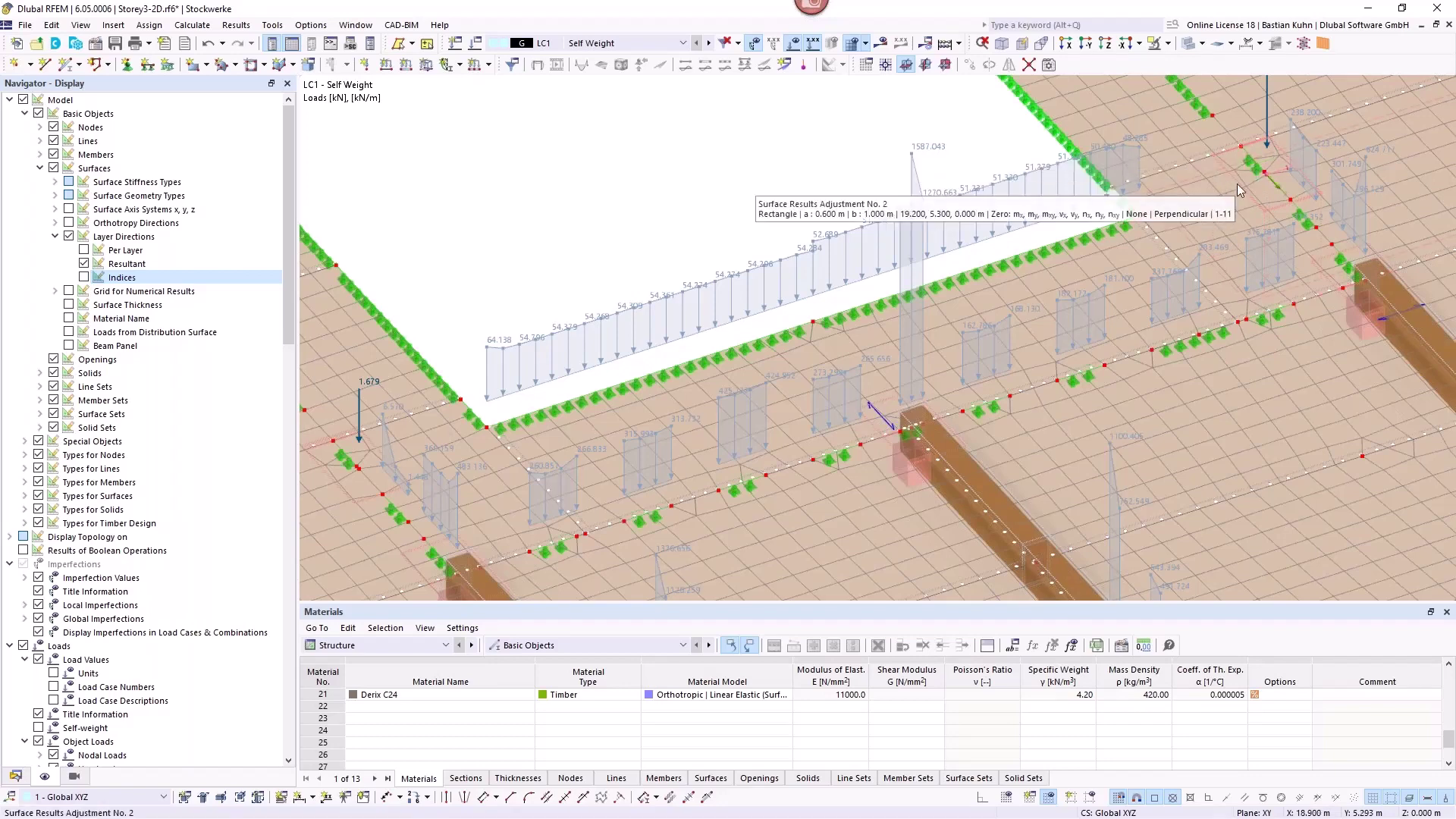
pyautogui.scroll(-2, 1190, 261)
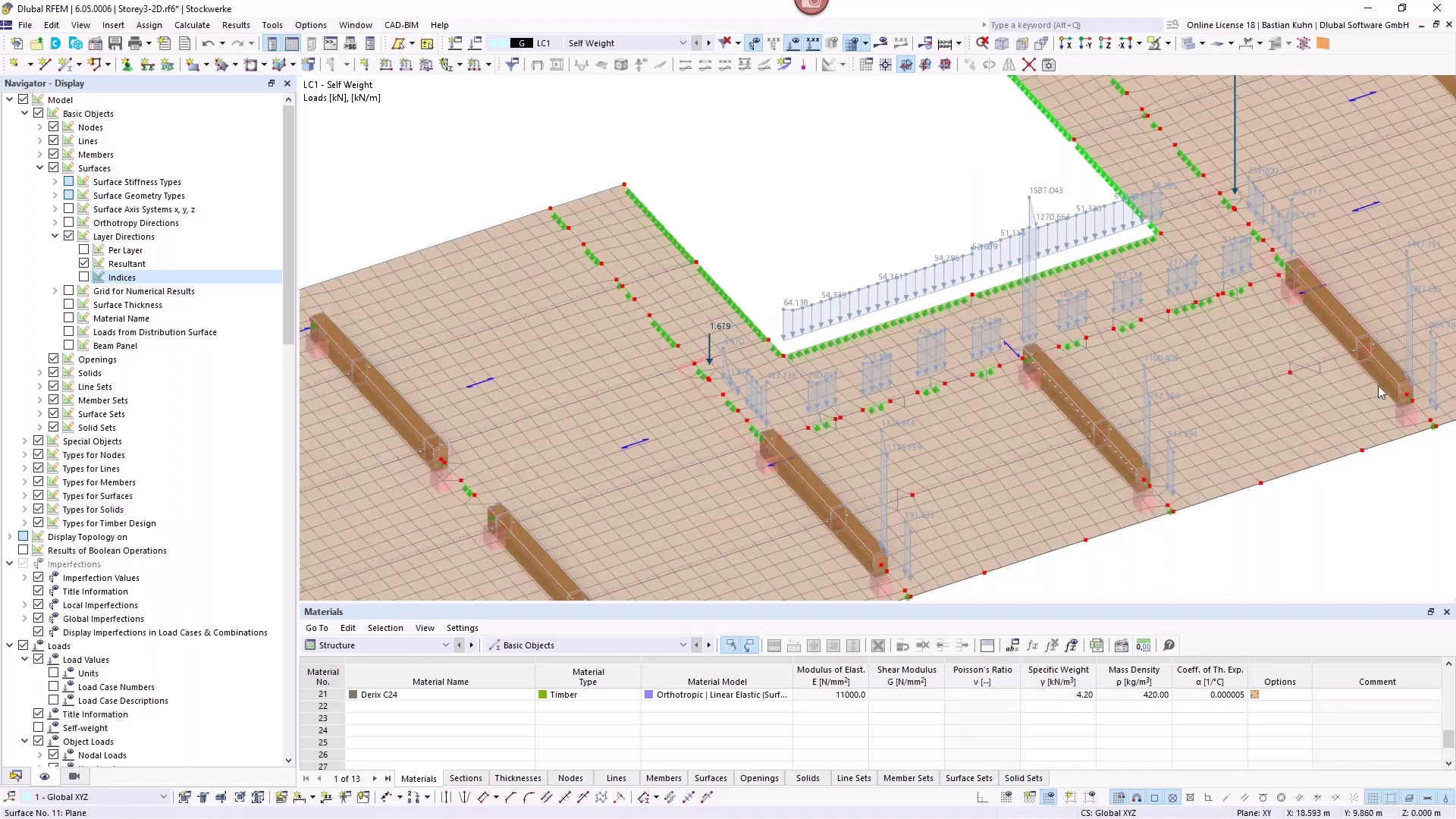
# Step: Bring the whole floor into view and hide the load display
pyautogui.moveTo(1378, 385)
pyautogui.scroll(-2, 918, 369)
pyautogui.scroll(-3, 917, 369)
pyautogui.moveTo(918, 369); pyautogui.dragTo(848, 231, button='middle')
pyautogui.click(792, 42)
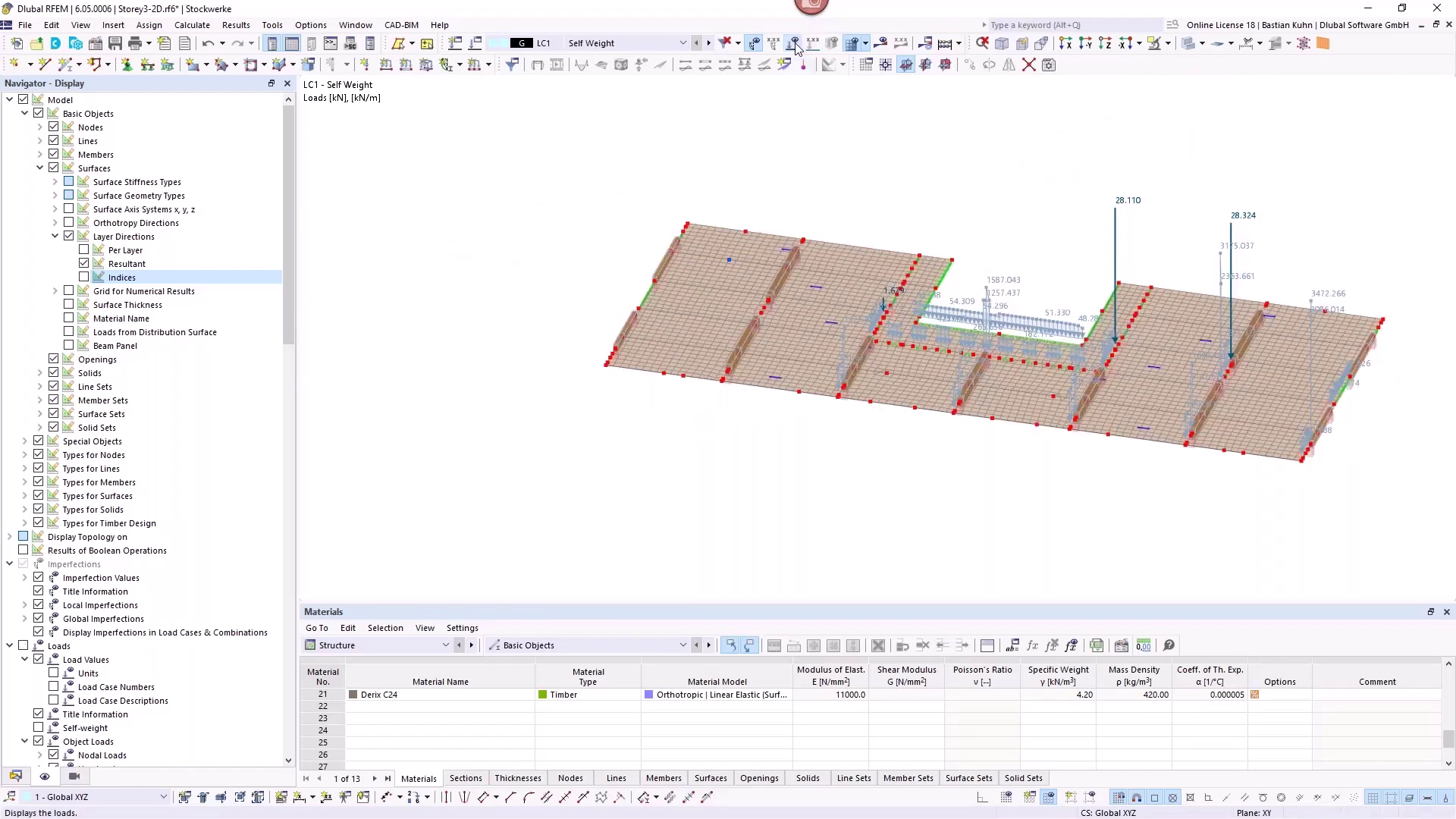
# Step: Open the continuous member set of the beam spanning members 5-7 and review its main properties and assigned design types
pyautogui.scroll(3, 974, 279)
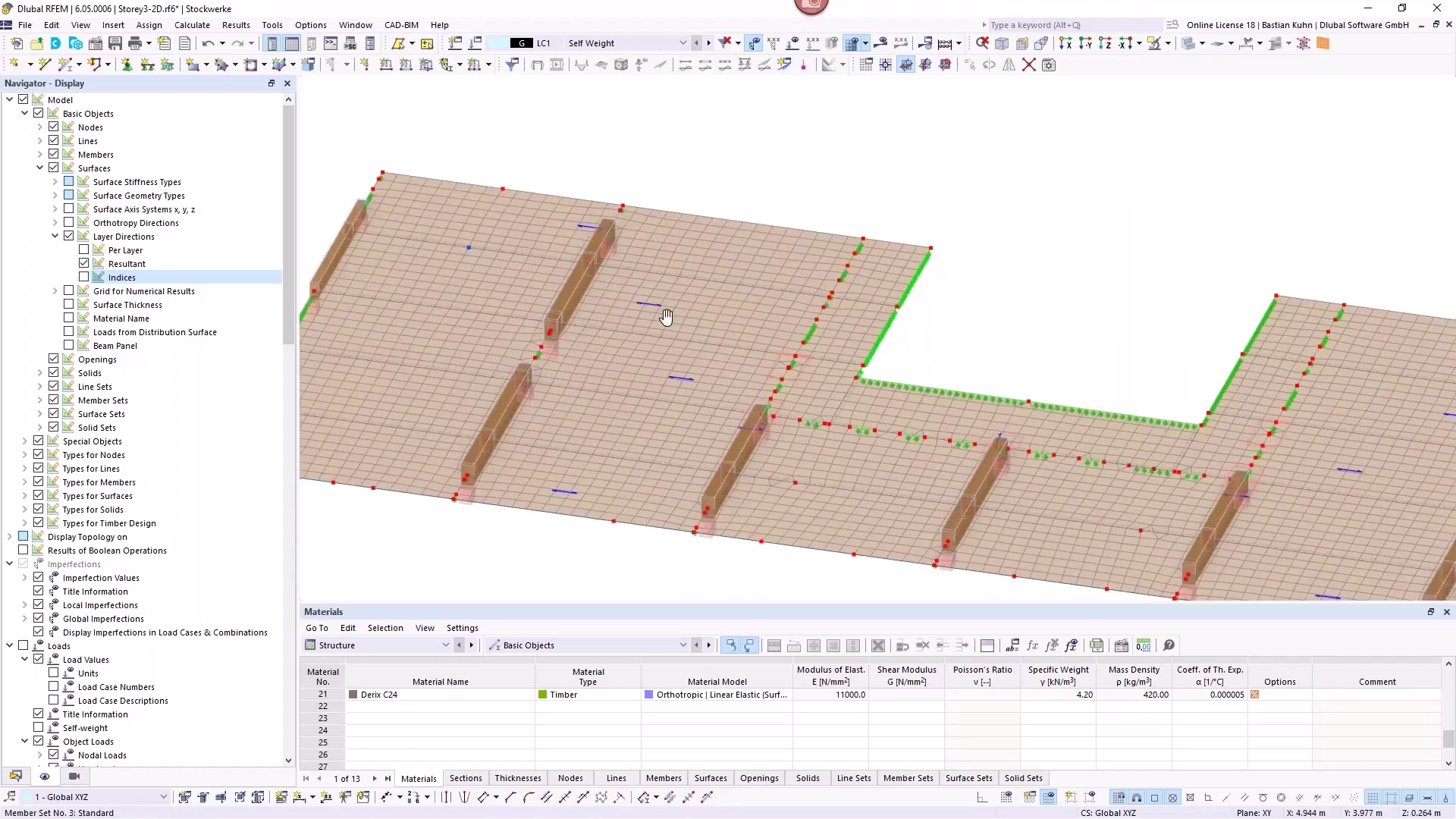
pyautogui.keyDown('ctrl'); pyautogui.moveTo(665, 317); pyautogui.dragTo(921, 318, button='middle'); pyautogui.keyUp('ctrl')
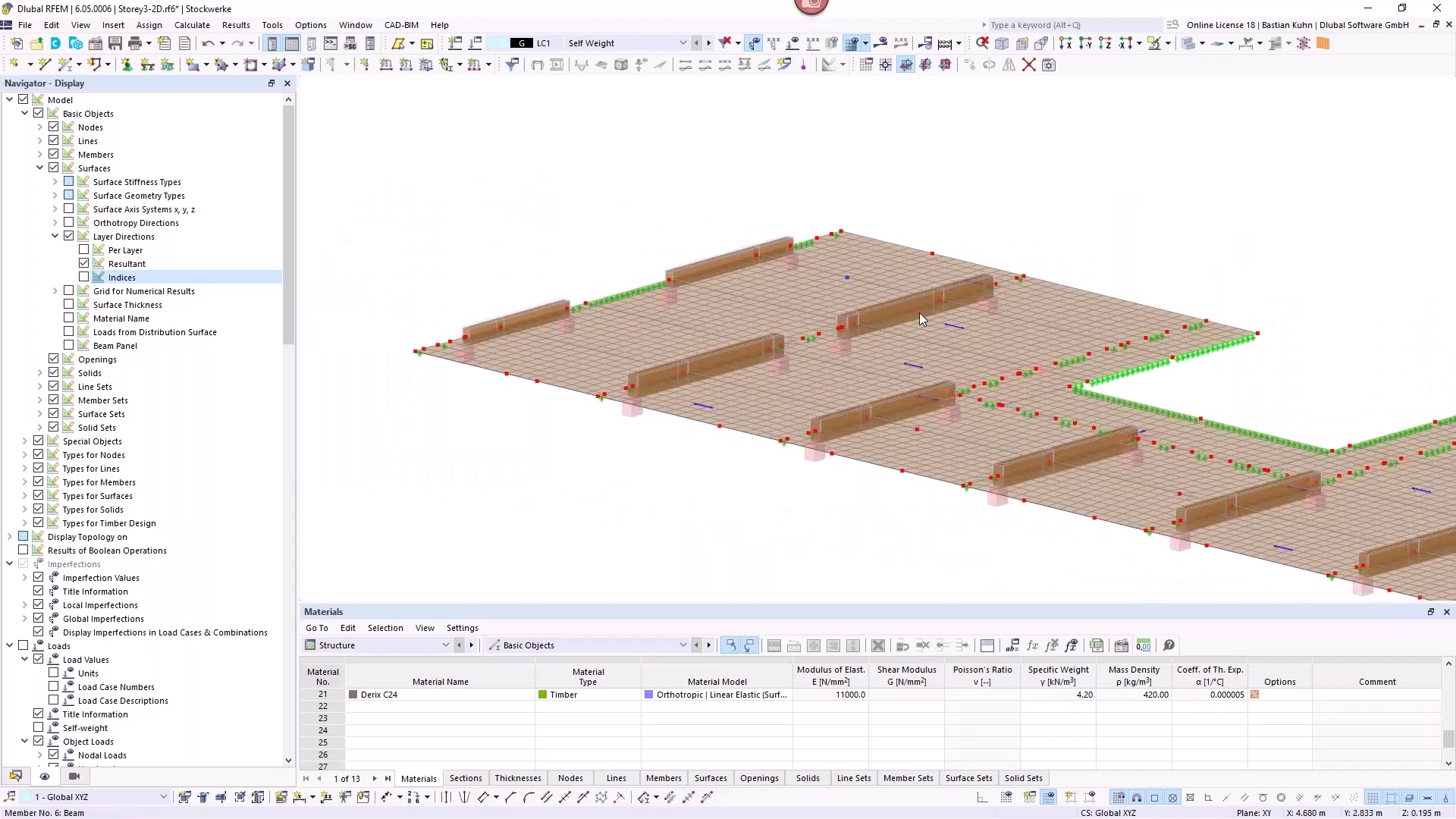
pyautogui.scroll(5, 919, 312)
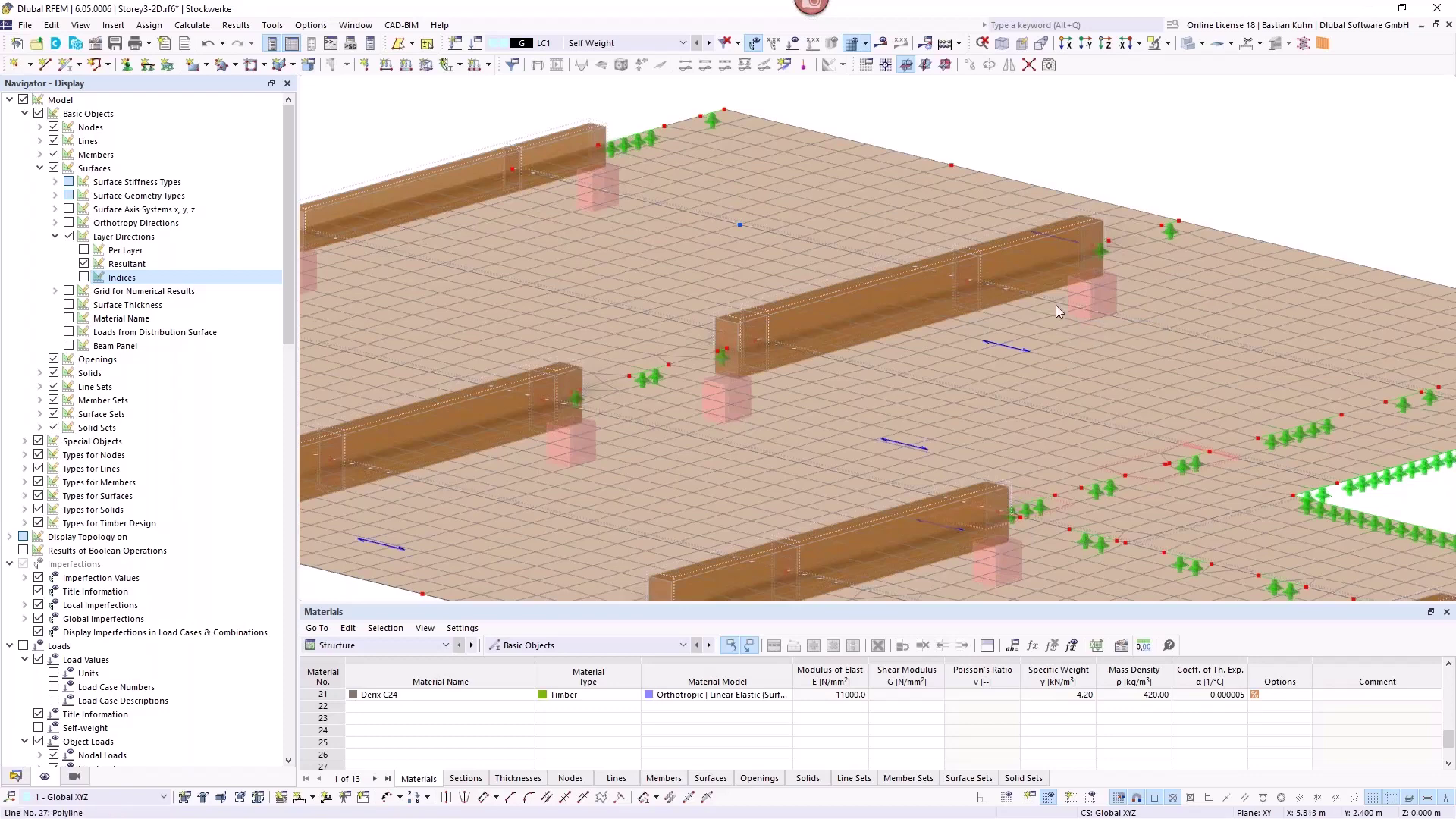
pyautogui.click(1092, 213)
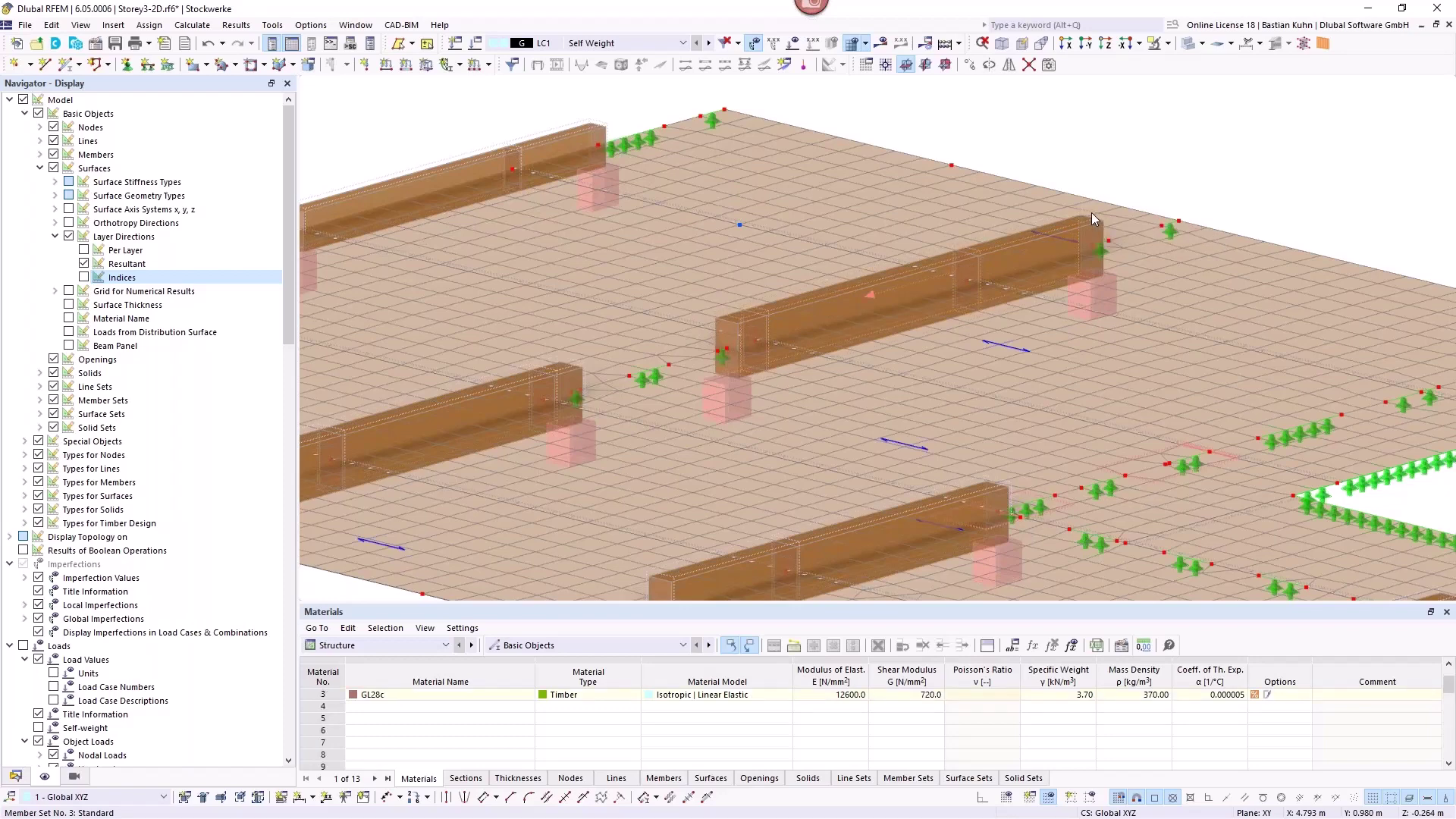
pyautogui.doubleClick(1092, 220)
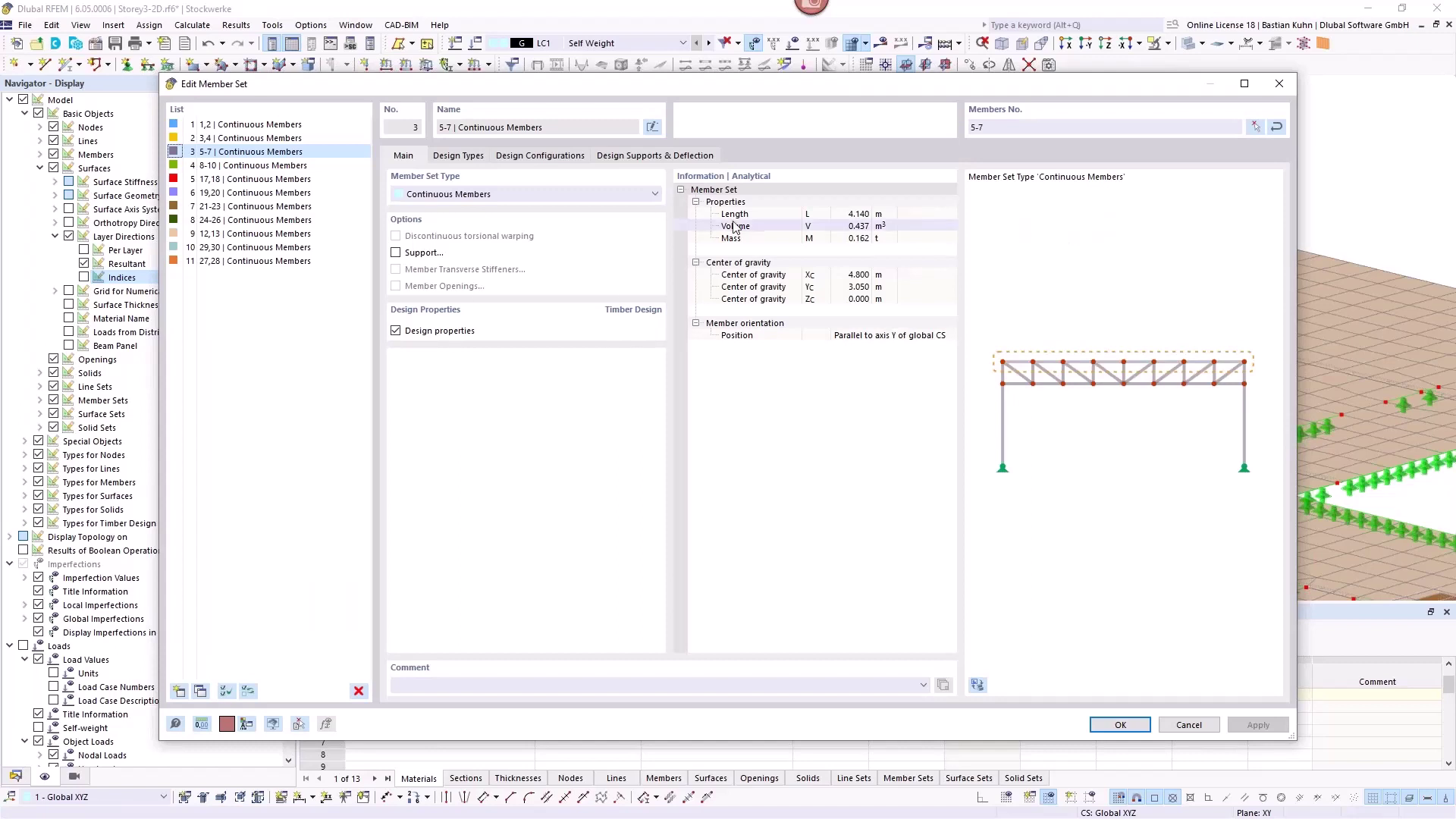
pyautogui.click(460, 156)
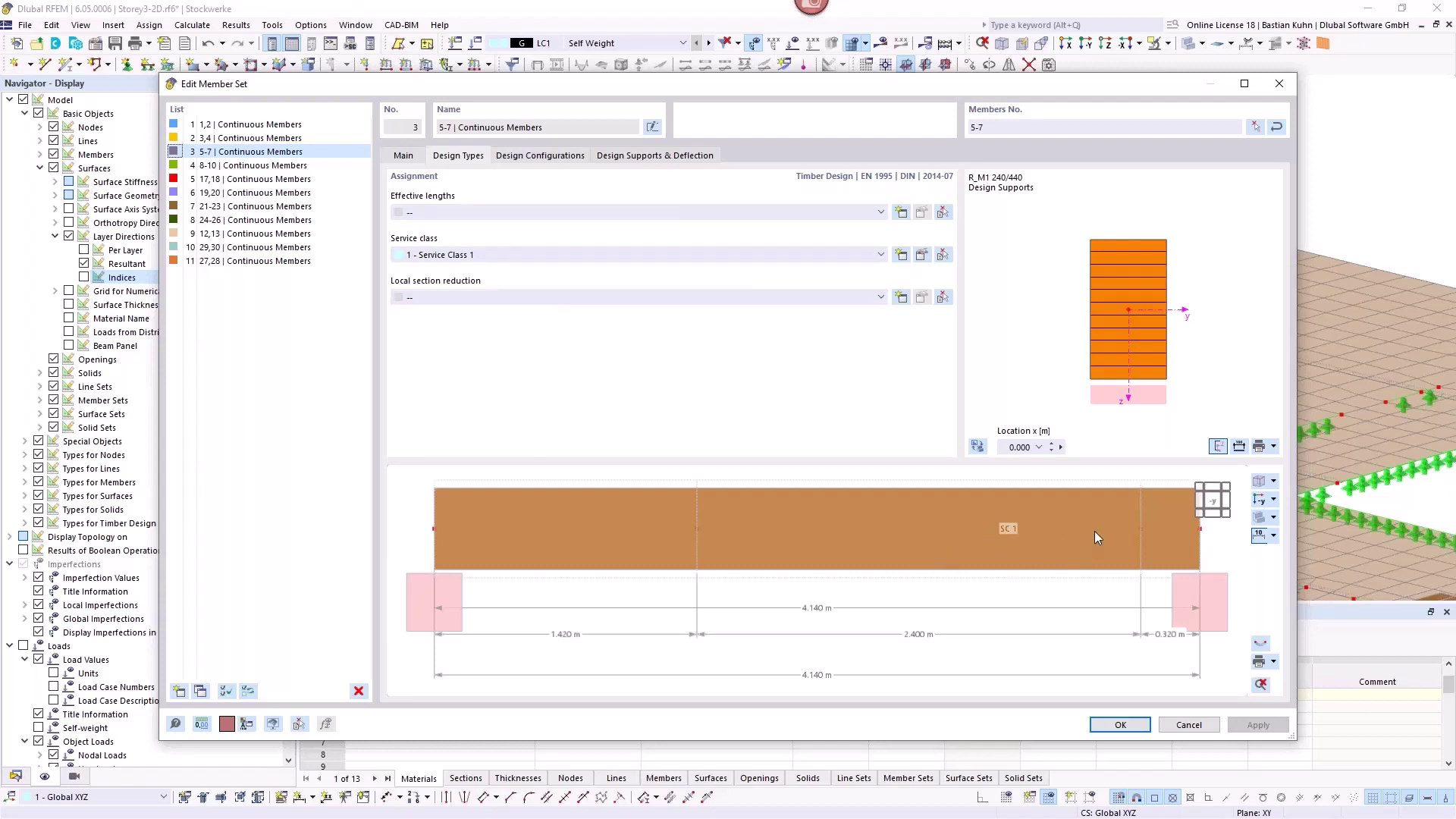
# Step: Review the Standard ultimate configuration for members and surfaces, trying out the members' system strength factor option, and discard the changes
pyautogui.click(544, 154)
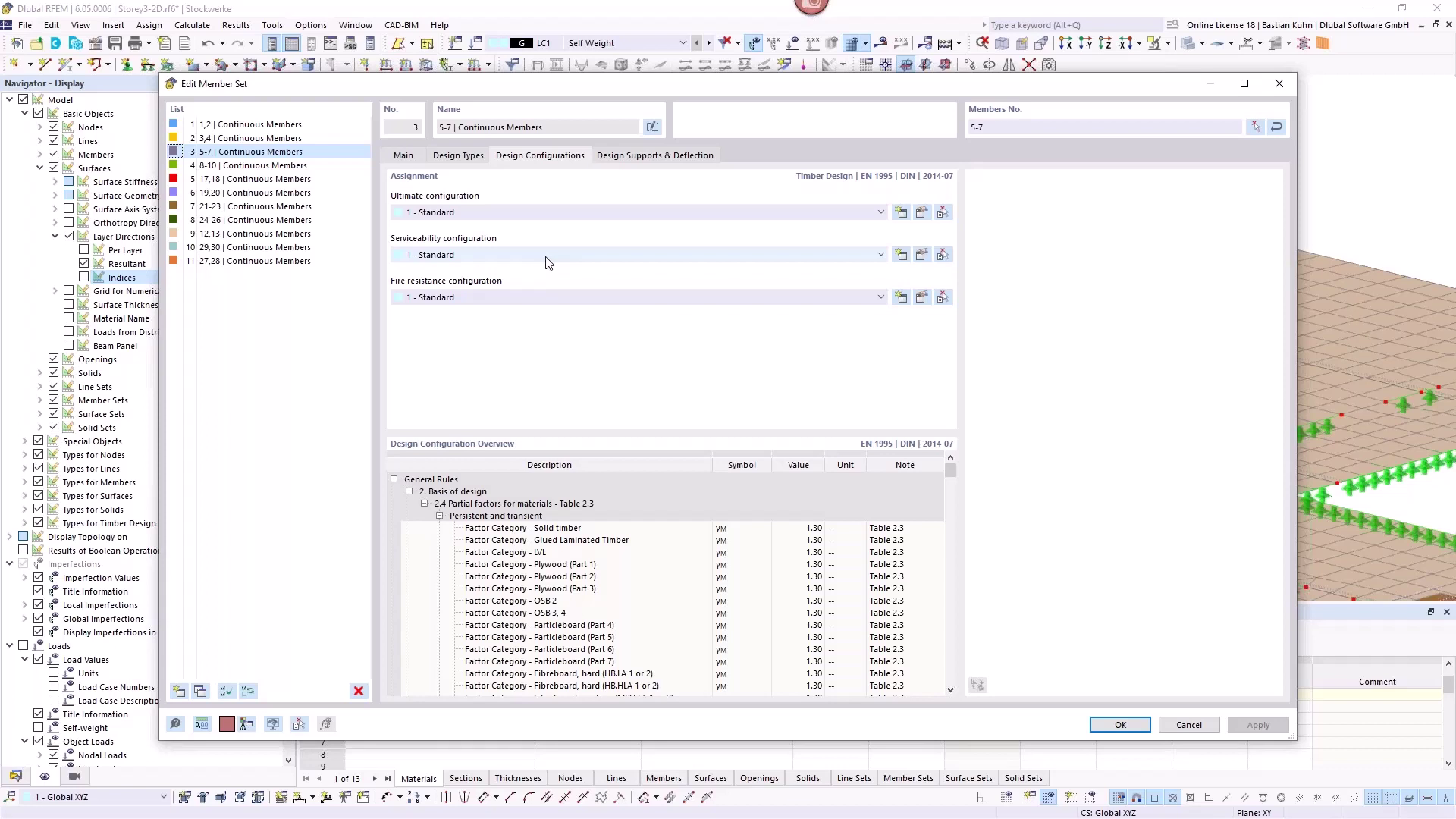
pyautogui.click(922, 215)
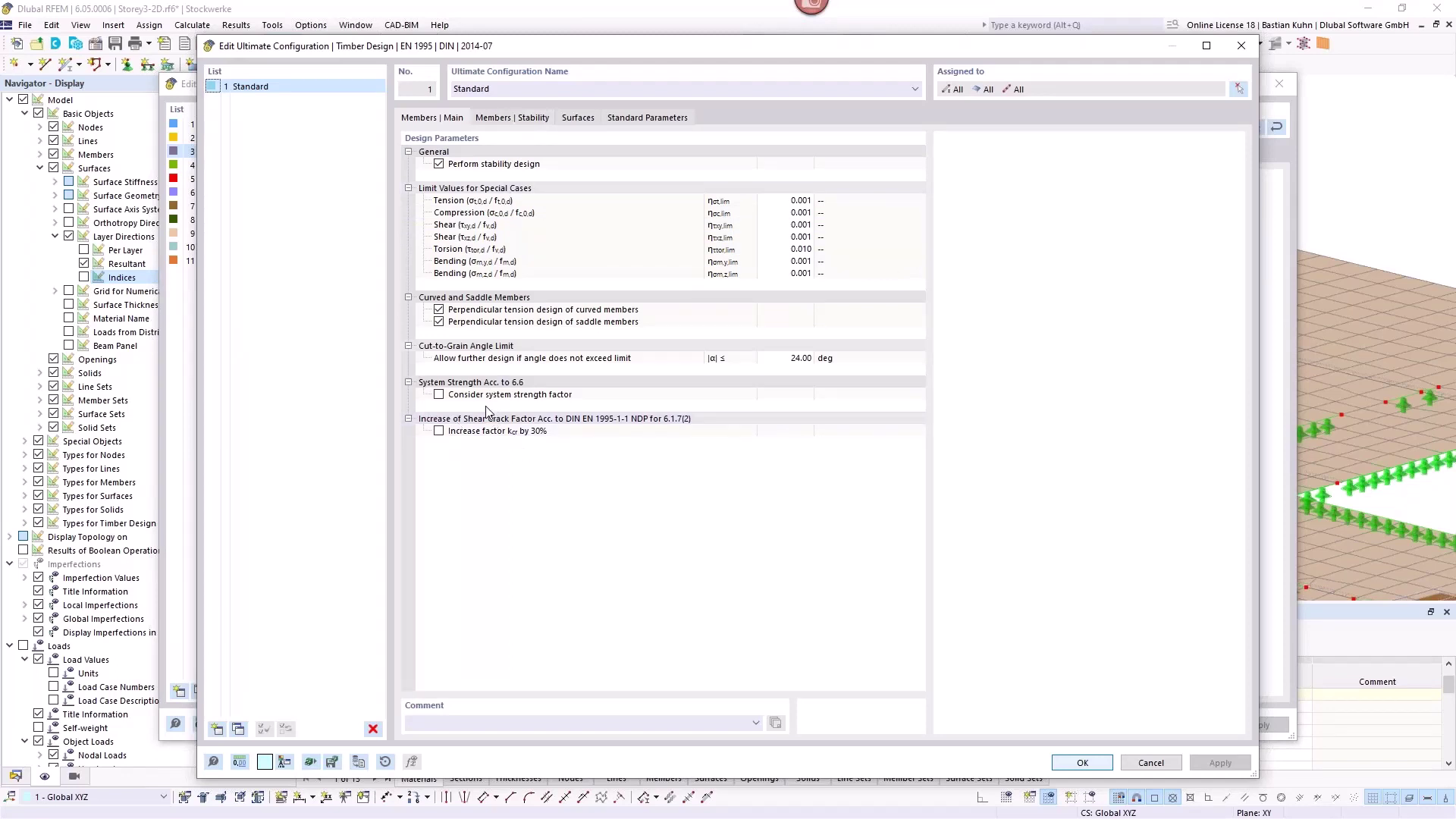
pyautogui.click(439, 394)
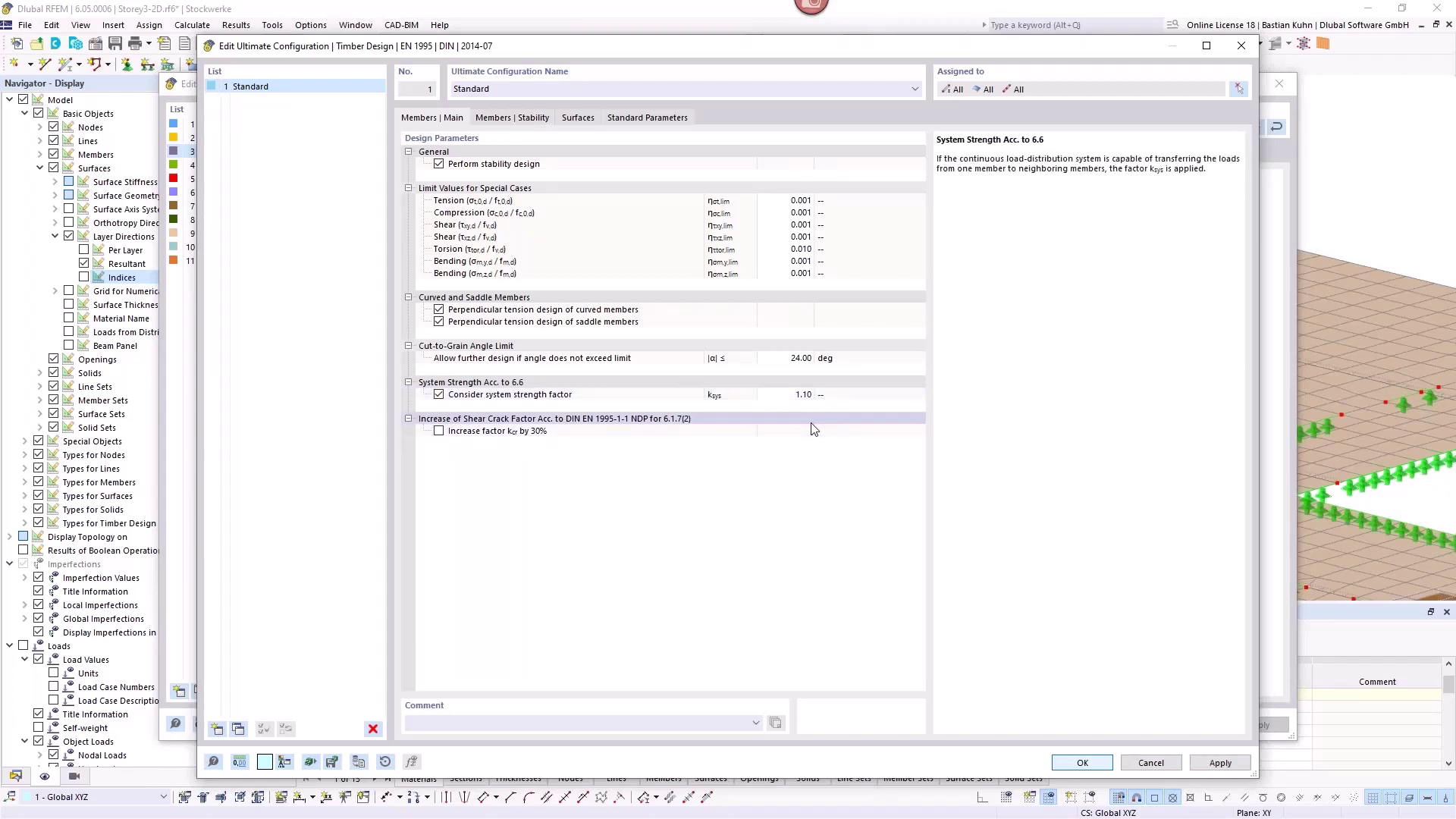
pyautogui.click(439, 395)
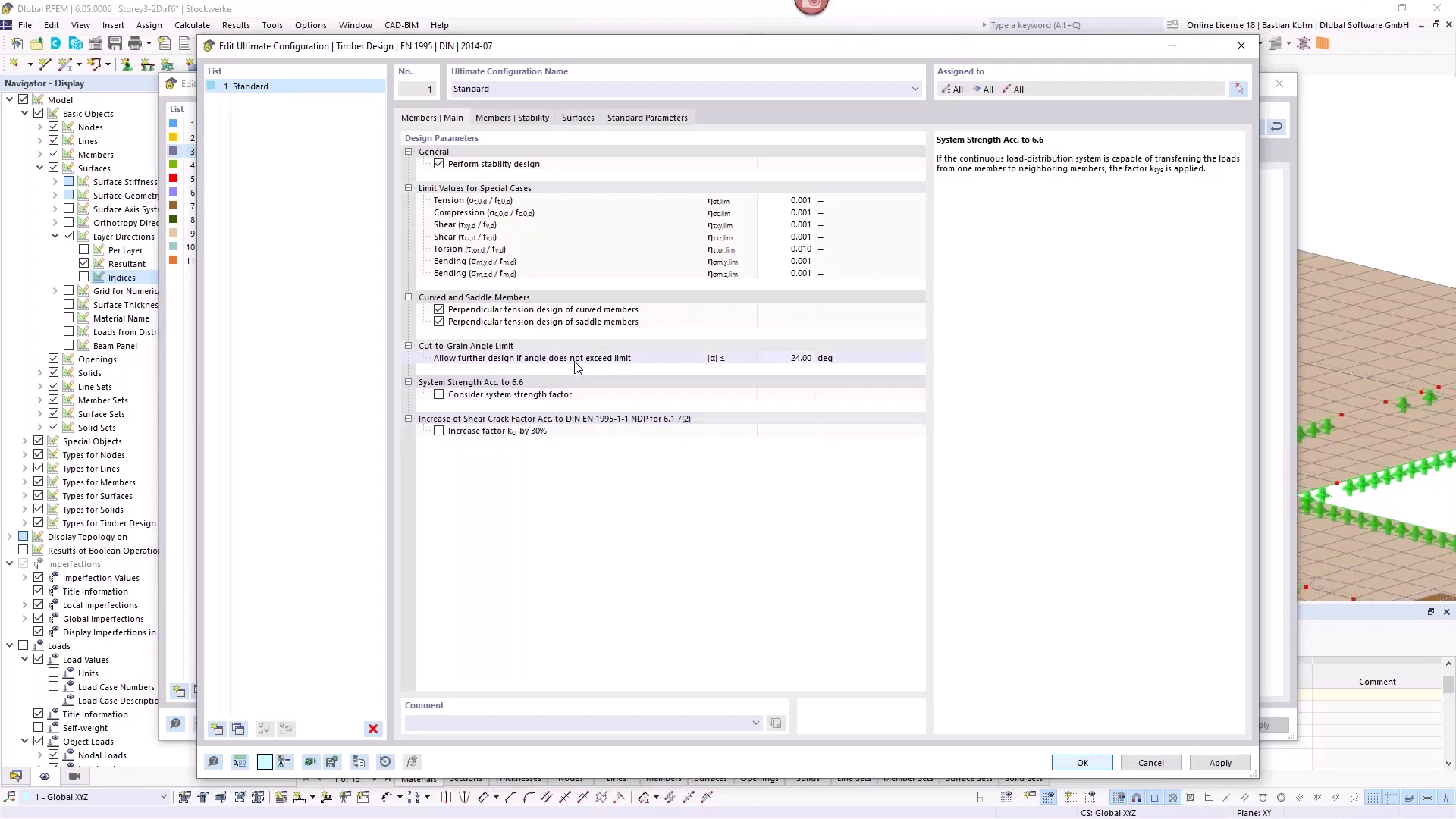
pyautogui.click(578, 120)
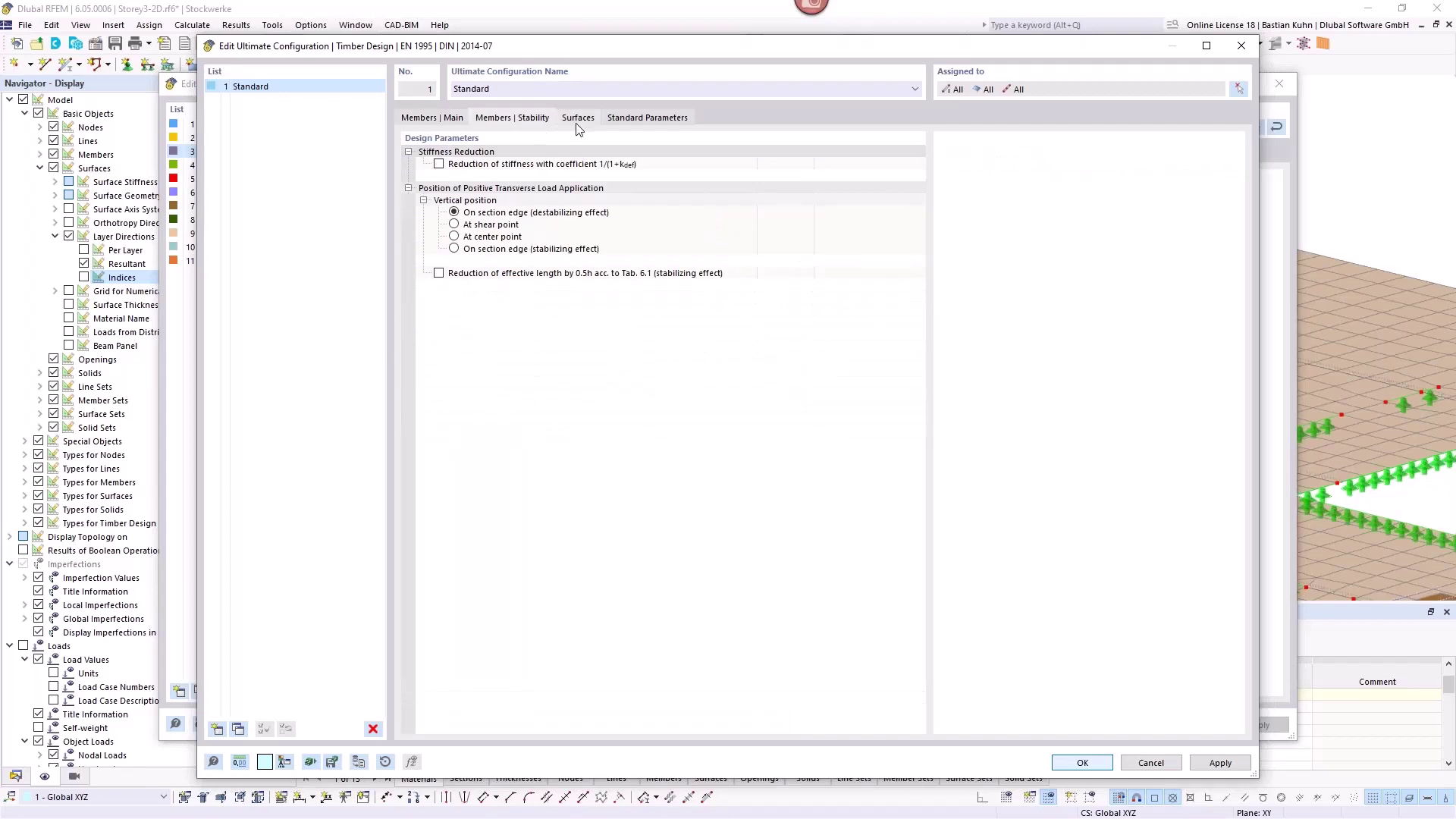
pyautogui.click(578, 121)
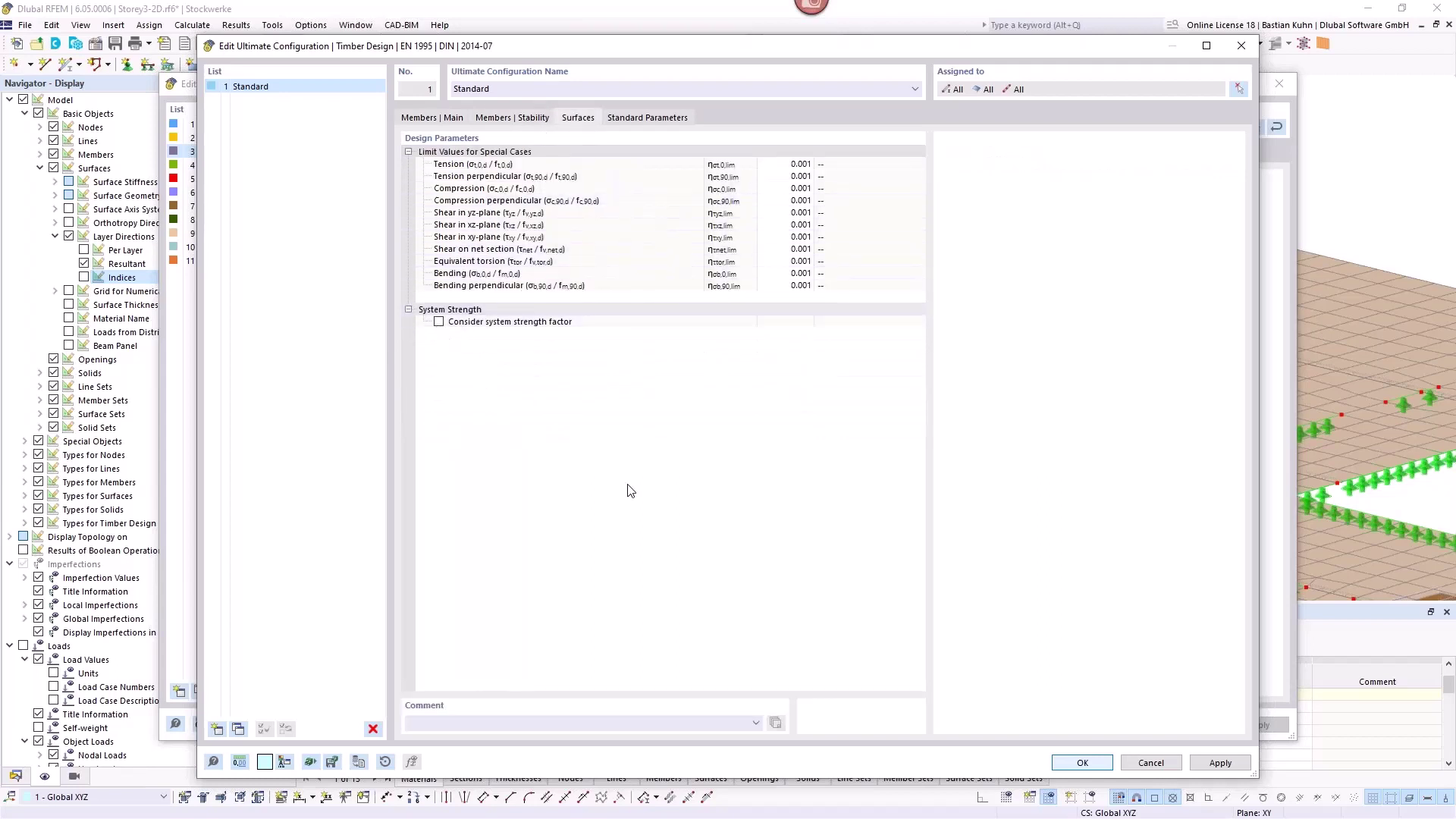
pyautogui.click(1156, 764)
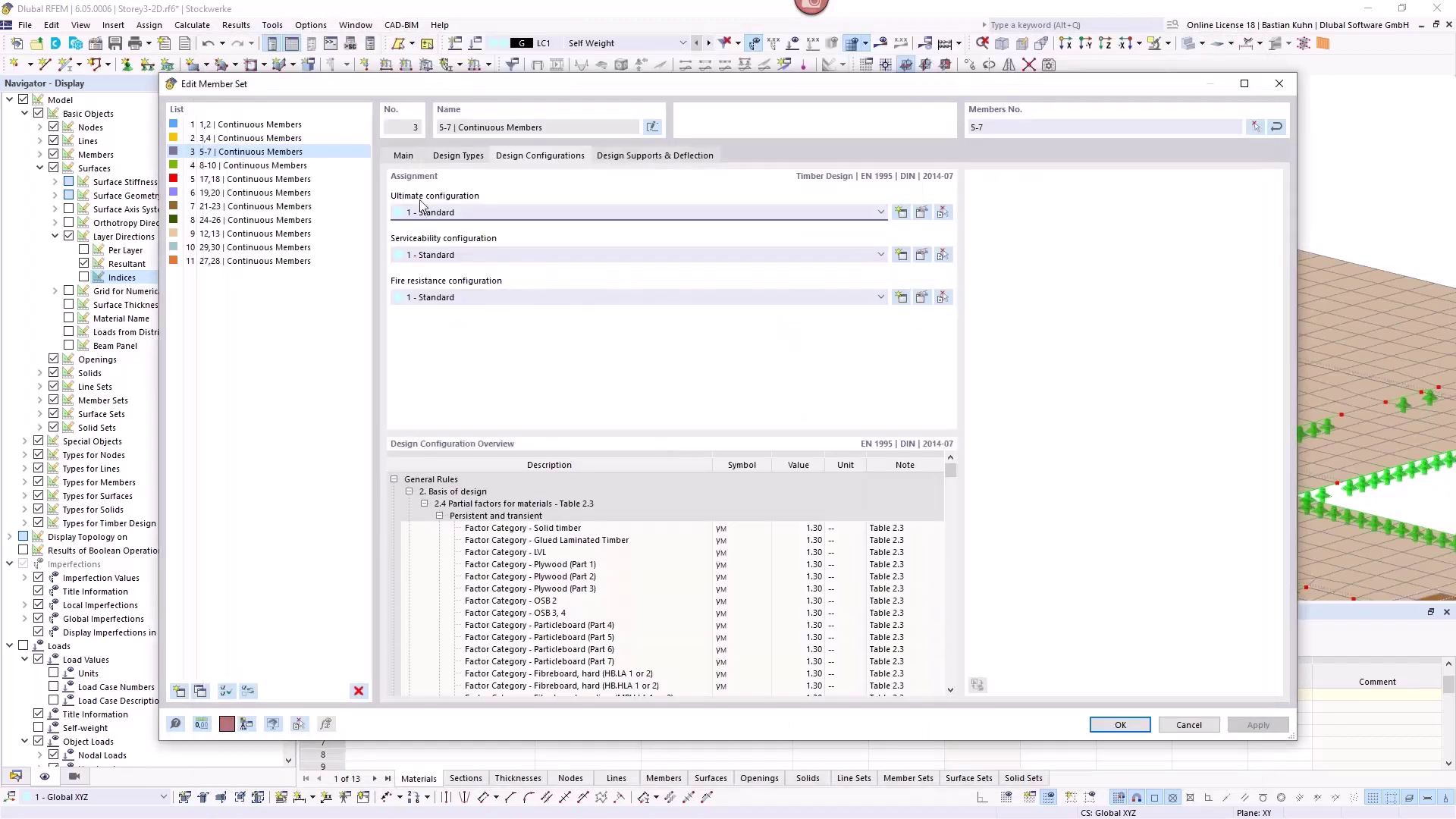
# Step: Review the Standard serviceability limits for members and surfaces and the members' Standard fire resistance configuration
pyautogui.click(923, 256)
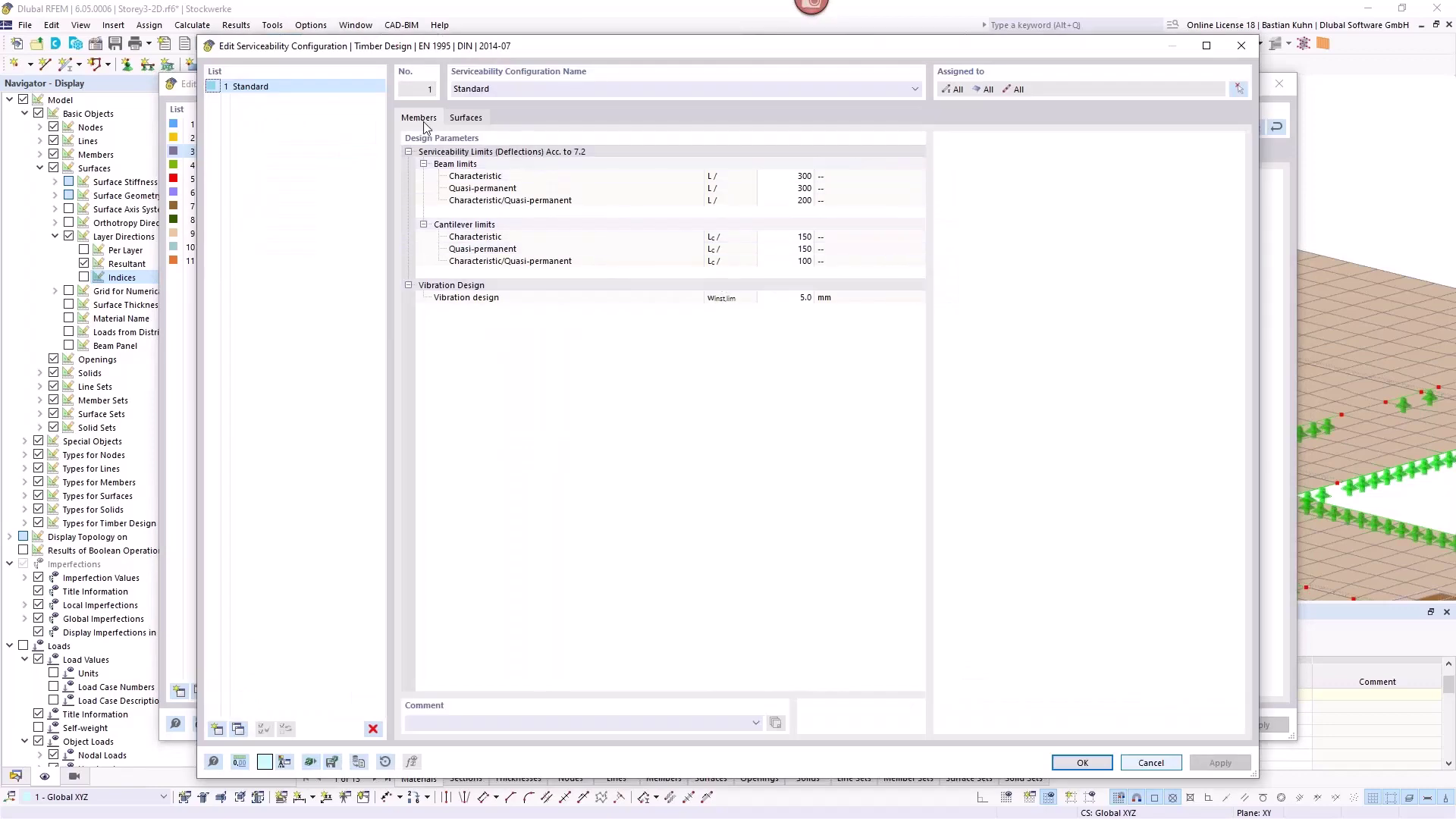
pyautogui.click(462, 117)
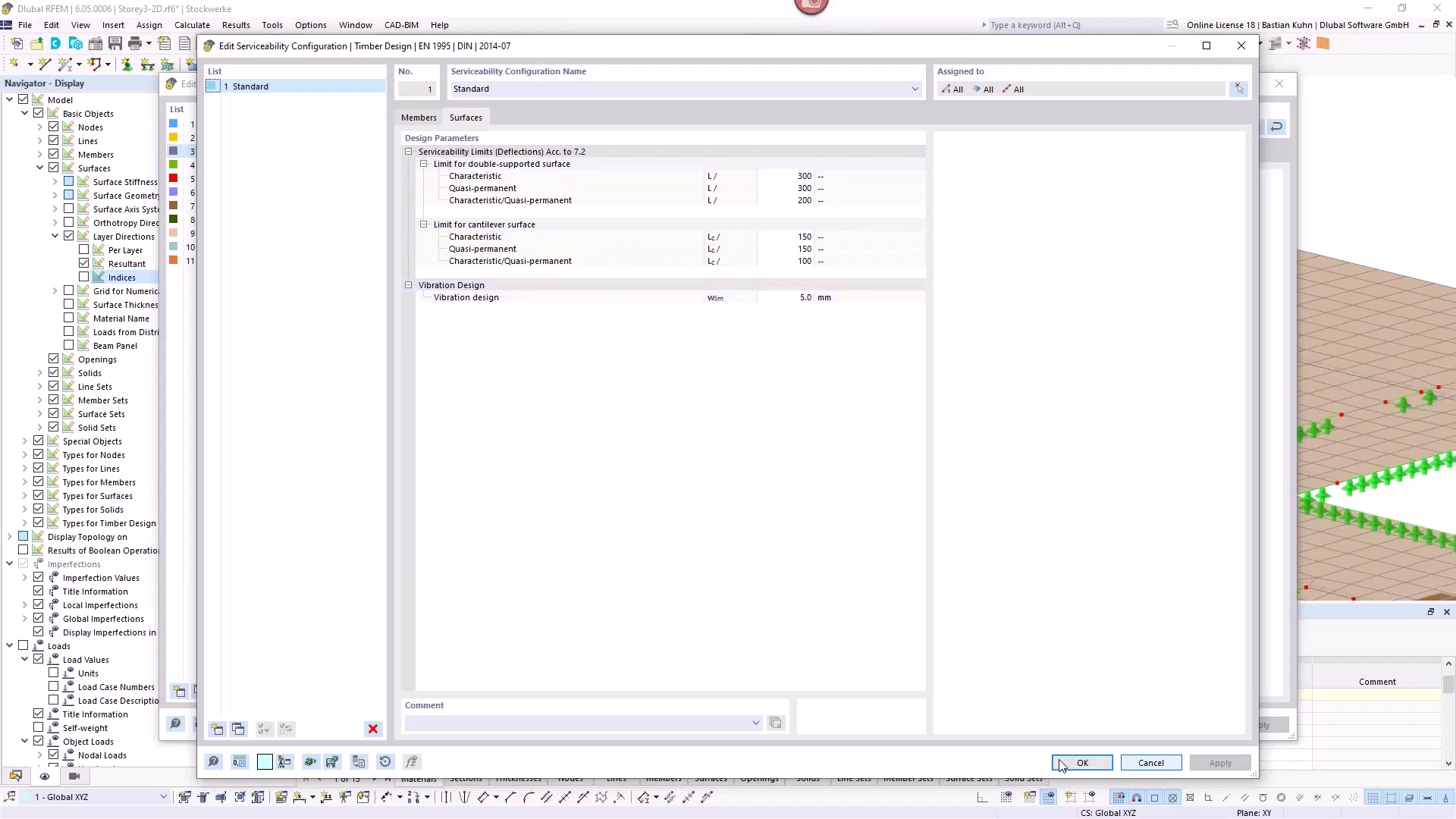
pyautogui.click(1084, 762)
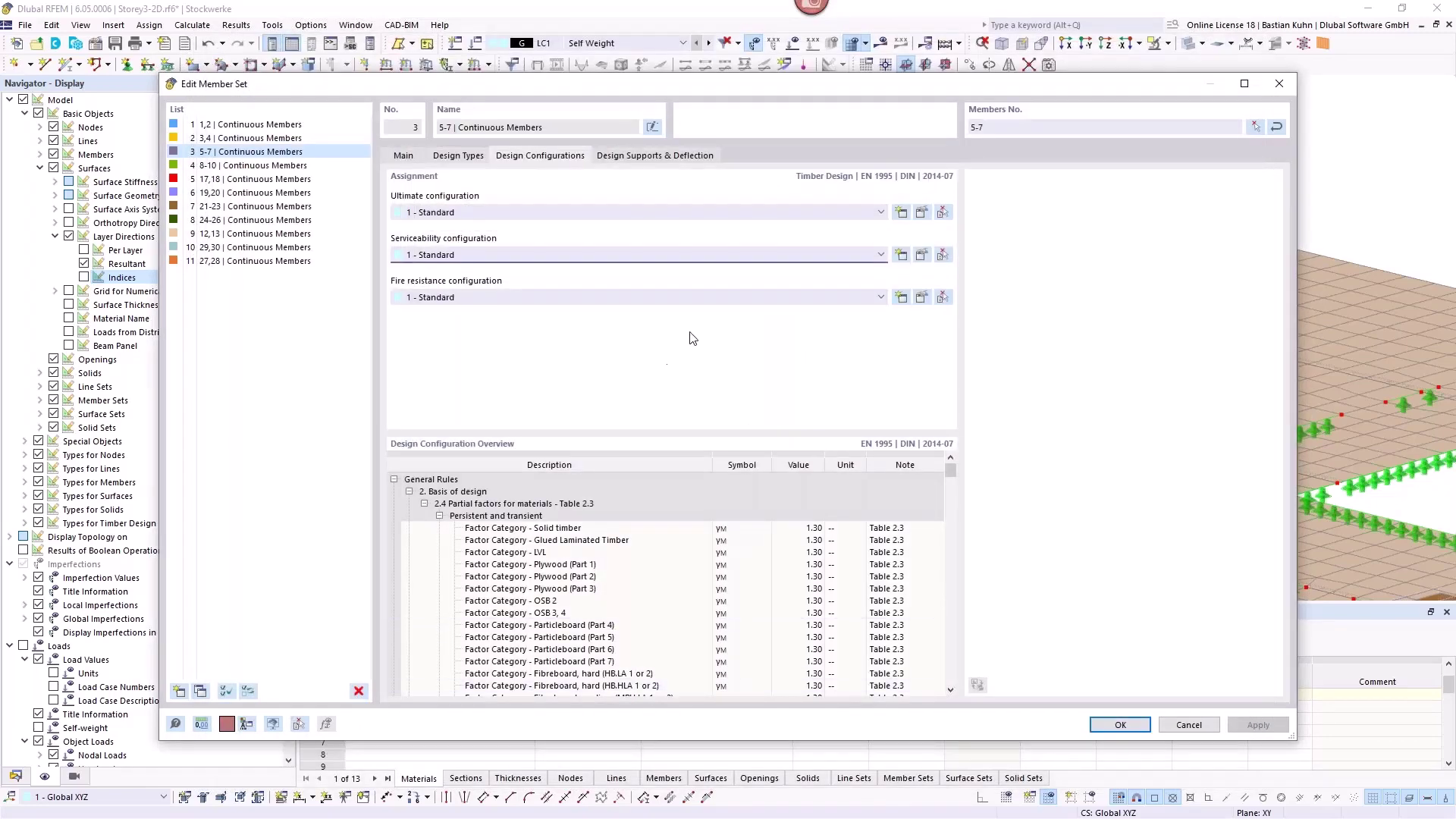
pyautogui.click(921, 297)
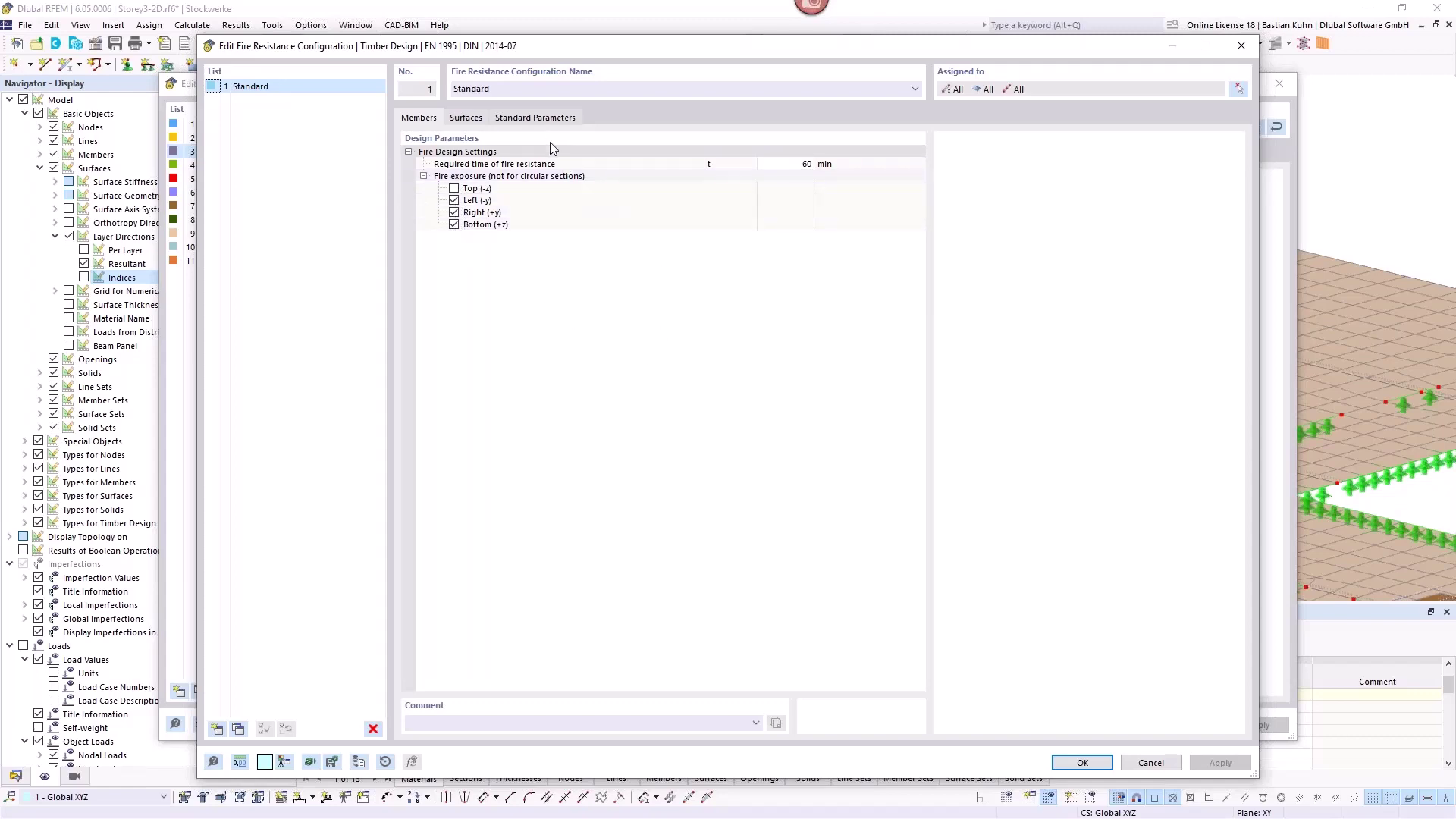
pyautogui.click(1082, 762)
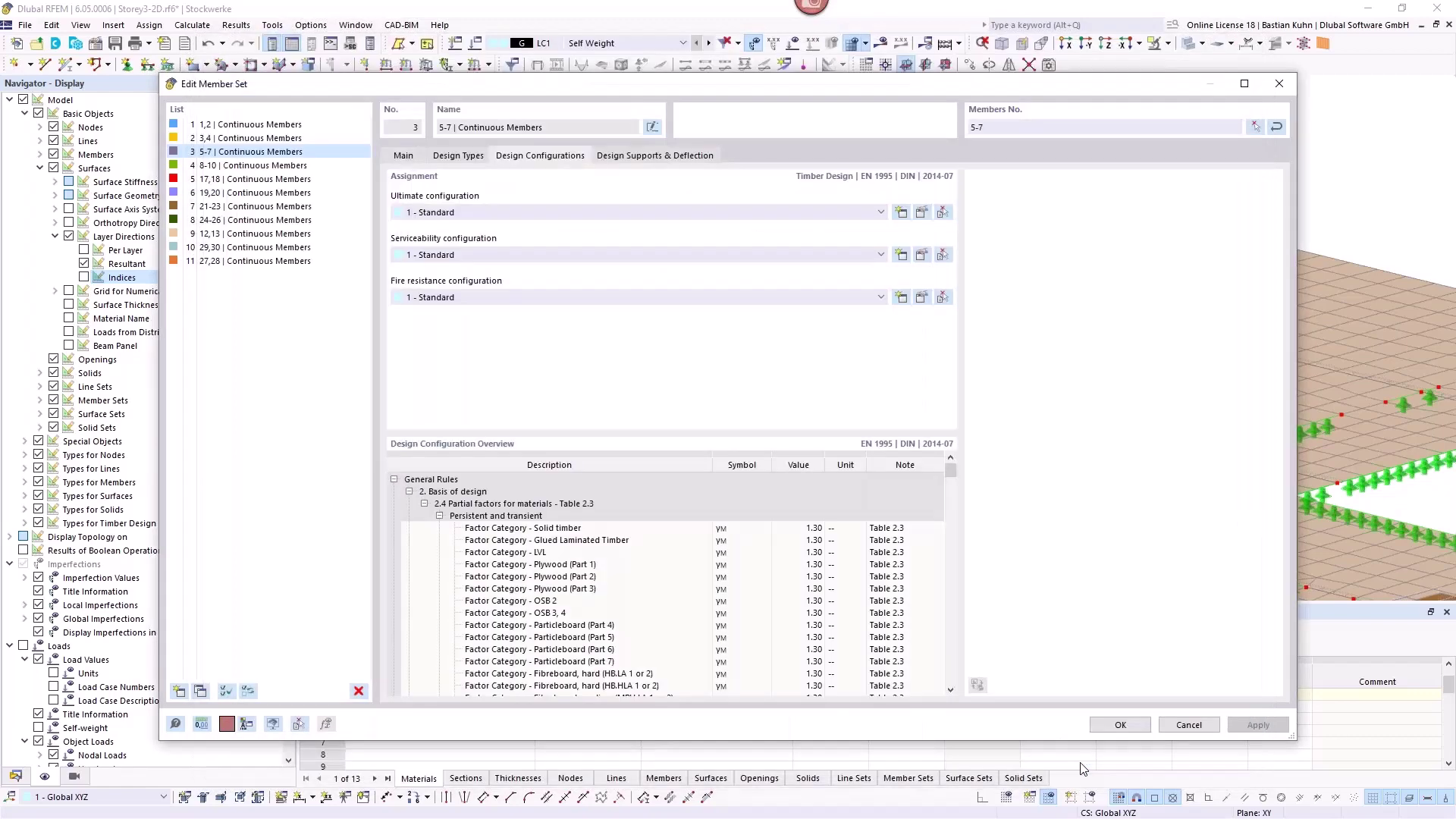
# Step: Review the member set's design supports and deflection settings, and examine the support length of the Timber design support at its start
pyautogui.click(678, 156)
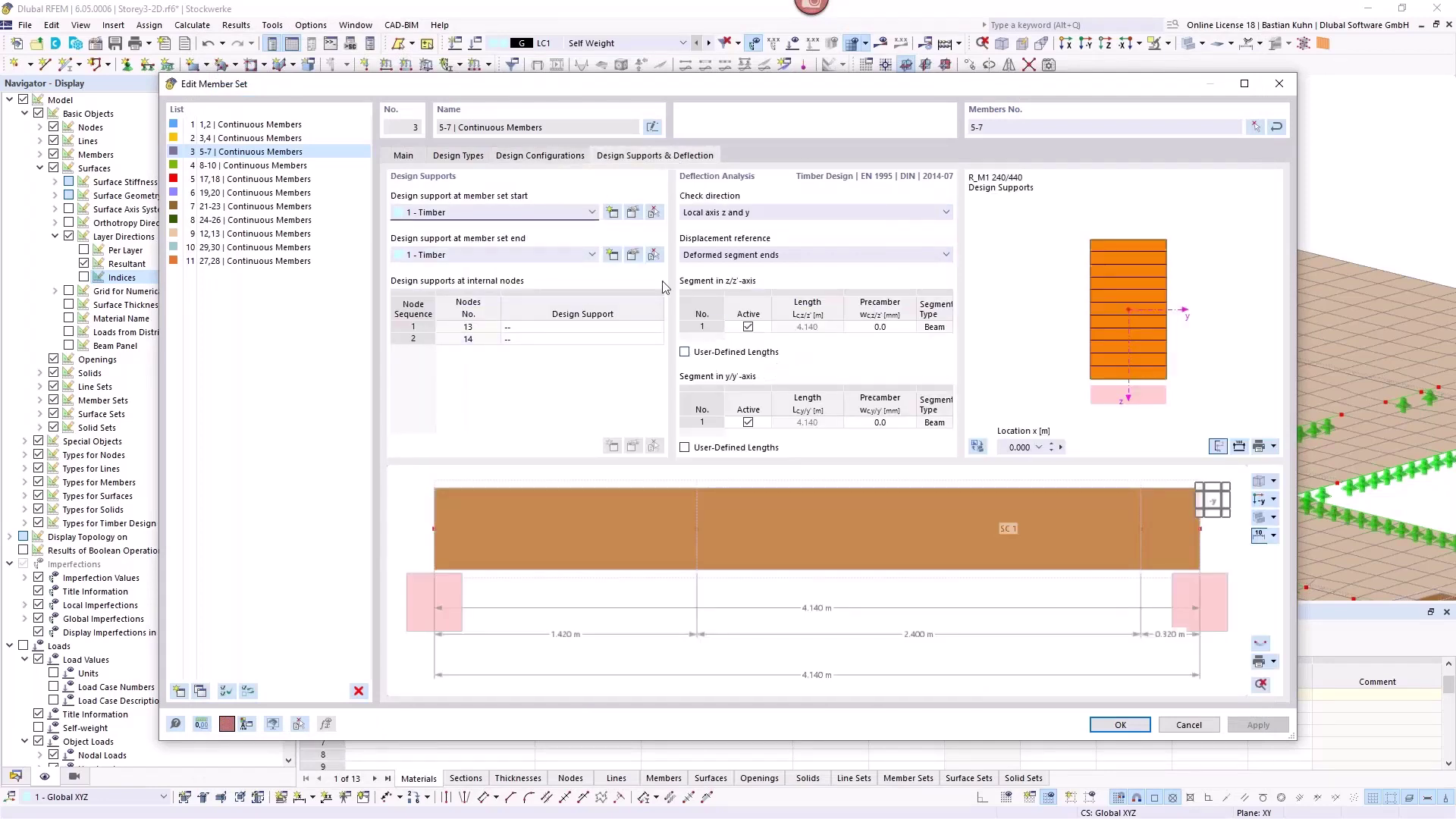
pyautogui.click(635, 217)
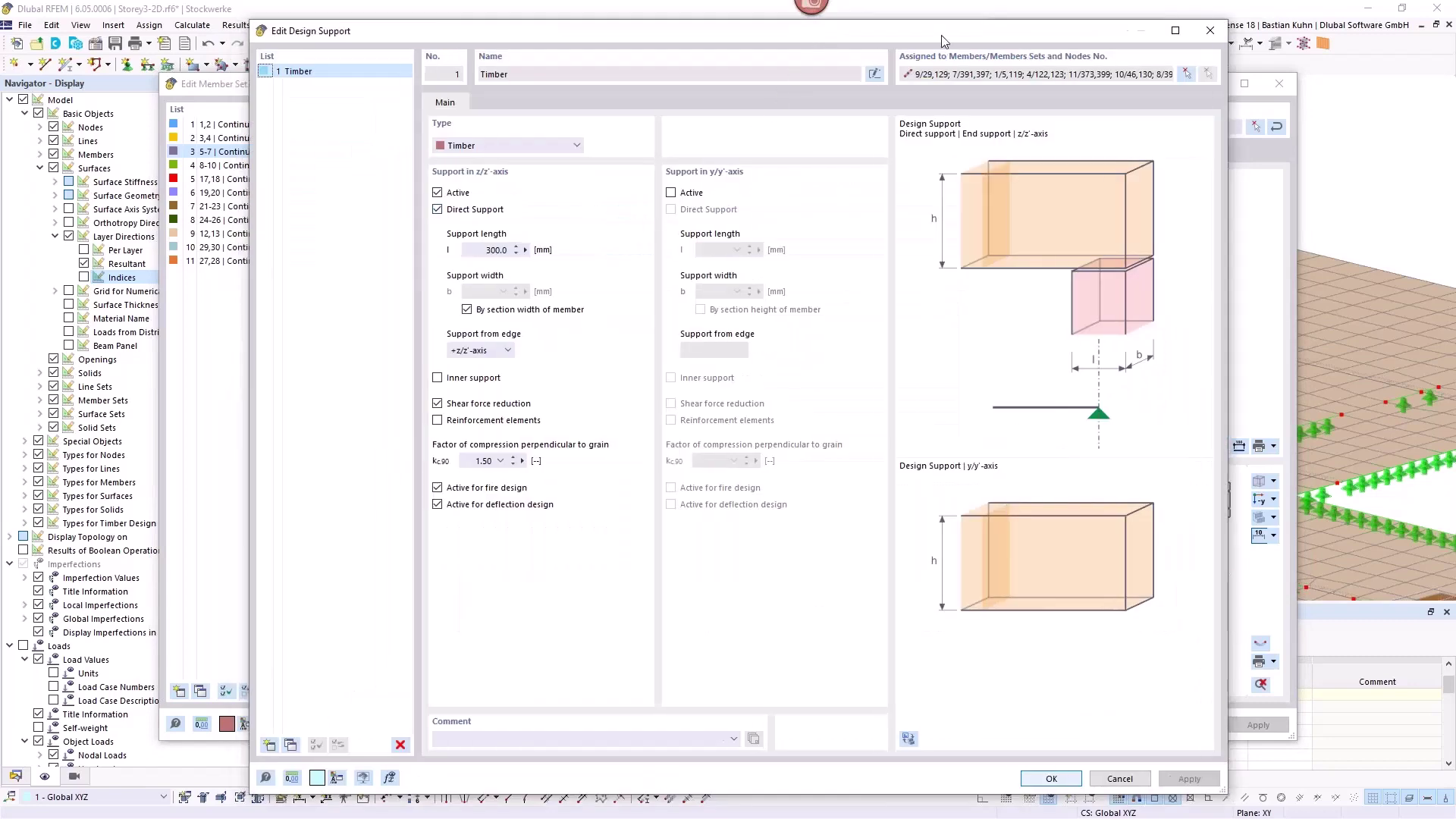
pyautogui.moveTo(942, 40); pyautogui.dragTo(1149, 43)
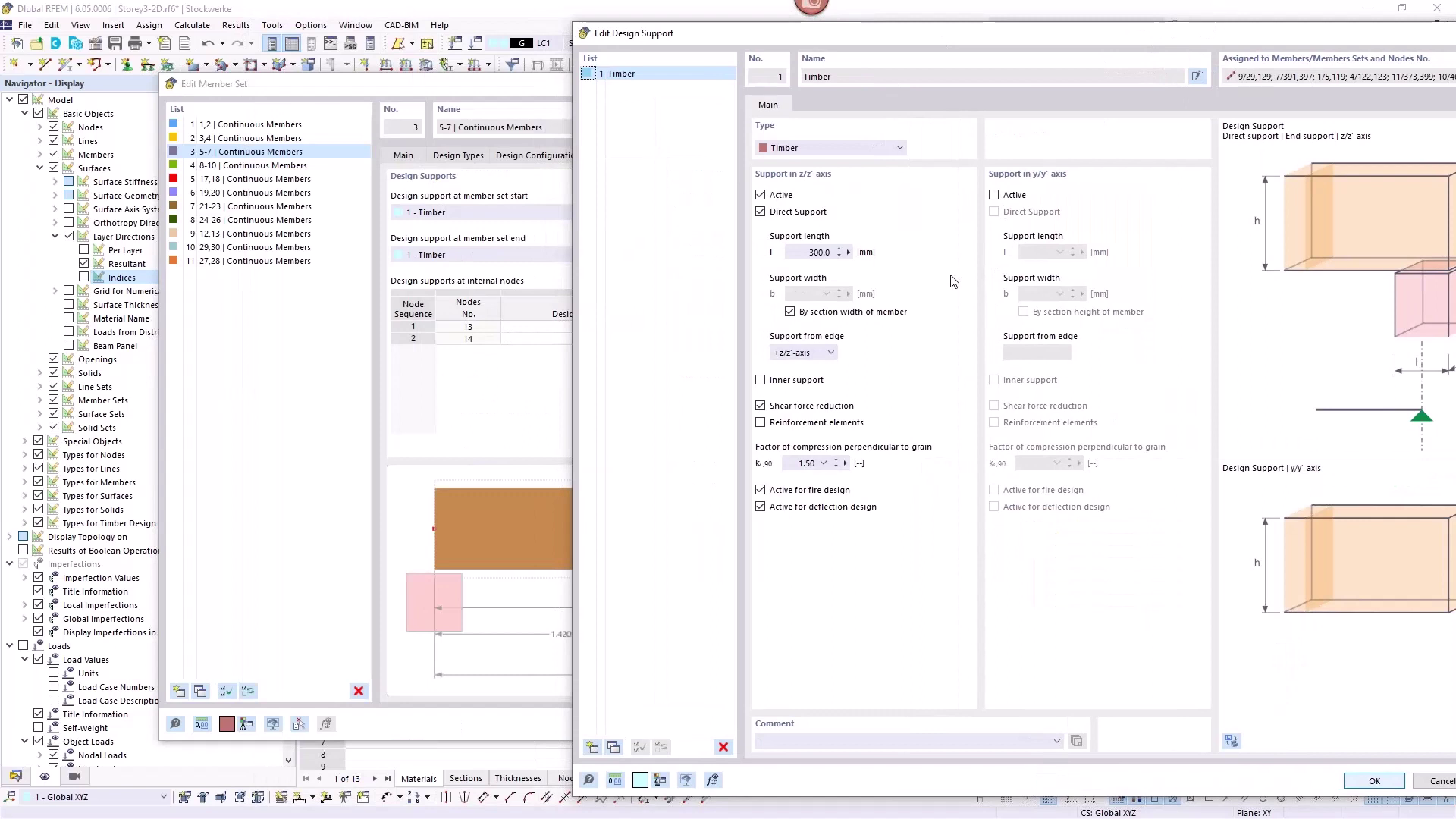
pyautogui.click(806, 251)
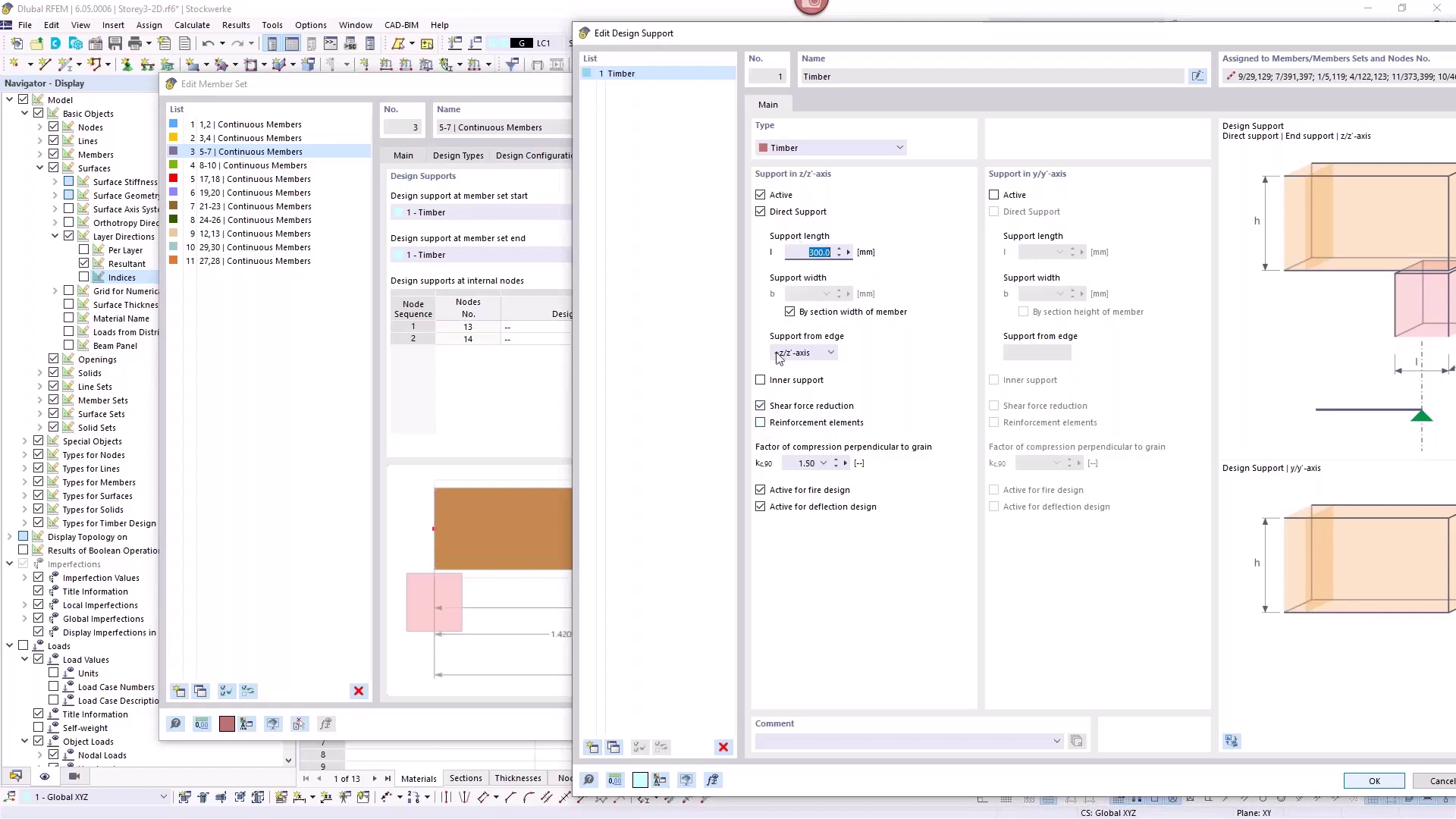
# Step: Try out reinforcement elements for the Timber support's z-axis, review their screw parameters, and switch the option off again
pyautogui.click(761, 423)
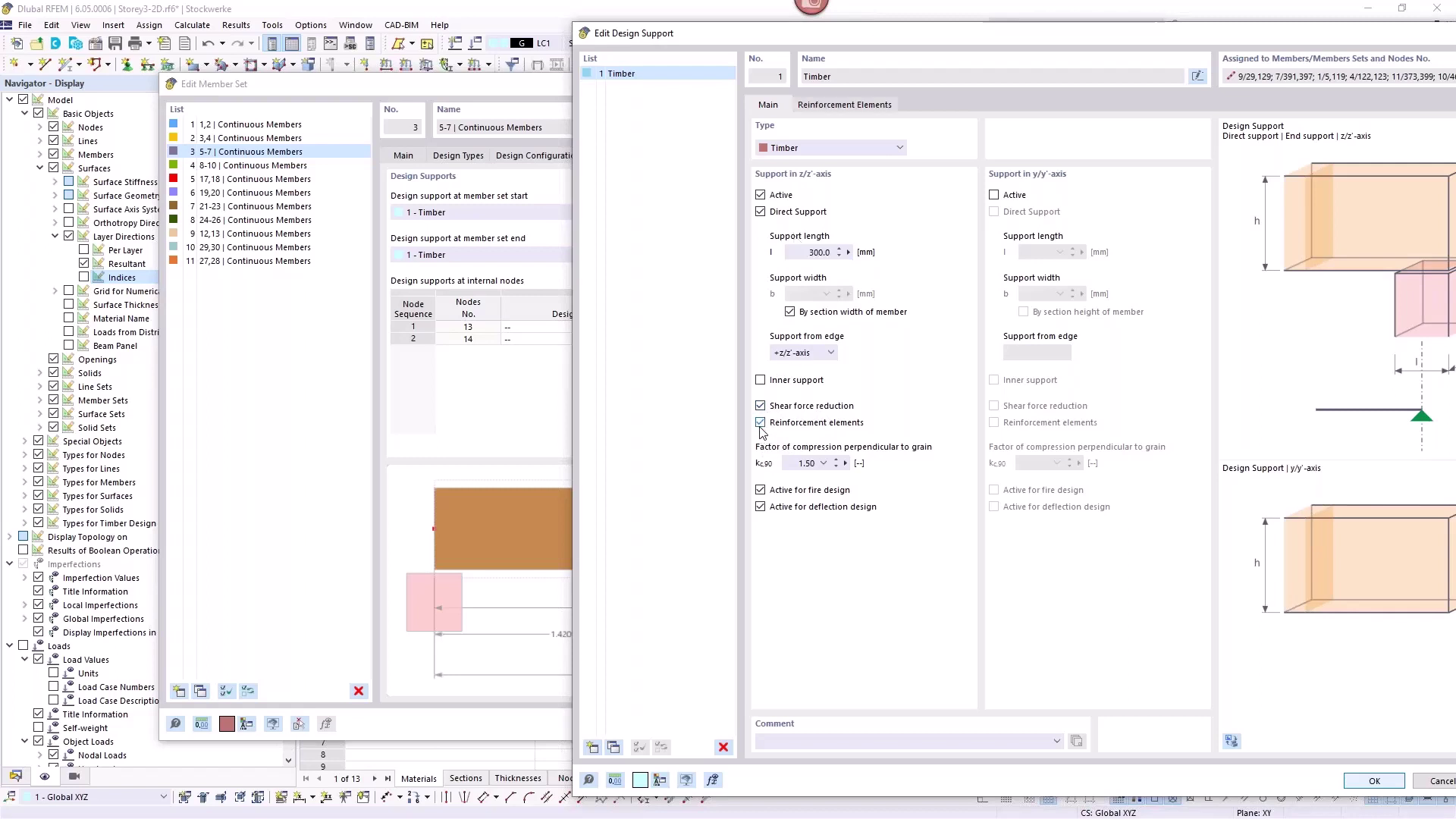
pyautogui.click(853, 106)
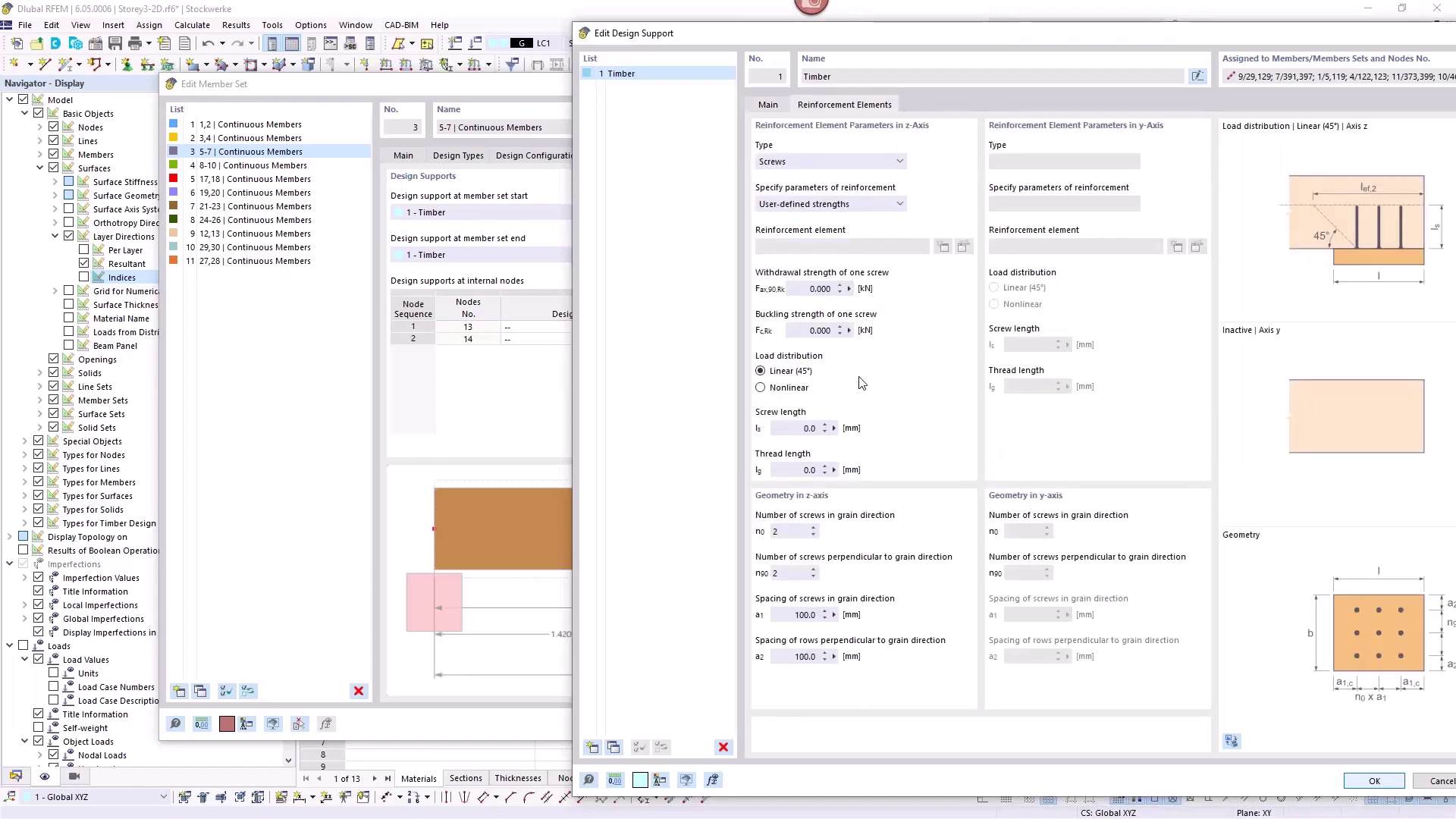
pyautogui.click(762, 106)
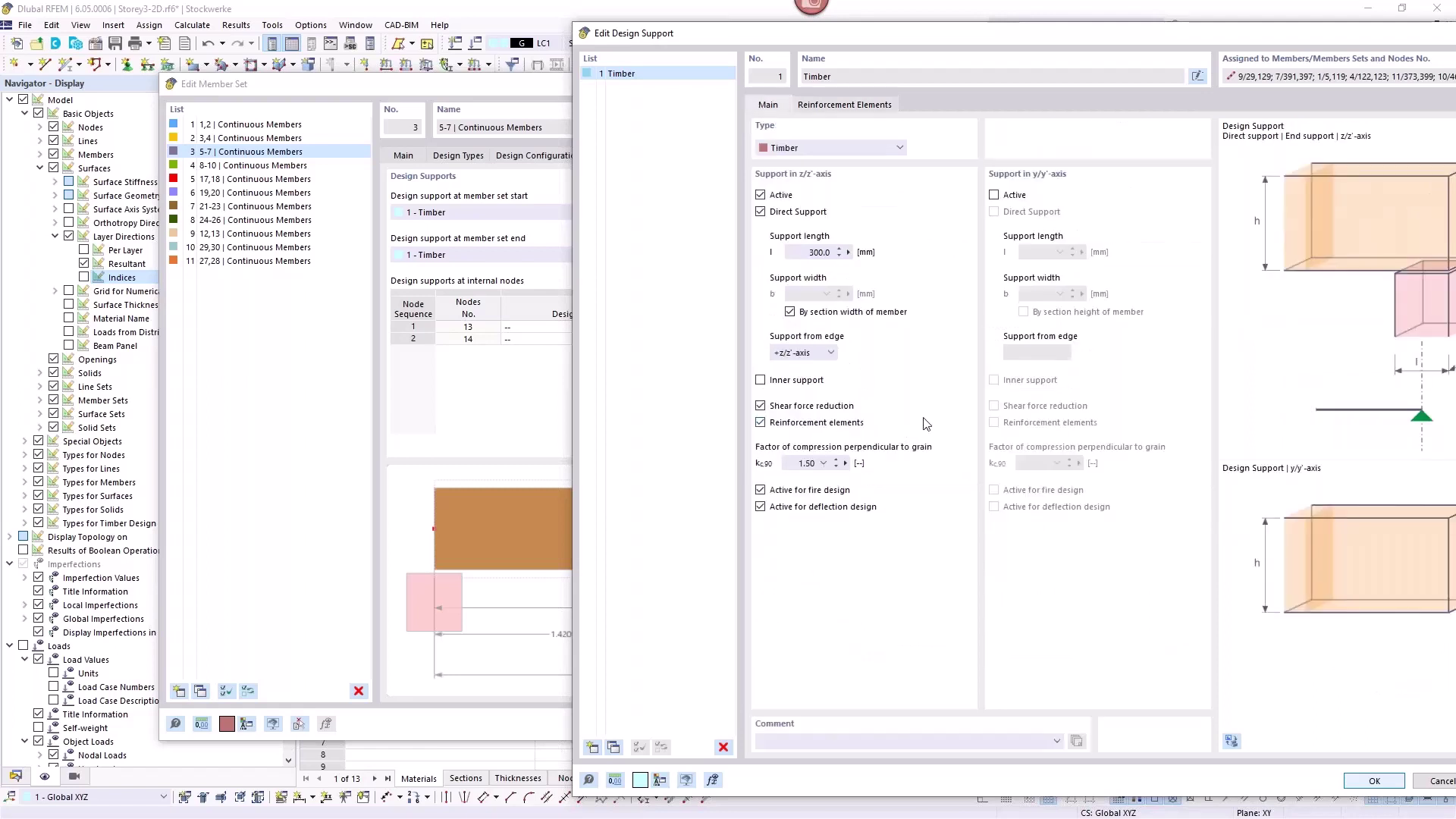
pyautogui.click(760, 423)
# Step: Review the available factors of compression perpendicular to grain for the Timber support, and close the support and member set settings
pyautogui.click(823, 465)
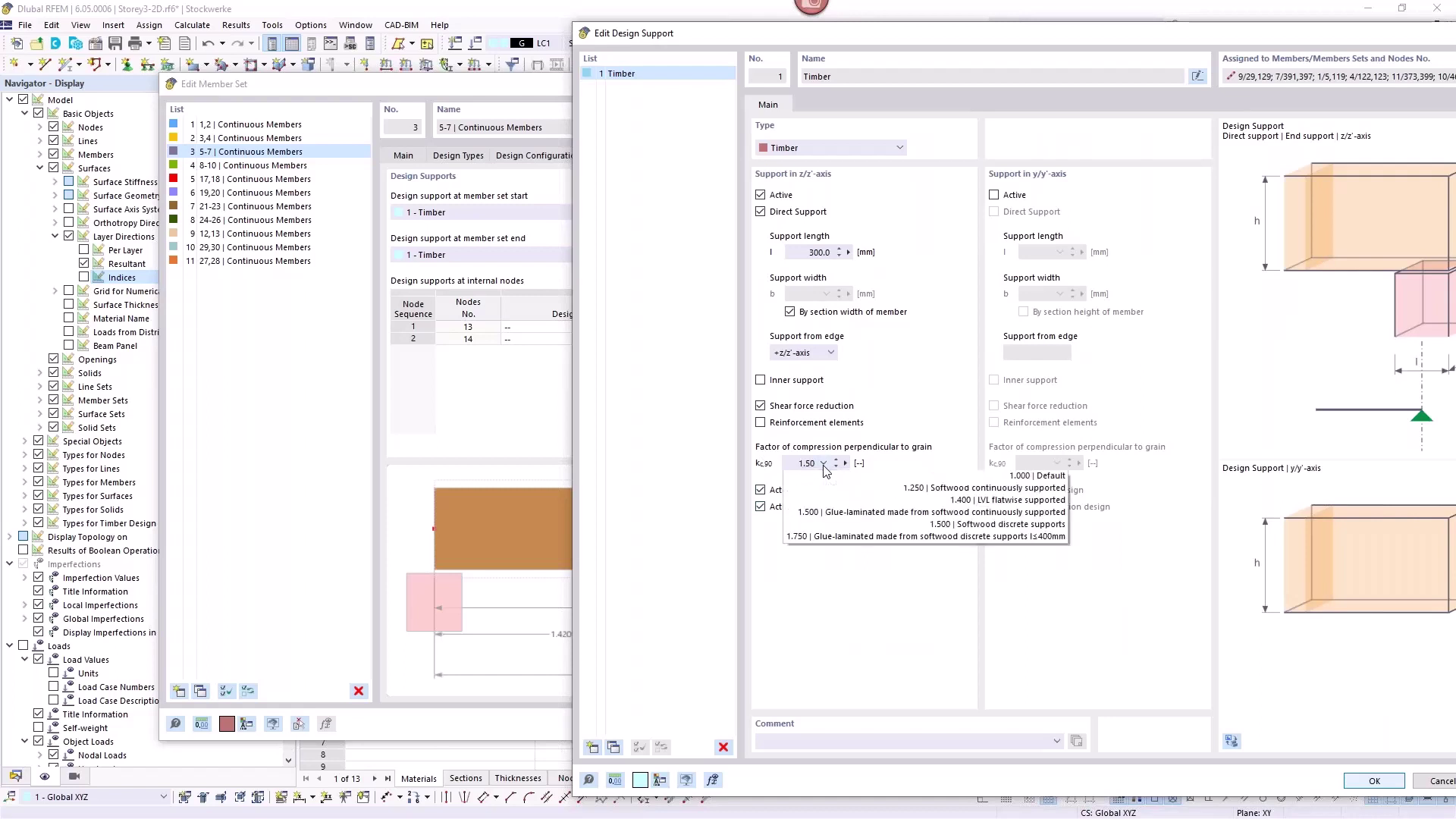
pyautogui.click(884, 425)
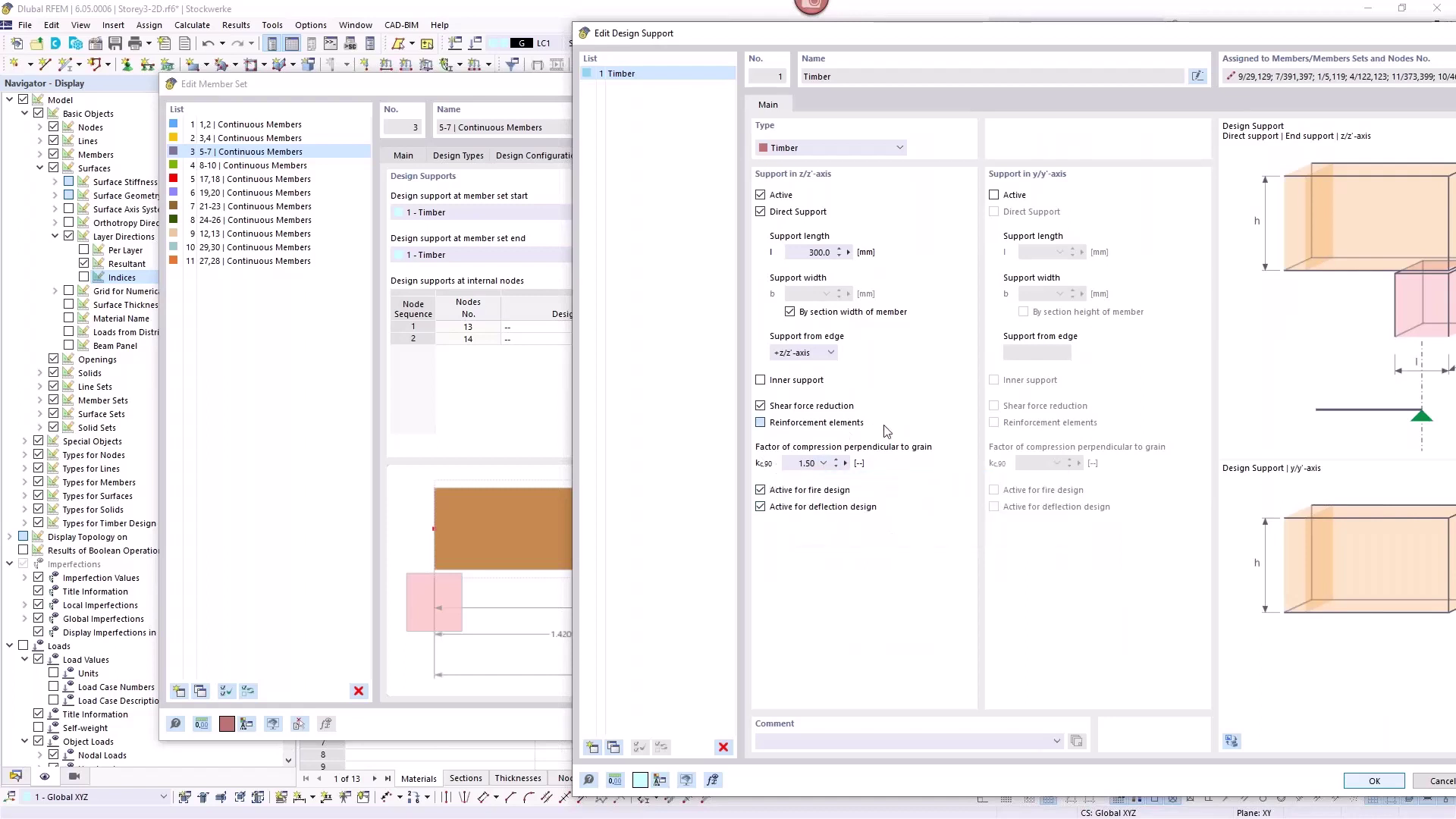
pyautogui.click(761, 423)
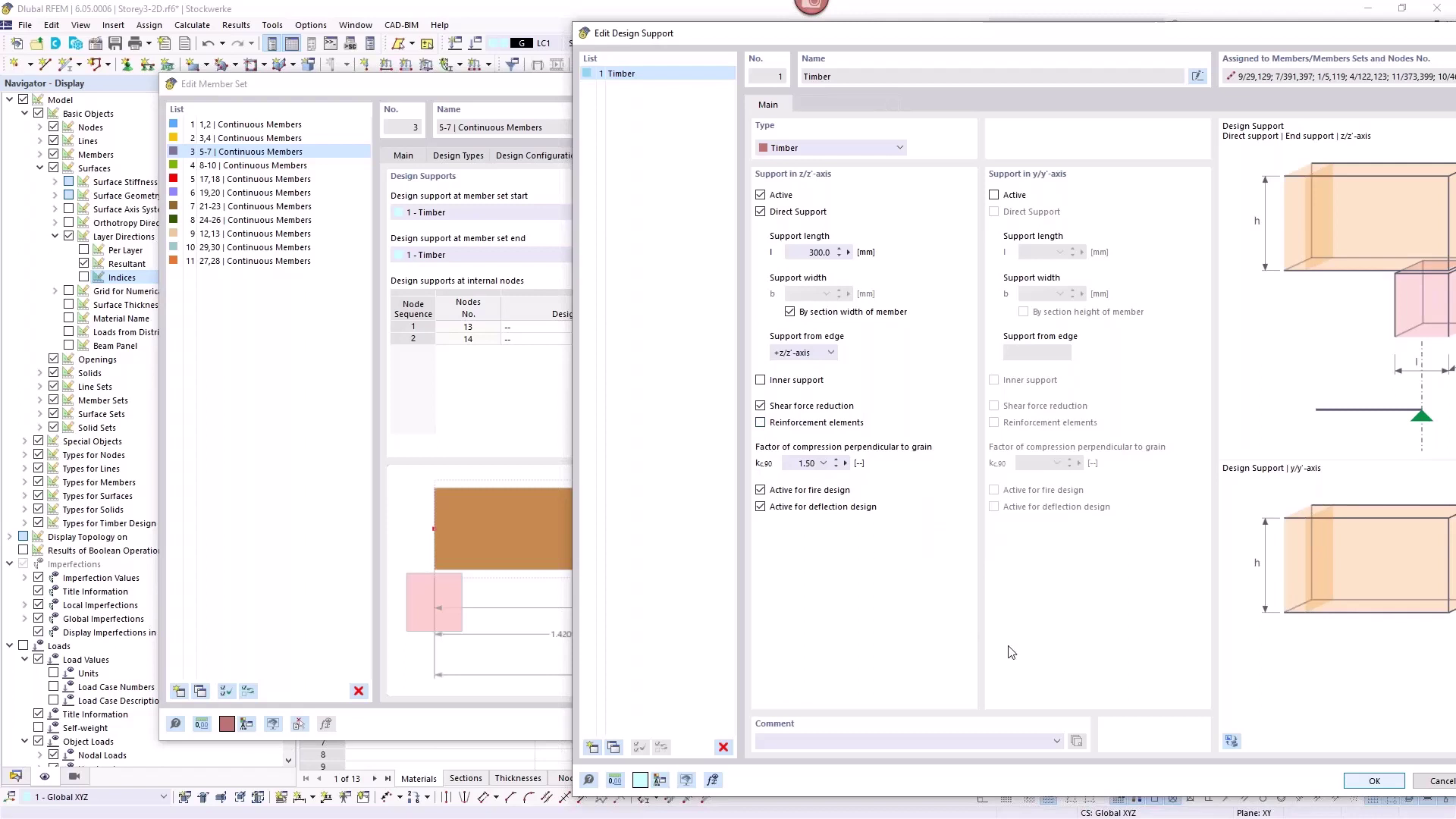
pyautogui.click(1374, 781)
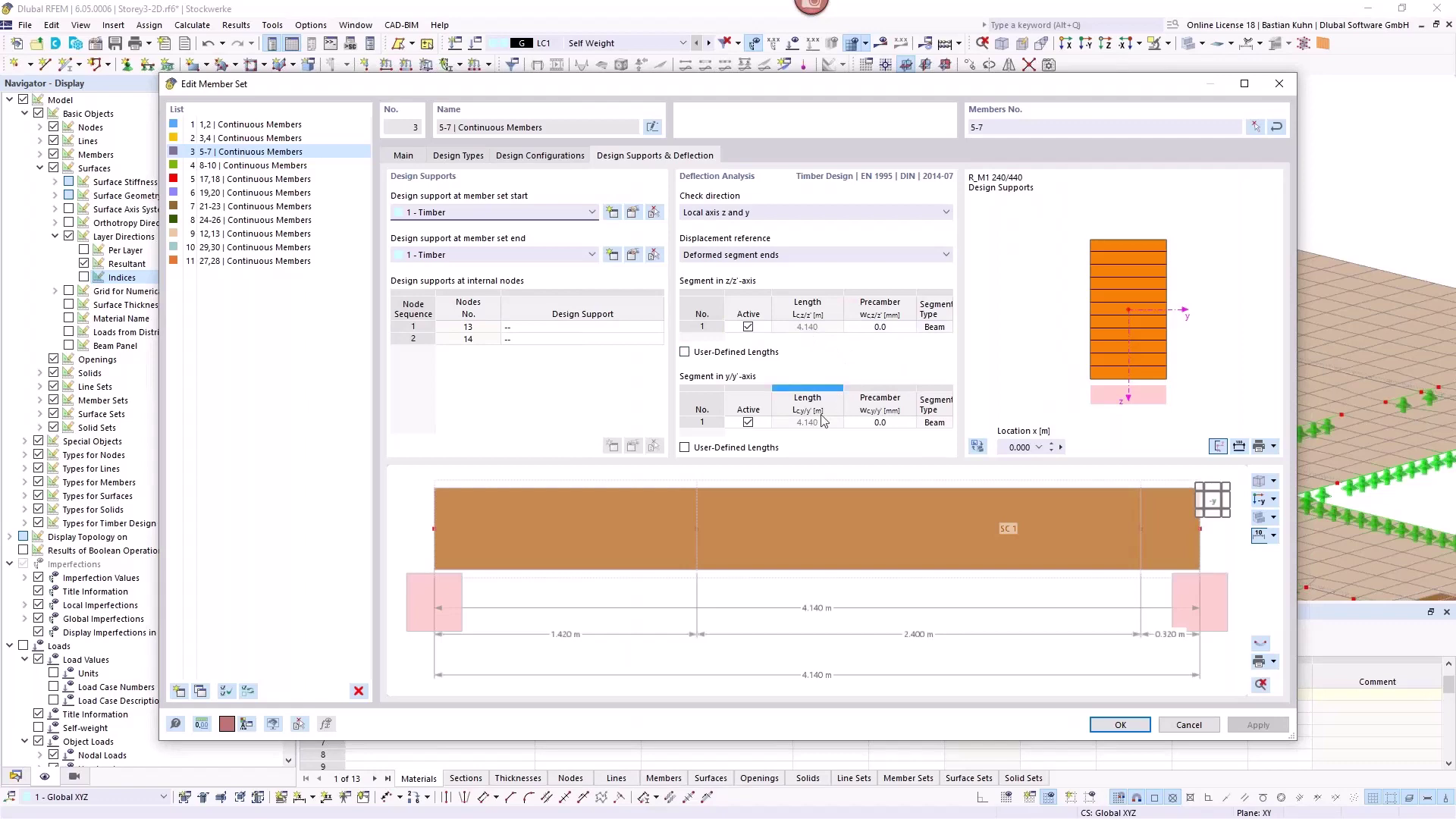
pyautogui.click(1099, 720)
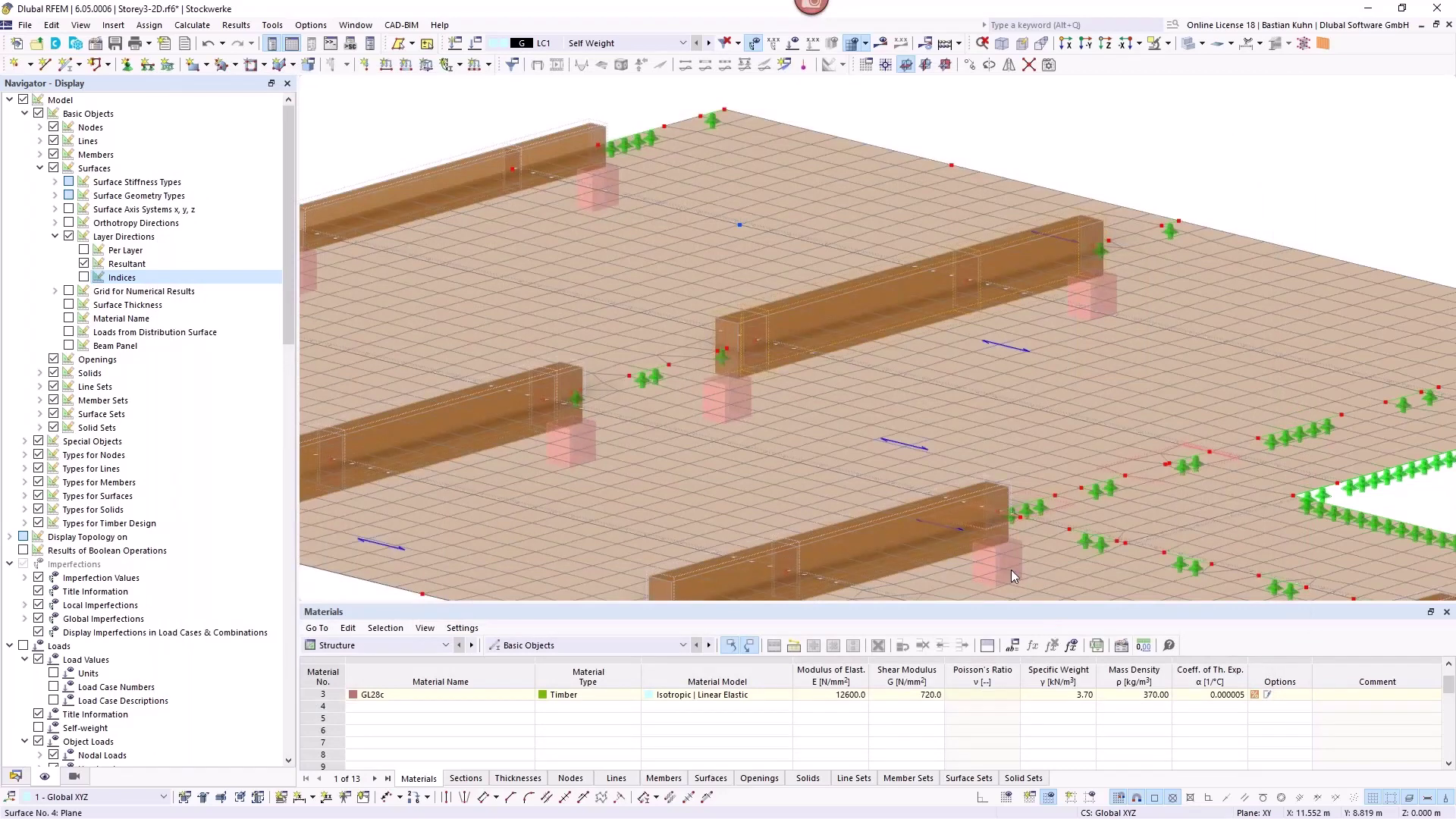
# Step: Open floor surface No. 2 and review its design configurations and the stiffness reduction of its 200 mm layered thickness
pyautogui.click(748, 259)
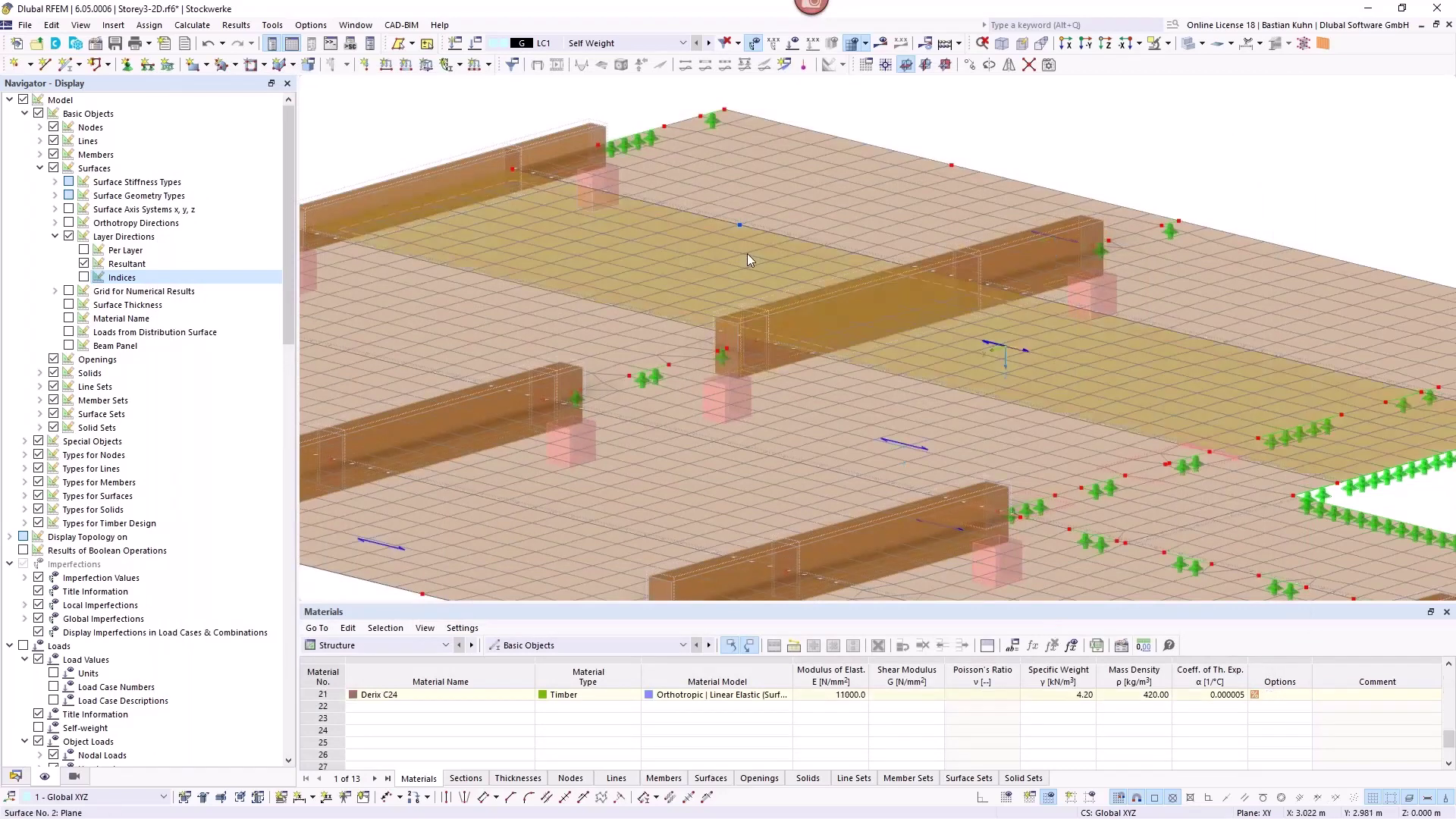
pyautogui.doubleClick(748, 255)
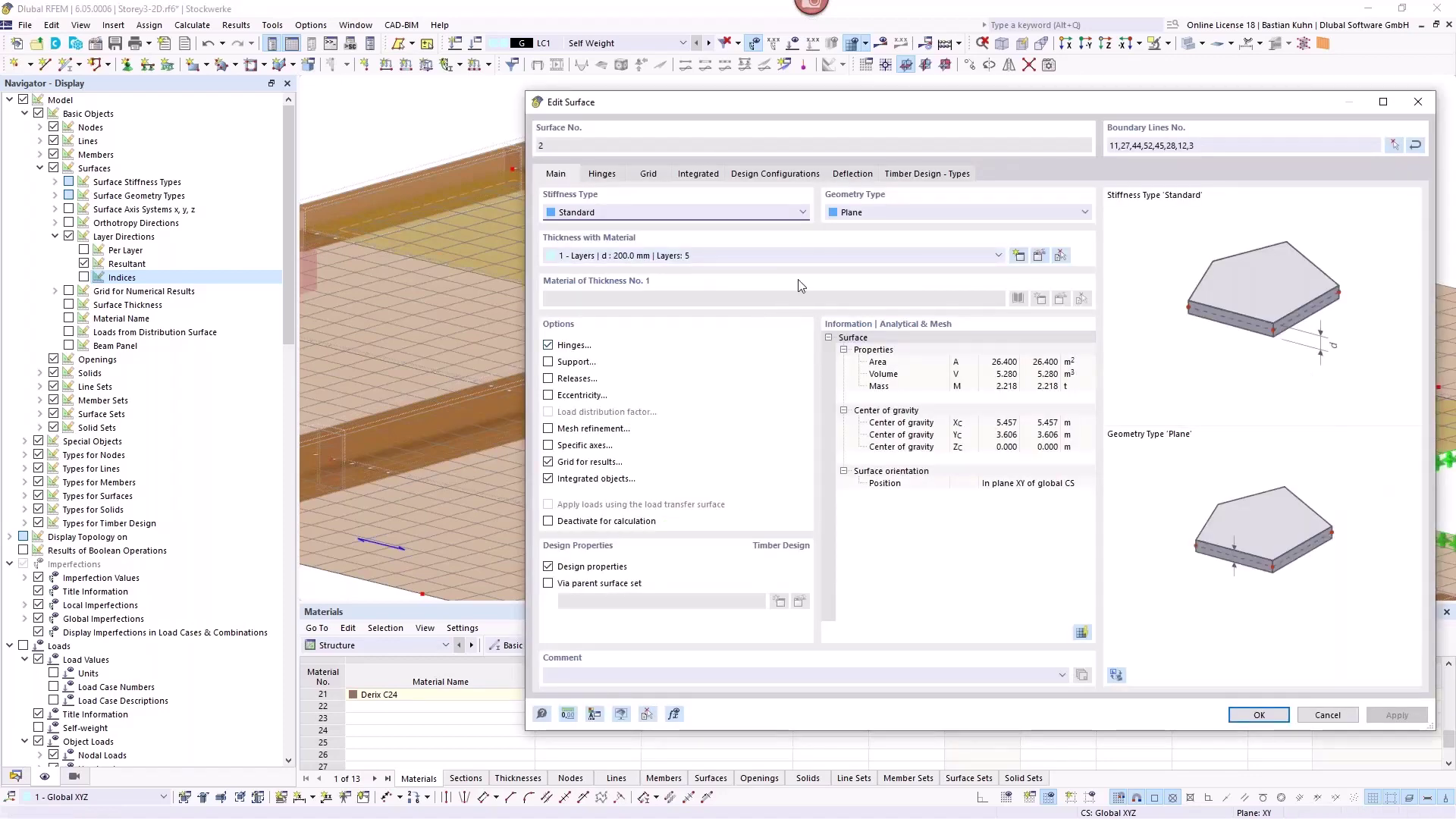
pyautogui.click(776, 178)
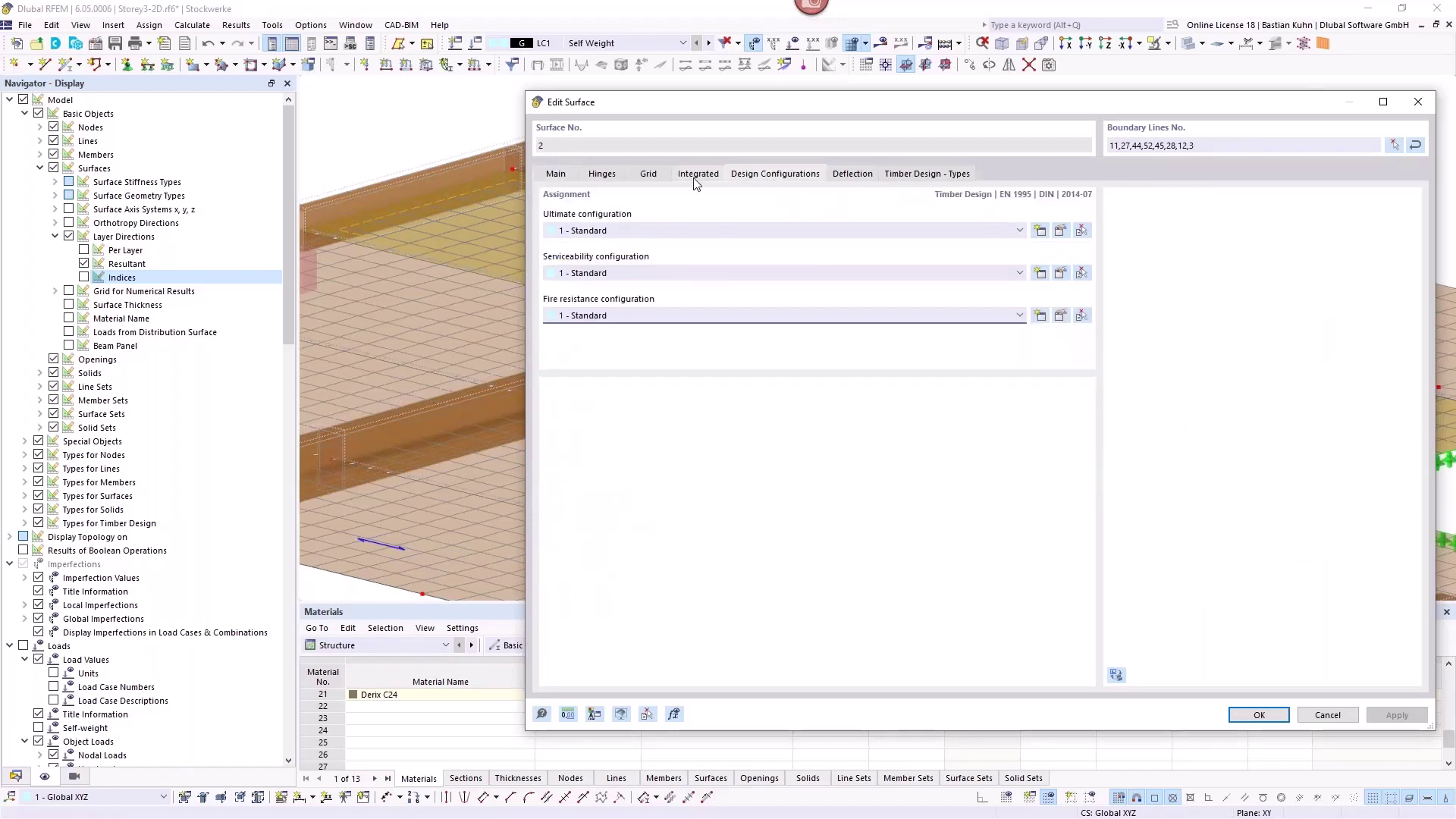
pyautogui.click(552, 174)
pyautogui.click(1039, 257)
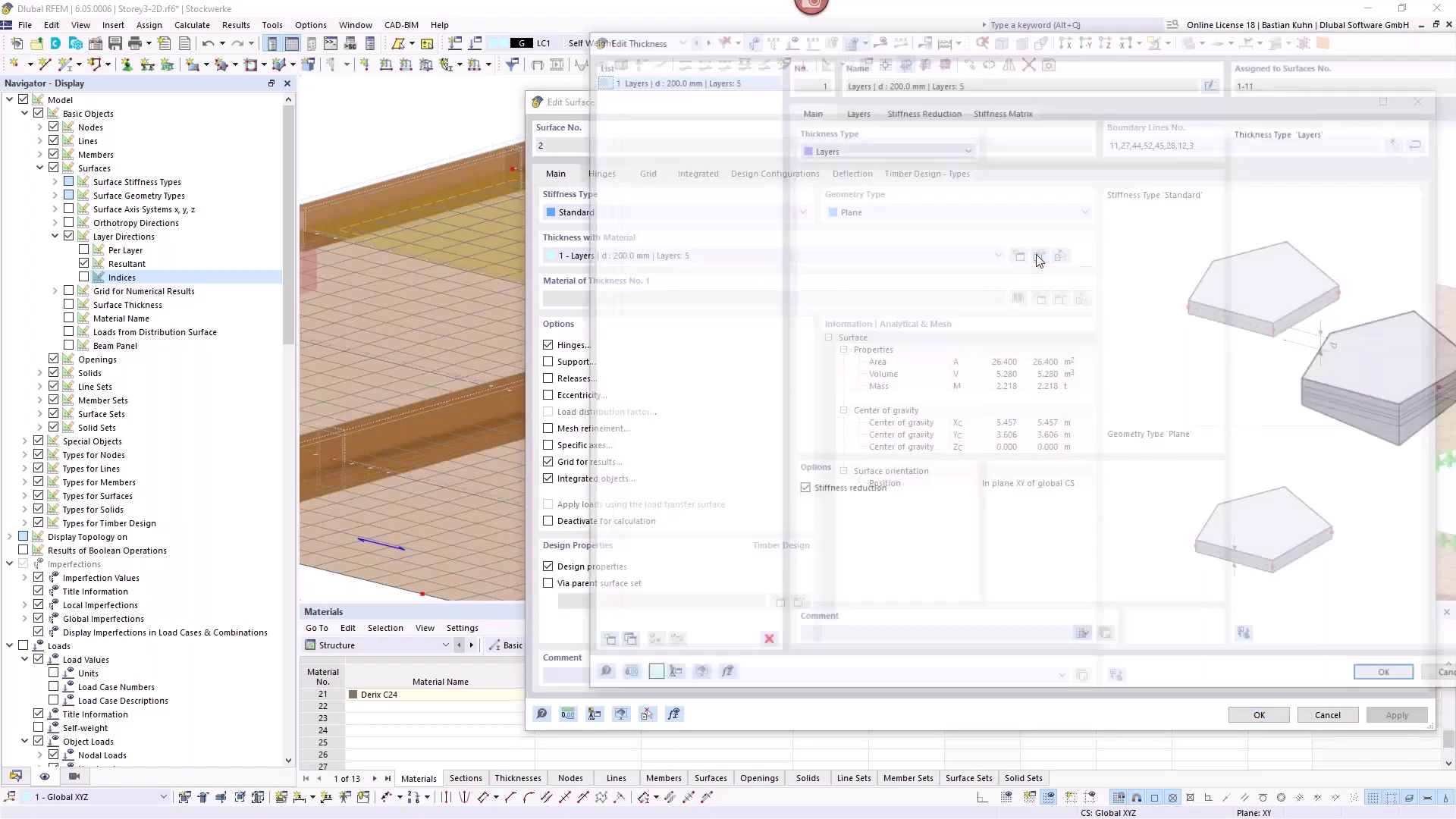
pyautogui.click(924, 111)
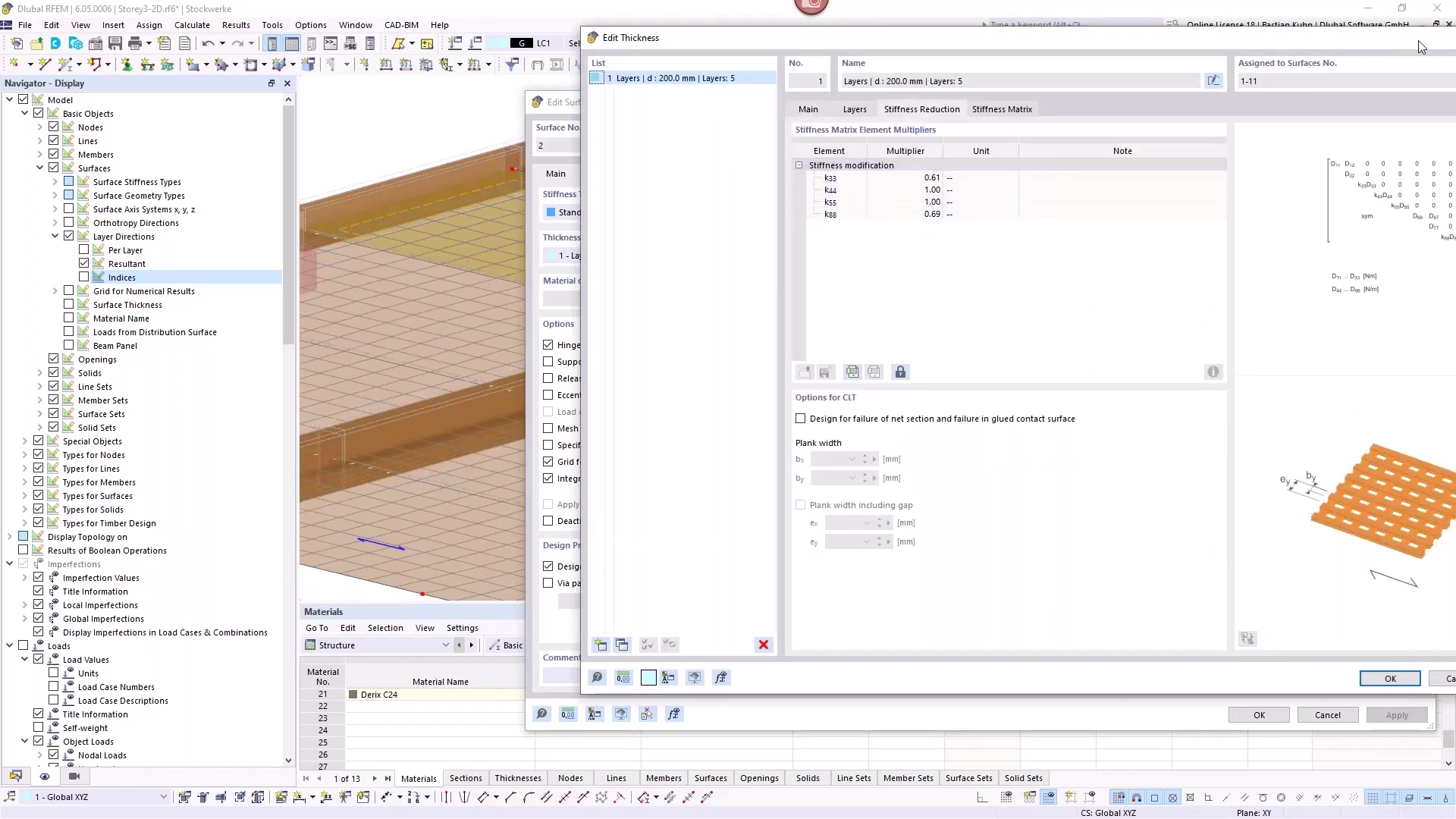
pyautogui.press('Escape')
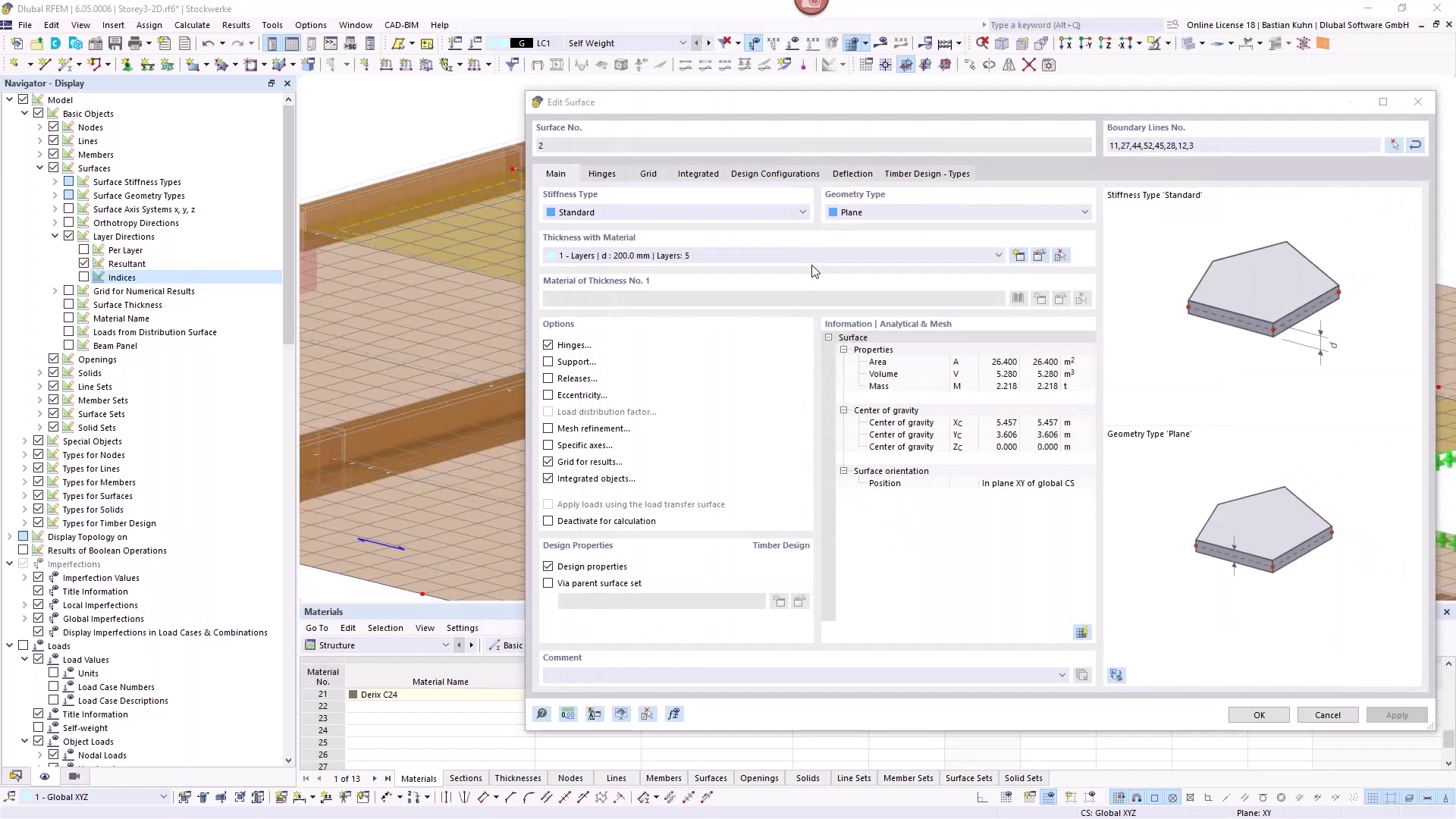
# Step: Open surface 2's Standard fire resistance configuration and try non-heat-proof adhesion of cross-laminated timber layers for surfaces
pyautogui.click(774, 174)
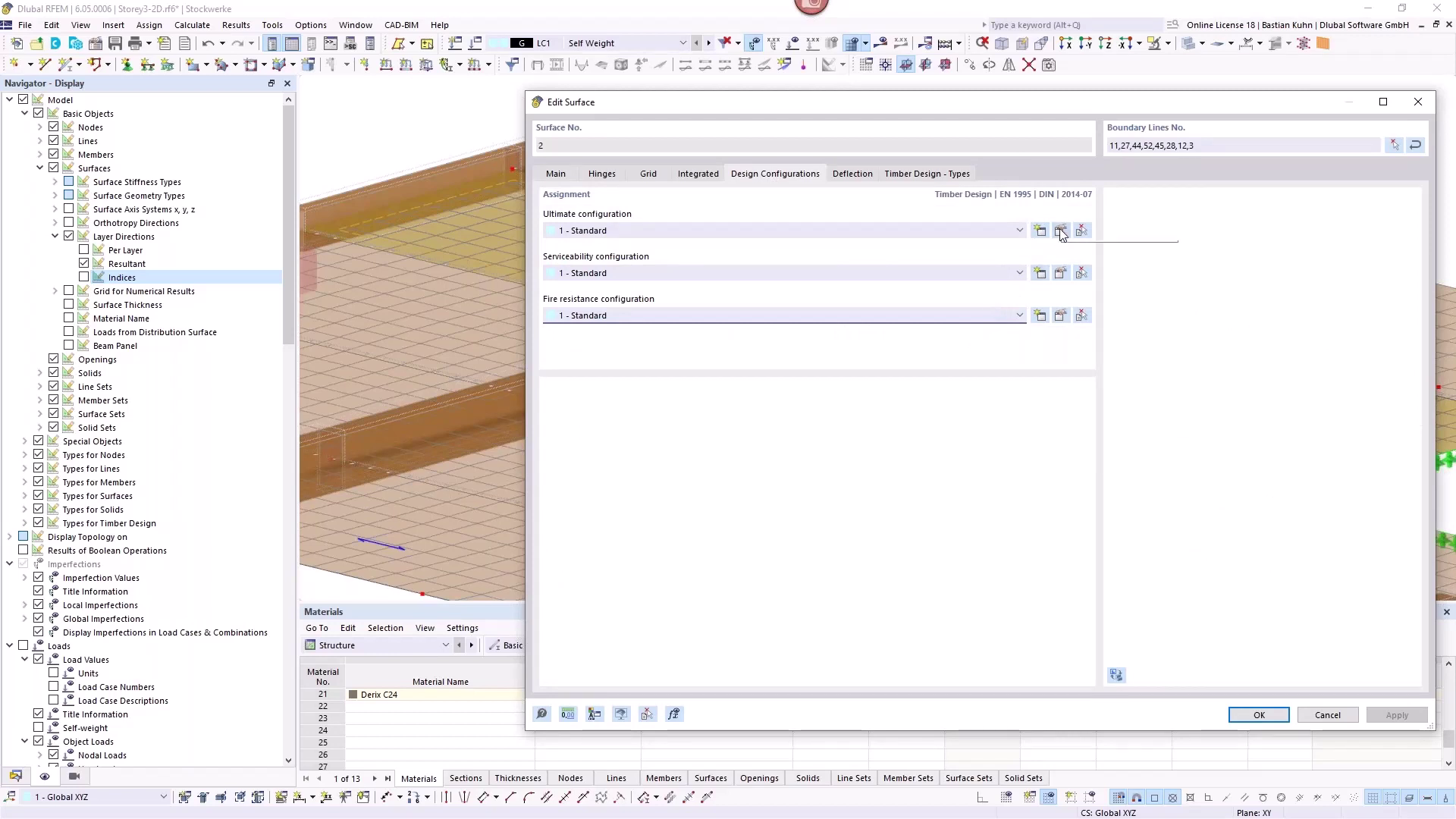
pyautogui.click(1060, 316)
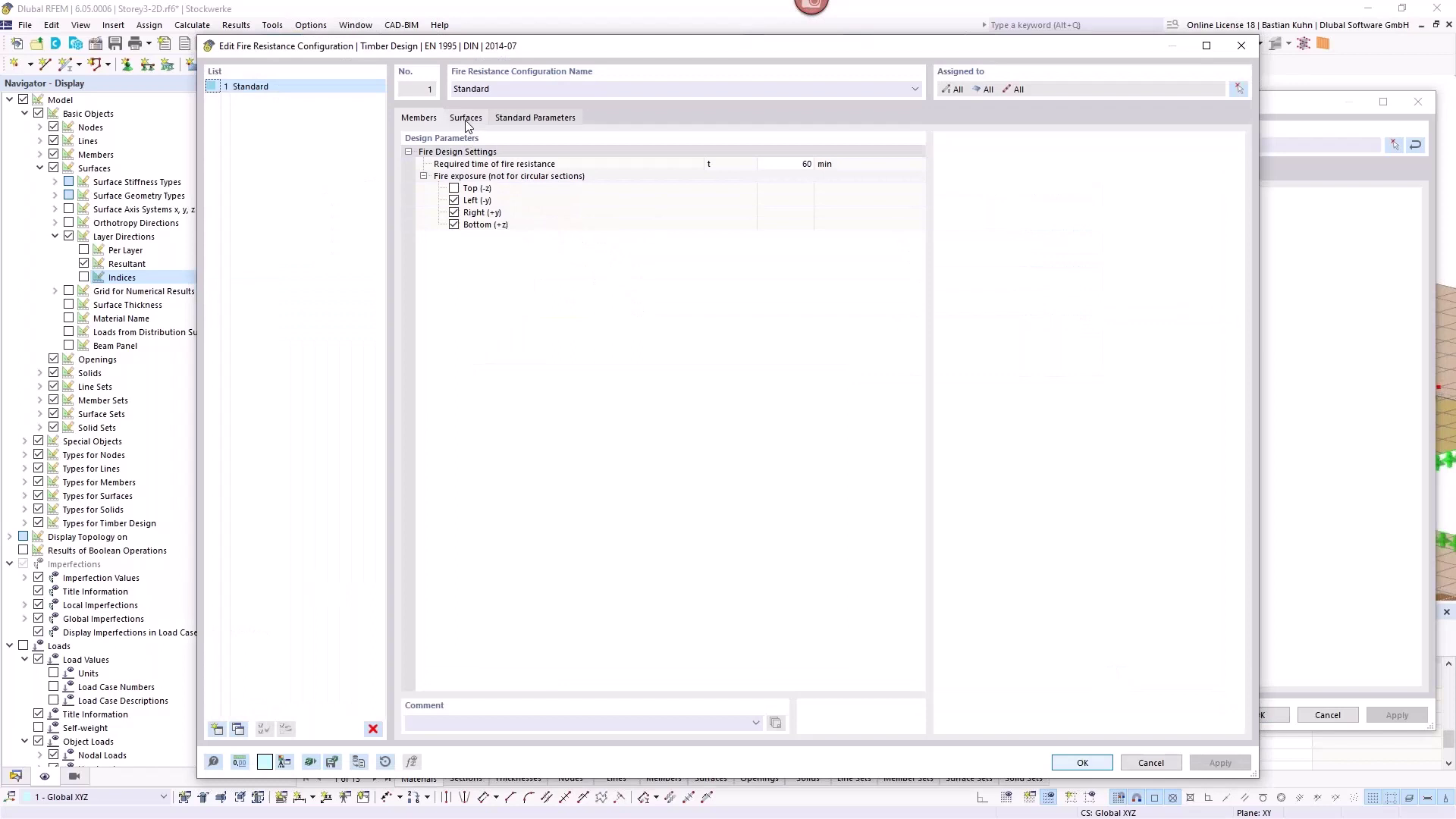
pyautogui.click(466, 119)
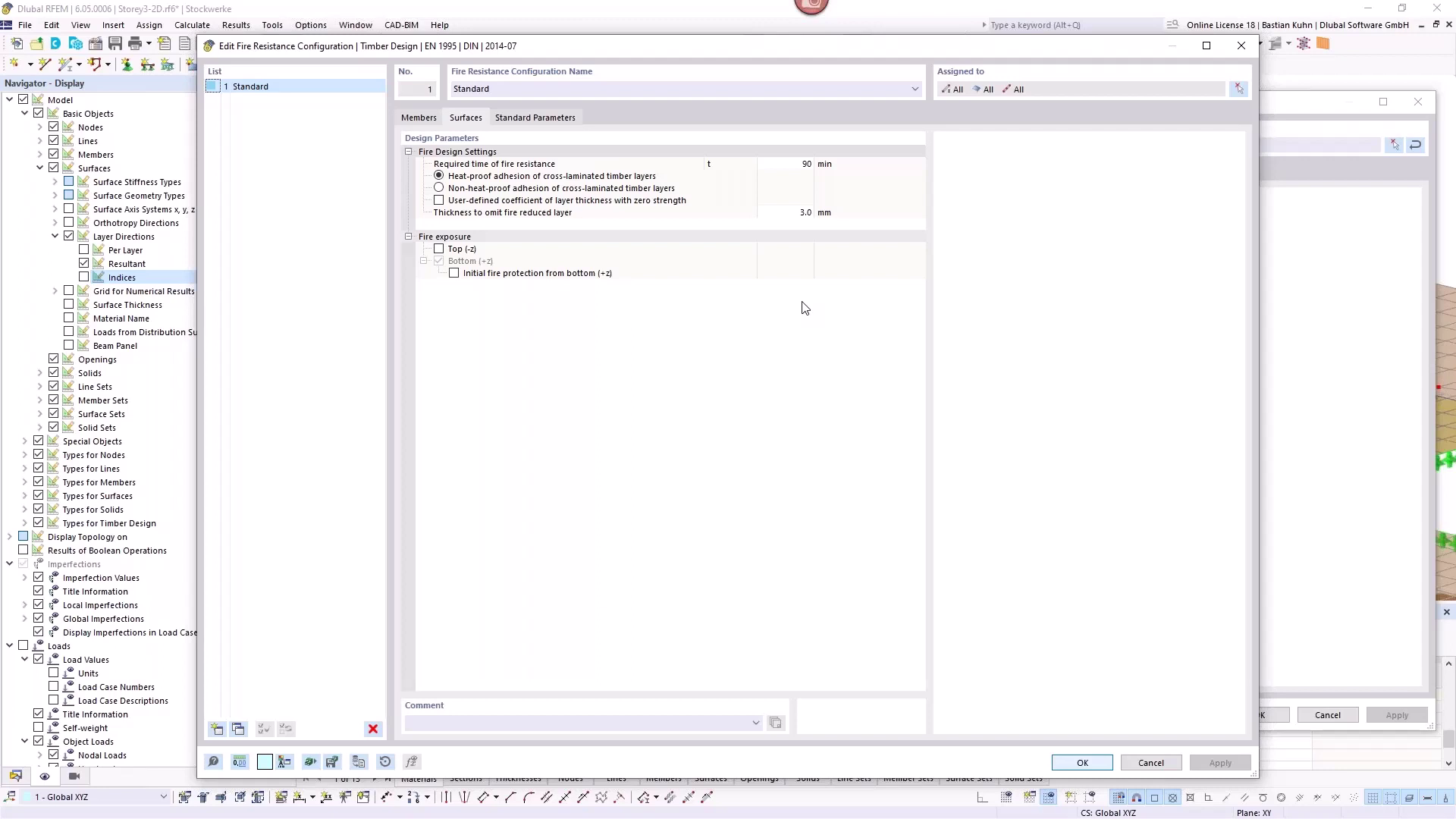
pyautogui.click(439, 188)
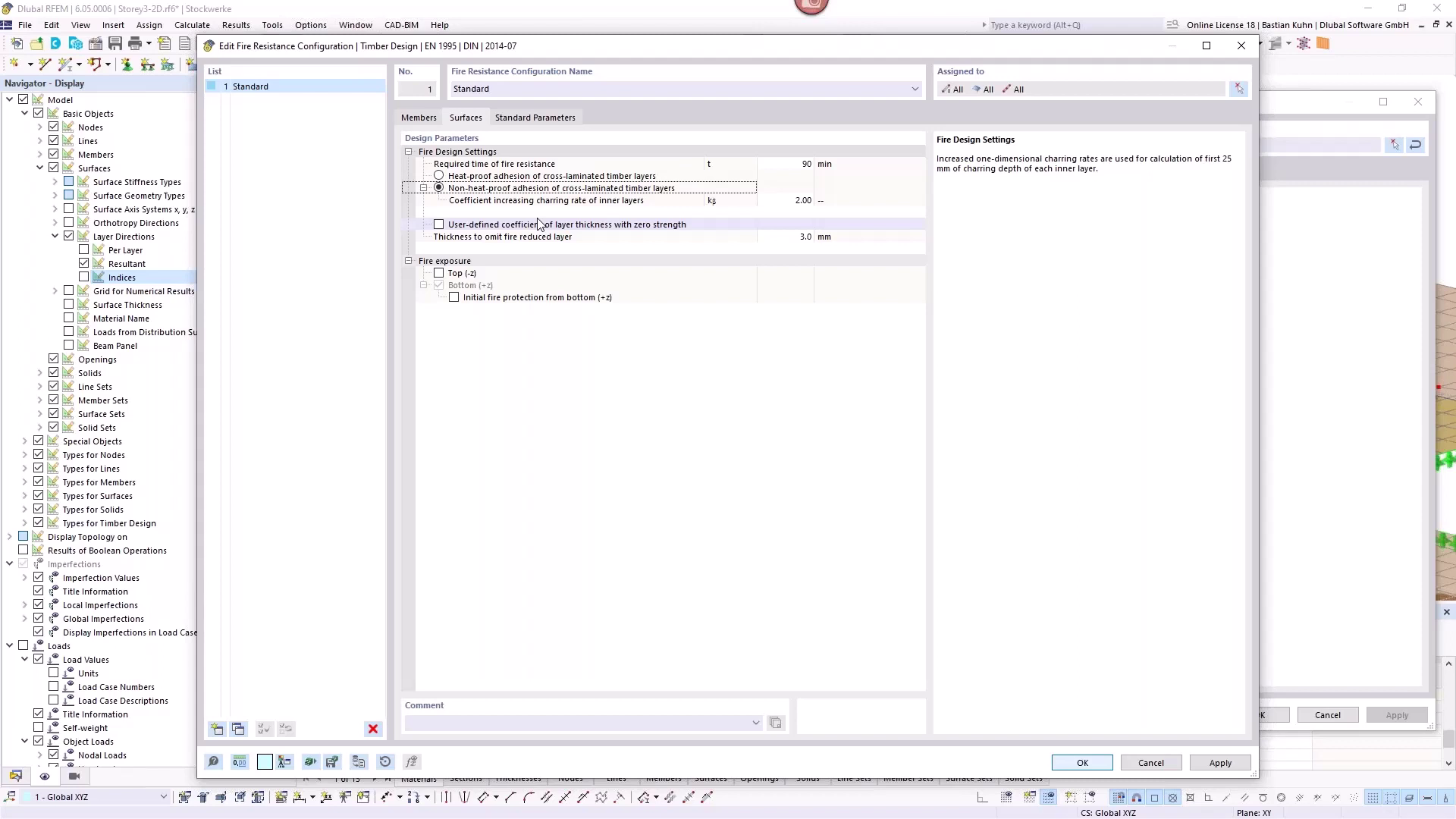
# Step: Review the standard charring rates for cross laminated timber and softwood and the inner layers' charring coefficient, and discard the configuration changes
pyautogui.click(530, 118)
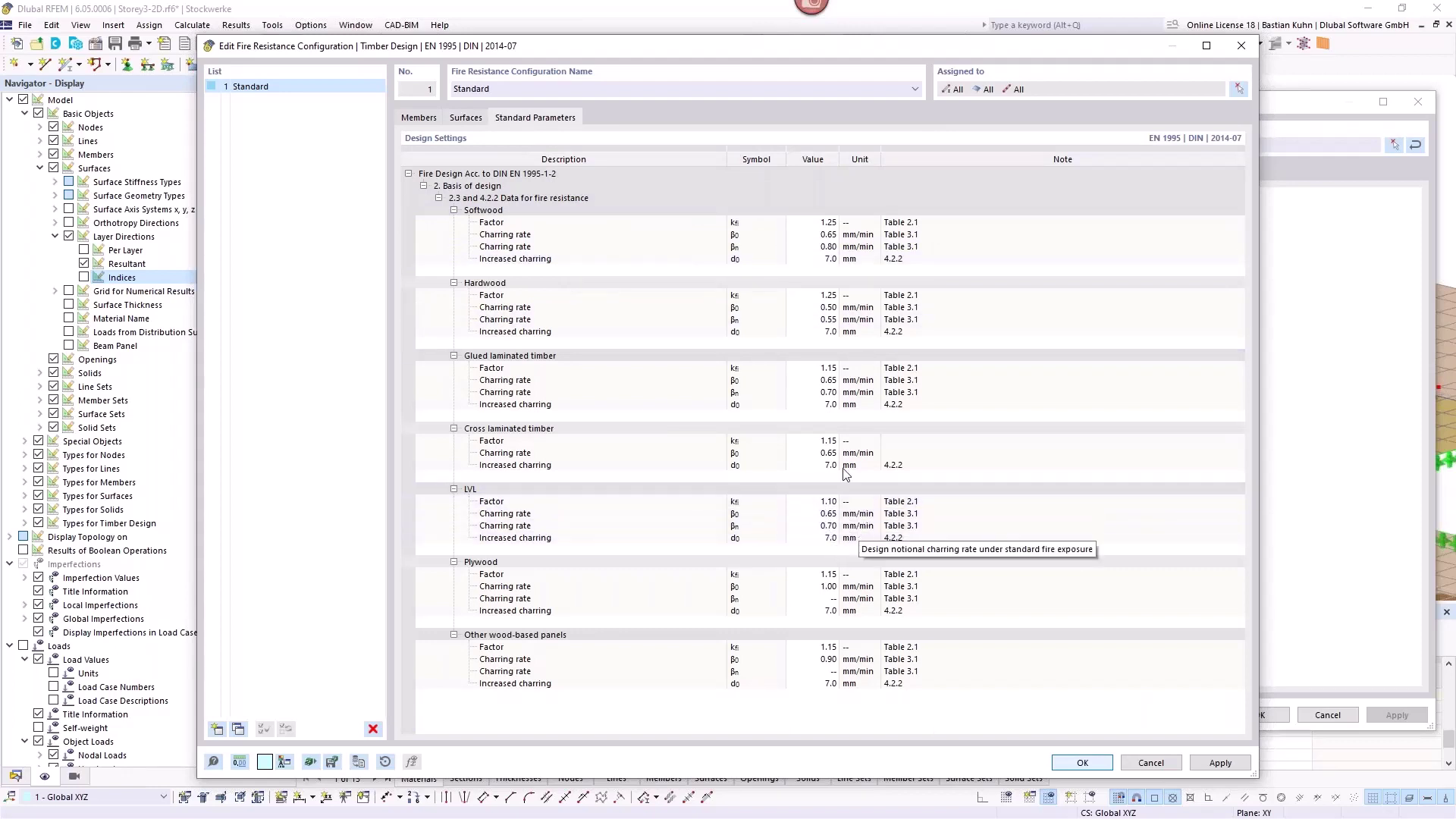
pyautogui.doubleClick(819, 452)
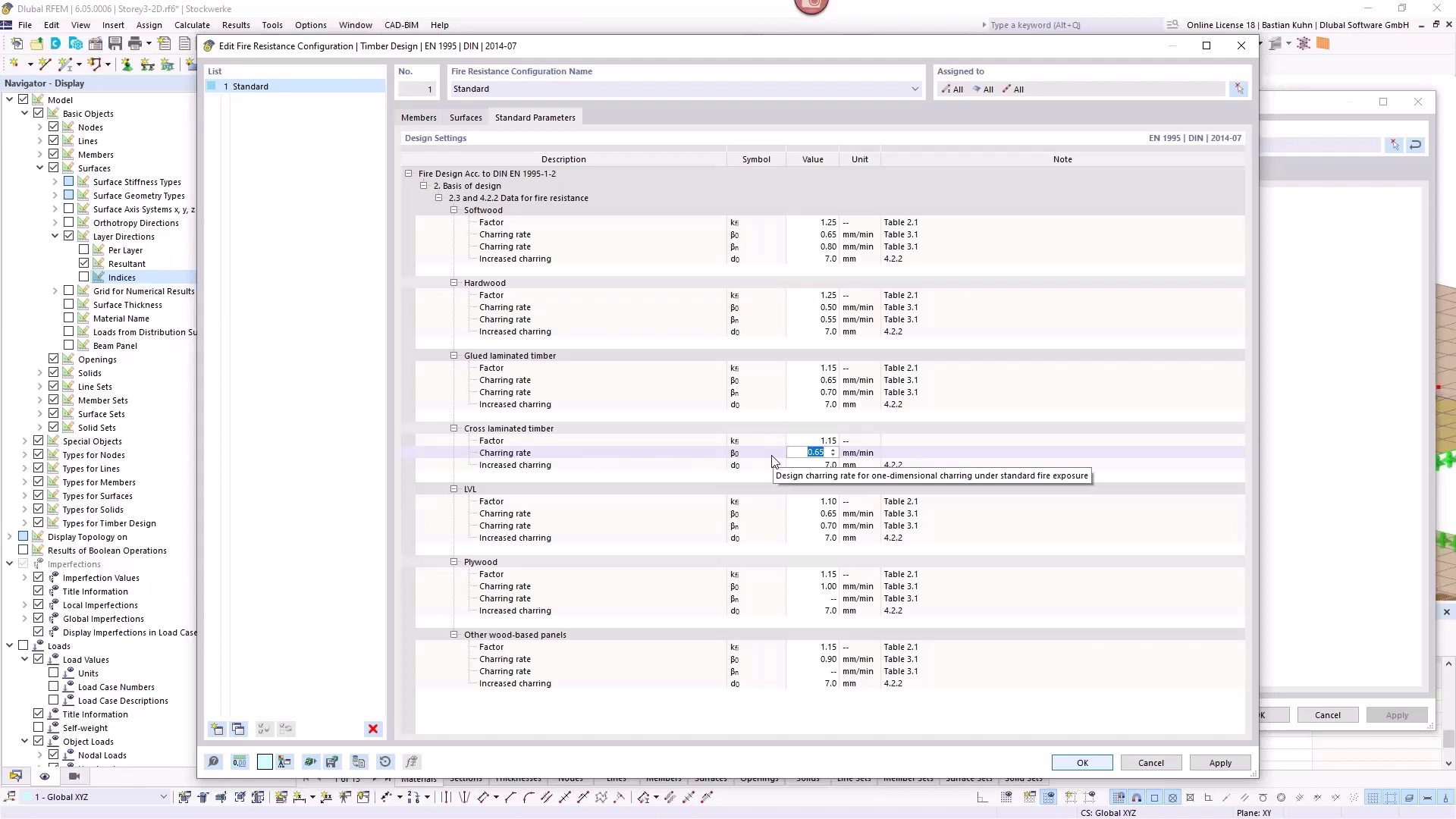
pyautogui.doubleClick(812, 234)
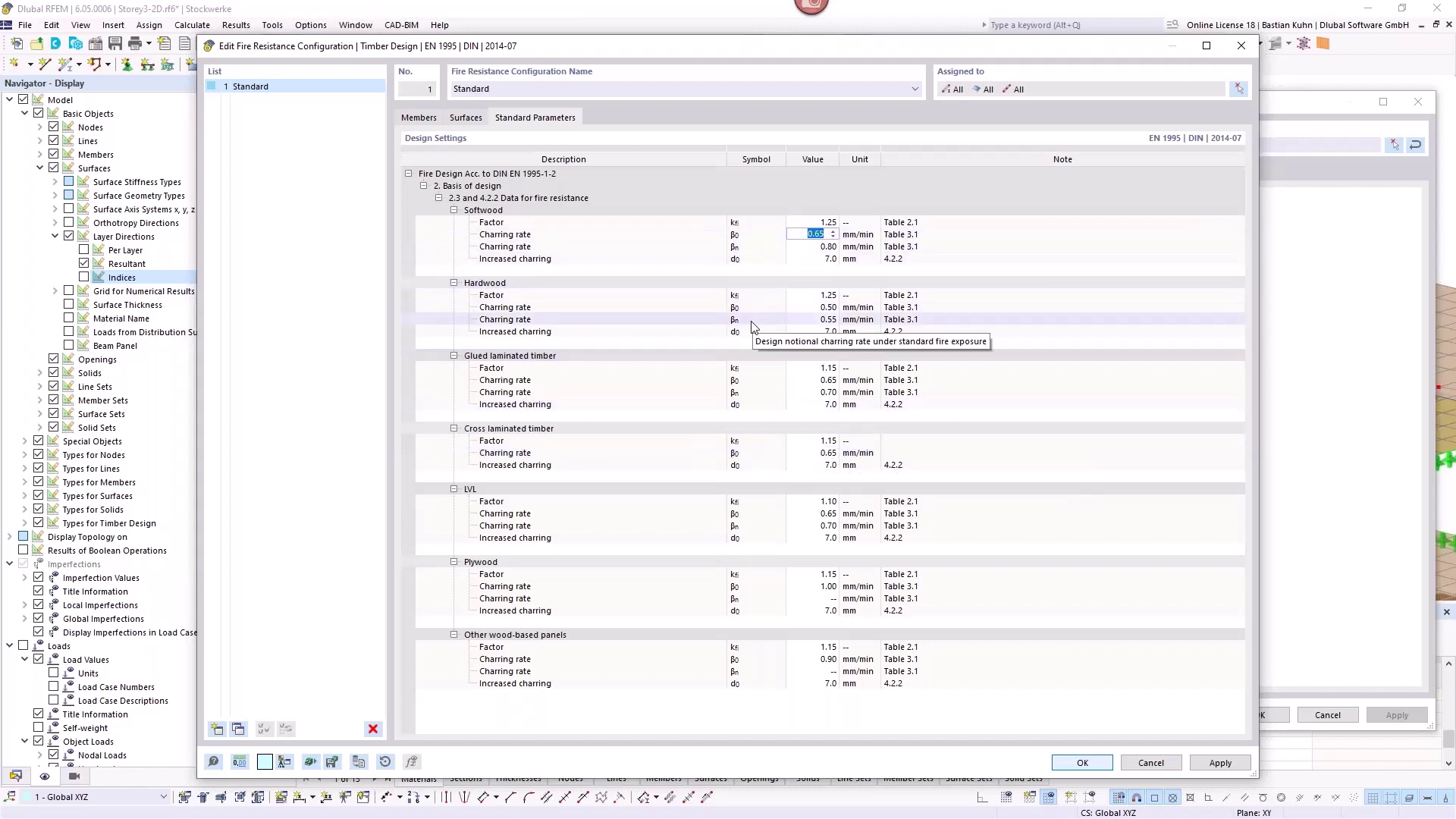
pyautogui.click(457, 117)
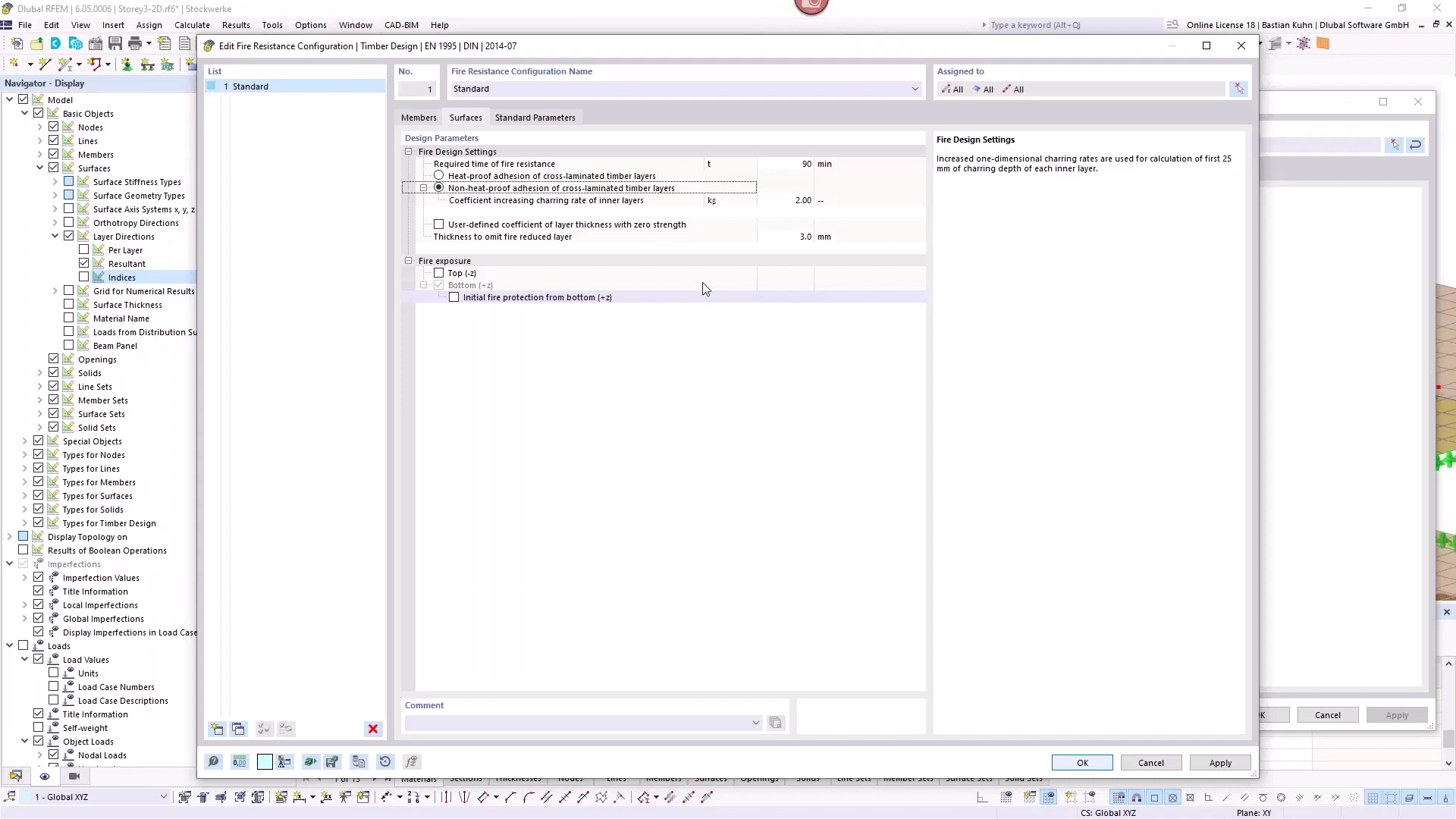
pyautogui.click(763, 199)
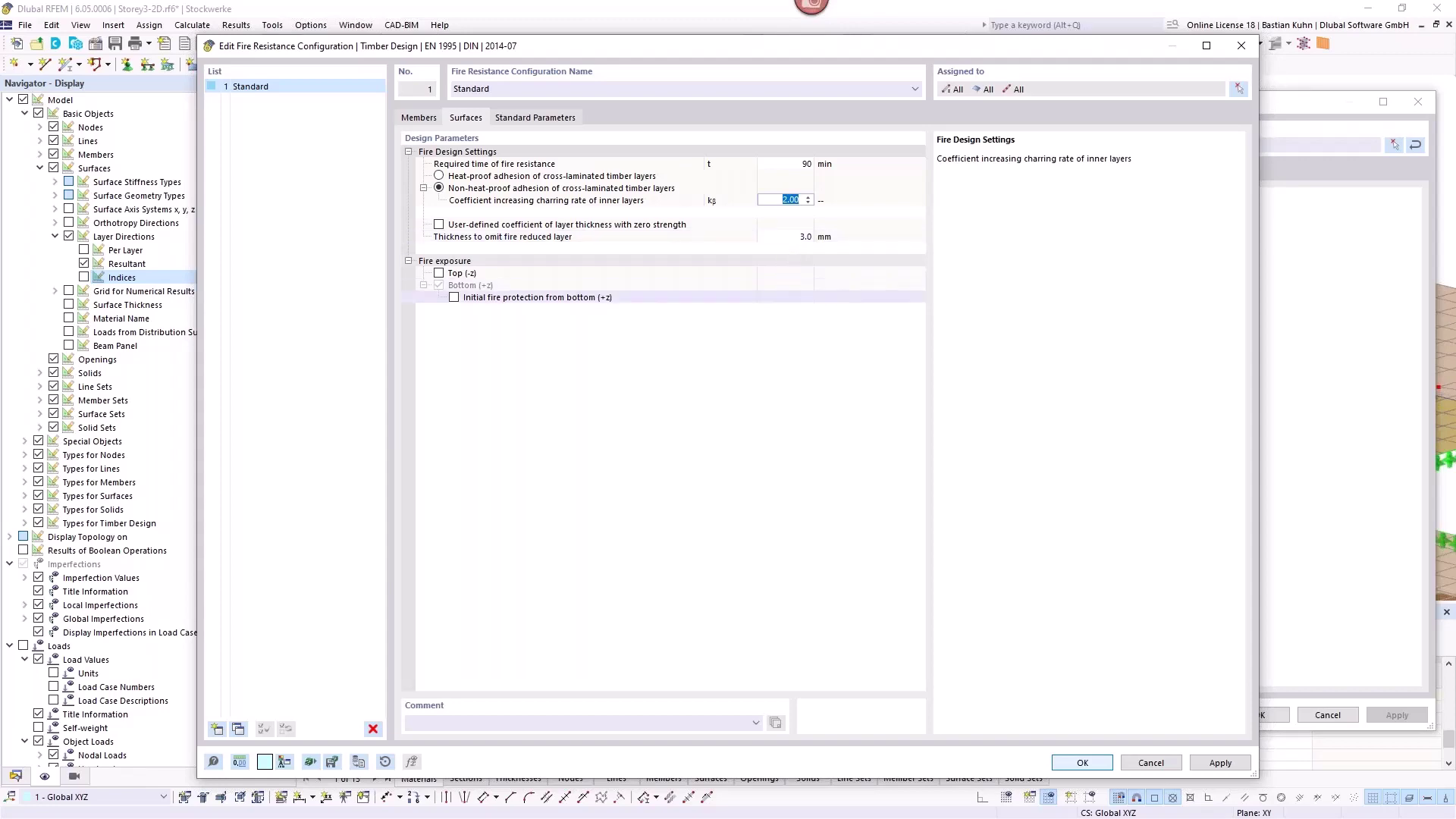
pyautogui.click(1242, 46)
# Step: Examine the layer structure of surface 2's thickness, and close the thickness settings without changes
pyautogui.click(556, 174)
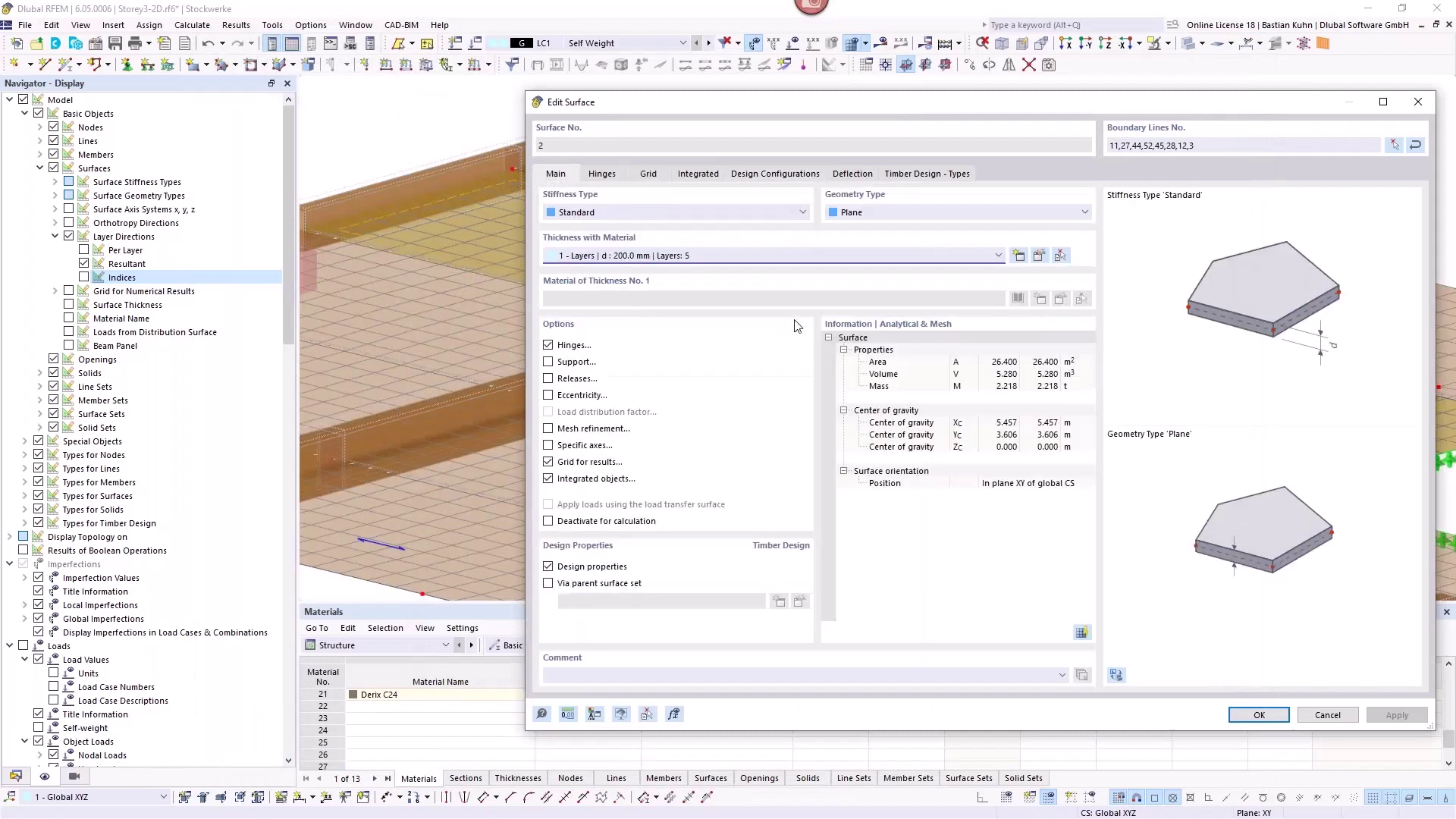
pyautogui.click(1039, 256)
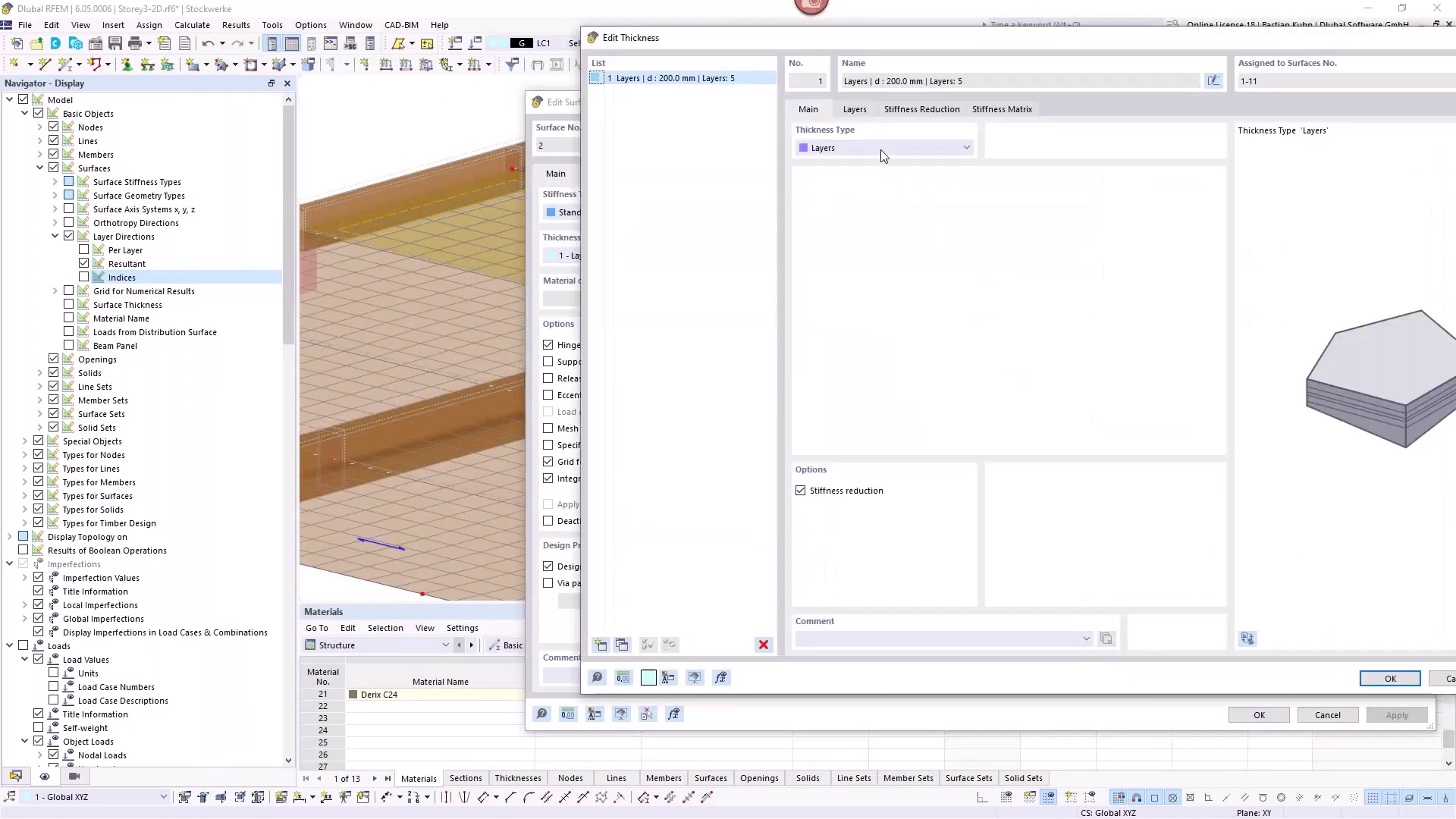
pyautogui.click(855, 109)
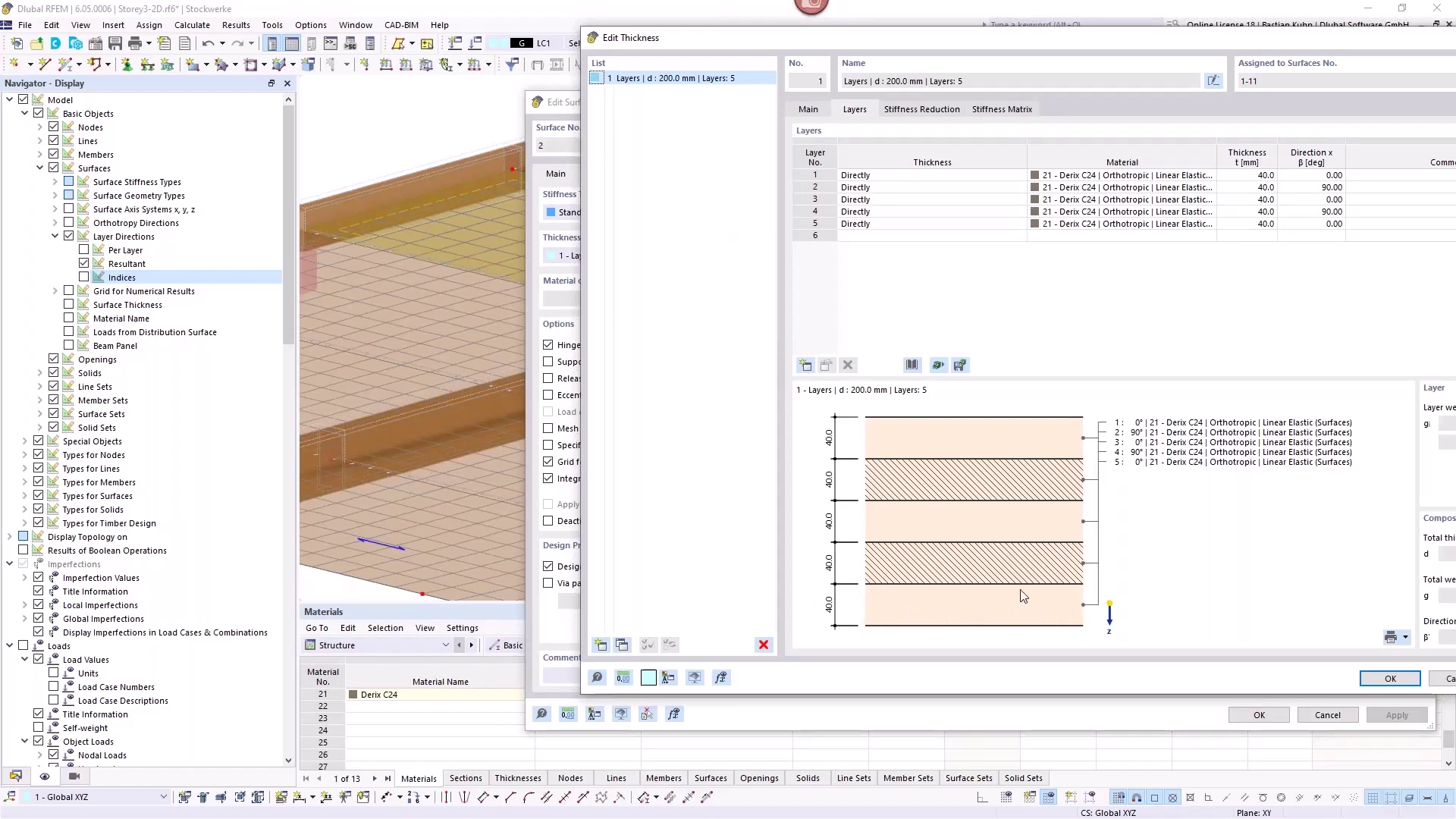
pyautogui.click(1439, 680)
# Step: Open surface 2's Standard fire resistance configuration and review the surface setting for the thickness to omit a fire reduced layer
pyautogui.click(778, 175)
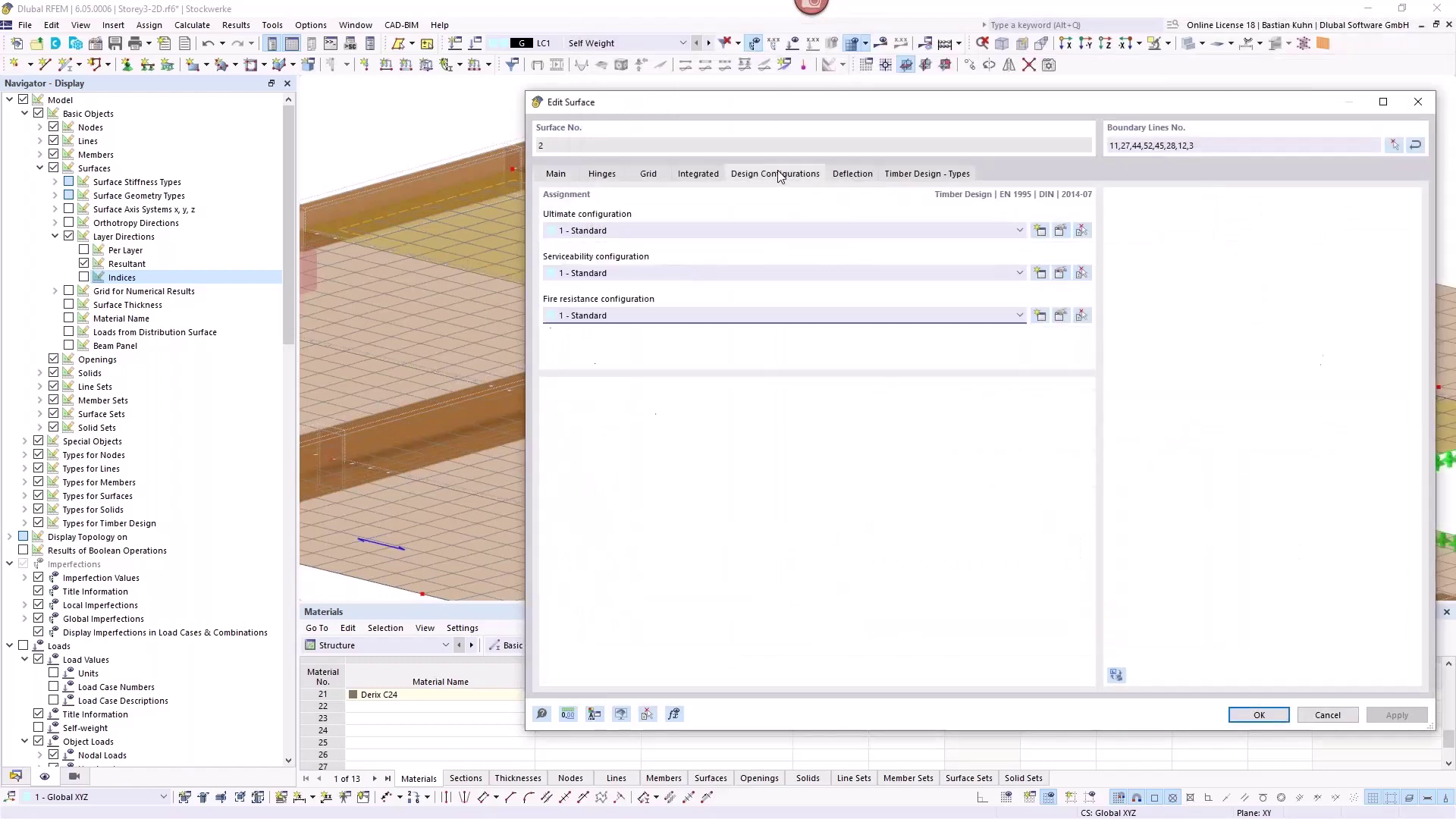
pyautogui.click(1061, 316)
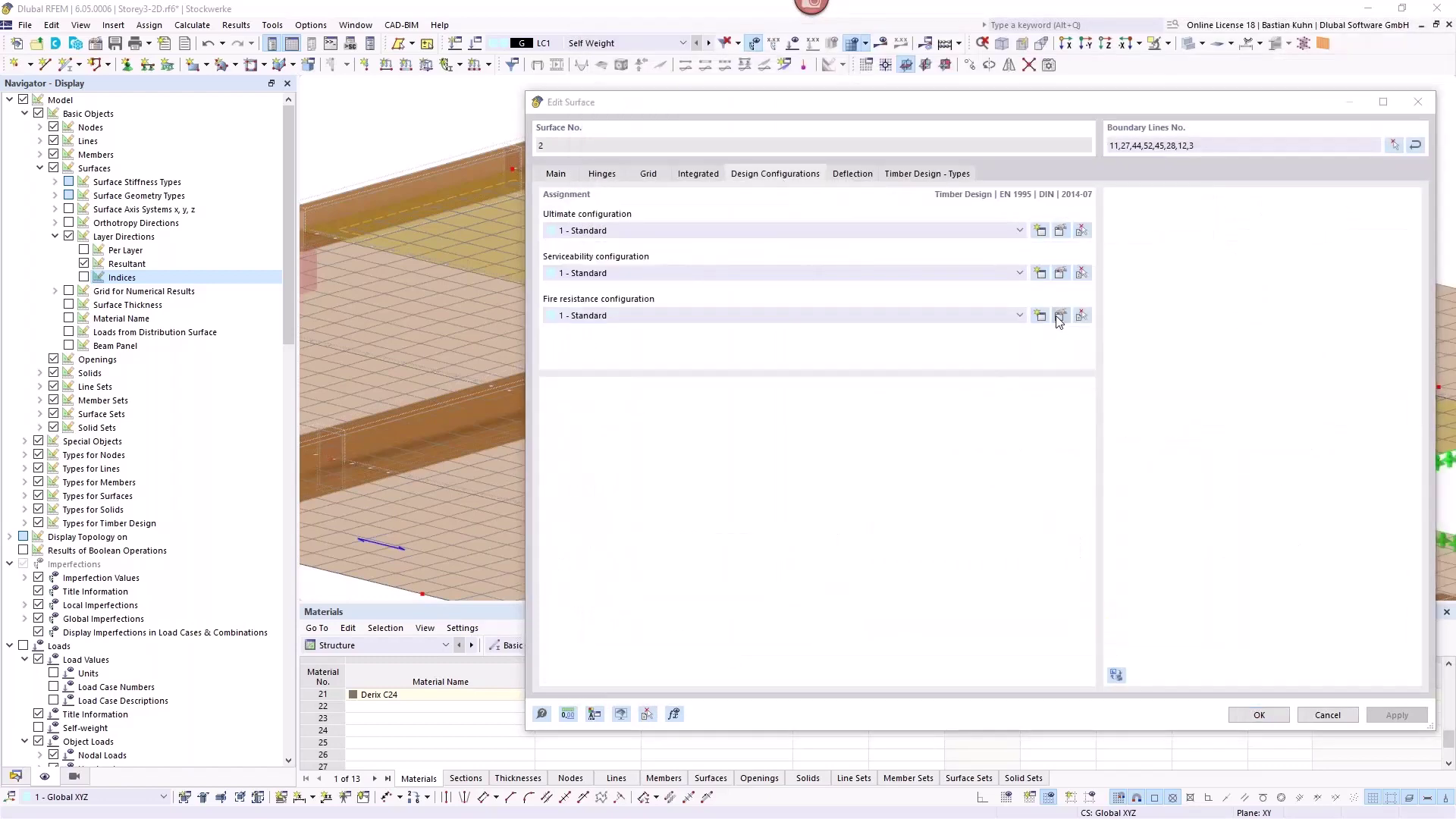
pyautogui.click(466, 118)
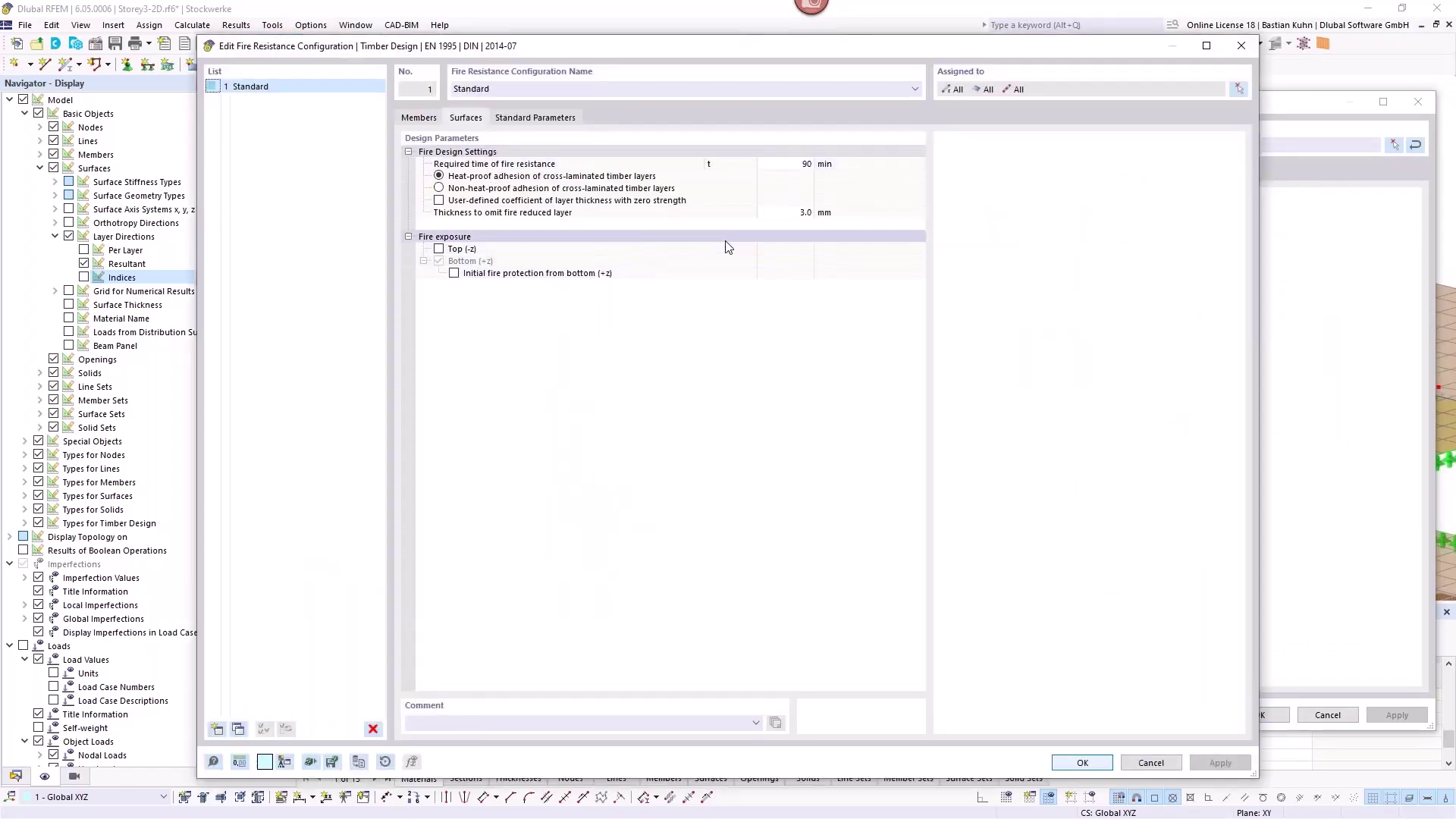
pyautogui.click(785, 213)
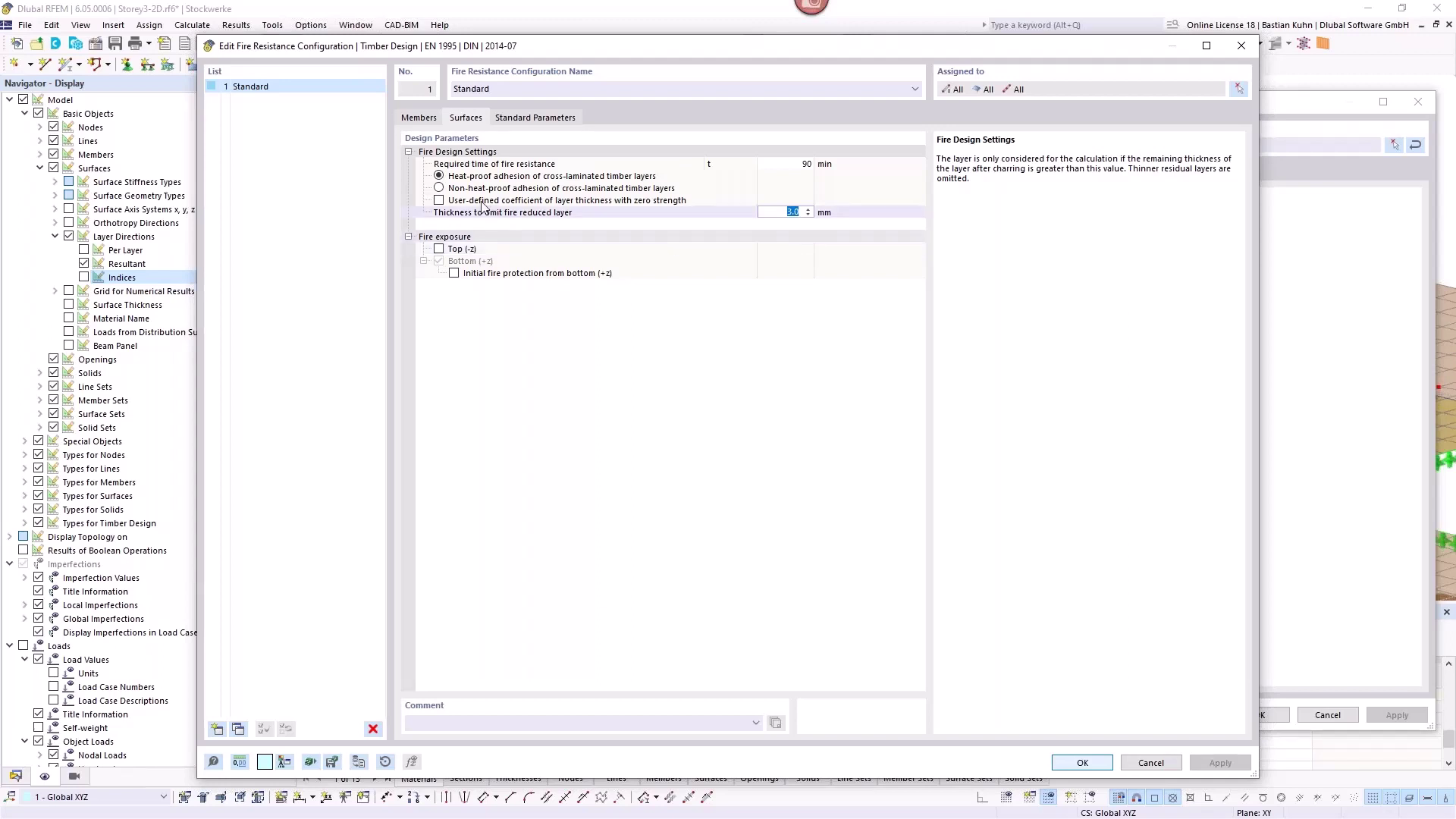
# Step: Set non-heat-proof adhesion of cross-laminated timber layers for surfaces, checking the optional initial fire protection from bottom but leaving it off, and accept the configuration
pyautogui.click(439, 188)
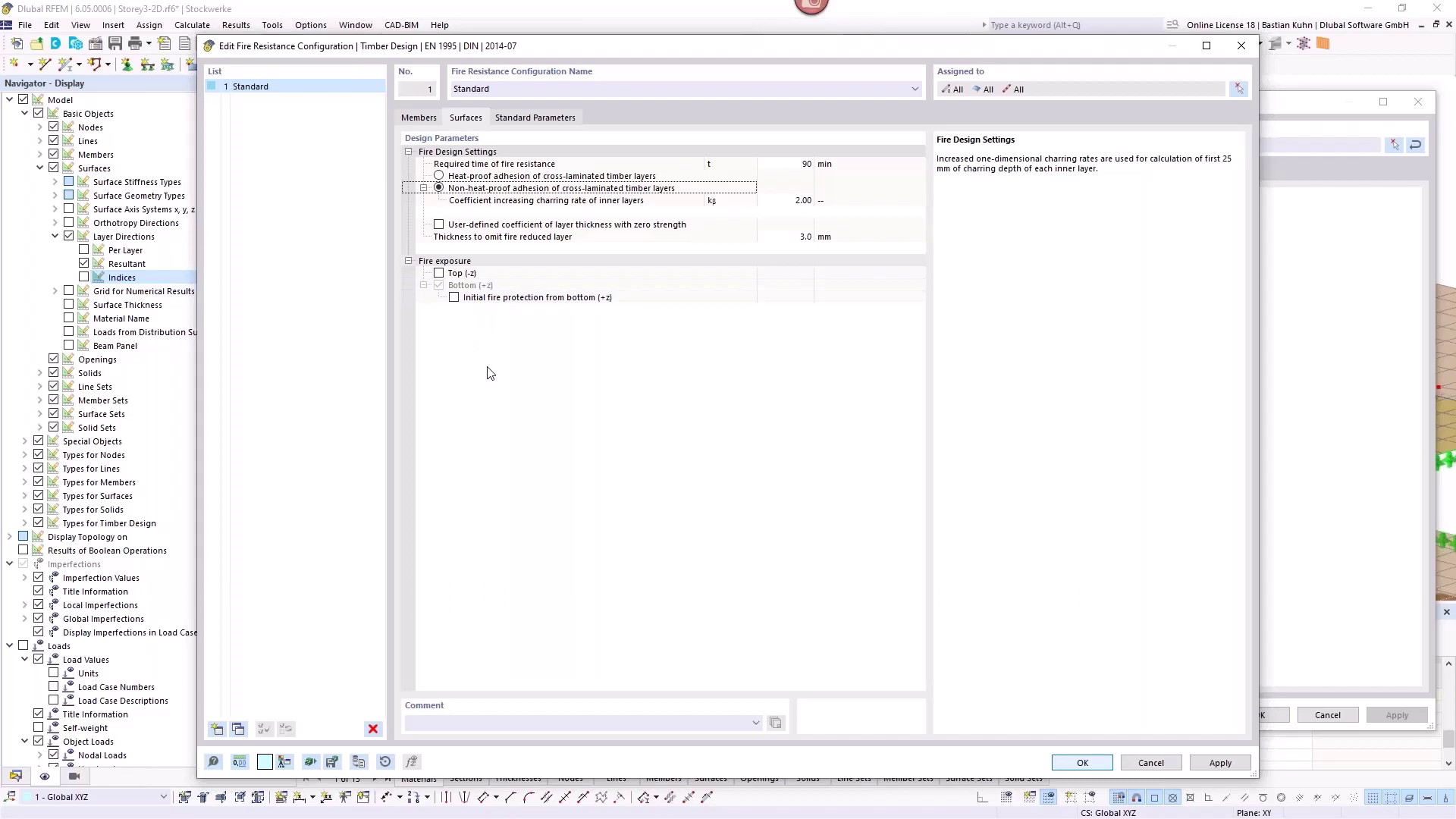
pyautogui.click(453, 297)
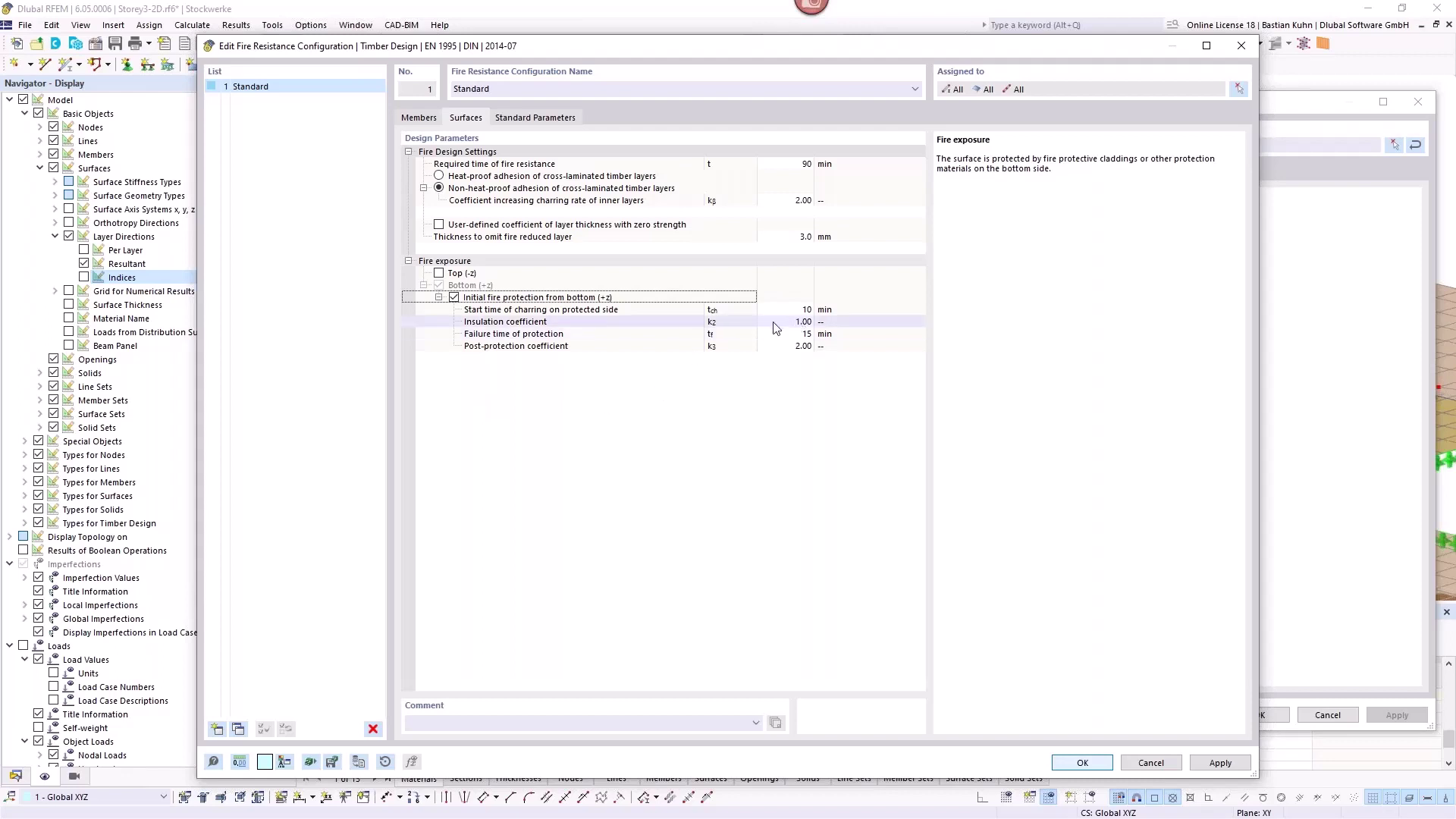
pyautogui.click(453, 297)
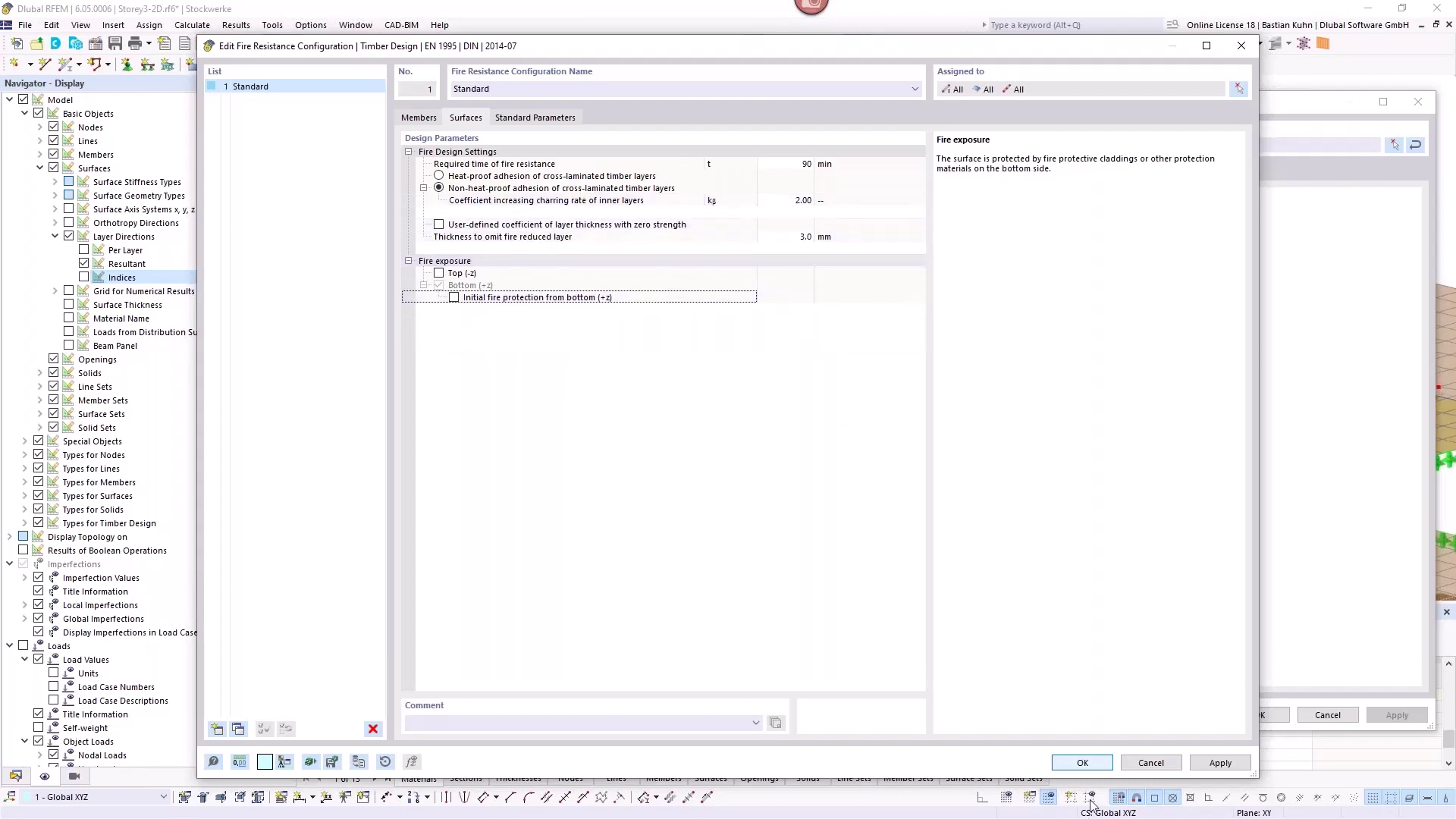
pyautogui.click(1082, 763)
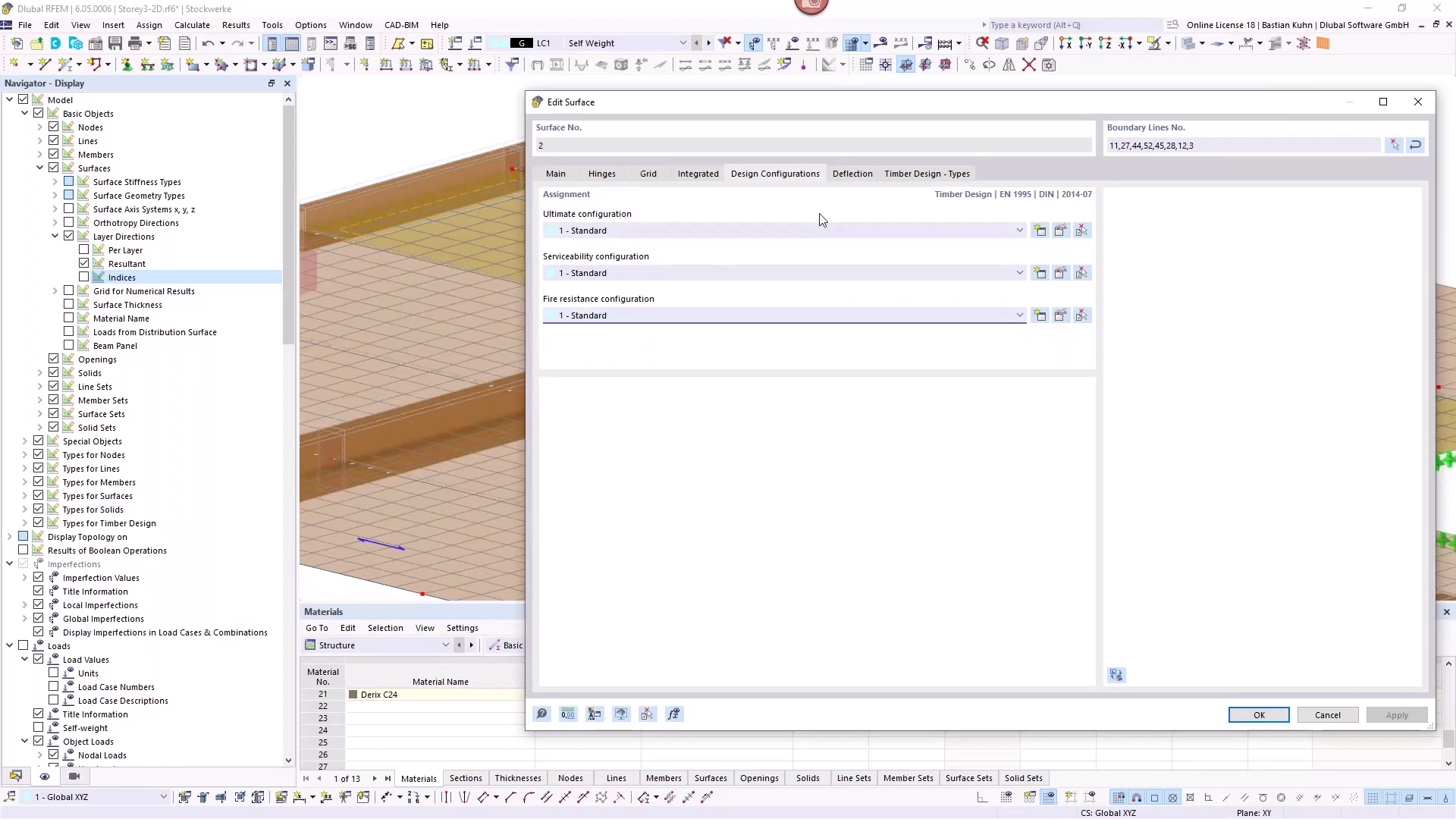
# Step: Set the definition type of surface 2's deflection reference length to Manually and start picking its reference line in the model
pyautogui.click(849, 177)
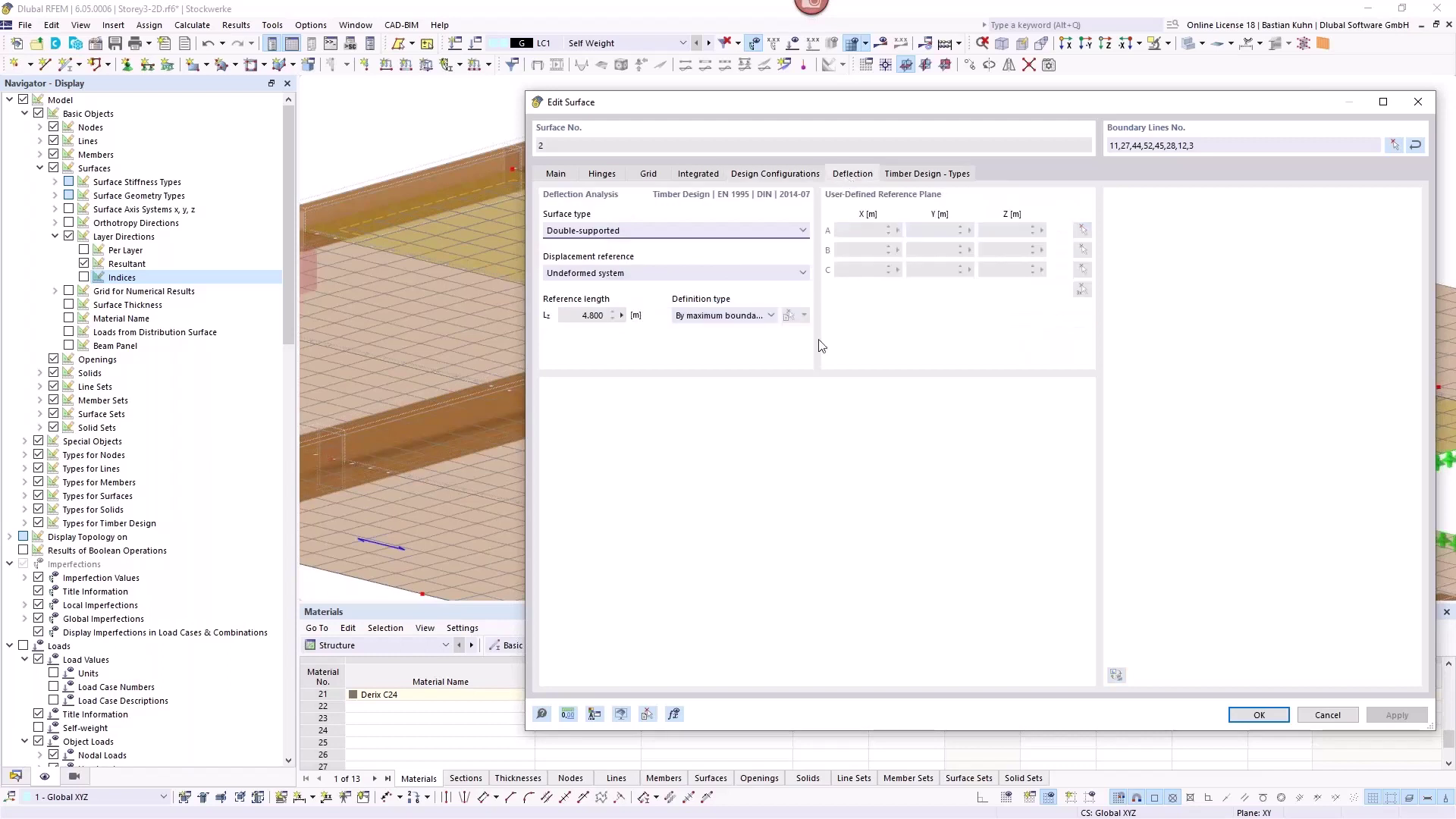
pyautogui.click(581, 316)
pyautogui.moveTo(854, 106); pyautogui.dragTo(818, 393)
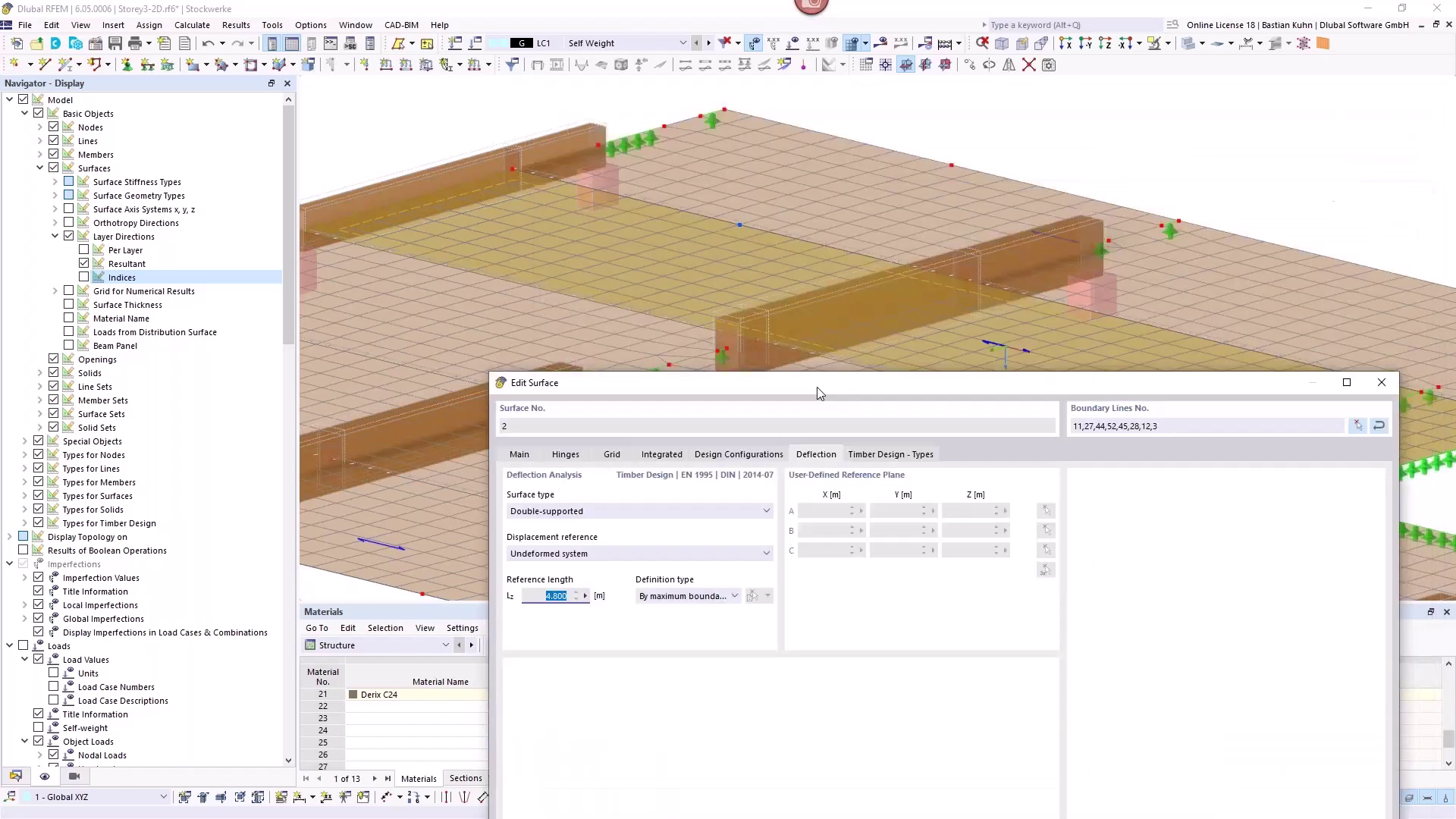
pyautogui.click(716, 602)
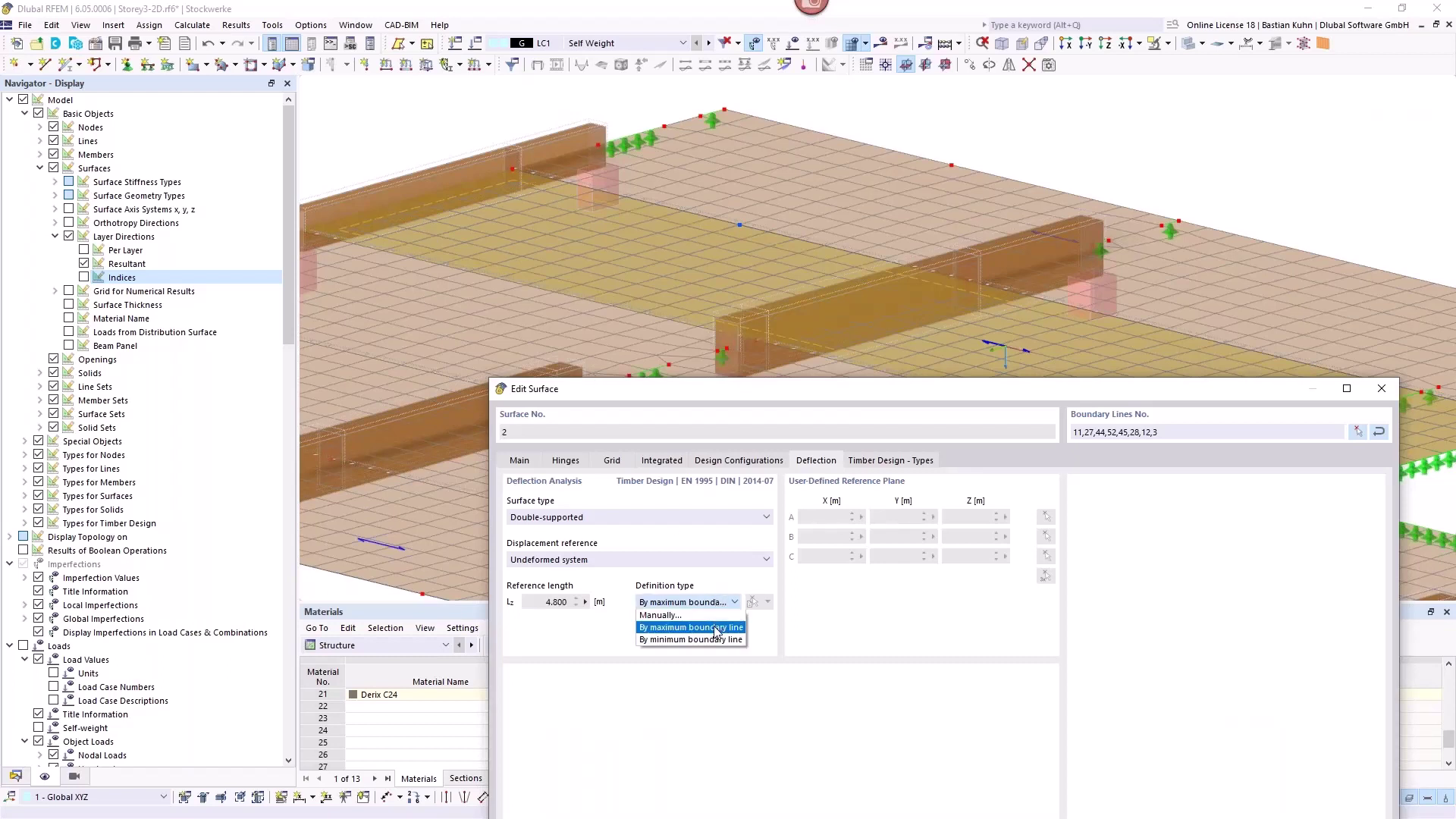
pyautogui.click(720, 628)
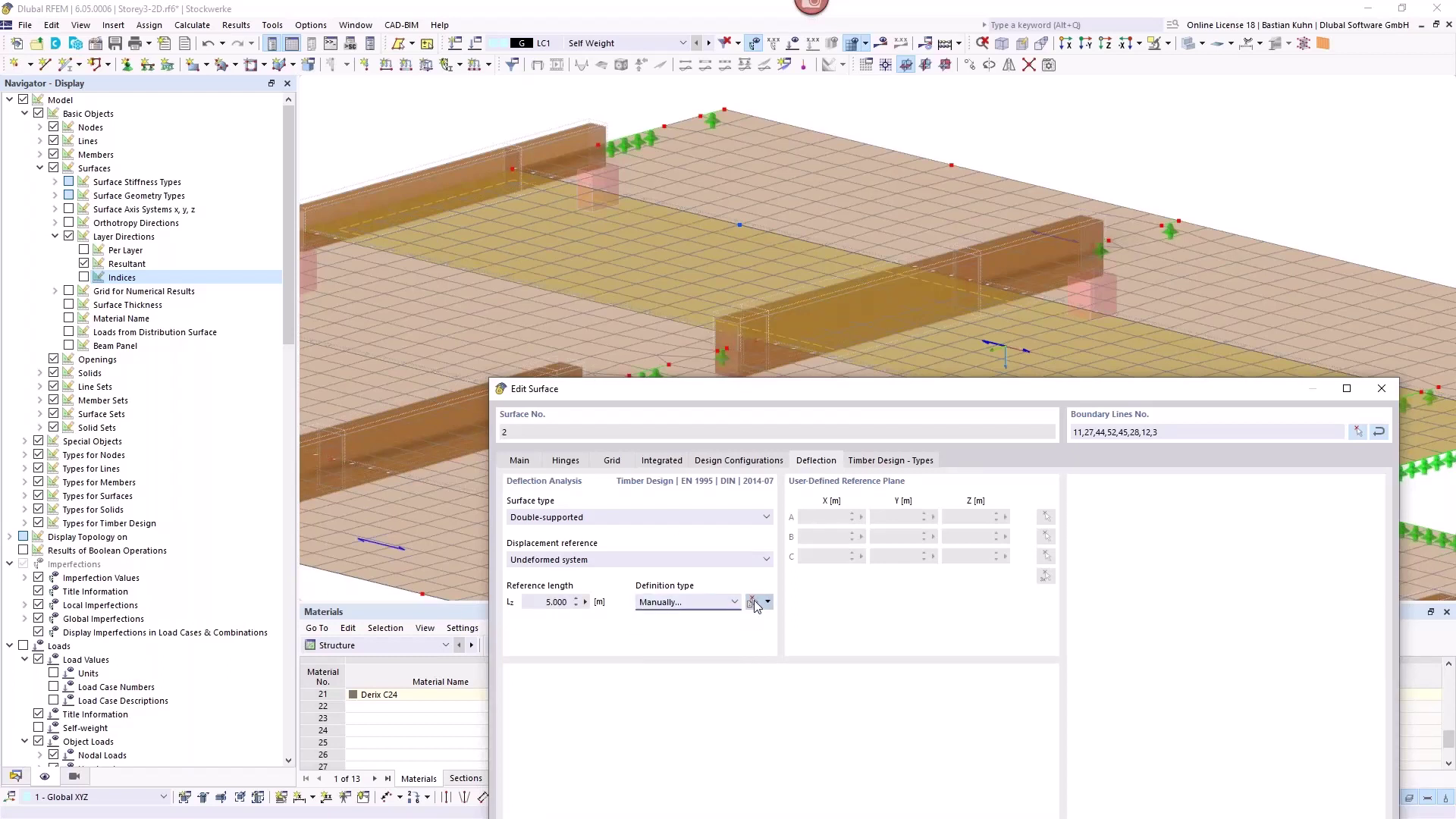
pyautogui.click(753, 601)
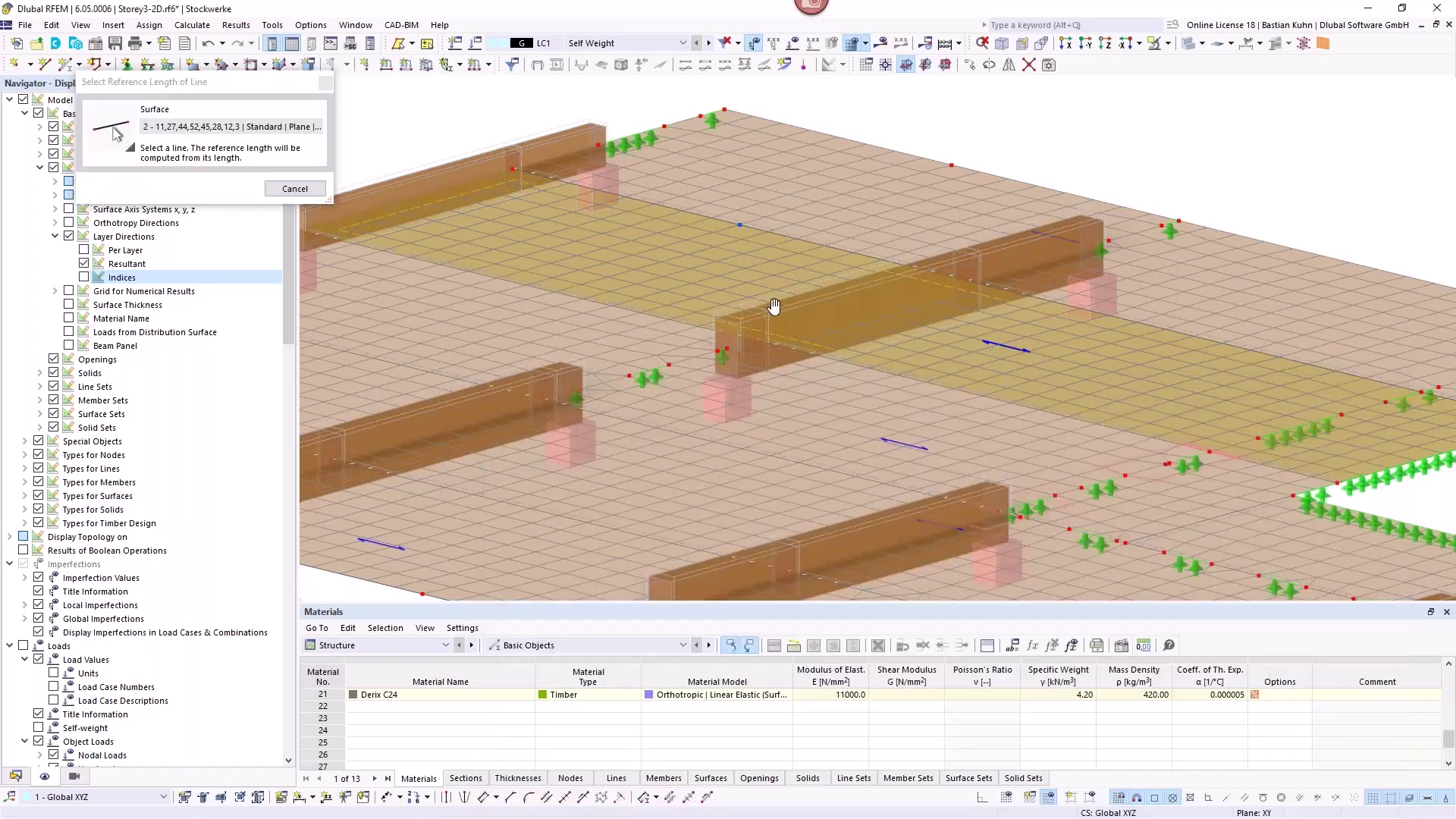
# Step: Set surface 2's deflection reference length to 4.800 m by picking its boundary line between two beams, keeping the definition type manual
pyautogui.moveTo(775, 305); pyautogui.dragTo(931, 286, button='middle')
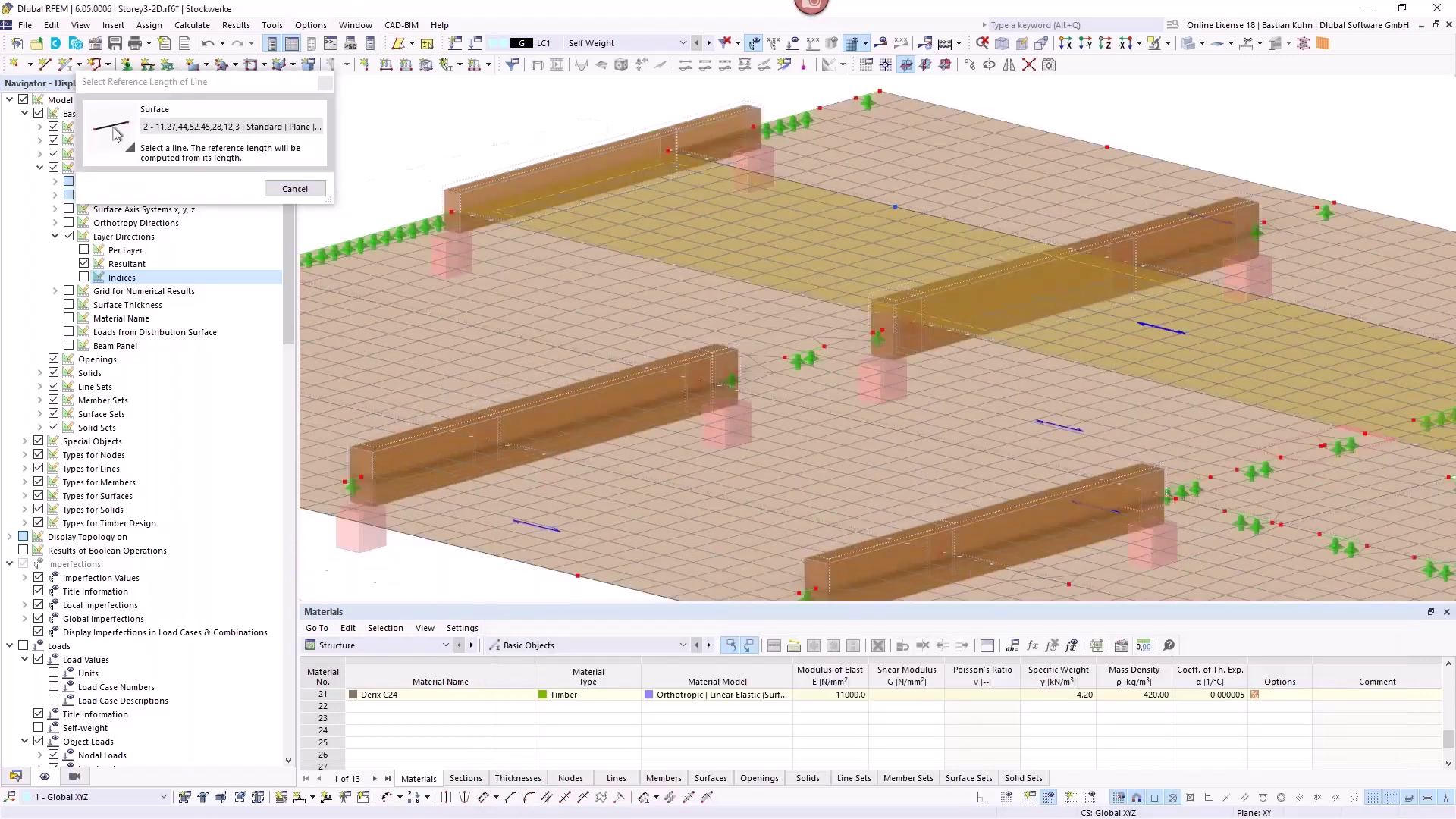
pyautogui.click(877, 327)
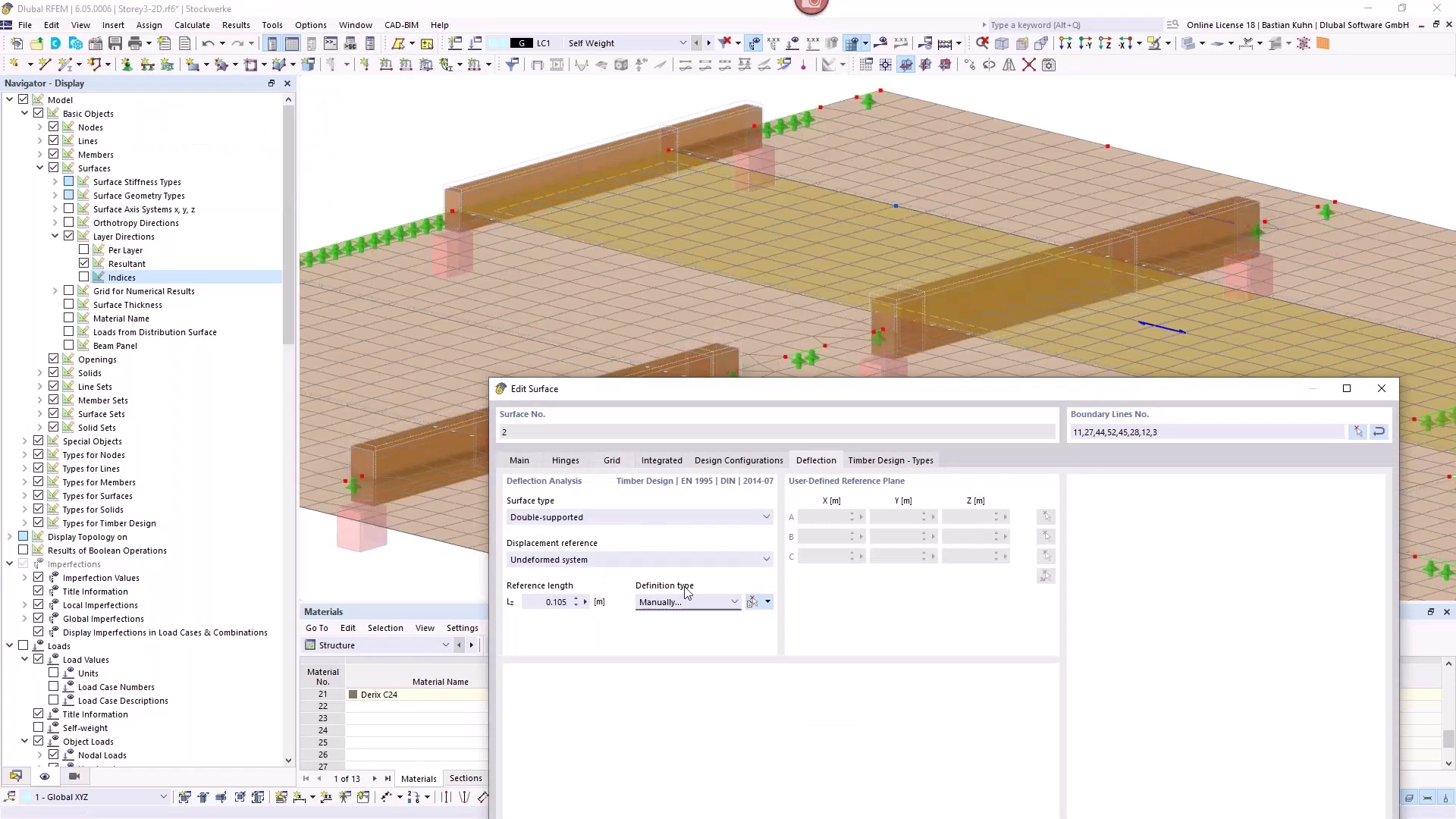
pyautogui.click(753, 603)
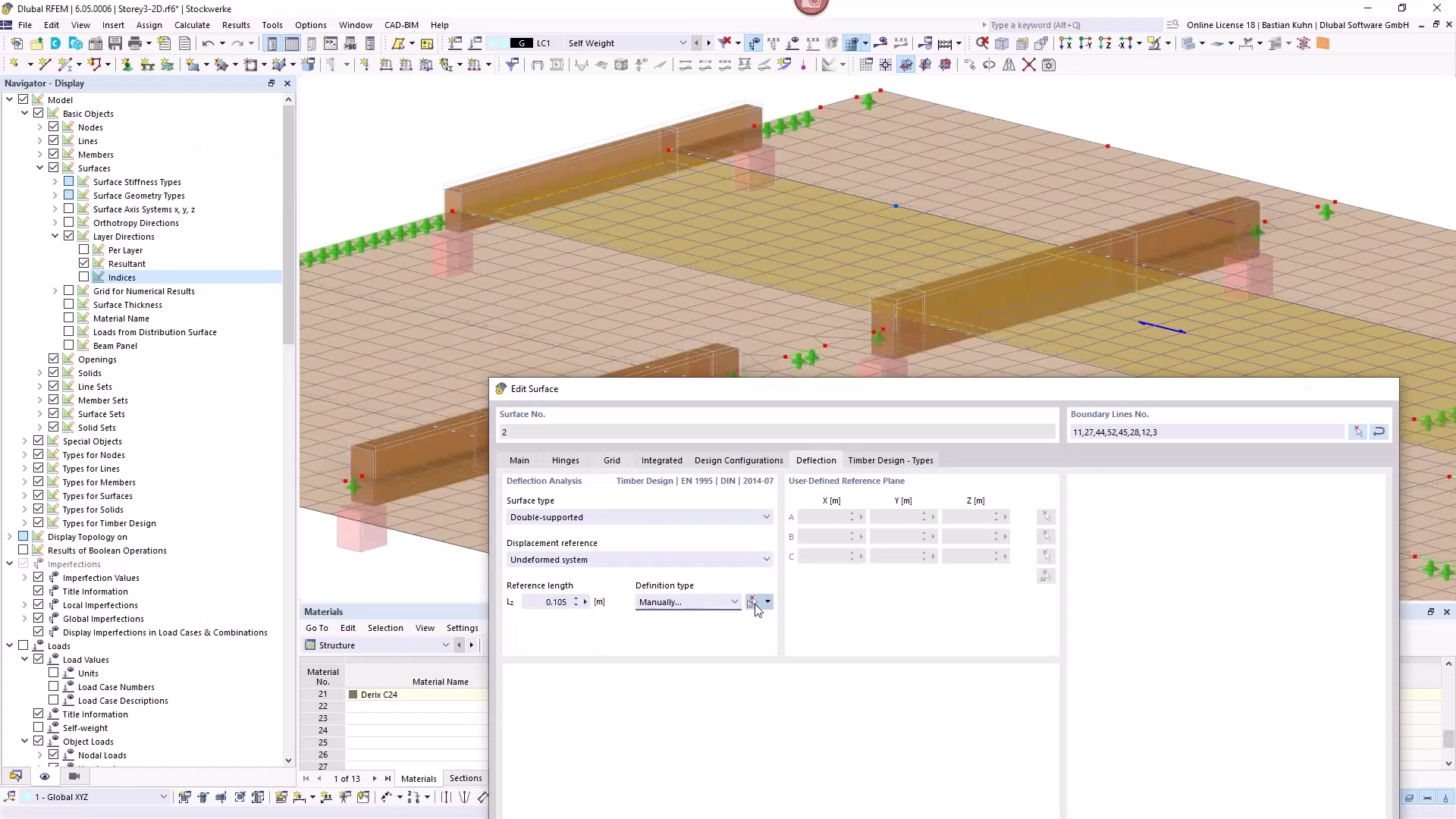
pyautogui.click(771, 293)
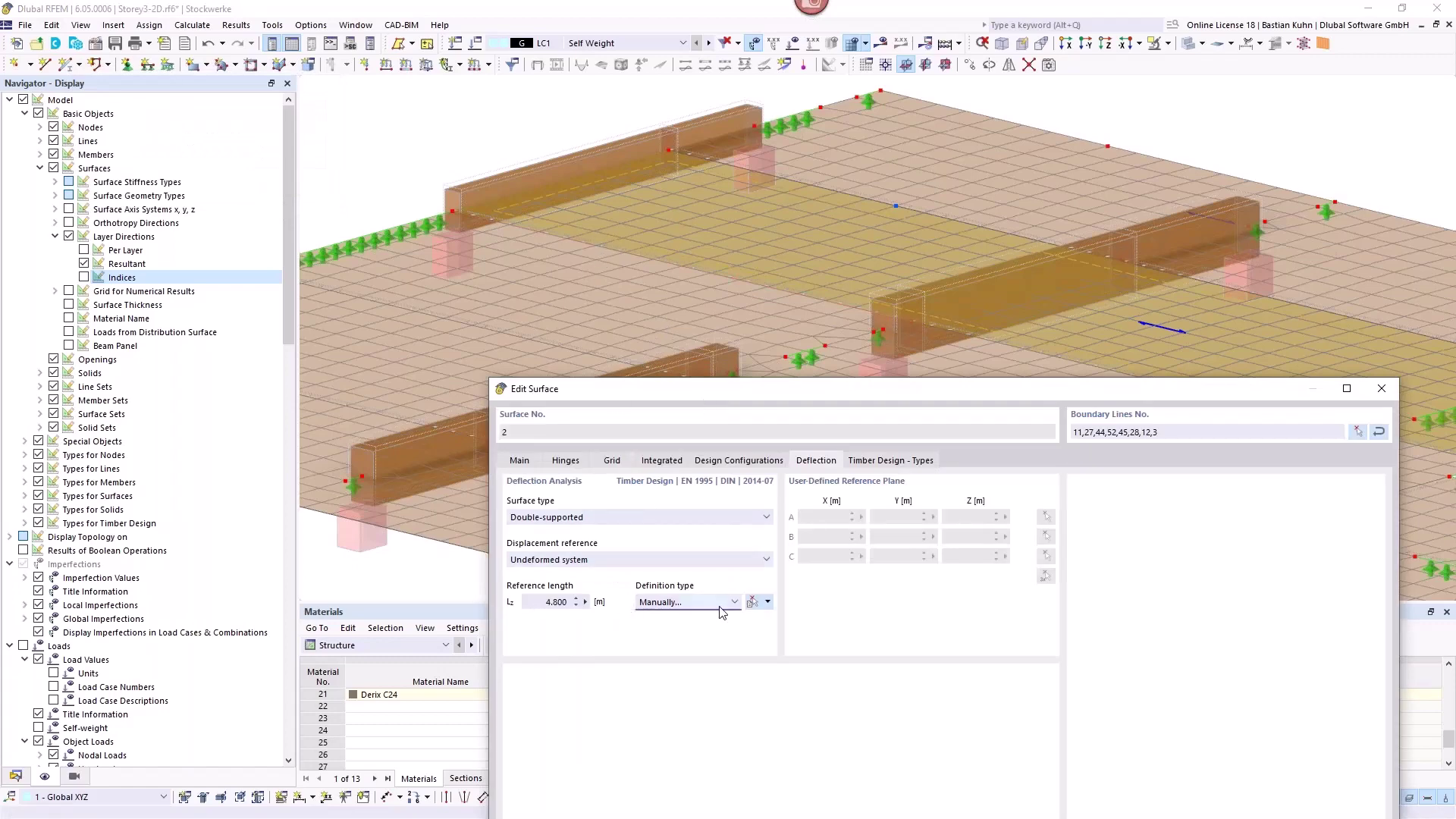
pyautogui.click(720, 612)
pyautogui.click(708, 636)
# Step: Check the timber design service class assignment of surface 2 and accept the surface edits
pyautogui.click(906, 461)
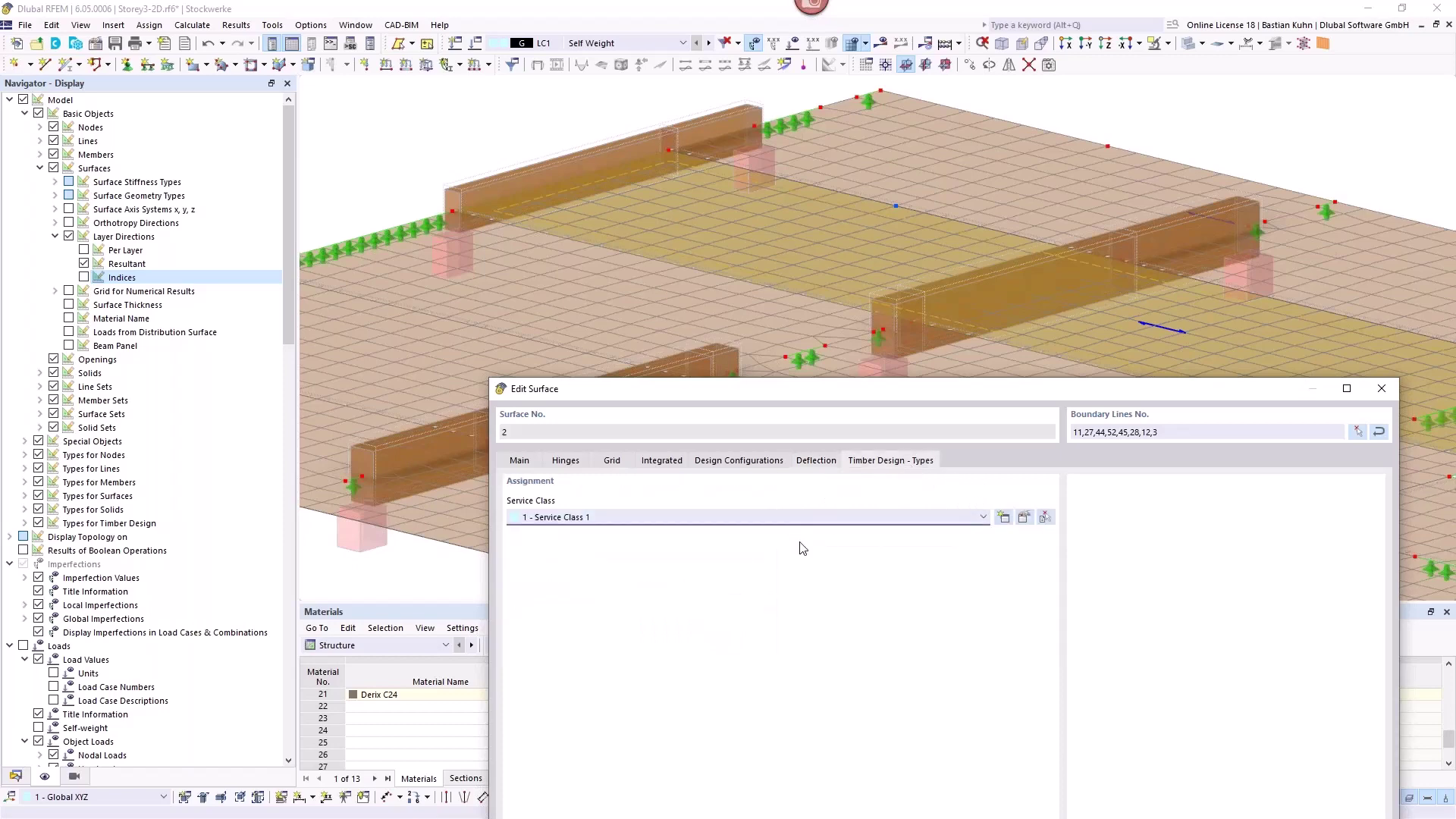
pyautogui.moveTo(864, 390); pyautogui.dragTo(728, 89)
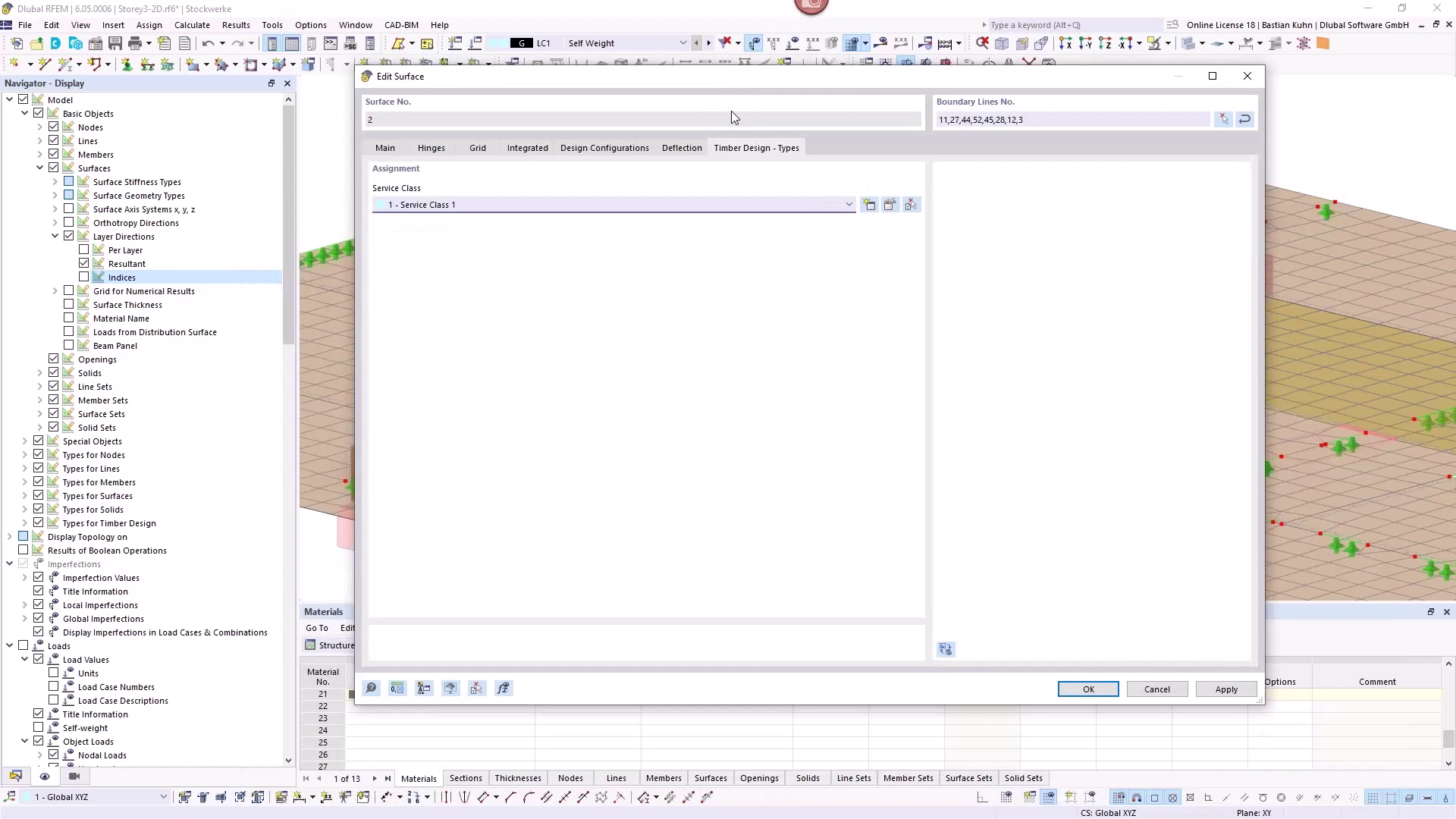
pyautogui.click(1085, 689)
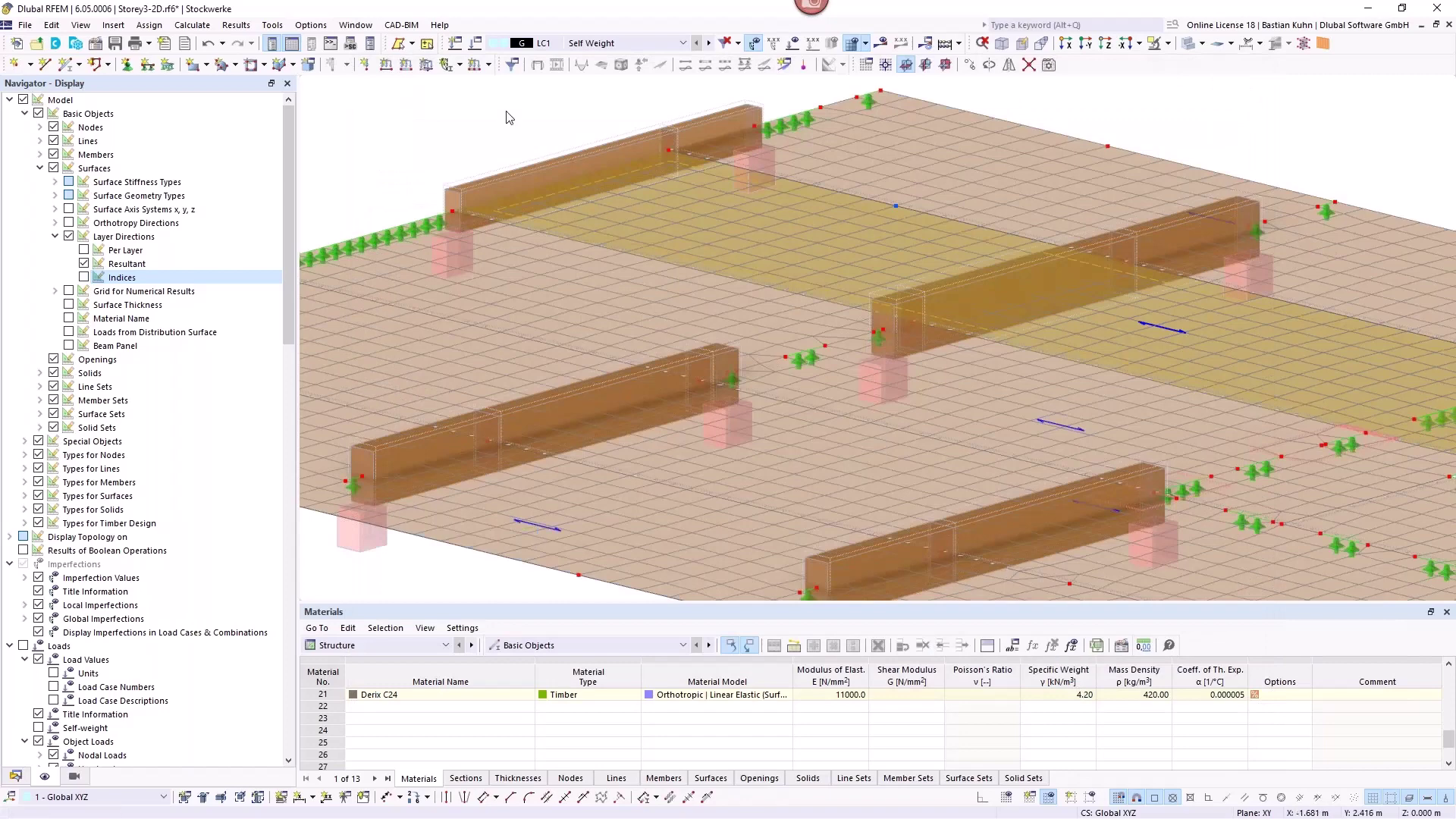
# Step: Open the load cases and combinations settings for editing and enable the combination wizard
pyautogui.scroll(-5, 513, 128)
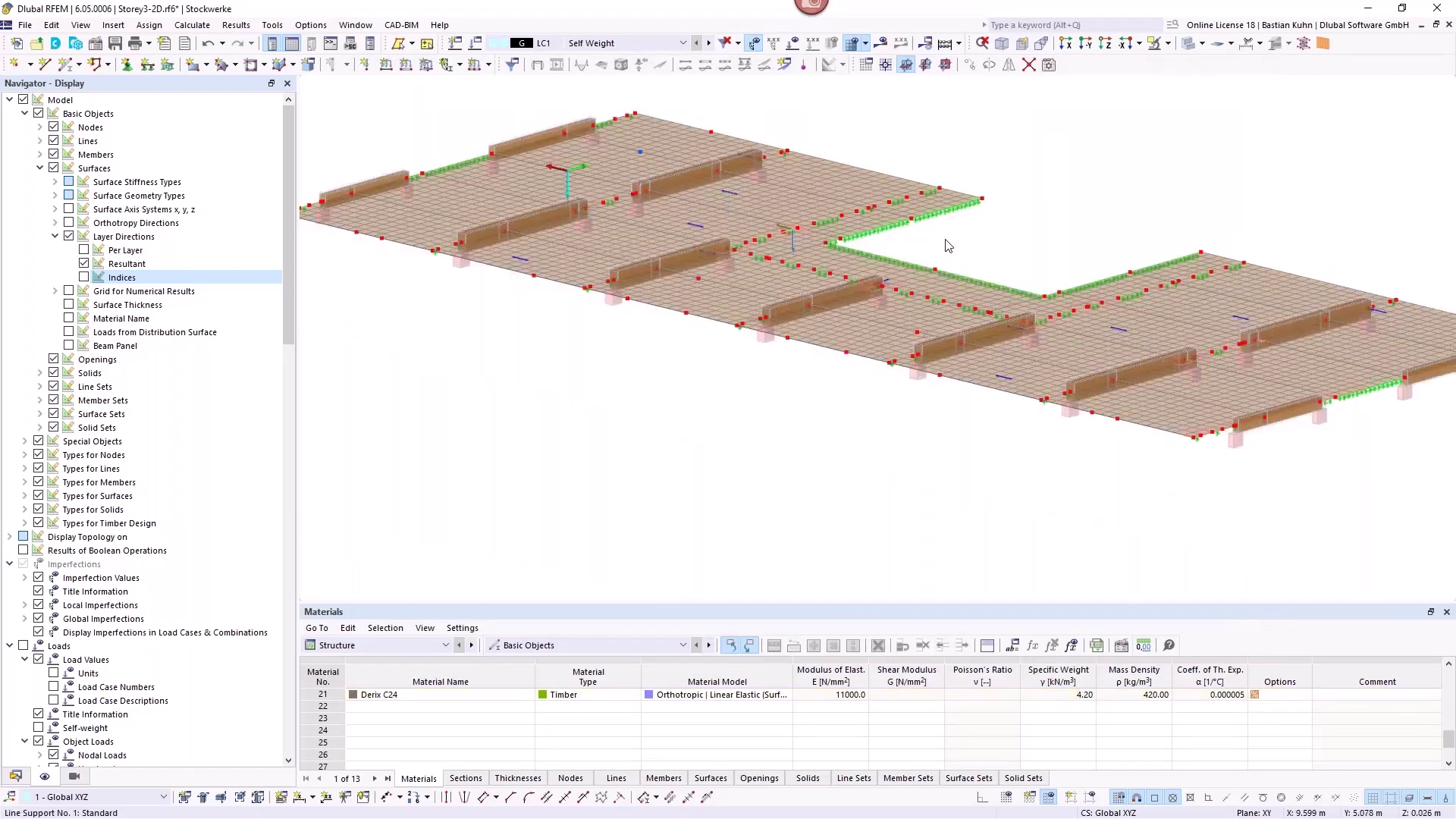
pyautogui.moveTo(942, 243)
pyautogui.mouseDown(button='middle')
pyautogui.moveTo(964, 246)
pyautogui.moveTo(959, 257)
pyautogui.mouseUp(button='middle')
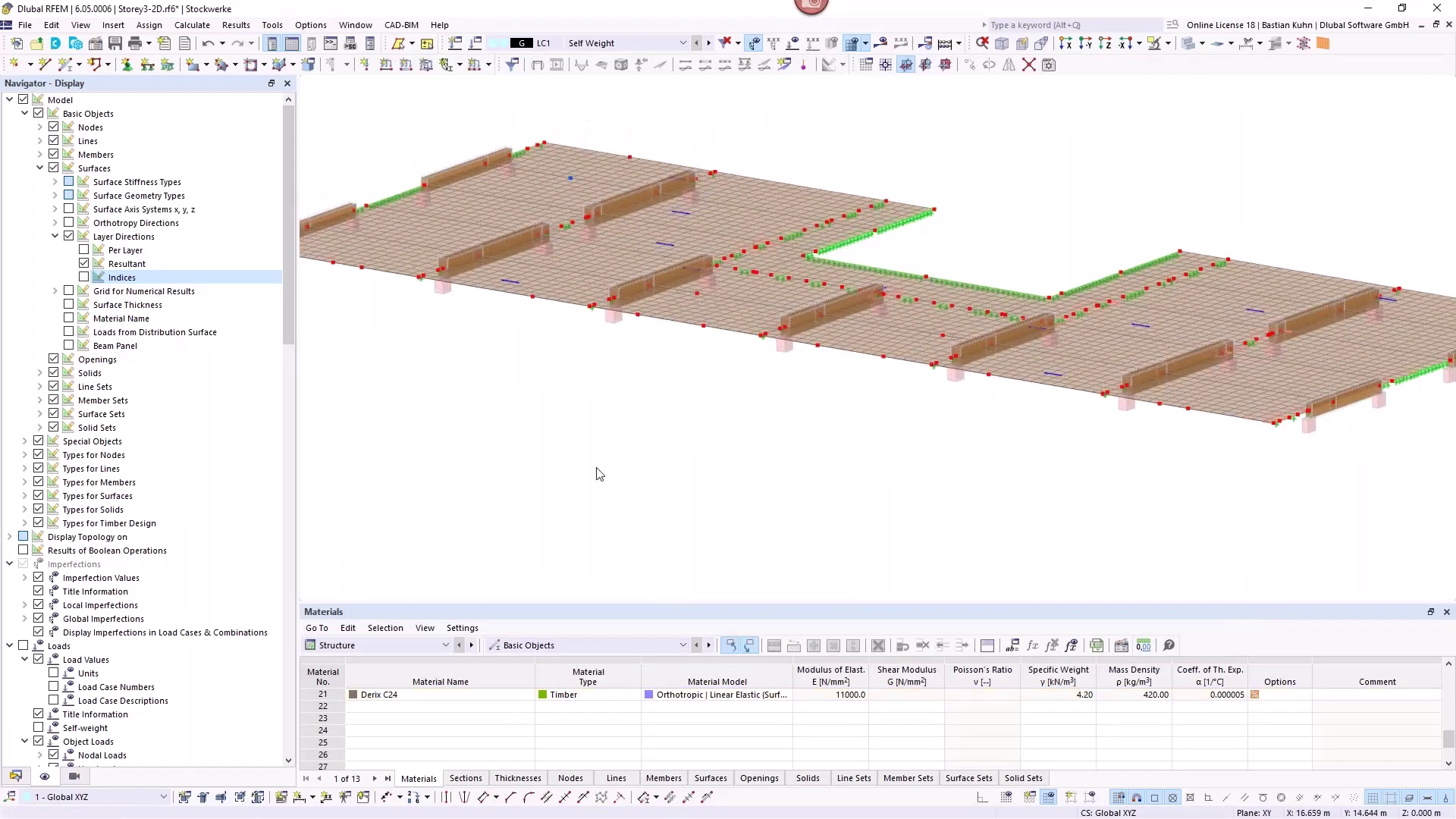
pyautogui.click(15, 776)
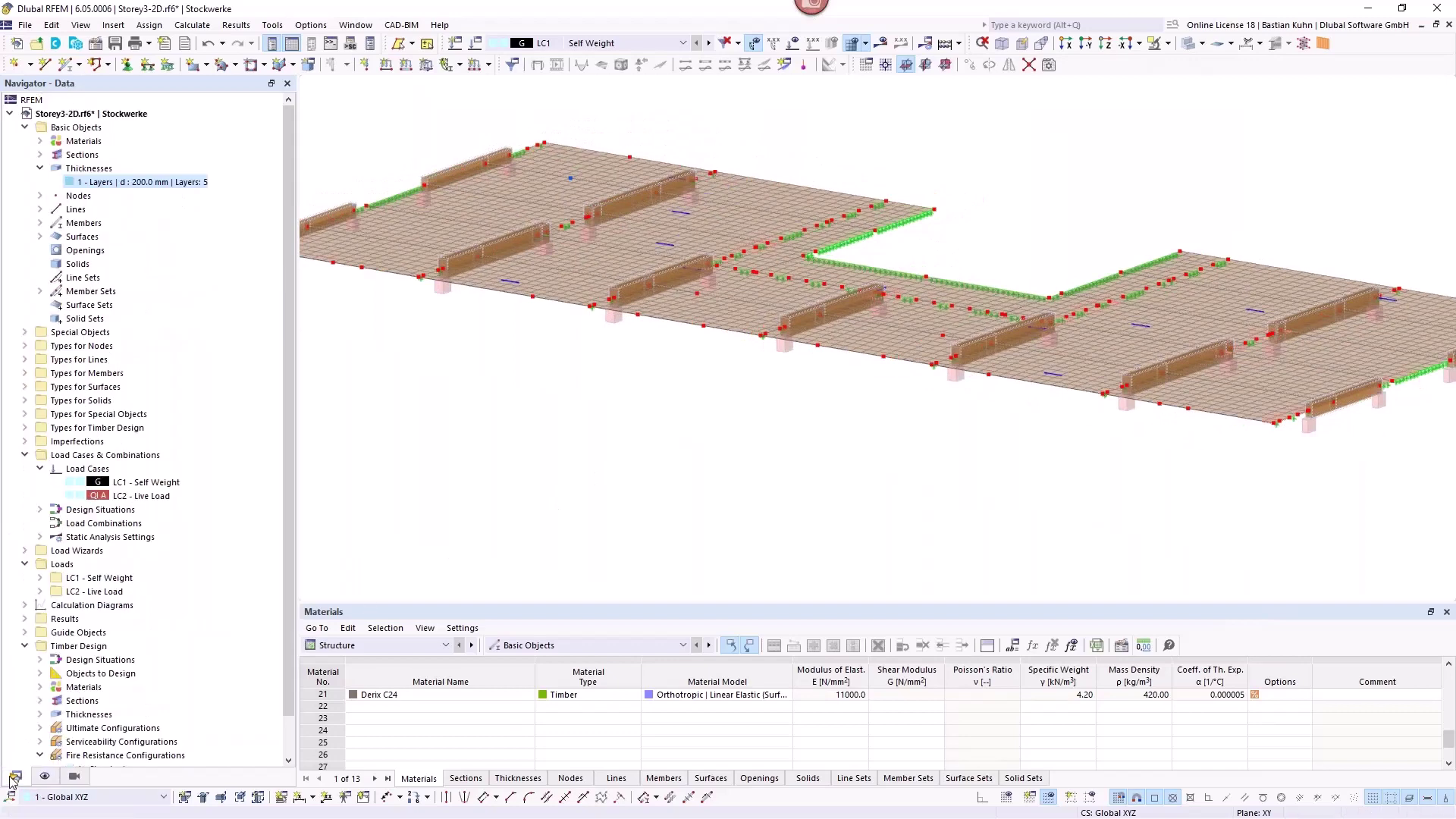
pyautogui.click(89, 457)
pyautogui.rightClick(90, 457)
pyautogui.click(118, 471)
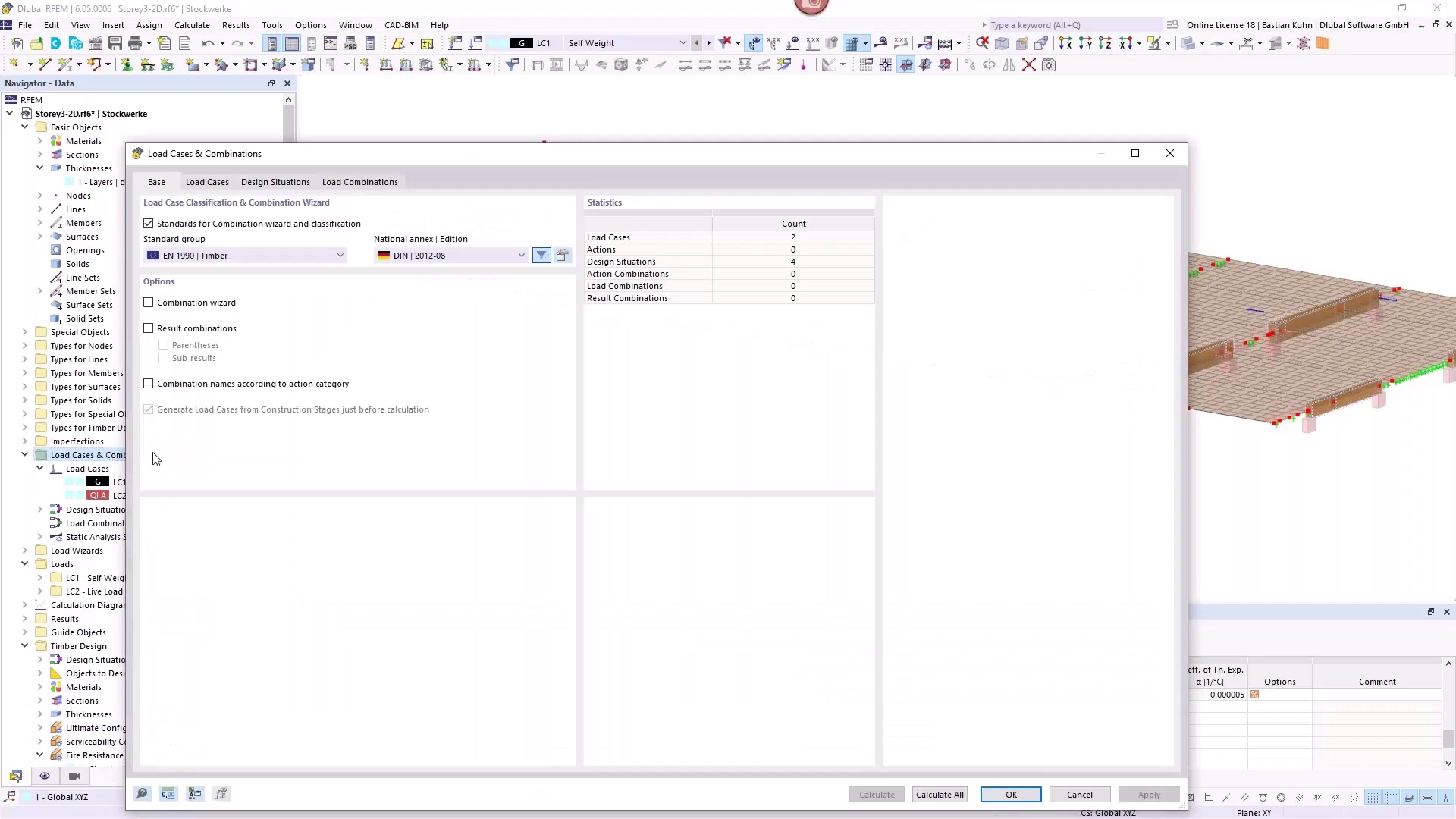
pyautogui.moveTo(539, 156); pyautogui.dragTo(808, 91)
pyautogui.click(418, 238)
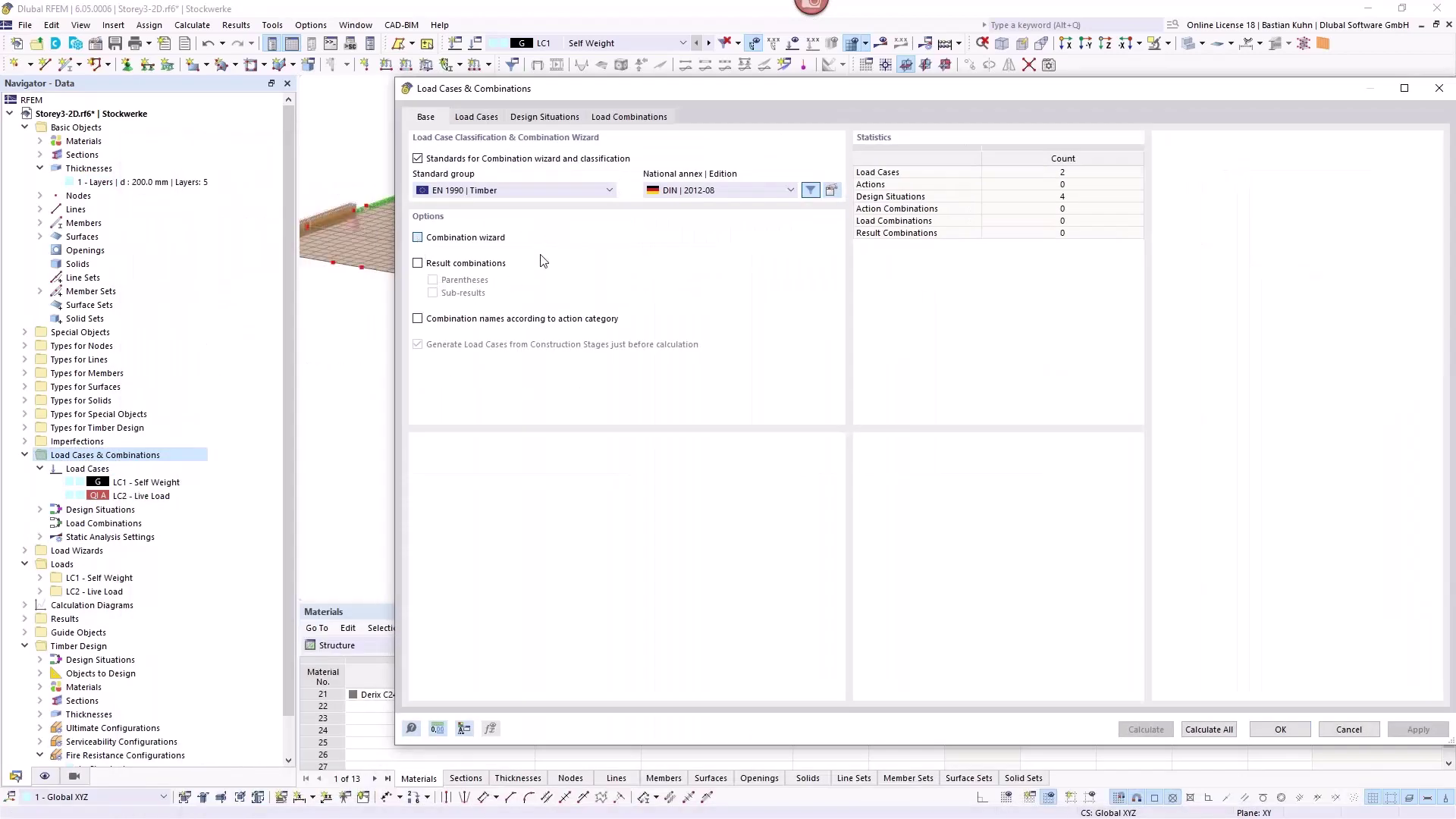
# Step: Examine the available standard groups, the load cases and the existing ULS and SLS design situations
pyautogui.click(570, 196)
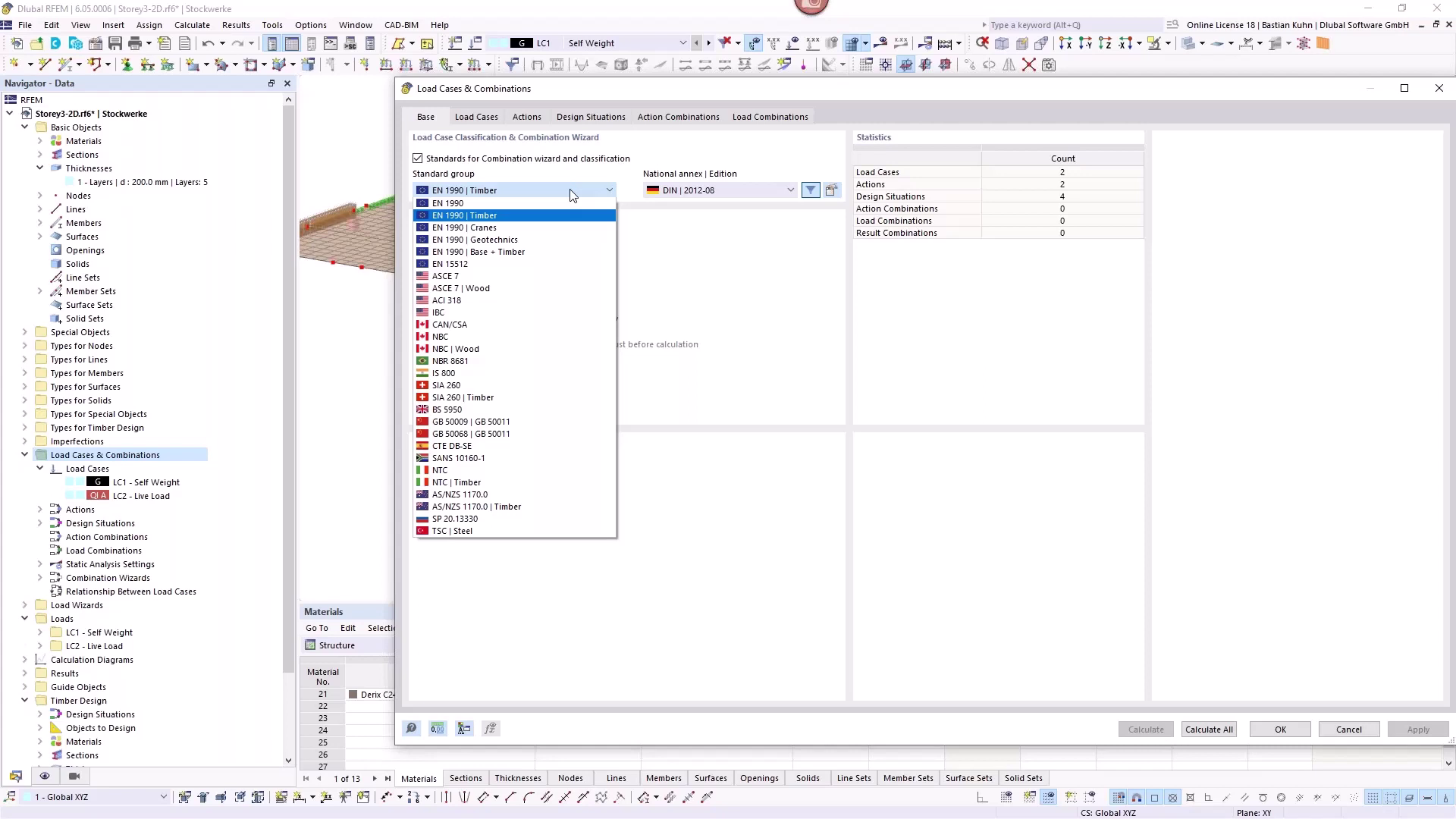
pyautogui.click(482, 119)
pyautogui.click(482, 119)
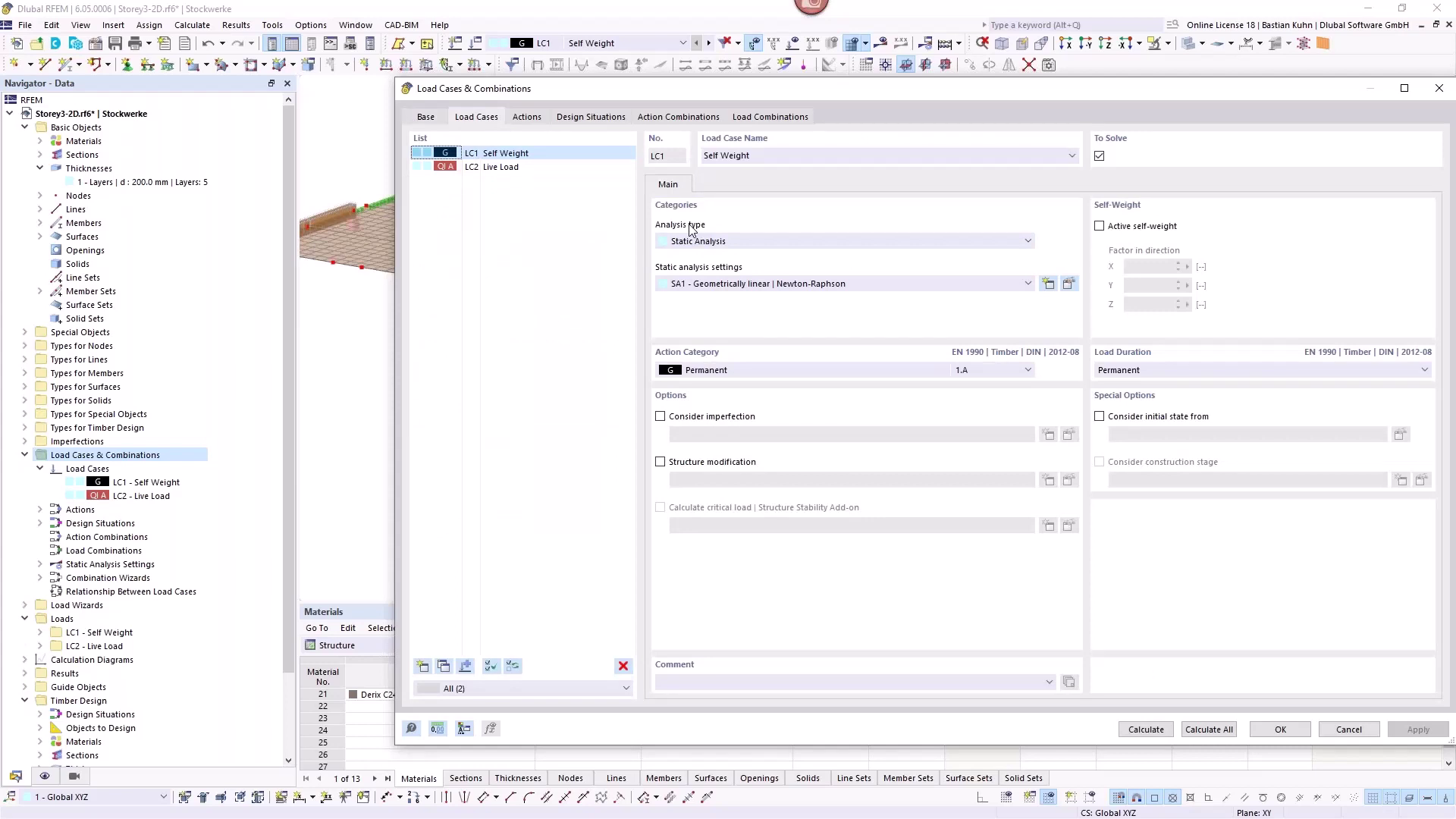
pyautogui.click(584, 117)
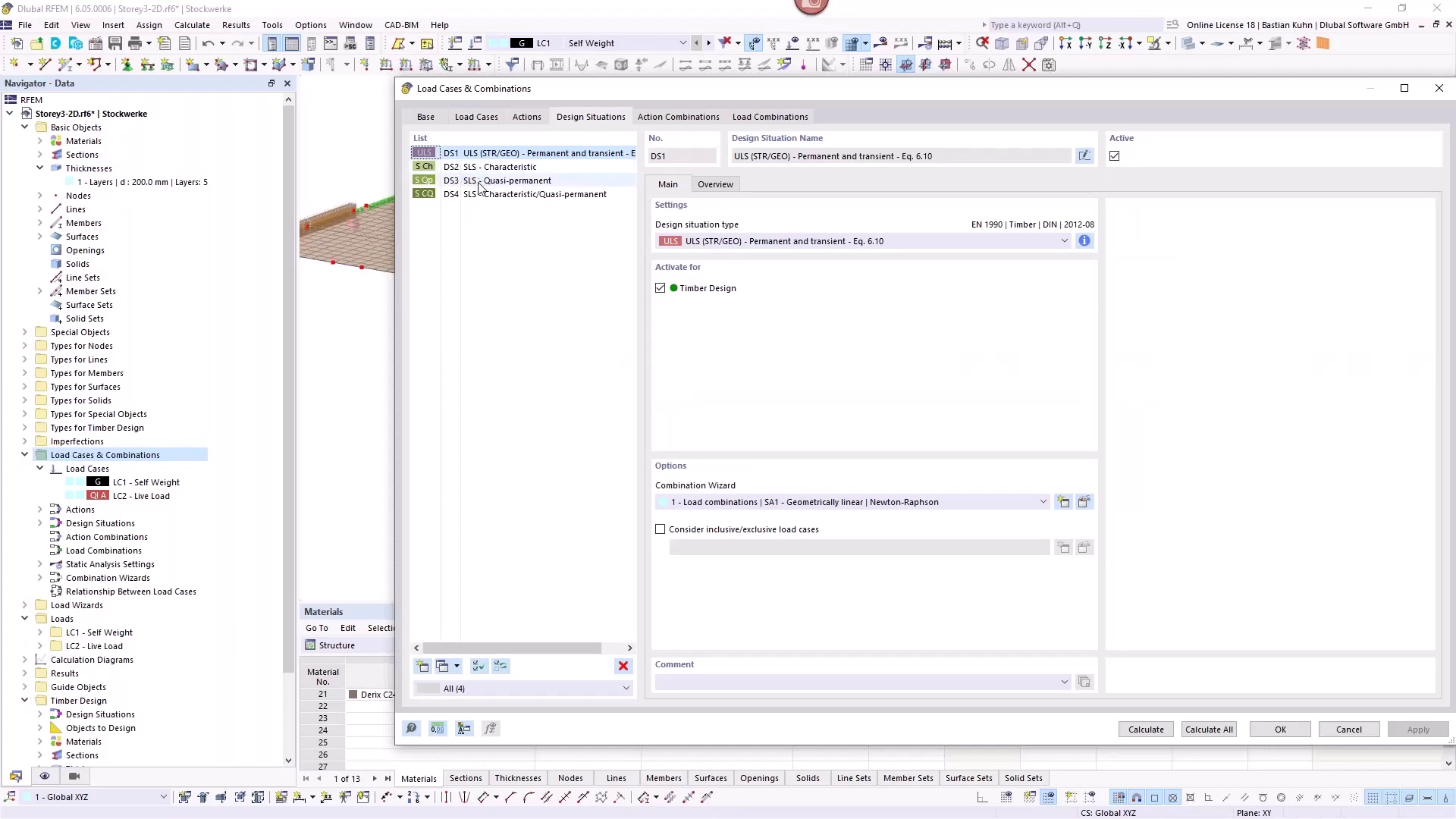
pyautogui.click(520, 167)
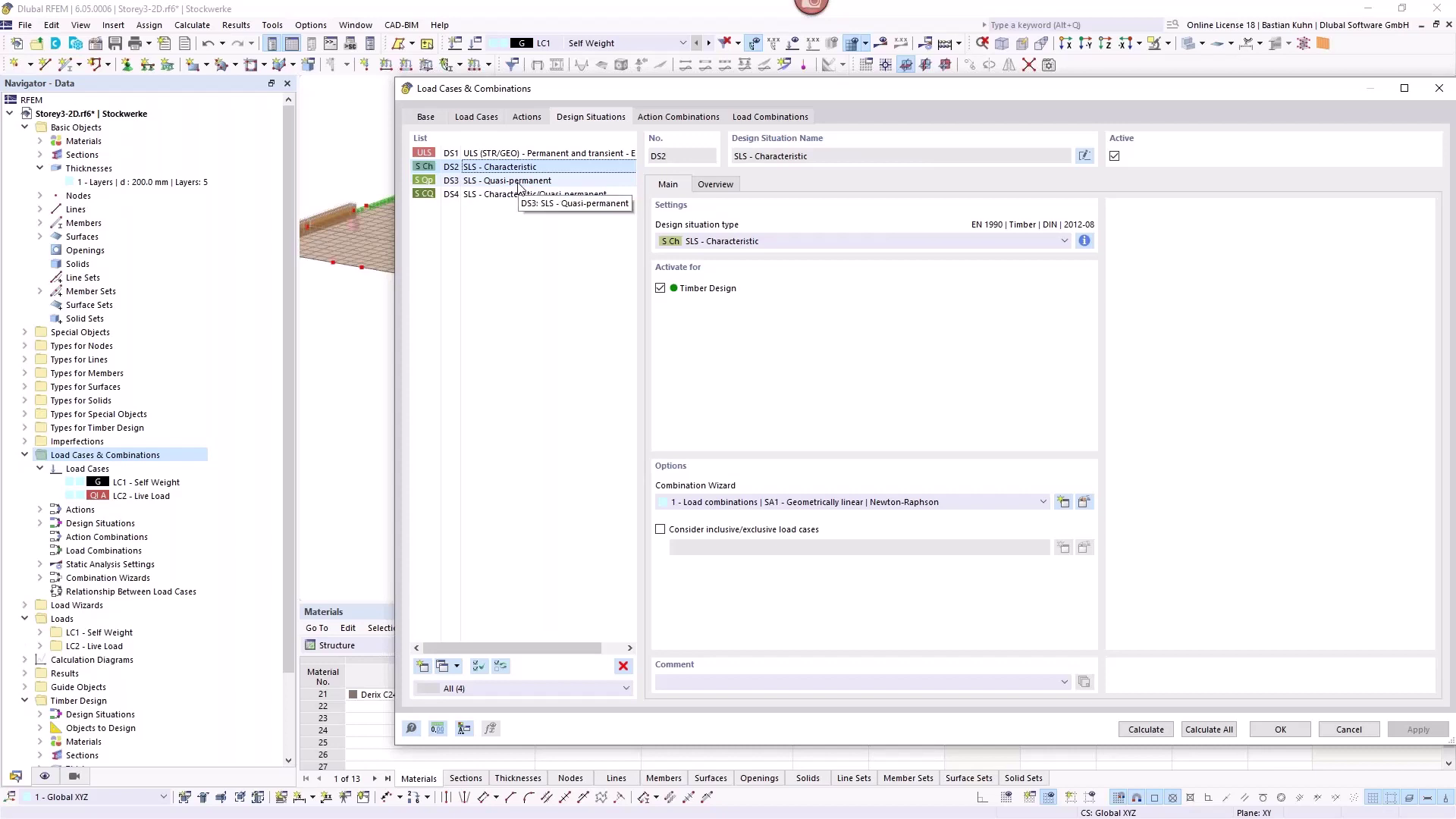
pyautogui.click(519, 182)
pyautogui.click(522, 195)
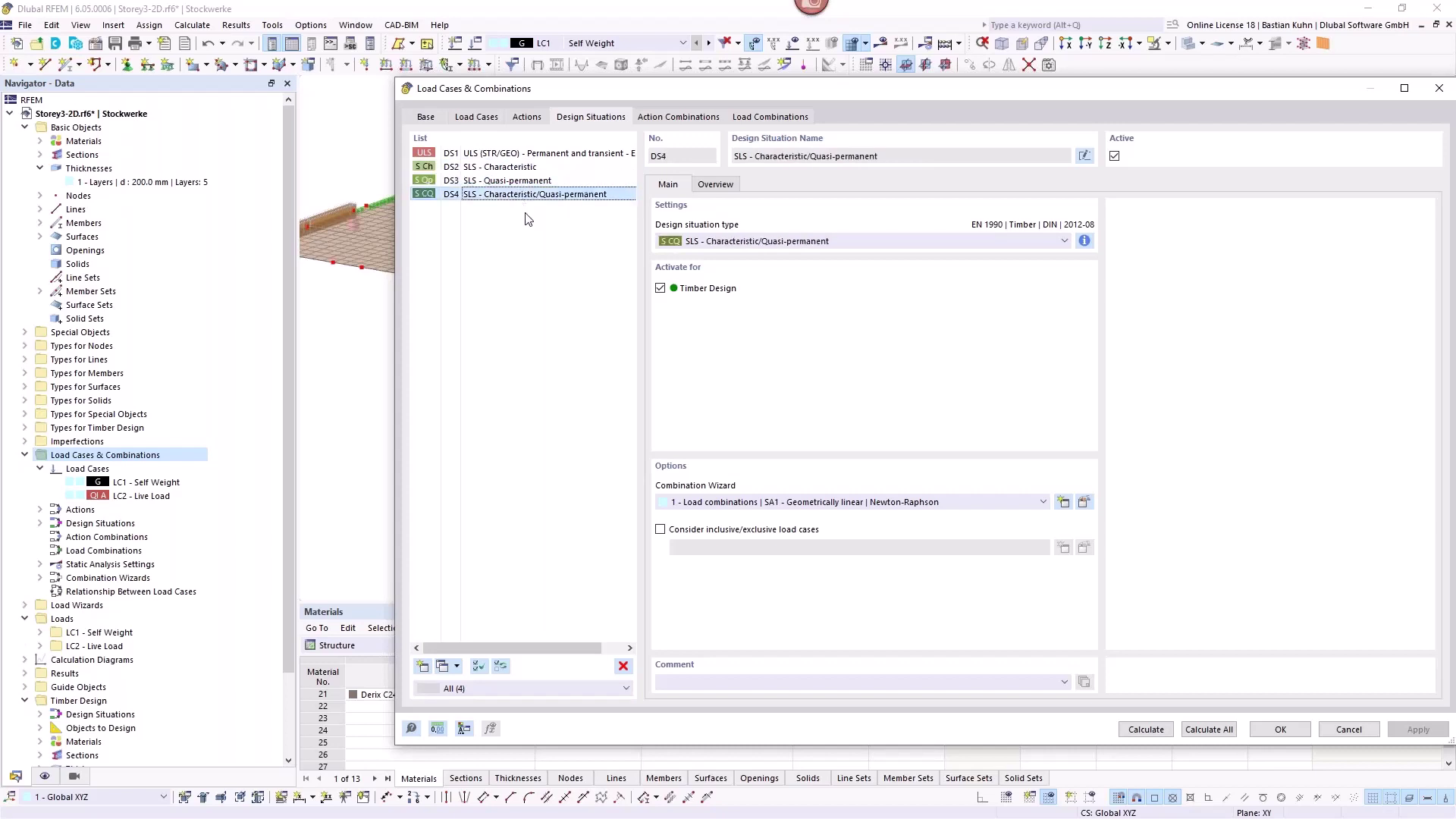
# Step: Examine the combination rule for SLS - Characteristic/Quasi-permanent and the standard's deformation coefficient for timber structures
pyautogui.click(1085, 241)
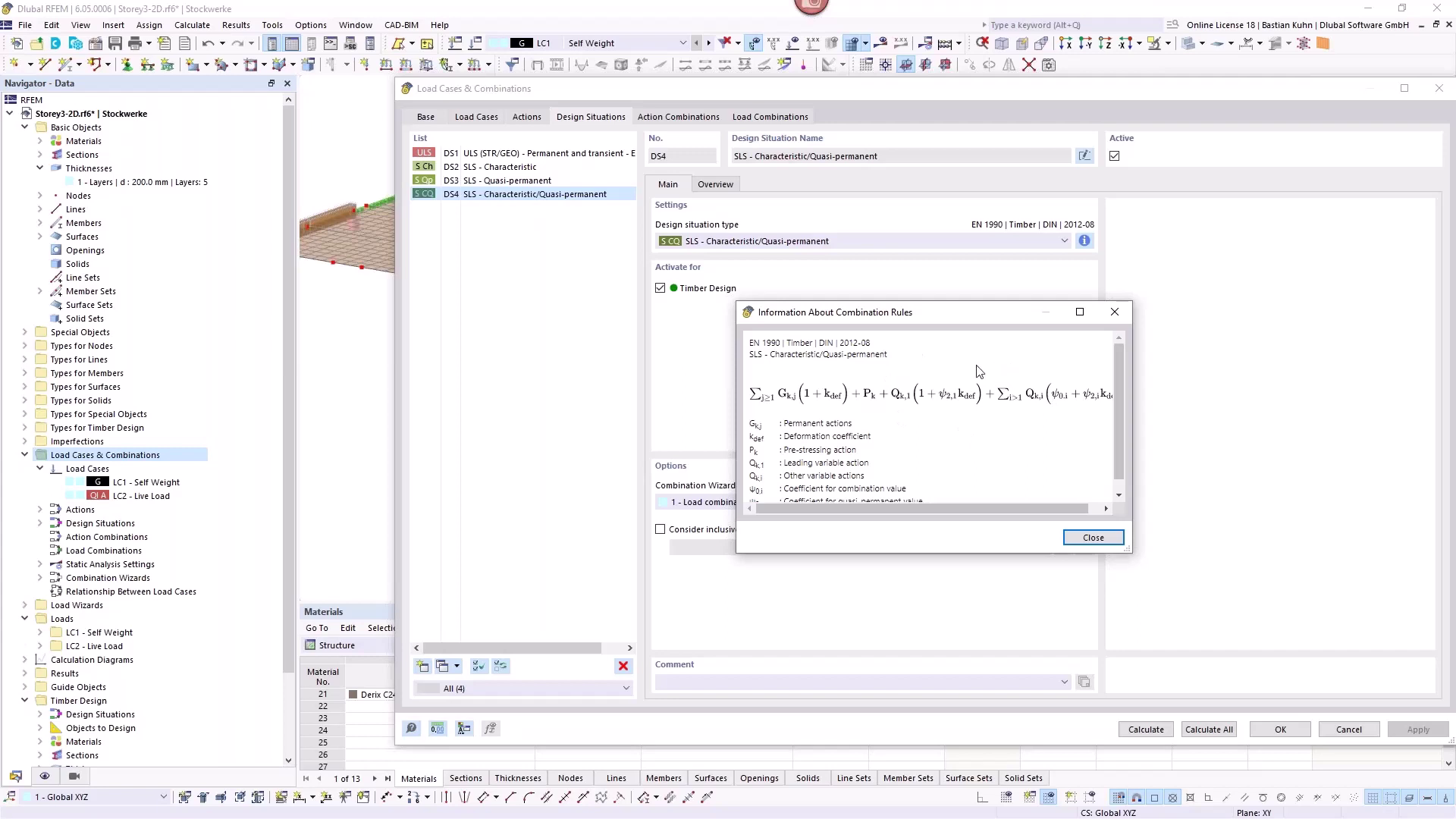
pyautogui.click(1115, 312)
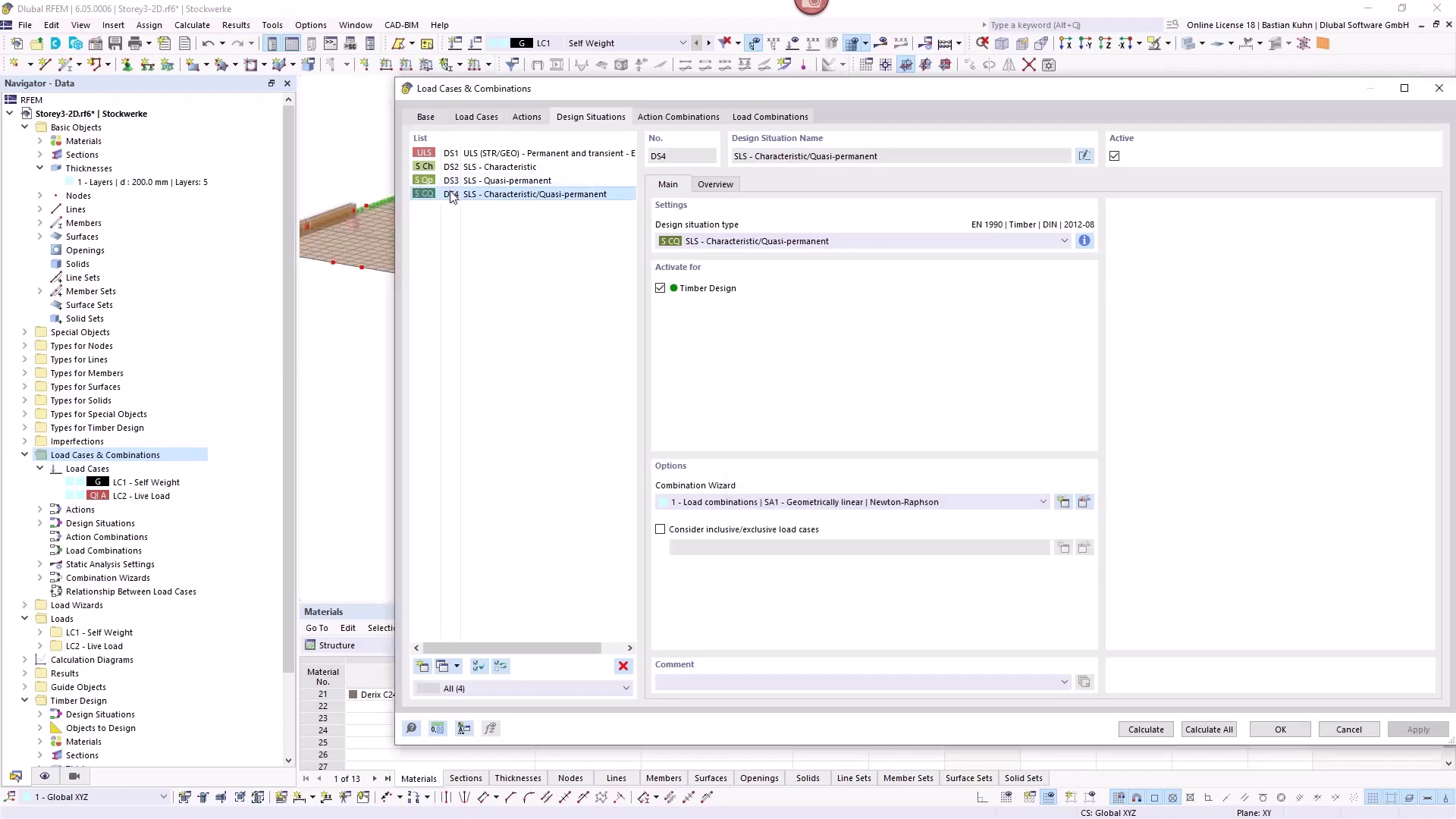
pyautogui.click(425, 120)
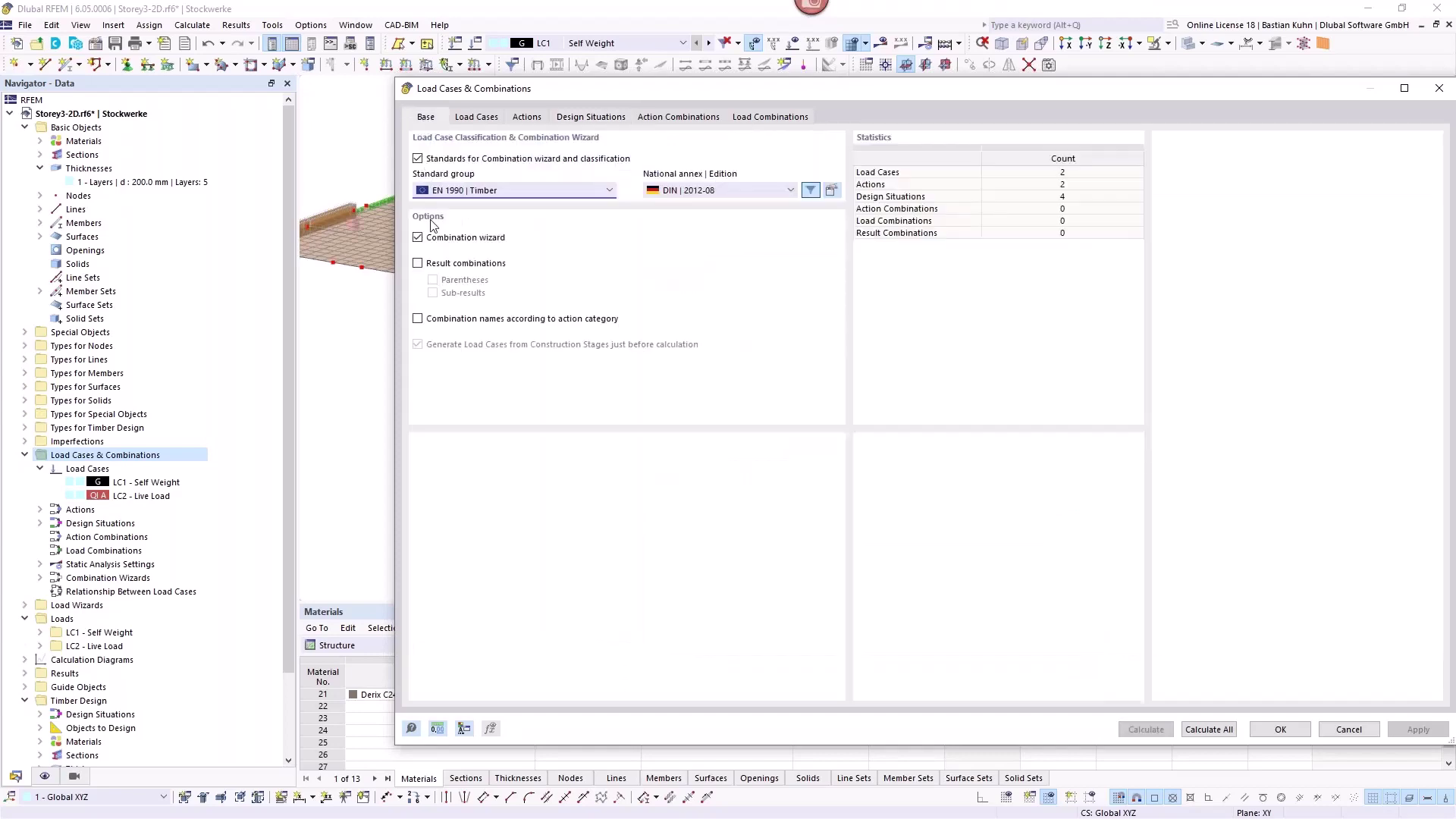
pyautogui.click(831, 190)
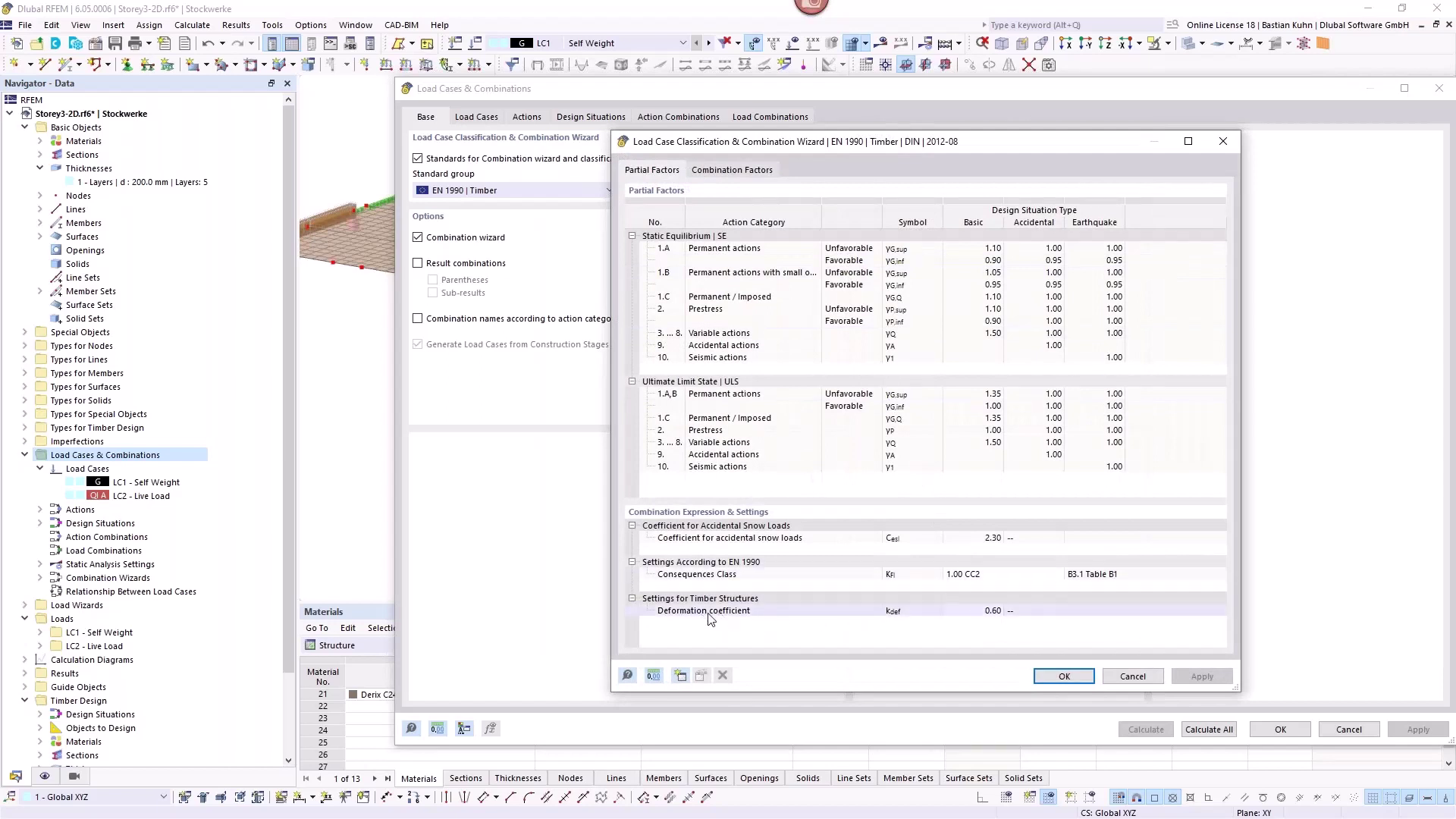
pyautogui.click(1132, 676)
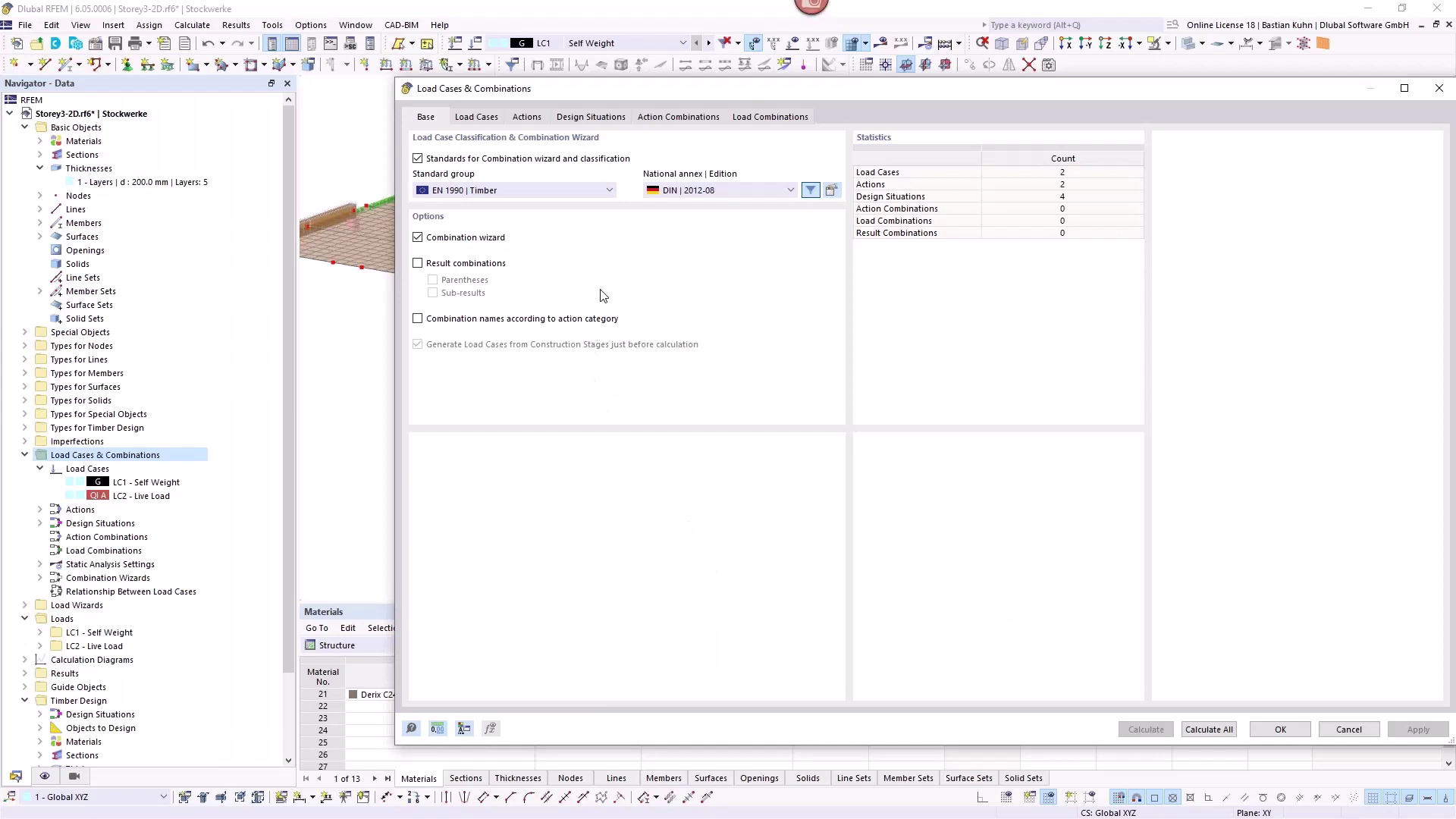
# Step: Add a design situation of type ULS (STR/GEO) - Accidental - Fire - psi-1,1 and view its combination rule
pyautogui.click(574, 120)
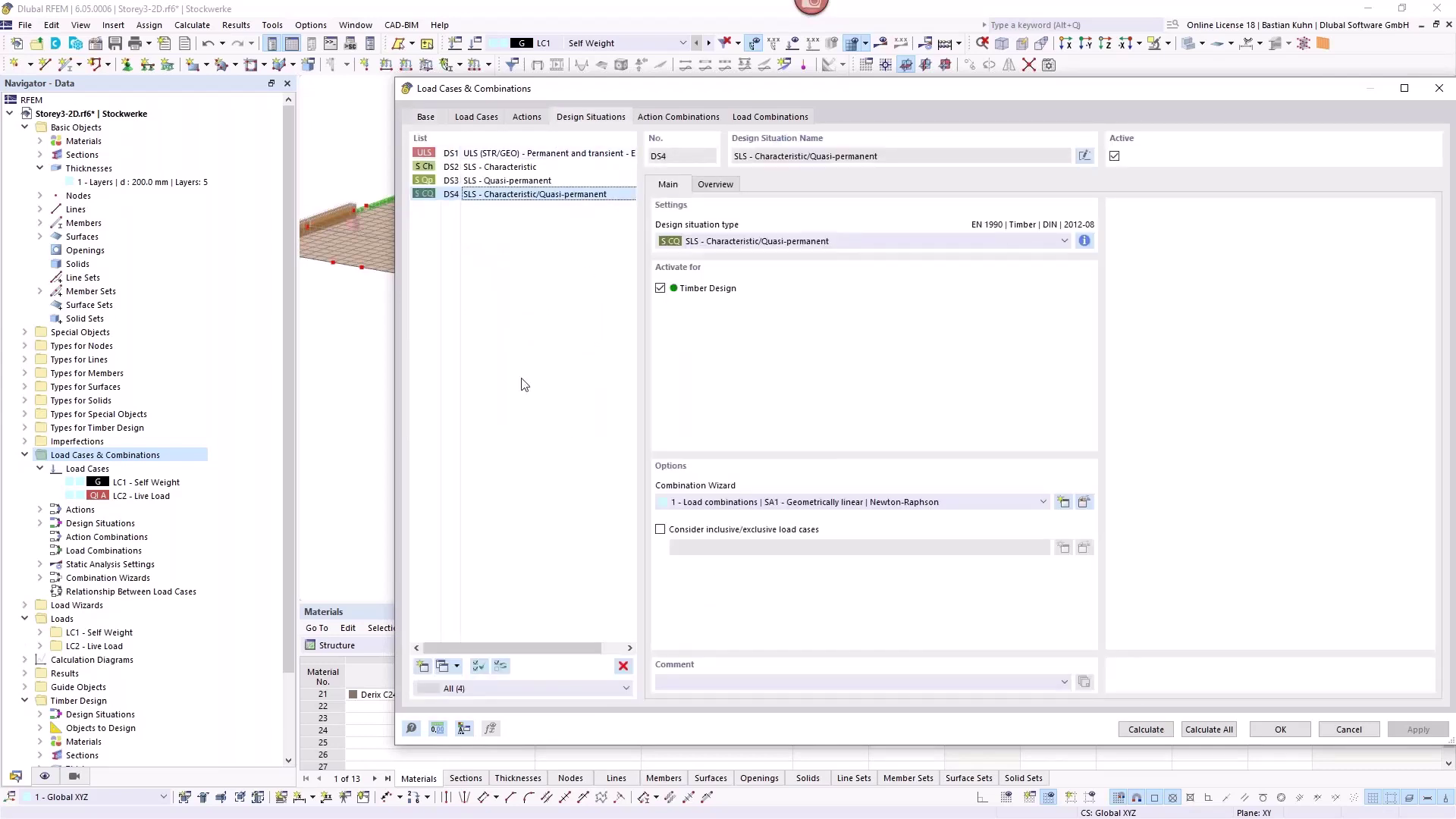
pyautogui.click(422, 667)
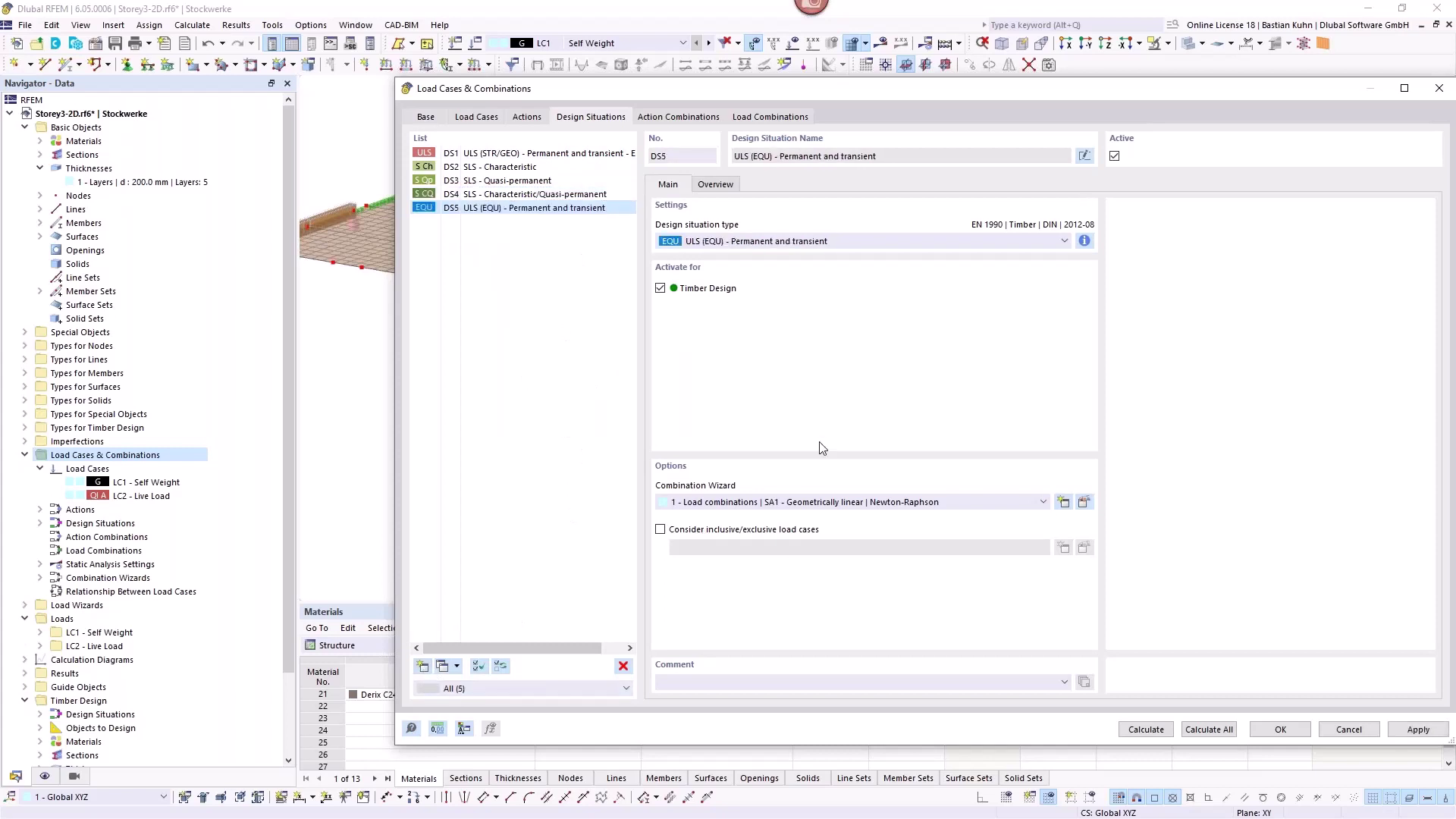
pyautogui.click(934, 241)
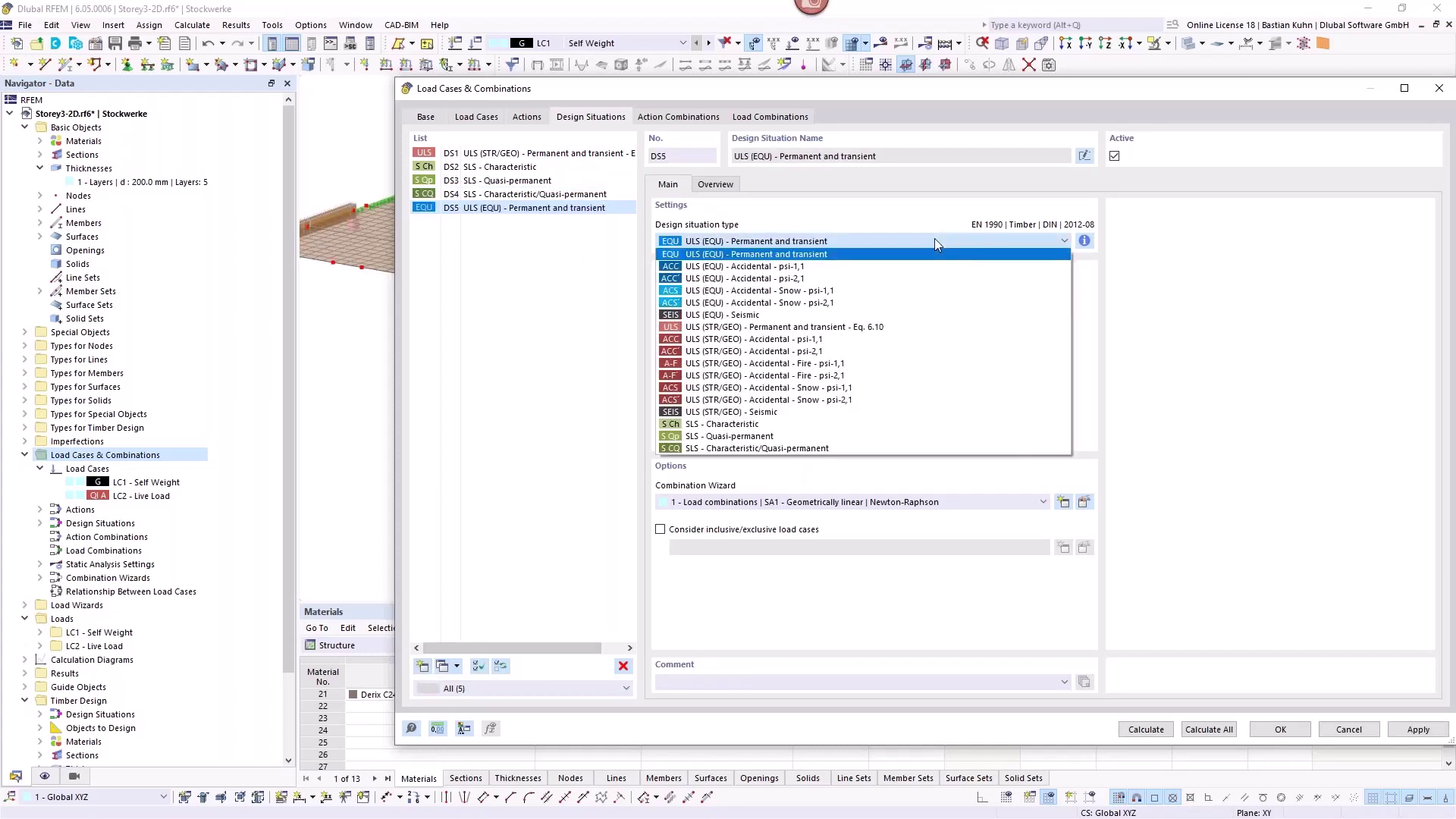
pyautogui.click(829, 367)
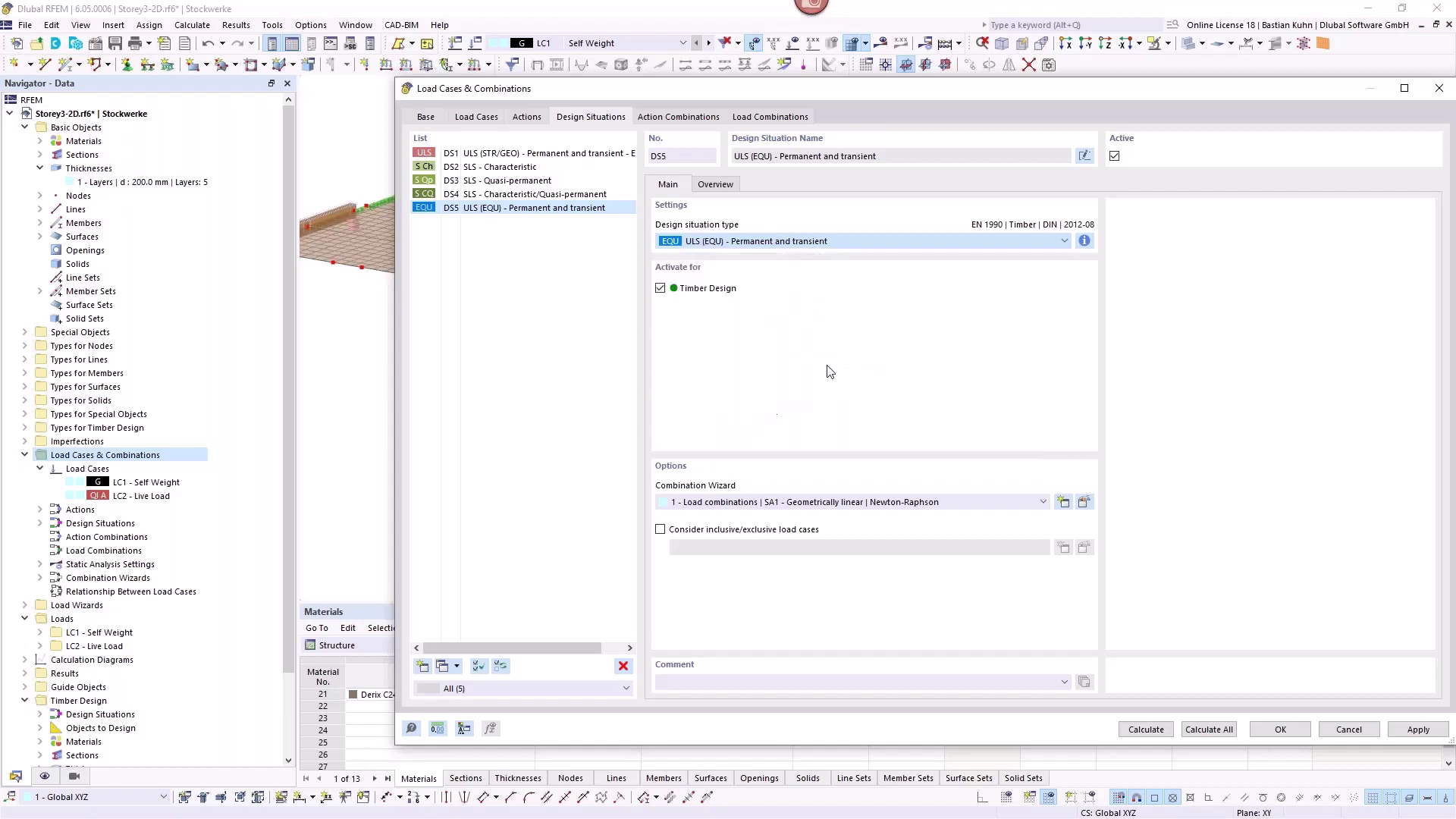
pyautogui.click(1085, 242)
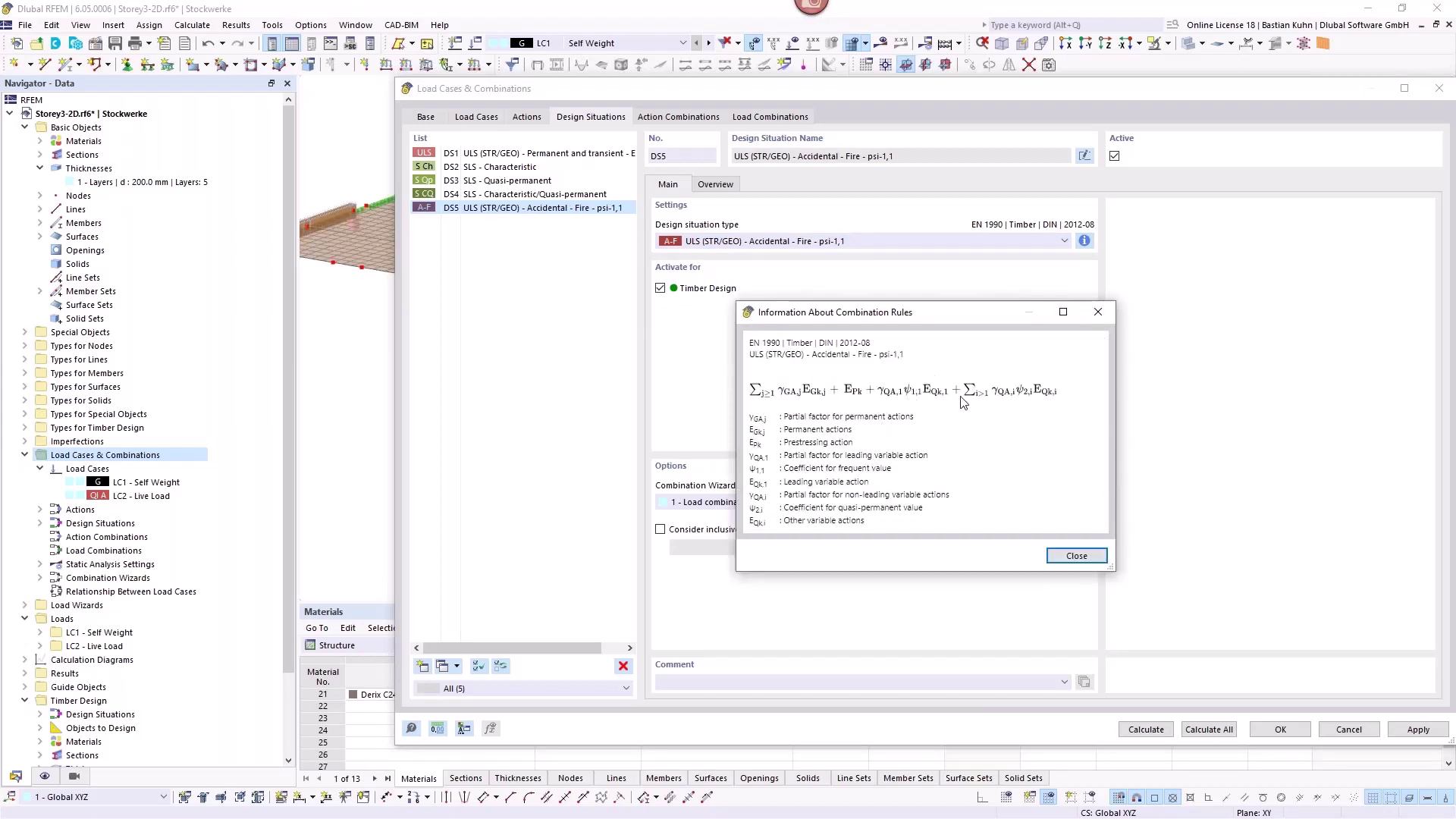
pyautogui.click(1097, 312)
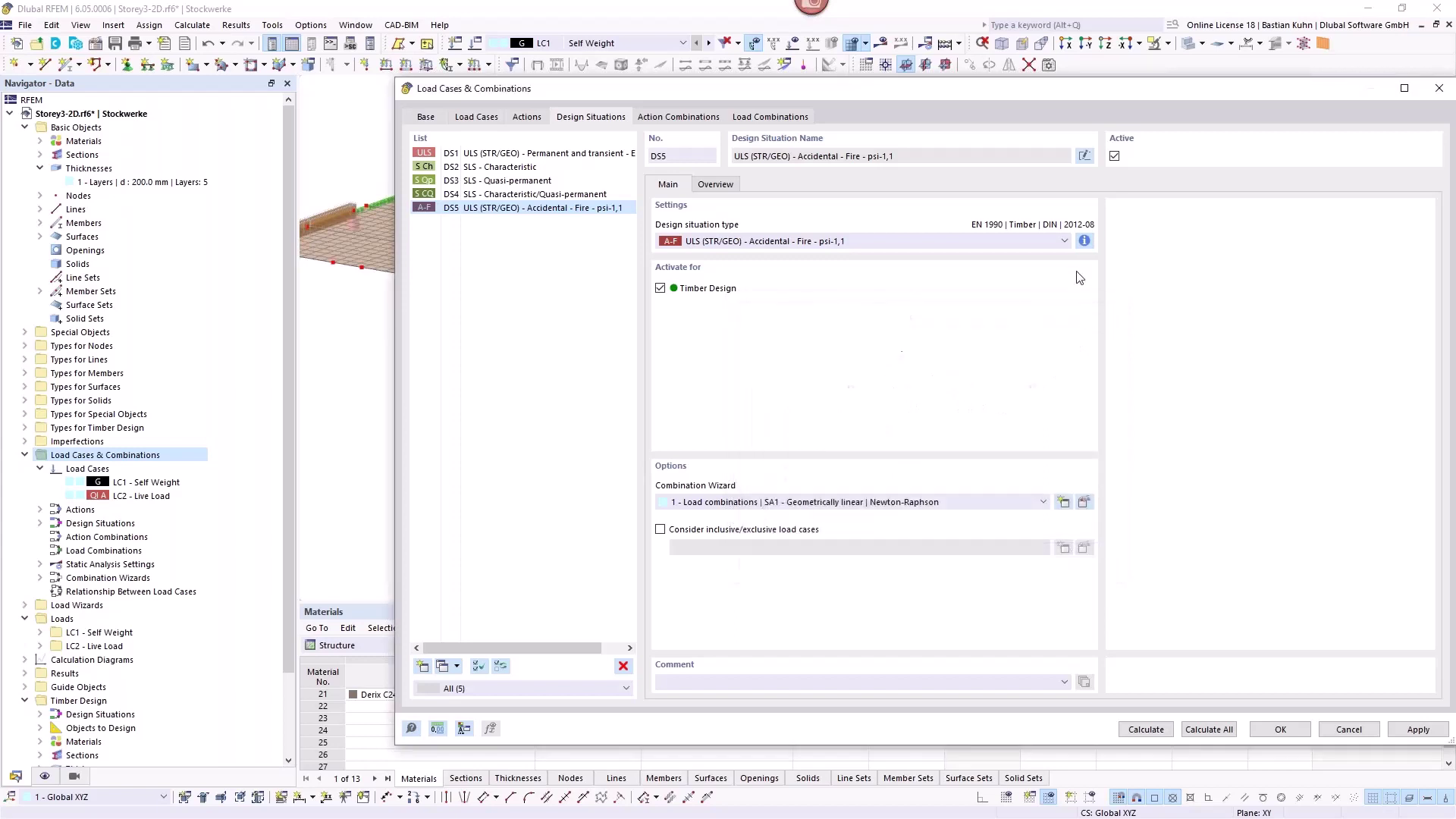
# Step: Try the psi-2,1 fire type for the new design situation, view its combination rule, and switch back to psi-1,1
pyautogui.click(1065, 241)
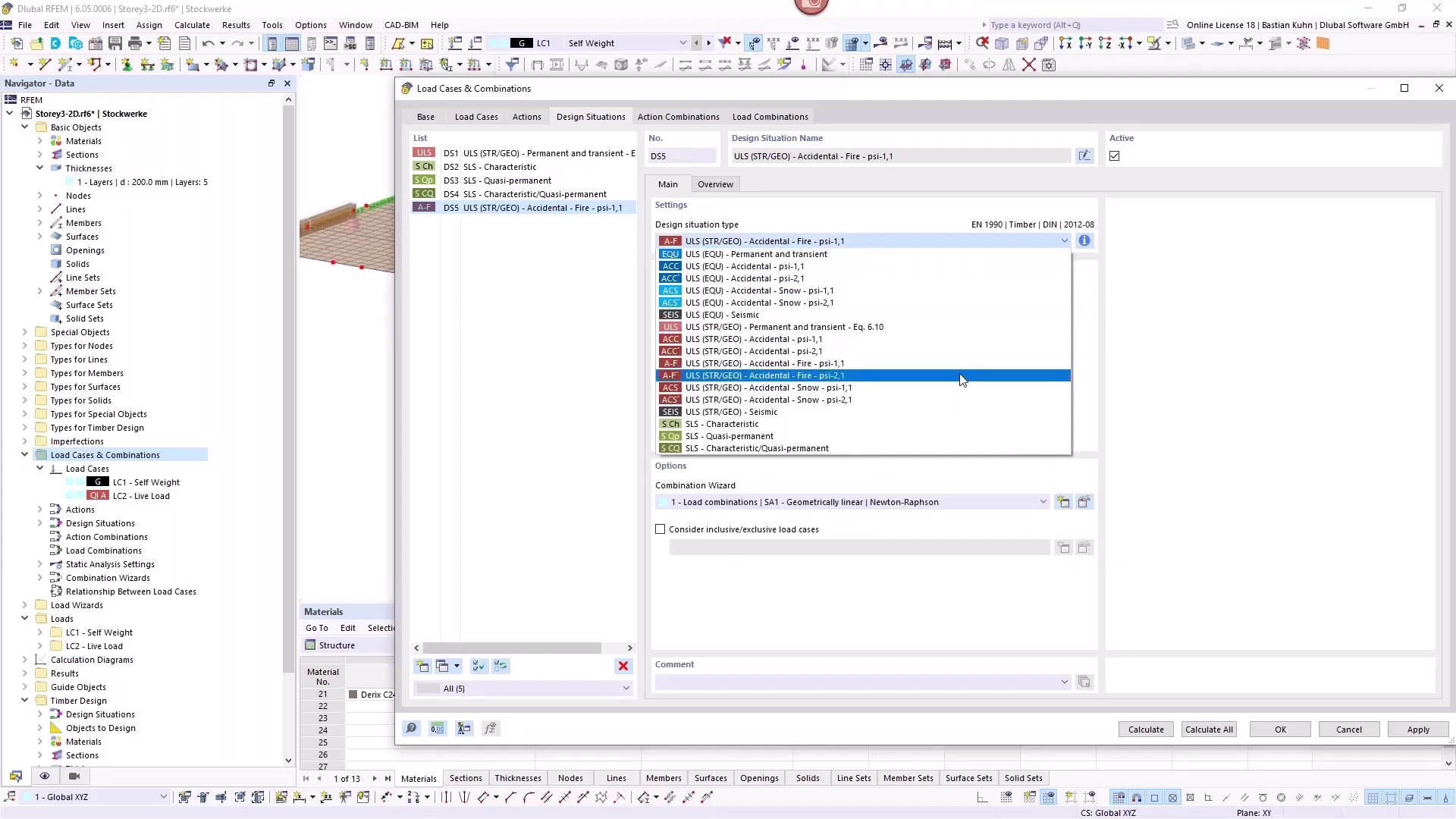
pyautogui.click(961, 377)
pyautogui.click(1085, 240)
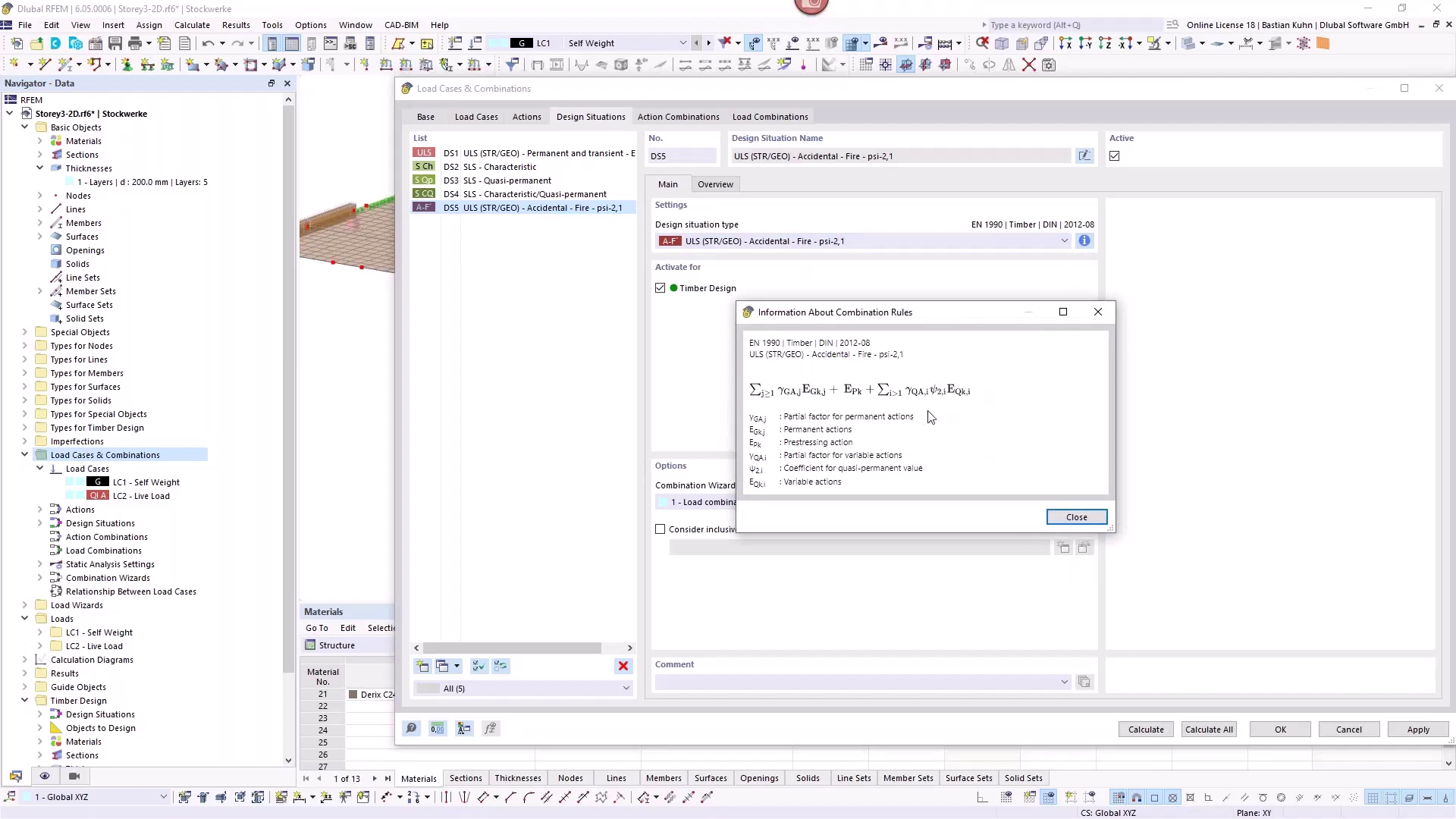
pyautogui.click(1095, 314)
pyautogui.click(982, 241)
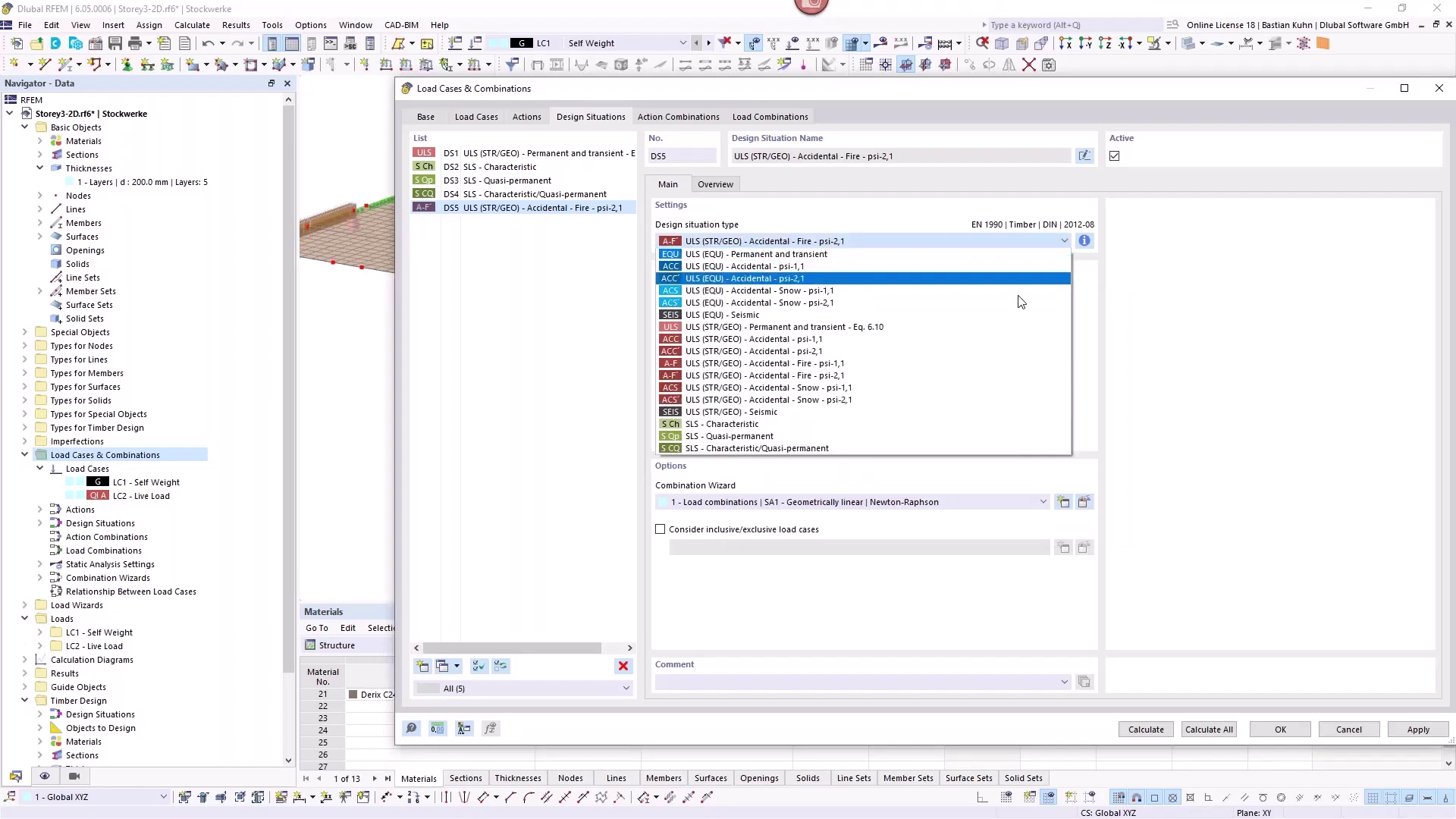
pyautogui.click(985, 365)
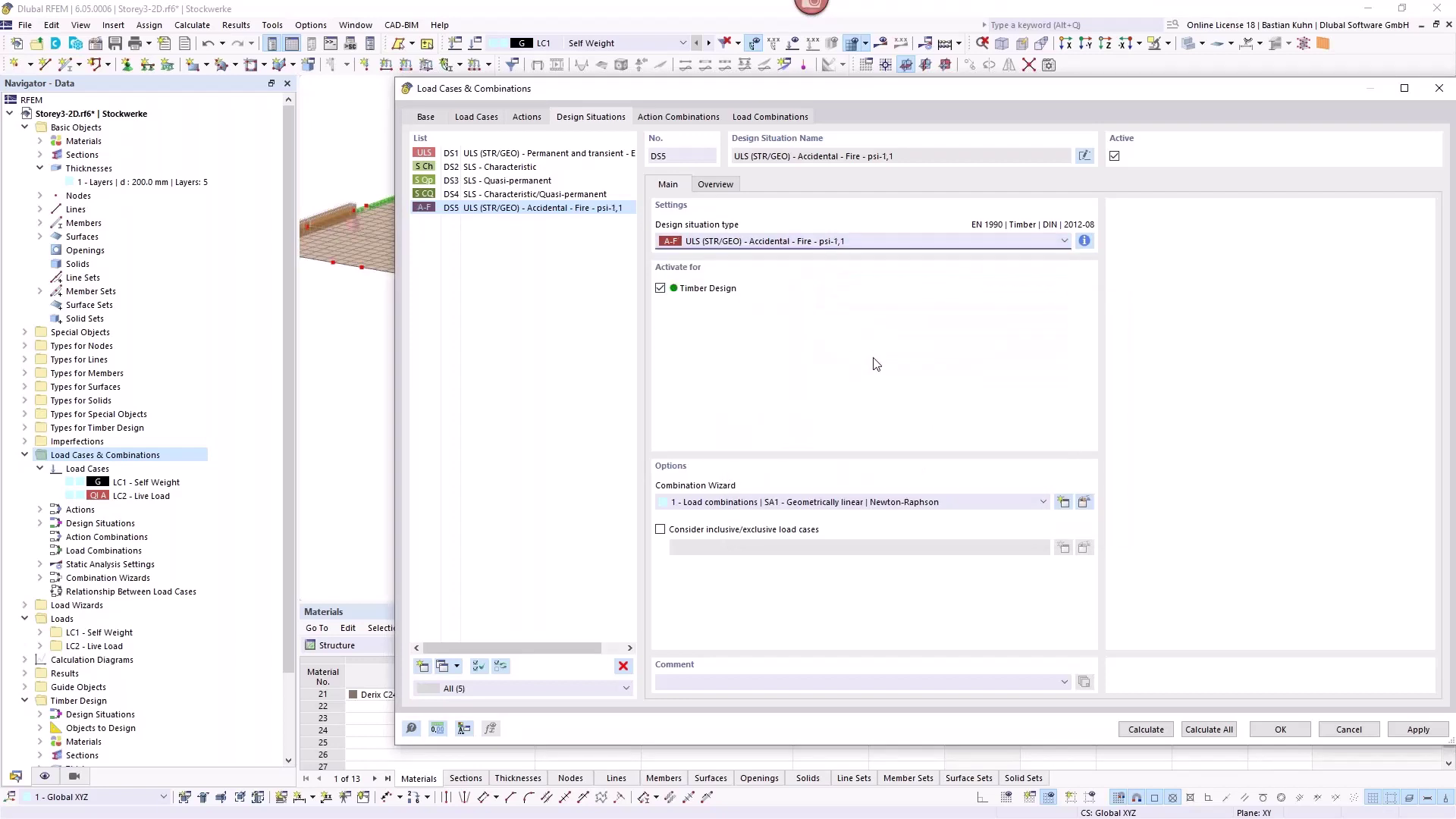
# Step: Generate and accept the load combinations for the design situations, and enlarge the Materials table
pyautogui.click(779, 118)
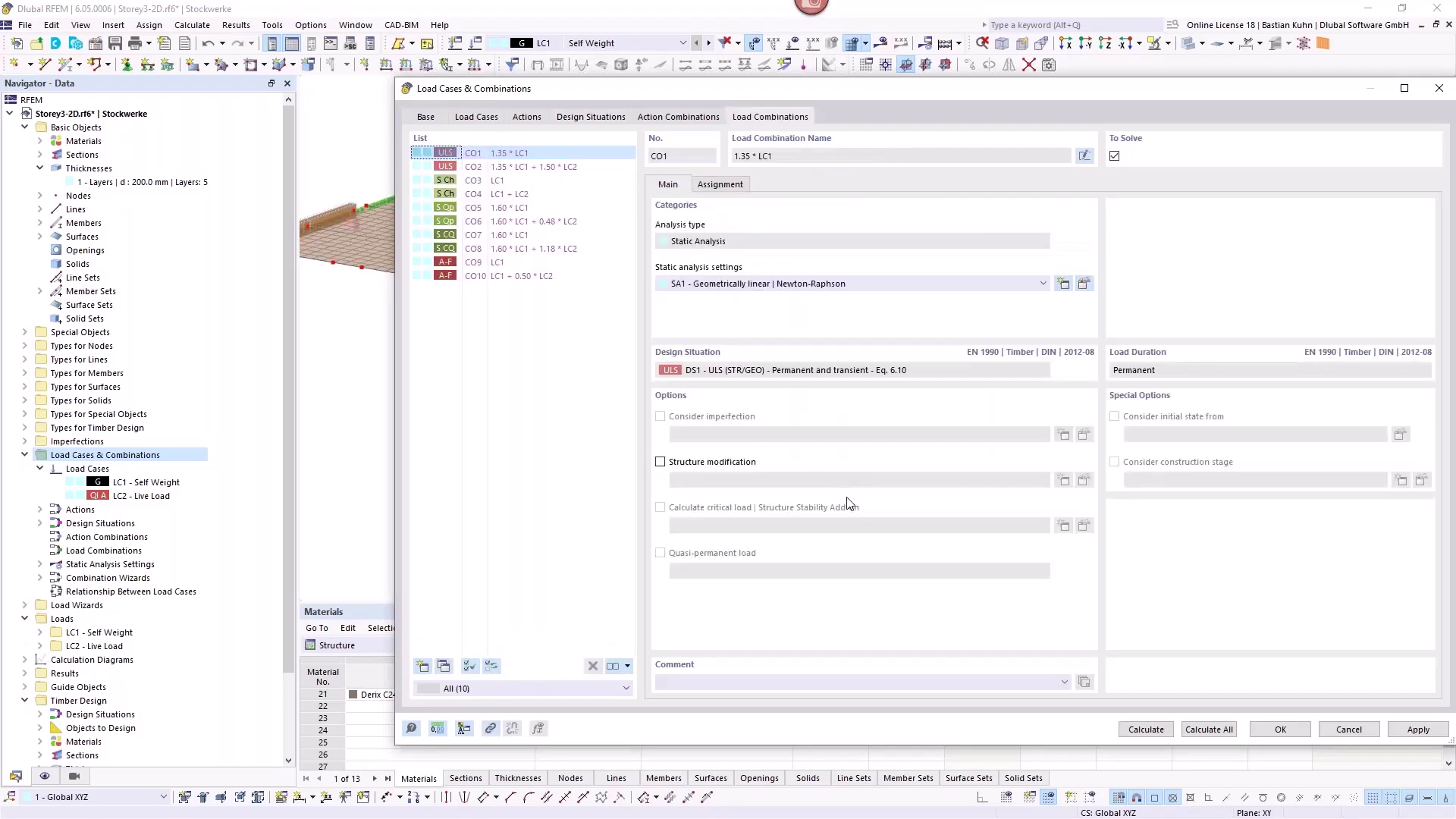
pyautogui.click(1274, 733)
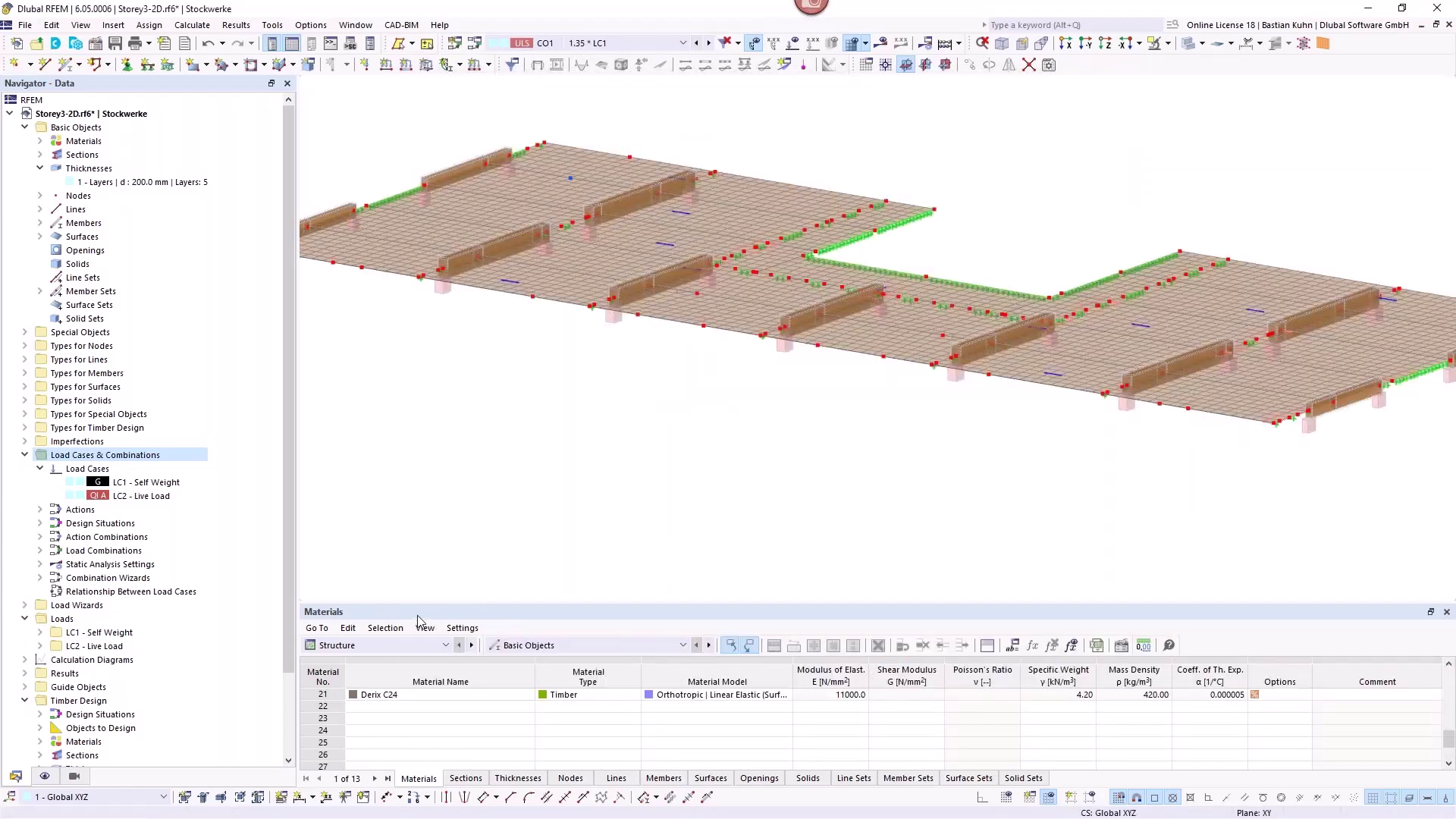
pyautogui.moveTo(425, 606); pyautogui.dragTo(434, 475)
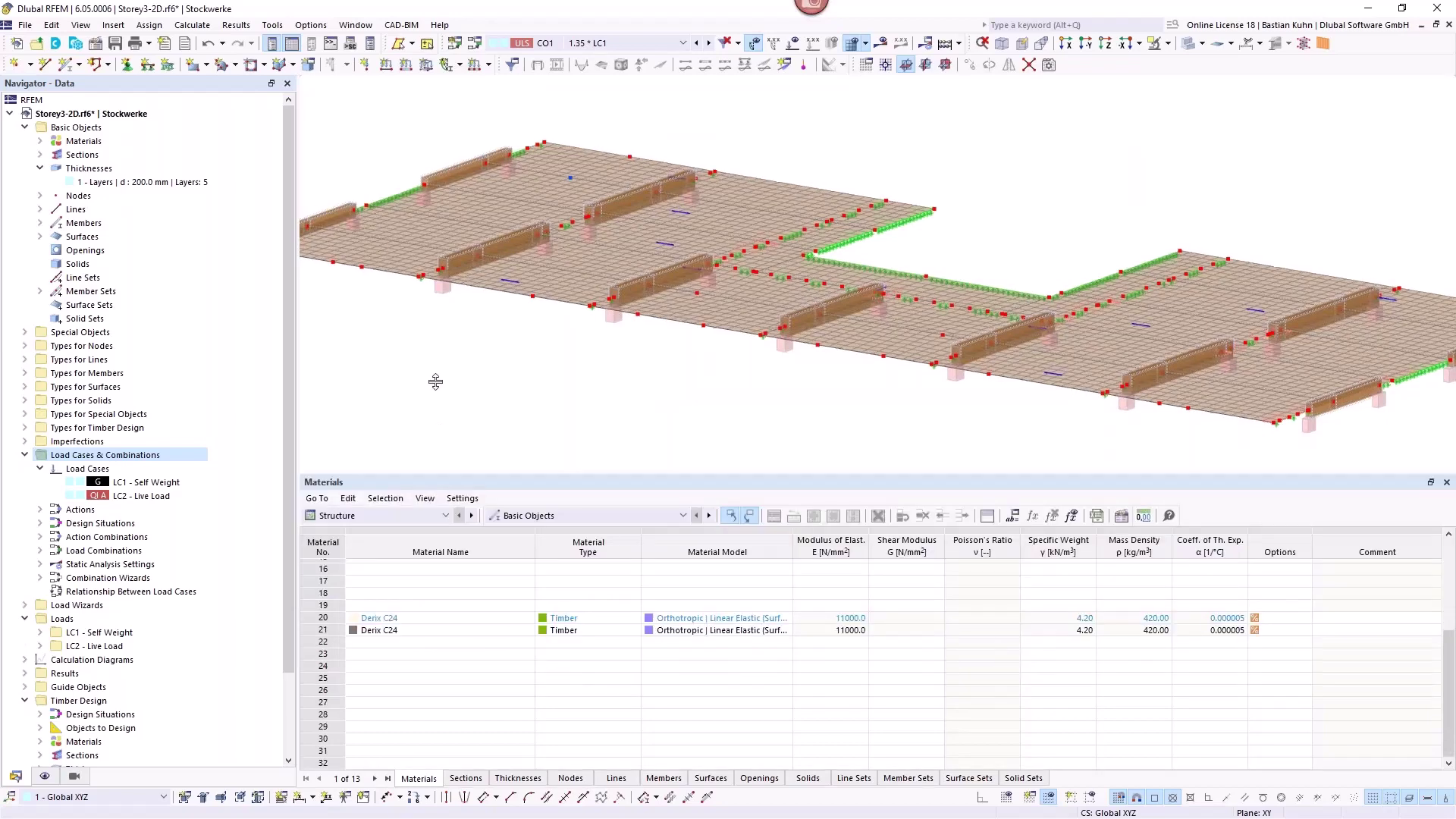
# Step: Show the Timber Design input data table and review the EN 1995 type assigned to each design situation
pyautogui.moveTo(435, 381); pyautogui.dragTo(440, 383)
pyautogui.click(380, 425)
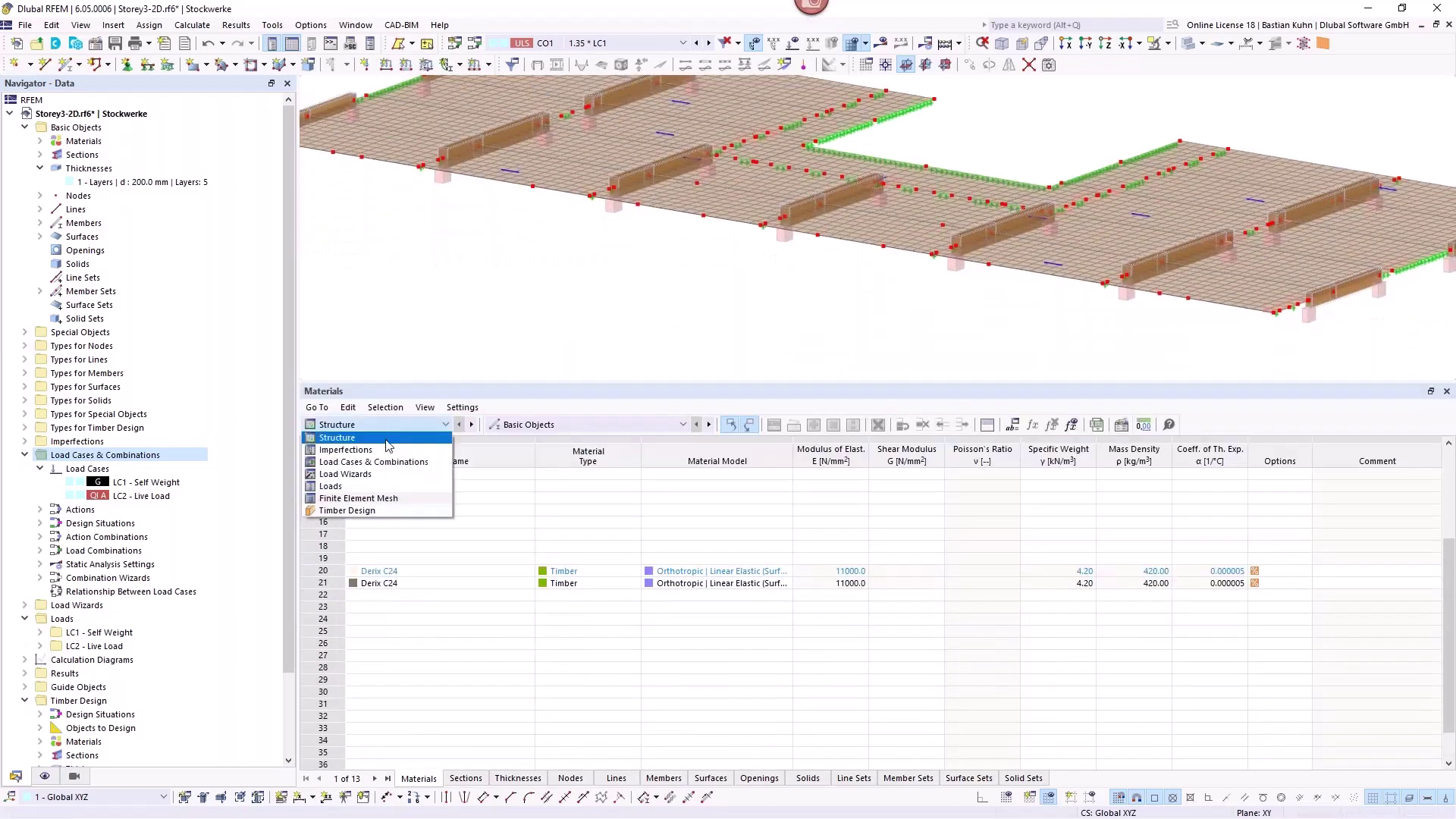
pyautogui.click(385, 510)
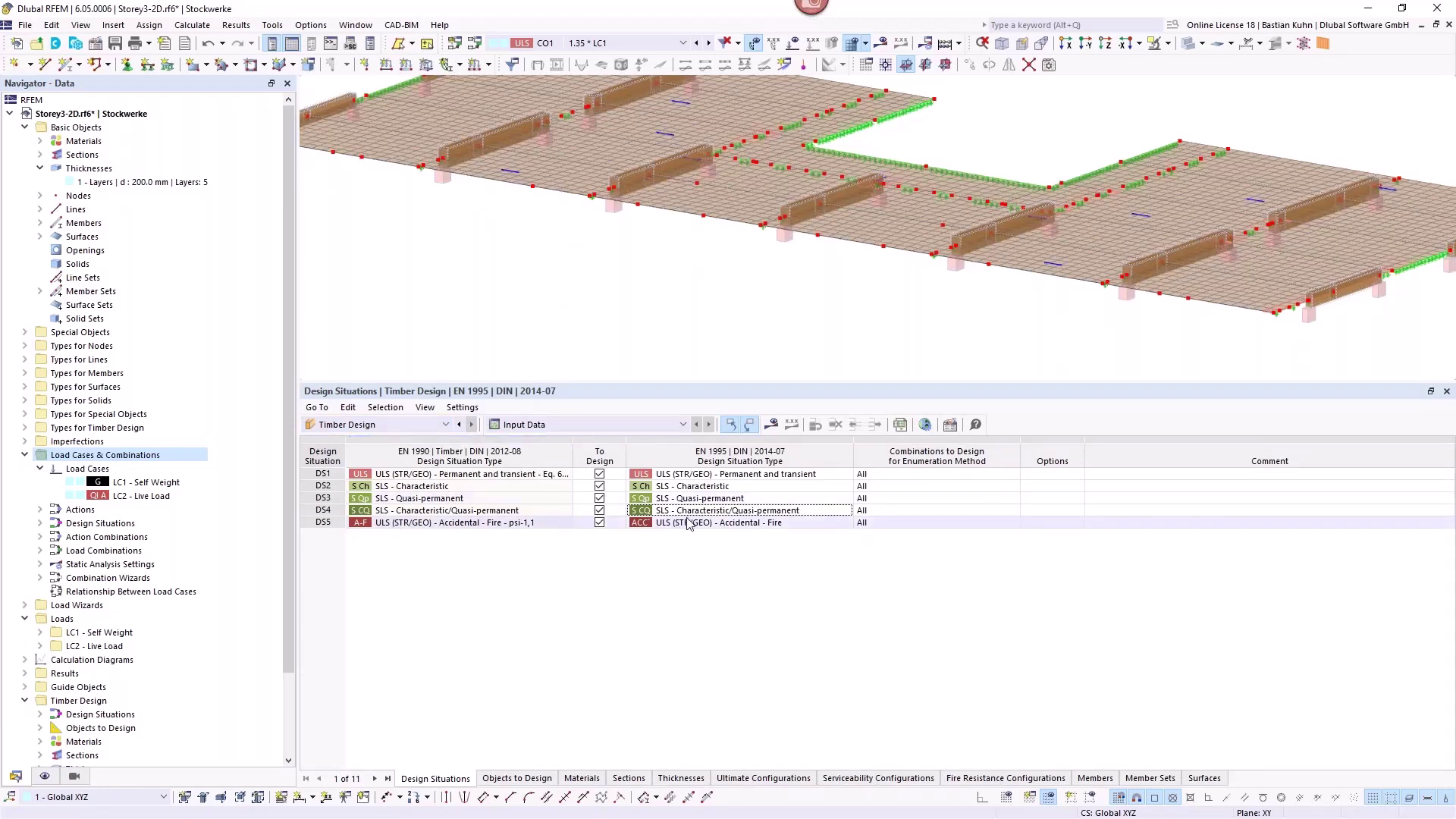
pyautogui.click(698, 477)
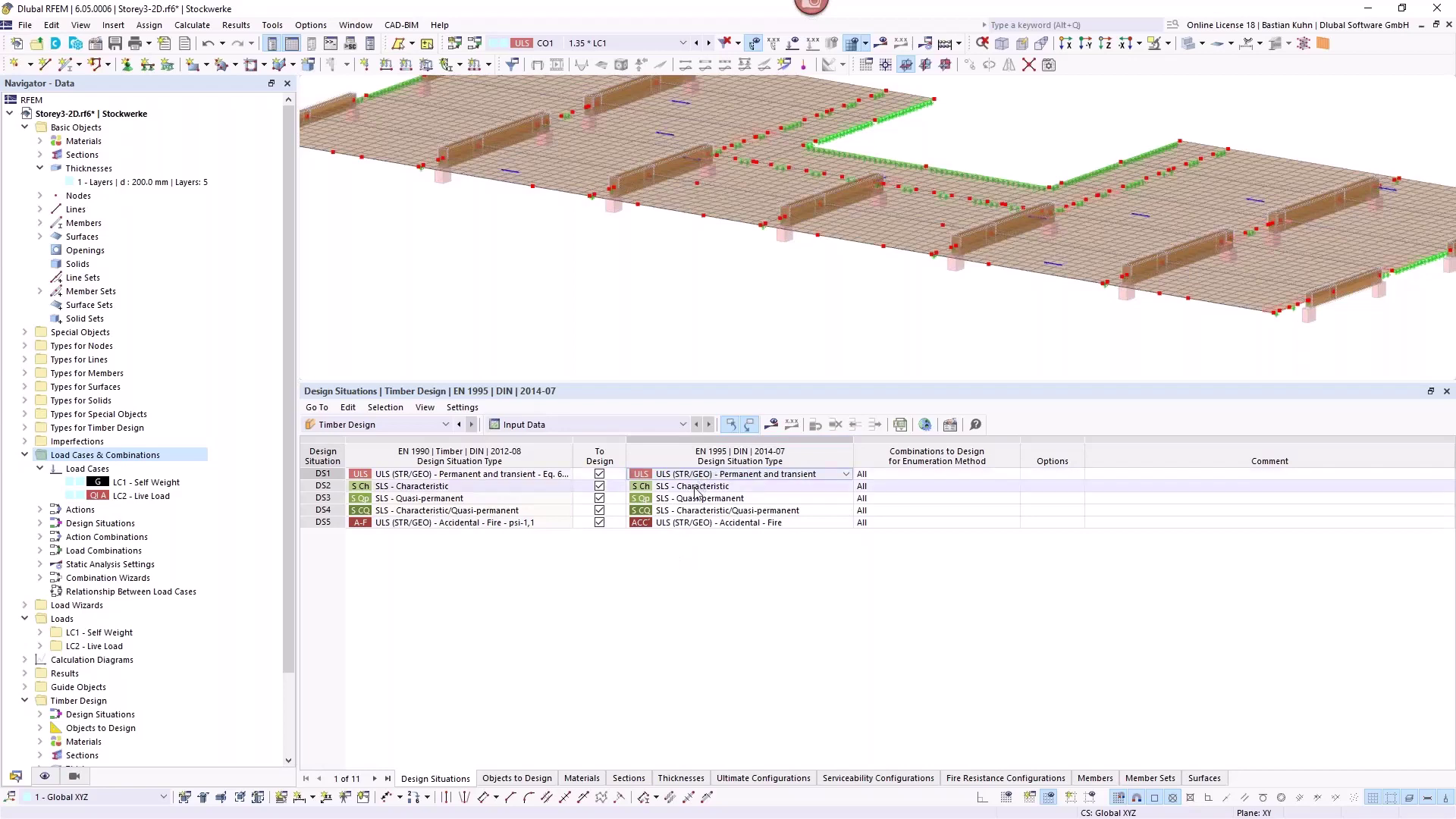
pyautogui.click(696, 489)
pyautogui.click(696, 498)
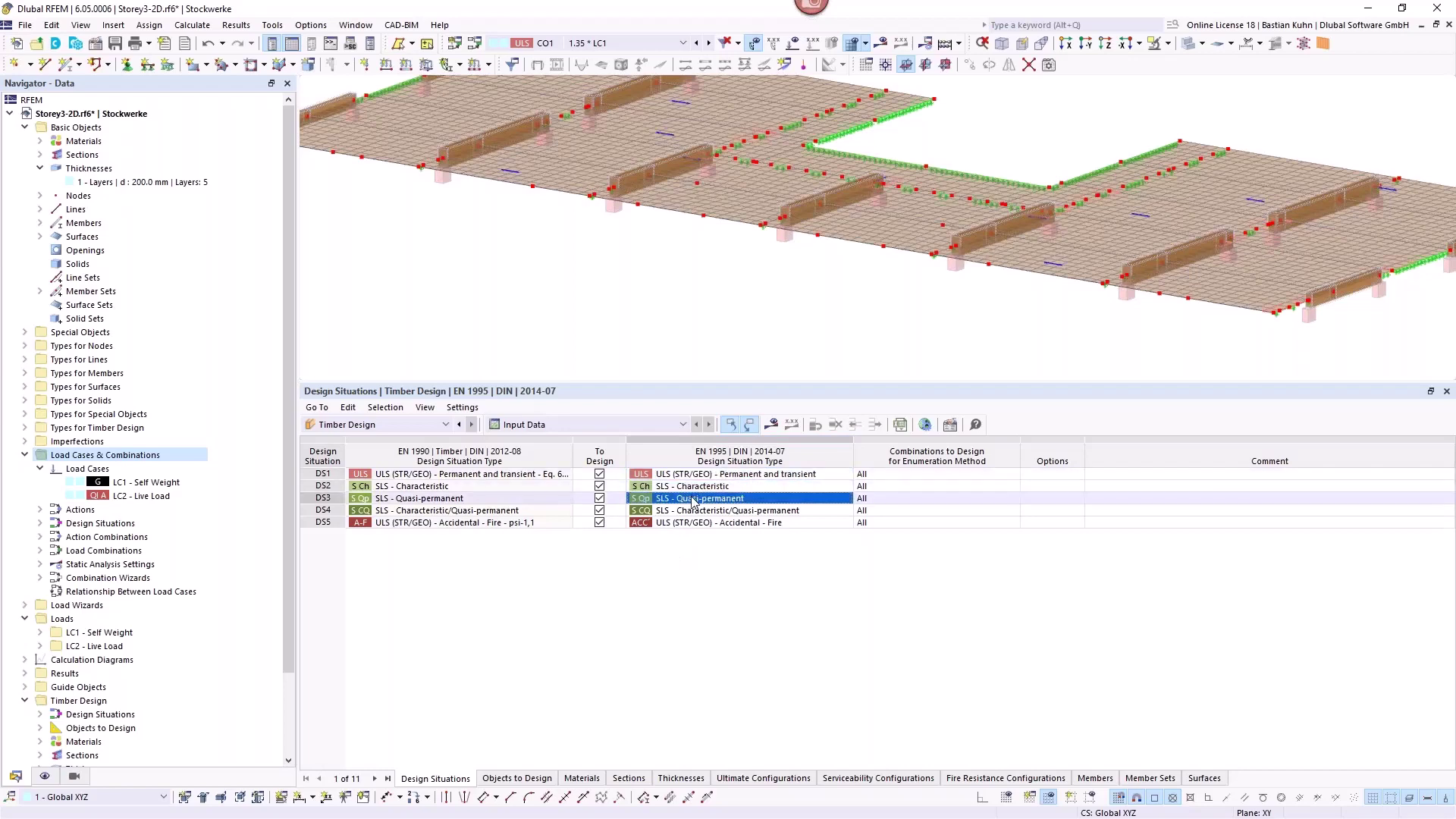
pyautogui.click(693, 511)
pyautogui.click(740, 525)
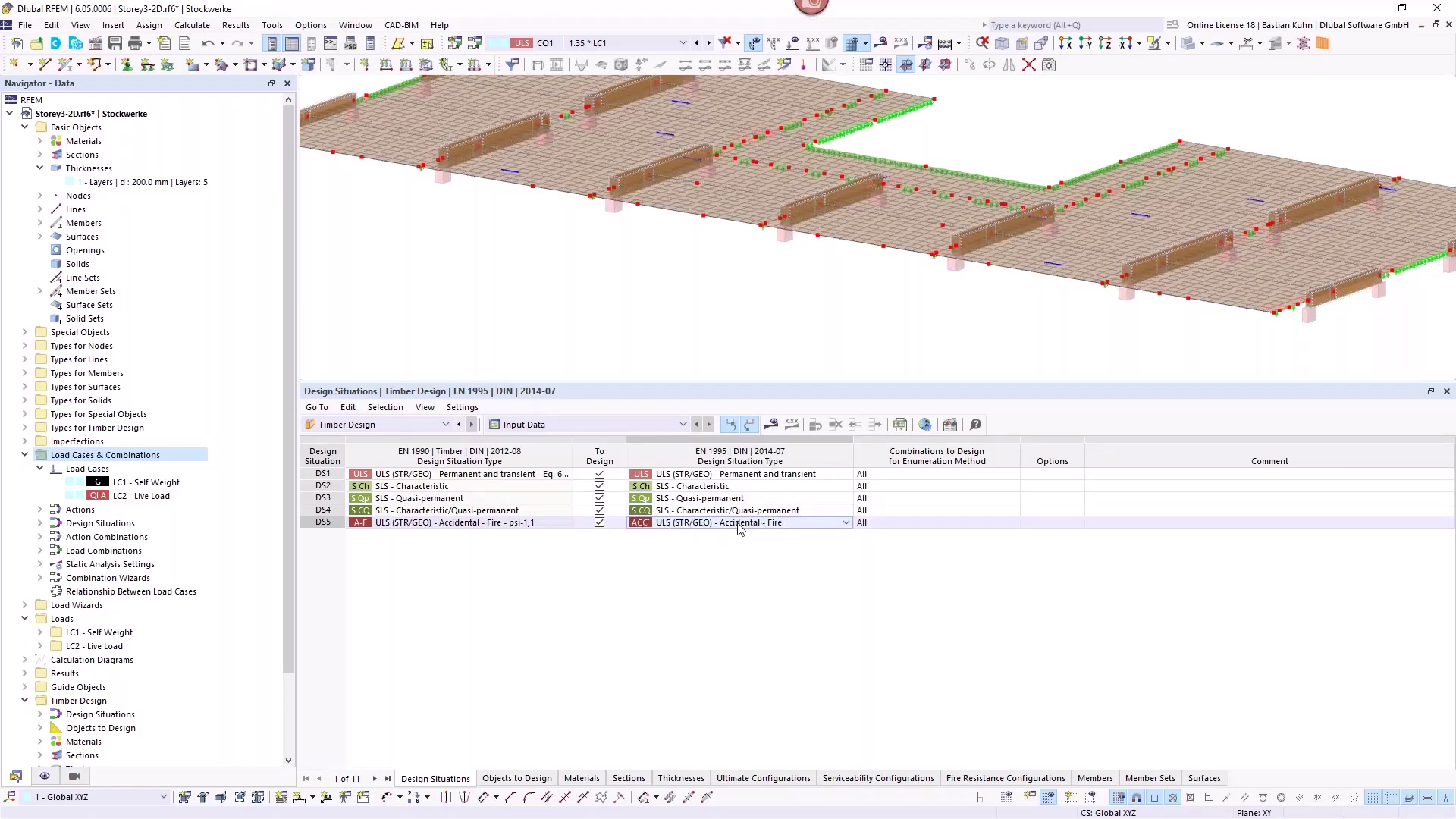
# Step: Run the Timber Design calculation, move its progress window aside, and switch to the printout report
pyautogui.click(772, 426)
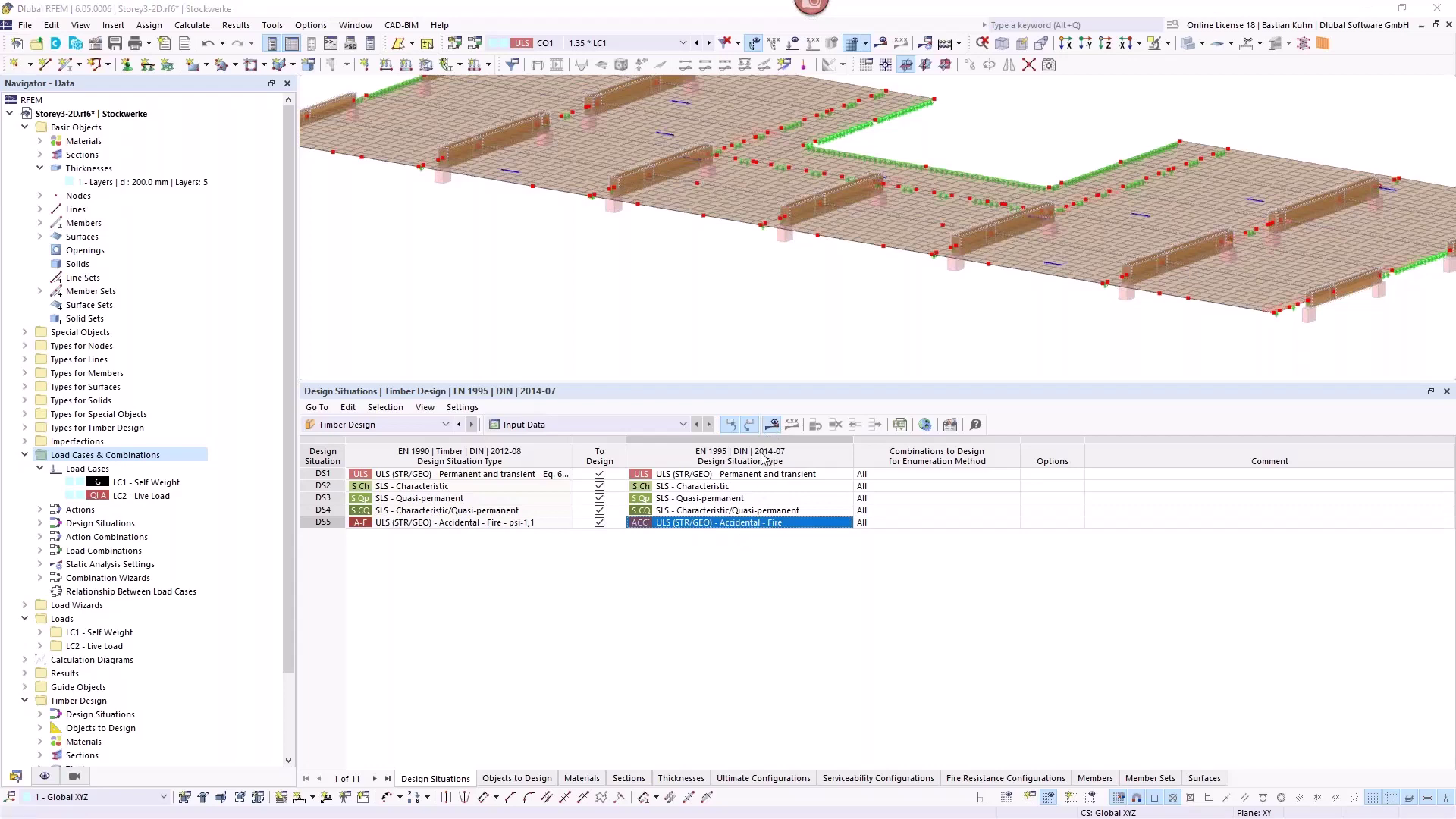
pyautogui.moveTo(882, 129); pyautogui.dragTo(1192, 53)
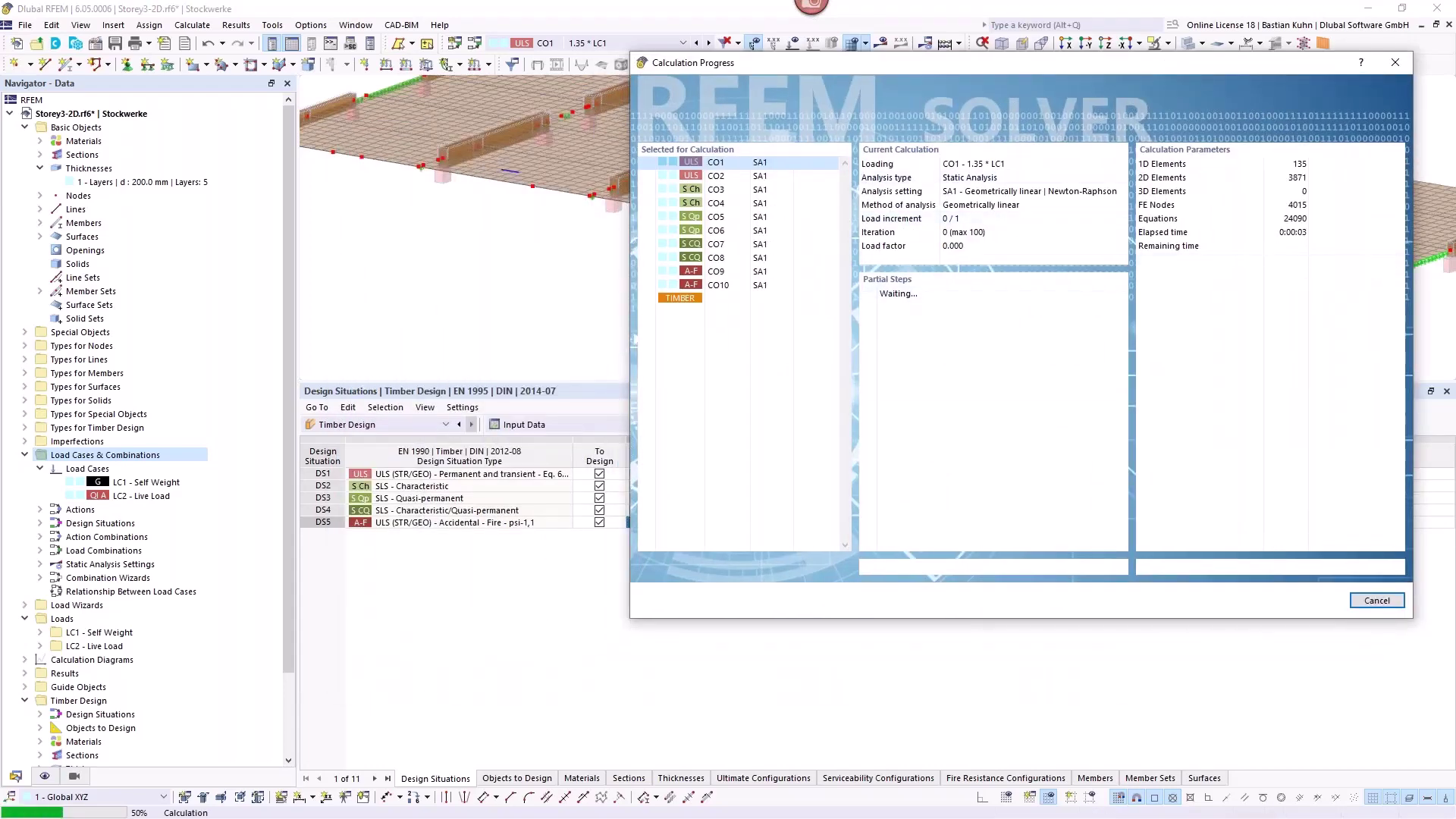
pyautogui.hotkey('alt', 'Tab')
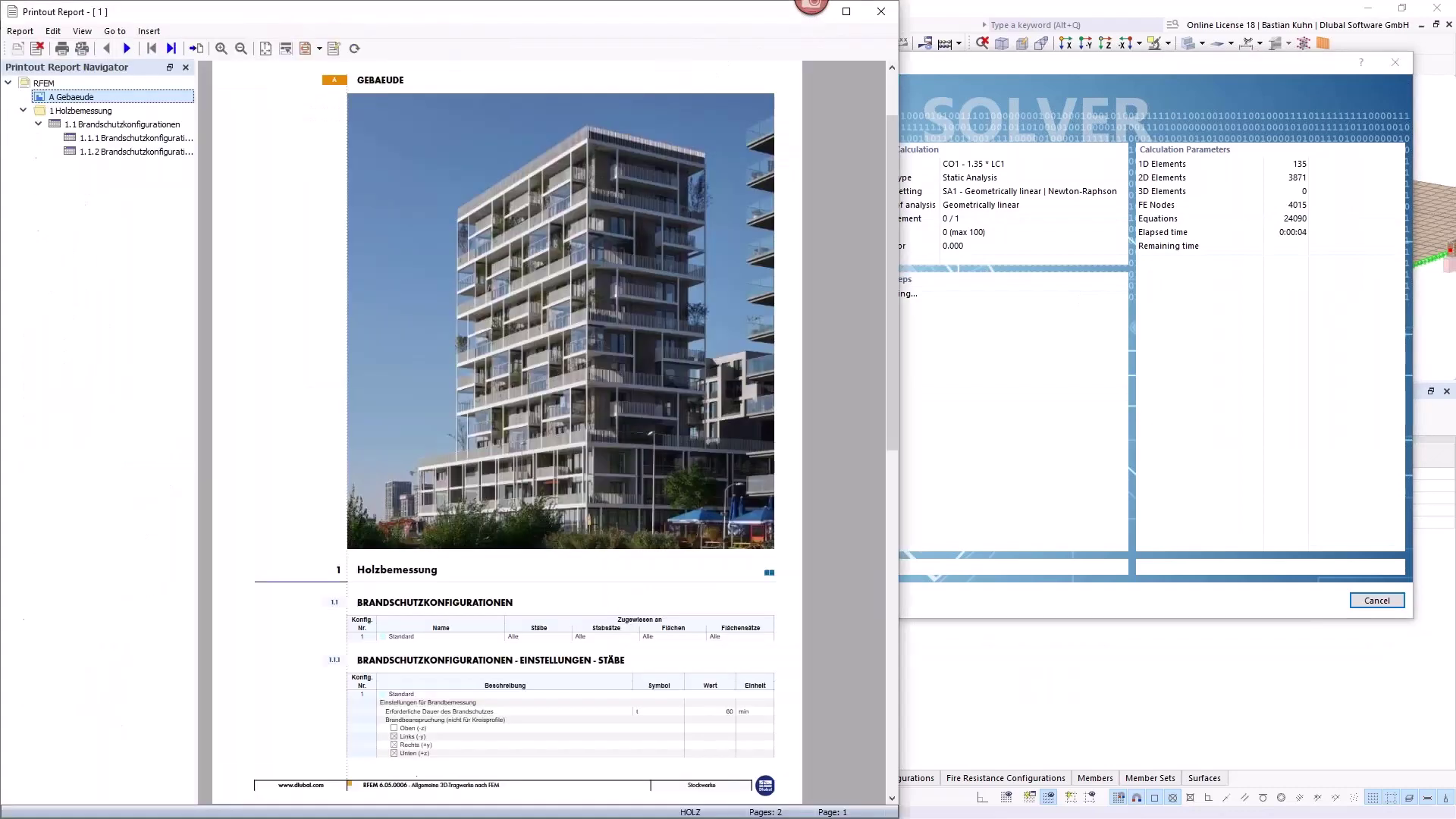
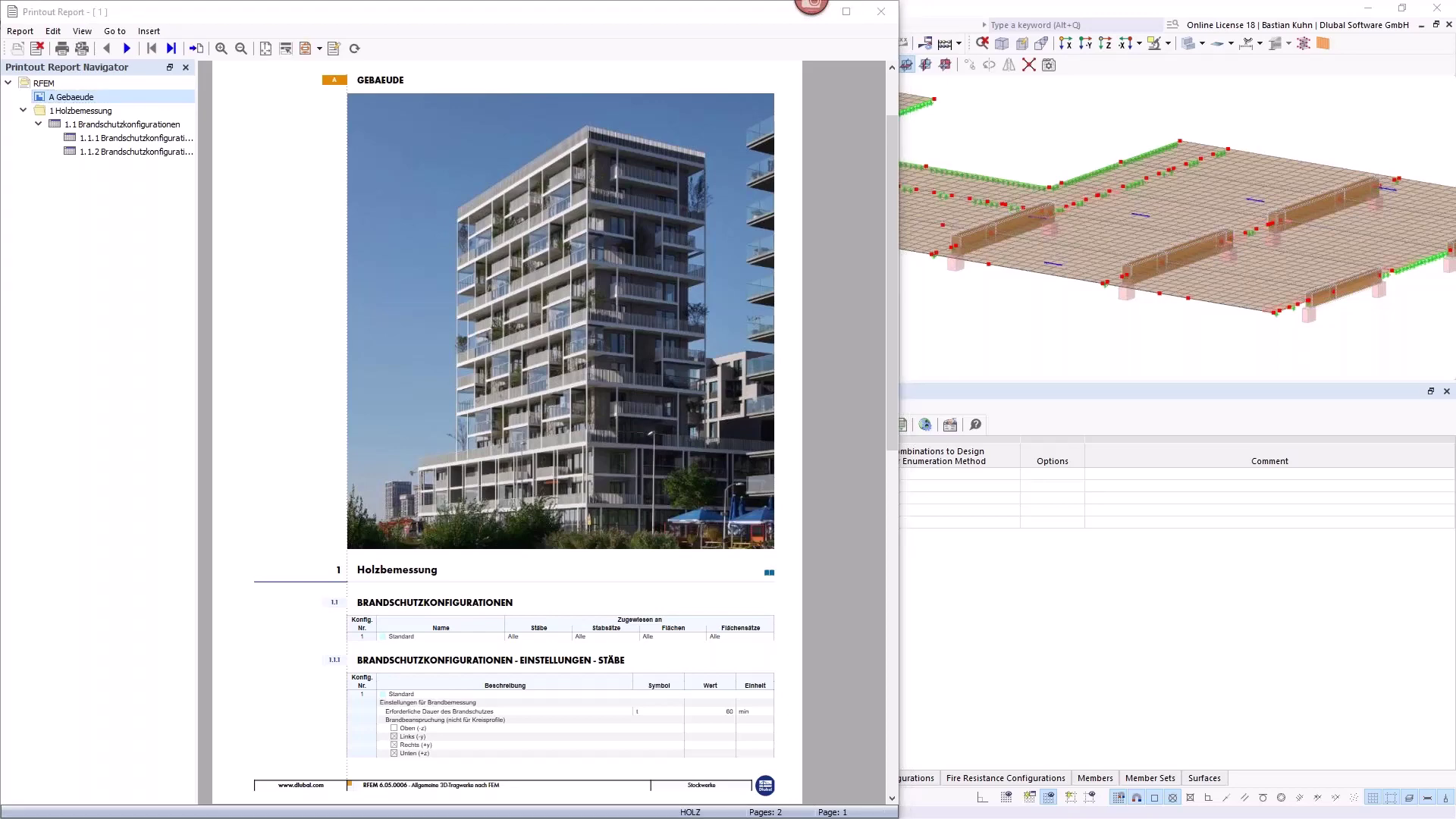
# Step: Switch to the Stock4 model, narrow its window beside the report, and copy the LC1 support reactions view to the clipboard
pyautogui.hotkey('alt', 'Tab')
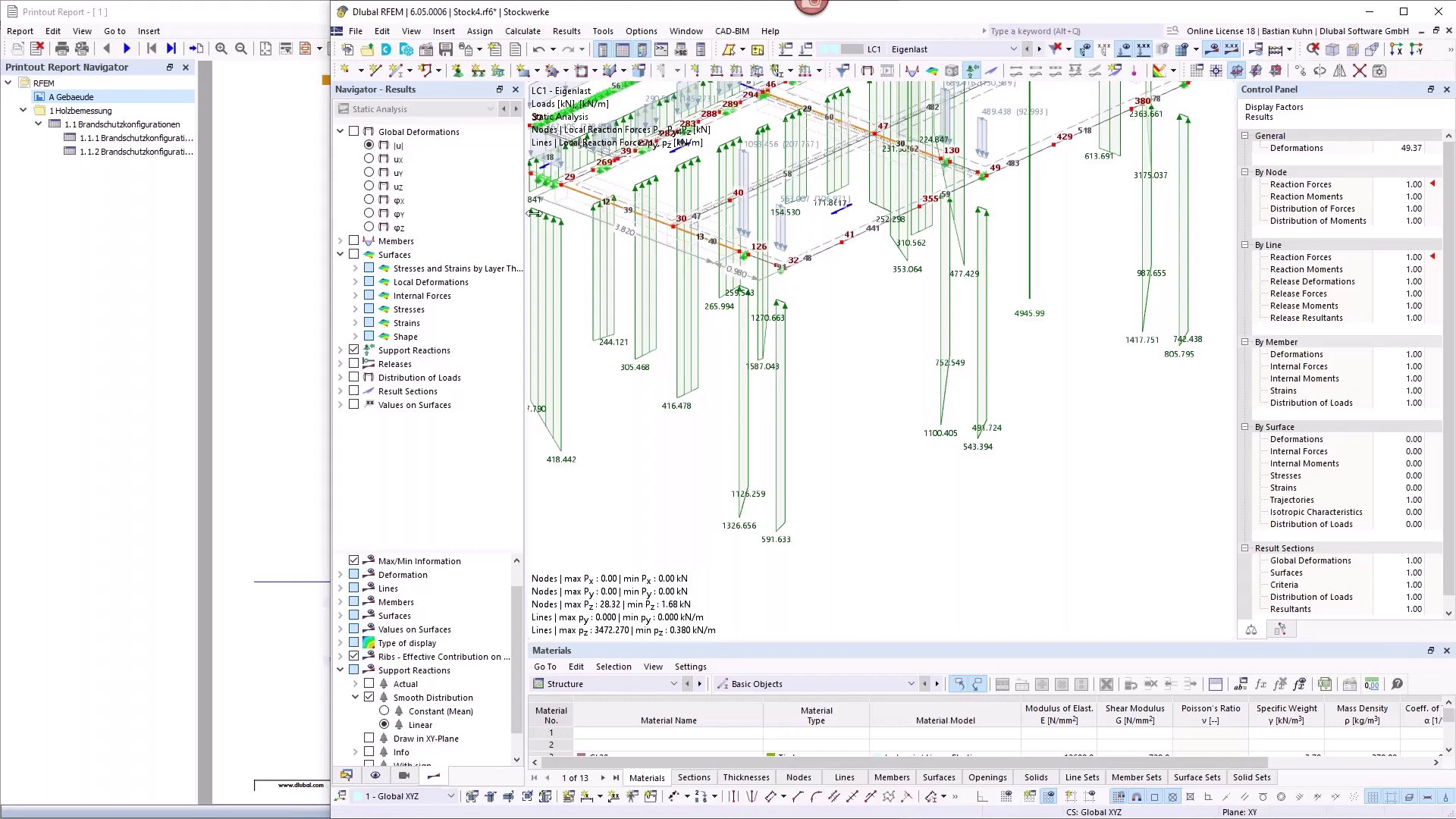
pyautogui.moveTo(329, 212); pyautogui.dragTo(536, 212)
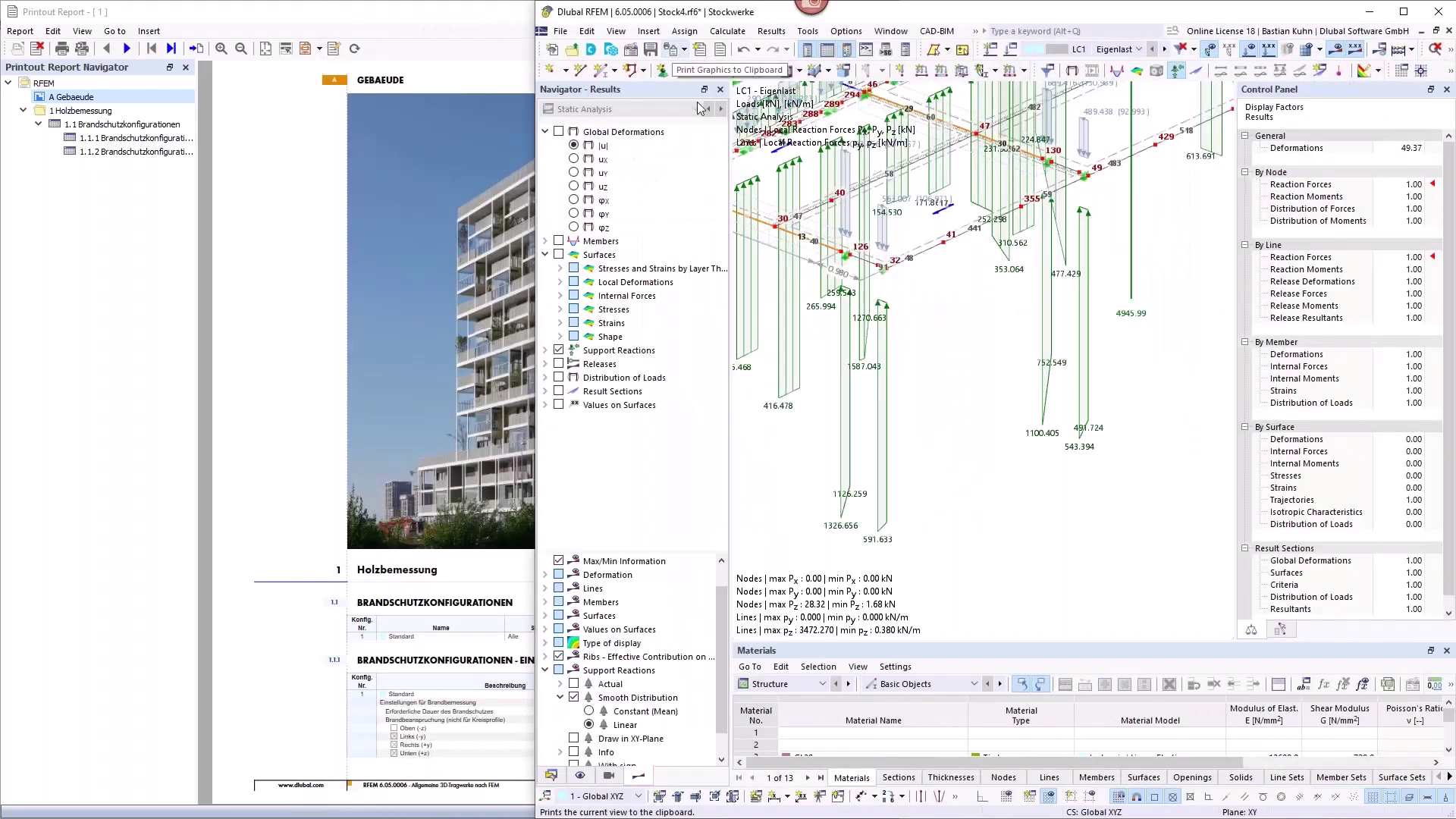
pyautogui.scroll(-5, 954, 337)
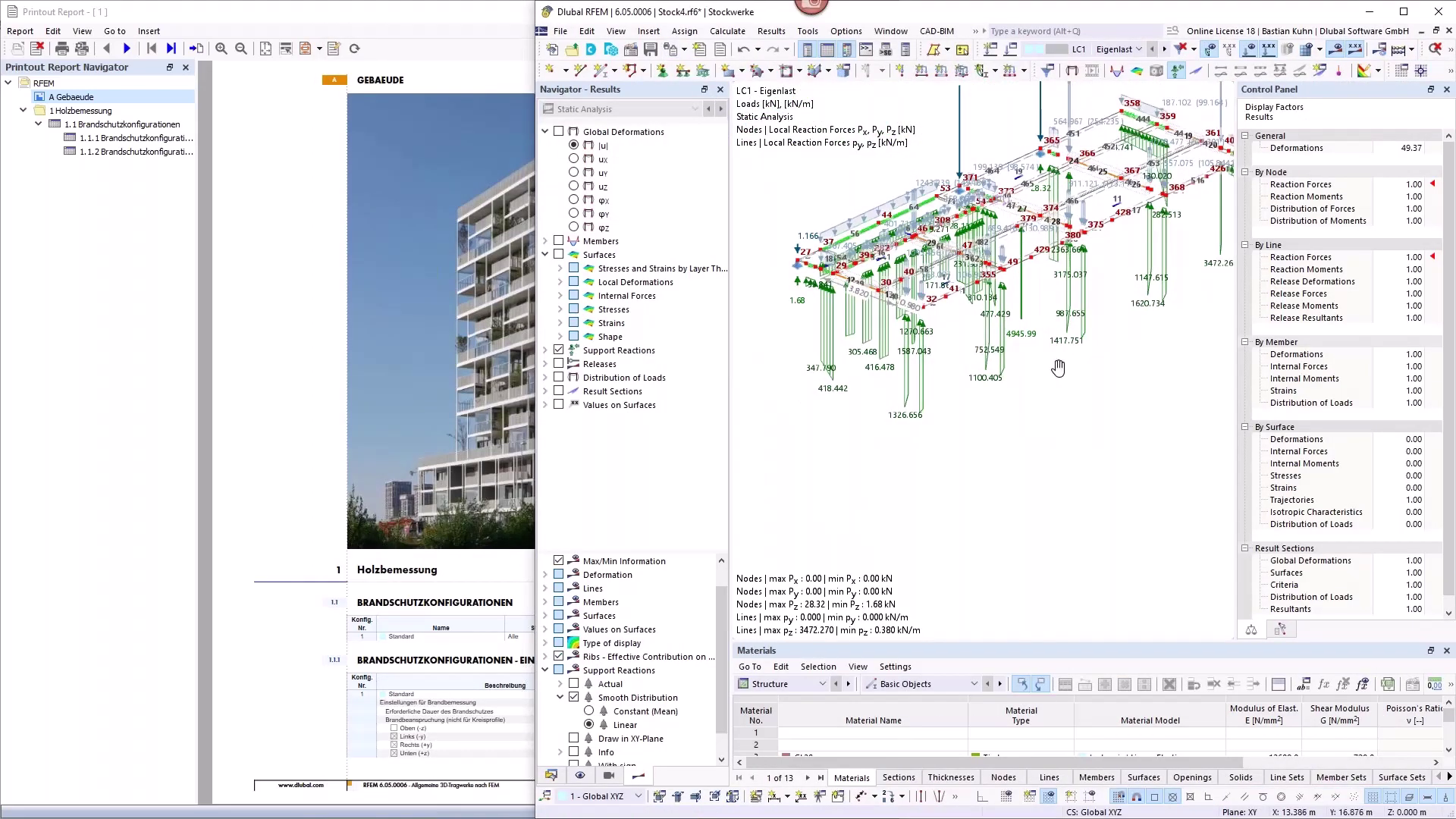
pyautogui.moveTo(1078, 317); pyautogui.dragTo(1056, 414, button='middle')
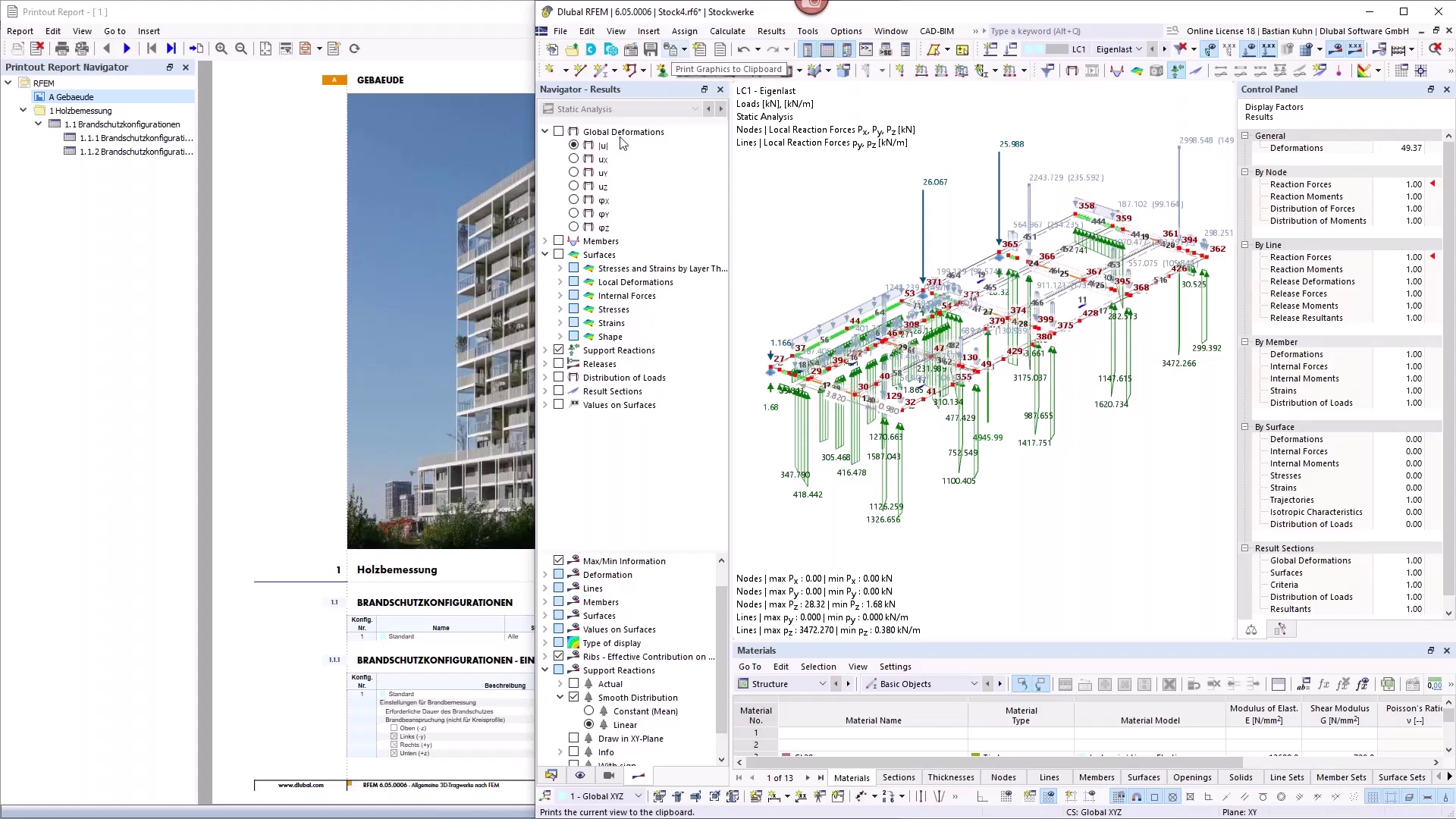
# Step: Insert the image from the clipboard into the printout report with the title "Storey4"
pyautogui.click(157, 35)
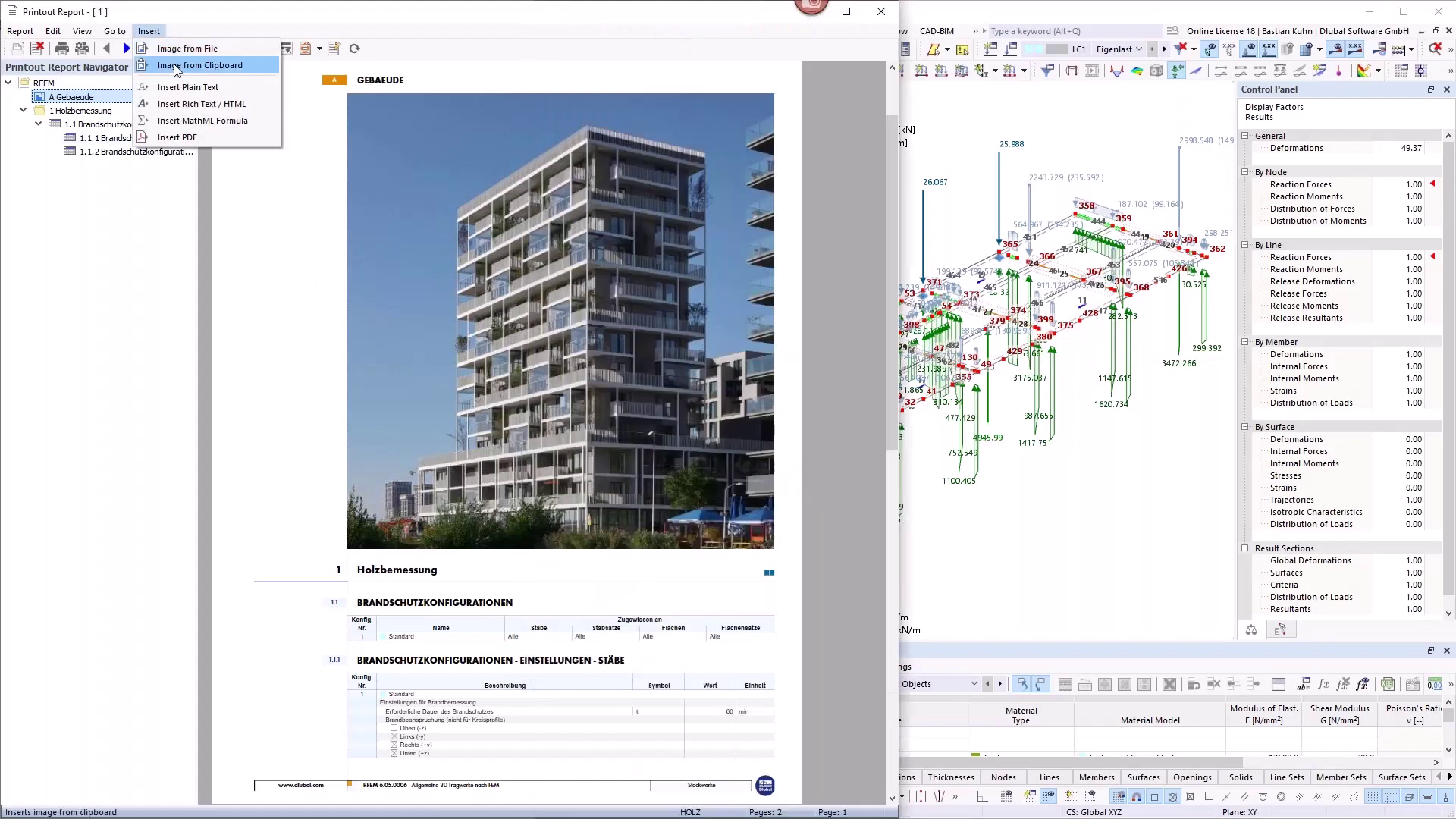
pyautogui.click(176, 67)
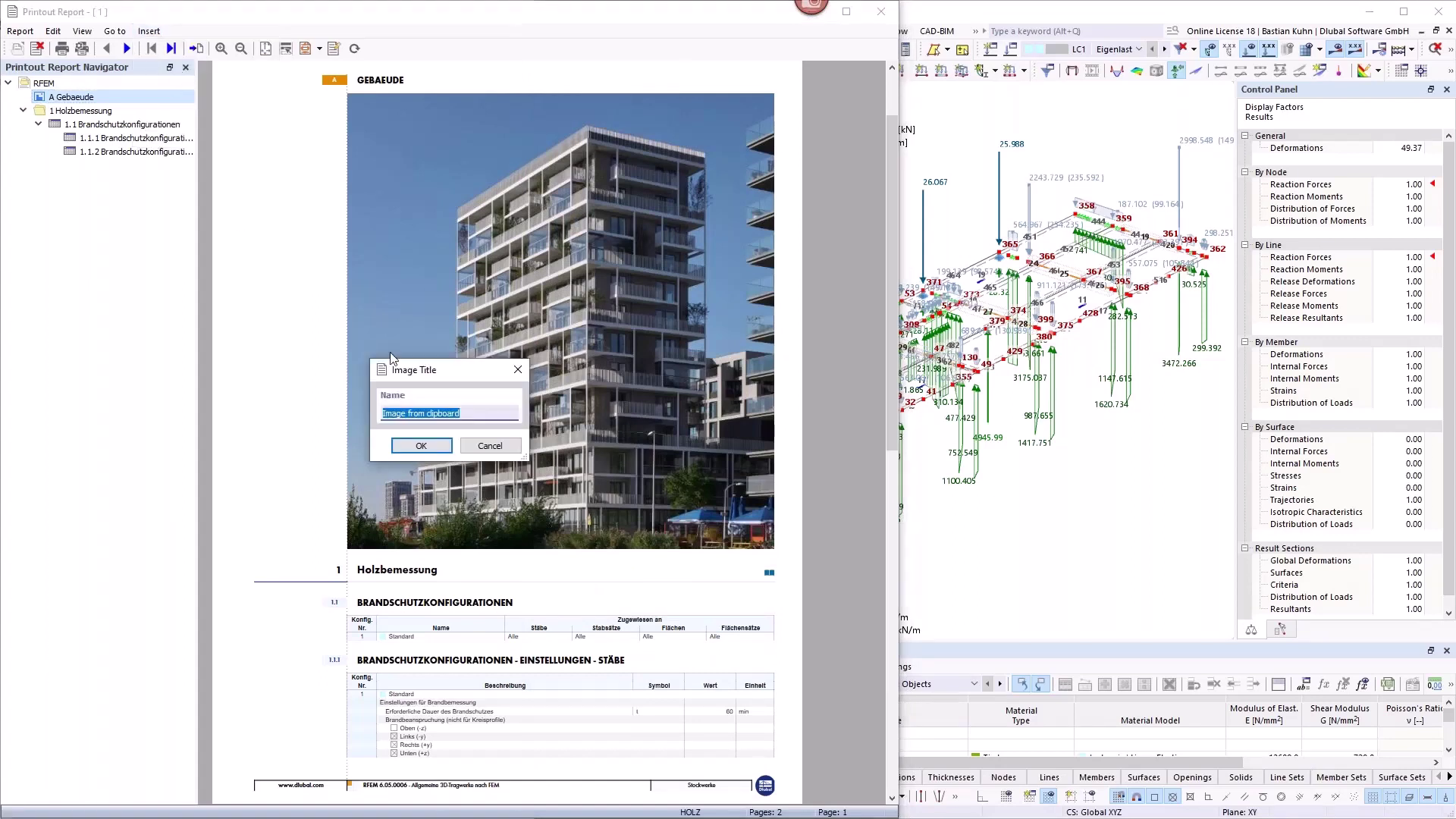
pyautogui.write('Storey4')
pyautogui.press('Return')
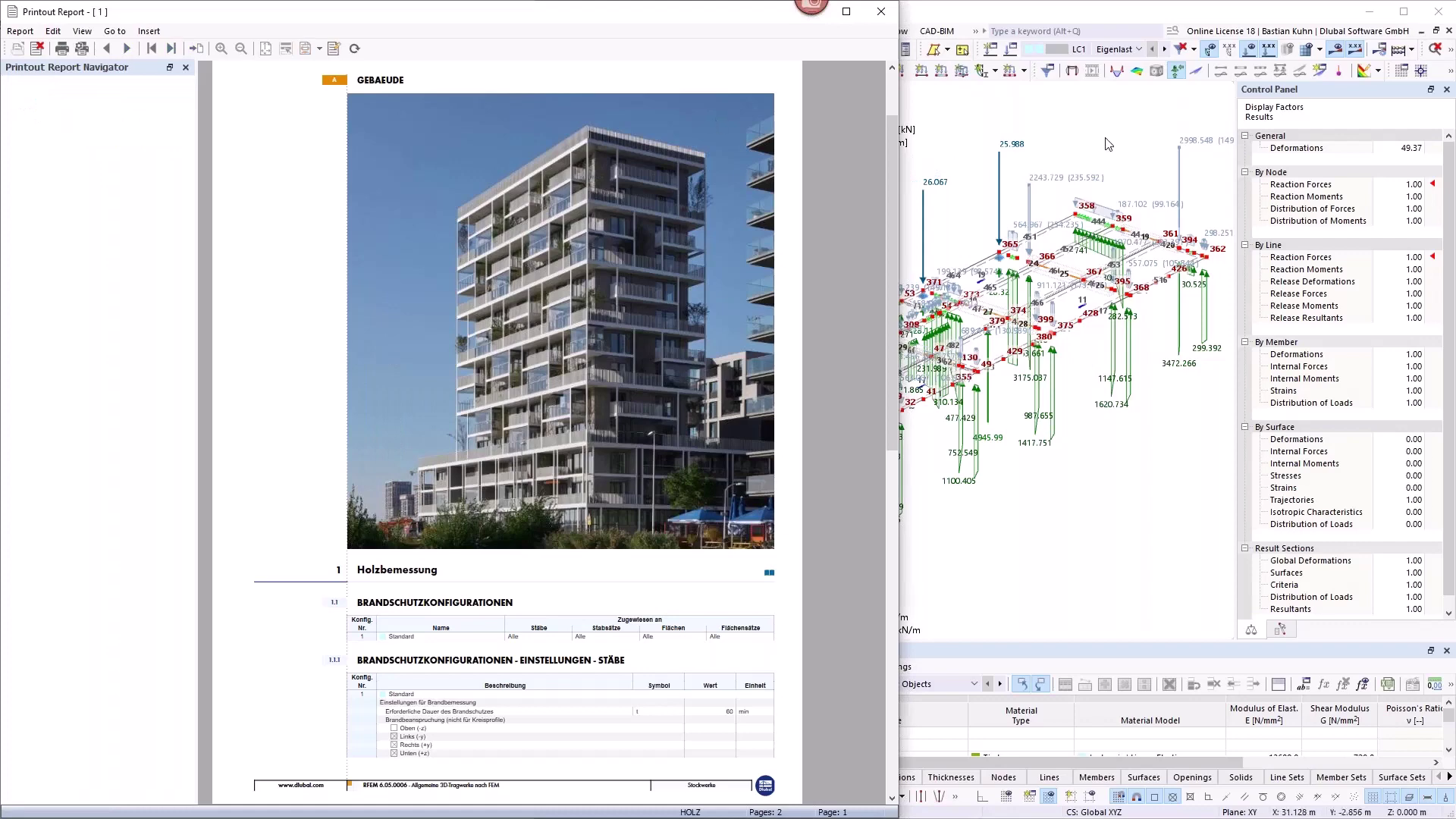
# Step: Switch to the Gesamt.rf6 model and copy its LC2 - Nutzlast load view to the clipboard
pyautogui.click(1104, 135)
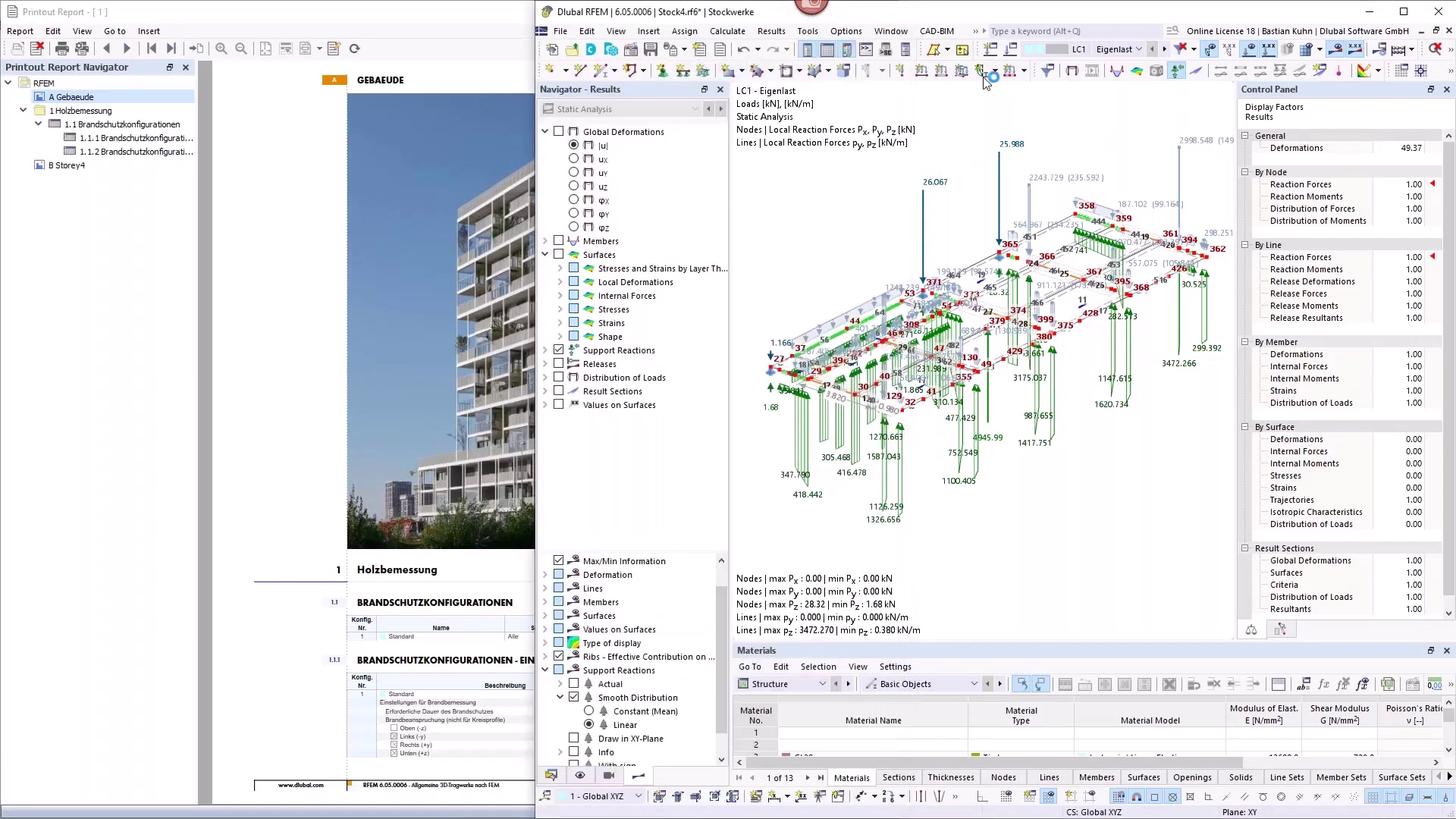
pyautogui.click(891, 32)
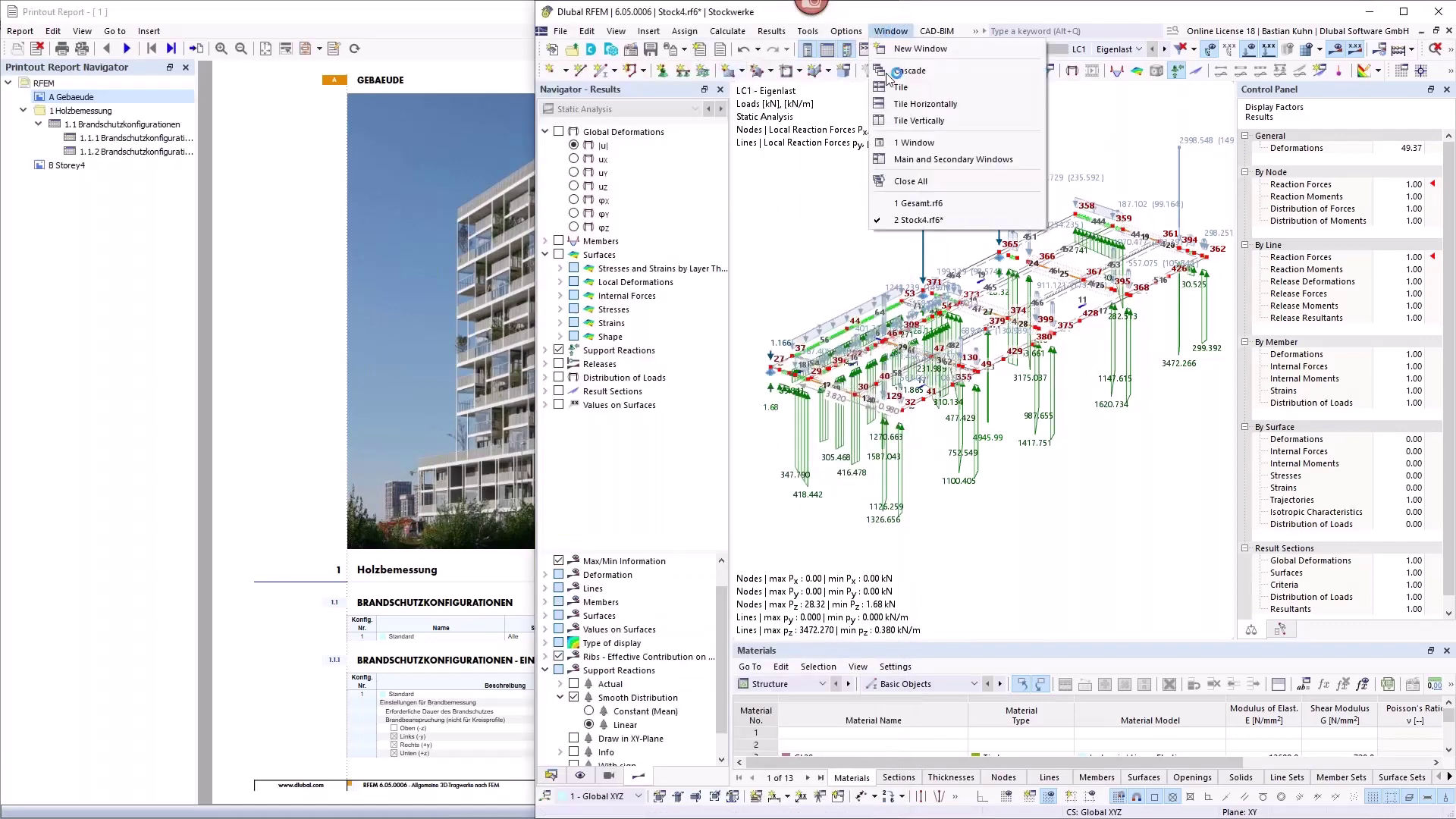
pyautogui.click(918, 203)
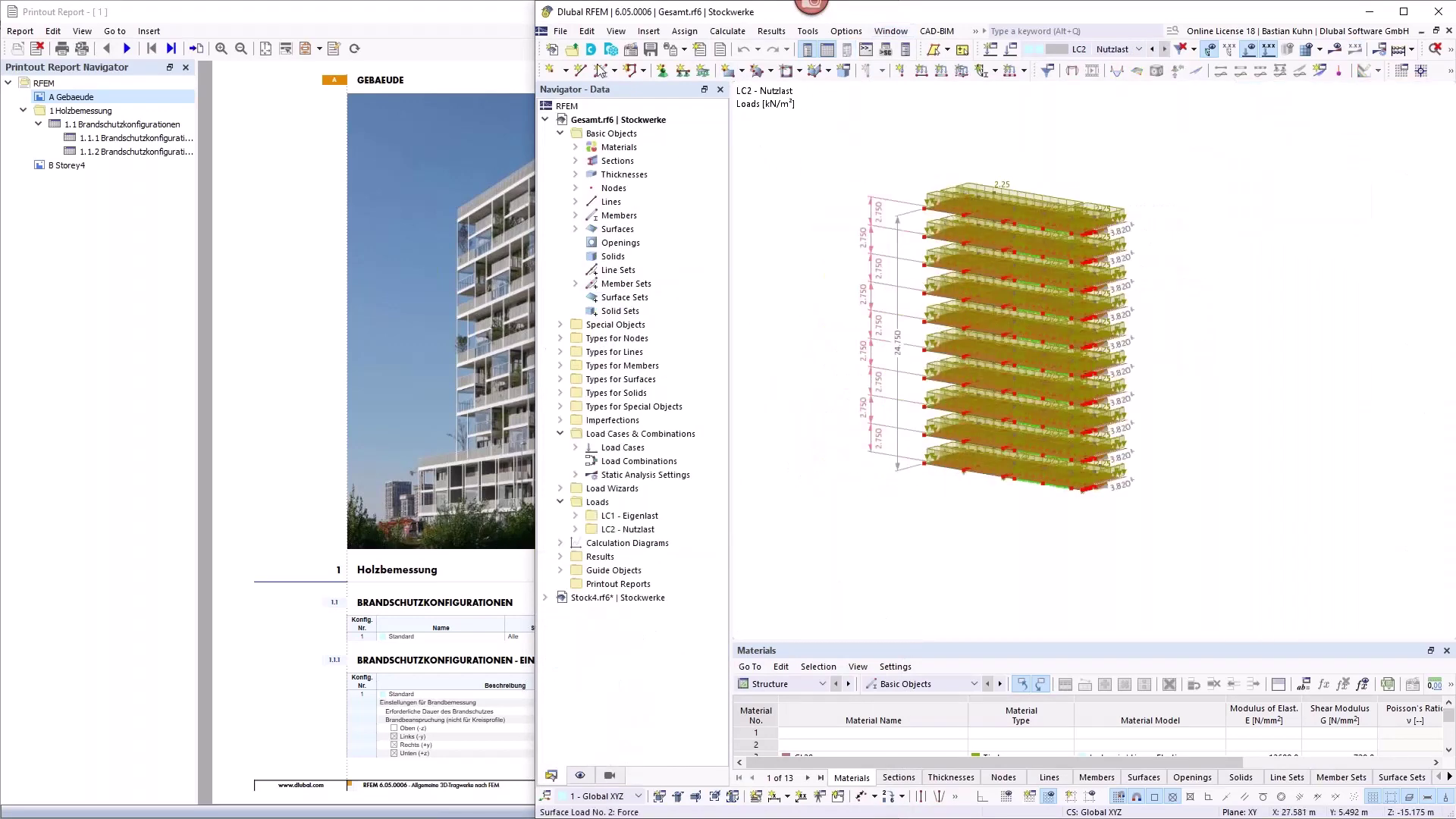
pyautogui.click(671, 49)
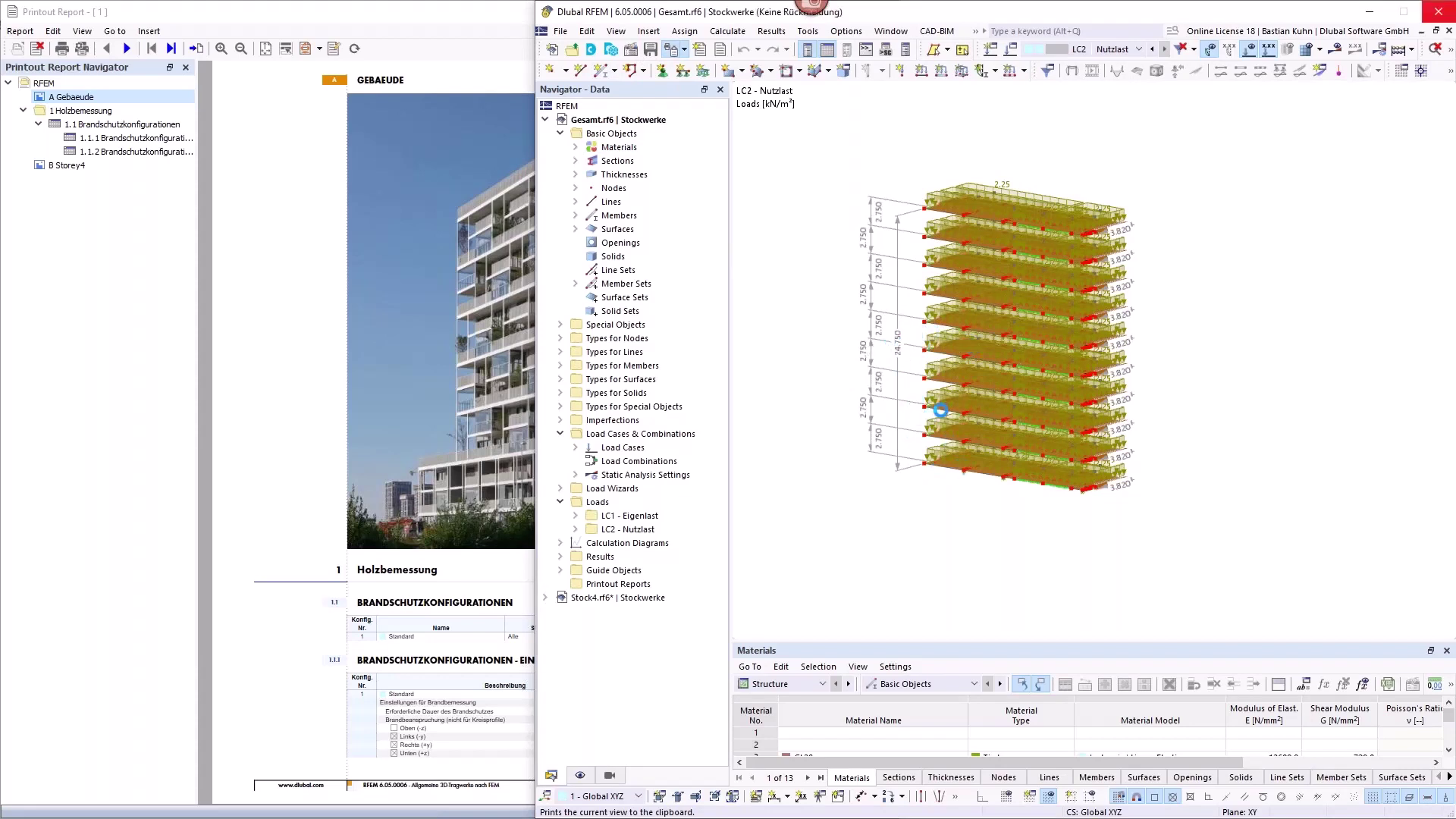
# Step: Open the Storey4 picture in the printout report and set it to use the full page width
pyautogui.click(294, 6)
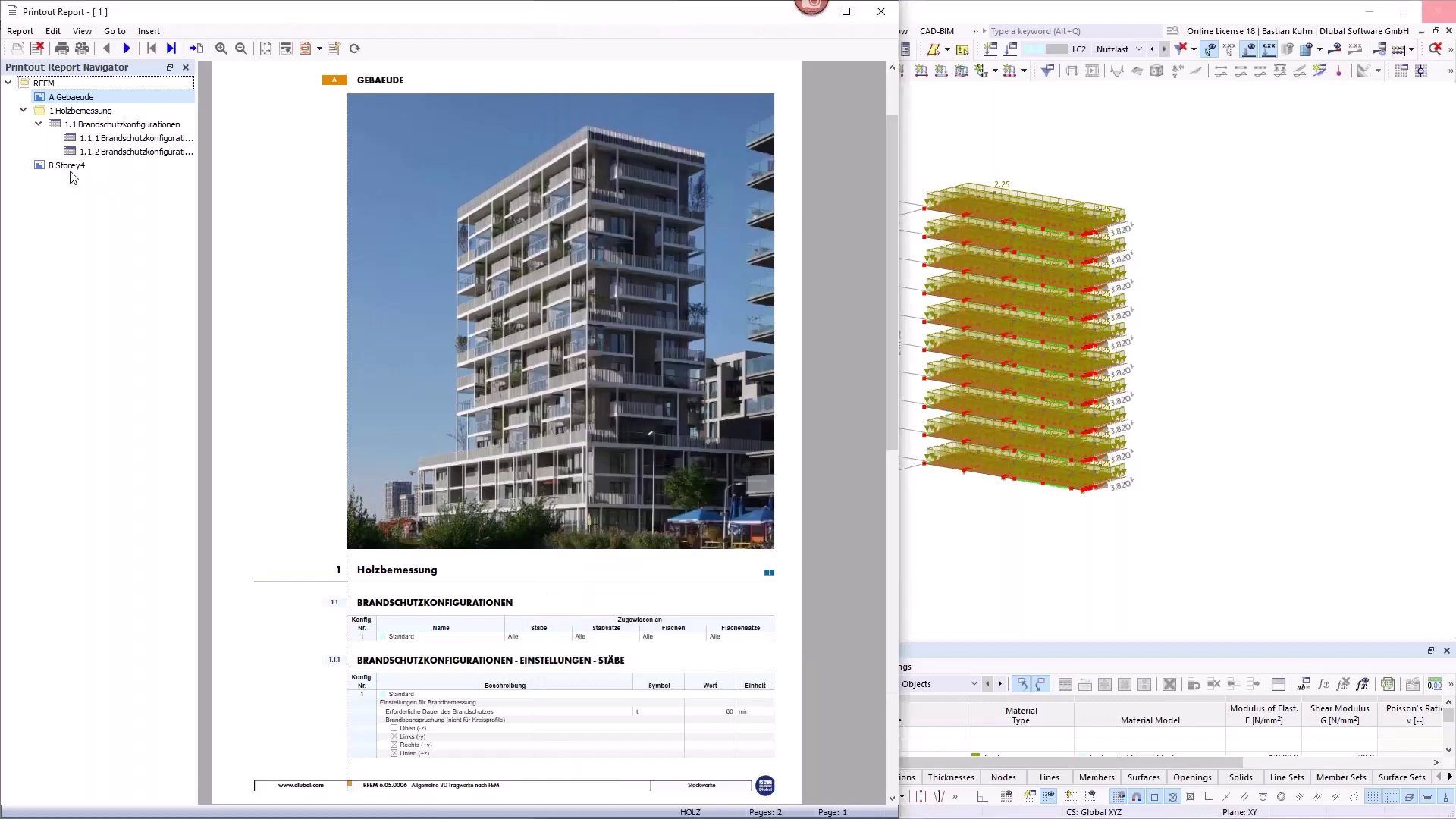
pyautogui.click(70, 166)
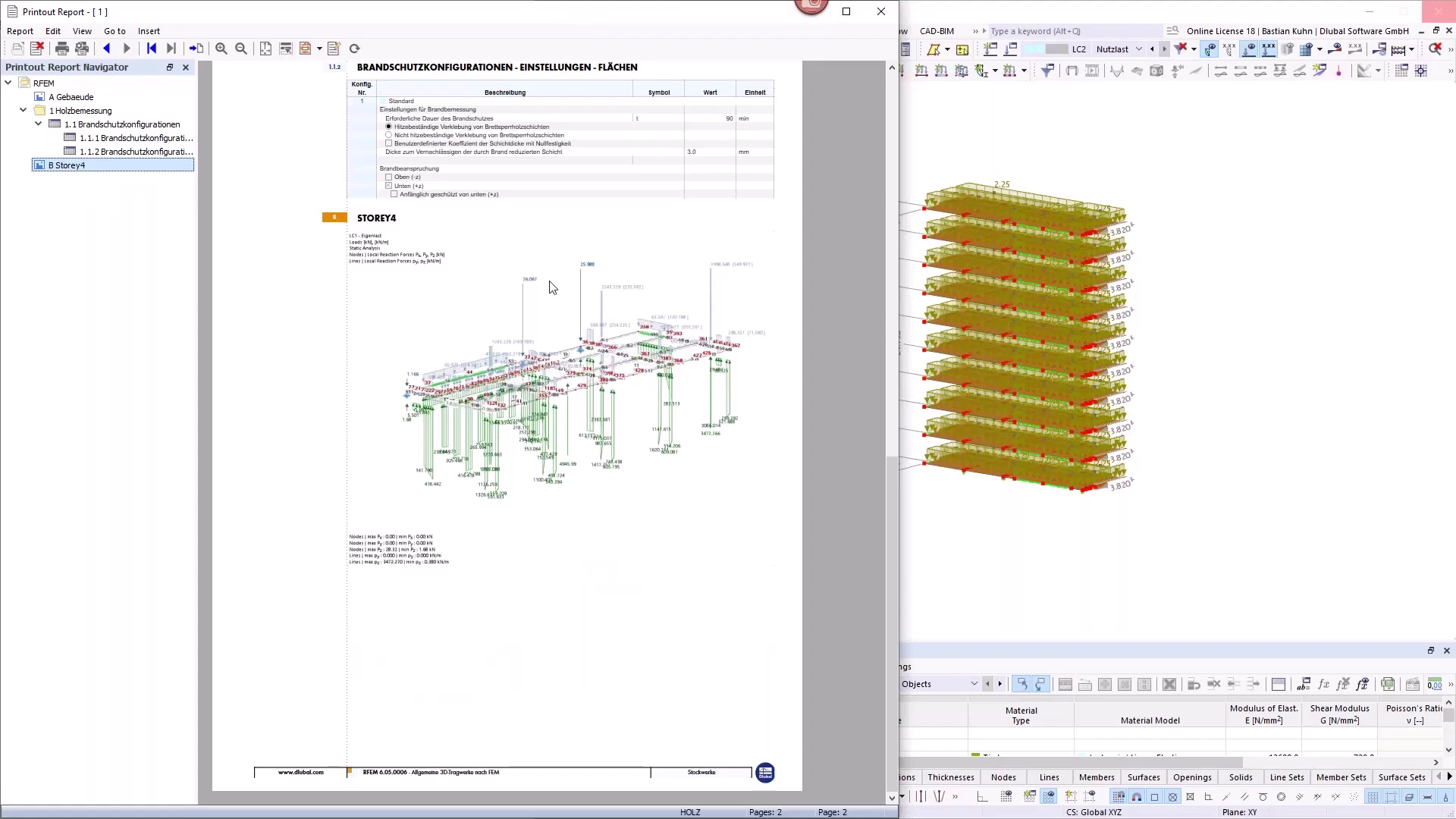
pyautogui.rightClick(135, 170)
pyautogui.rightClick(469, 396)
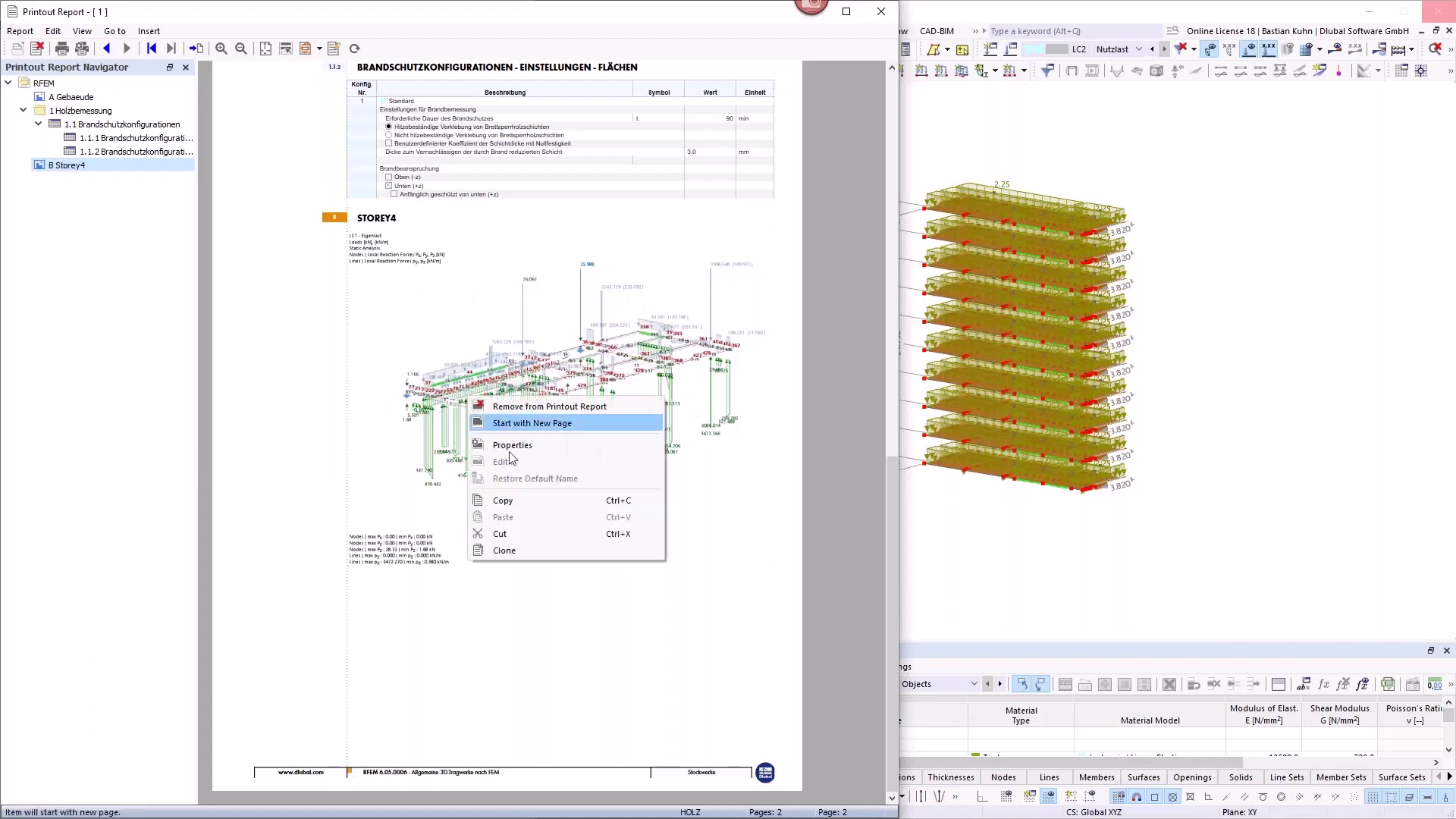
pyautogui.click(521, 446)
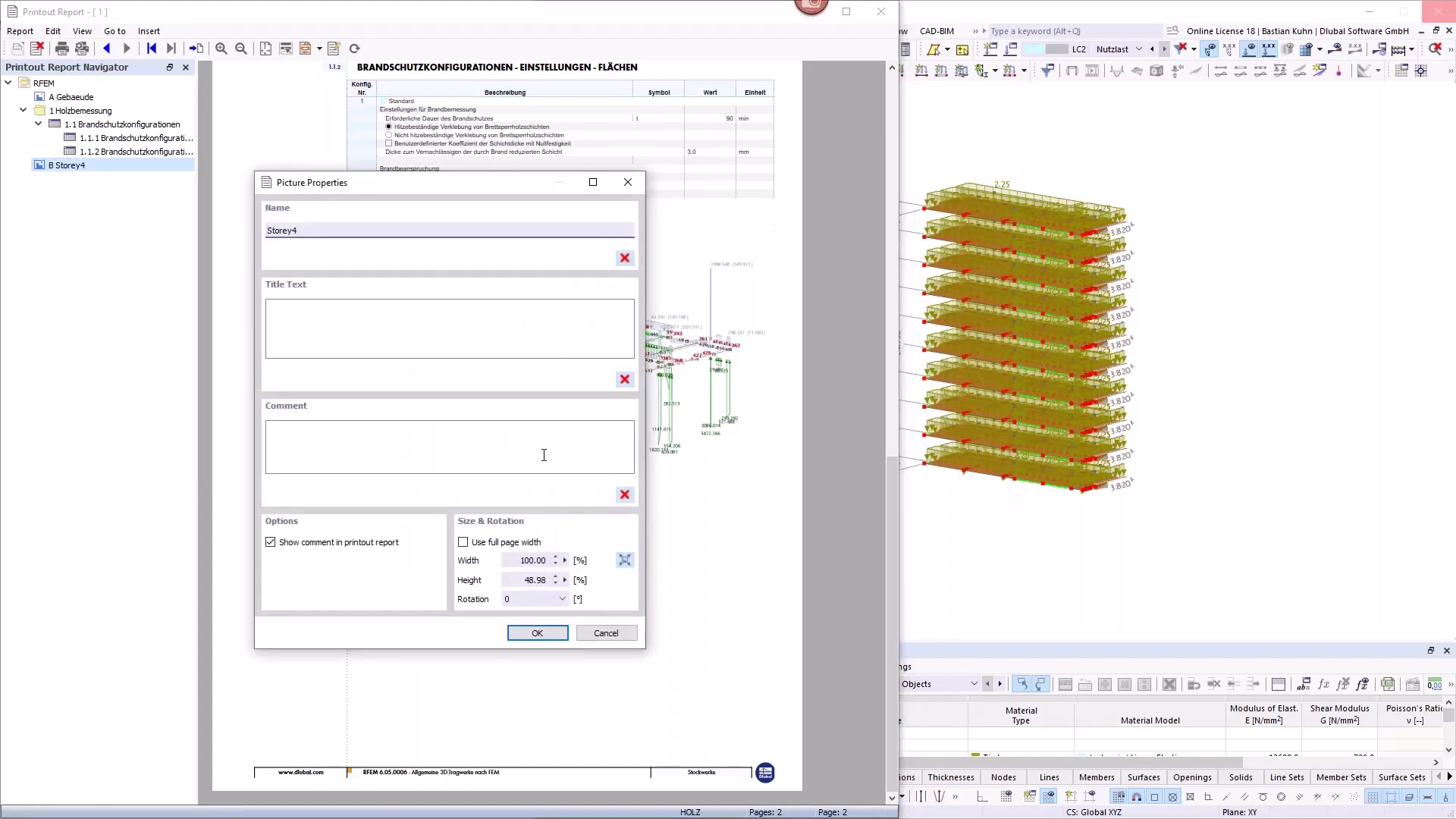
pyautogui.click(480, 545)
pyautogui.click(532, 633)
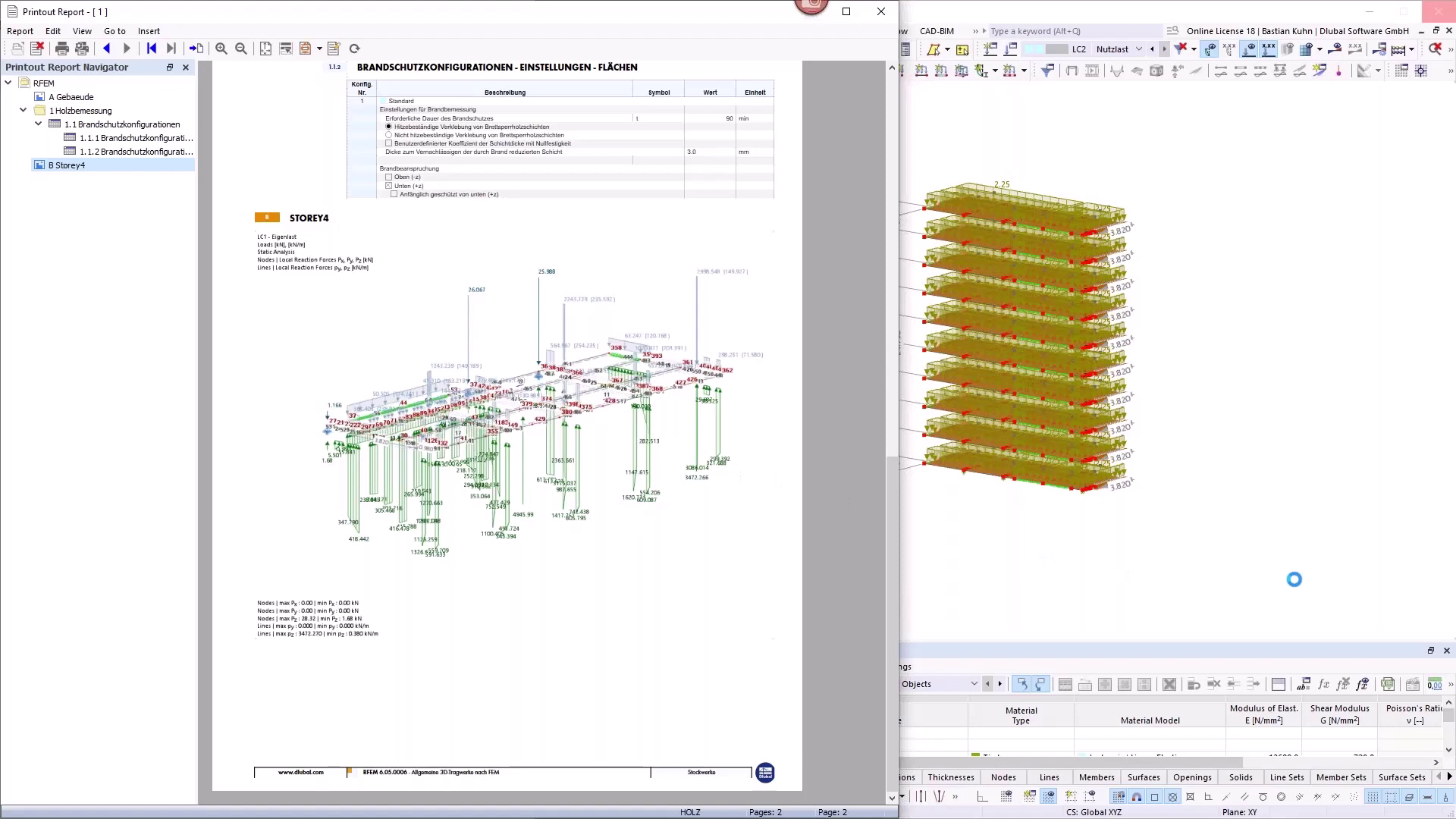
# Step: Switch to the Stockwerke folder in the file explorer and preview the load report in 13.pdf
pyautogui.hotkey('alt', 'Tab')
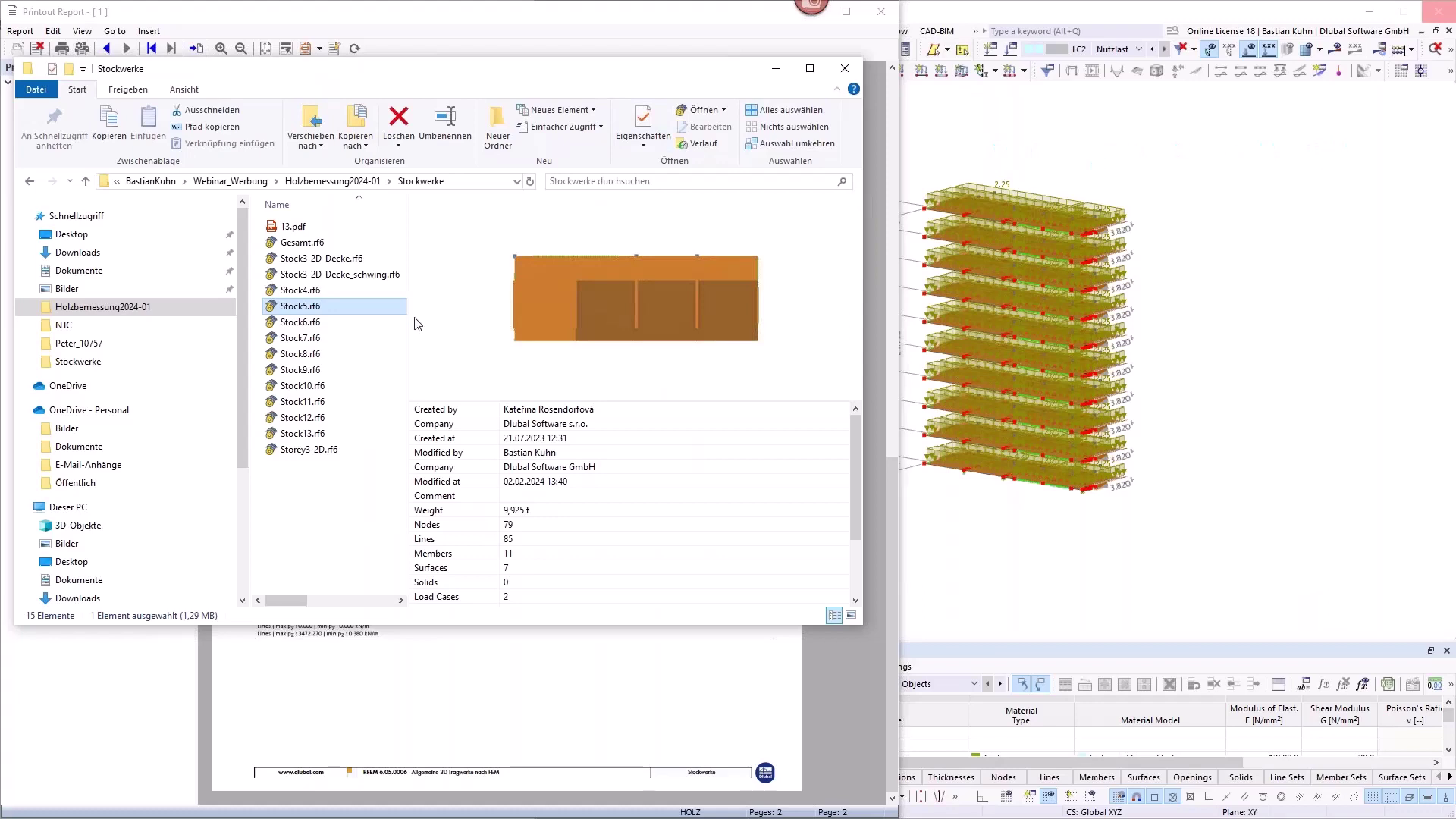
pyautogui.click(302, 227)
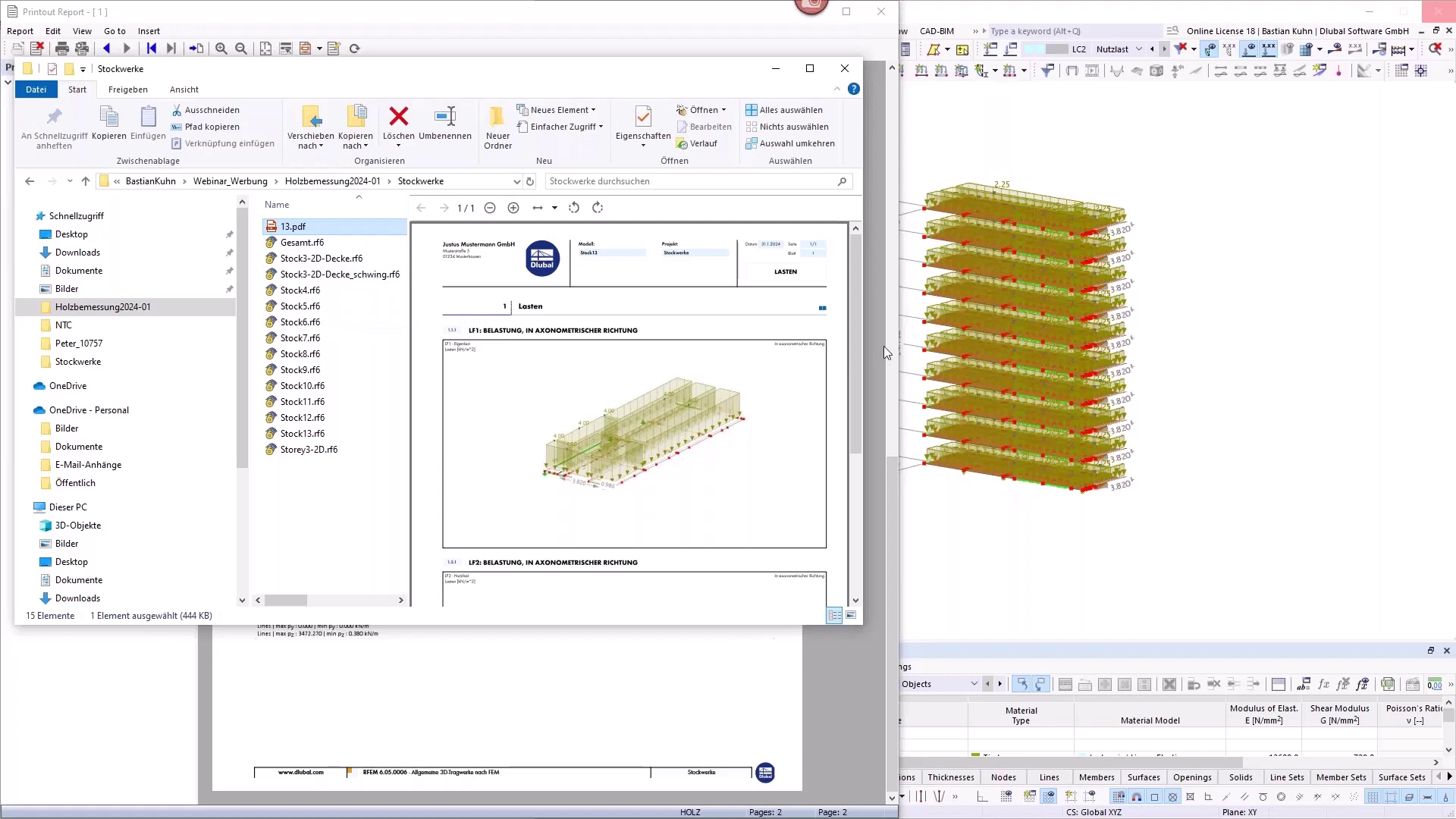
pyautogui.scroll(-5, 857, 324)
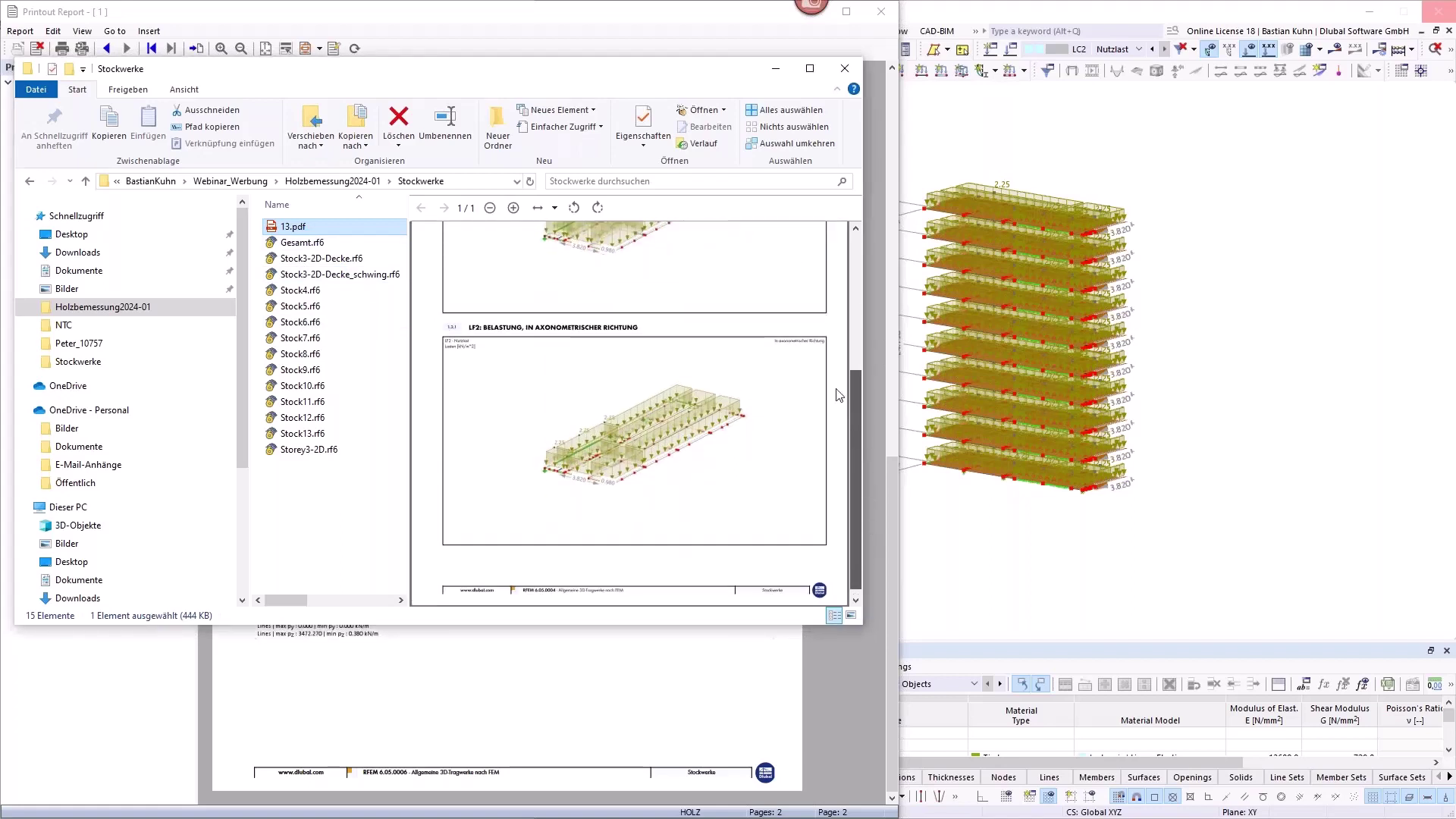
pyautogui.scroll(6, 837, 395)
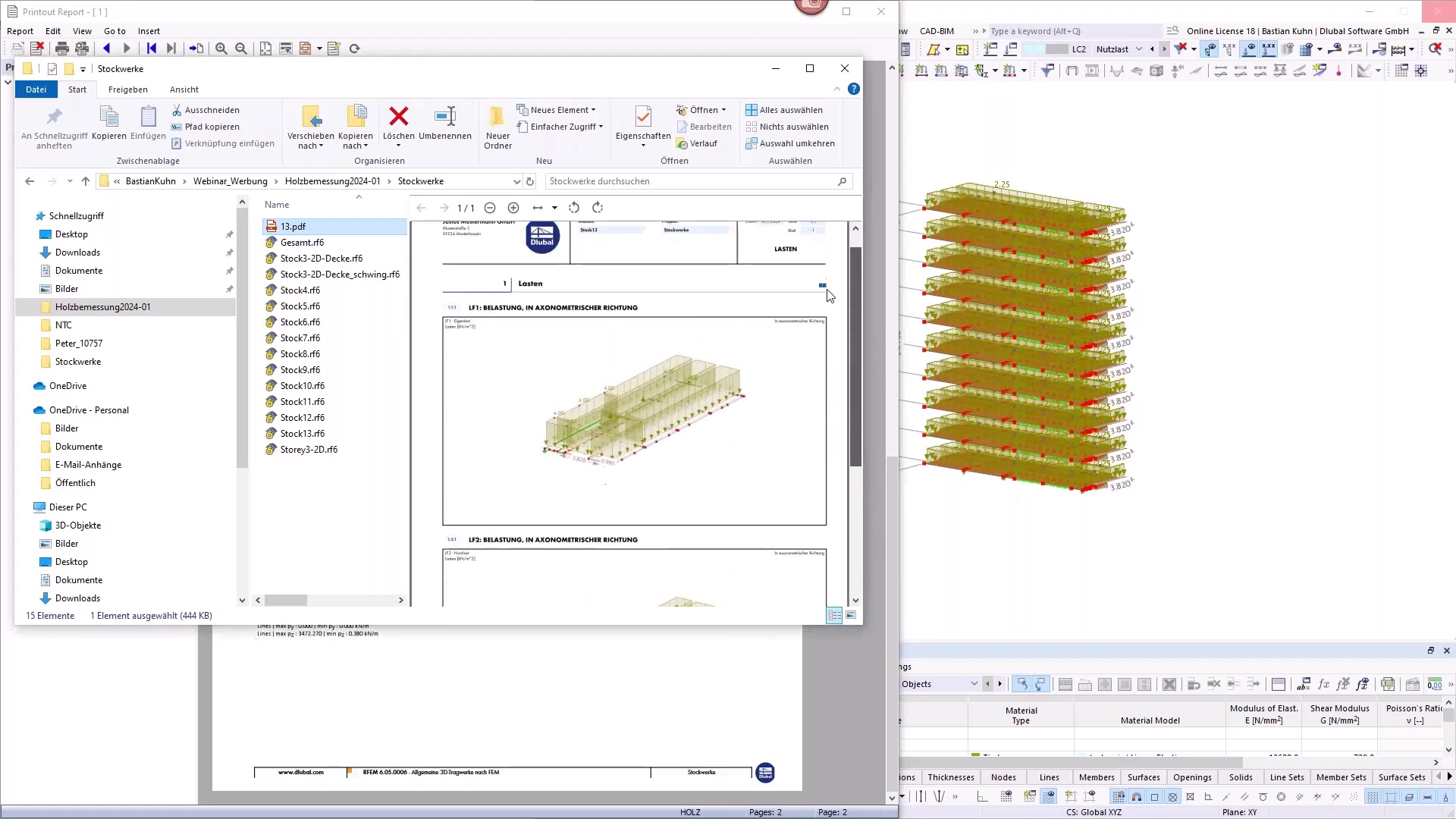
pyautogui.click(316, 434)
pyautogui.click(300, 227)
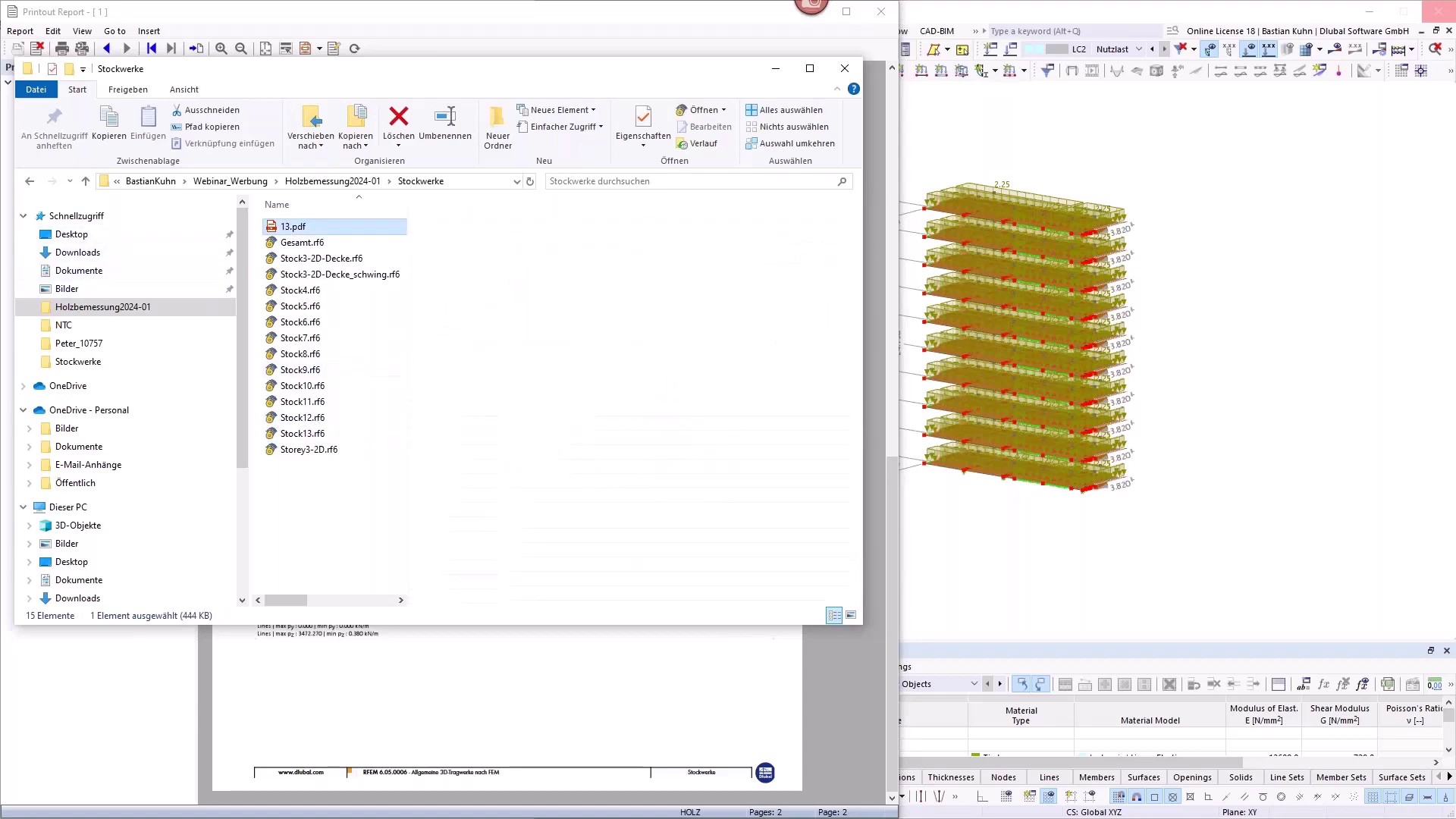
# Step: Insert all pages of 13.pdf from the Stockwerke folder into the printout report and display the inserted chapter
pyautogui.moveTo(486, 68); pyautogui.dragTo(1058, 129)
pyautogui.click(149, 30)
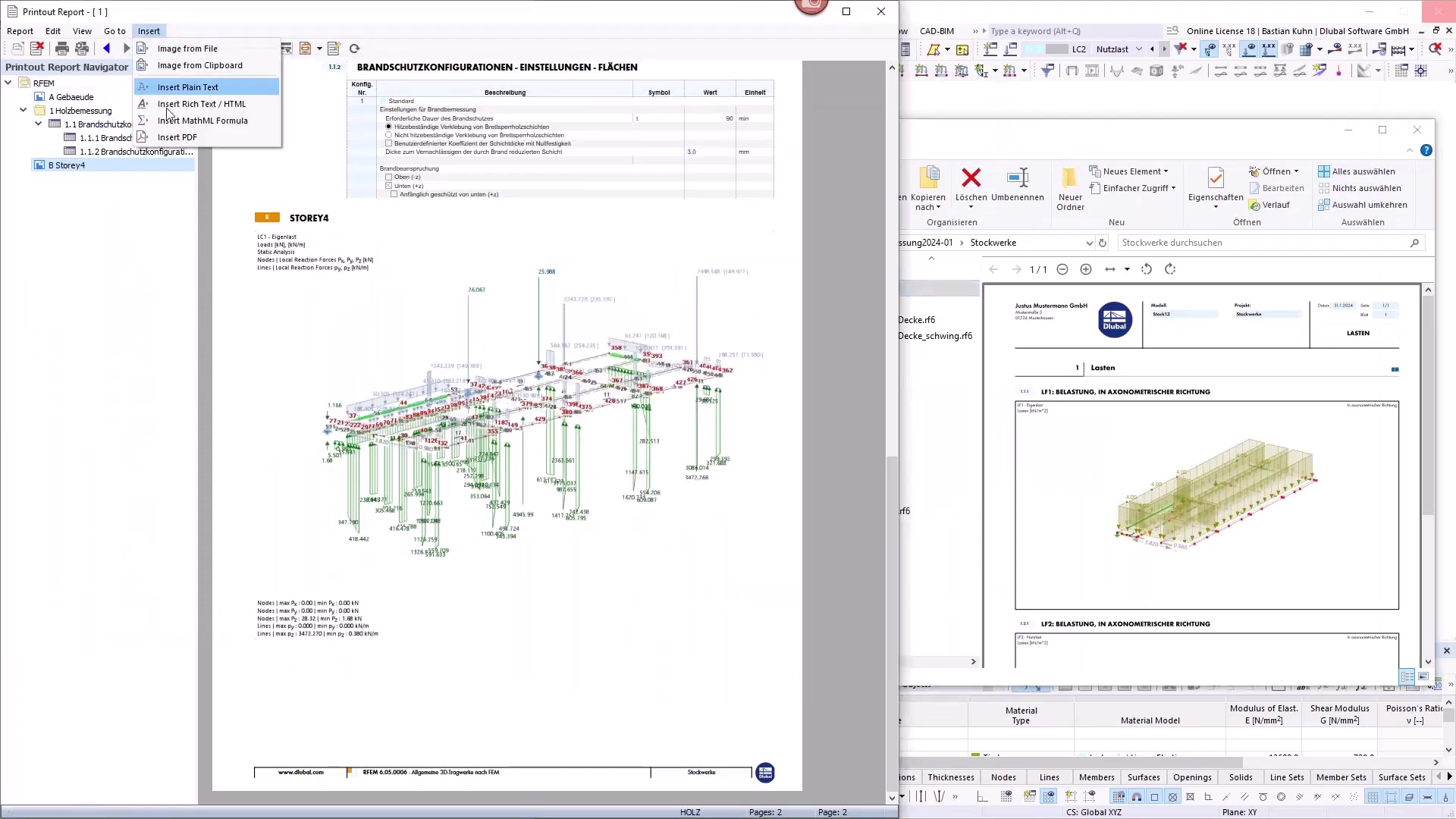
pyautogui.click(179, 139)
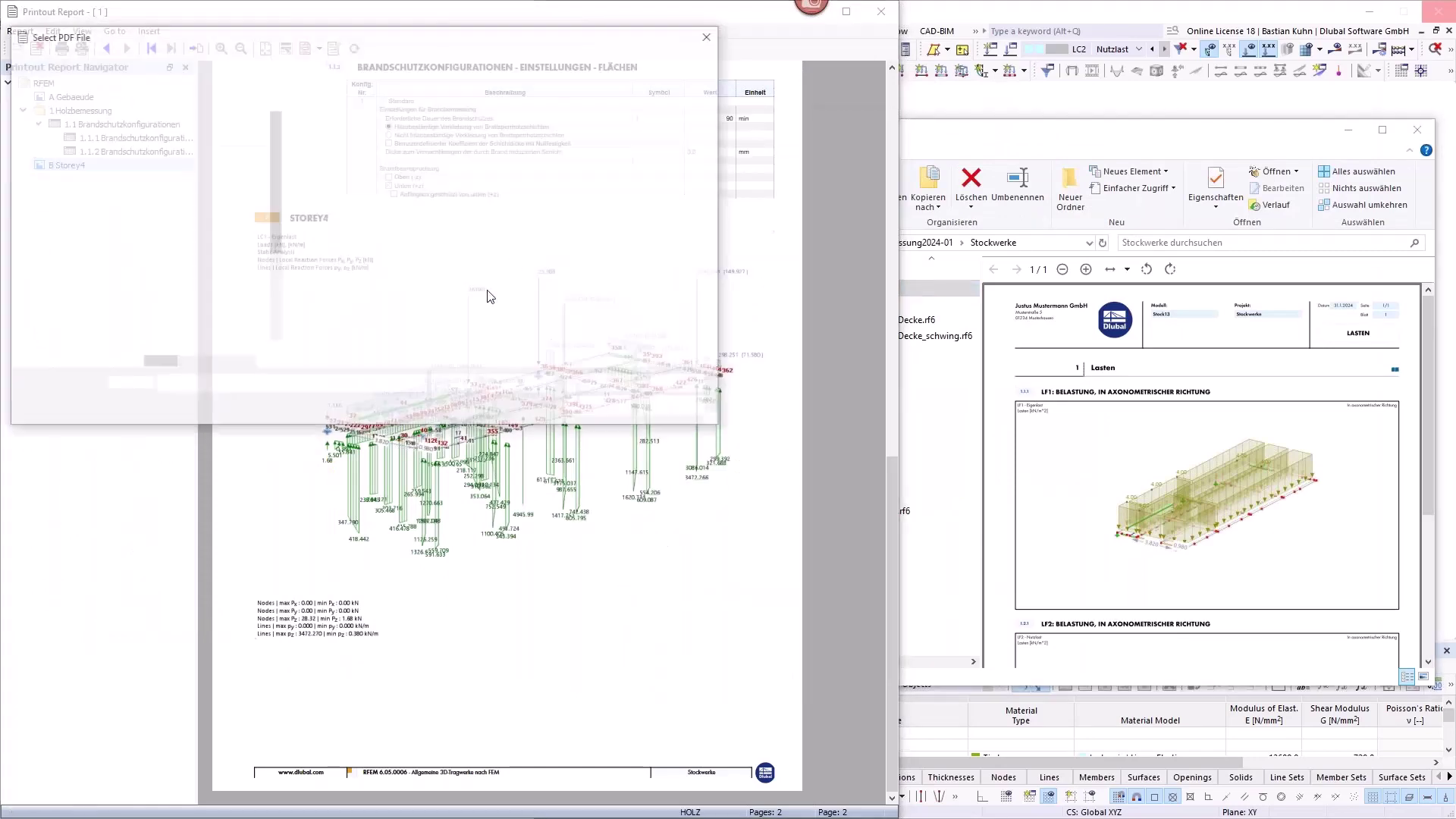
pyautogui.click(67, 142)
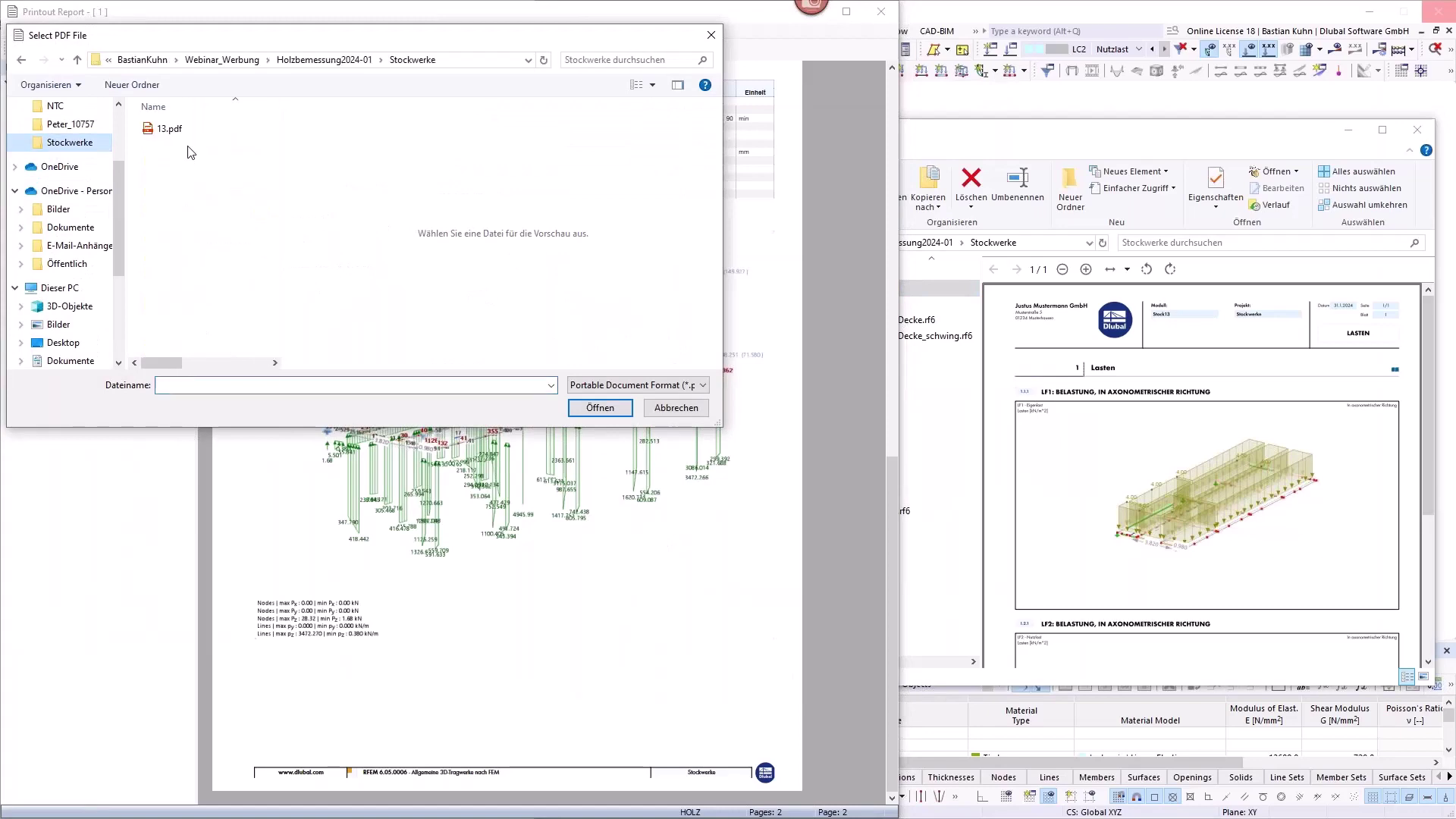
pyautogui.click(170, 129)
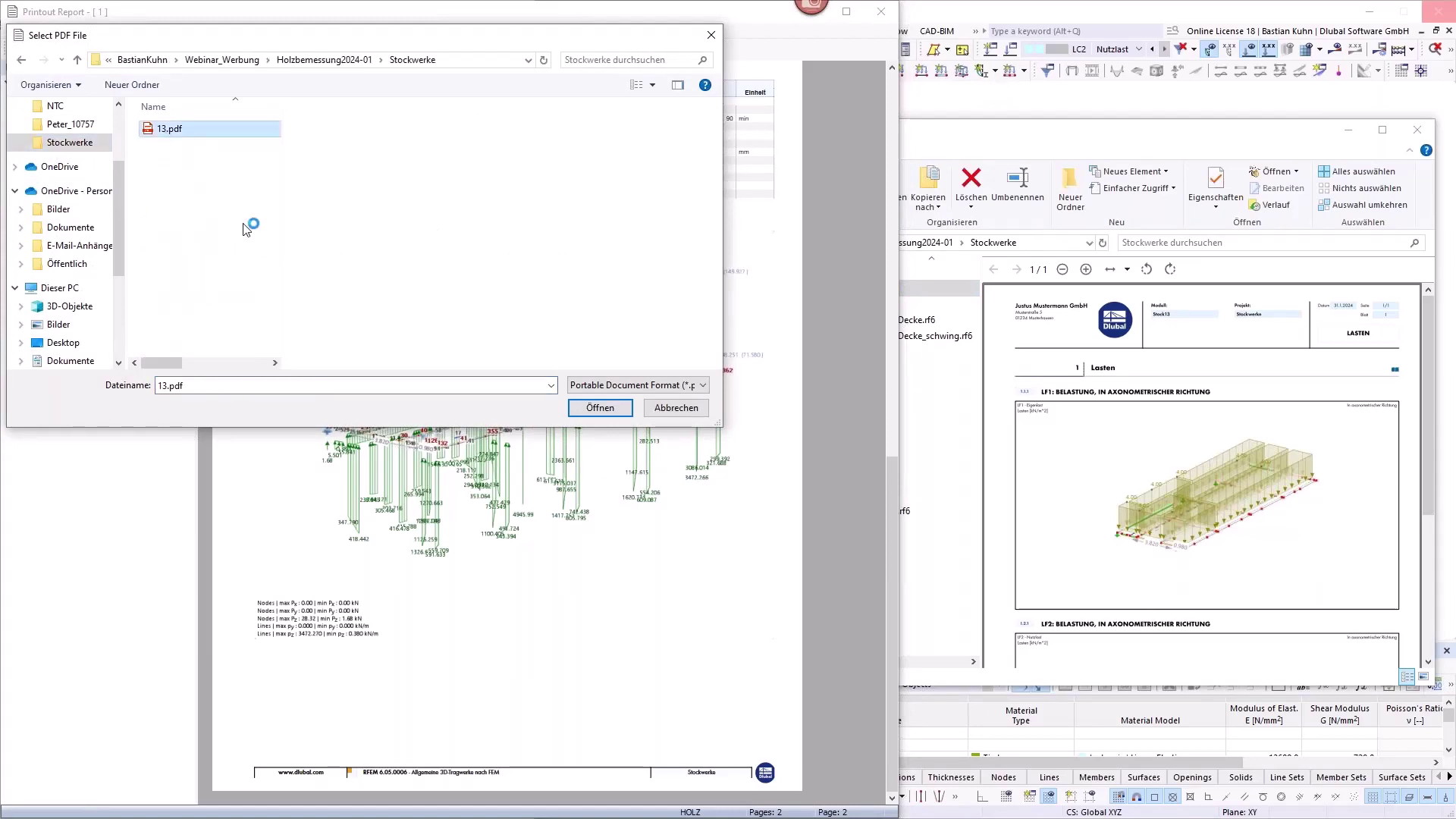
pyautogui.click(603, 408)
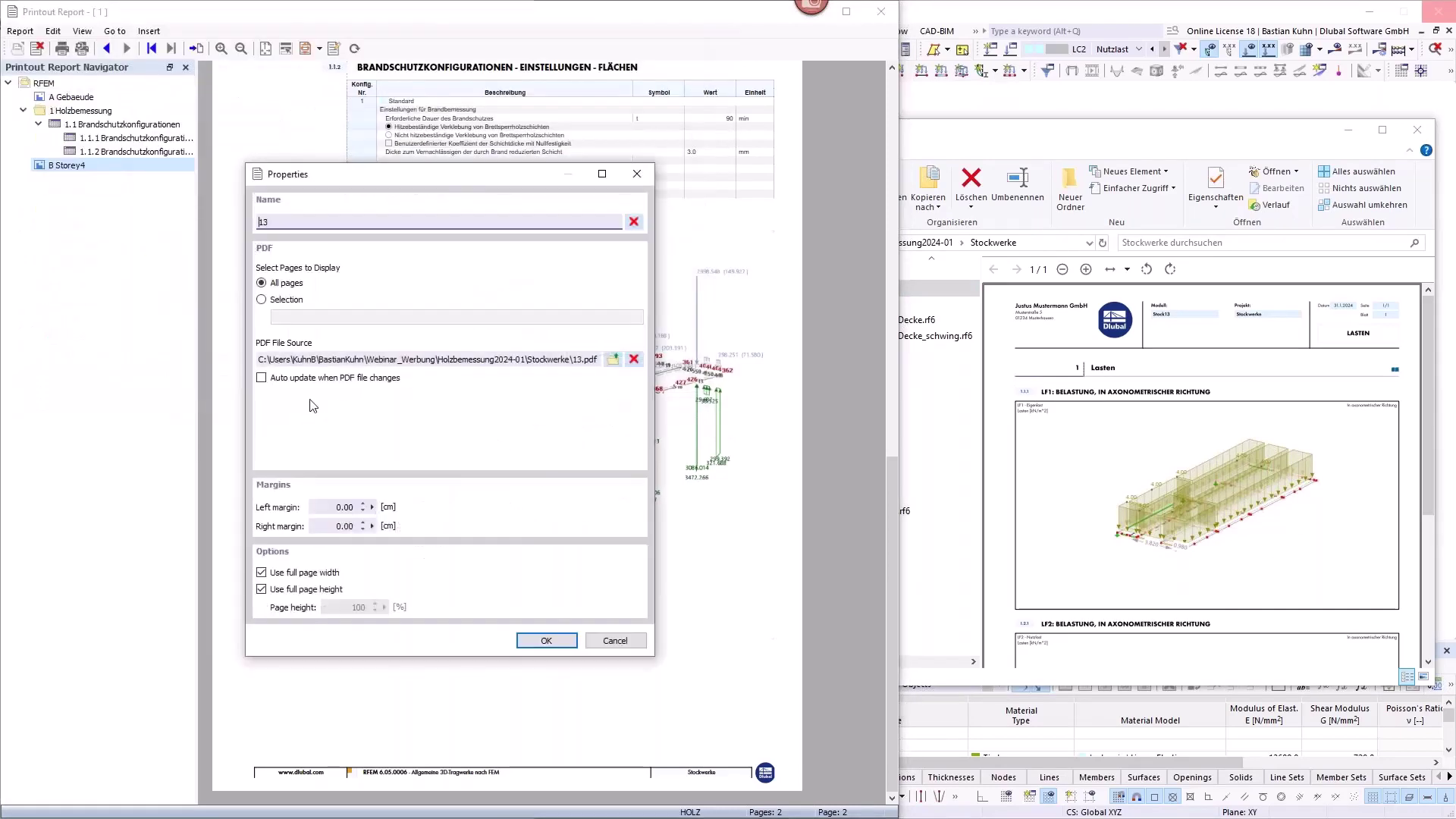
pyautogui.click(544, 640)
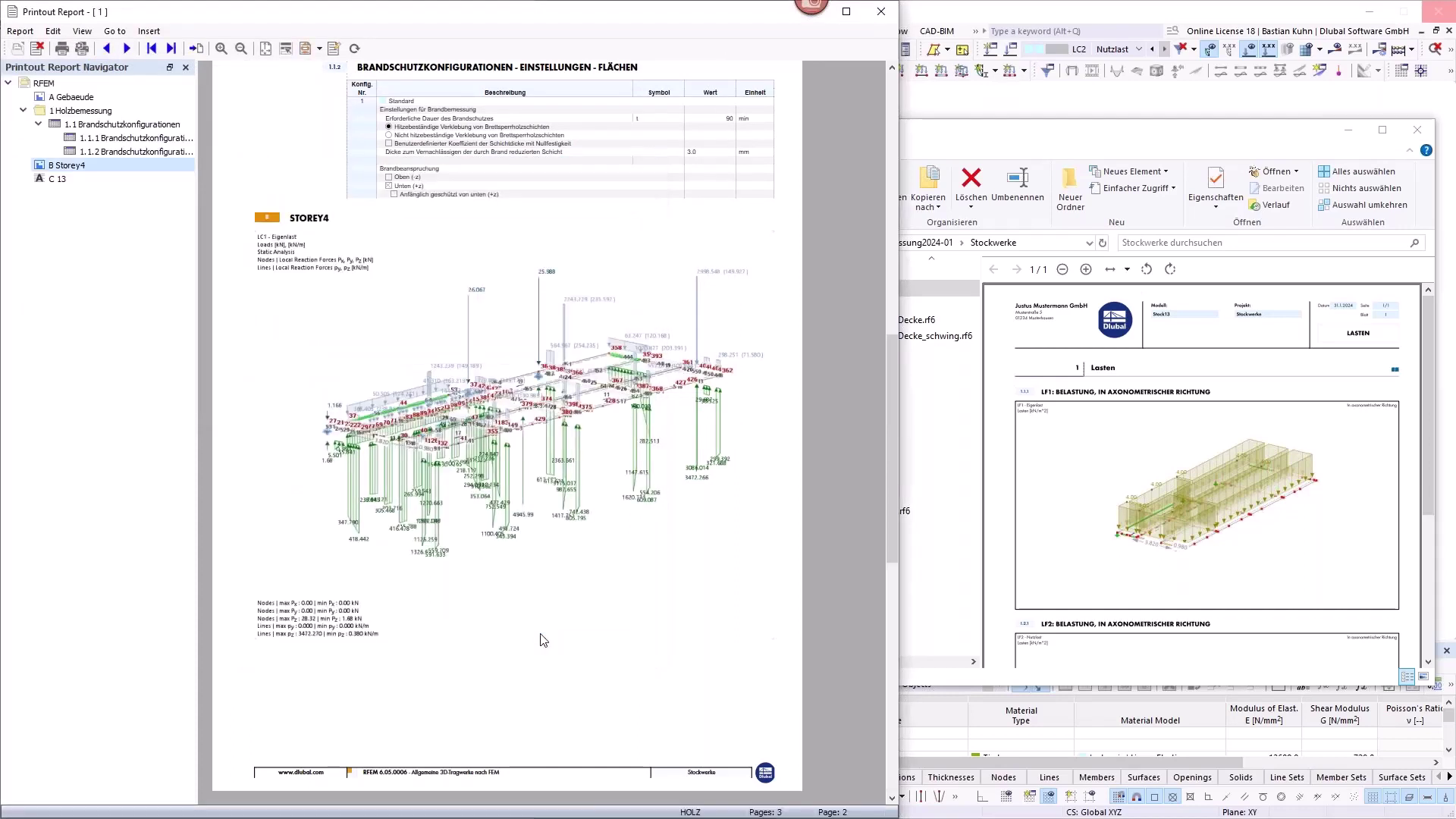
pyautogui.click(57, 179)
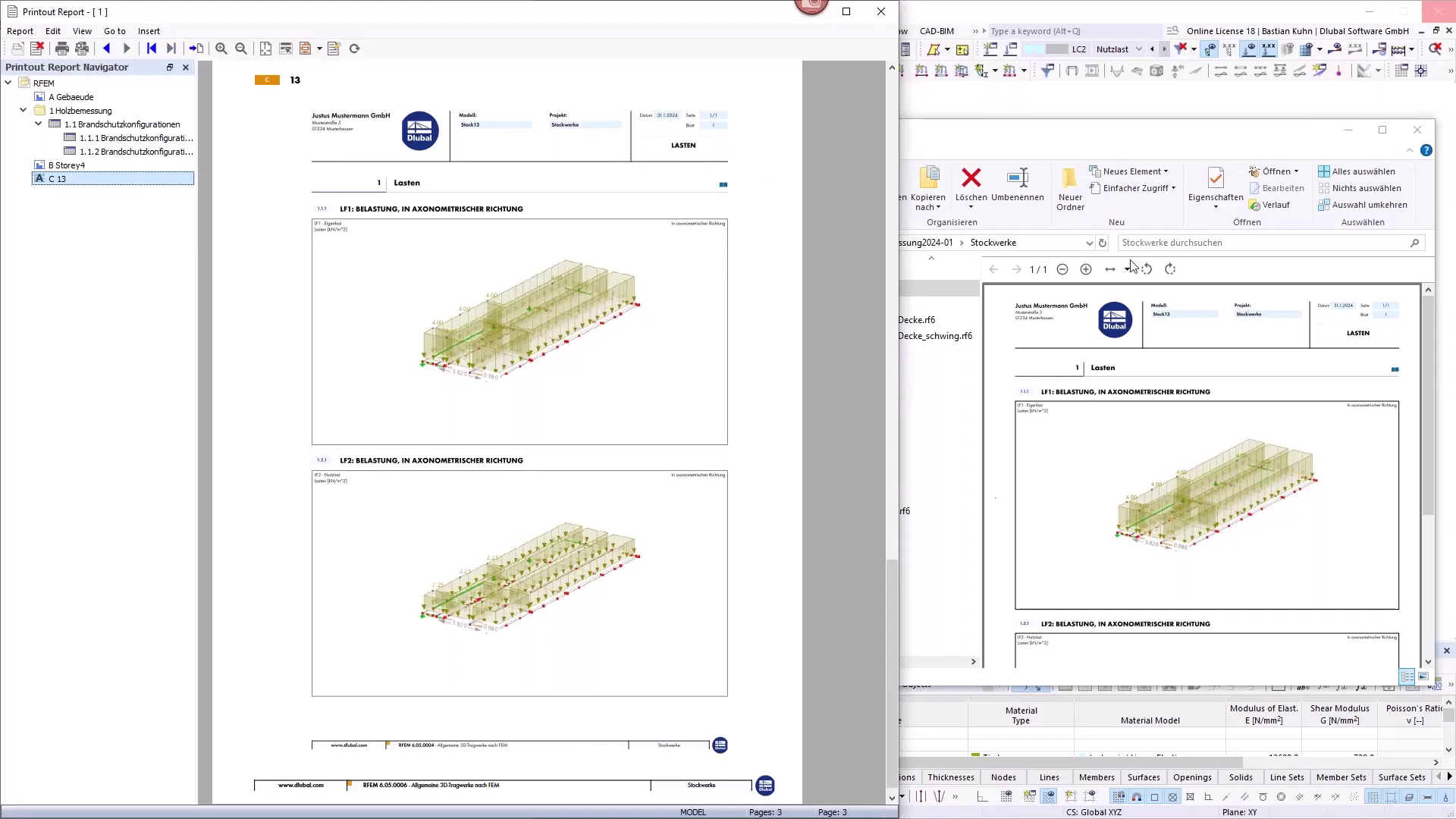
pyautogui.moveTo(1171, 135); pyautogui.dragTo(1211, 124)
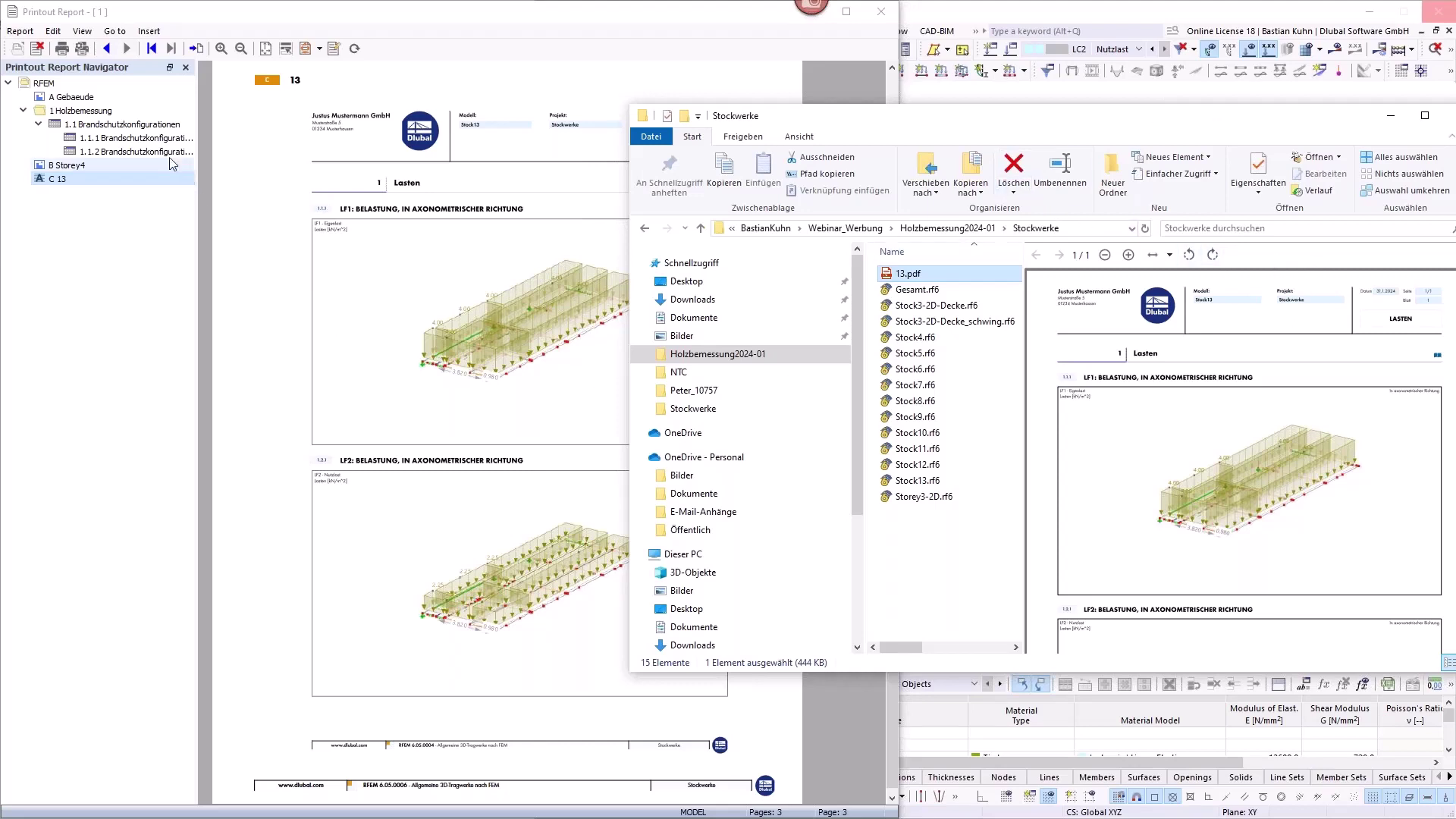
# Step: Try to edit the 1.1 Brandschutzkonfigurationen chapter from the printout report navigator
pyautogui.click(130, 138)
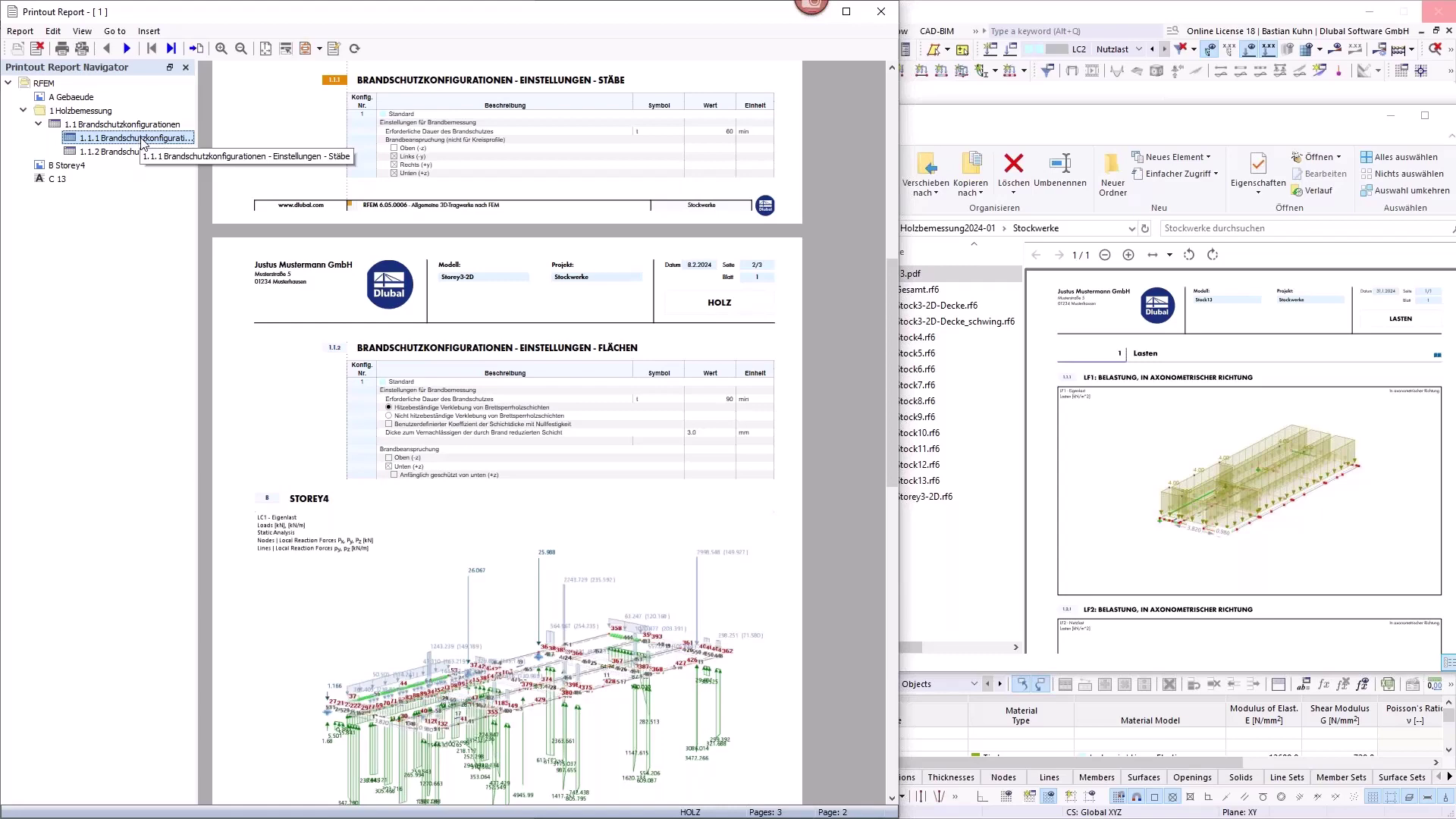
pyautogui.click(113, 124)
pyautogui.rightClick(110, 125)
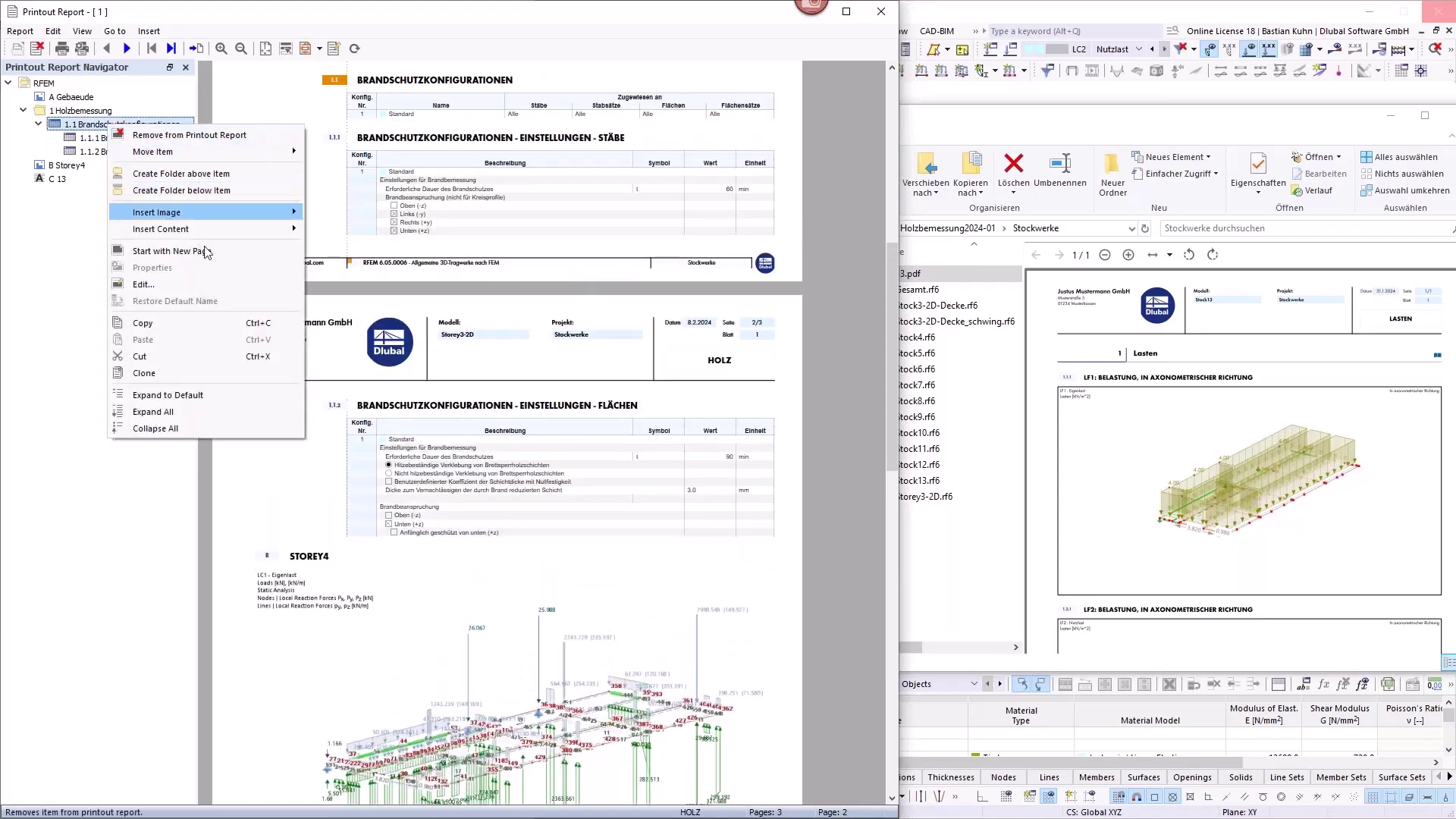
pyautogui.click(221, 284)
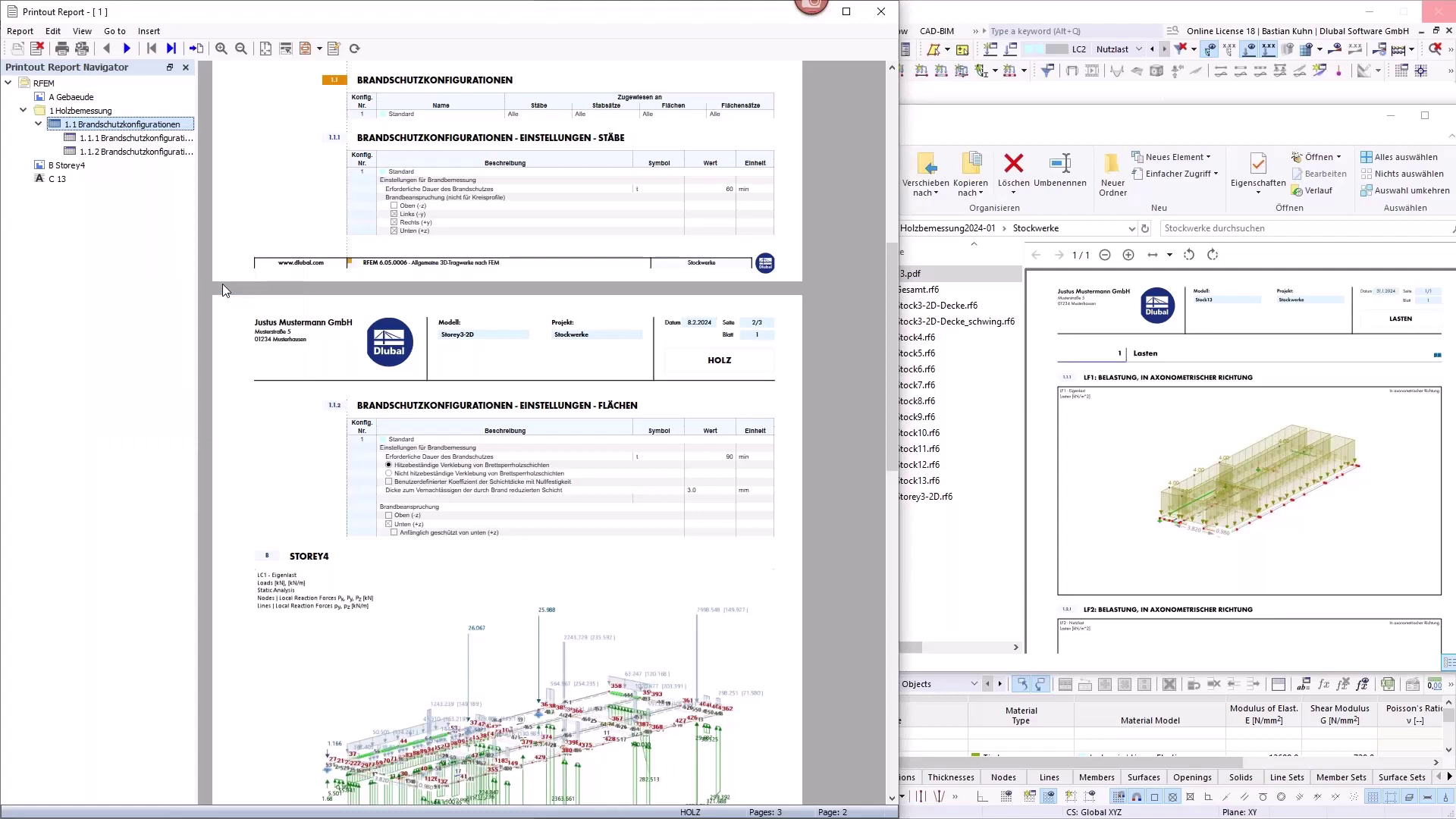
pyautogui.rightClick(114, 125)
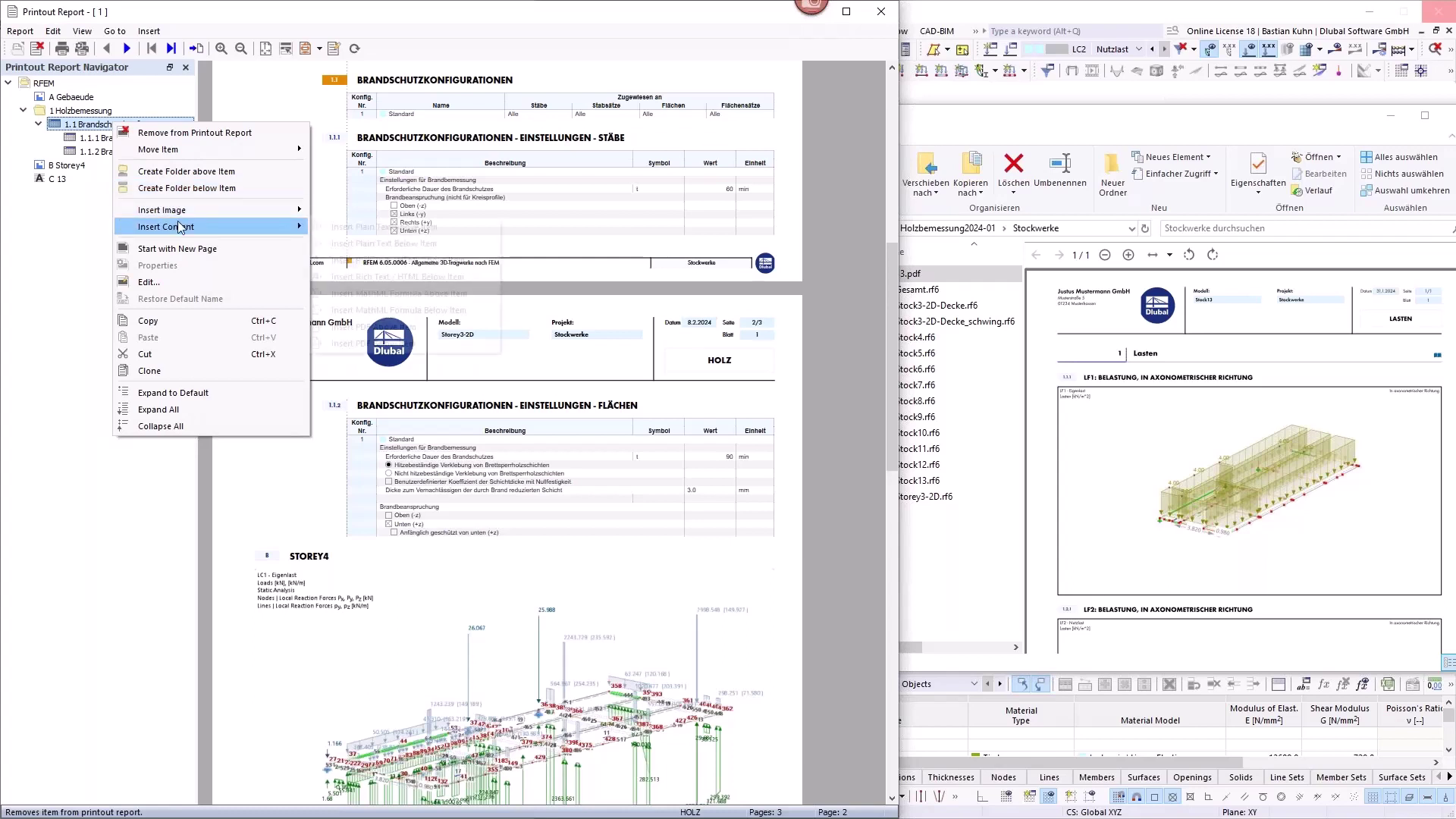
pyautogui.moveTo(180, 226)
pyautogui.click(427, 132)
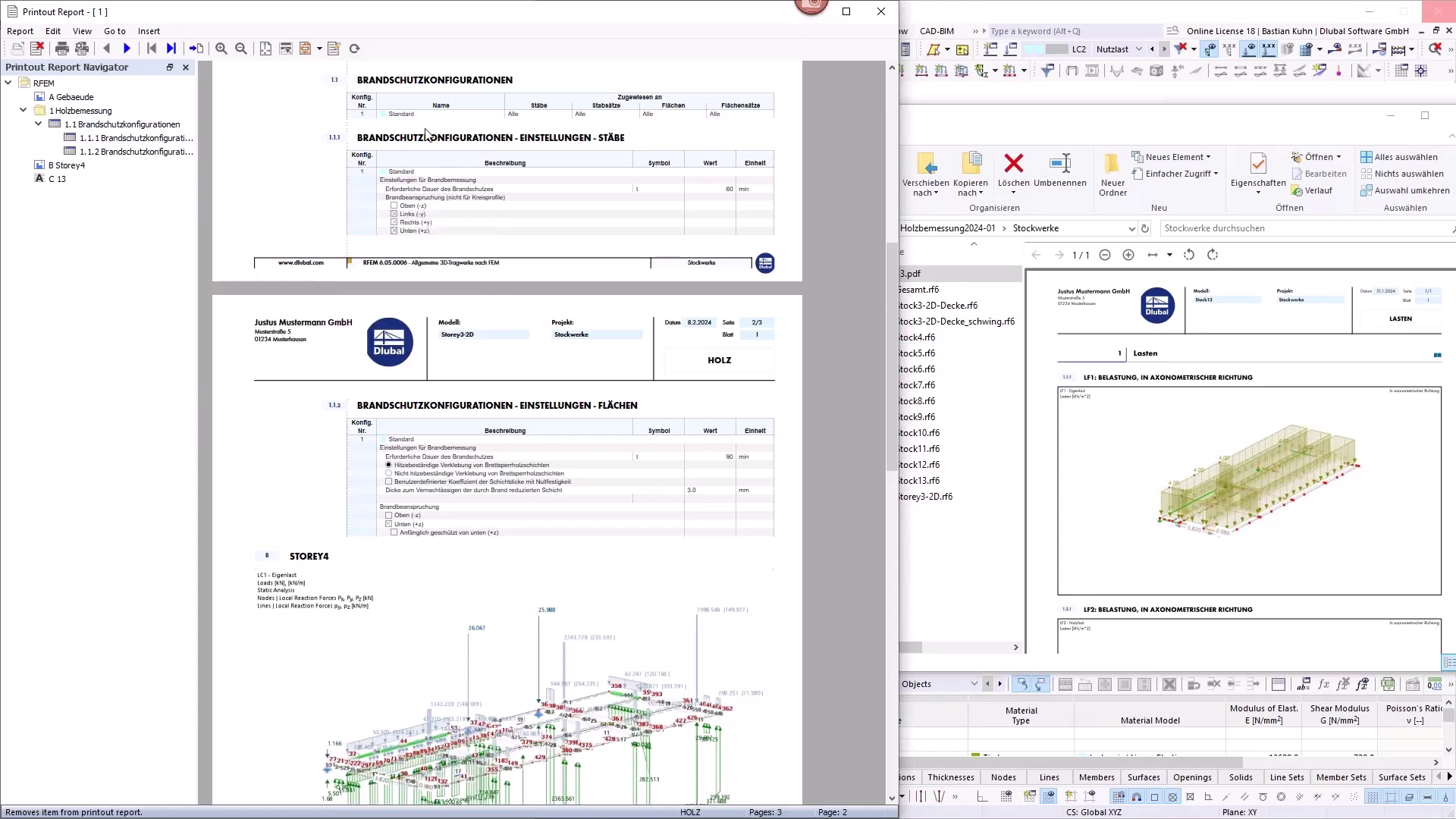
pyautogui.scroll(1, 468, 165)
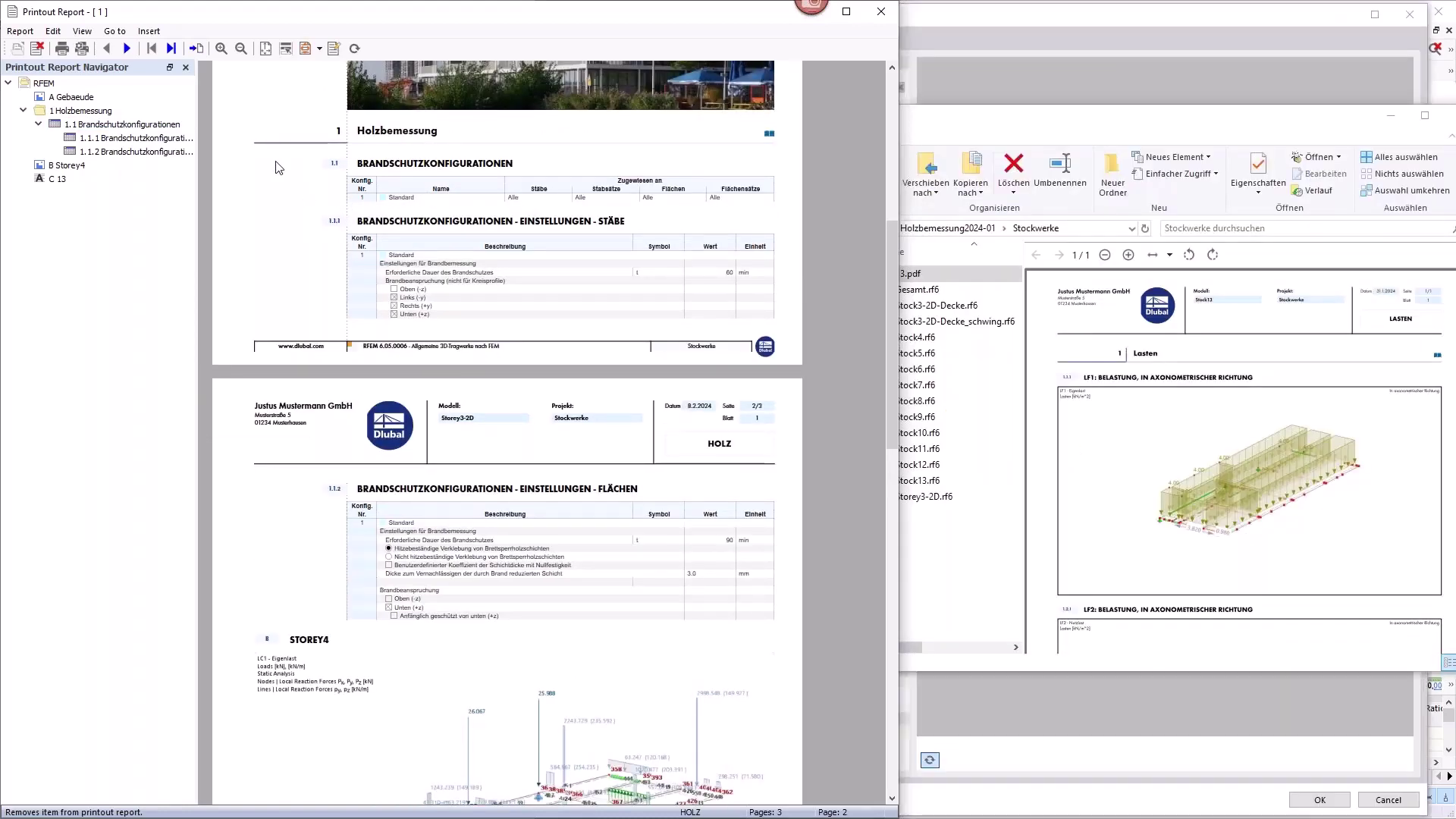
# Step: Set the printout report language to English and look through the regenerated pages
pyautogui.click(83, 31)
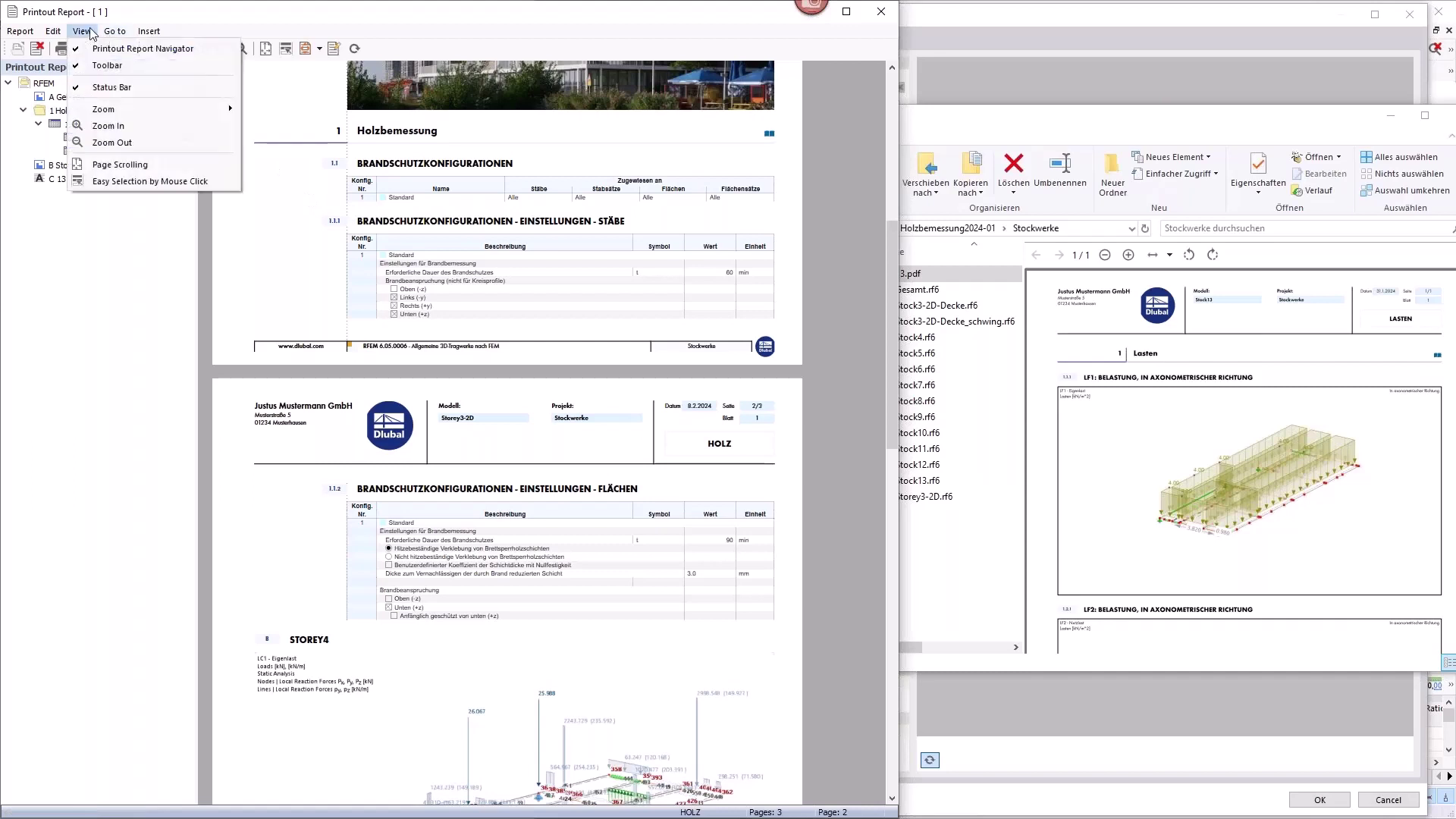
pyautogui.moveTo(112, 37)
pyautogui.moveTo(57, 35)
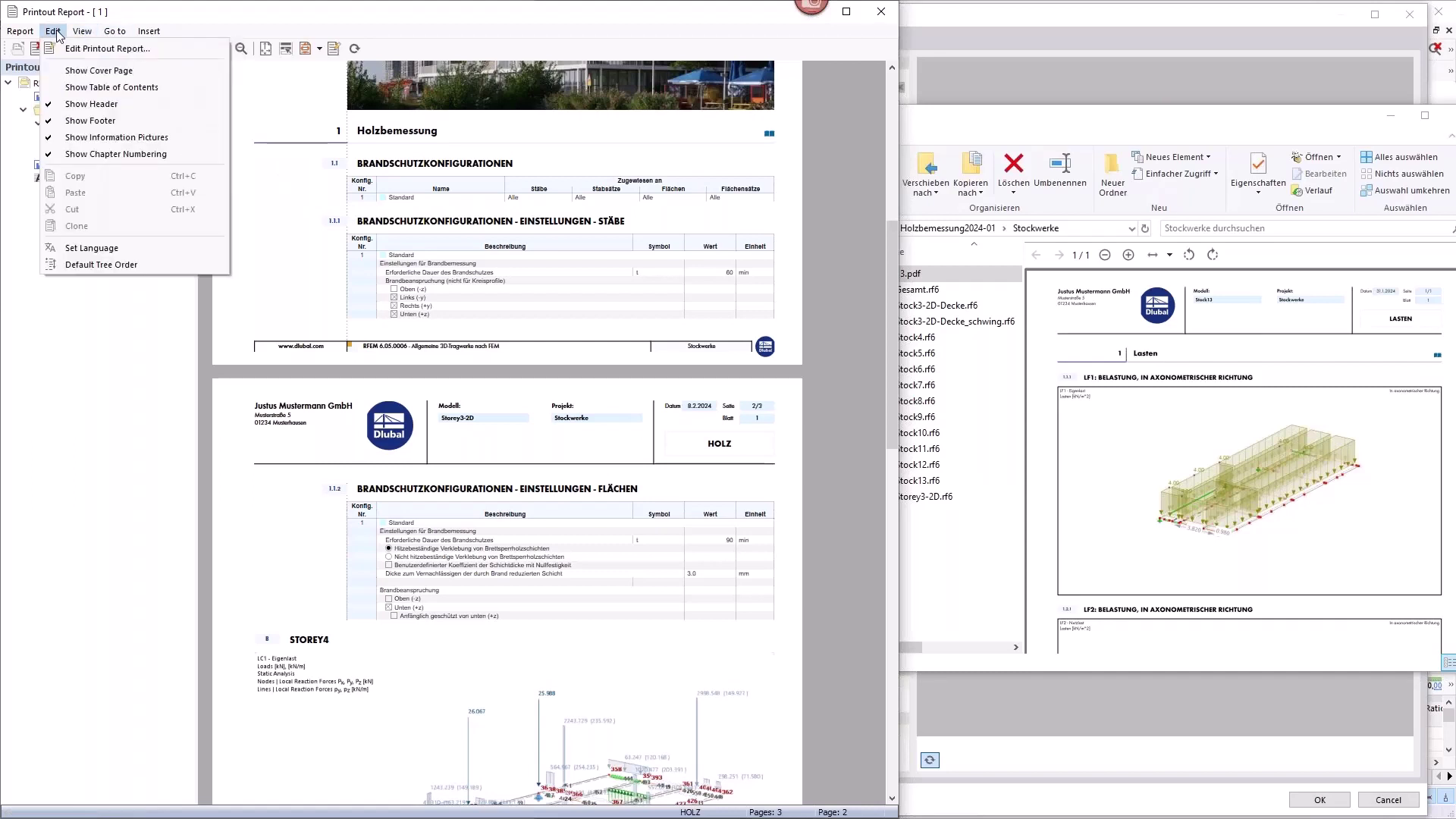
pyautogui.click(101, 248)
pyautogui.click(375, 307)
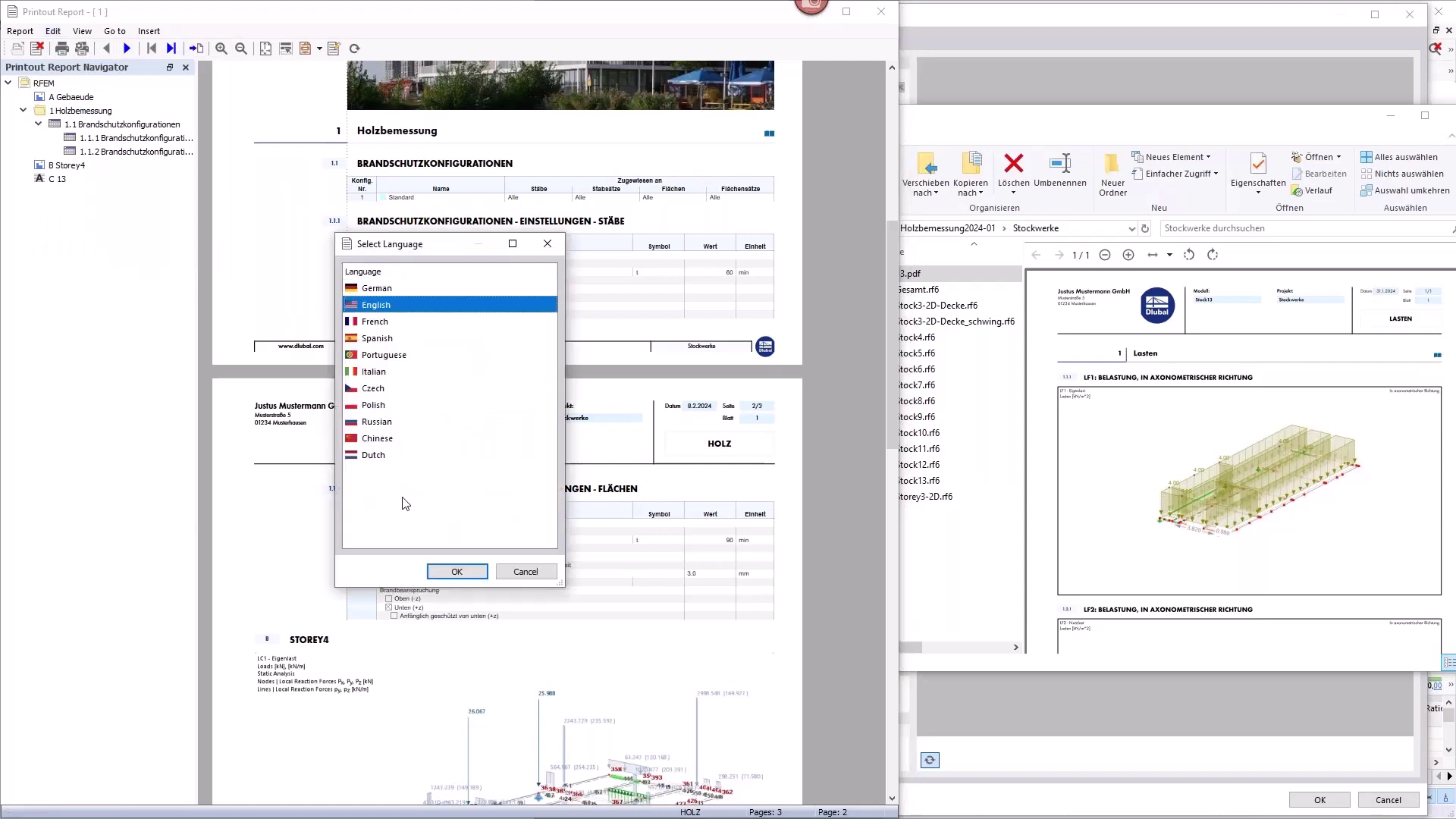
pyautogui.click(445, 572)
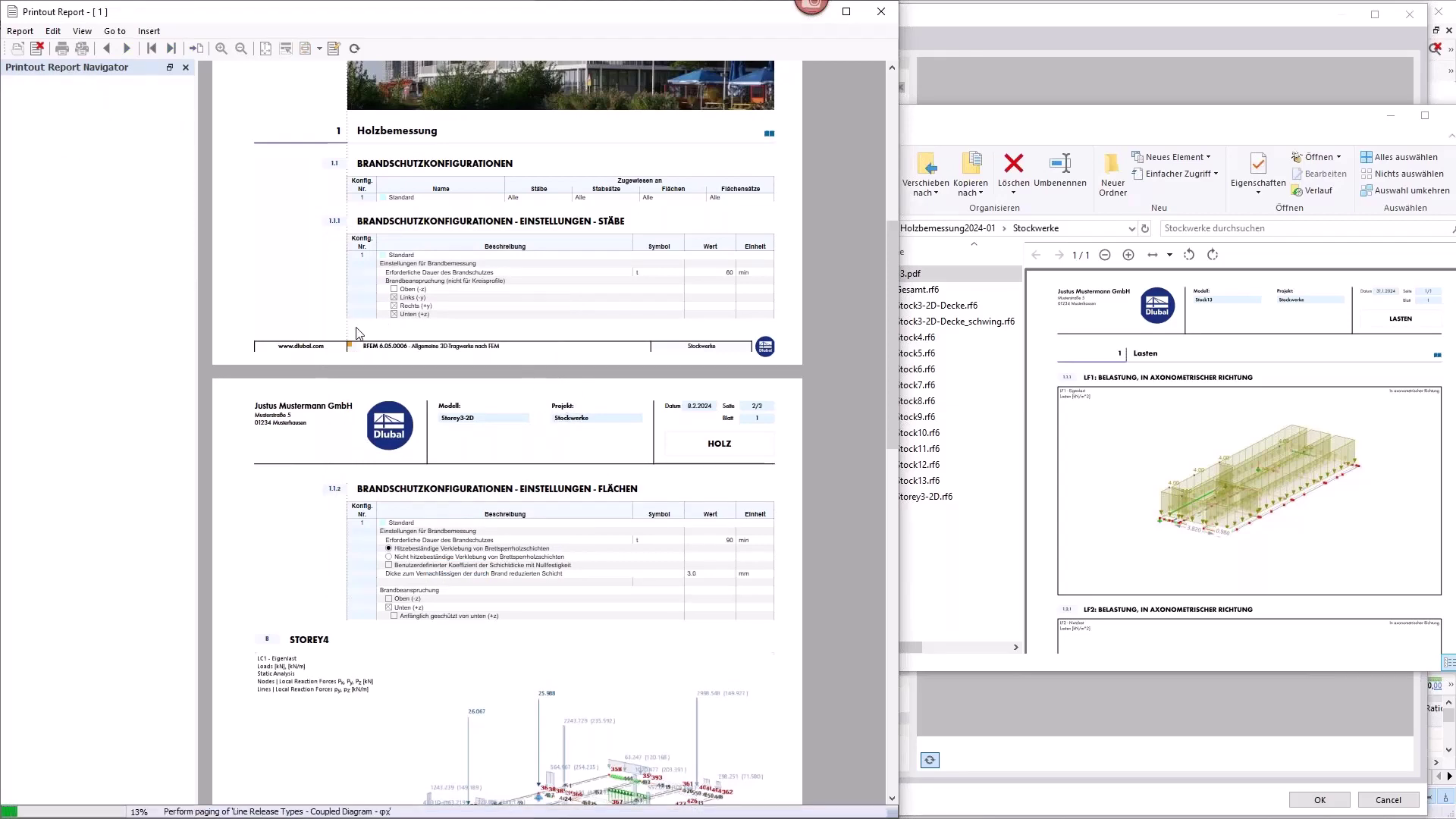
pyautogui.scroll(7, 356, 330)
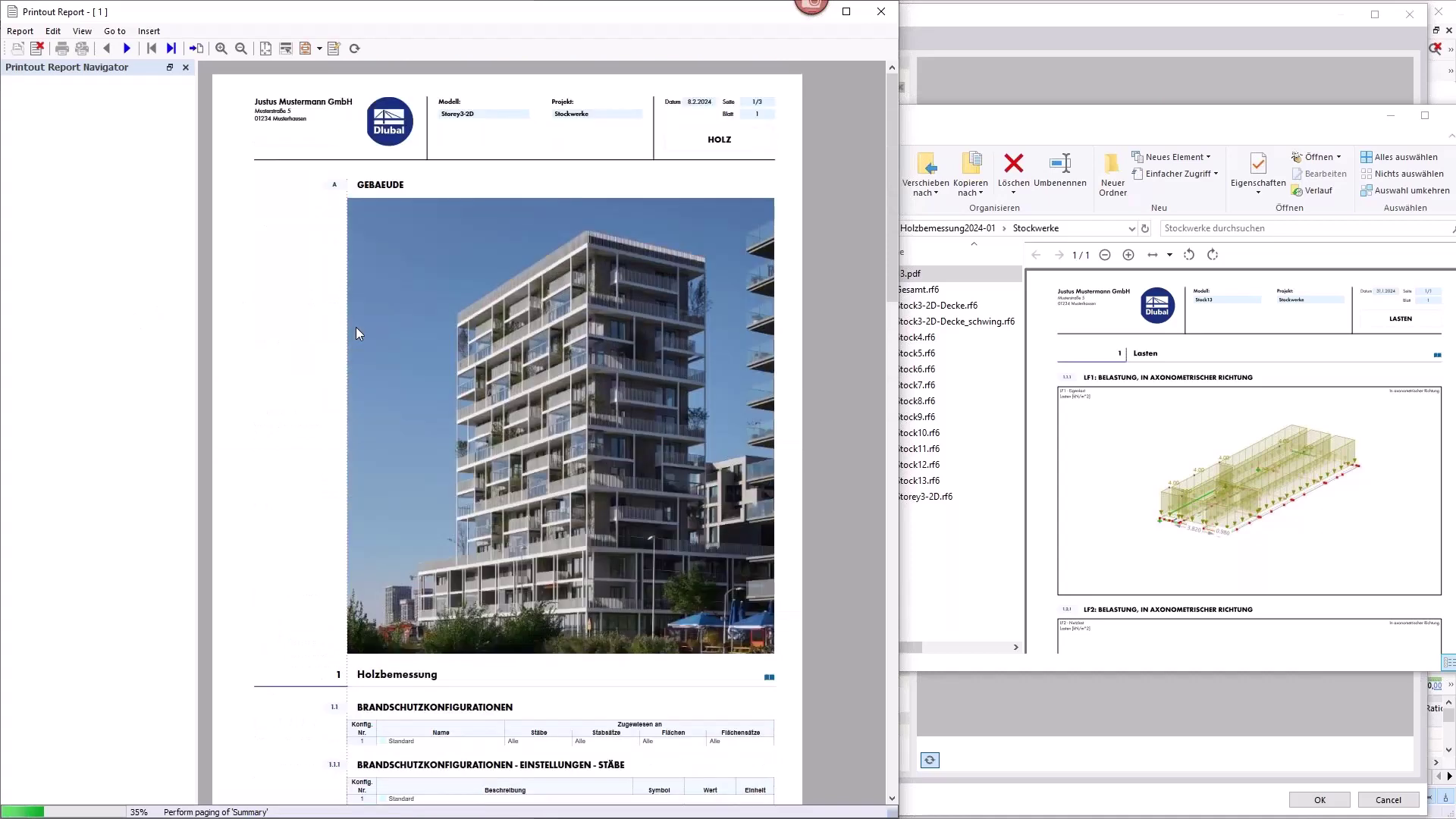
pyautogui.scroll(-8, 356, 327)
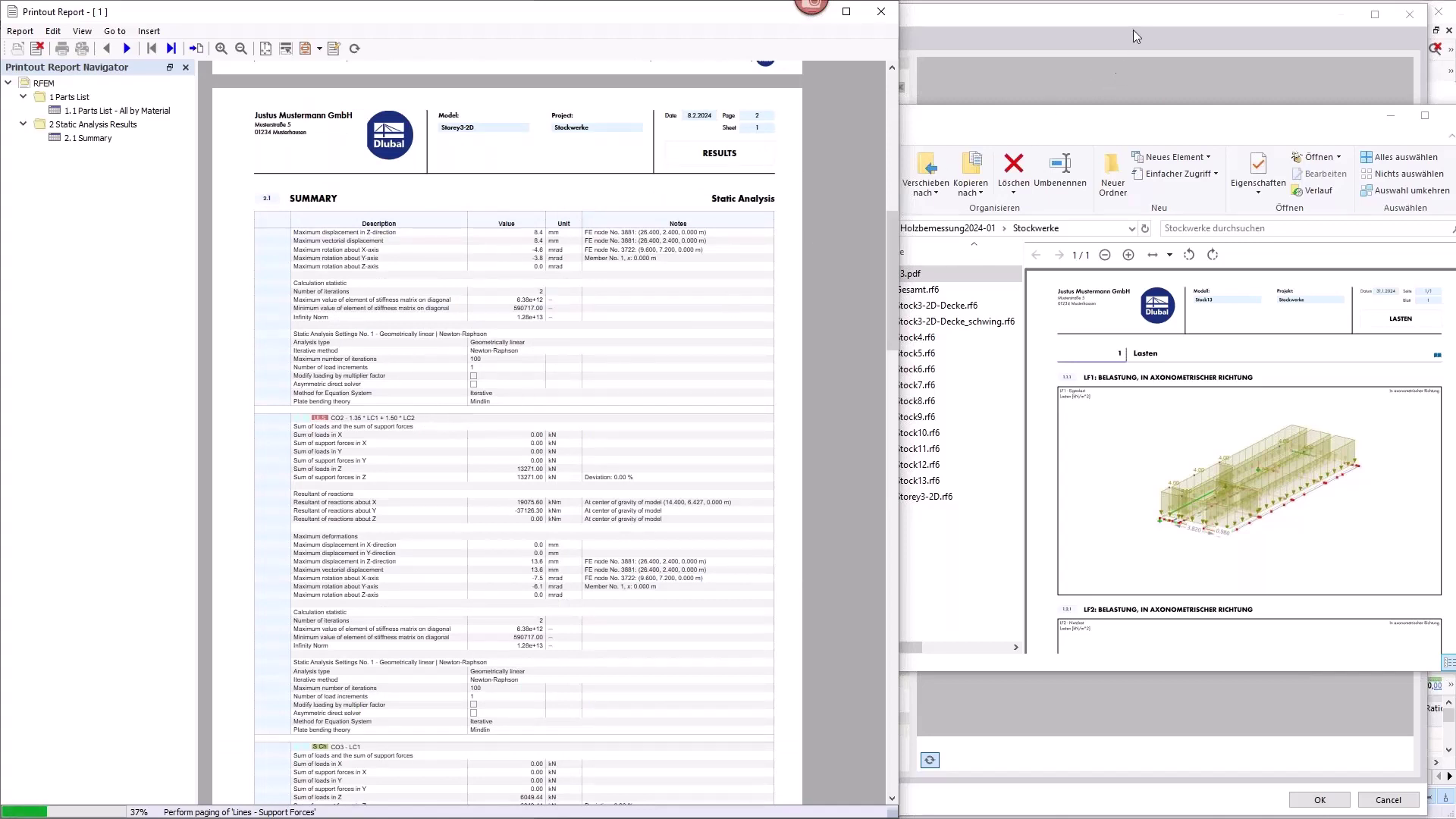
# Step: Close the report editing dialog and return to the Storey3-2D model's timber design results
pyautogui.click(1301, 18)
pyautogui.click(1410, 15)
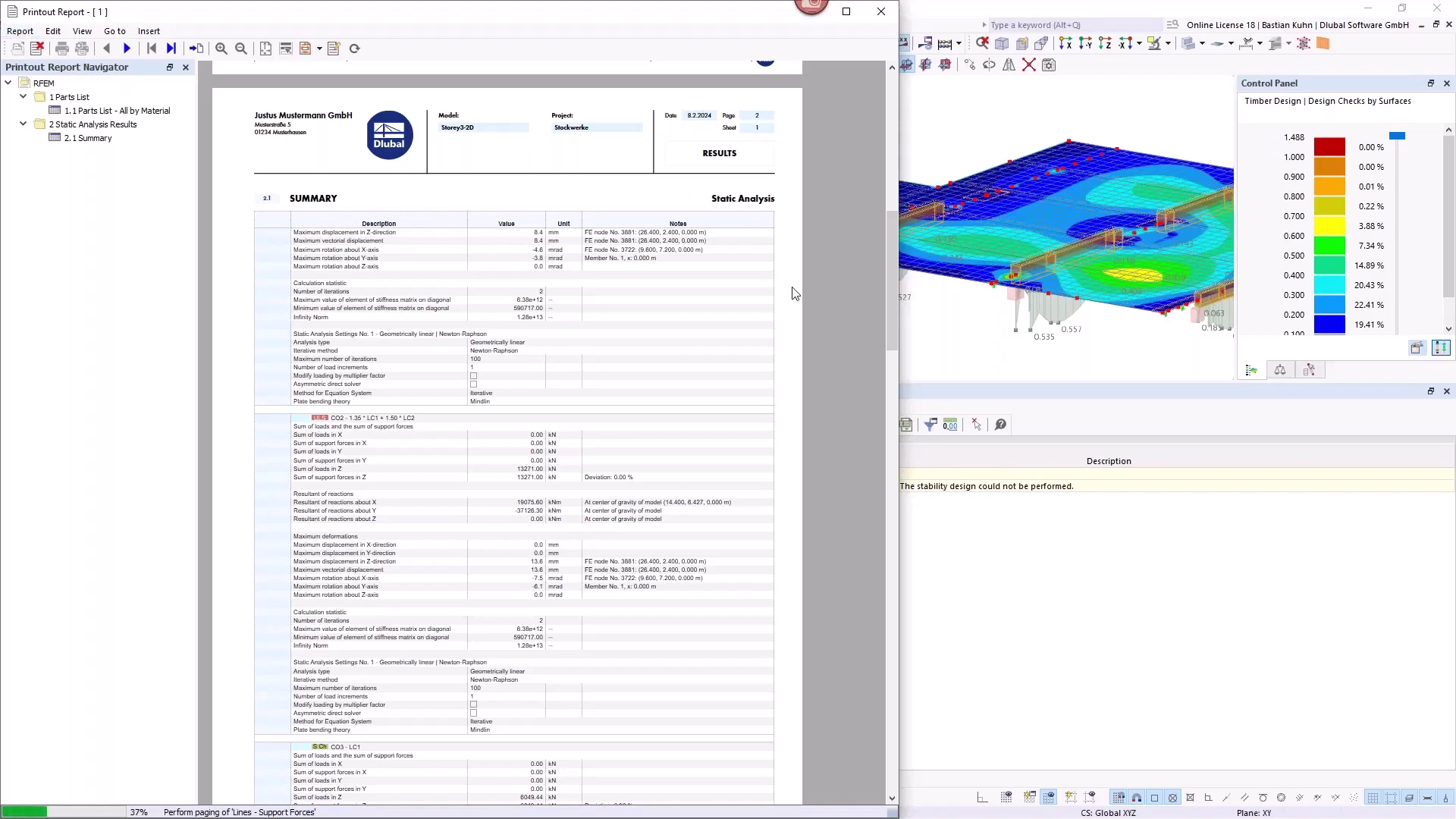
pyautogui.click(921, 334)
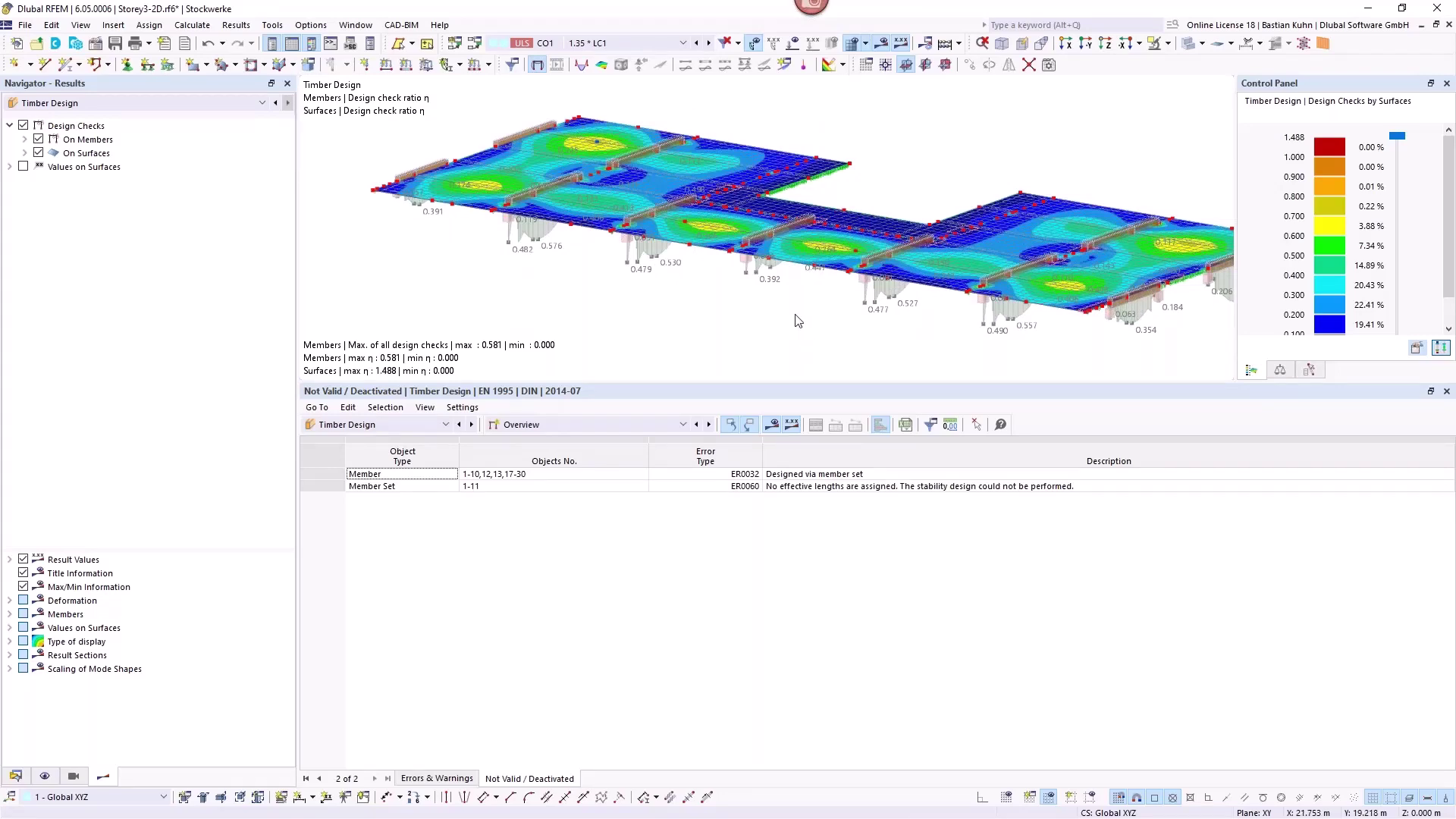
pyautogui.scroll(-2, 797, 313)
pyautogui.moveTo(797, 313); pyautogui.dragTo(878, 328, button='middle')
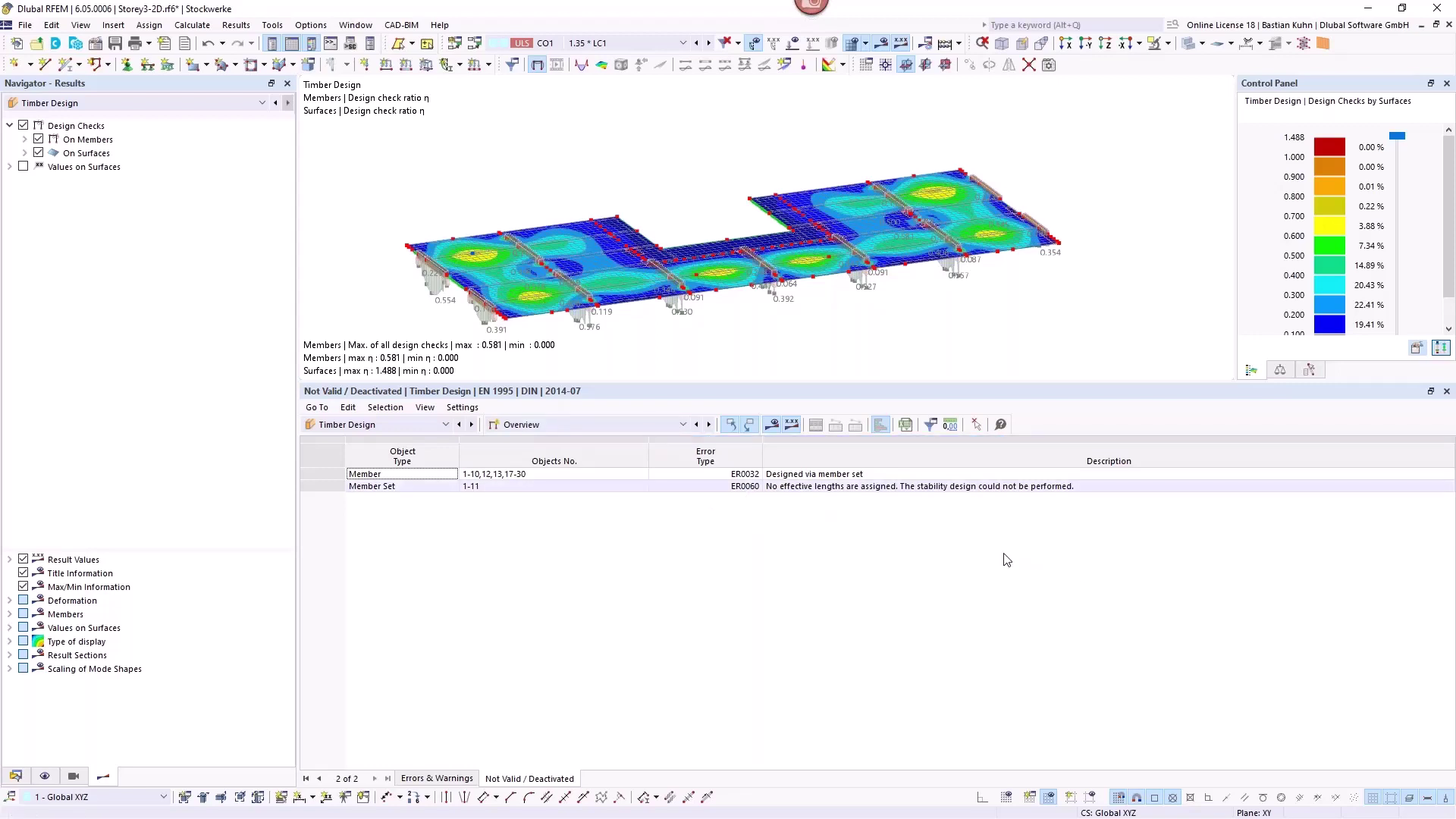
# Step: Show the Design Ratios on Members table and hide the surface design checks in the model view
pyautogui.click(709, 425)
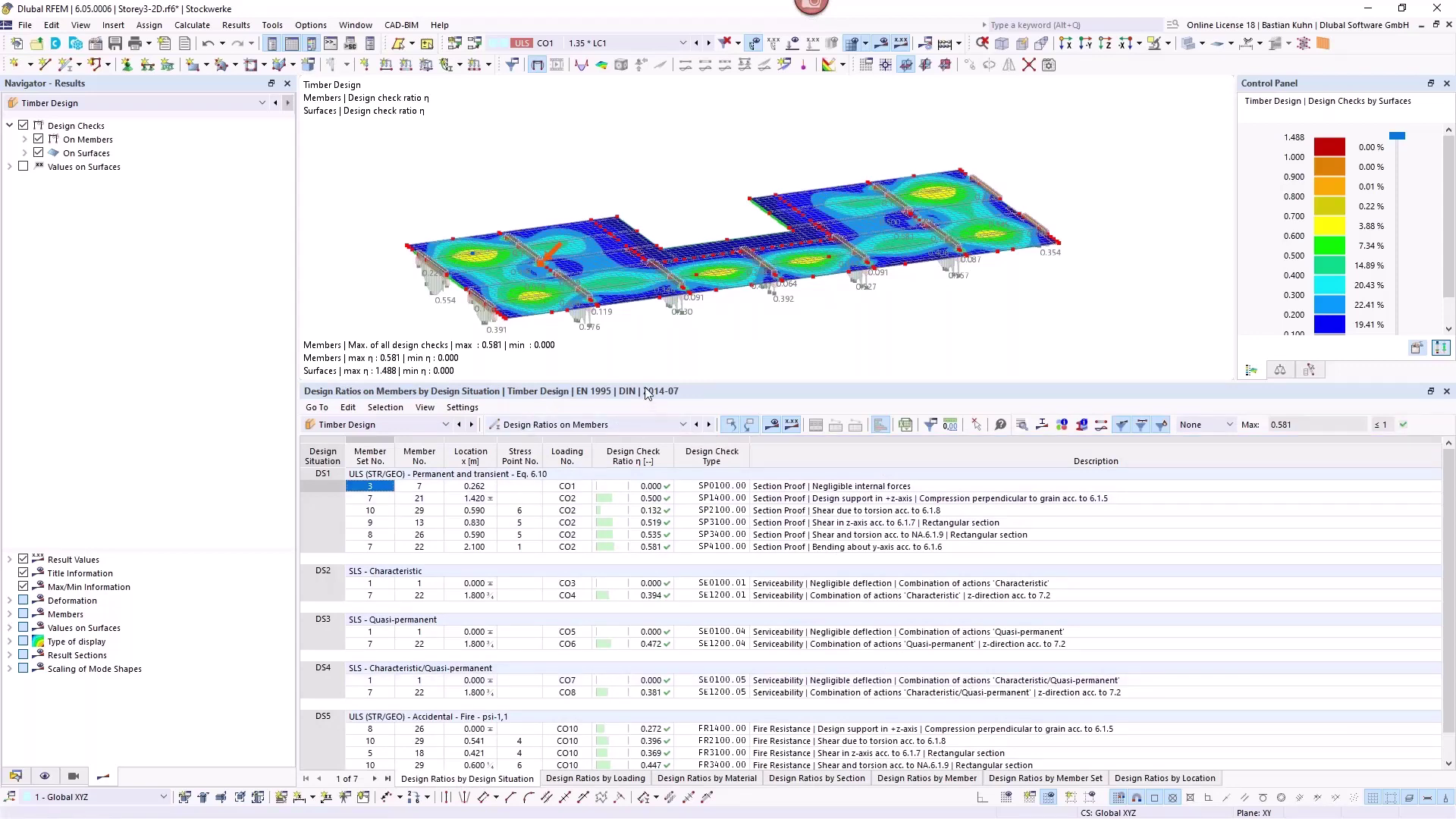
pyautogui.click(38, 152)
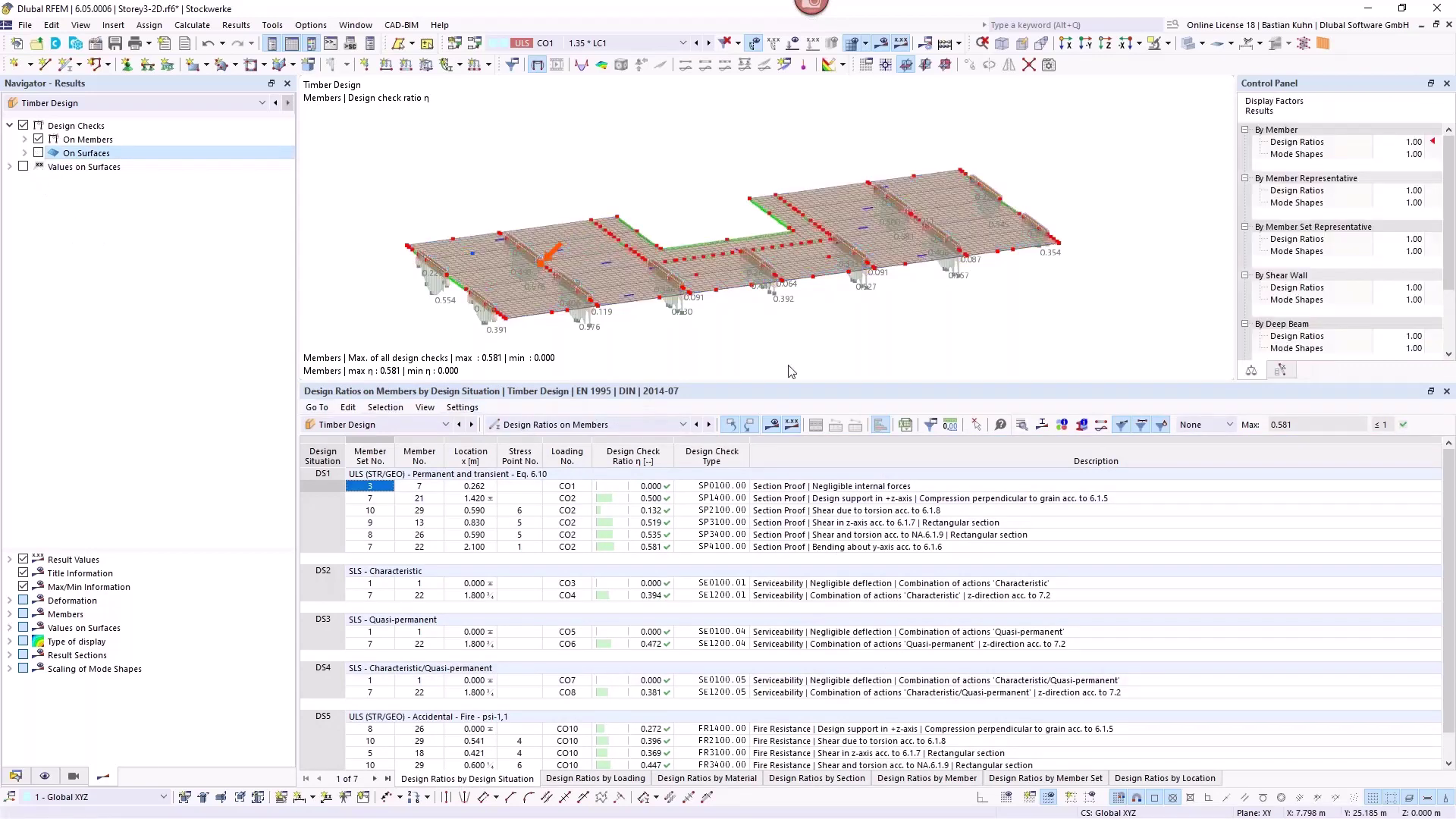
pyautogui.keyDown('ctrl'); pyautogui.moveTo(800, 324); pyautogui.dragTo(832, 318, button='middle'); pyautogui.keyUp('ctrl')
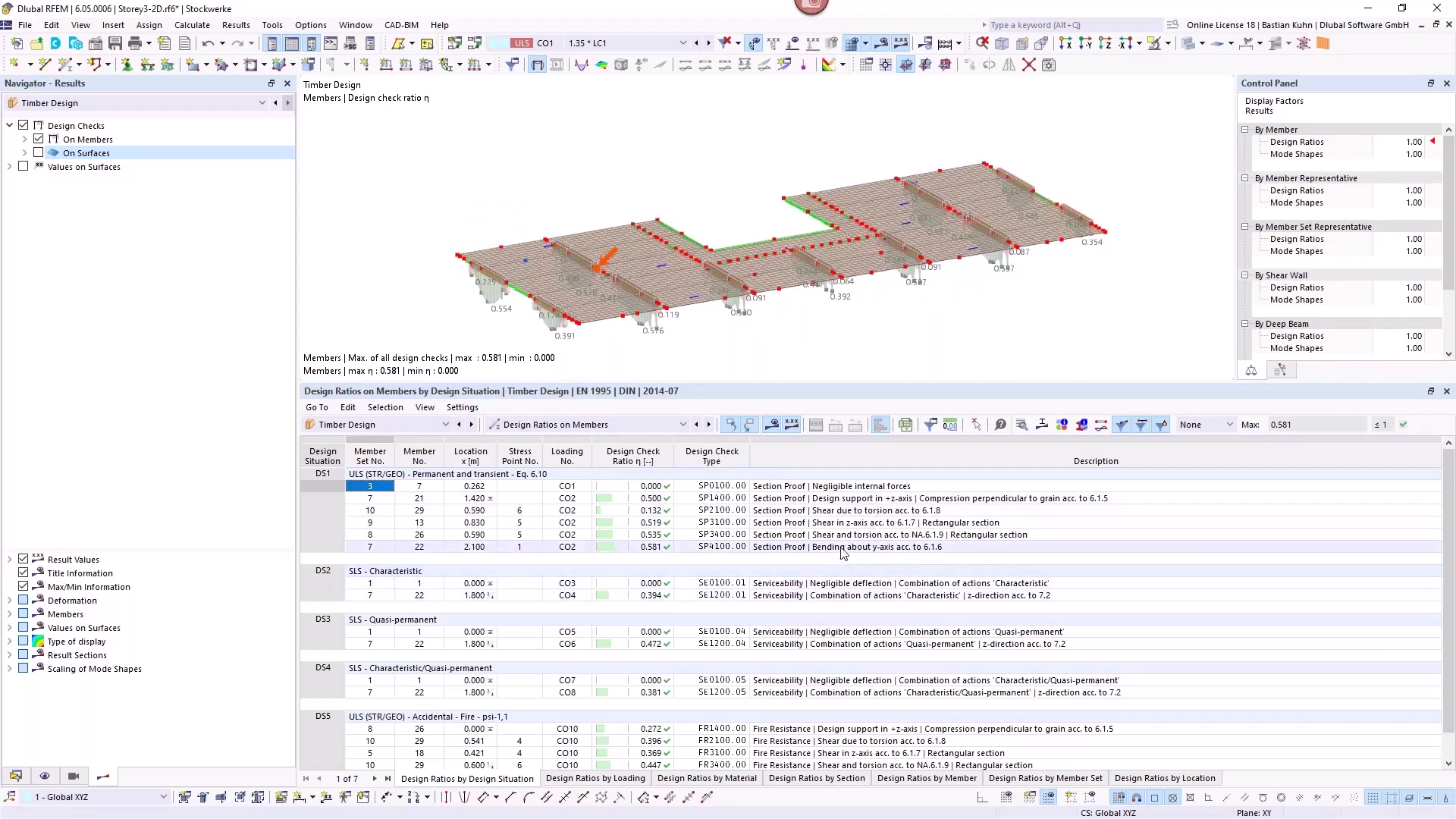
# Step: Examine the DS1 bending check and the SP1400 design check details for compression perpendicular to grain on member 21
pyautogui.click(784, 548)
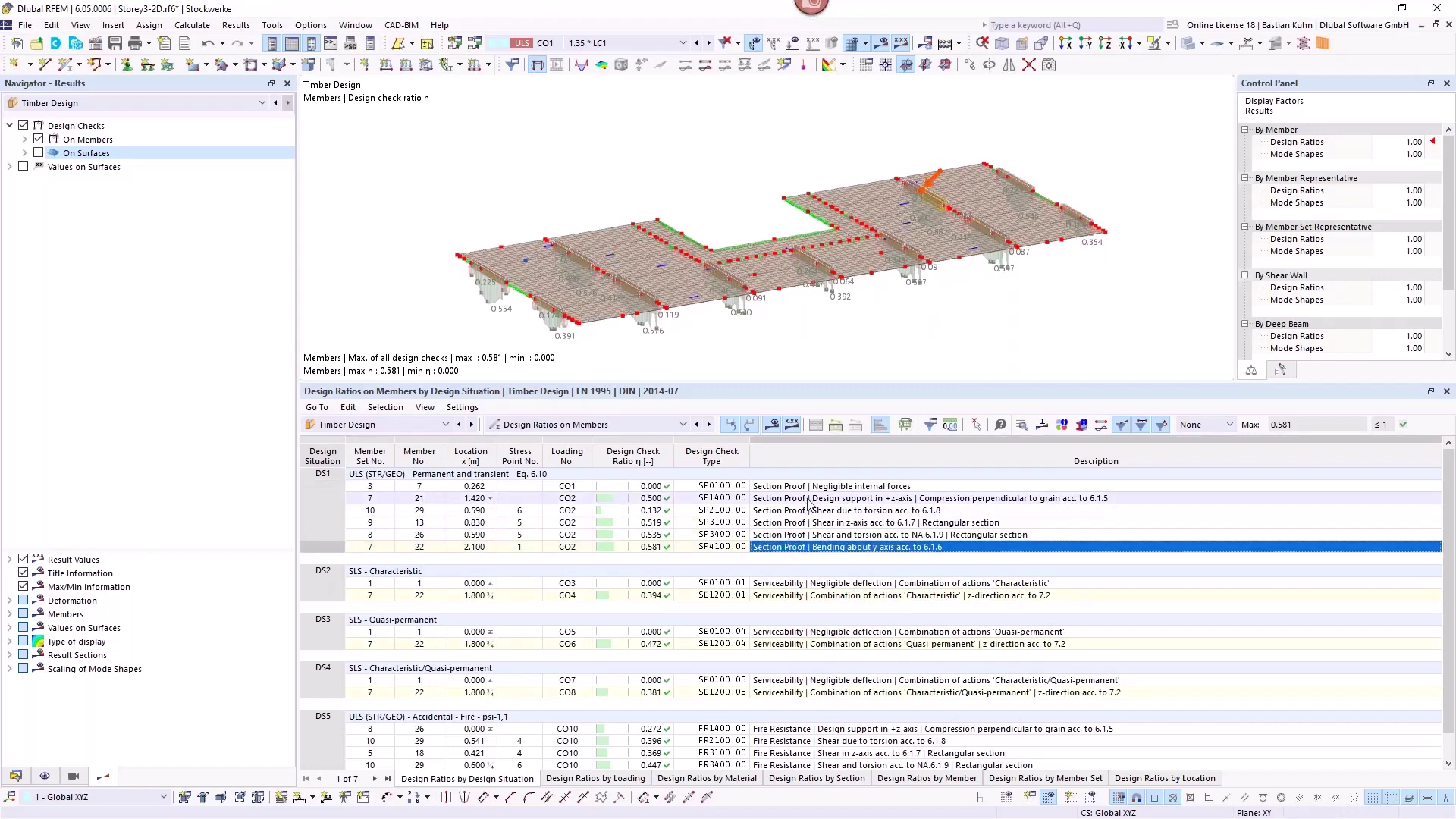
pyautogui.click(907, 500)
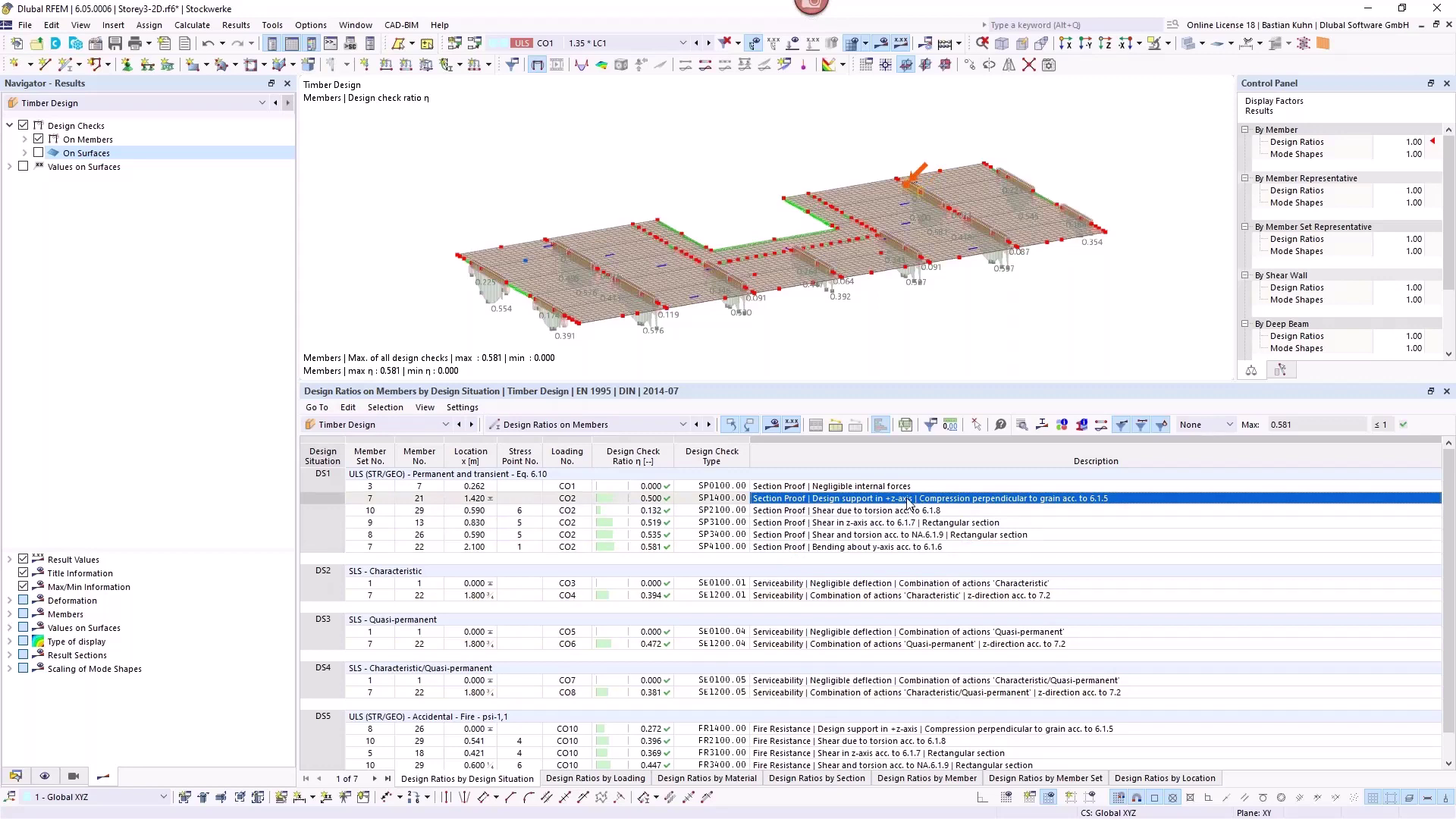
pyautogui.doubleClick(908, 503)
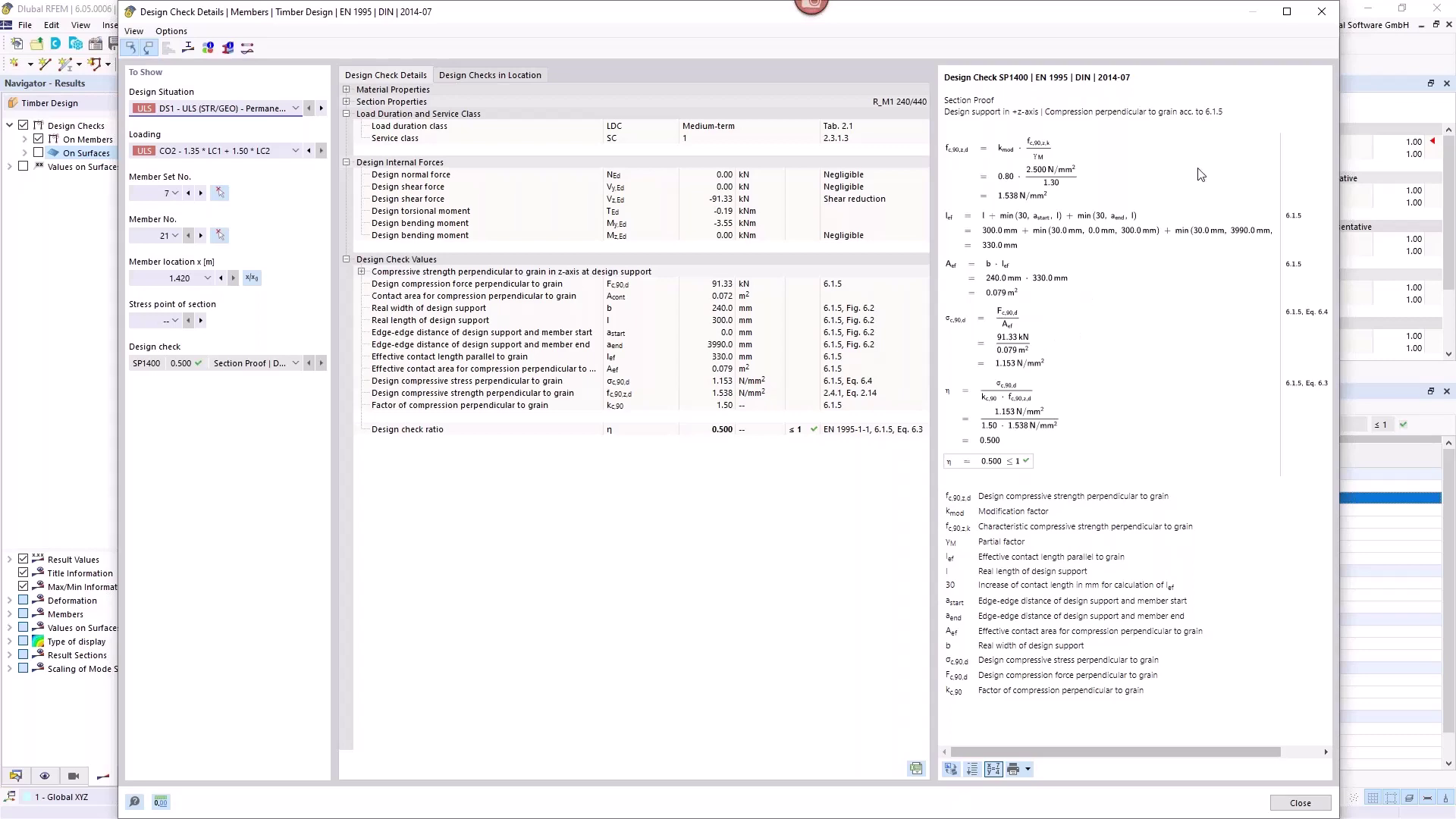
pyautogui.click(1321, 13)
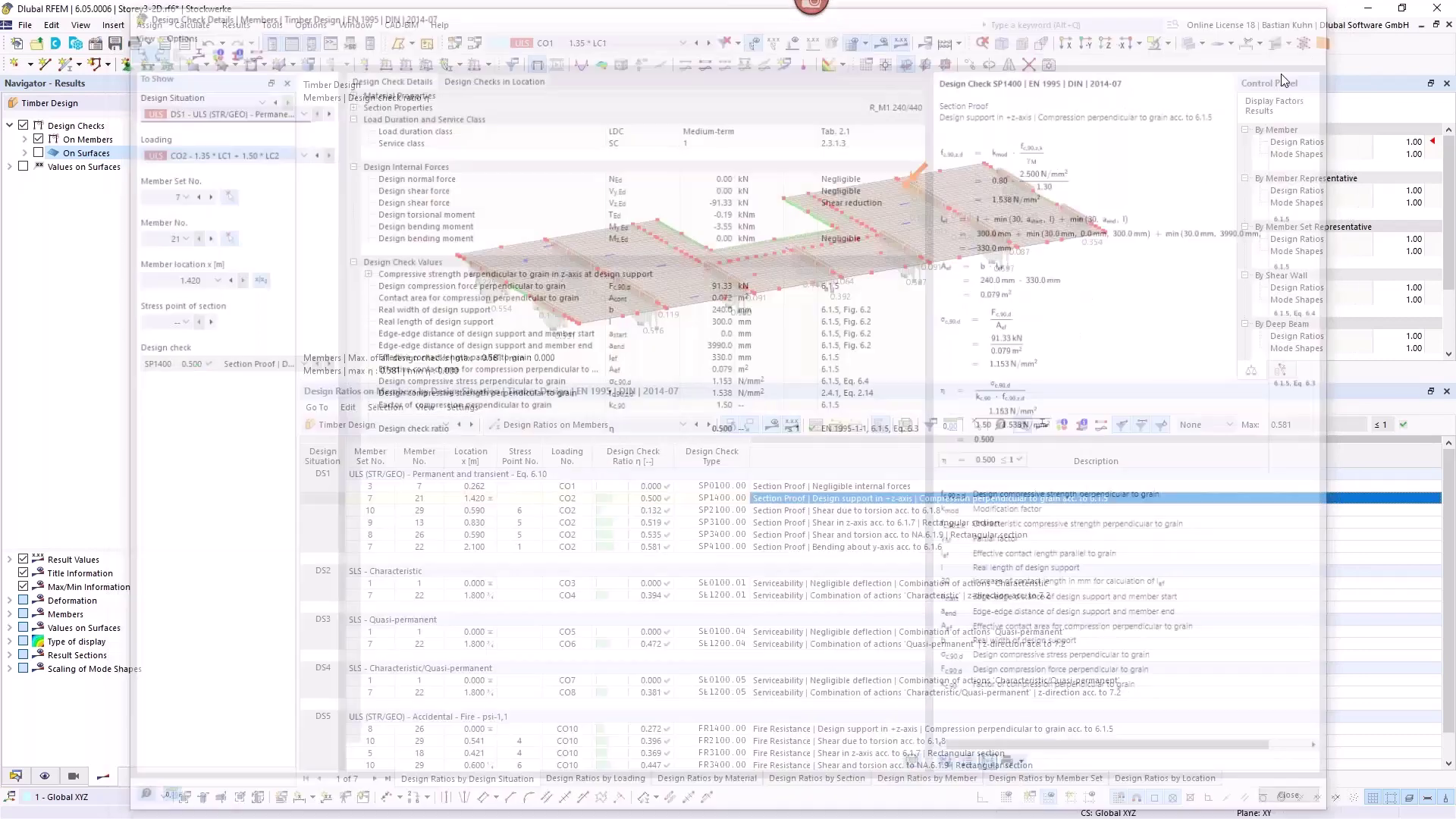
# Step: Locate the governing z-direction serviceability checks of design situations DS2, DS3 and DS4 on the model
pyautogui.click(785, 598)
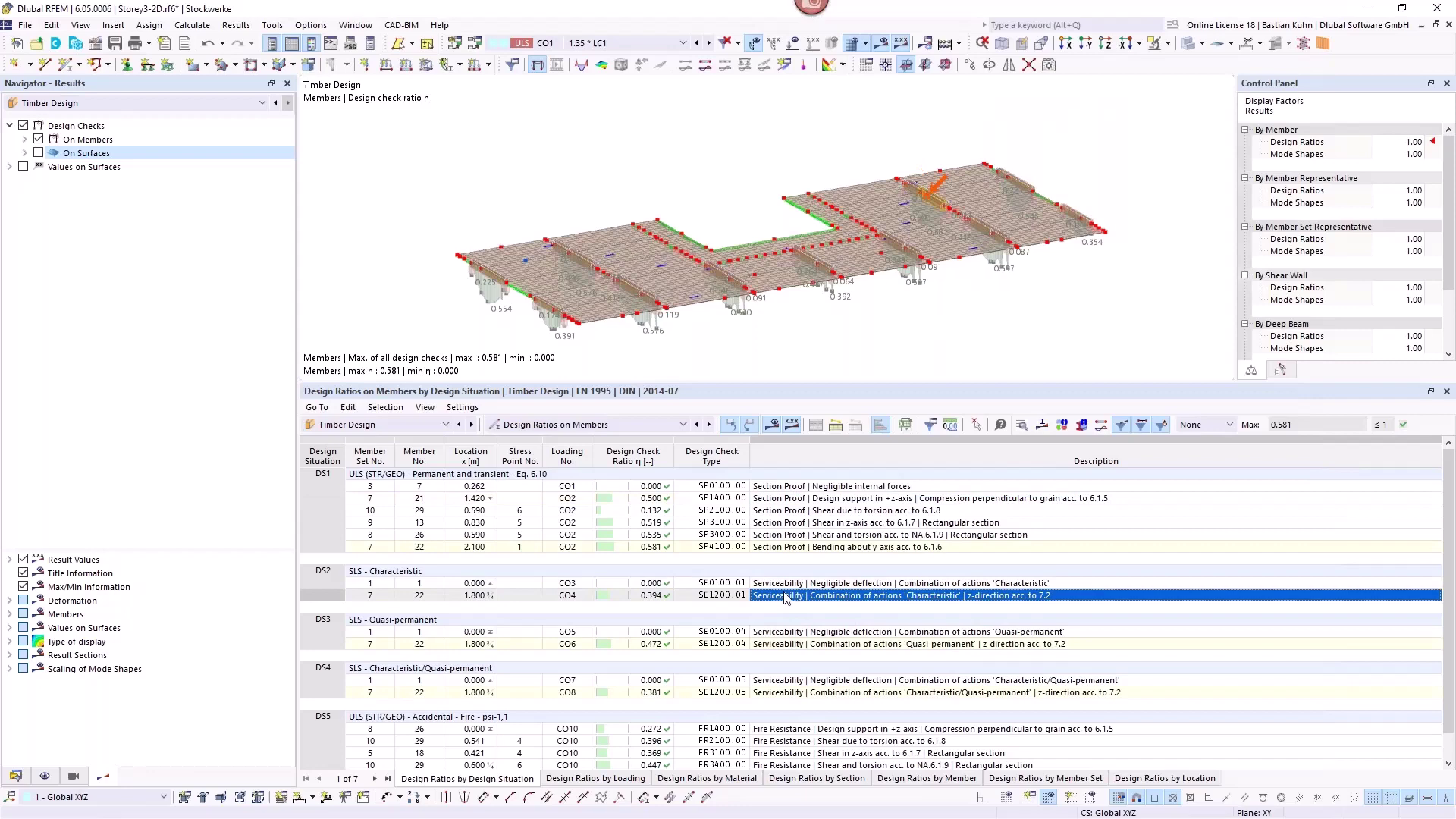
pyautogui.click(797, 646)
pyautogui.scroll(-1, 797, 650)
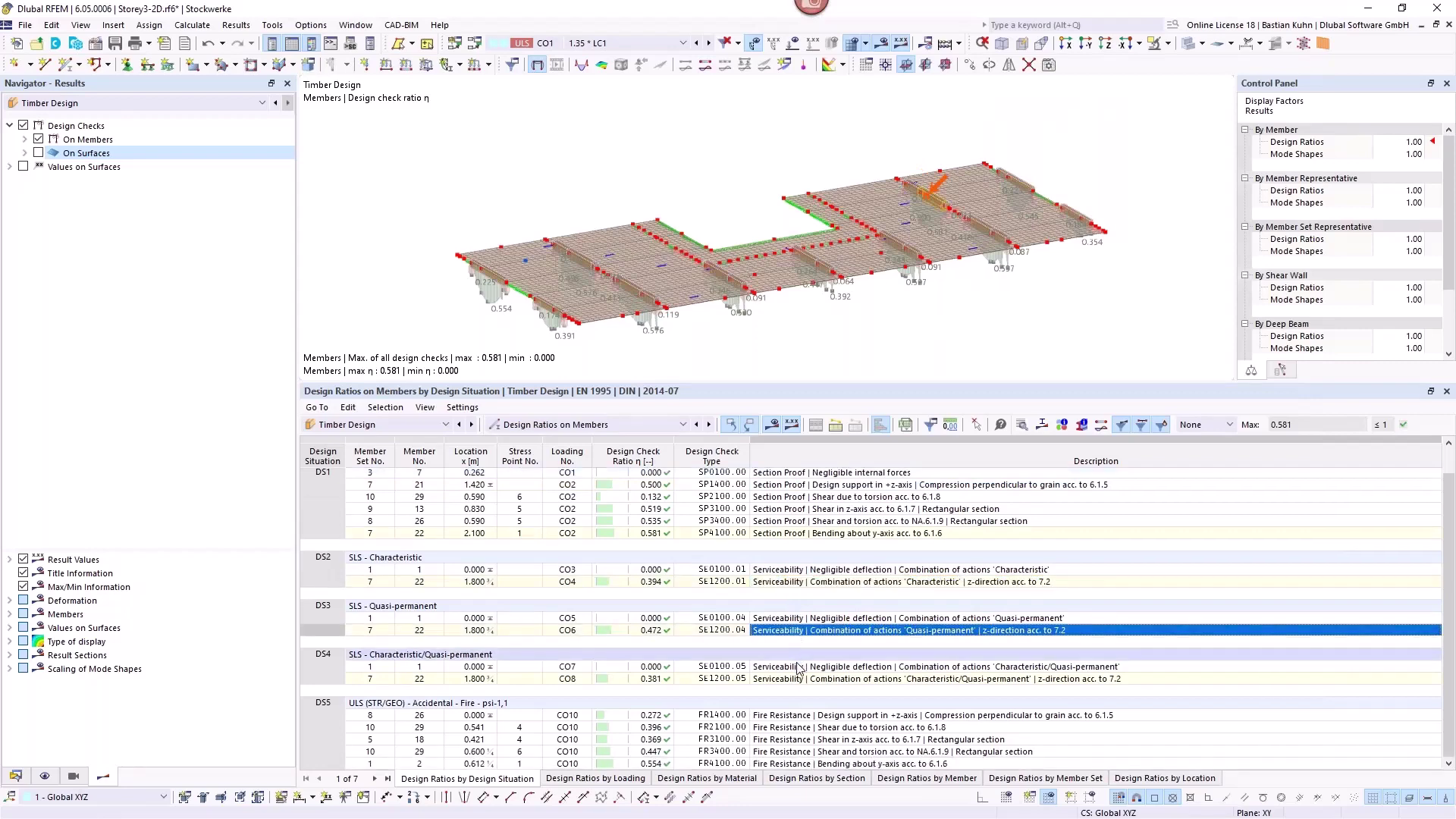
pyautogui.click(827, 679)
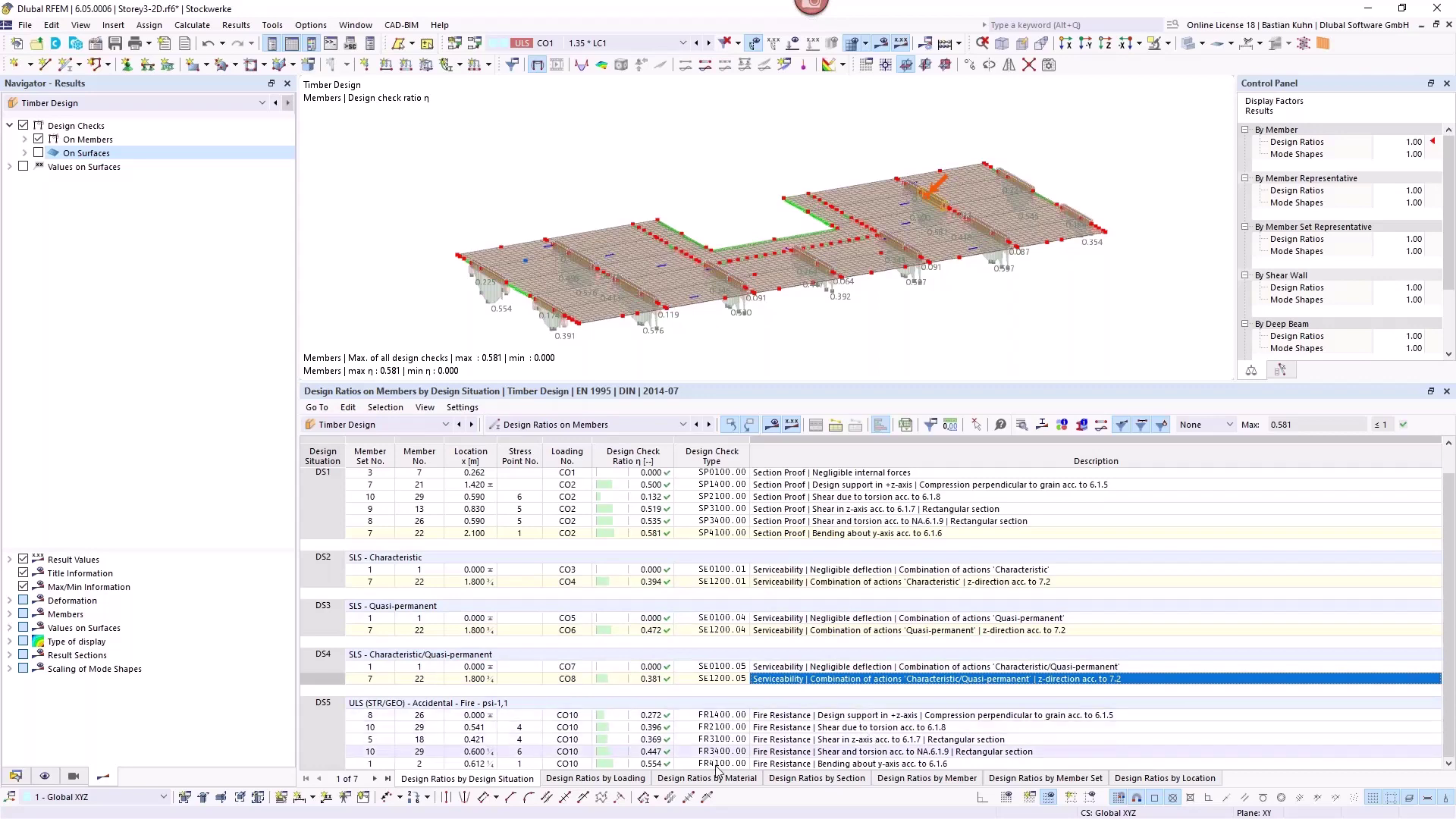
# Step: Open the design check details of the DS5 fire resistance check FR4100 for bending about the y-axis
pyautogui.click(776, 764)
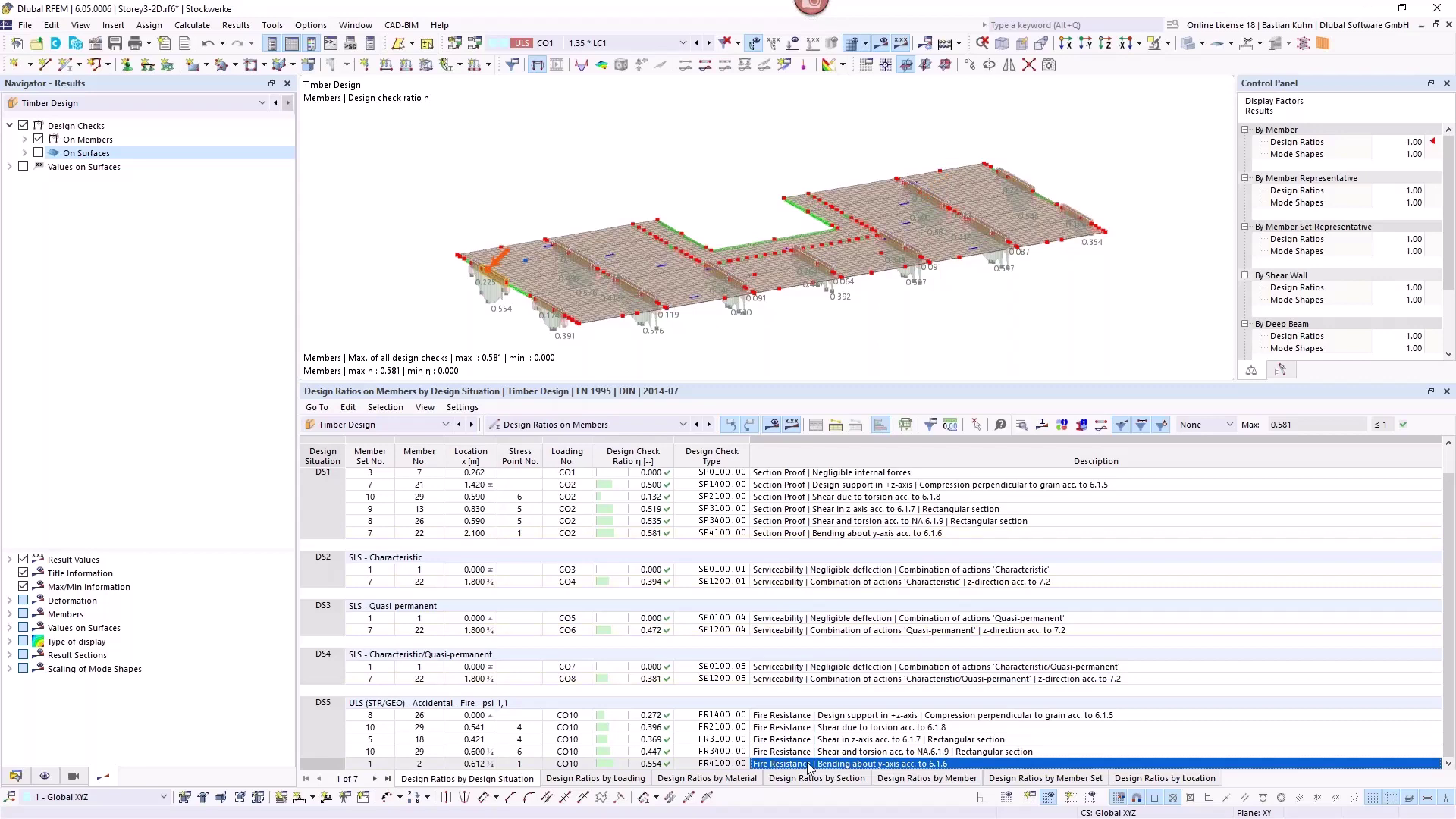
pyautogui.doubleClick(809, 764)
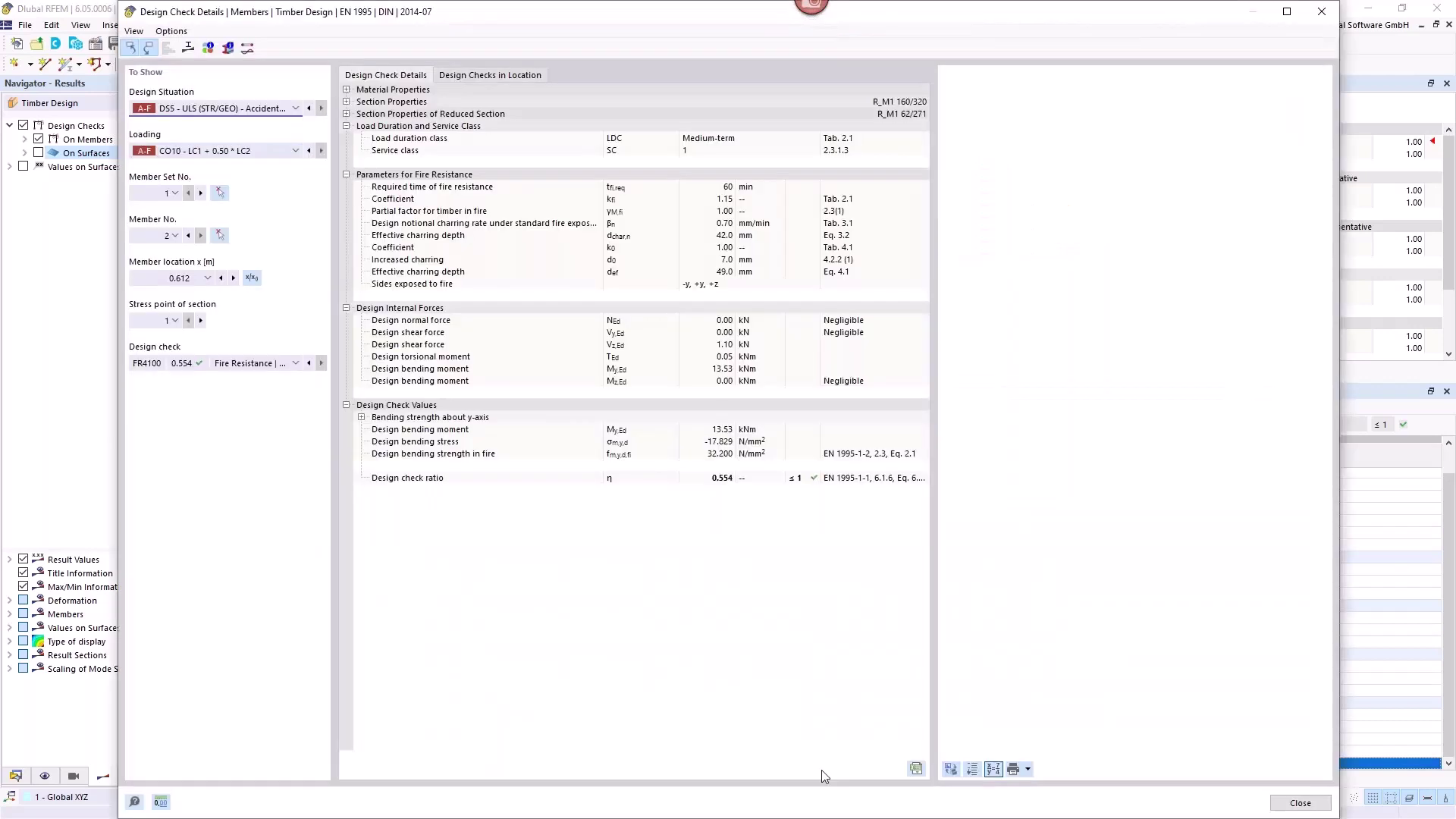
# Step: Compare the reduced and full section properties in the FR4100 design check details, and close the details
pyautogui.click(345, 113)
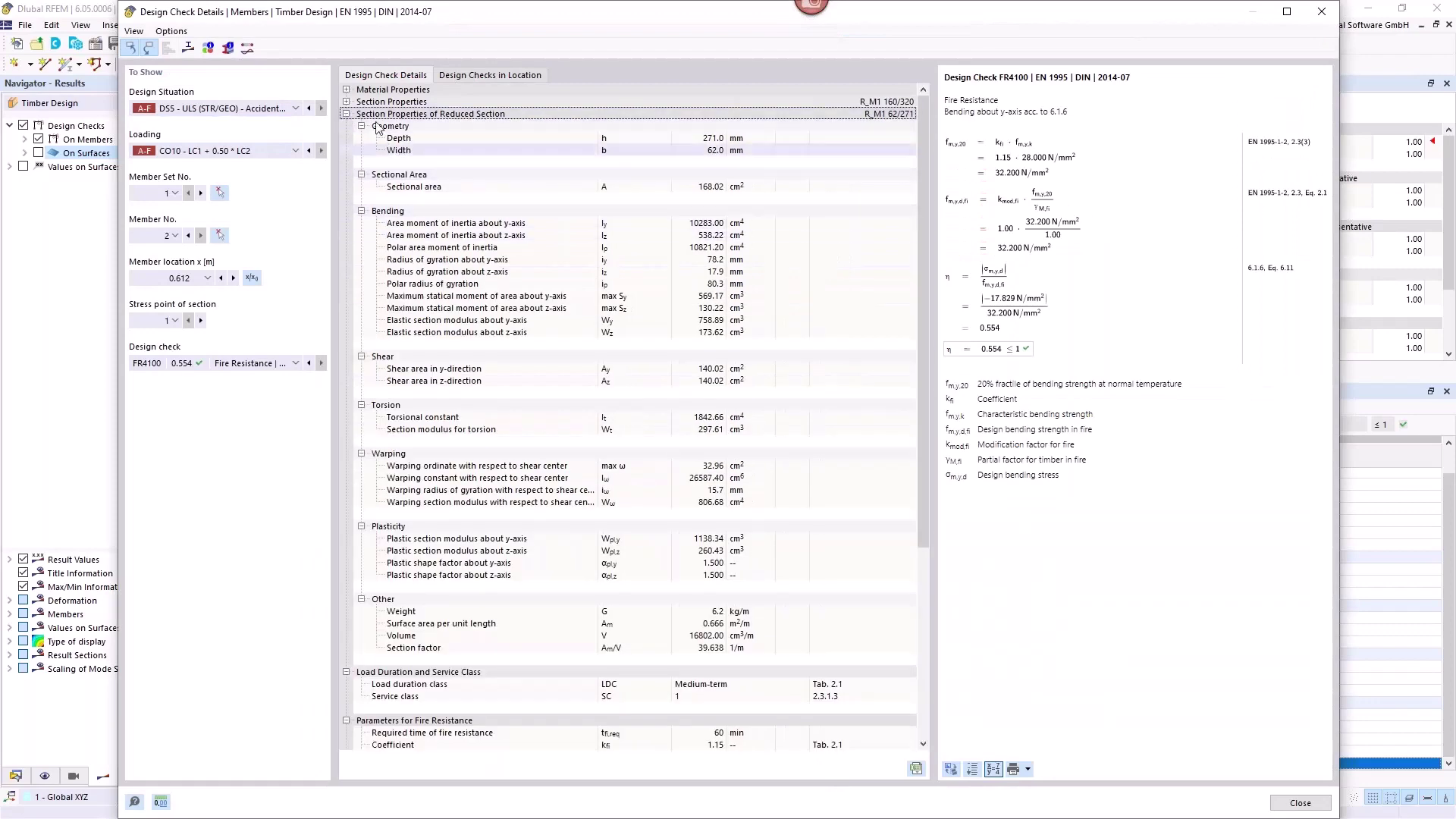
pyautogui.click(346, 102)
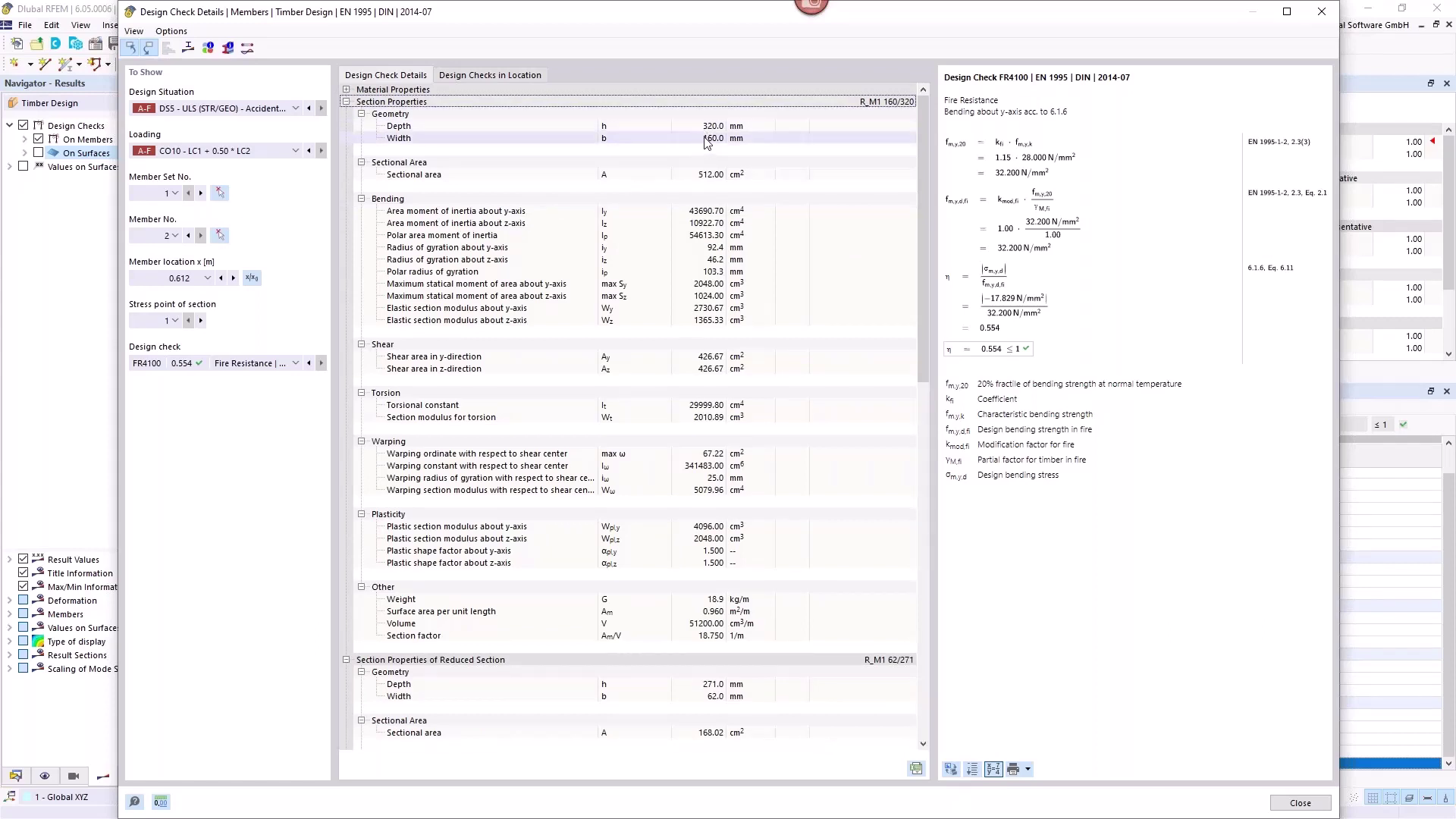
pyautogui.scroll(-5, 706, 314)
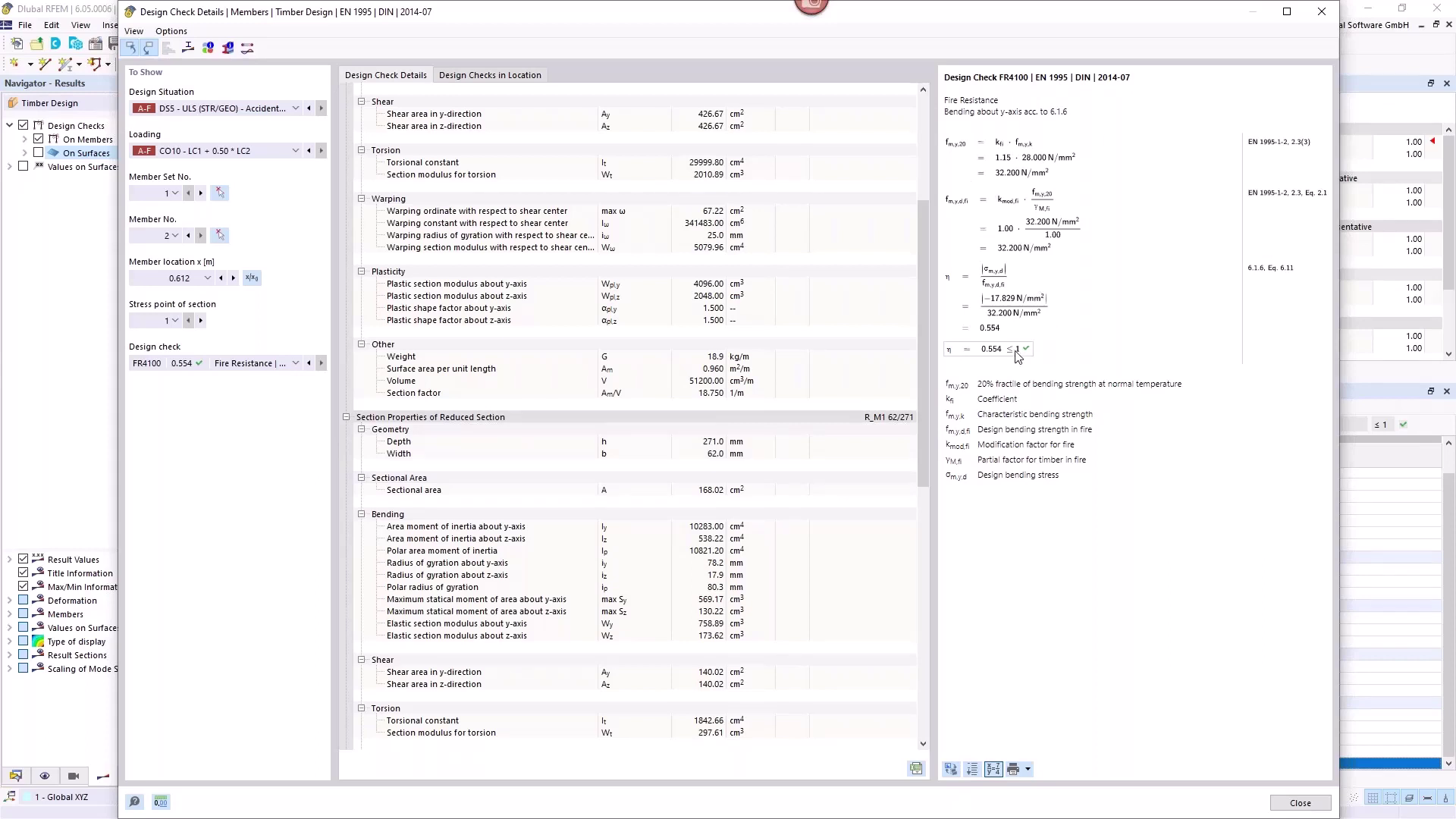
pyautogui.click(1323, 13)
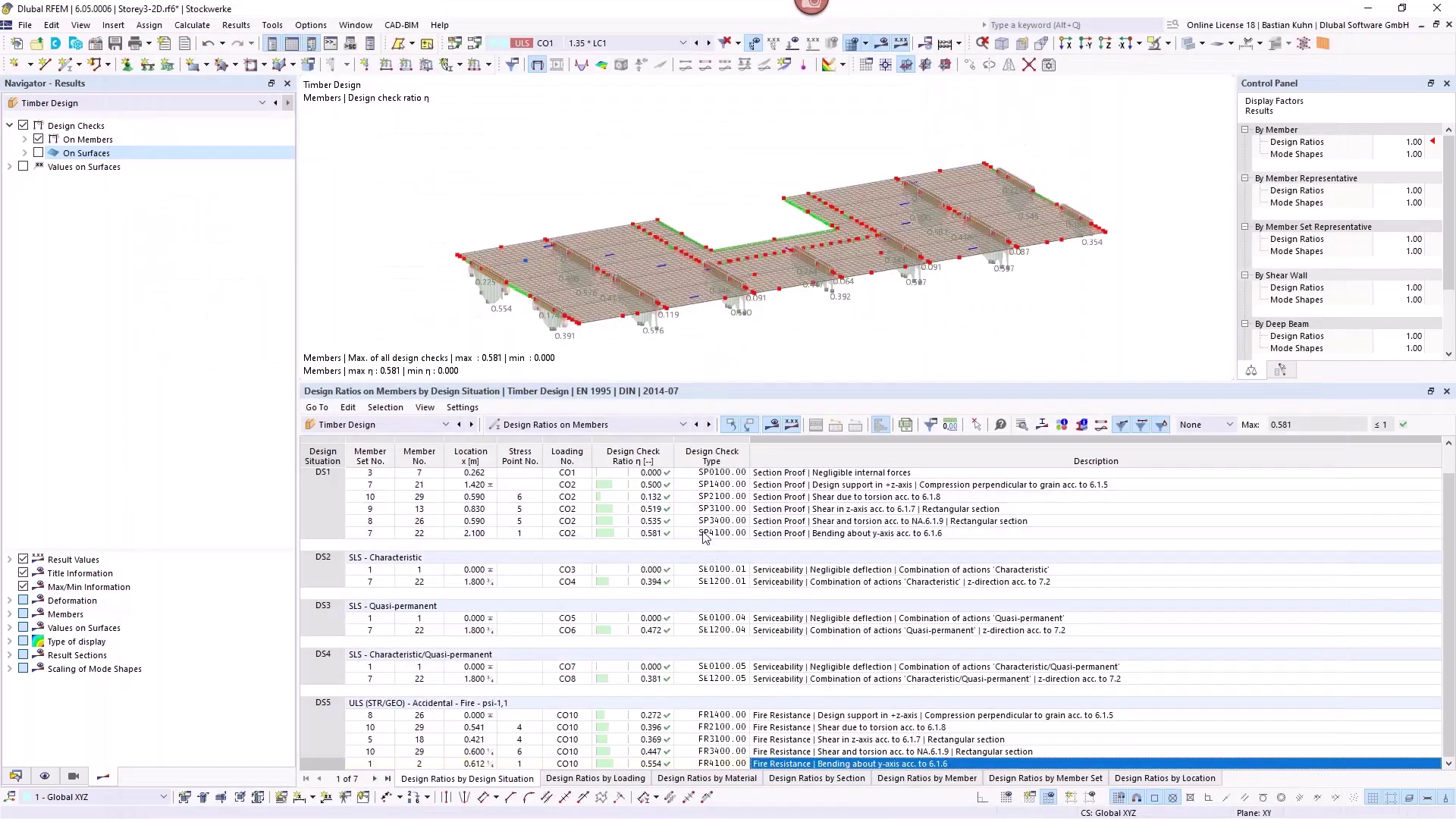
# Step: Show the Design Ratios on Surfaces table and locate the DS5 fire design check for bending along grain on the model
pyautogui.click(709, 424)
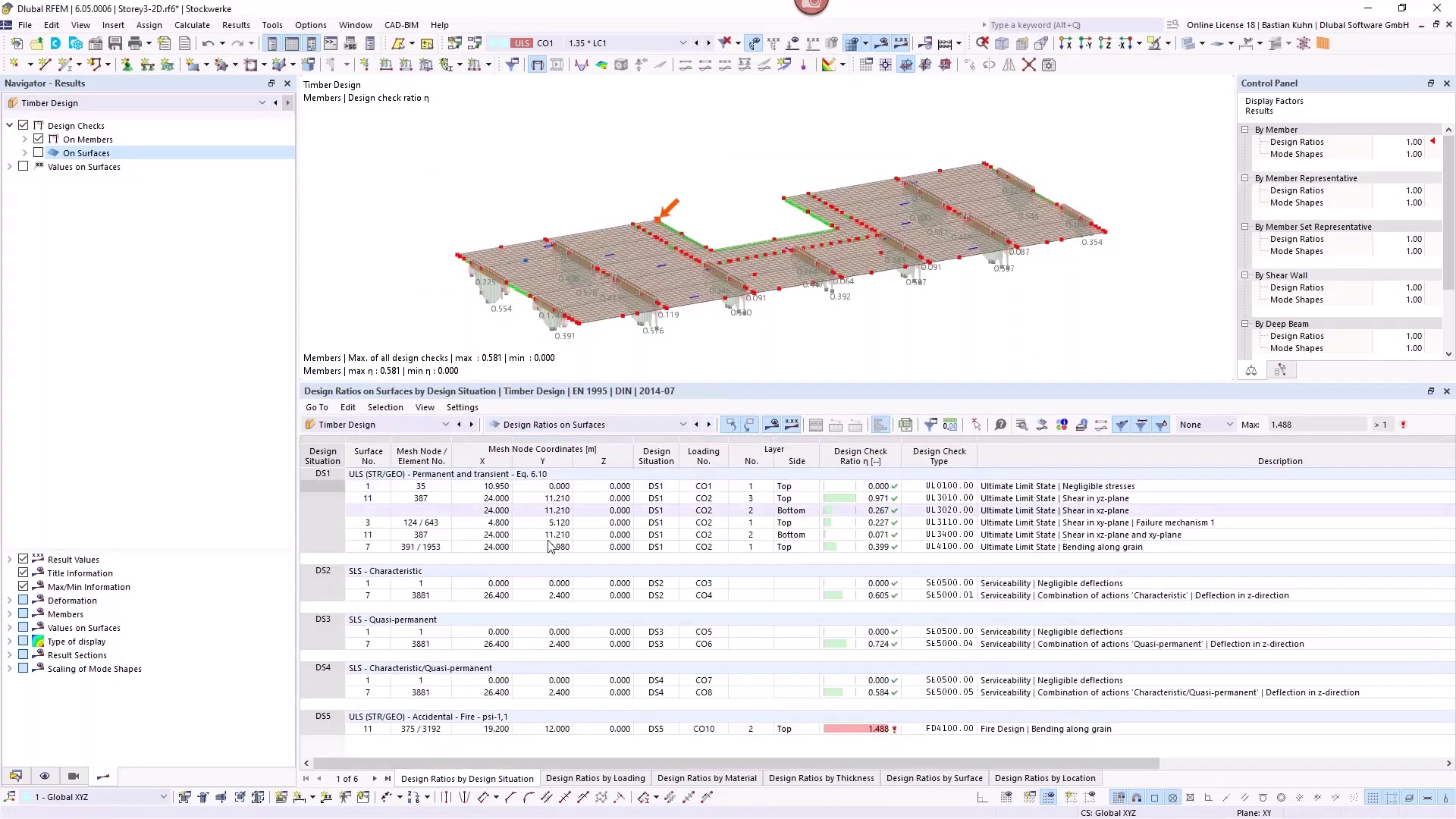
pyautogui.click(1017, 732)
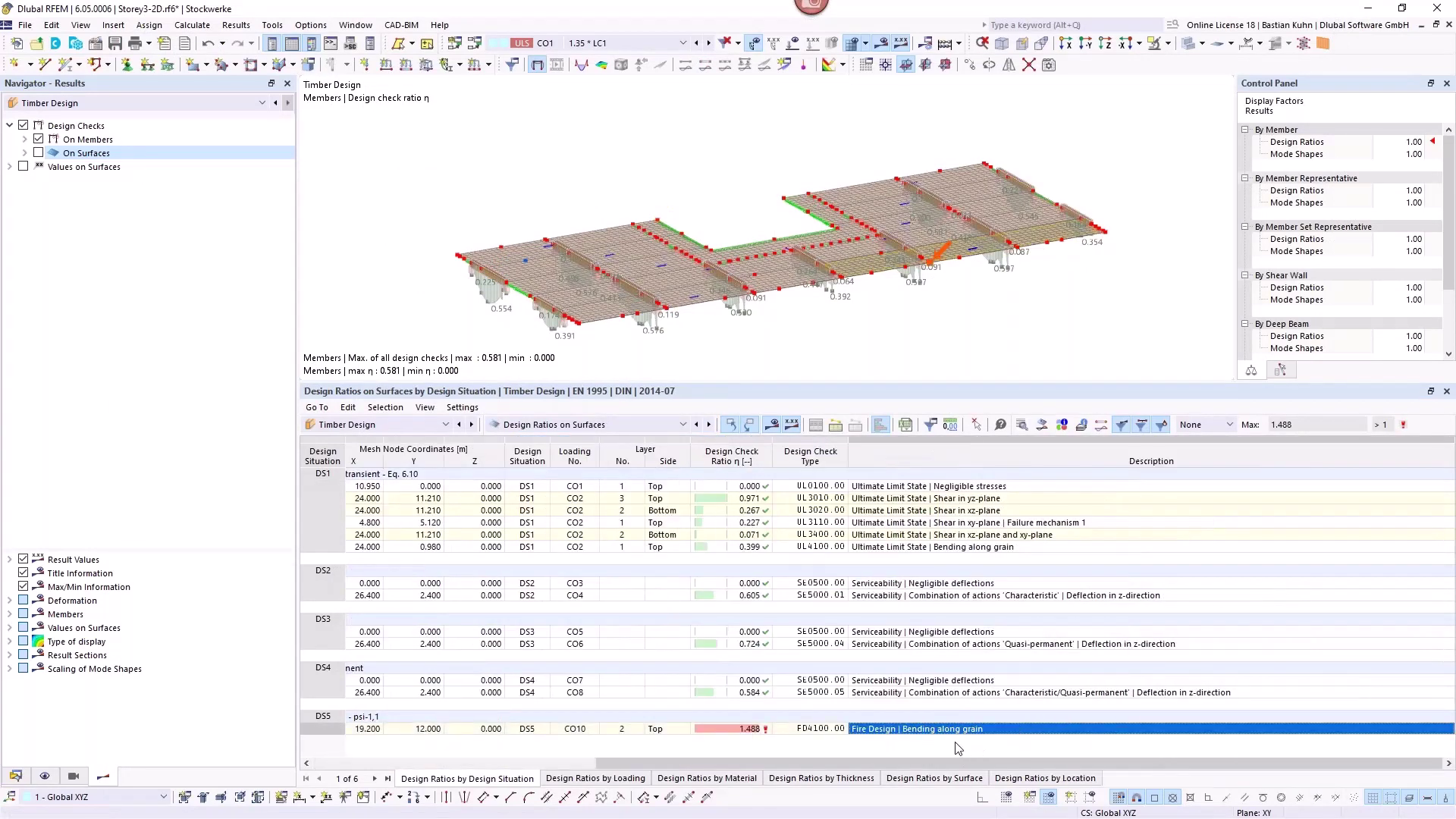
pyautogui.moveTo(872, 763); pyautogui.dragTo(596, 763)
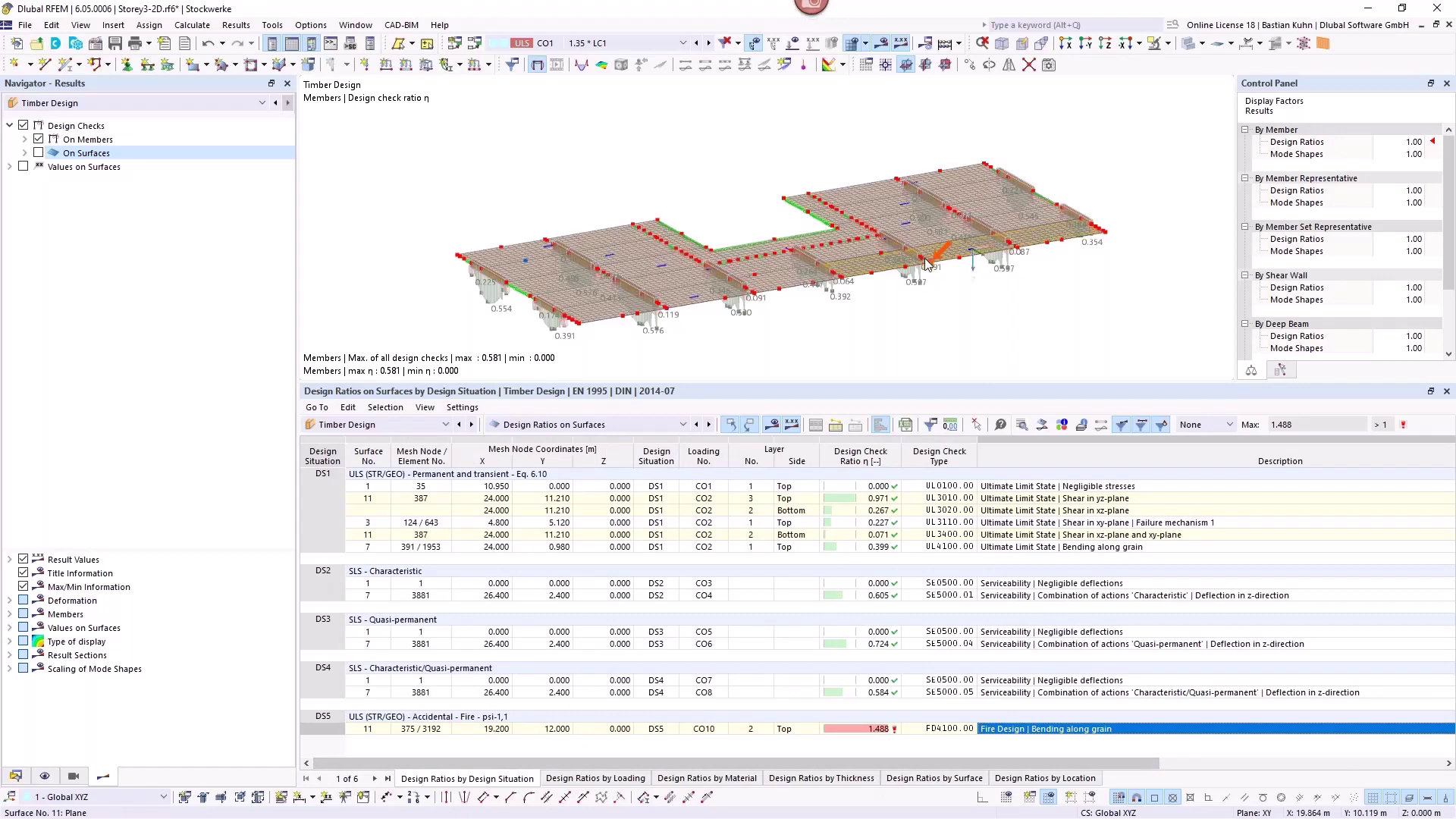
pyautogui.scroll(5, 927, 304)
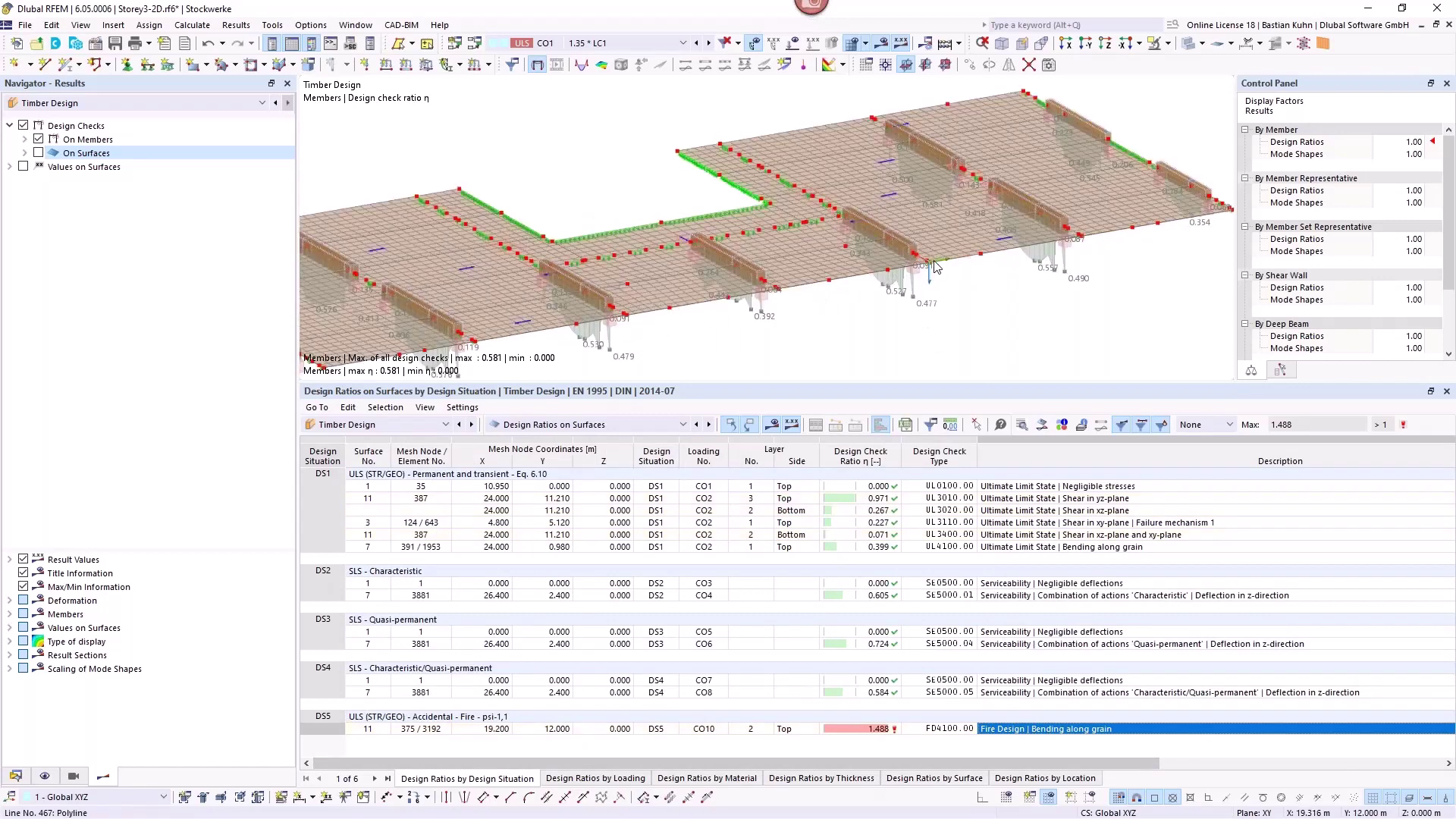
pyautogui.scroll(2, 937, 267)
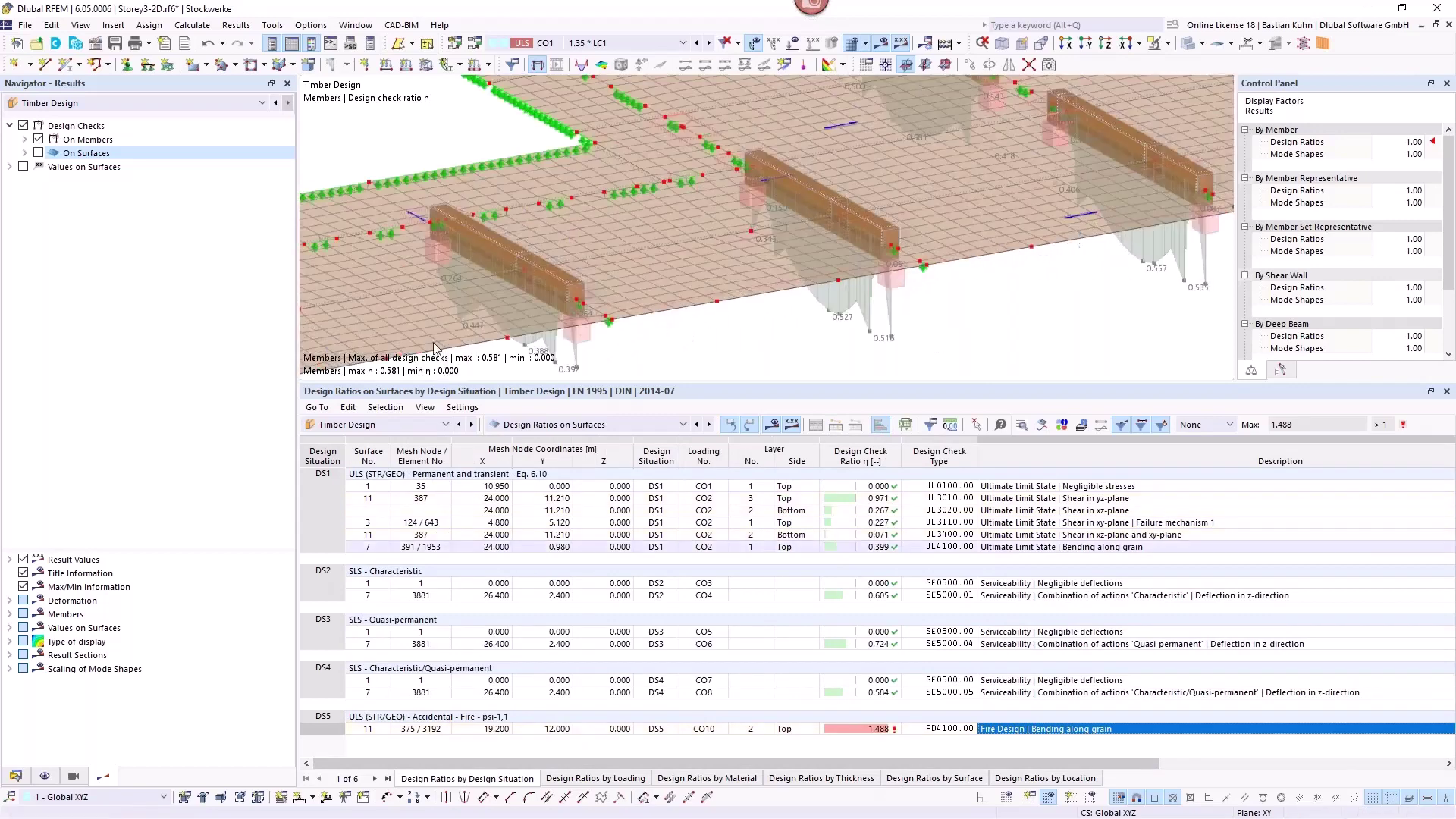
# Step: Display the surface design checks on the model and inspect the floor edge around the governing fire check location
pyautogui.click(39, 154)
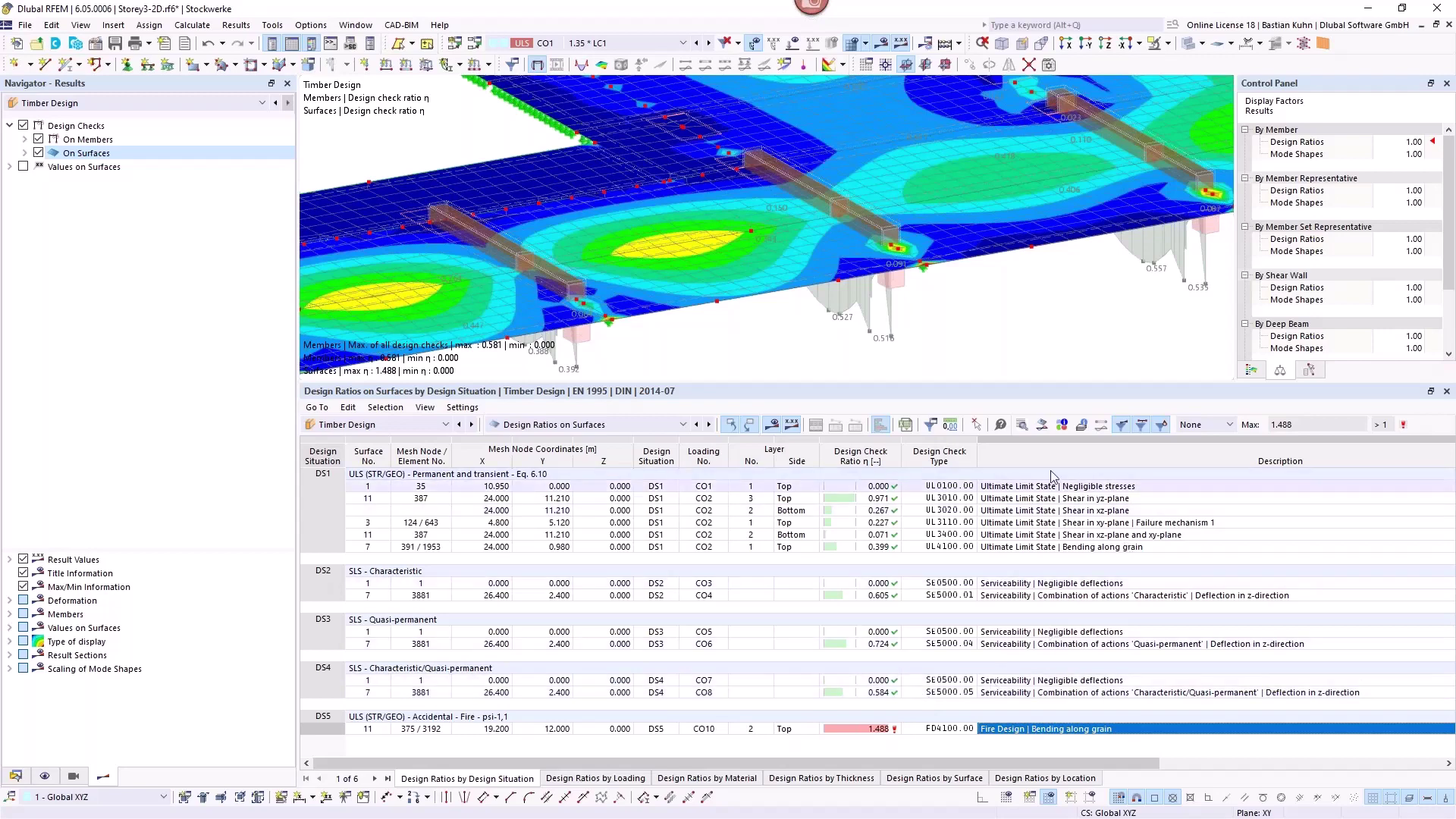
pyautogui.scroll(5, 926, 270)
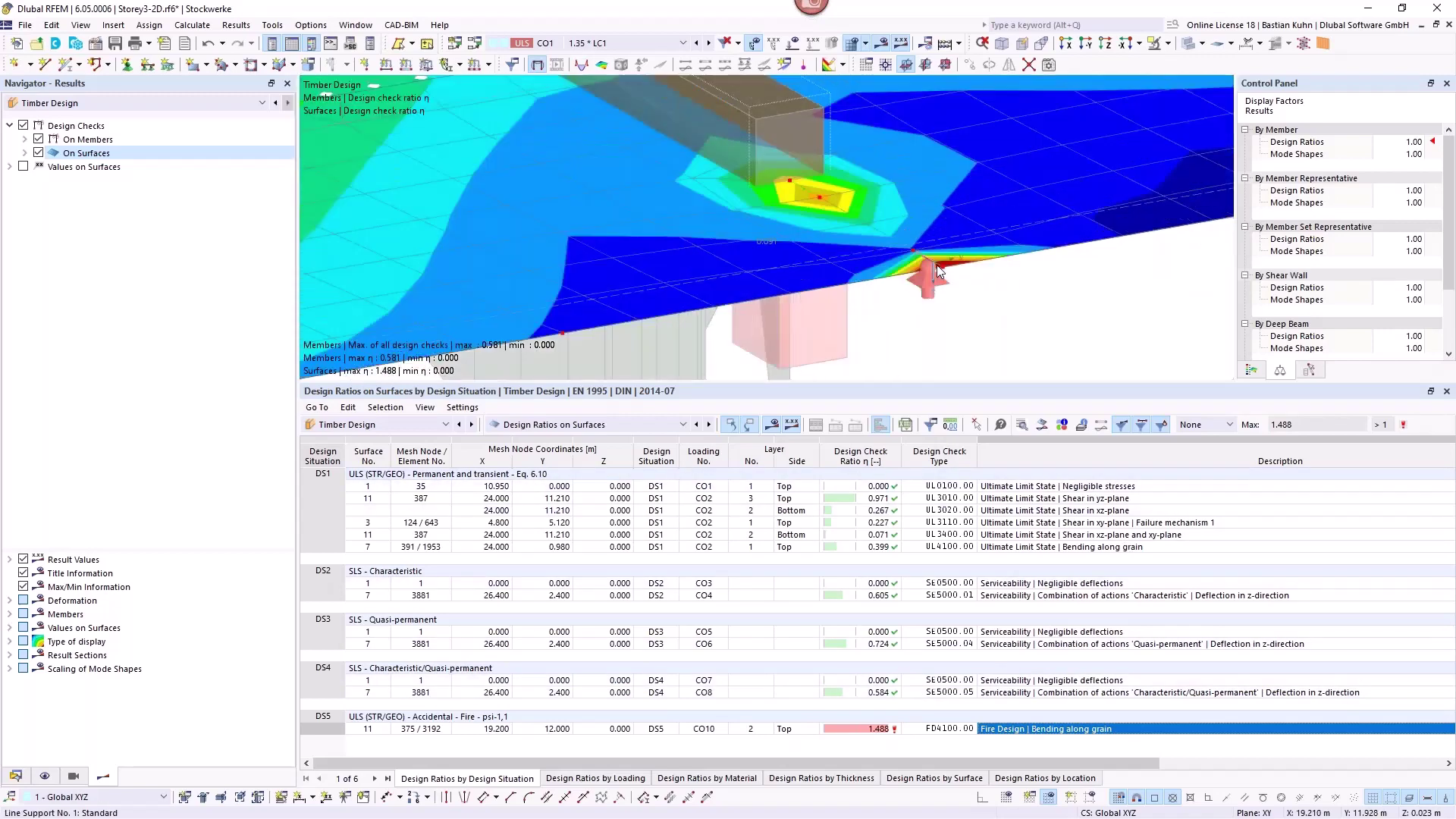
pyautogui.scroll(-5, 936, 265)
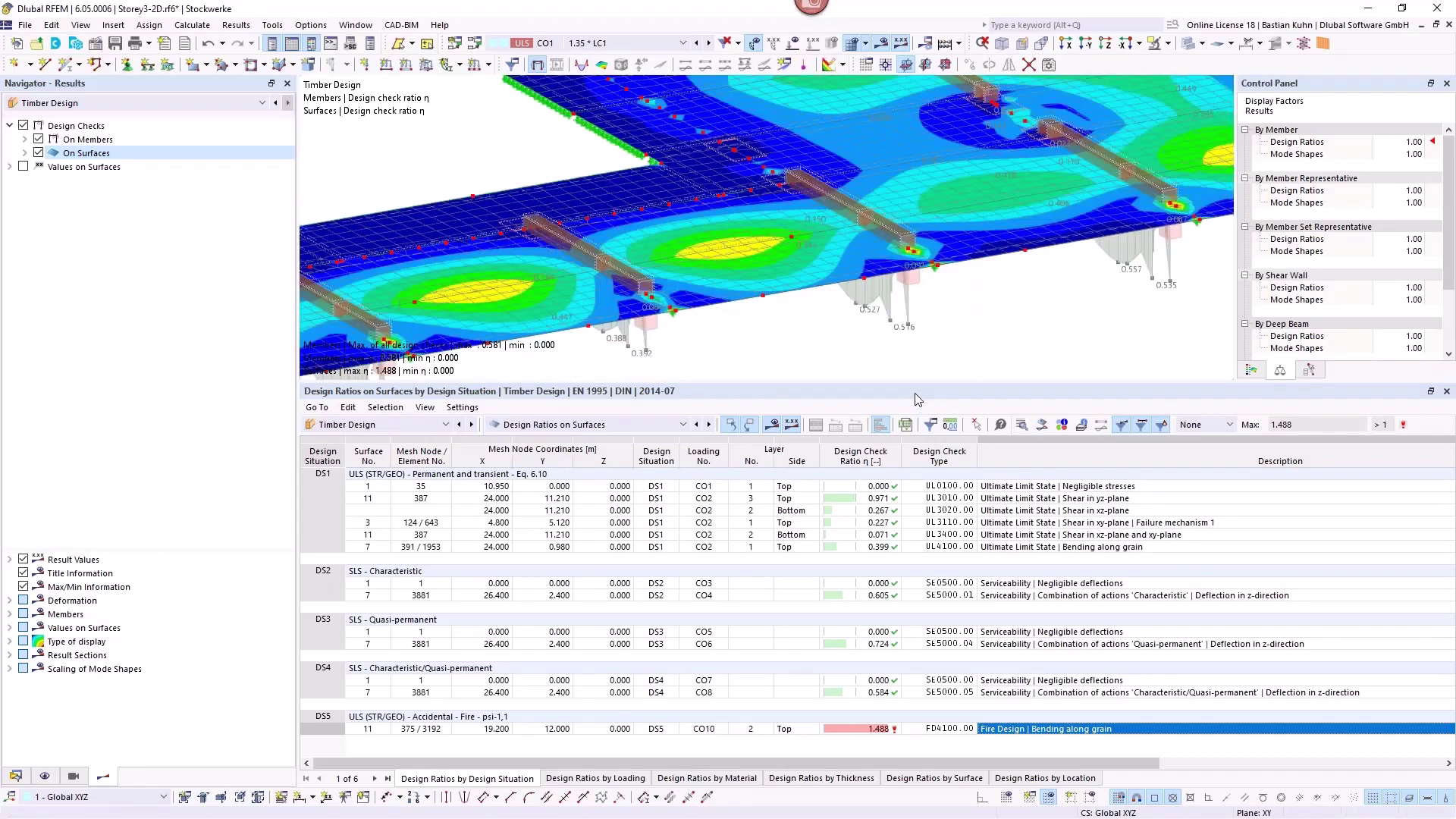
# Step: Locate the DS1 shear check in the yz-plane, and examine the layer stress diagram at the surface point governing bending along grain
pyautogui.click(1042, 503)
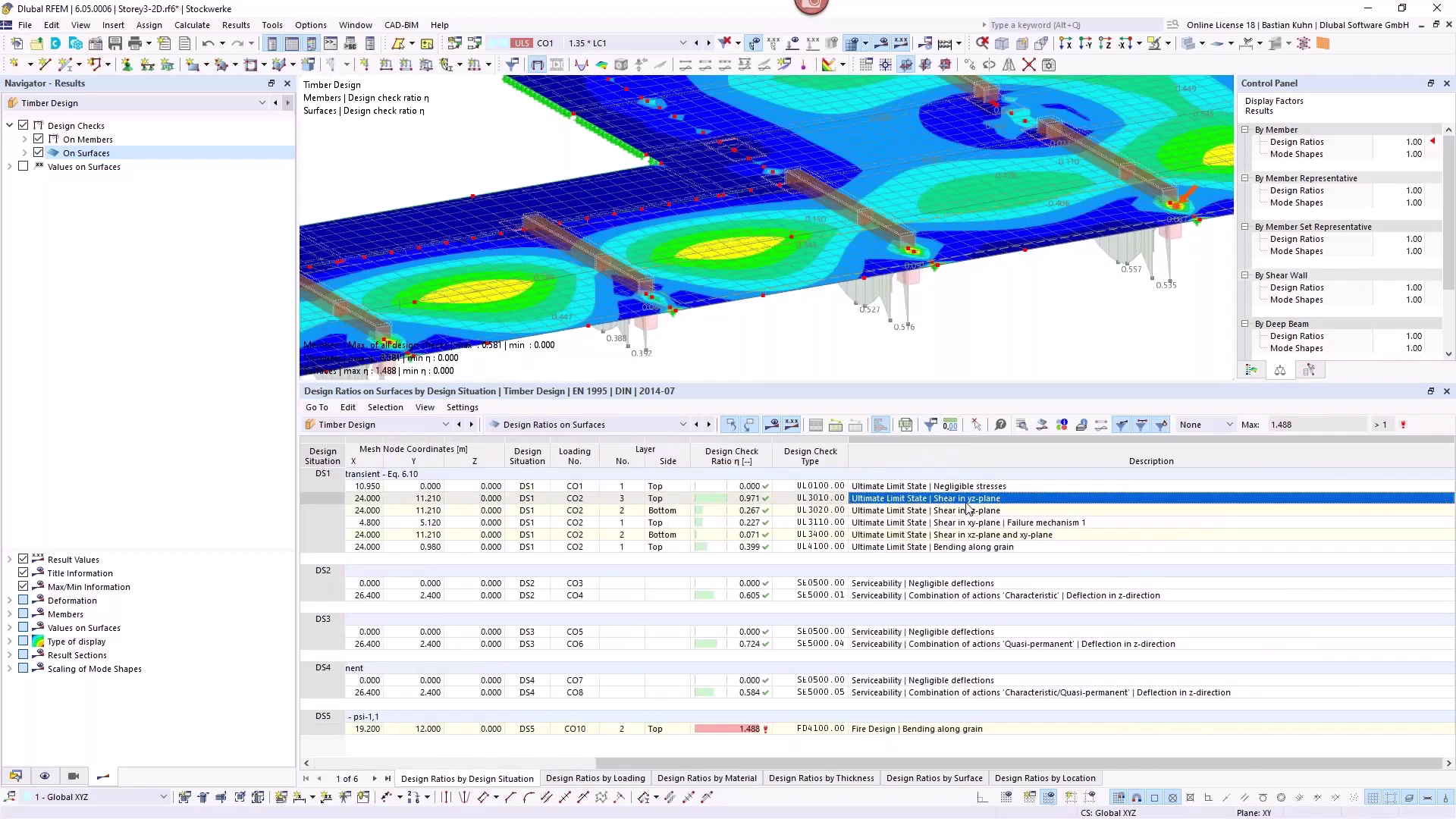
pyautogui.click(968, 550)
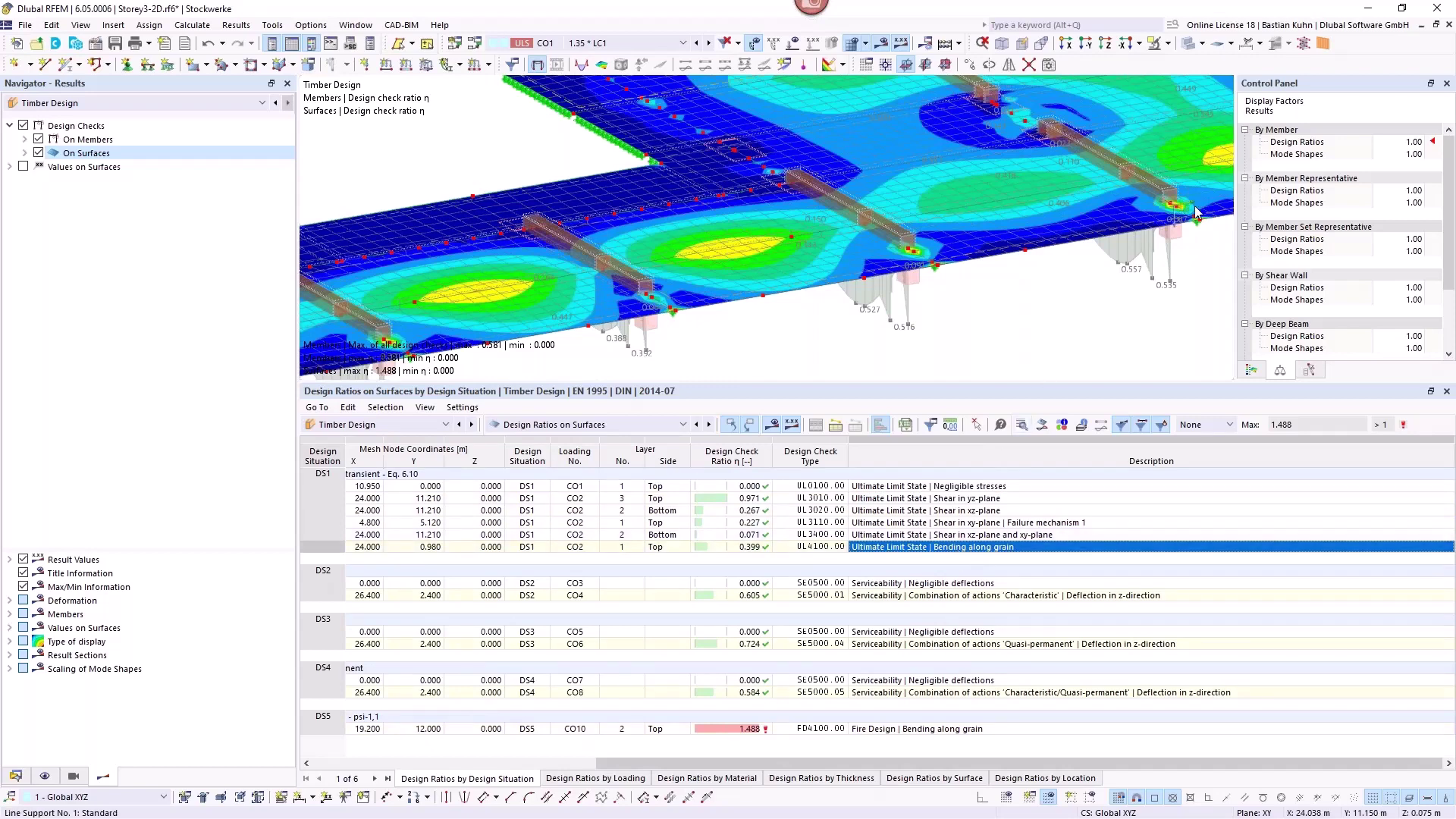
pyautogui.scroll(2, 1179, 204)
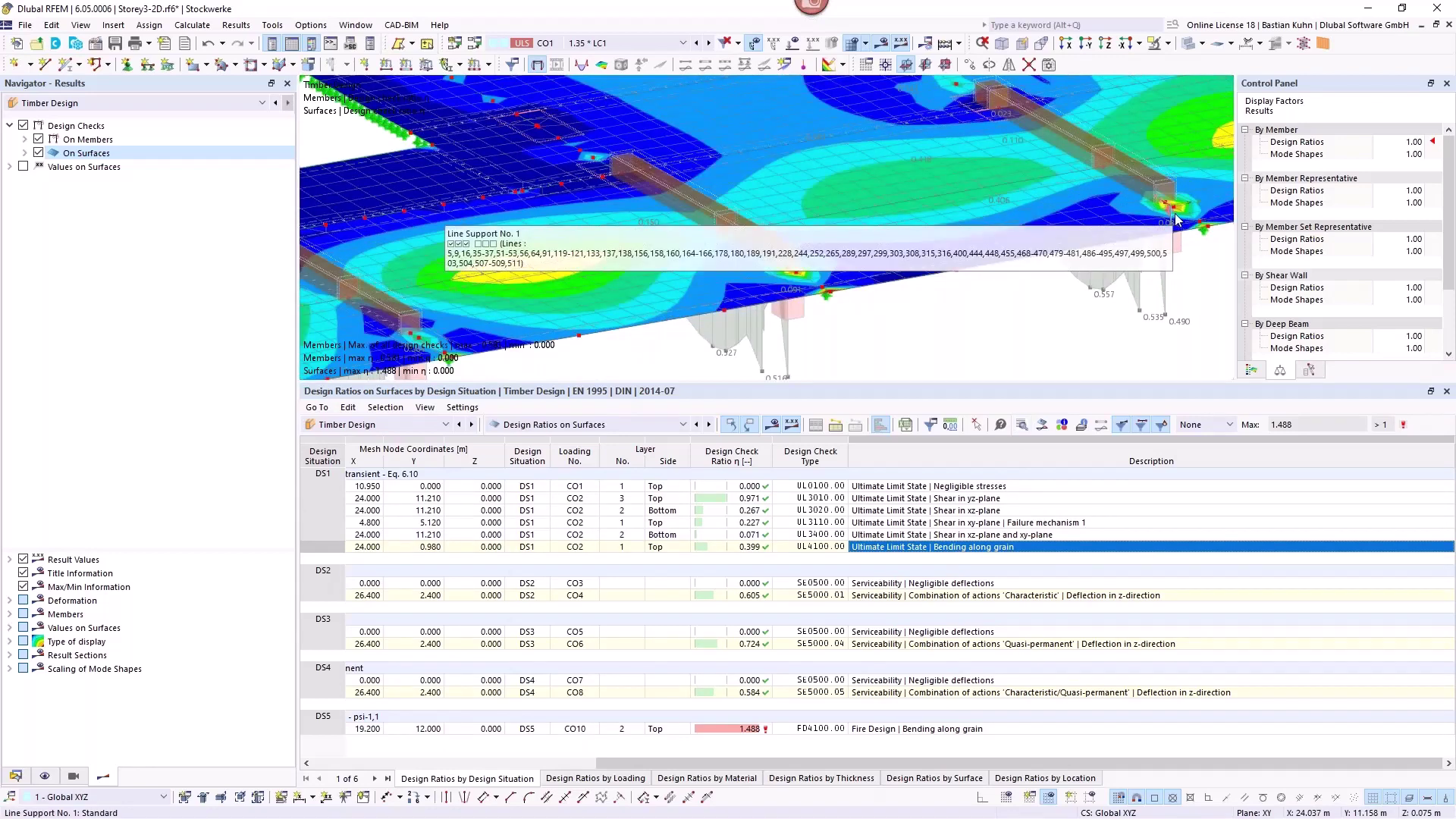
pyautogui.click(1043, 426)
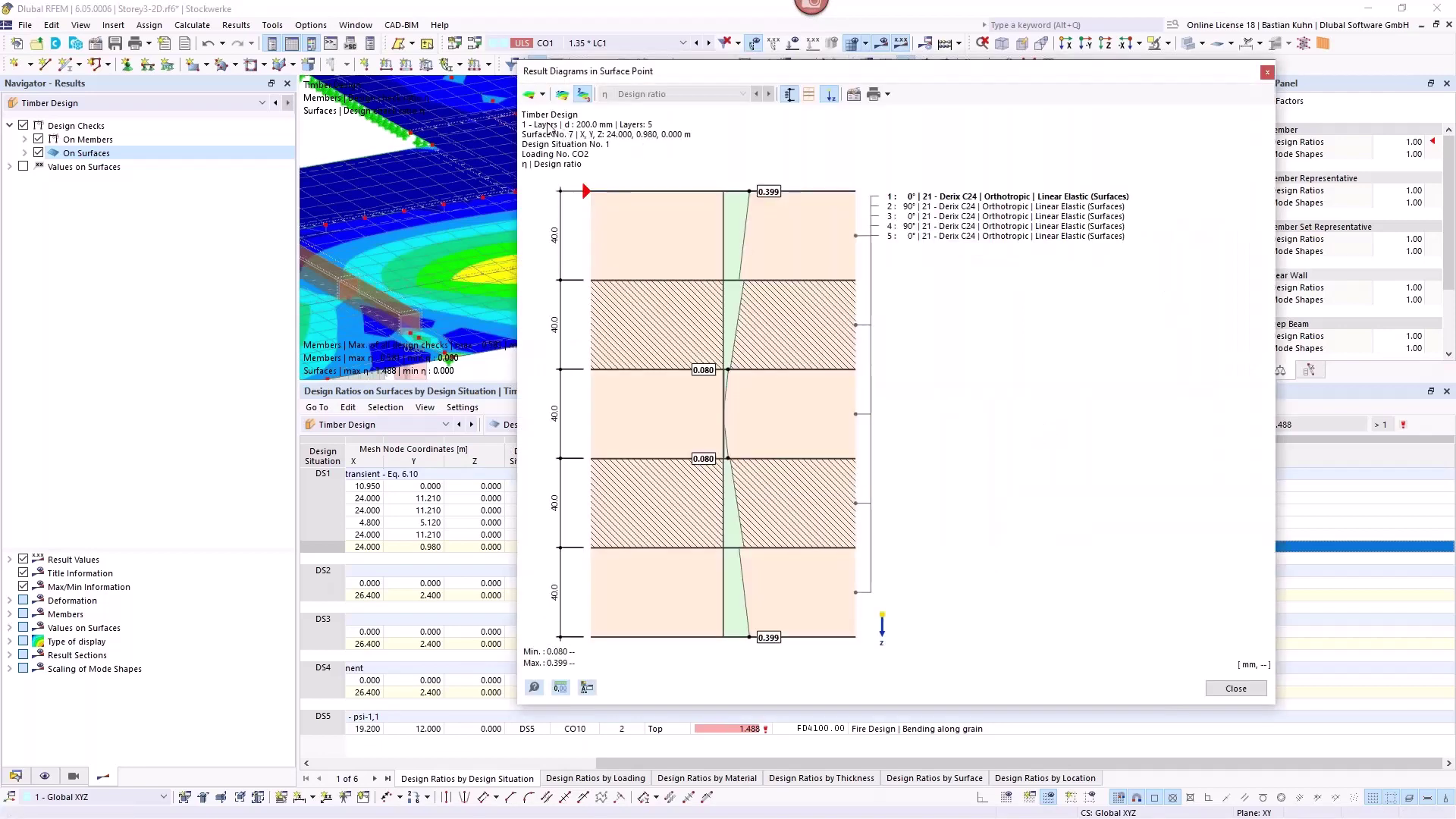
pyautogui.click(544, 96)
pyautogui.click(559, 132)
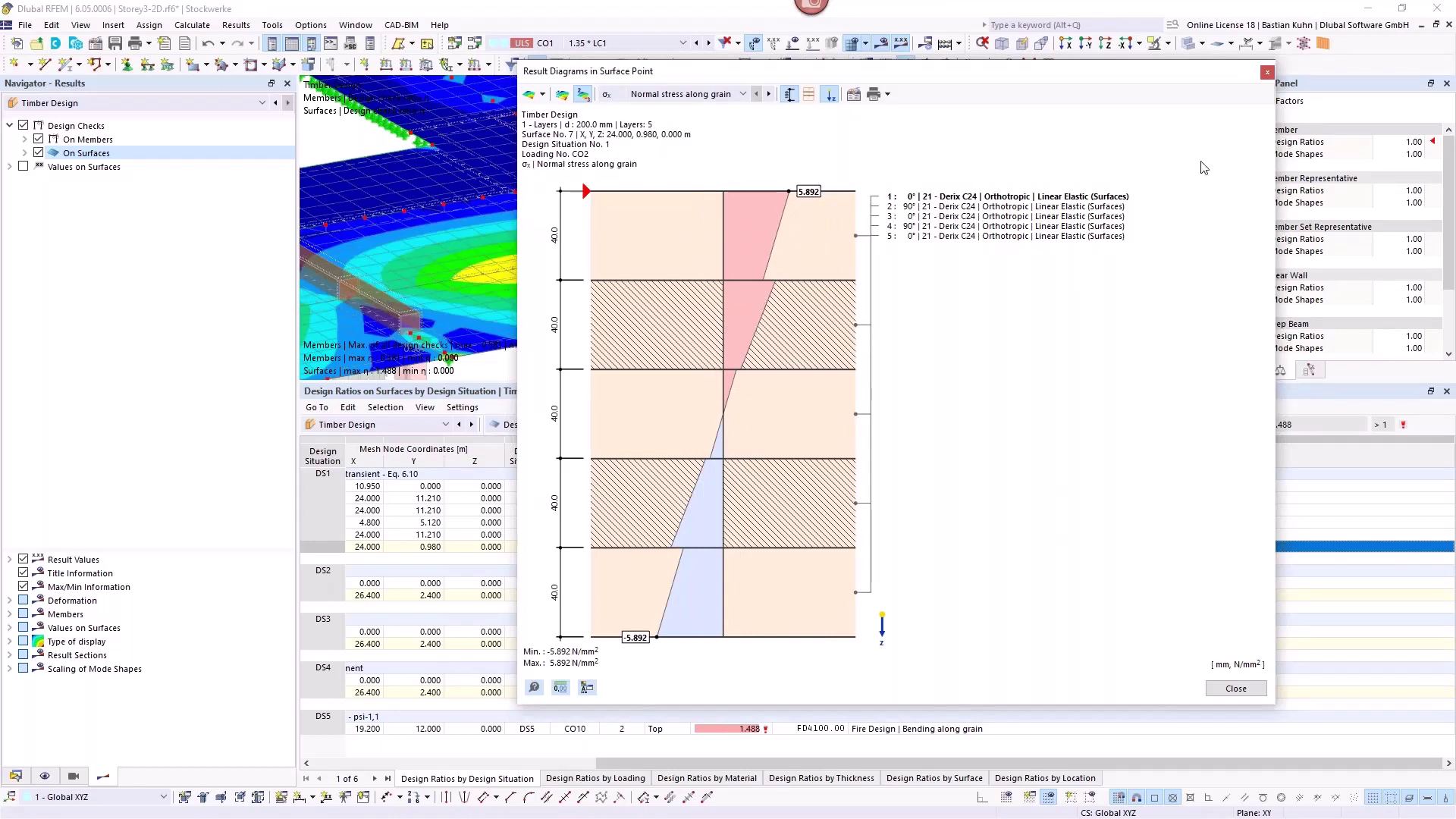
pyautogui.click(1268, 76)
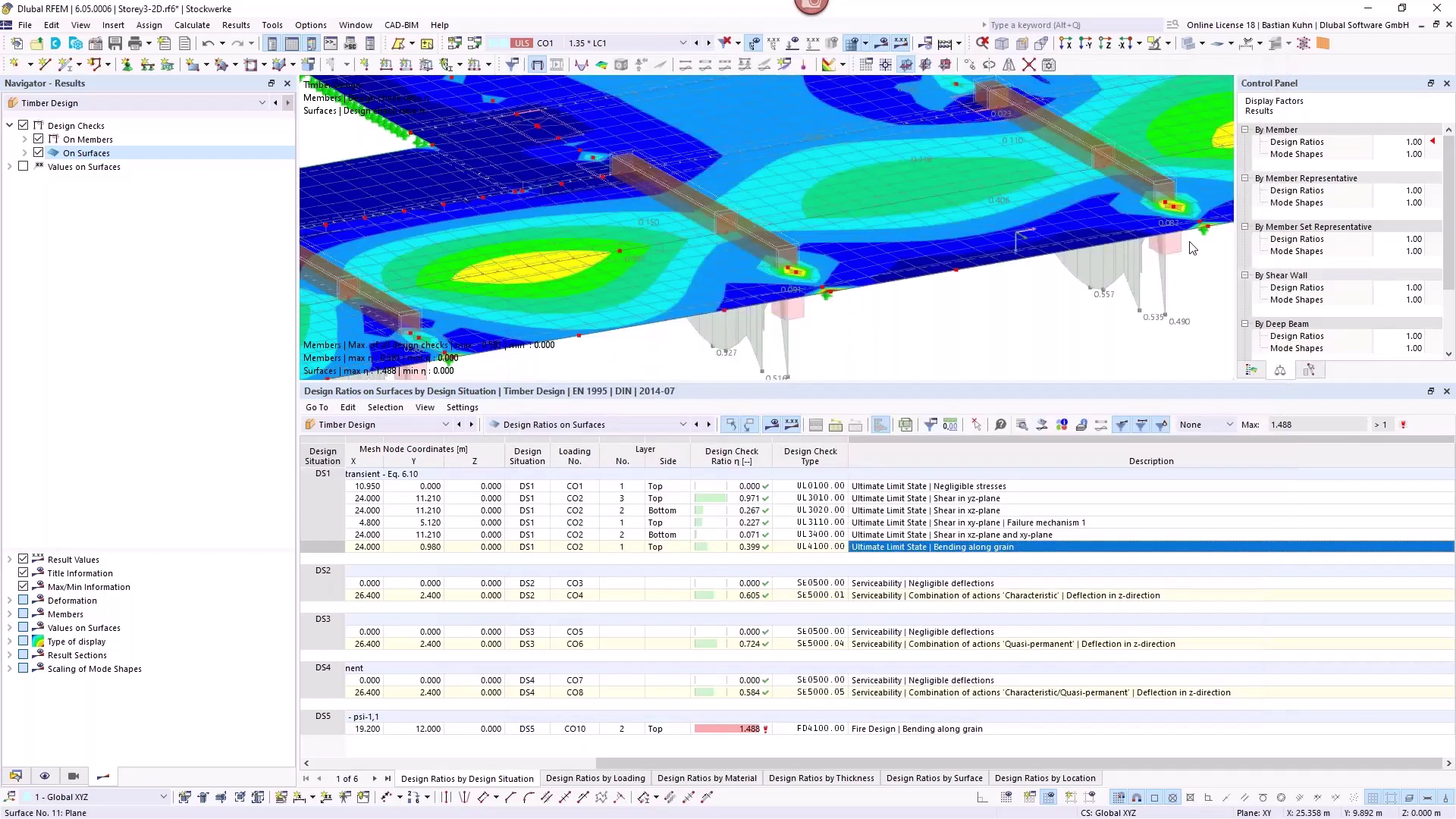
# Step: Review the DS2 serviceability check and the SE5000.04 design check details for the DS3 quasi-permanent deflection in z-direction
pyautogui.click(834, 596)
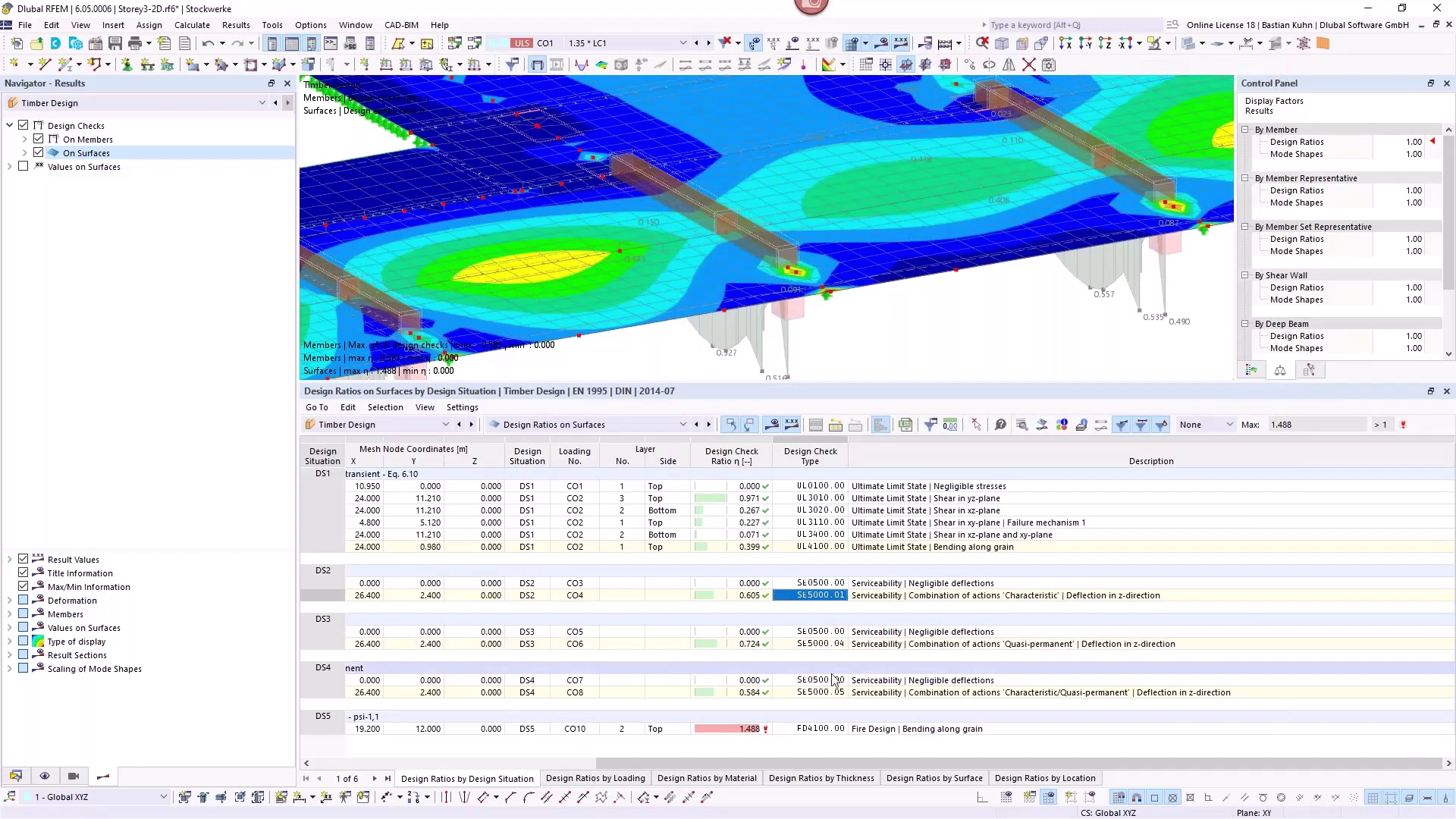
pyautogui.click(929, 646)
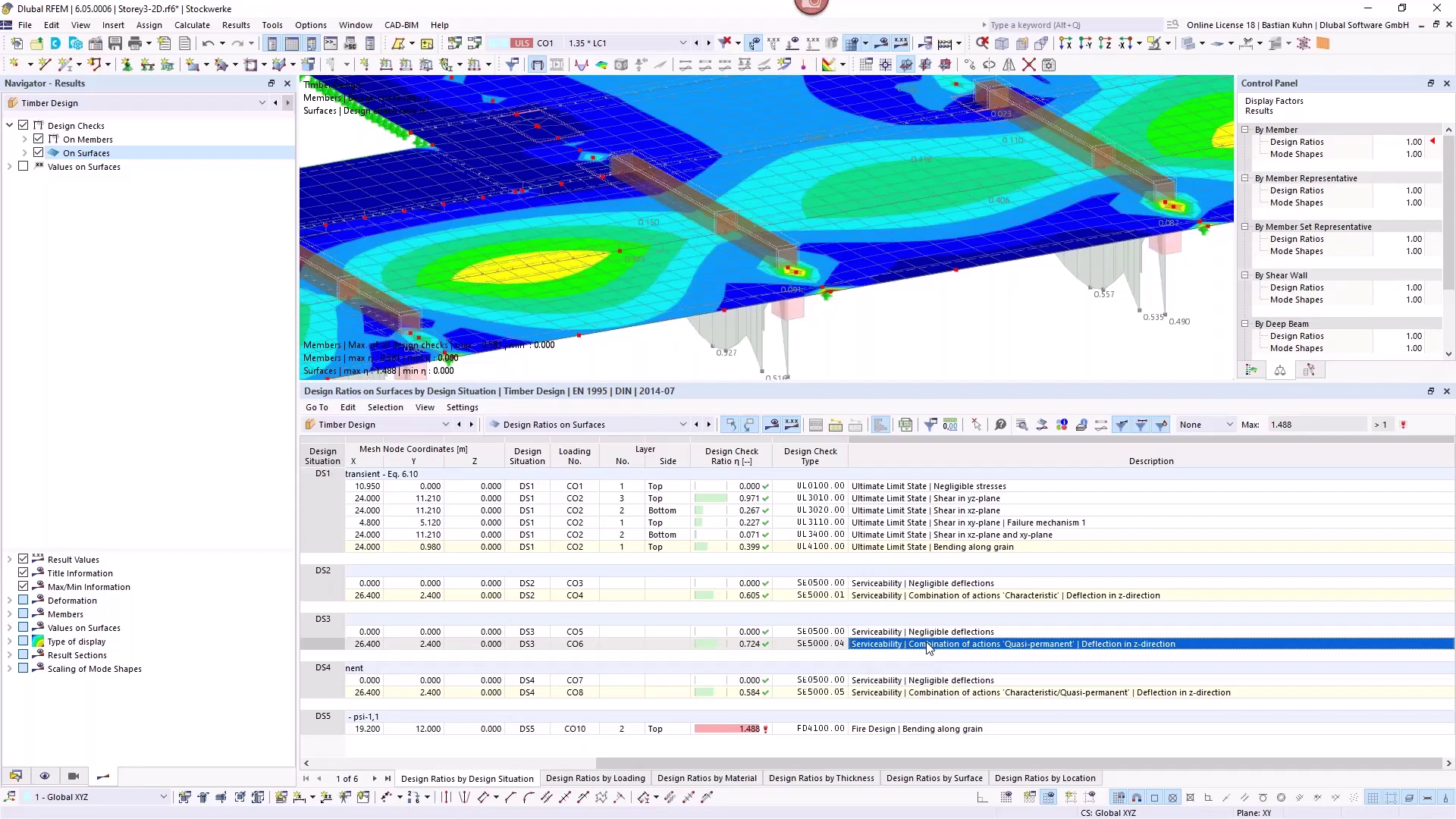
pyautogui.doubleClick(929, 645)
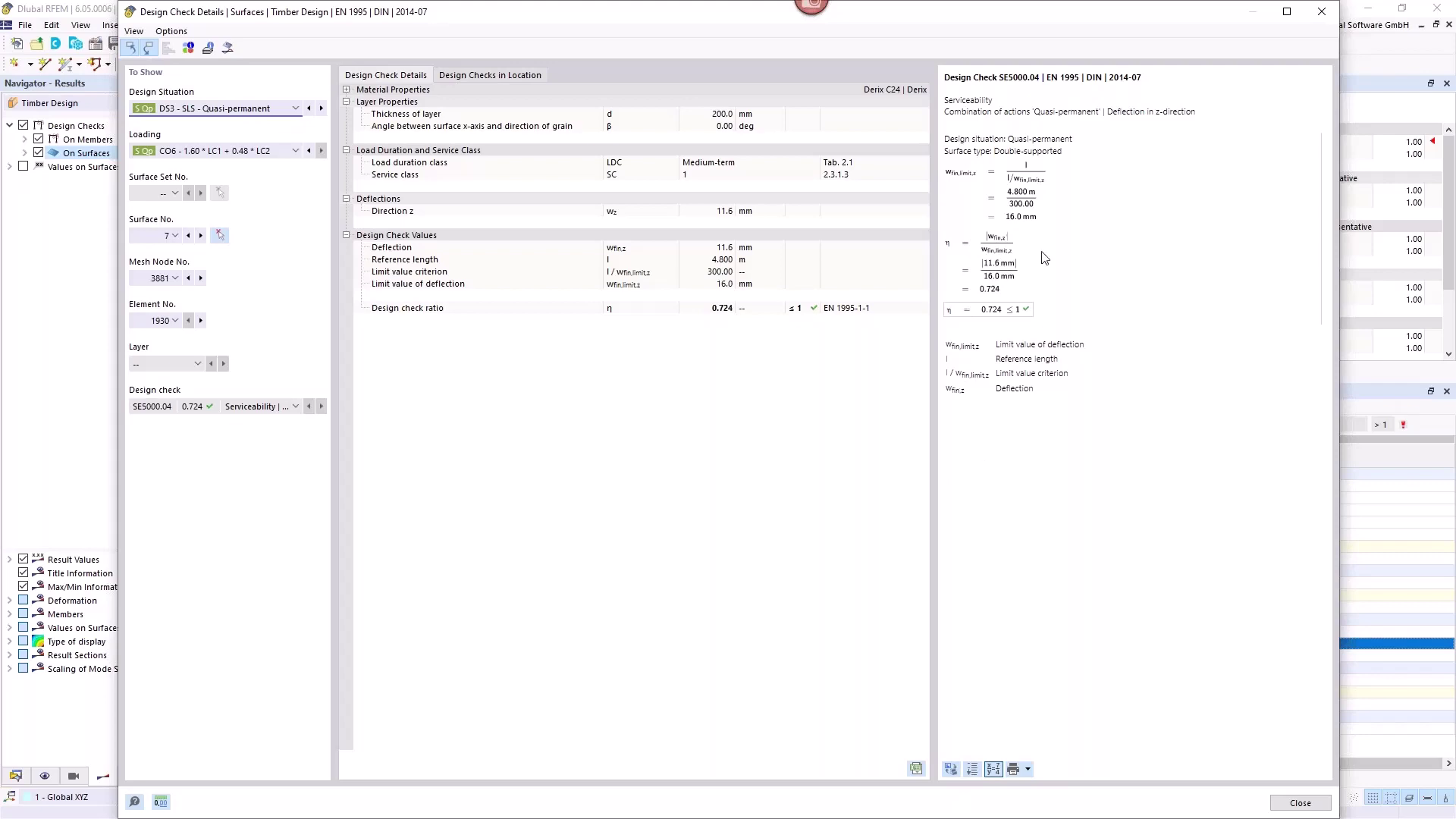
pyautogui.click(1322, 11)
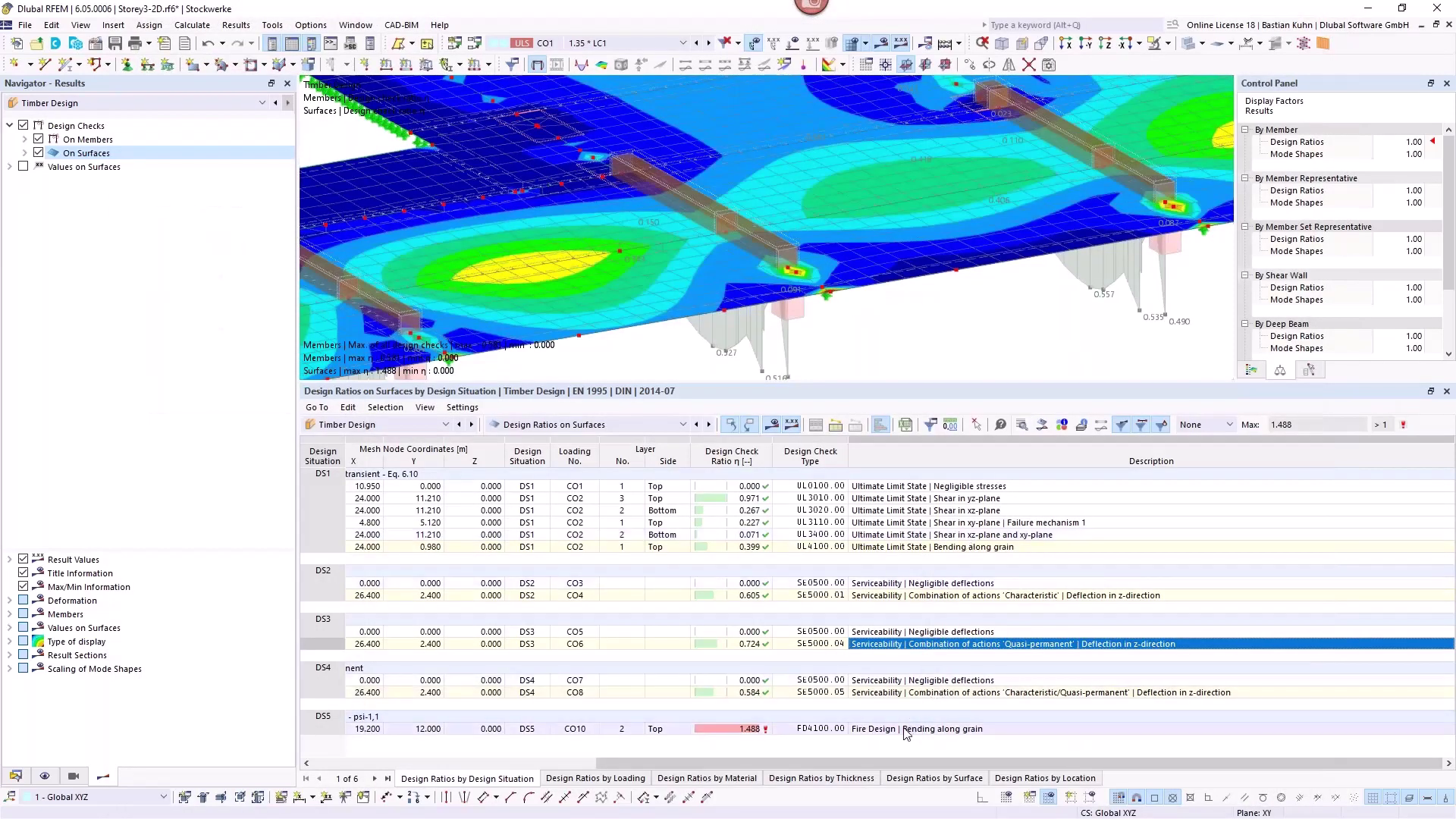
# Step: Examine the design ratio and stress diagrams through the layers at the surface point of the DS5 fire design bending check
pyautogui.click(904, 730)
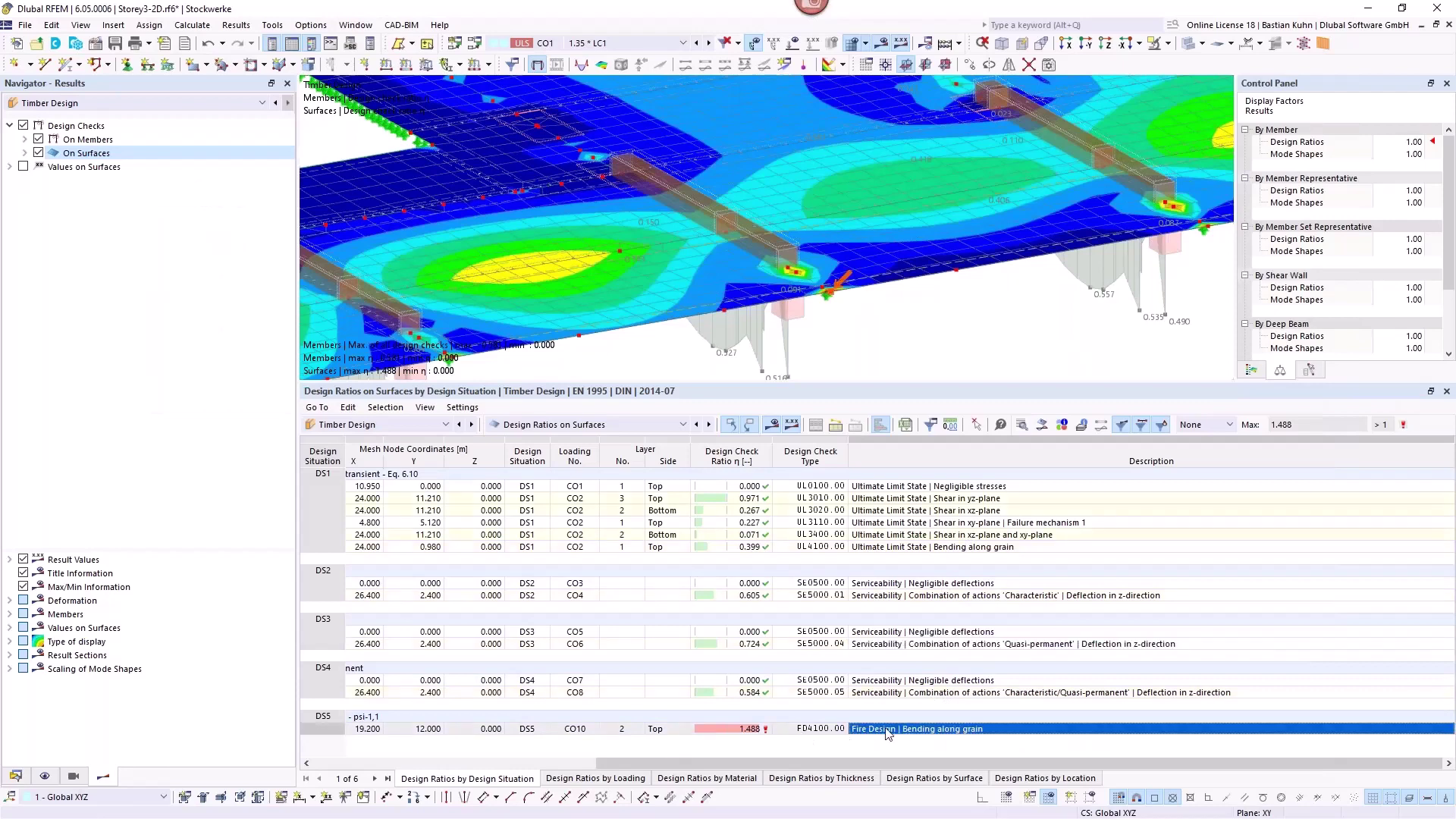
pyautogui.click(1043, 428)
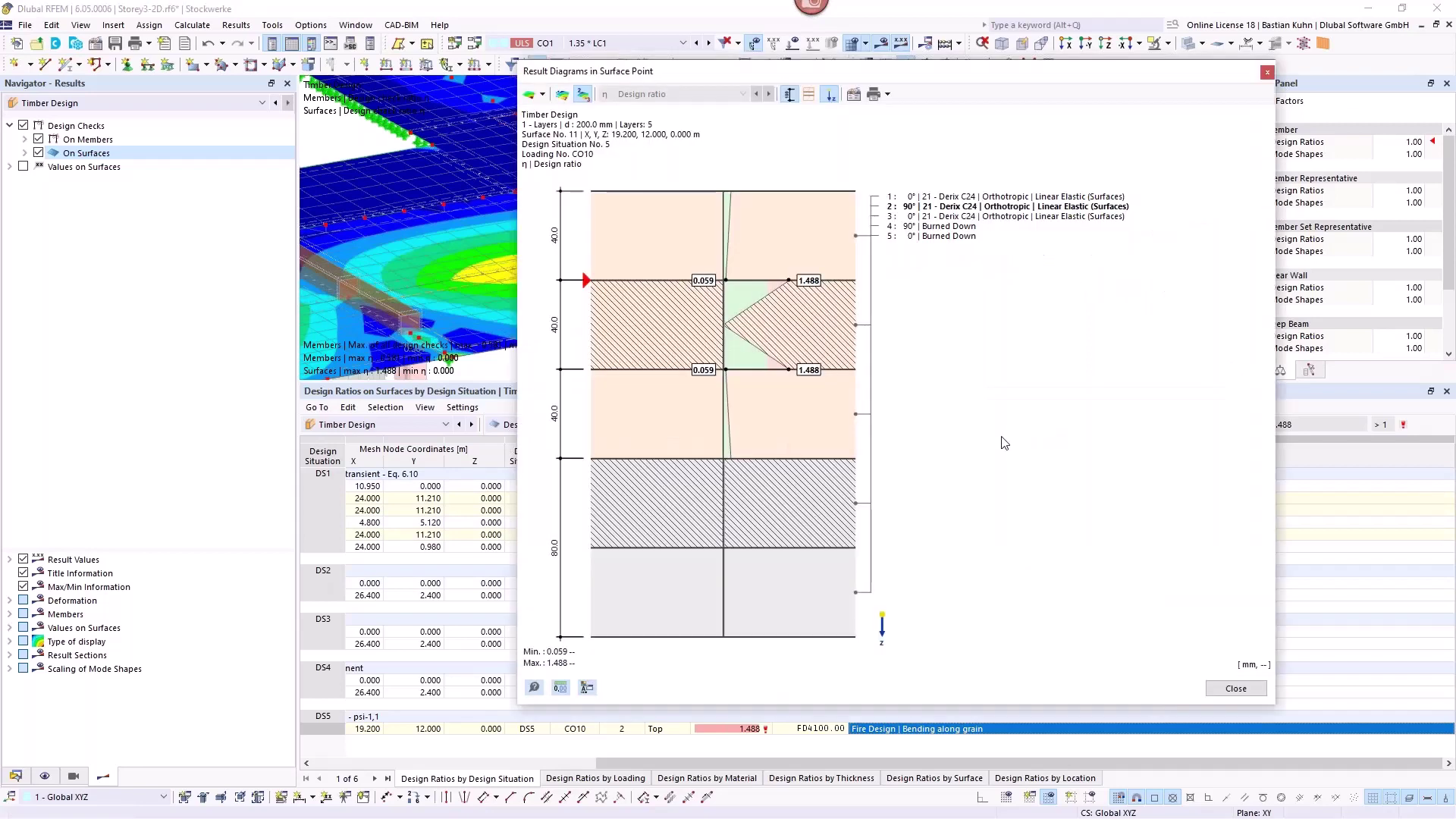
pyautogui.click(542, 94)
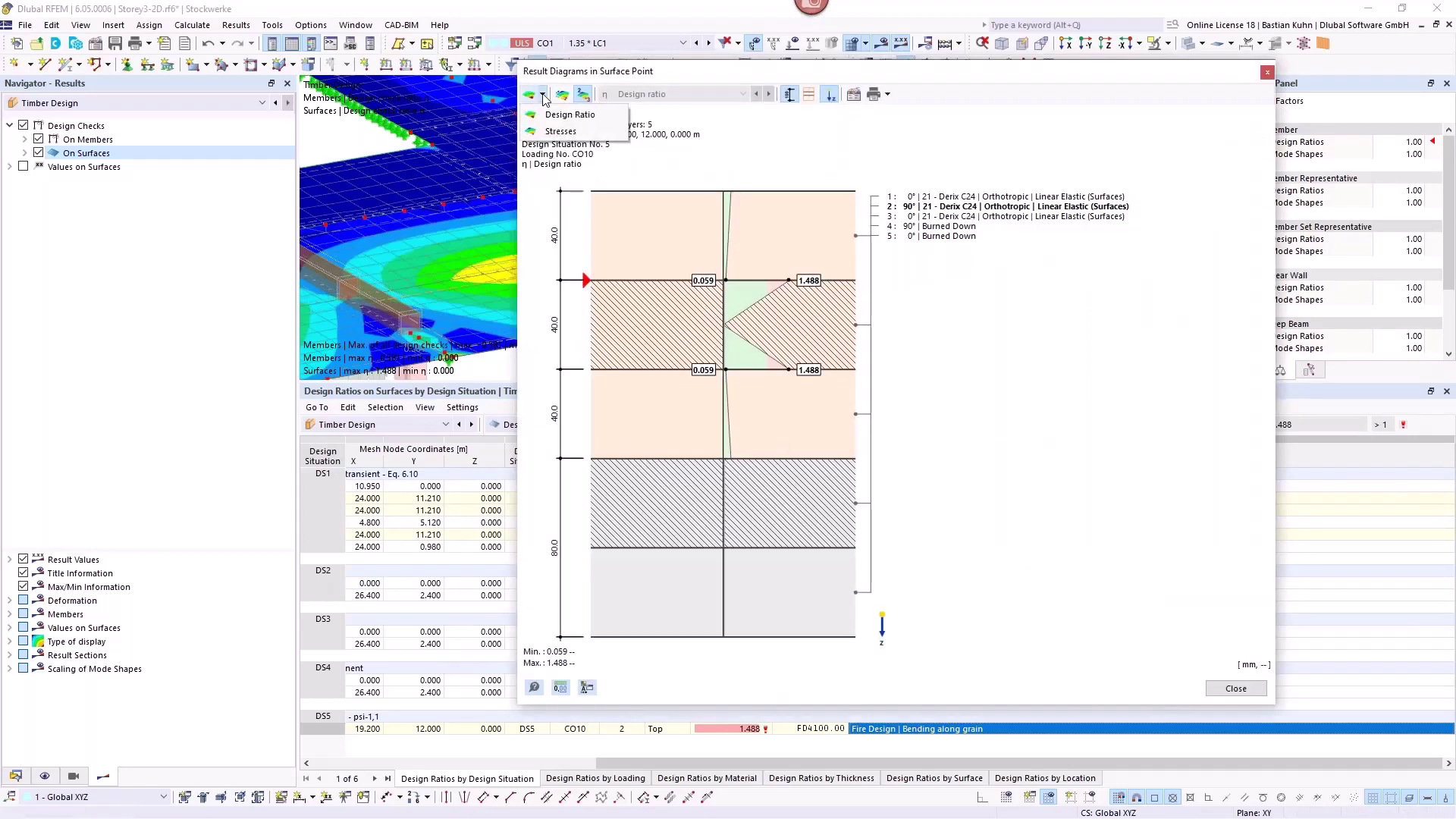
pyautogui.click(547, 147)
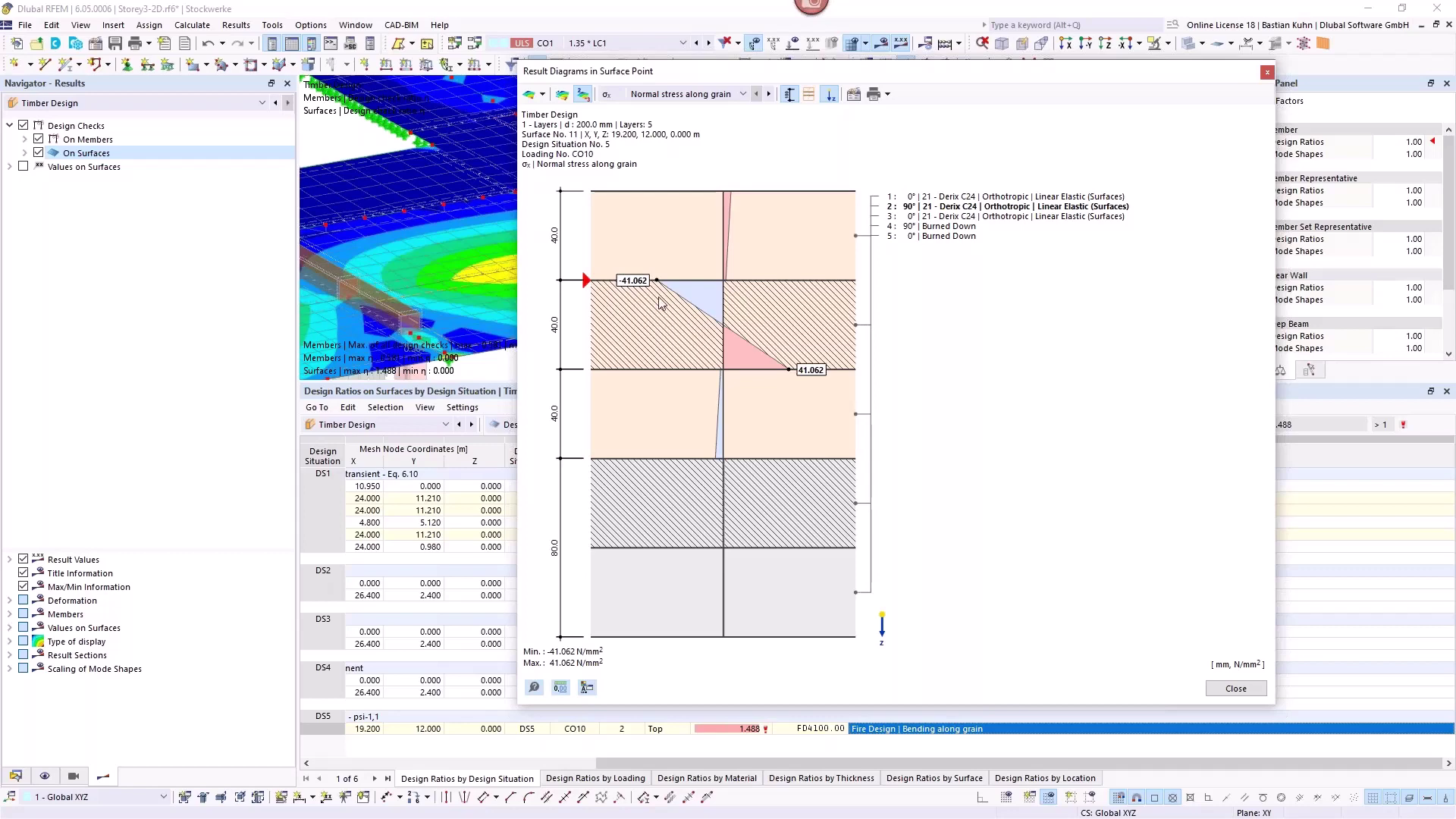
pyautogui.moveTo(923, 77); pyautogui.dragTo(849, 361)
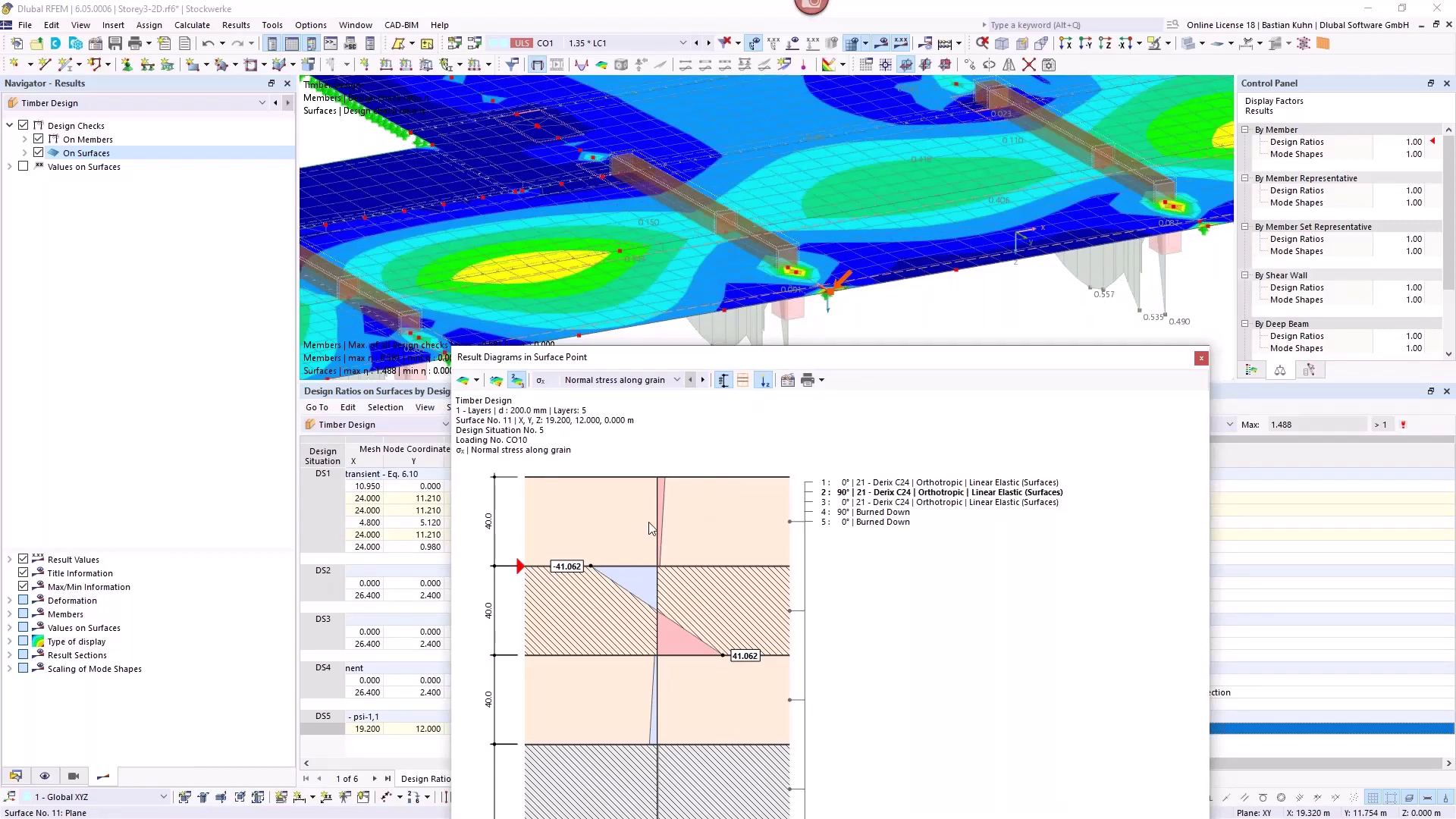
pyautogui.moveTo(814, 360); pyautogui.dragTo(894, 108)
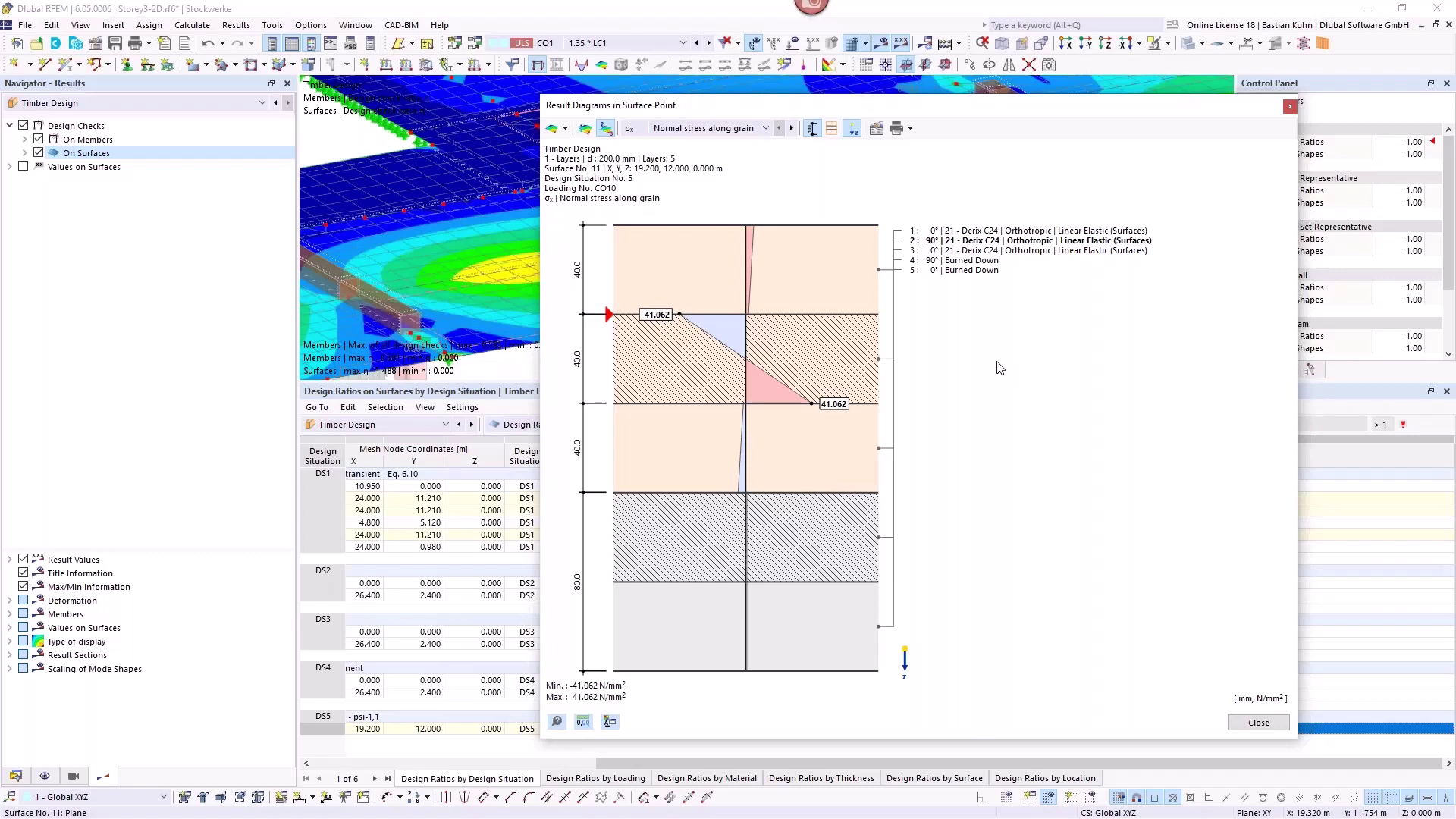
pyautogui.click(1290, 107)
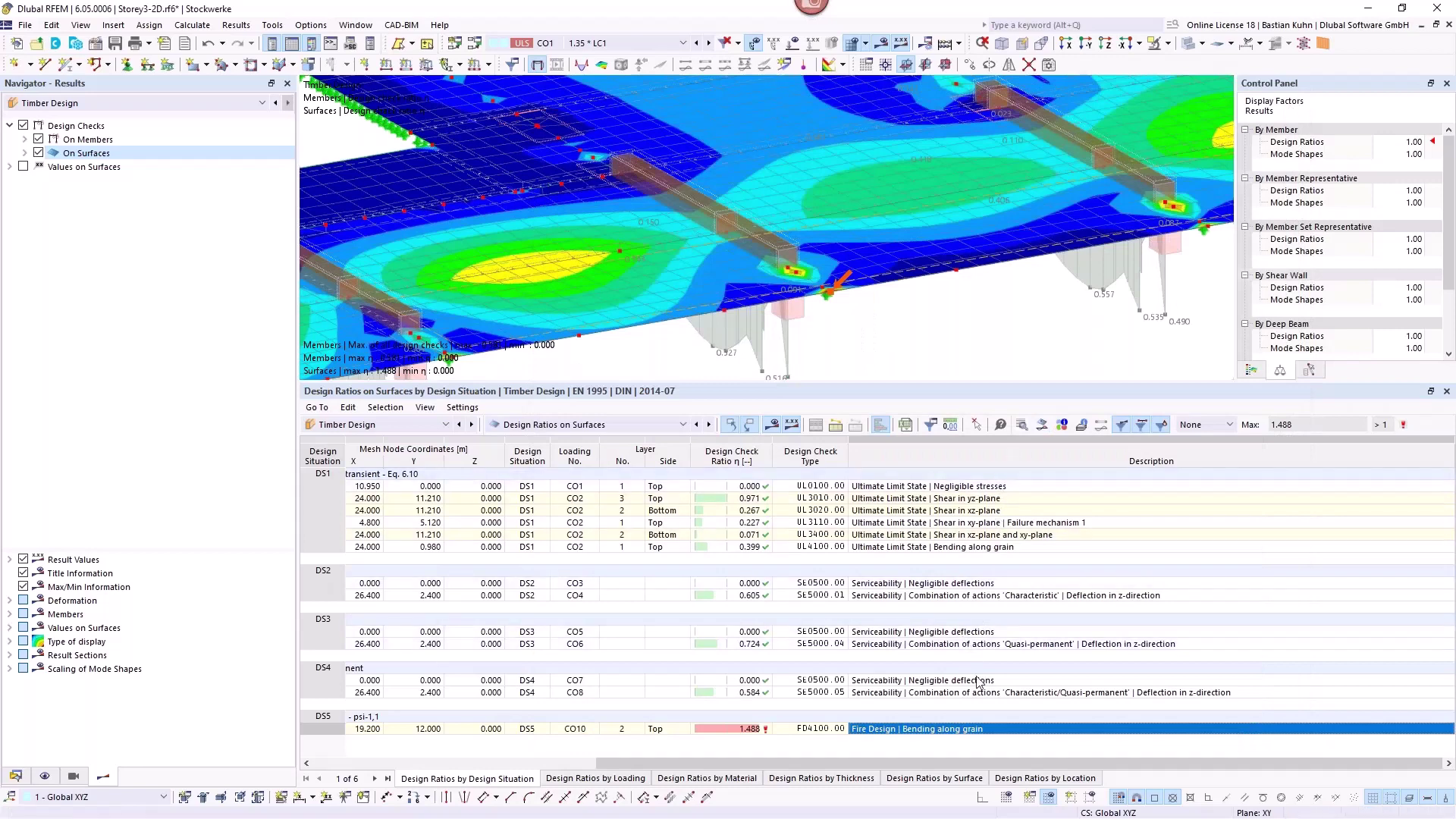
# Step: Open the FD4100 fire design check details and examine the charring depth data of layers 4 and 5
pyautogui.doubleClick(976, 733)
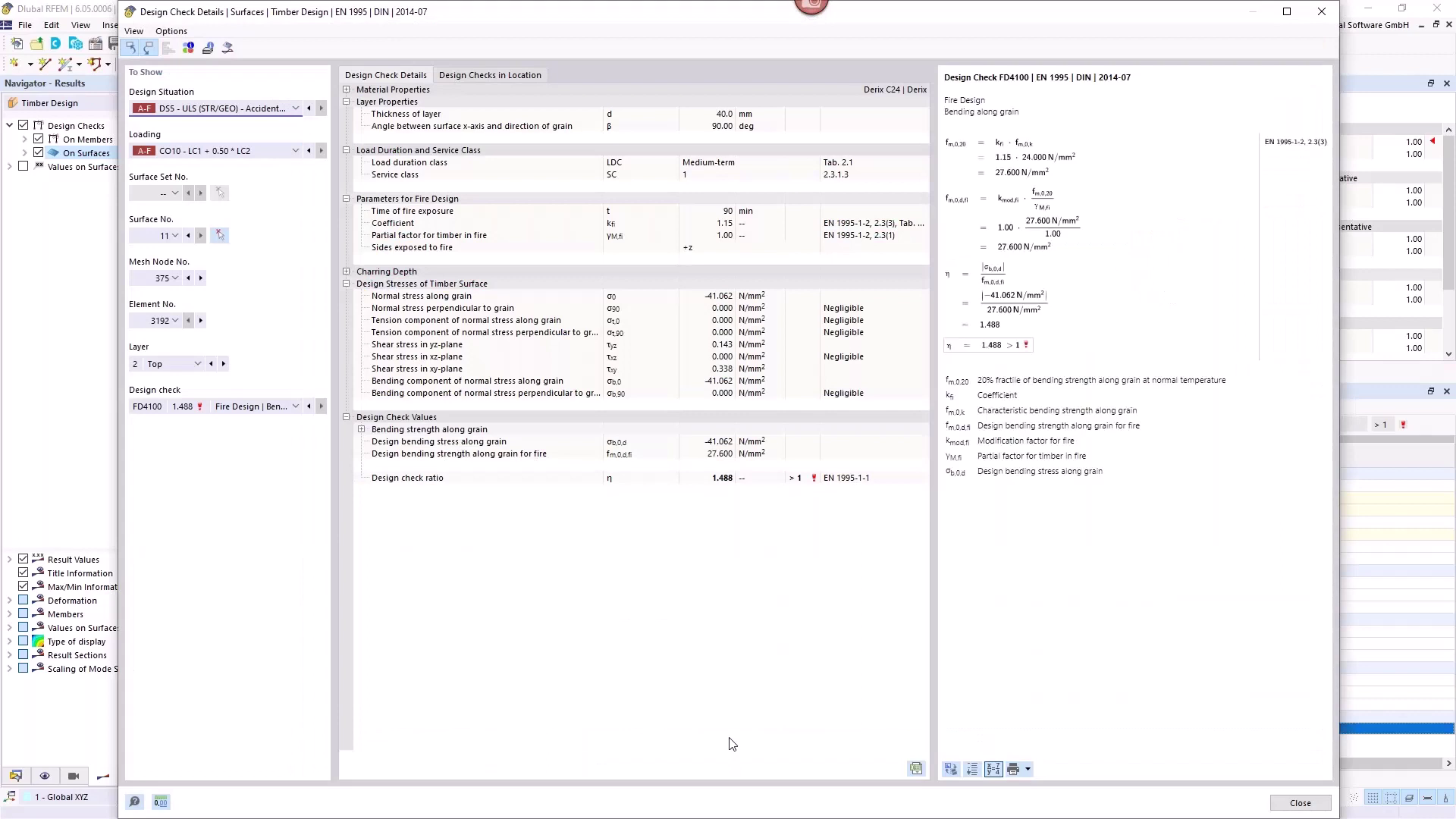
pyautogui.click(347, 274)
pyautogui.click(347, 272)
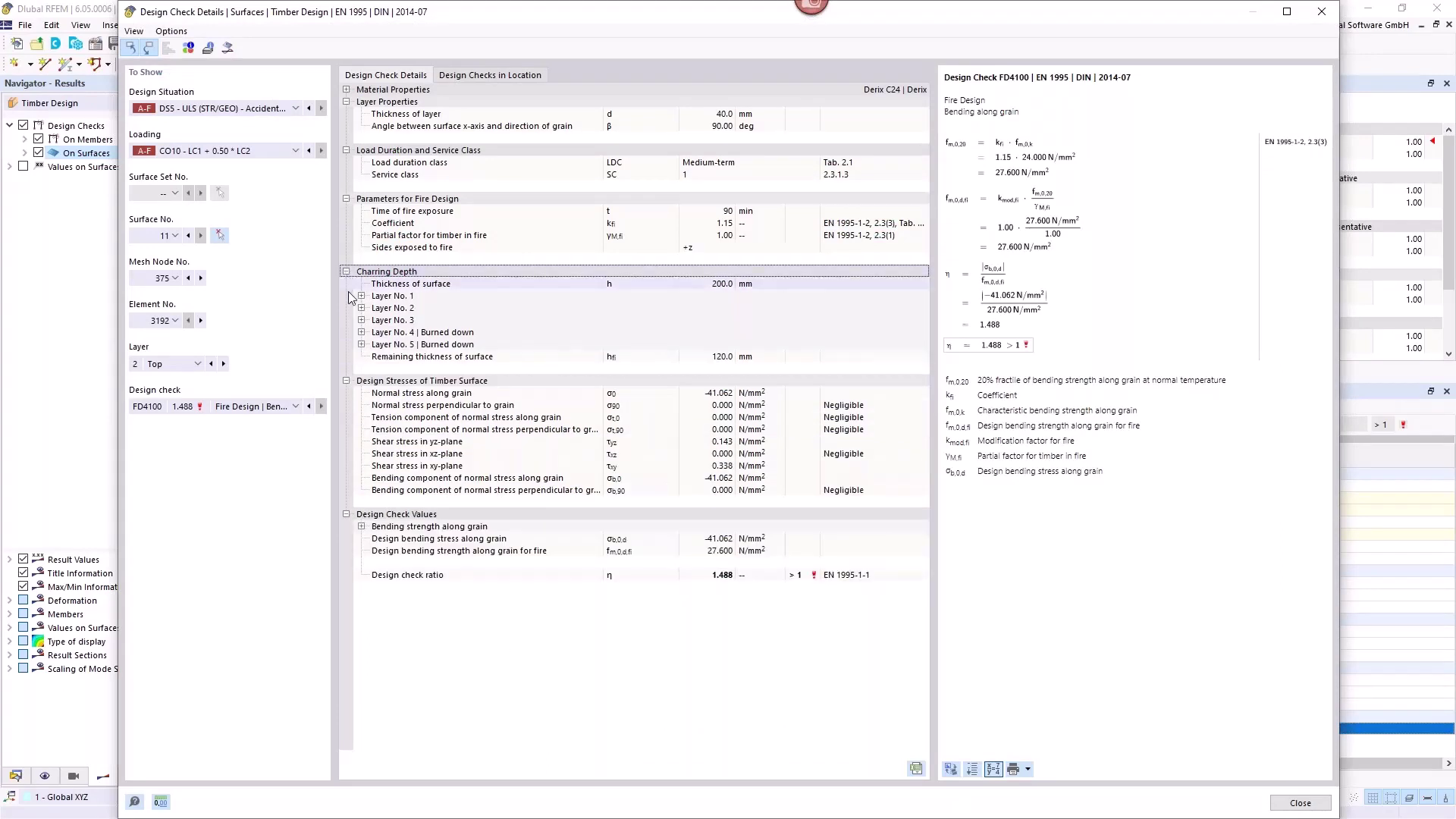
pyautogui.click(361, 345)
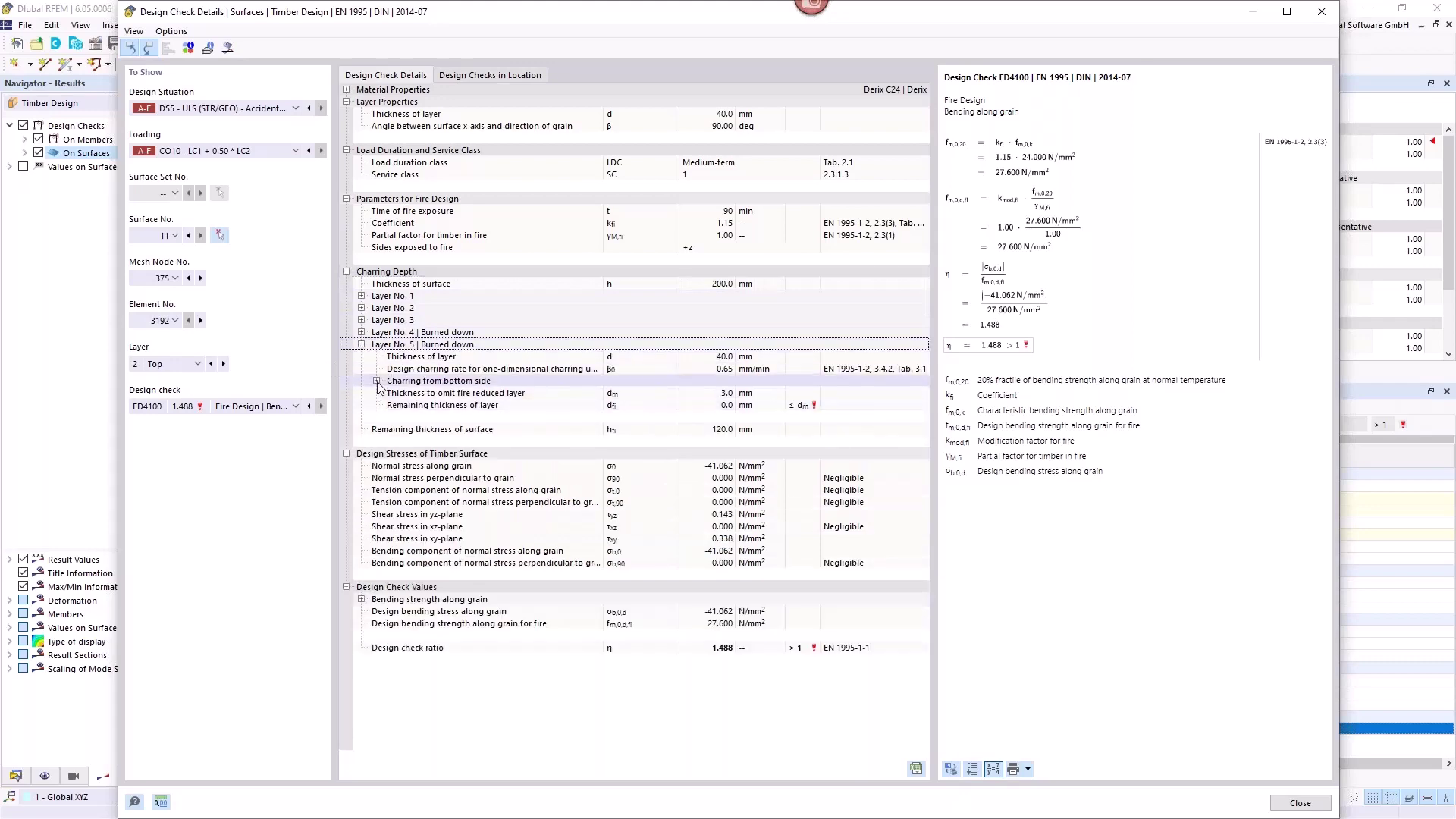
pyautogui.click(376, 380)
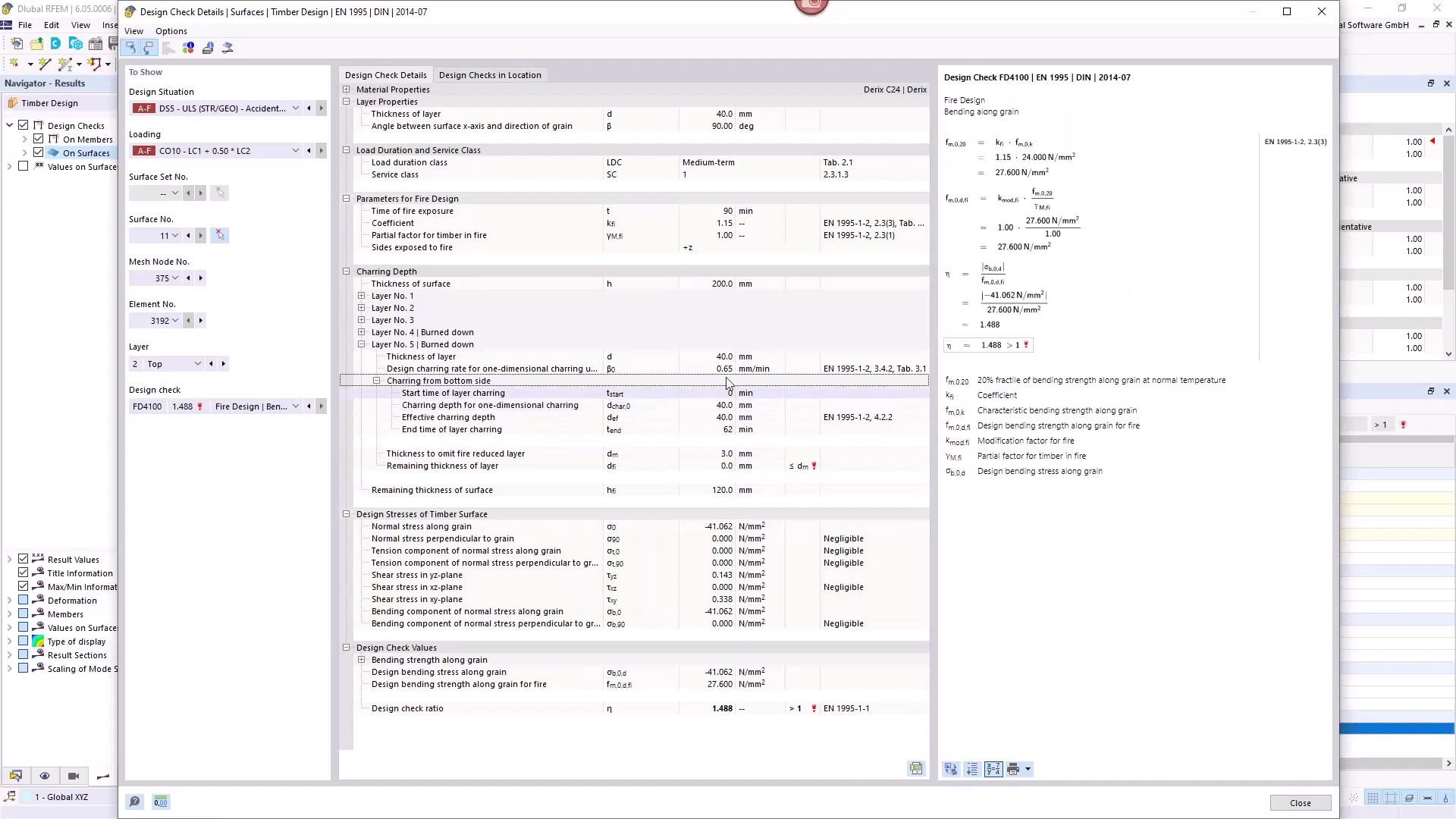
pyautogui.click(361, 332)
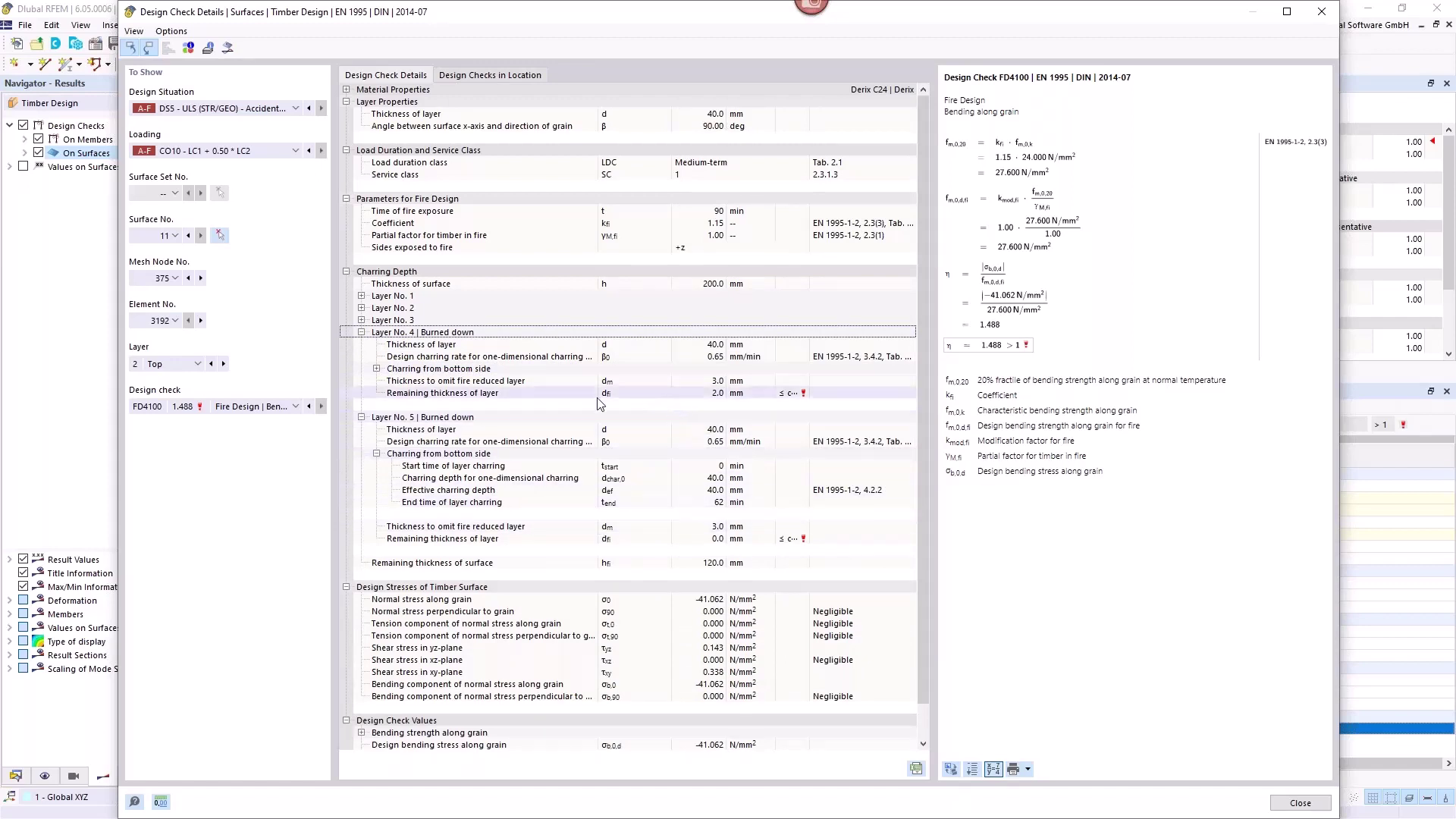
pyautogui.click(553, 398)
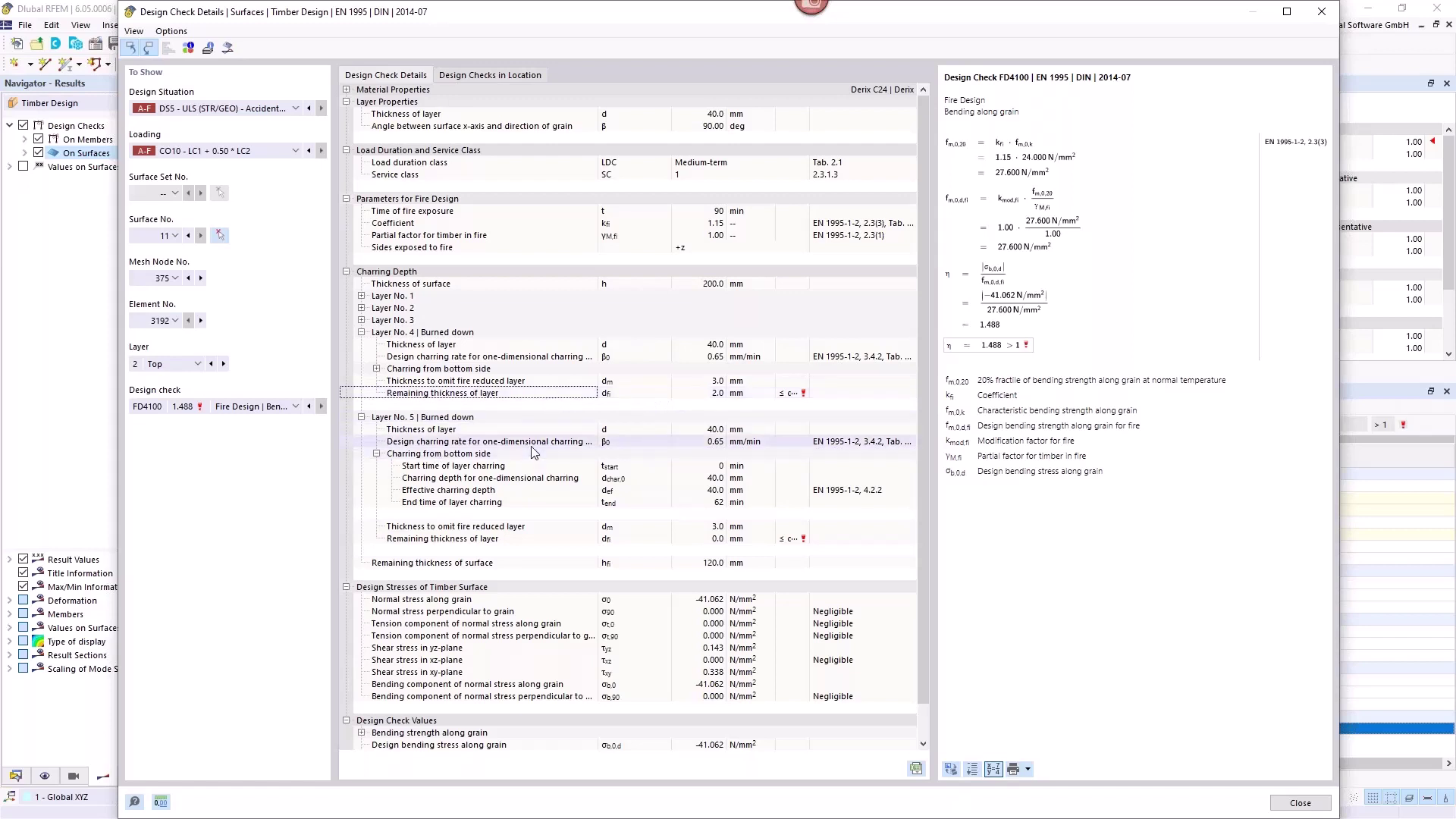
# Step: Examine the charring from the bottom side of layer 4 and close the FD4100 design check details
pyautogui.click(377, 368)
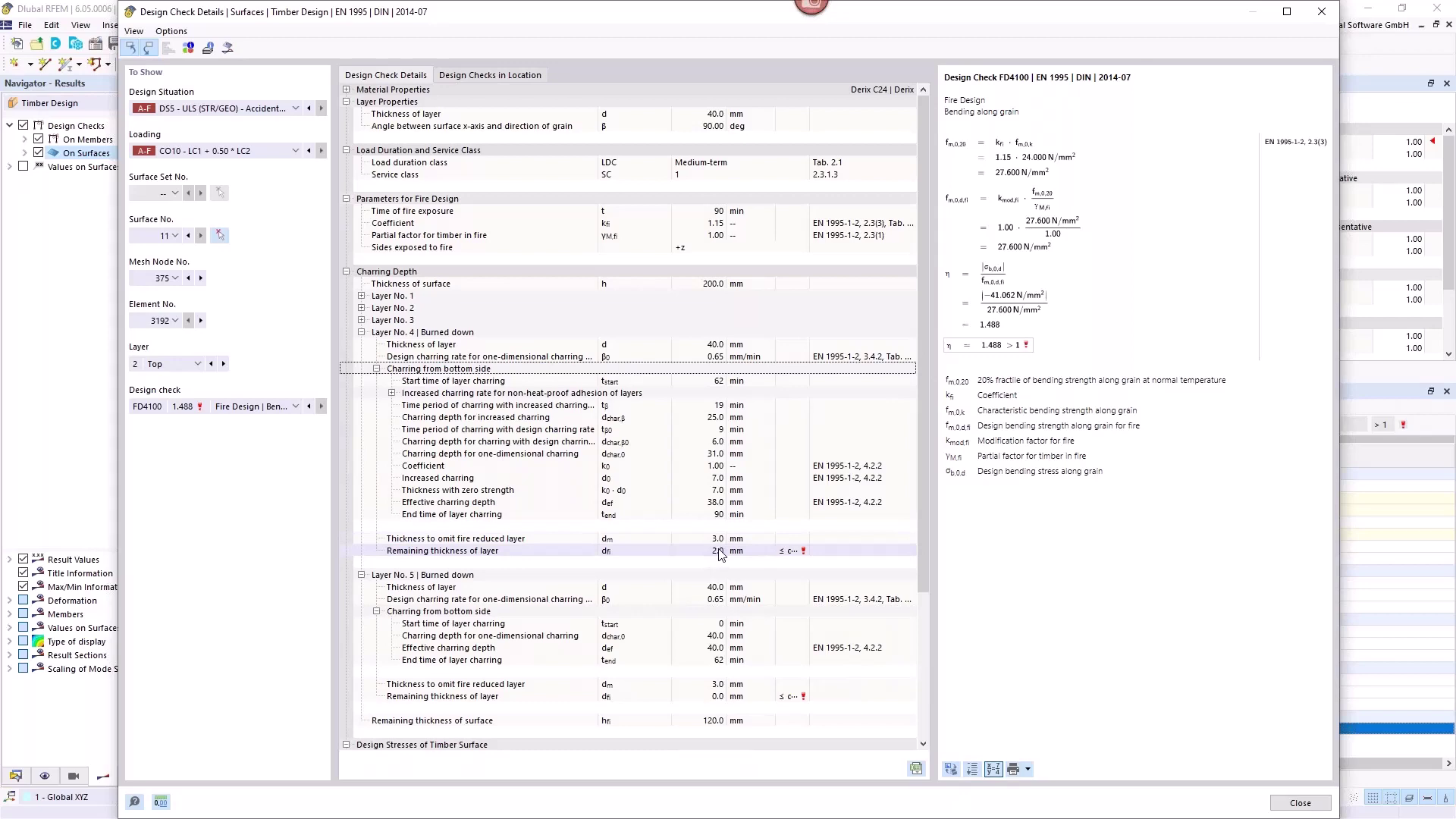
pyautogui.click(1320, 18)
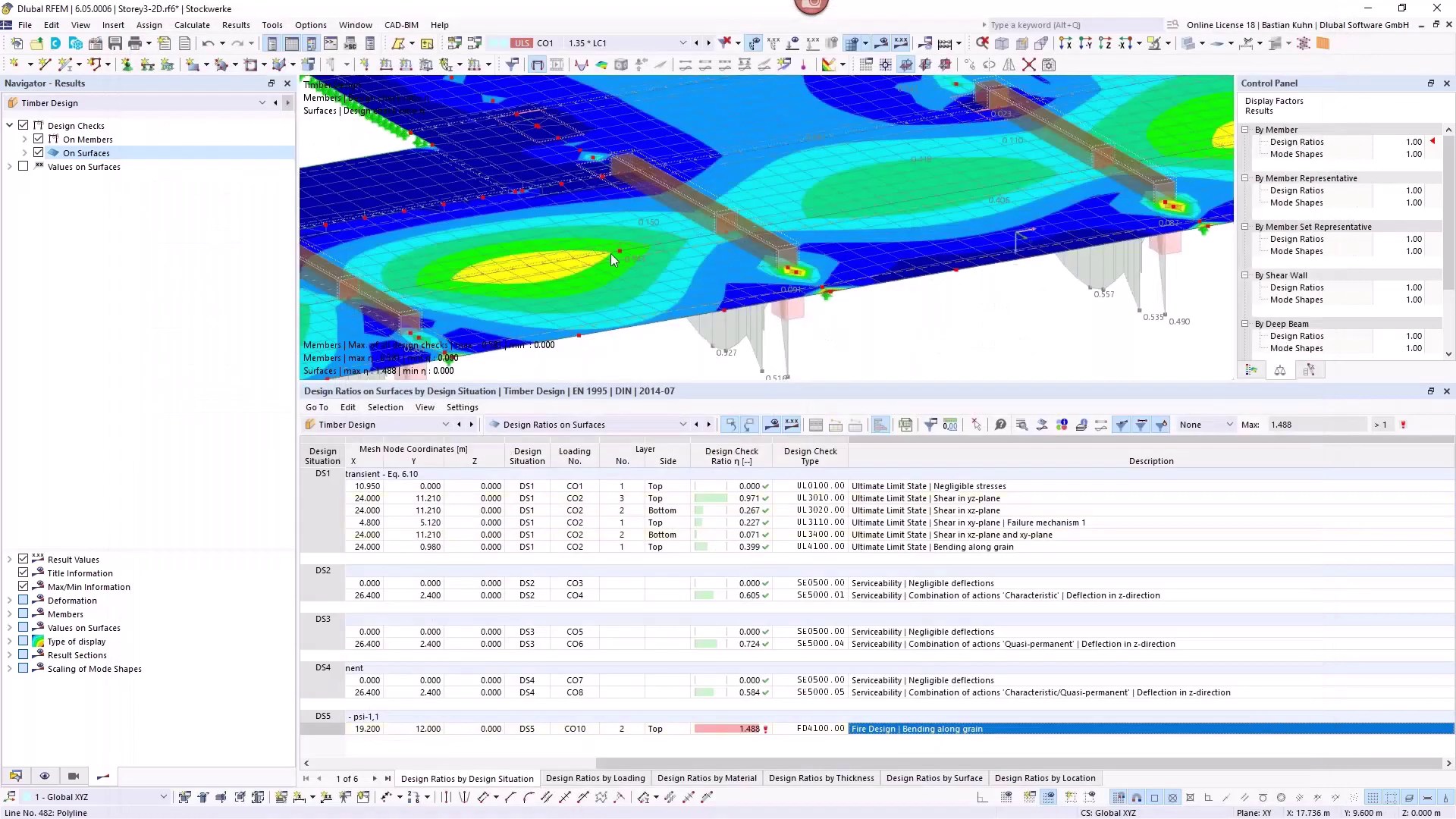
# Step: Set the Standard fire resistance configuration for surfaces to heat-proof adhesion of cross-laminated timber layers, accepting deletion of the affected results
pyautogui.click(15, 776)
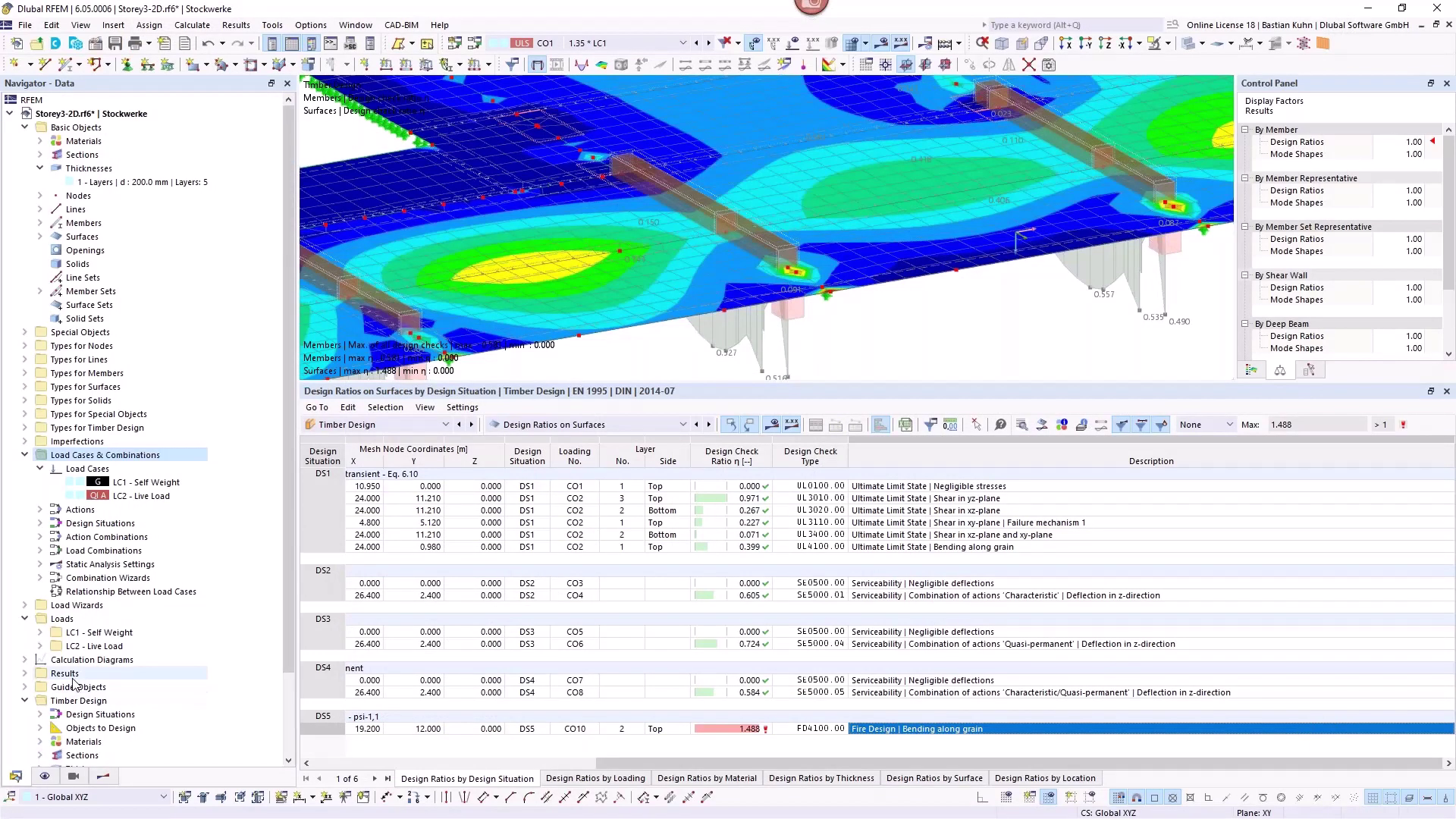
pyautogui.scroll(-3, 74, 682)
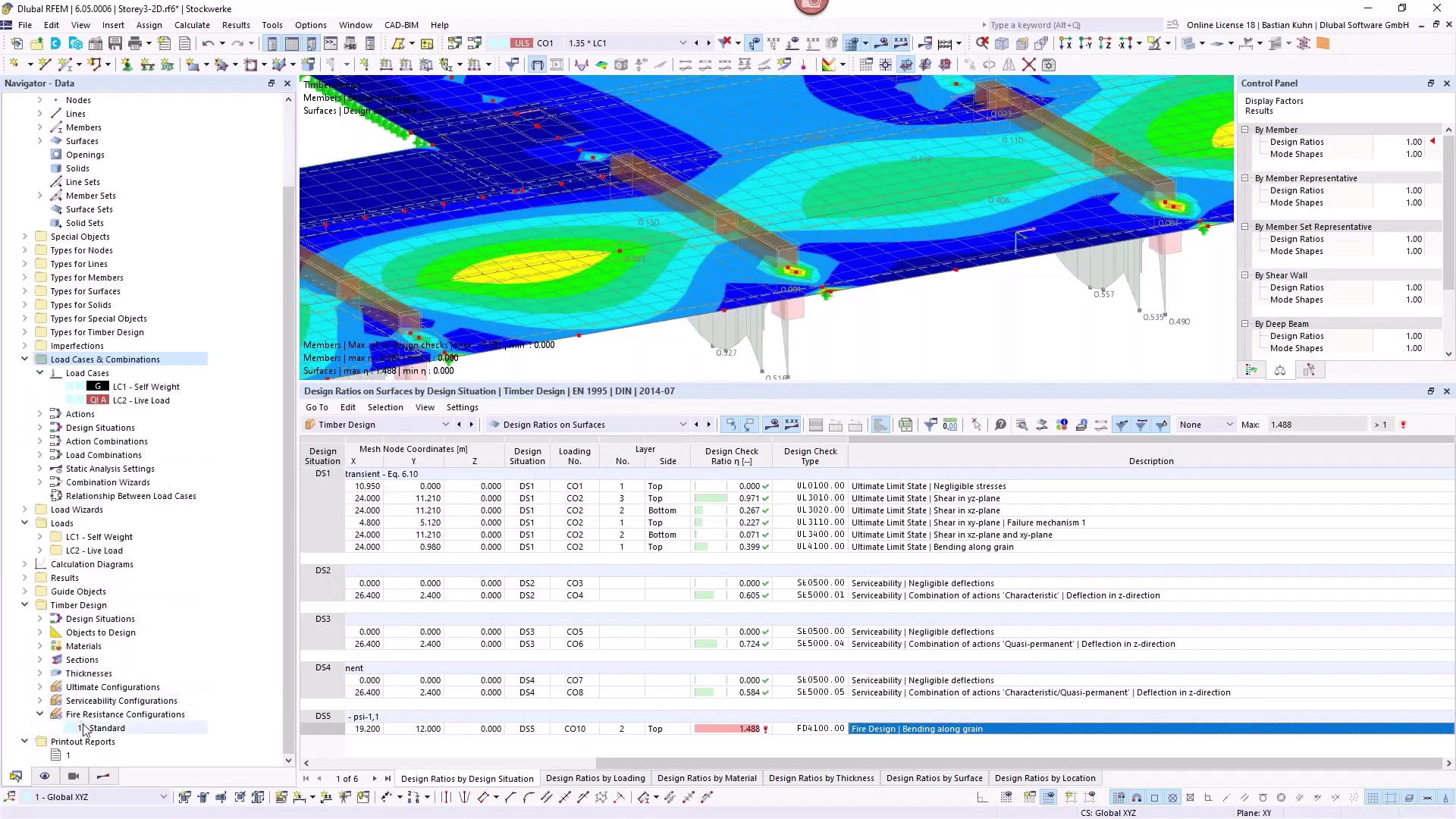
pyautogui.doubleClick(101, 728)
pyautogui.click(468, 119)
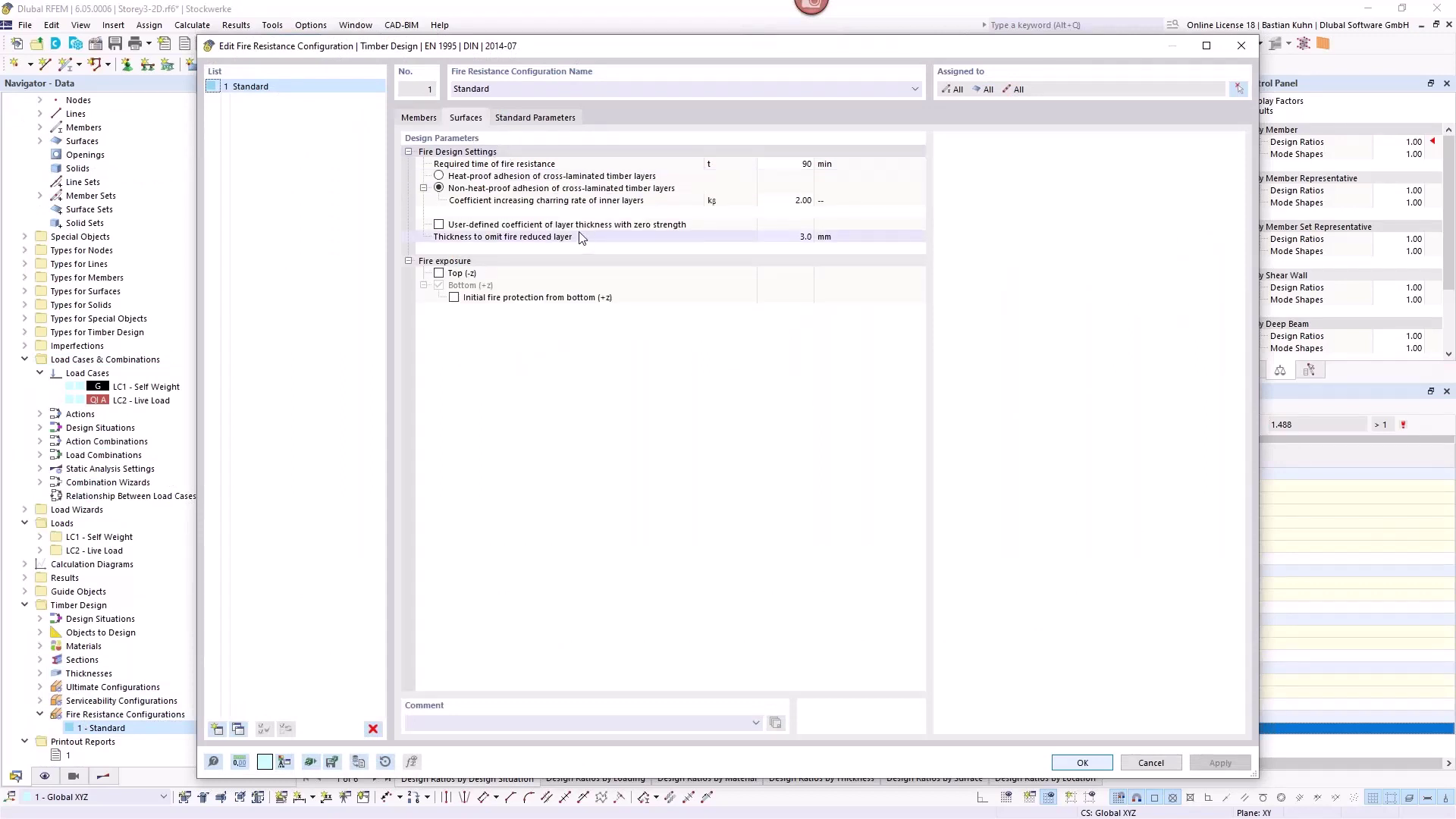
pyautogui.click(439, 176)
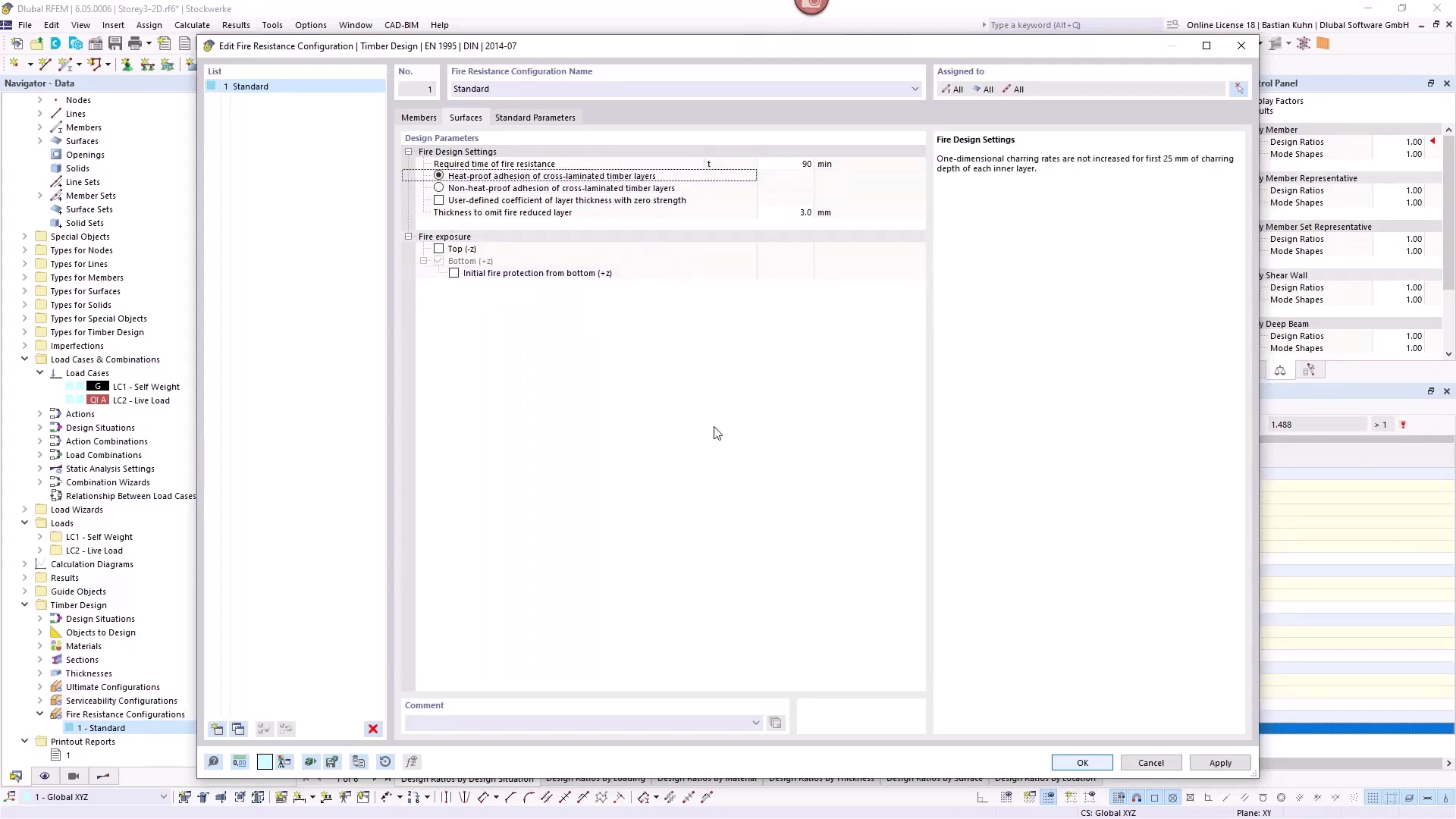
pyautogui.click(1083, 765)
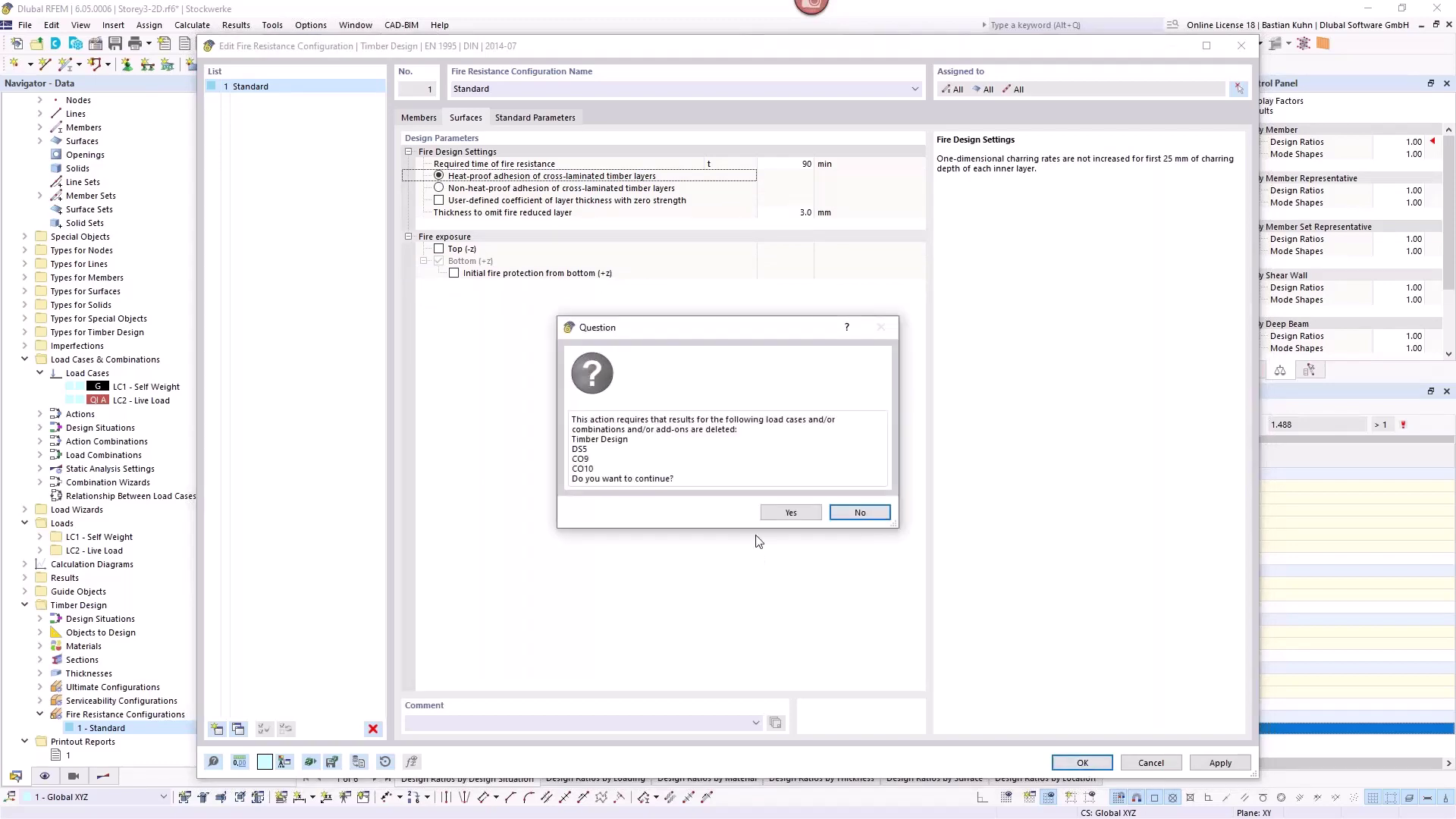
pyautogui.click(781, 514)
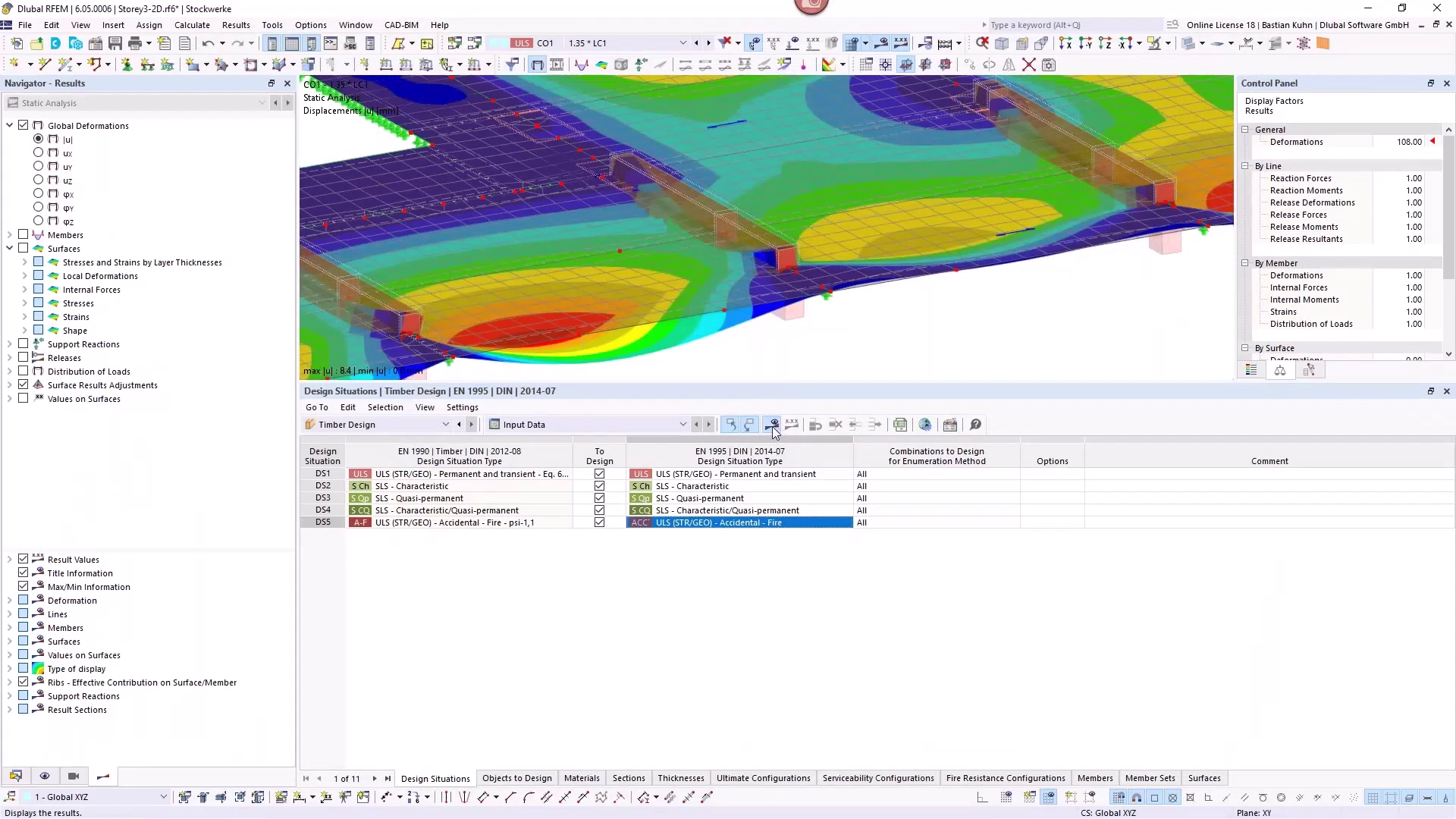
# Step: Recalculate the timber design and display the design ratios on surfaces by design situation
pyautogui.press('F5')
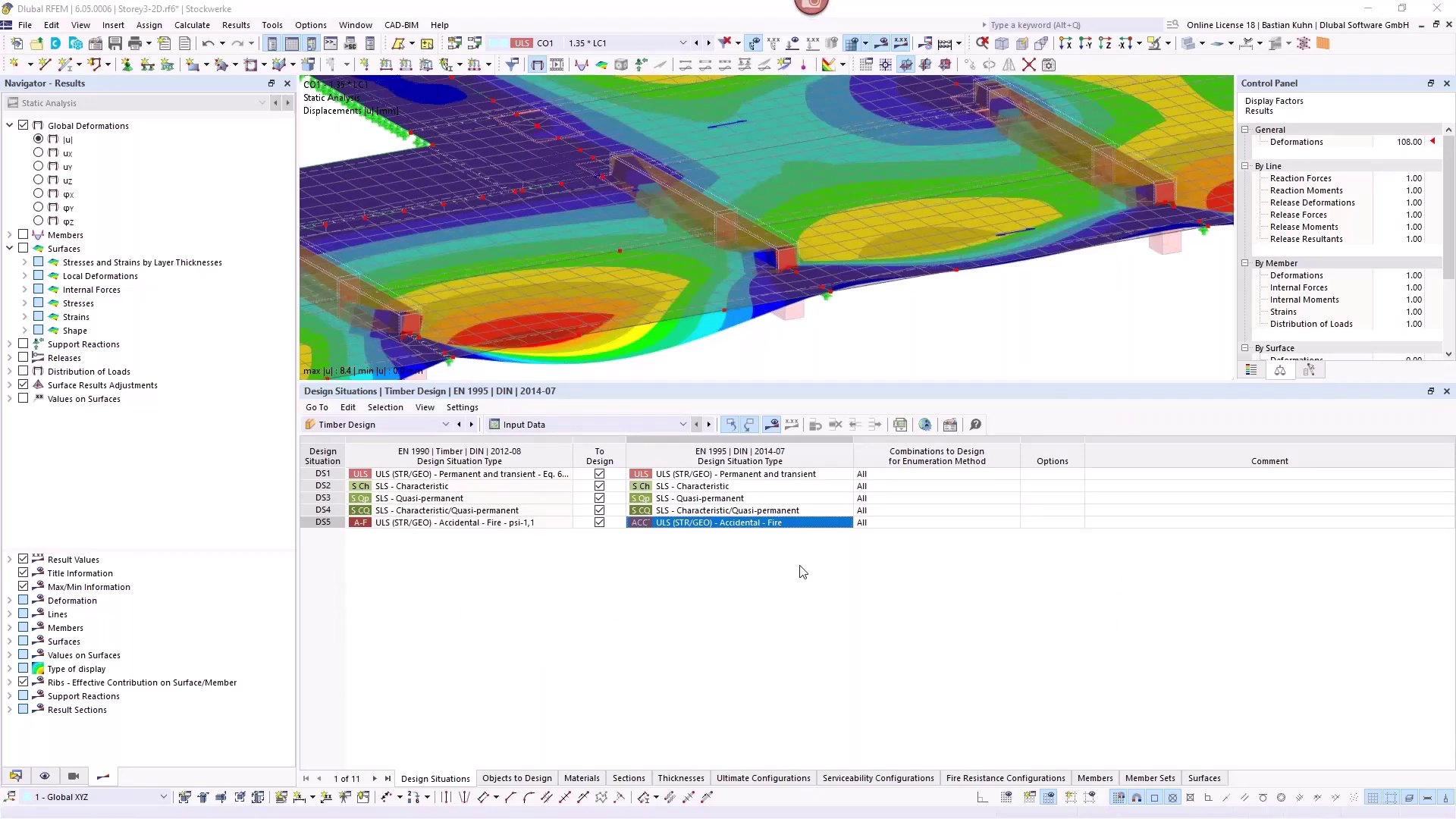
pyautogui.click(684, 425)
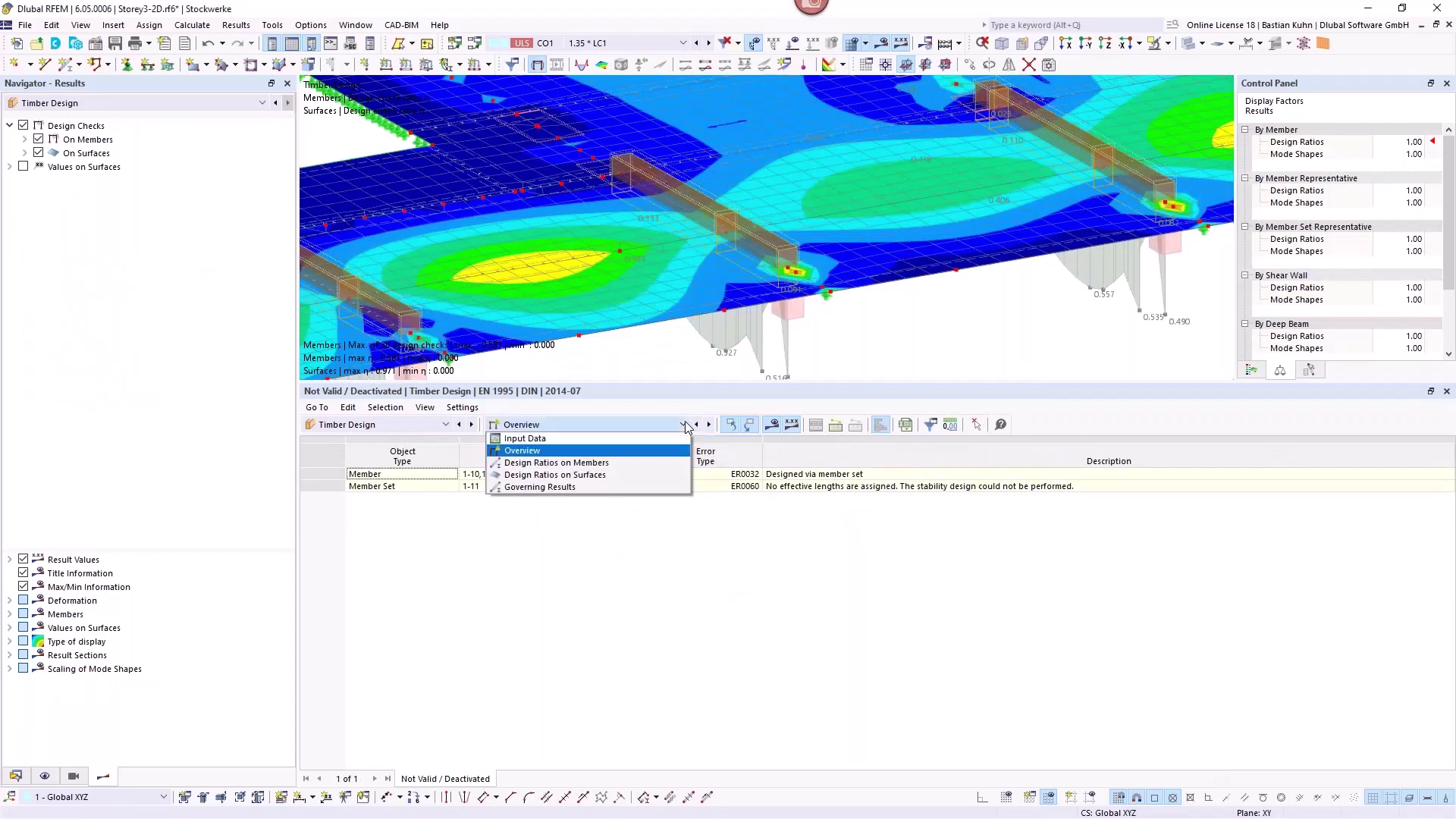
pyautogui.click(650, 476)
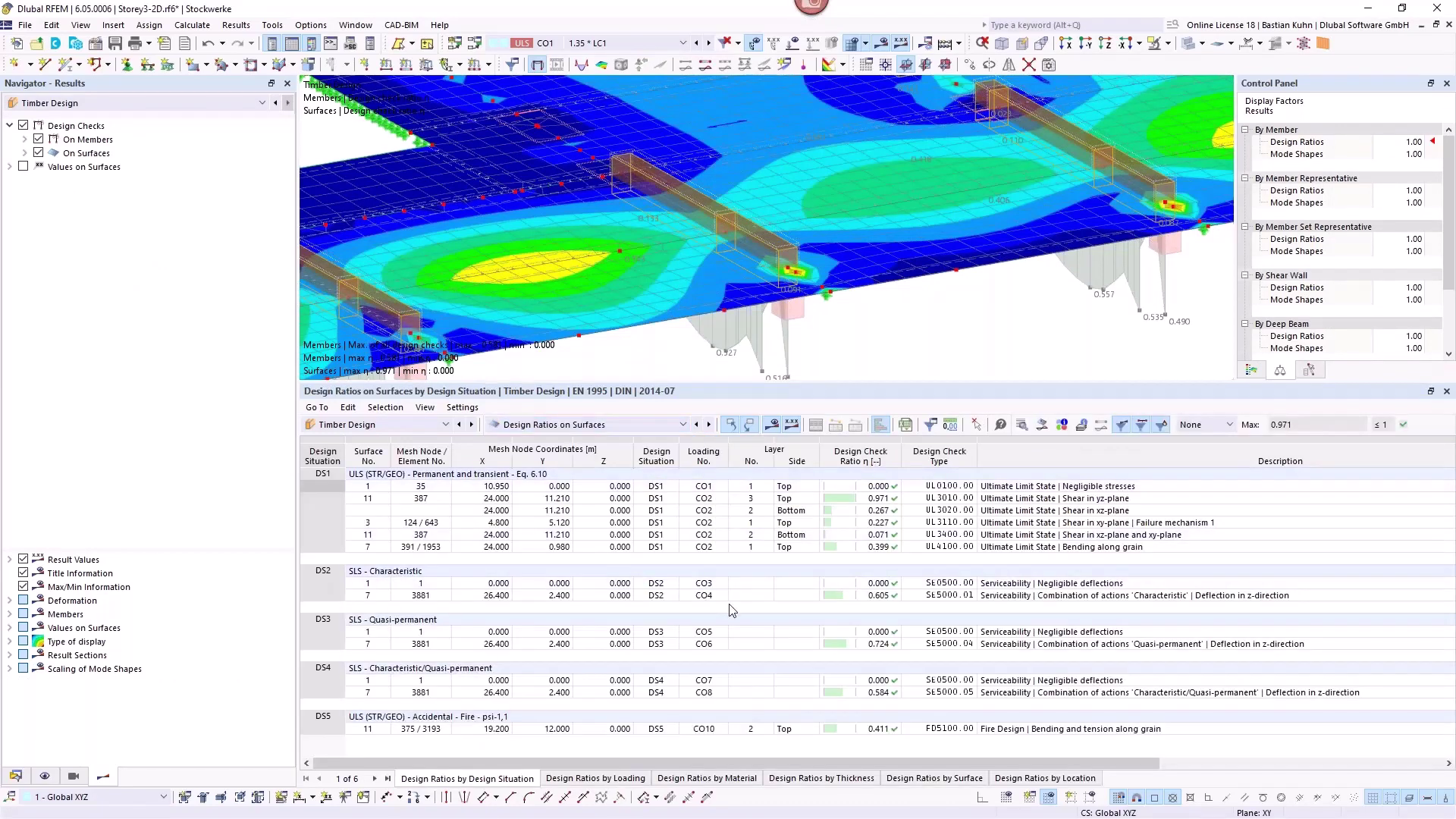
# Step: Examine the design ratio and normal stress along grain through the layers at the surface point of the DS5 fire design check
pyautogui.click(1033, 731)
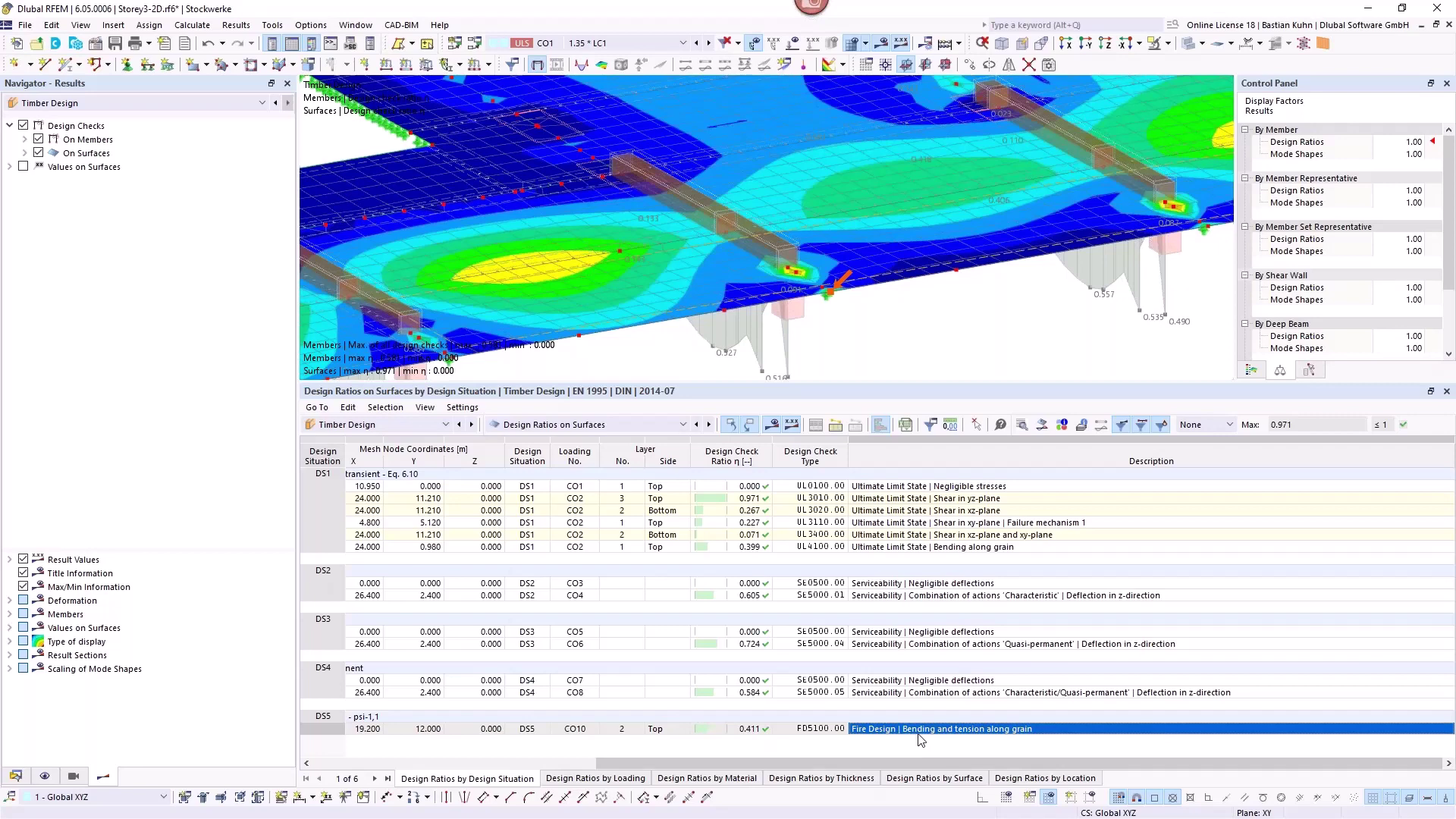
pyautogui.moveTo(838, 766); pyautogui.dragTo(570, 769)
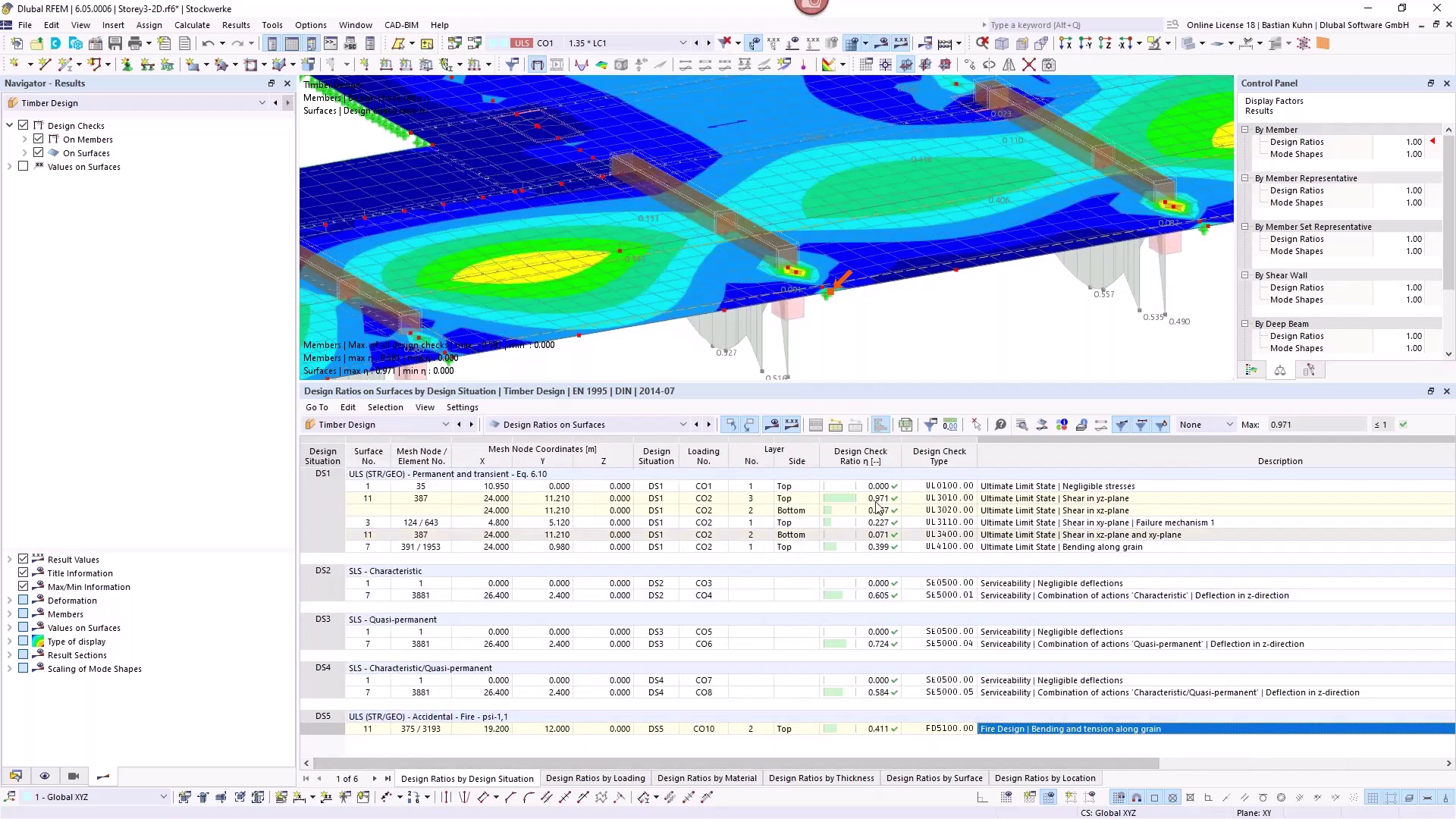
pyautogui.click(1042, 427)
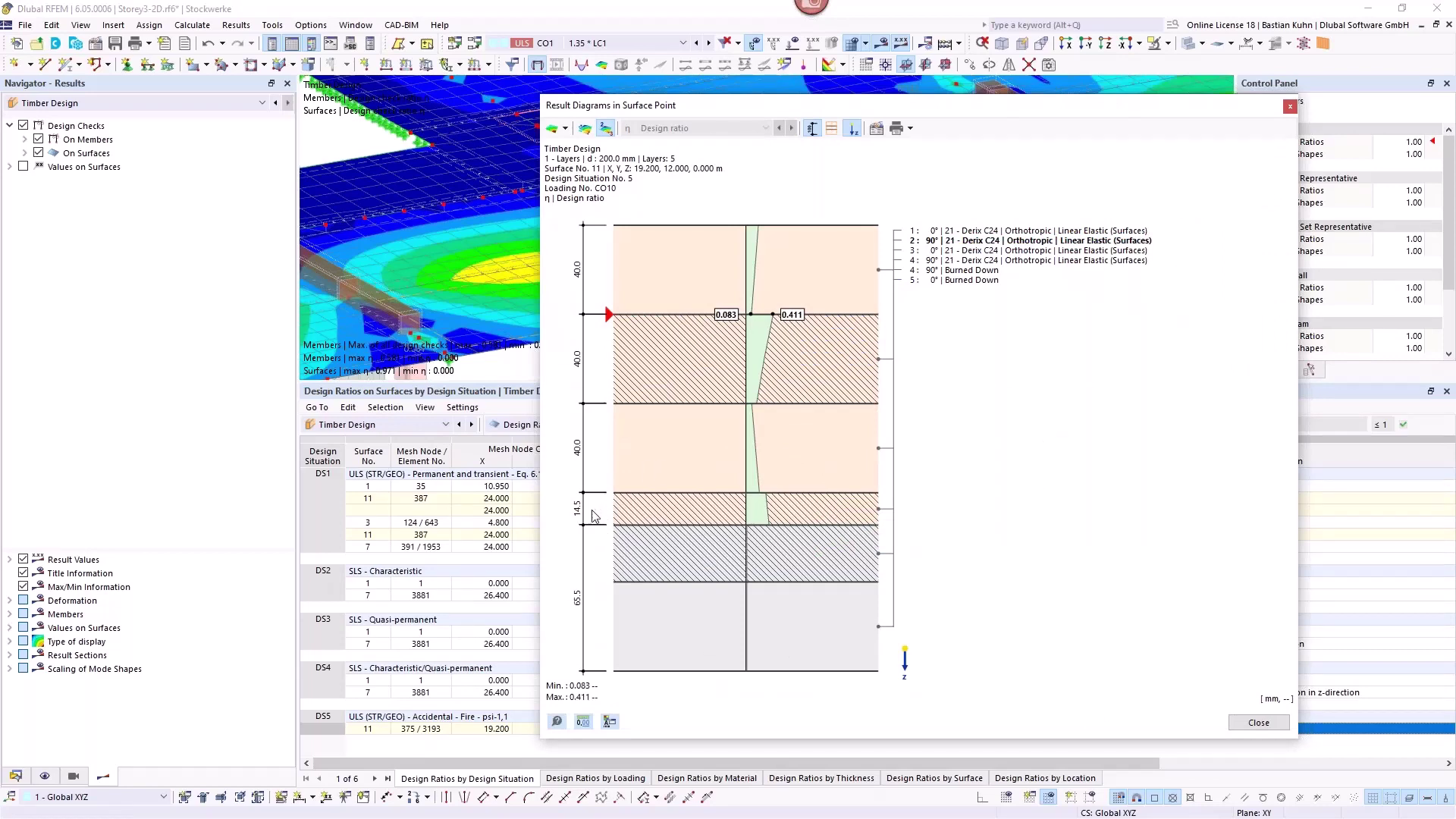
pyautogui.click(565, 128)
pyautogui.click(572, 149)
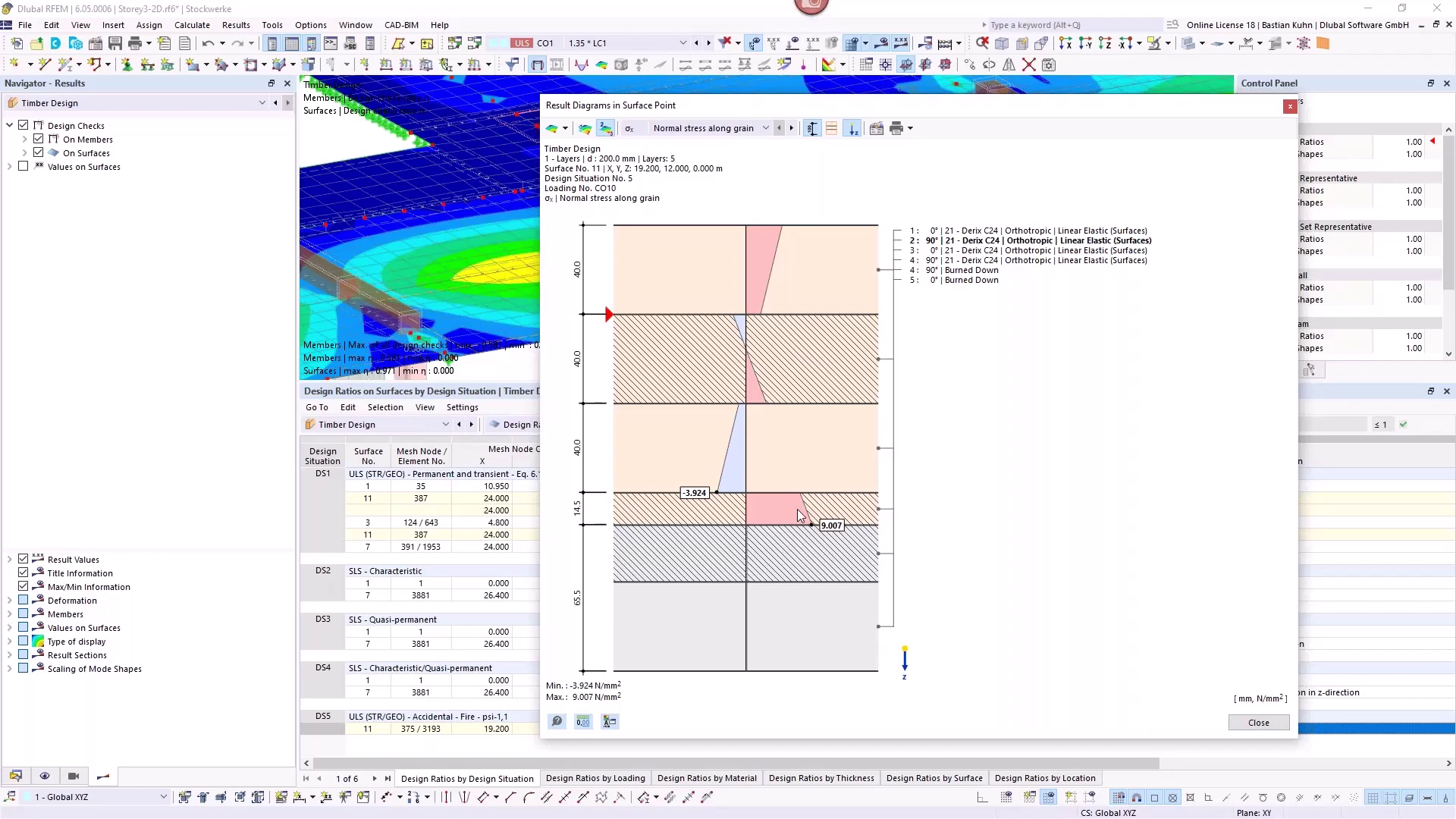
pyautogui.click(1290, 109)
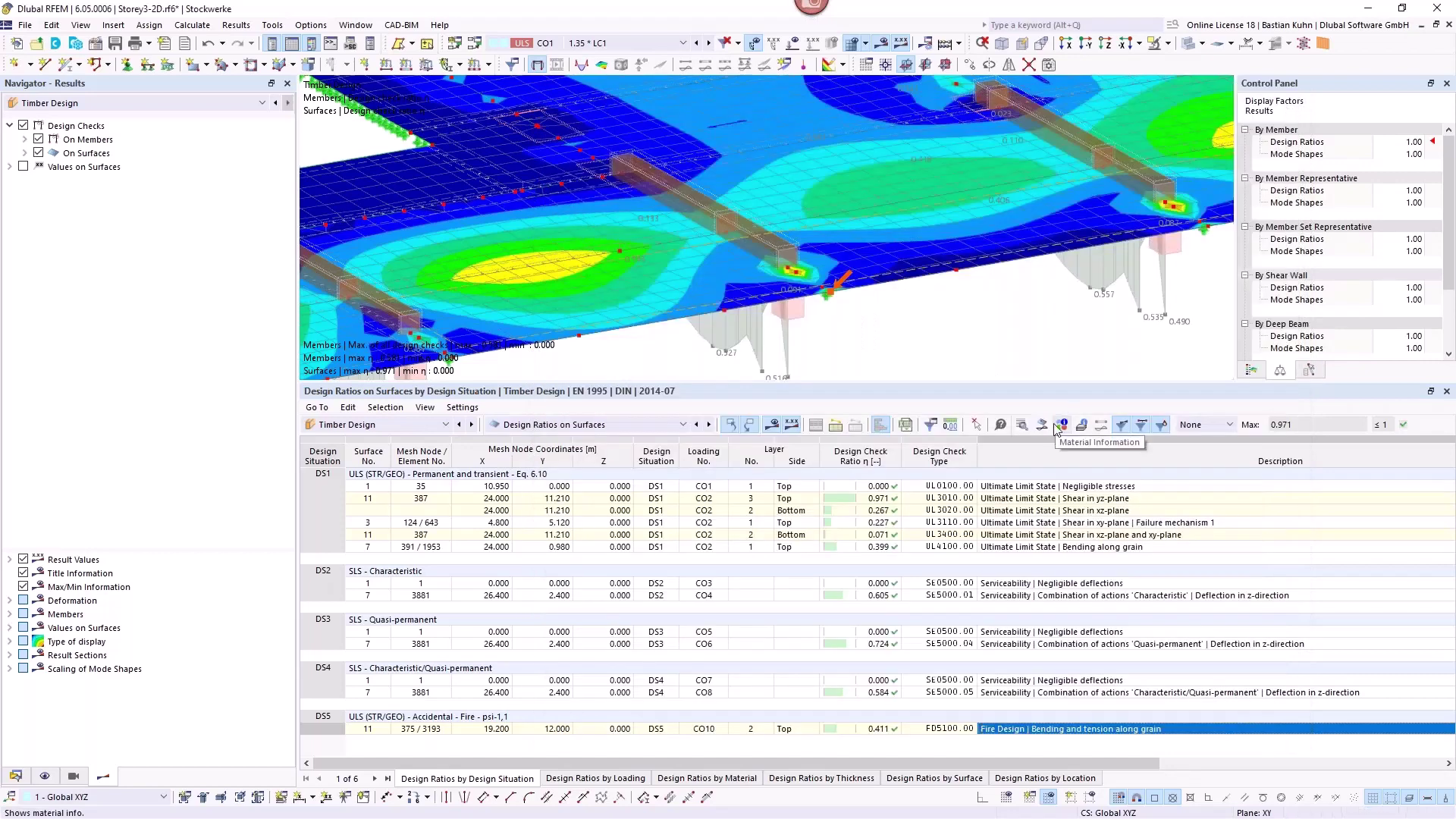
# Step: Open the FD5100 fire design check details and examine the charring depth data of layers 4 and 5
pyautogui.doubleClick(1101, 729)
pyautogui.click(347, 271)
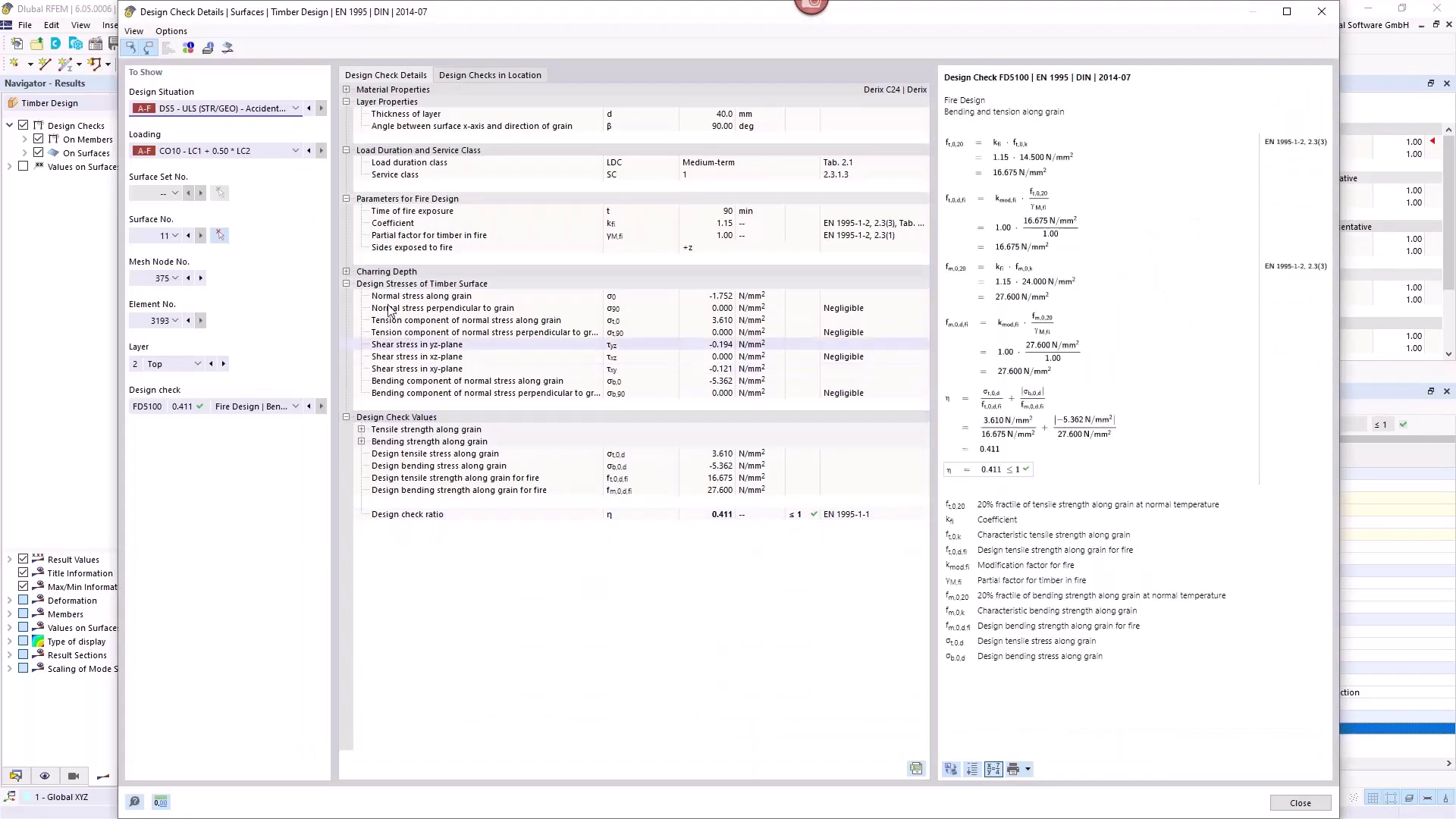
pyautogui.click(347, 272)
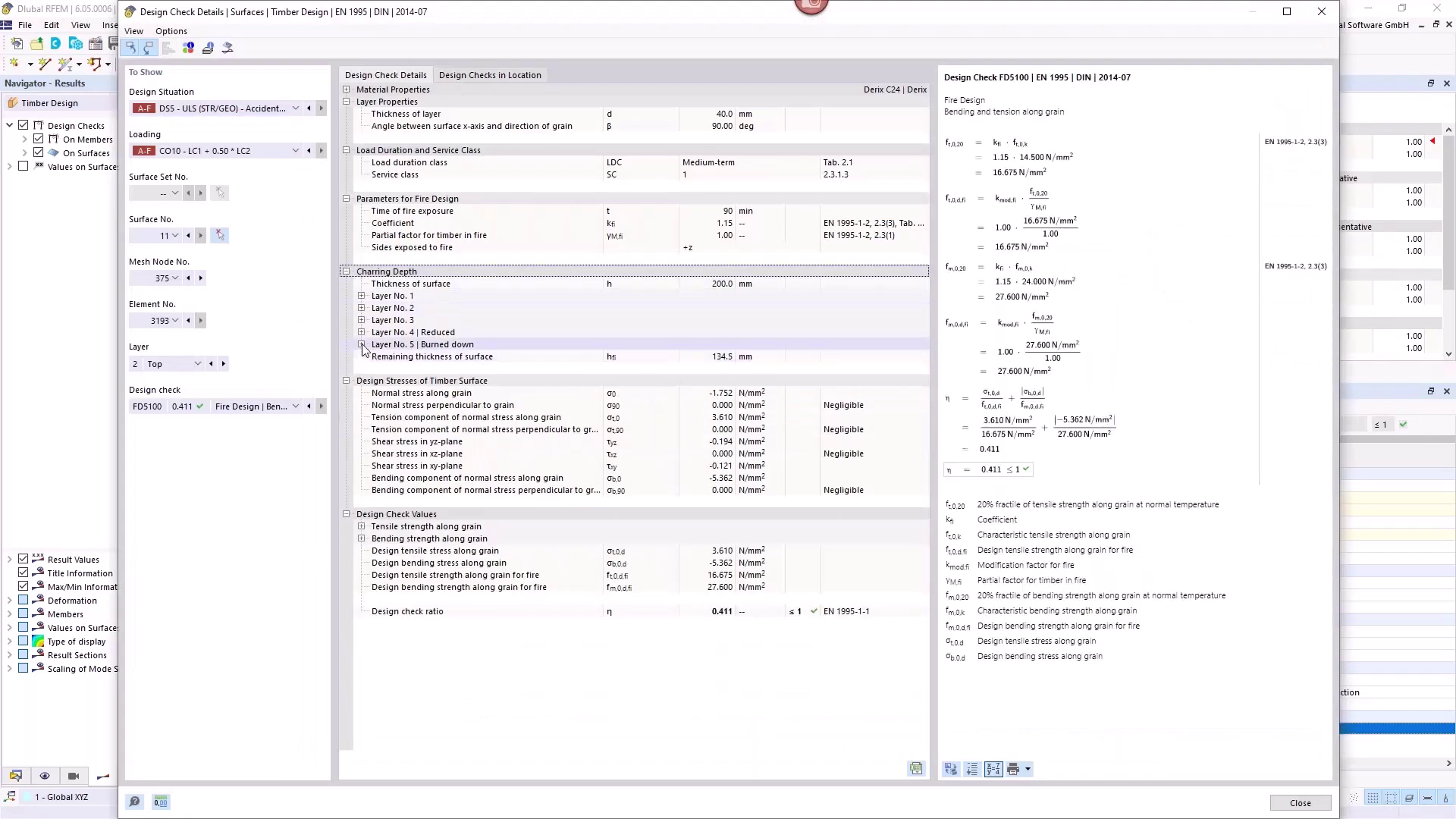
pyautogui.click(361, 344)
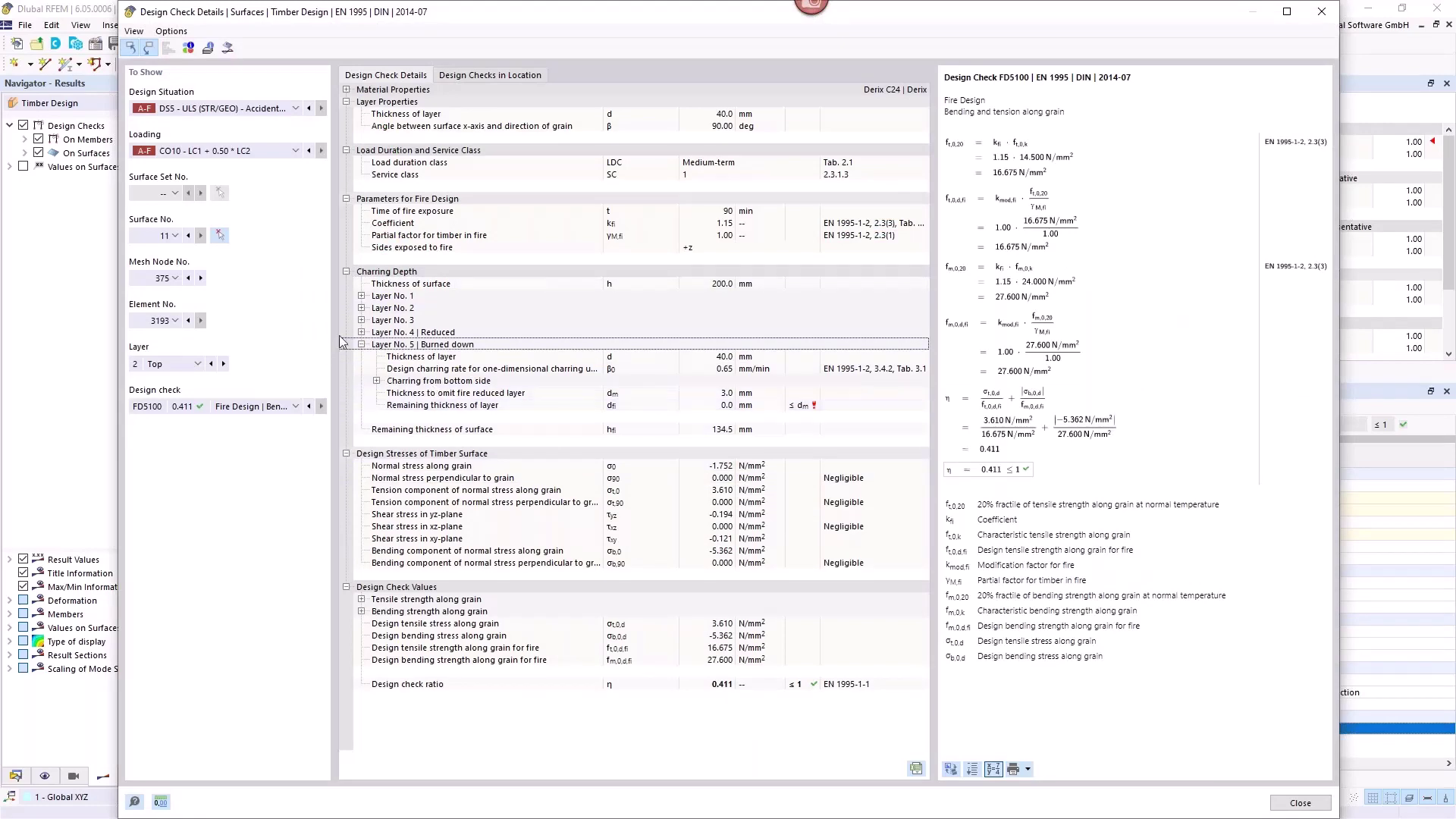
pyautogui.click(362, 333)
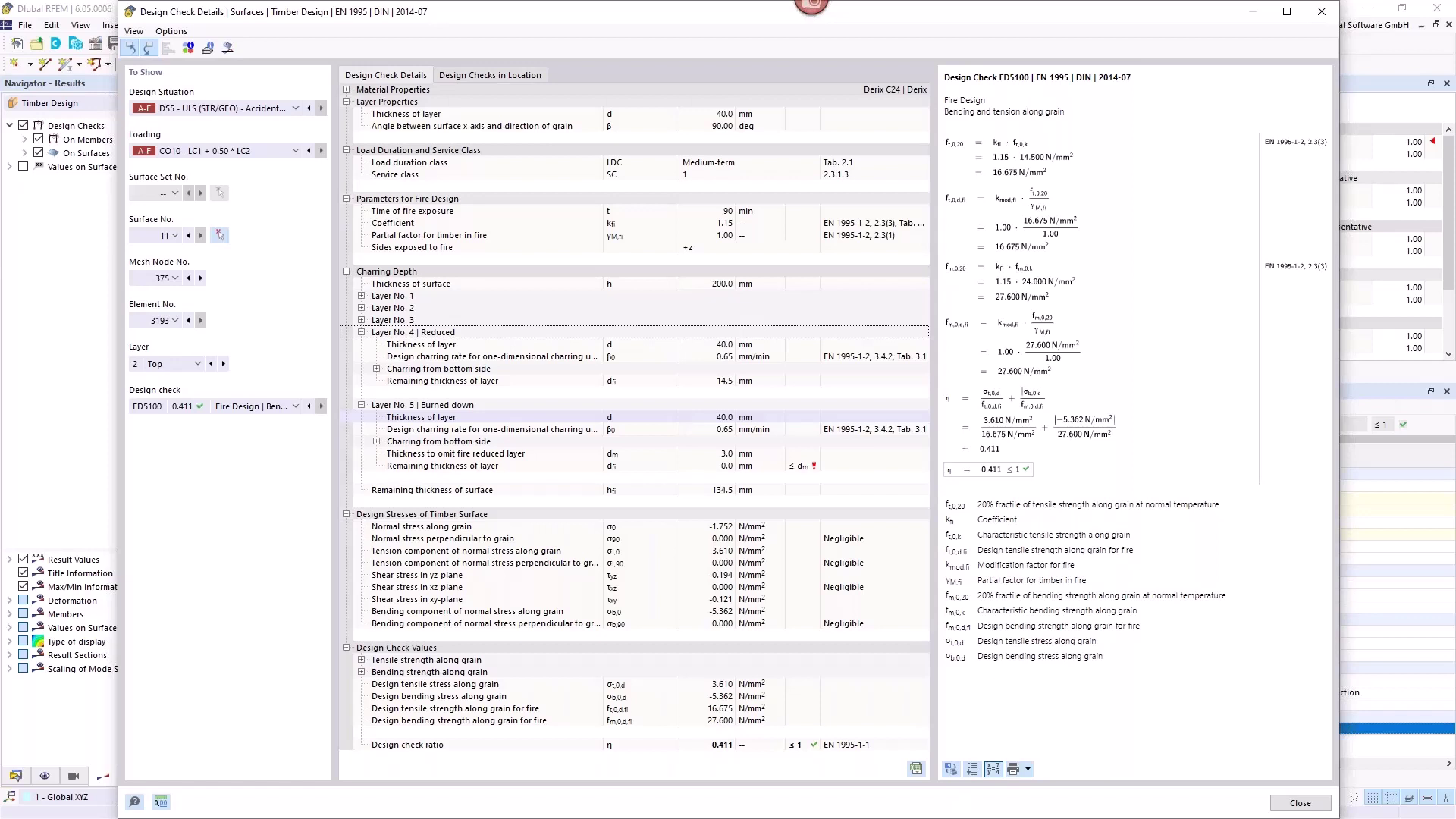
pyautogui.click(1319, 11)
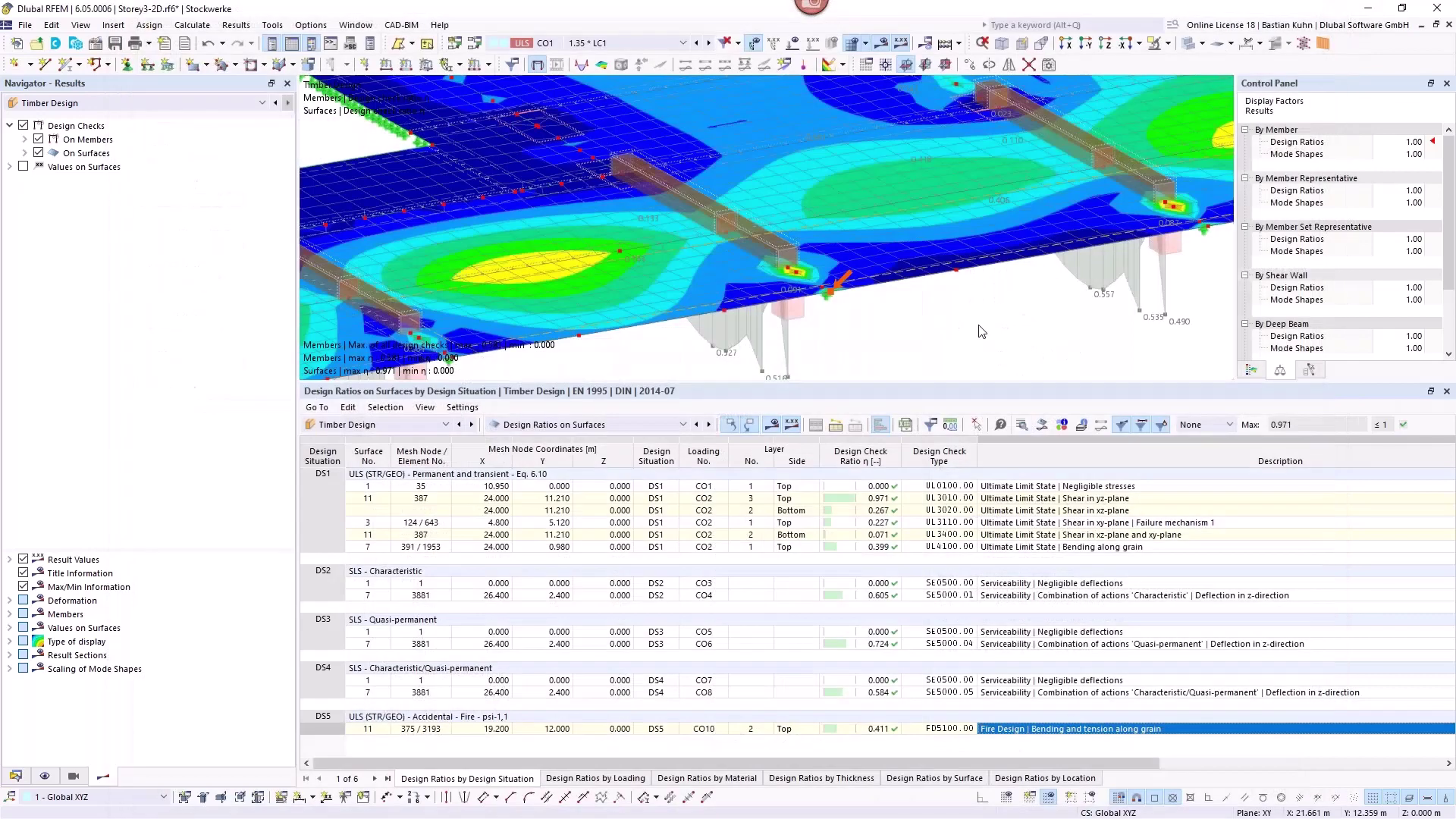
# Step: Enlarge the graphics area above the results table and review the design ratio distribution over the whole floor
pyautogui.scroll(-6, 970, 309)
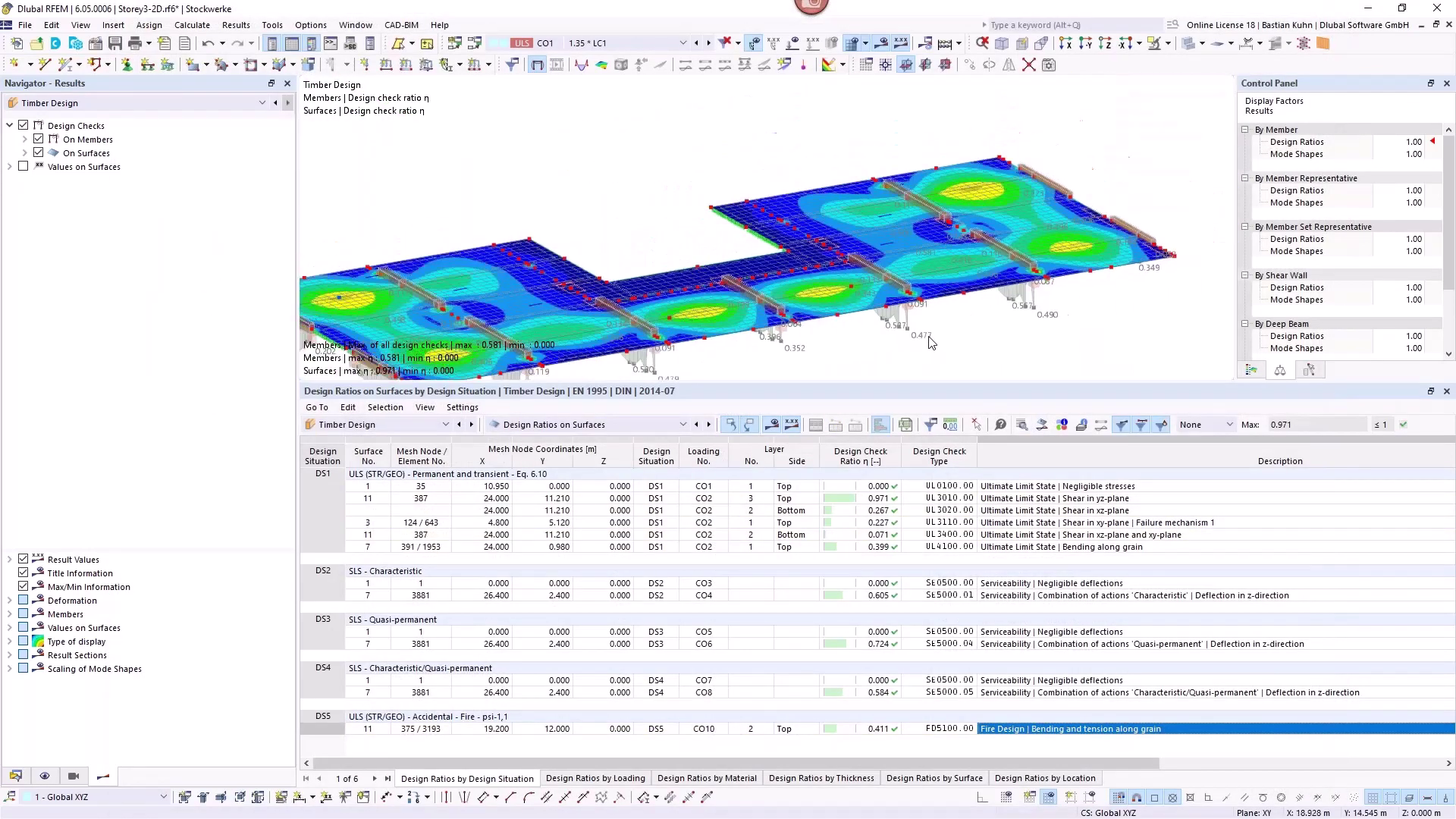
pyautogui.moveTo(903, 318); pyautogui.dragTo(1016, 279, button='middle')
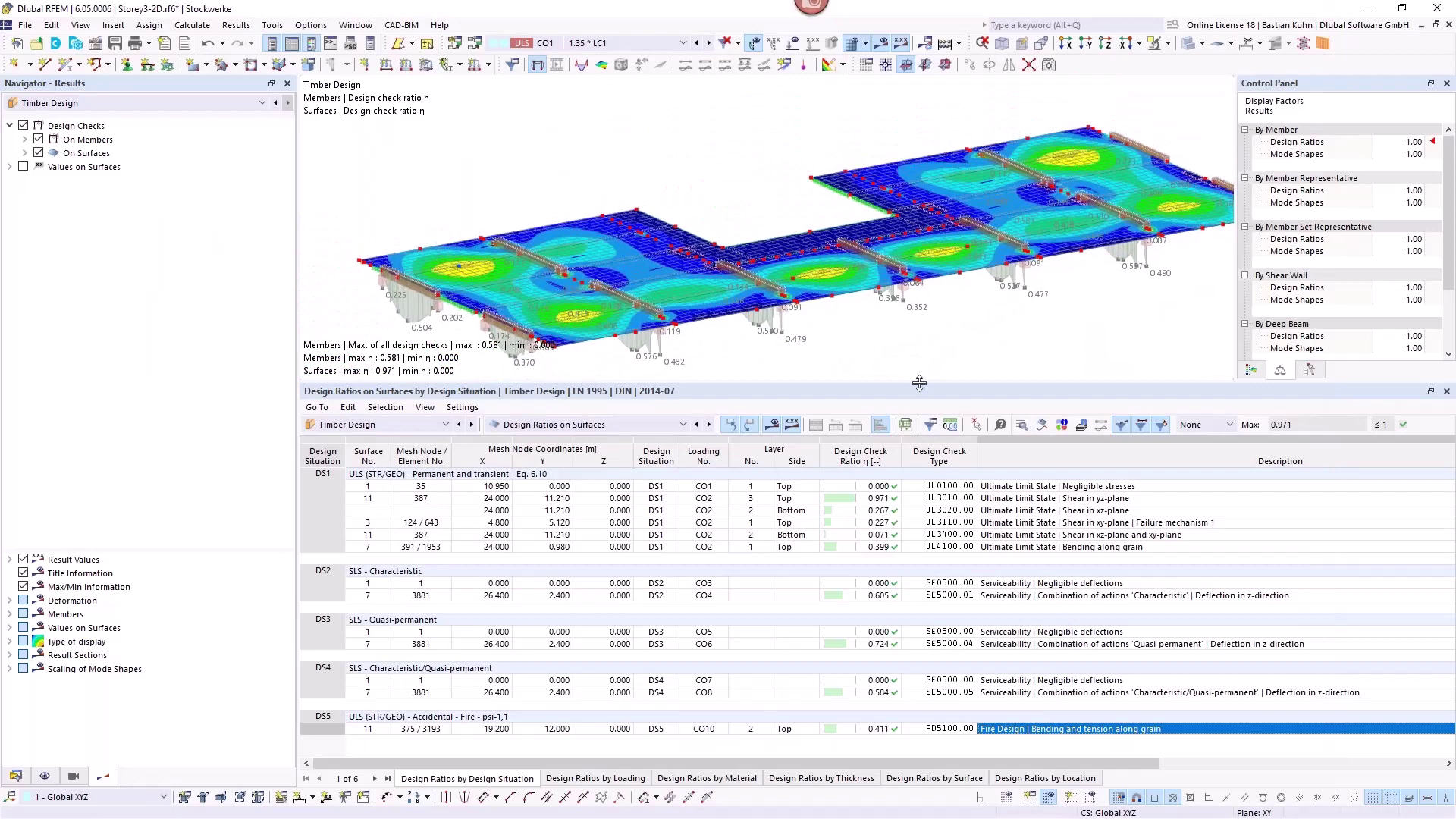
pyautogui.moveTo(920, 383); pyautogui.dragTo(916, 521)
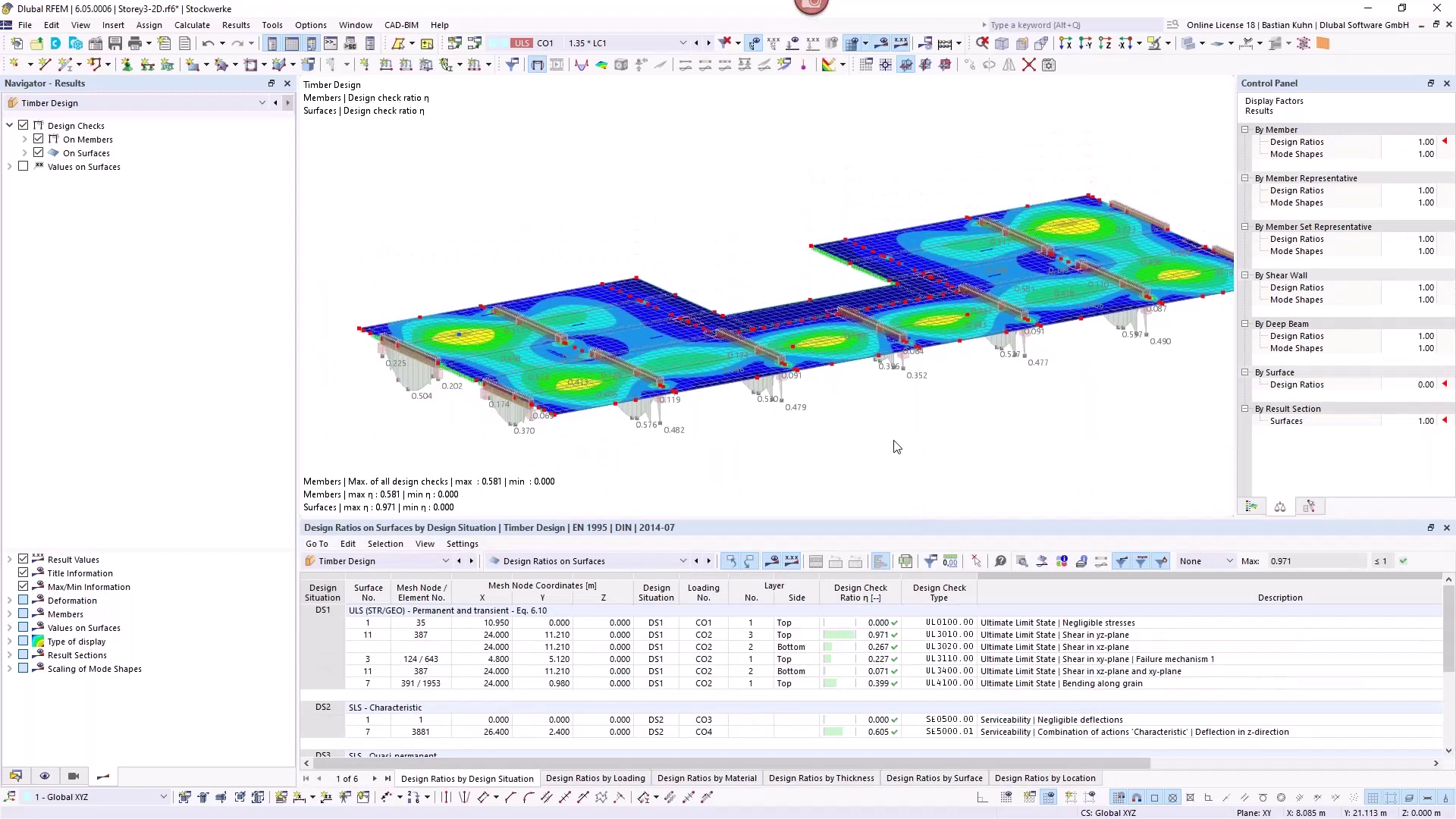
pyautogui.moveTo(889, 393); pyautogui.dragTo(802, 389, button='middle')
pyautogui.scroll(2, 804, 390)
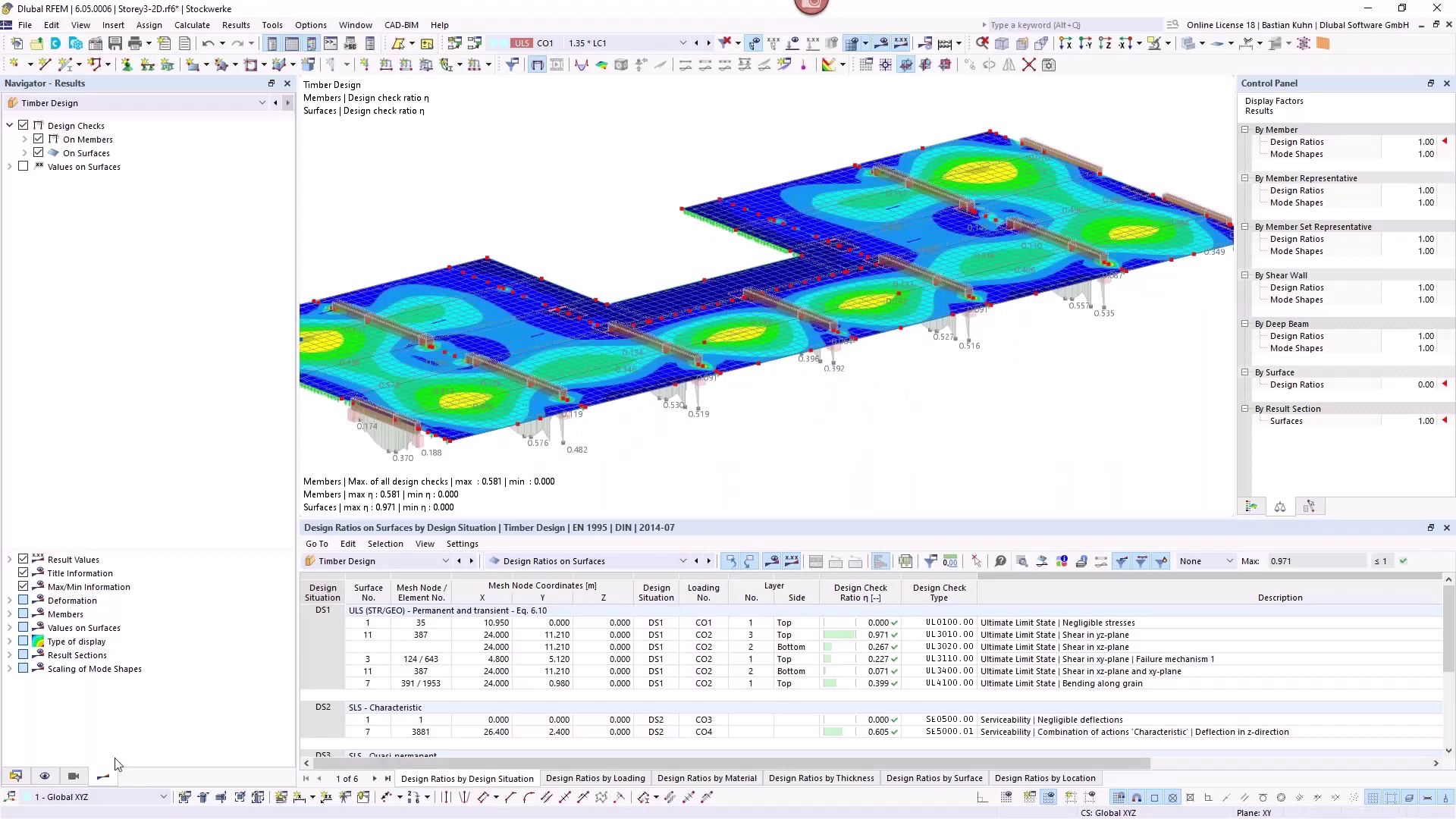
# Step: Deactivate the combination wizard in the Load Cases & Combinations settings and confirm the change
pyautogui.click(15, 776)
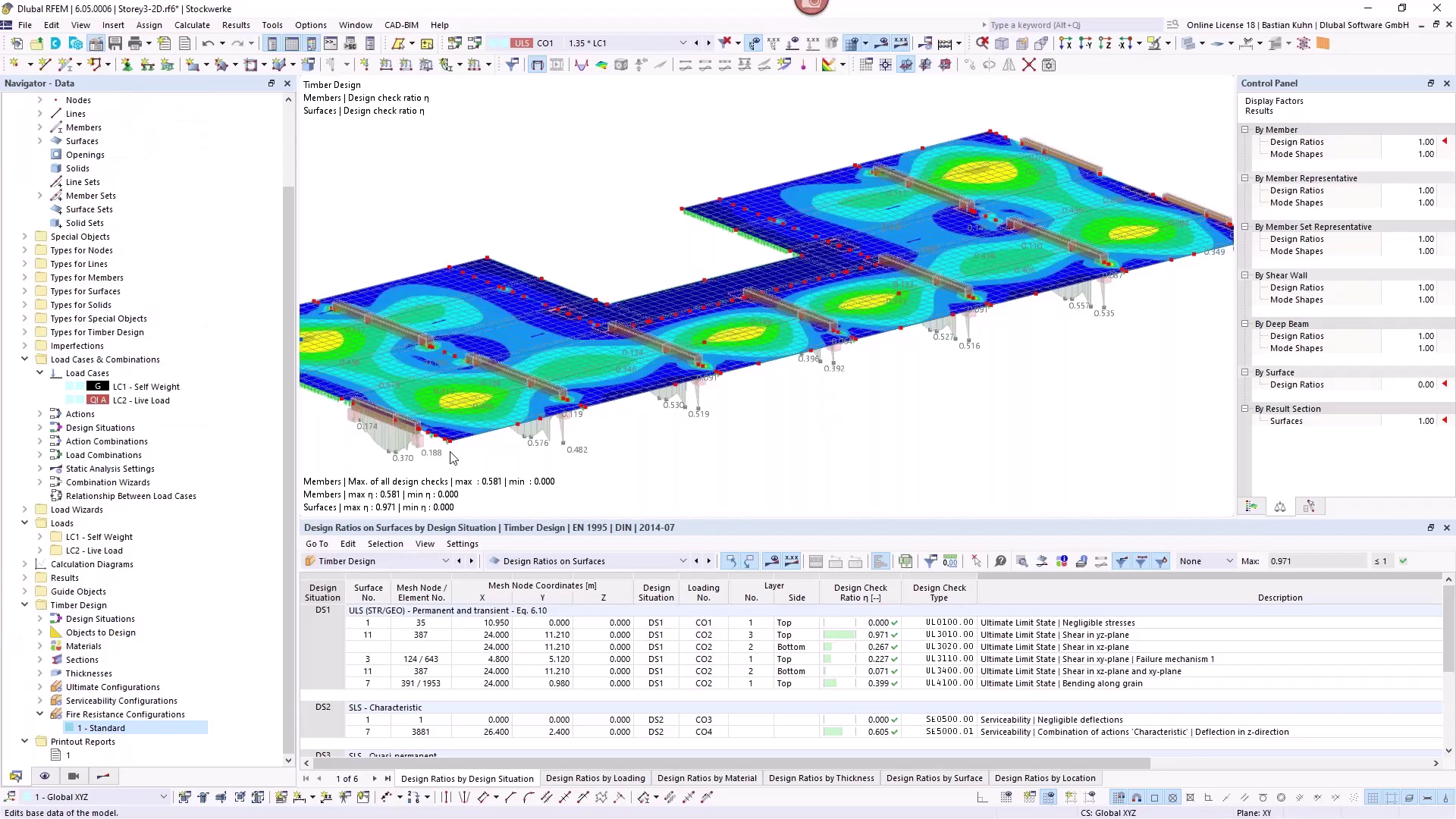
pyautogui.press('Escape')
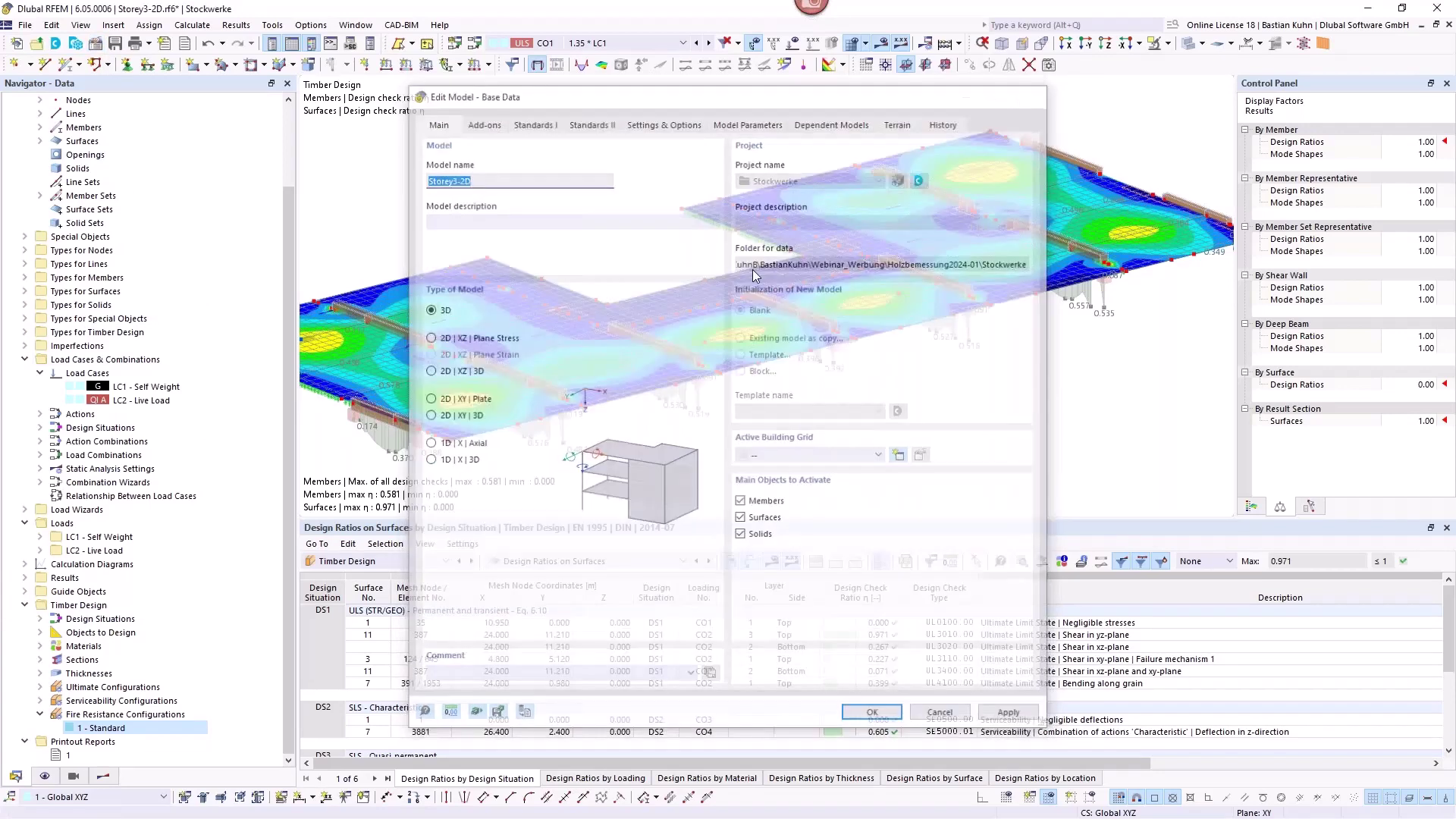
pyautogui.rightClick(144, 360)
pyautogui.click(175, 371)
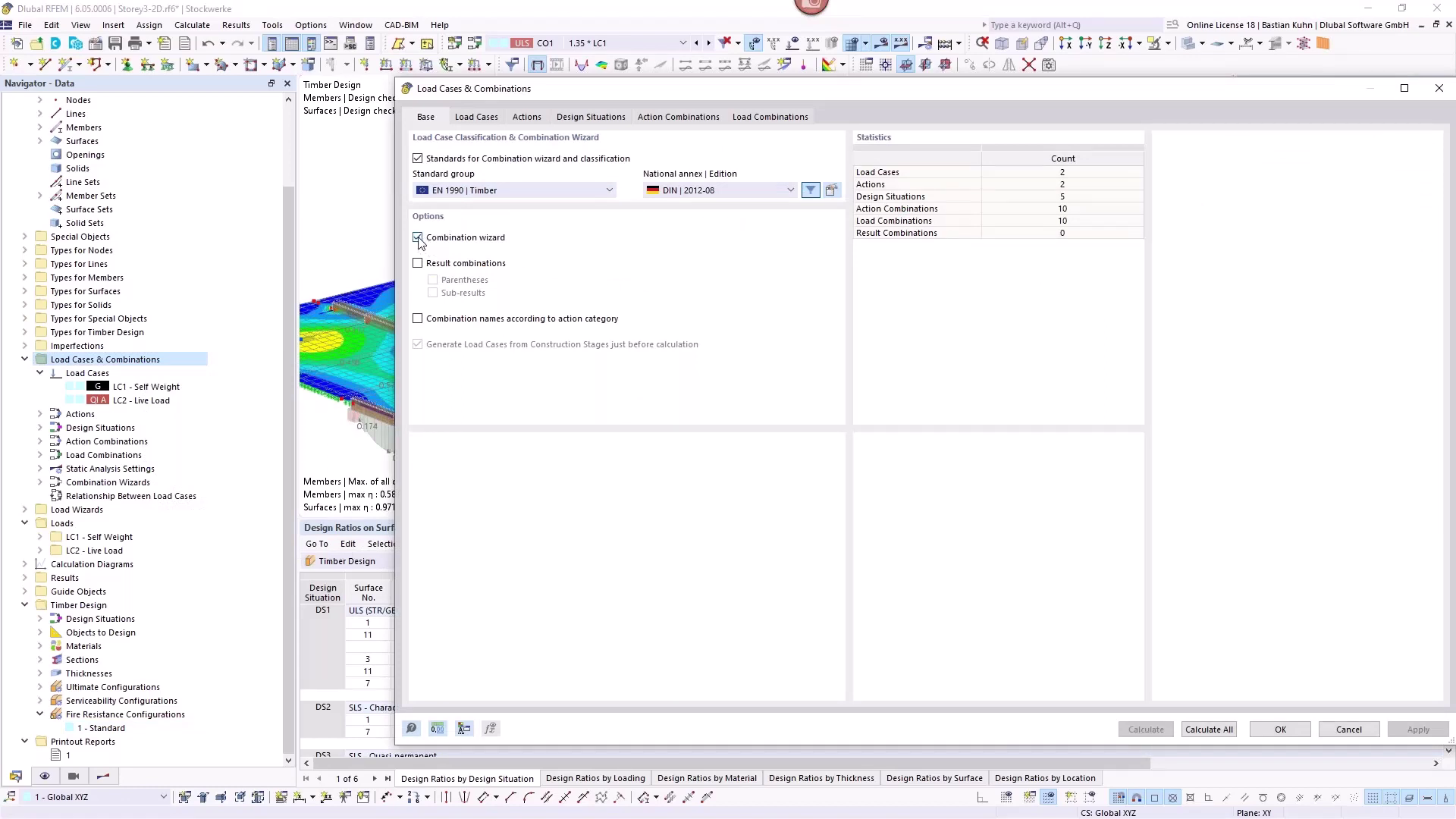
pyautogui.click(418, 237)
pyautogui.click(909, 491)
# Step: Add a new design situation of type SLS - Quasi-permanent and name it Vibration
pyautogui.click(589, 115)
pyautogui.click(558, 119)
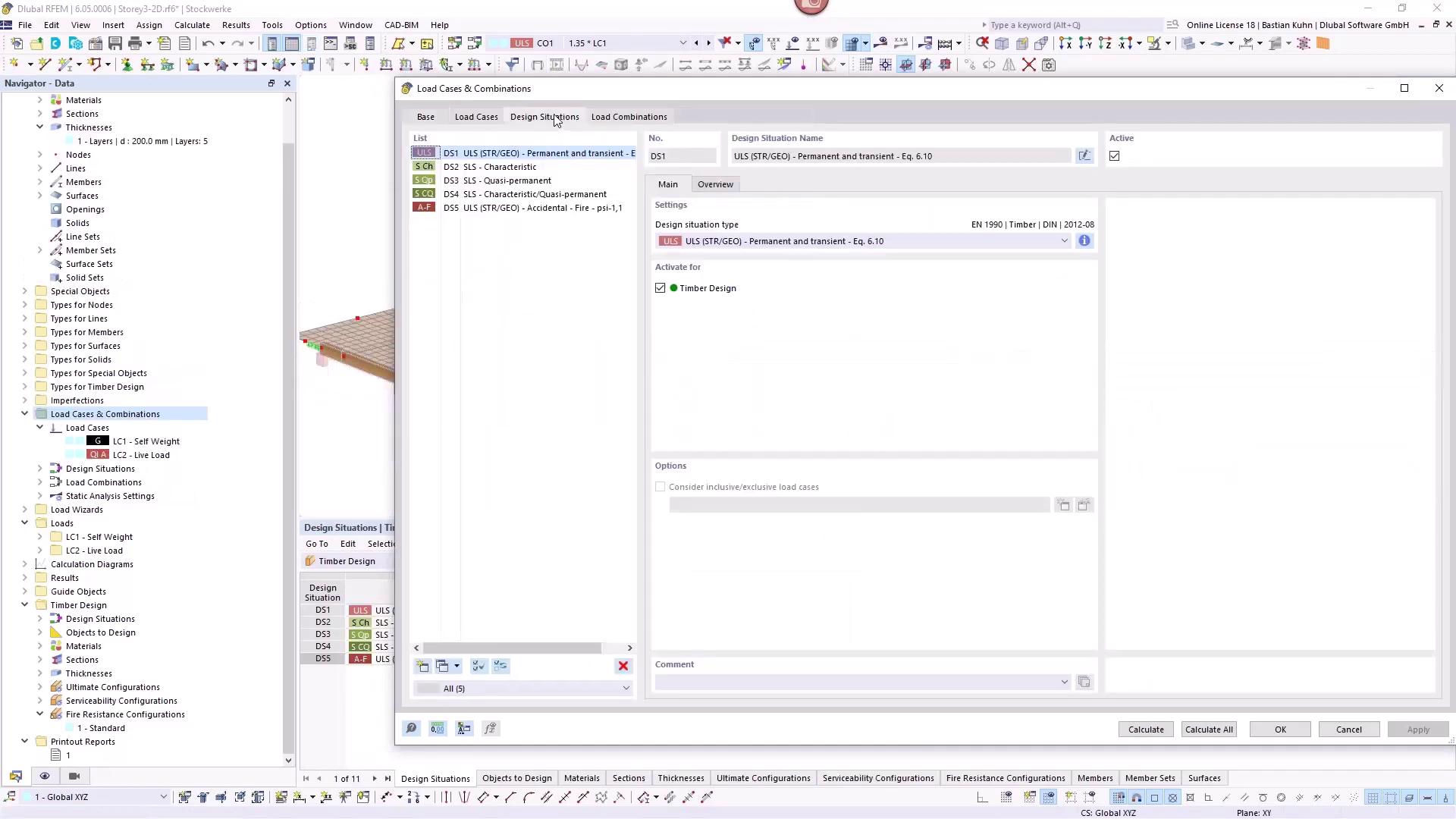
pyautogui.click(422, 666)
pyautogui.click(875, 241)
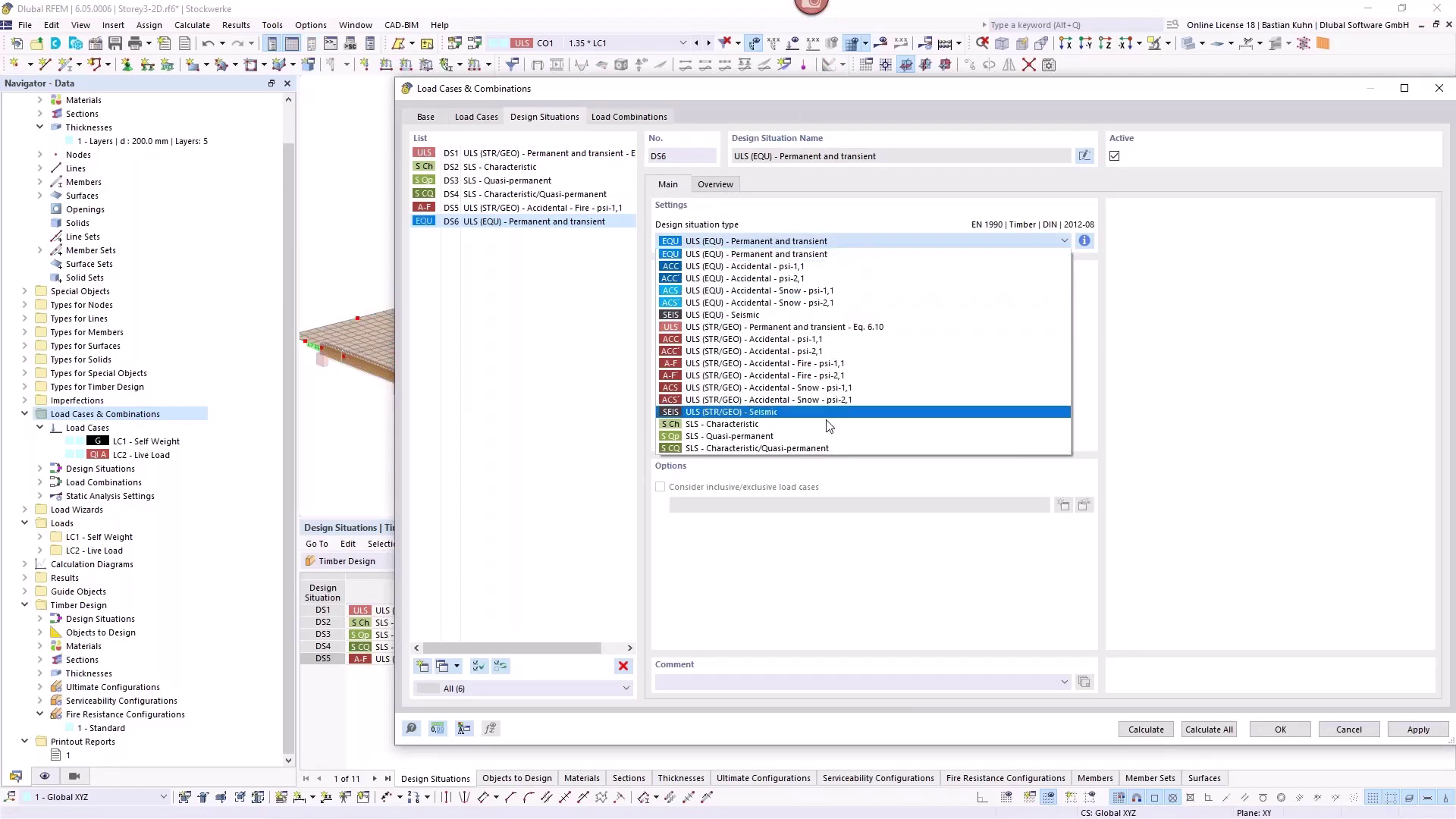
pyautogui.click(828, 436)
pyautogui.click(1085, 156)
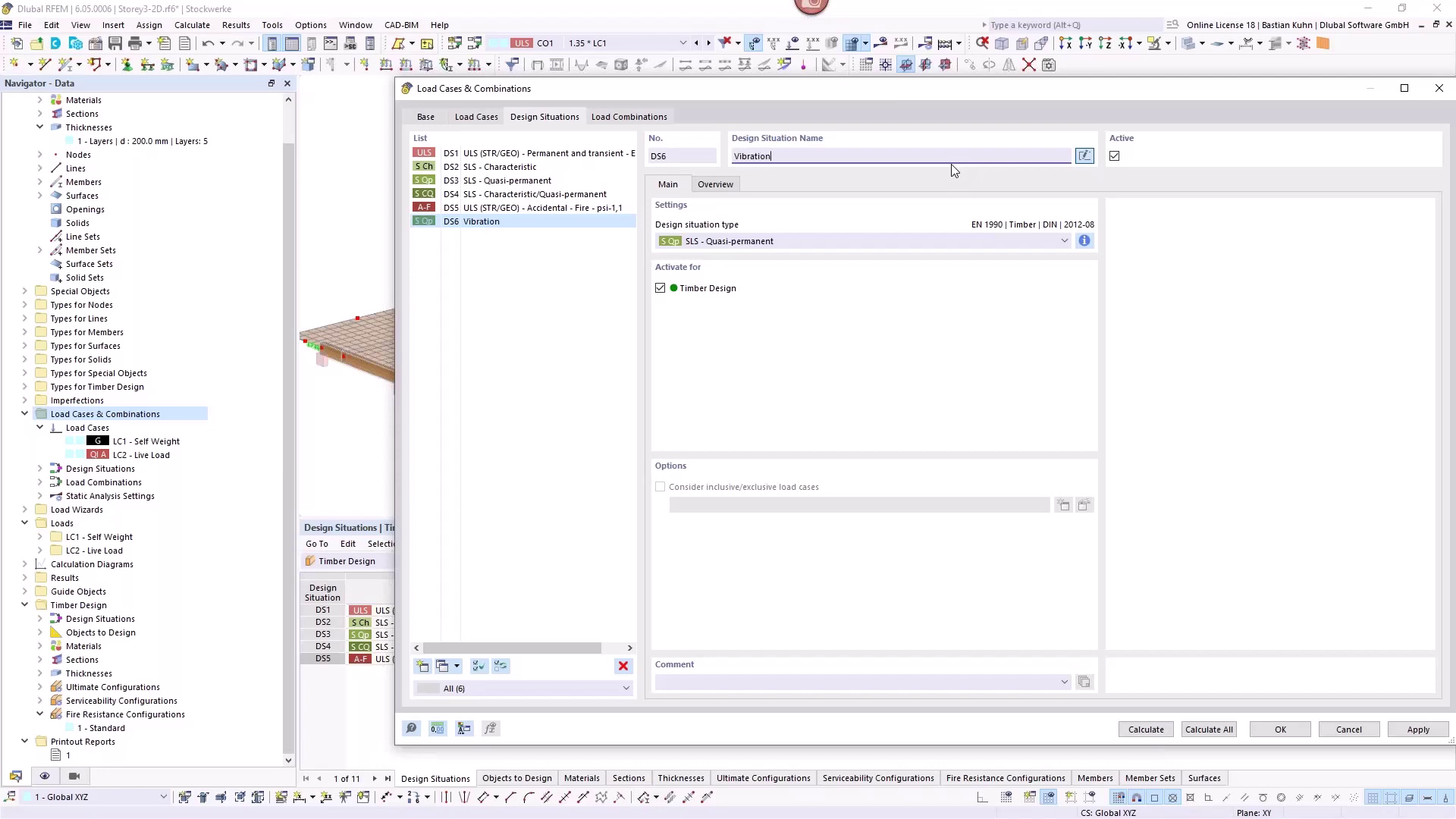
# Step: Add a new load combination and assign it to the DS6 - Vibration design situation
pyautogui.click(641, 117)
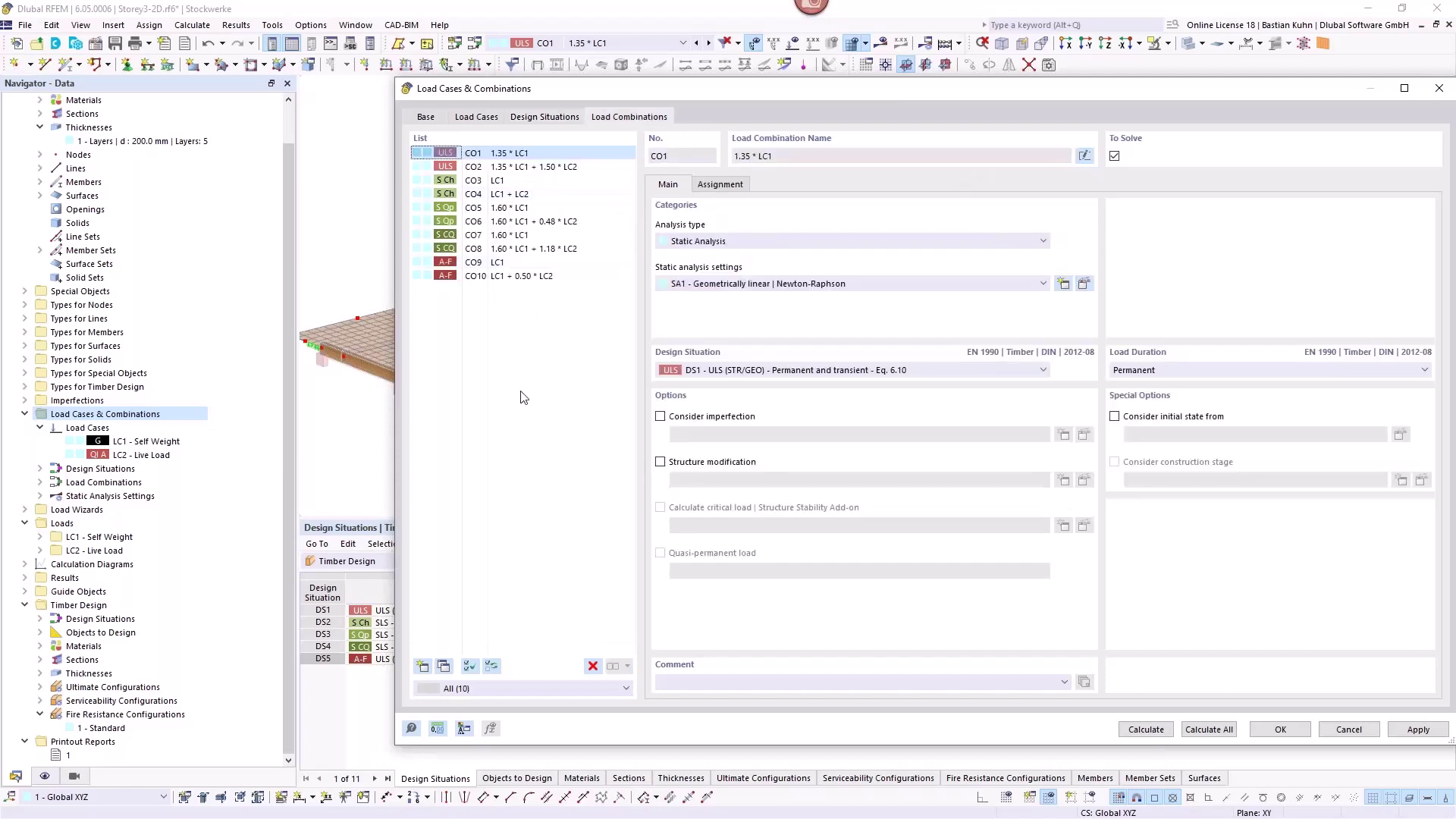
pyautogui.click(422, 666)
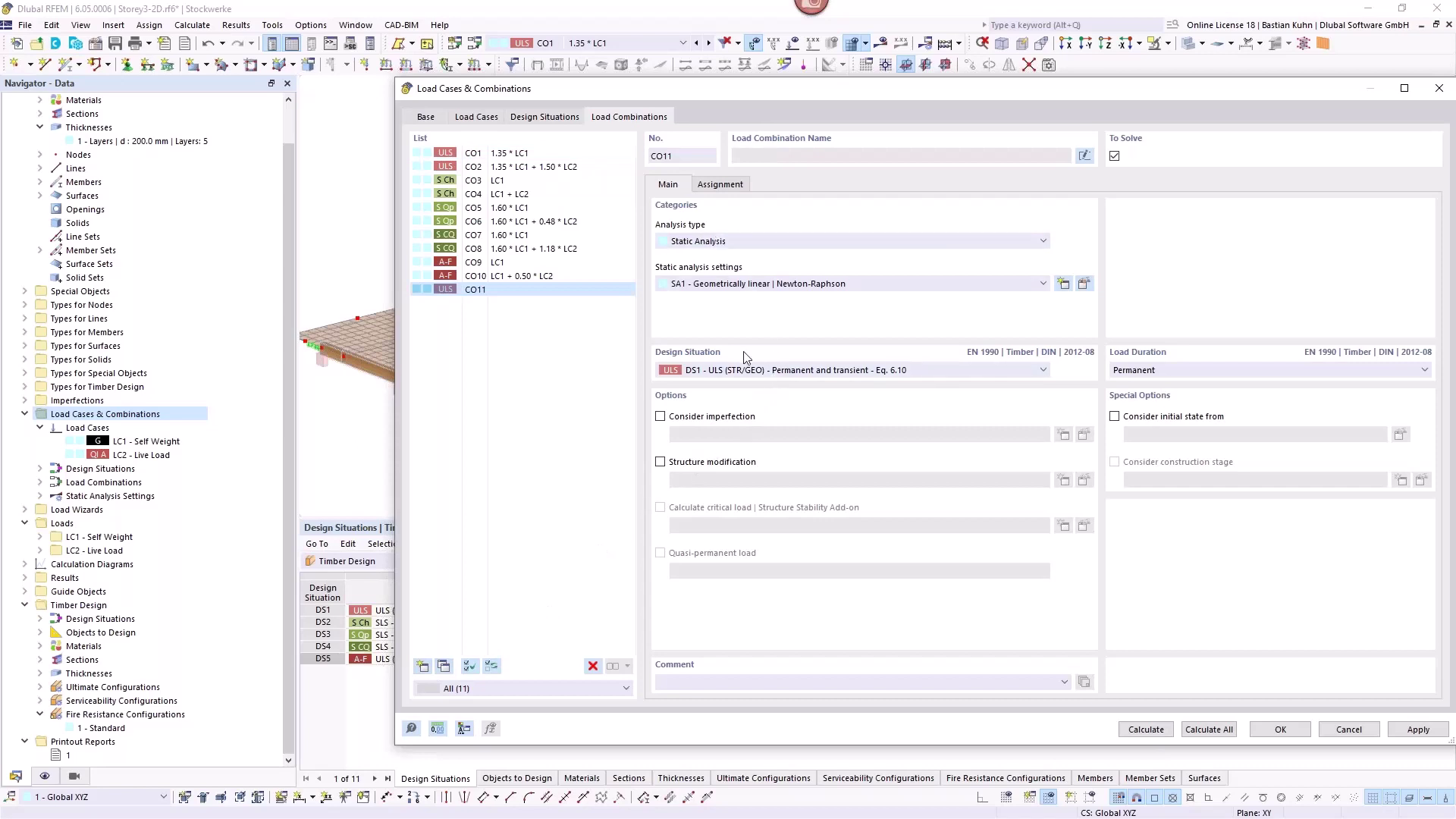
pyautogui.click(754, 371)
pyautogui.click(734, 444)
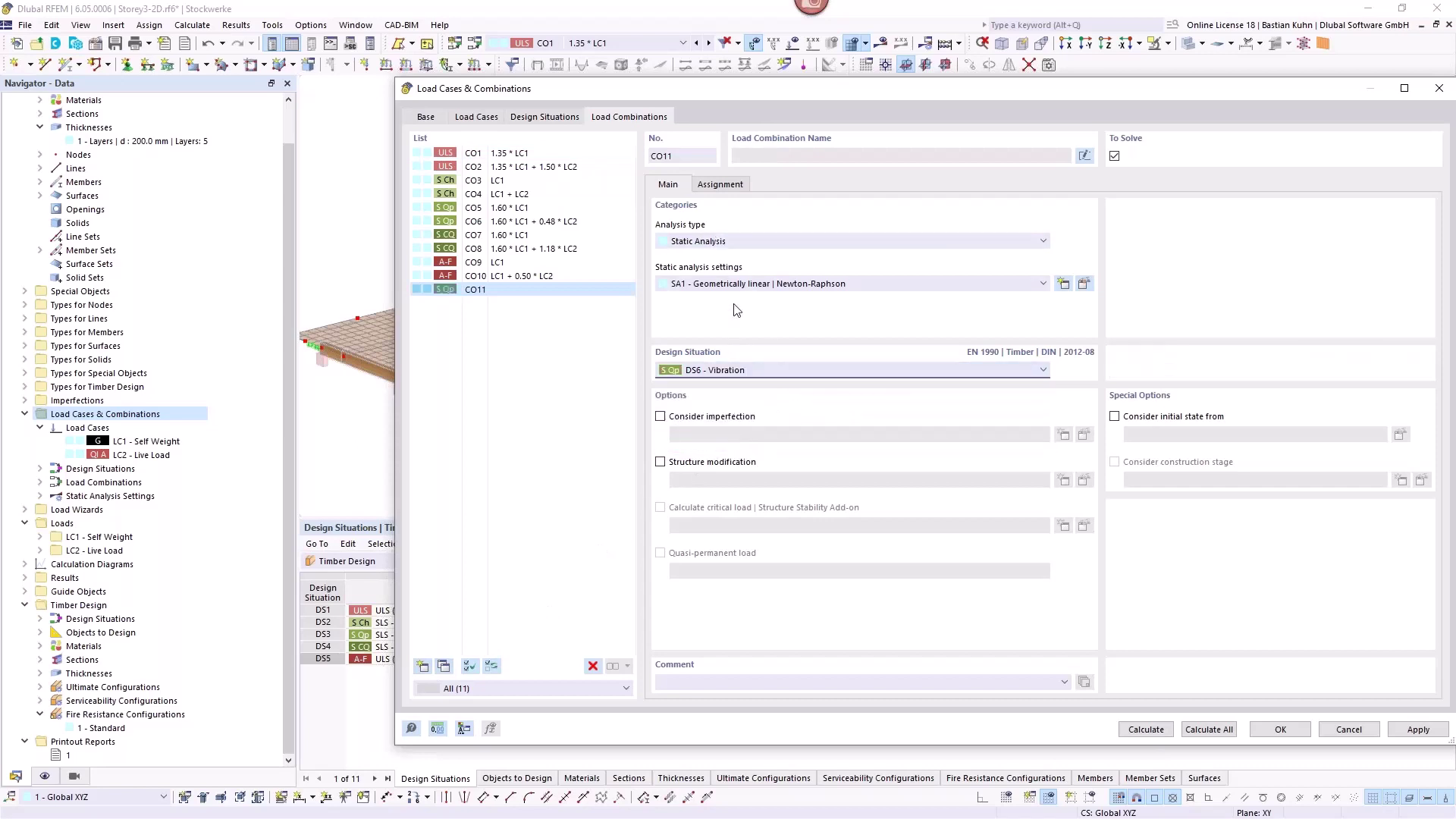
# Step: Assign Self Weight with factor 1.00 and Live Load with factor 0.30 to the new combination and confirm the settings
pyautogui.click(720, 185)
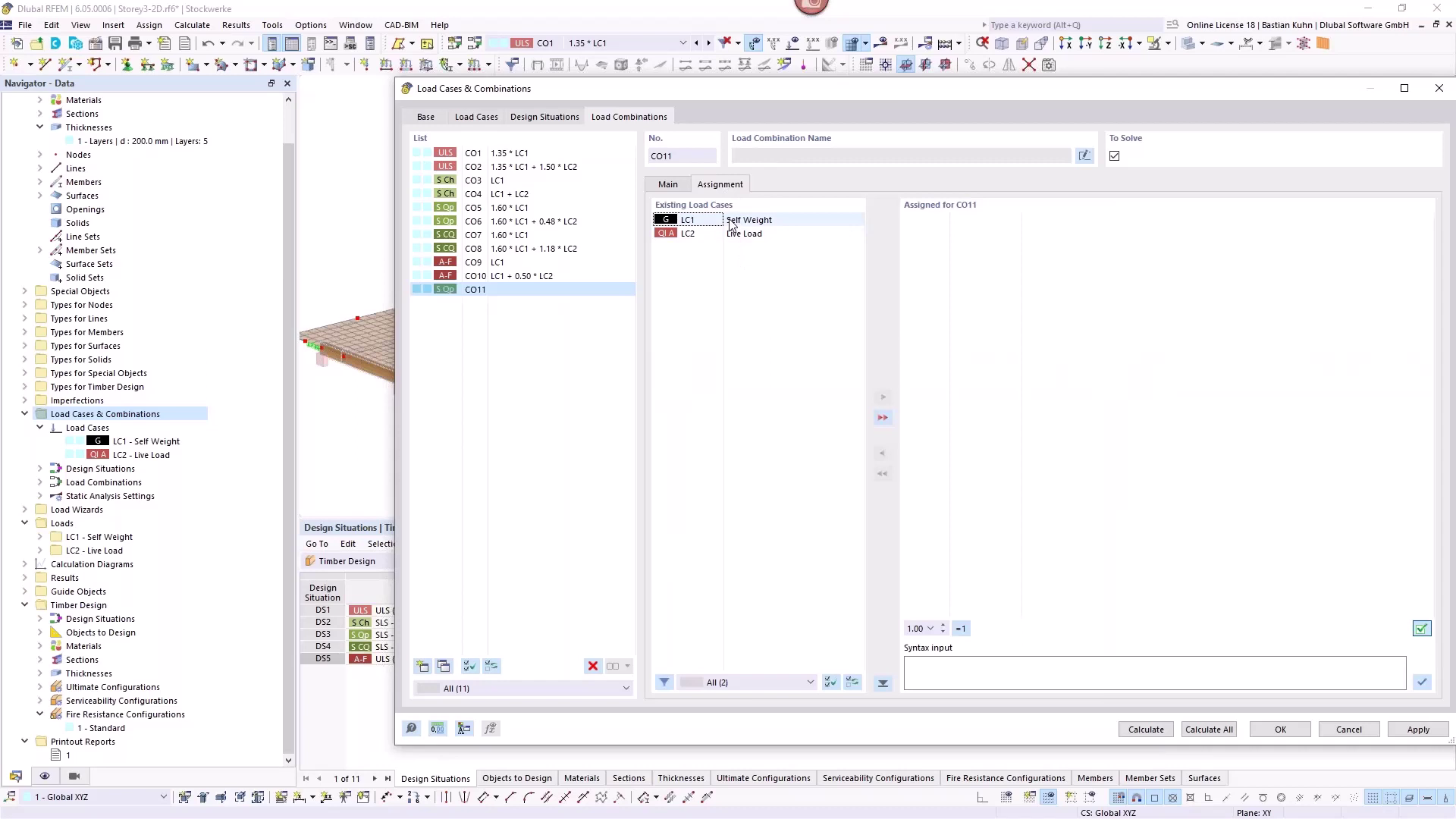
pyautogui.doubleClick(731, 221)
pyautogui.doubleClick(740, 235)
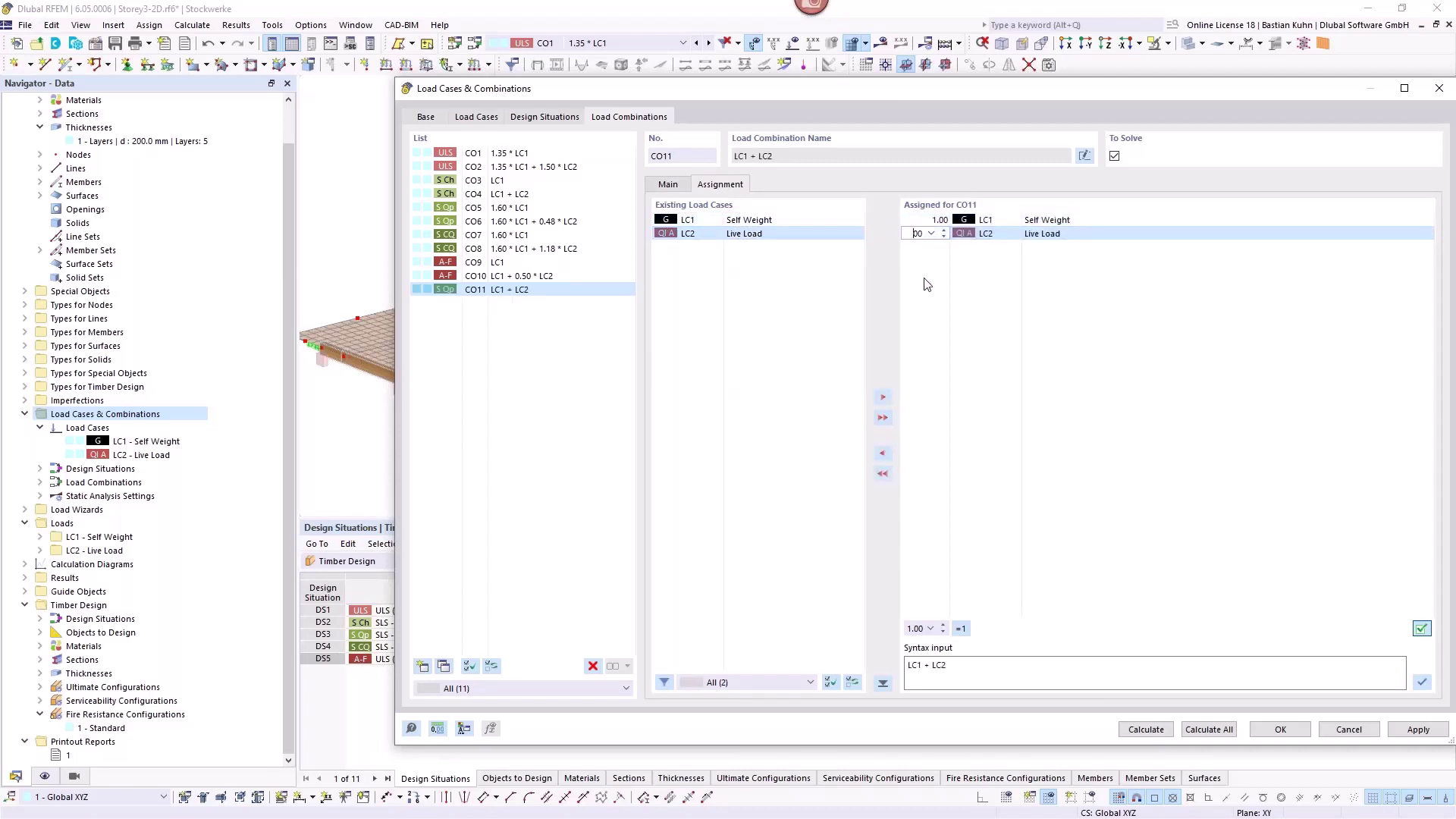
pyautogui.write('0,3')
pyautogui.click(1291, 737)
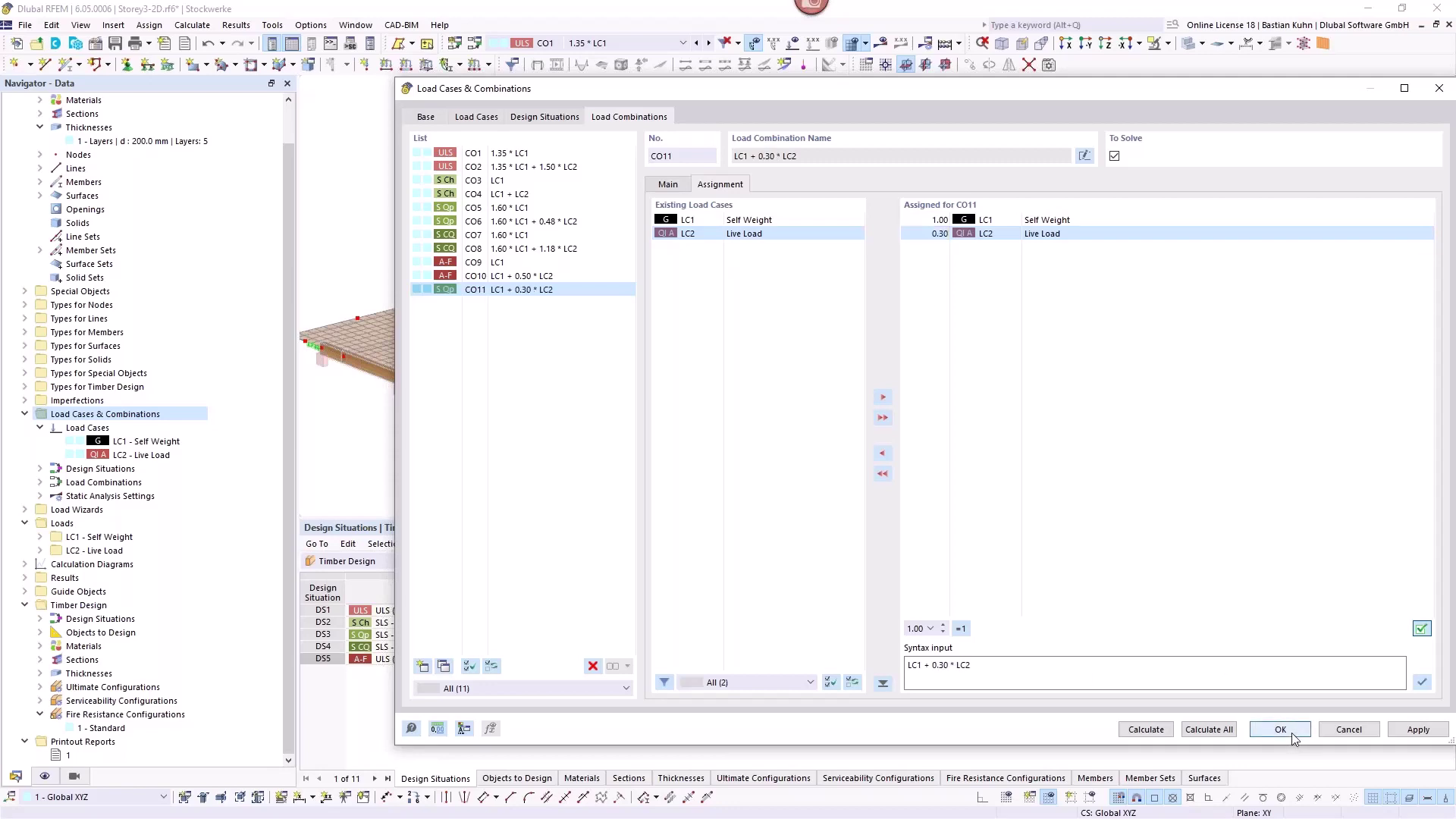
pyautogui.click(1293, 735)
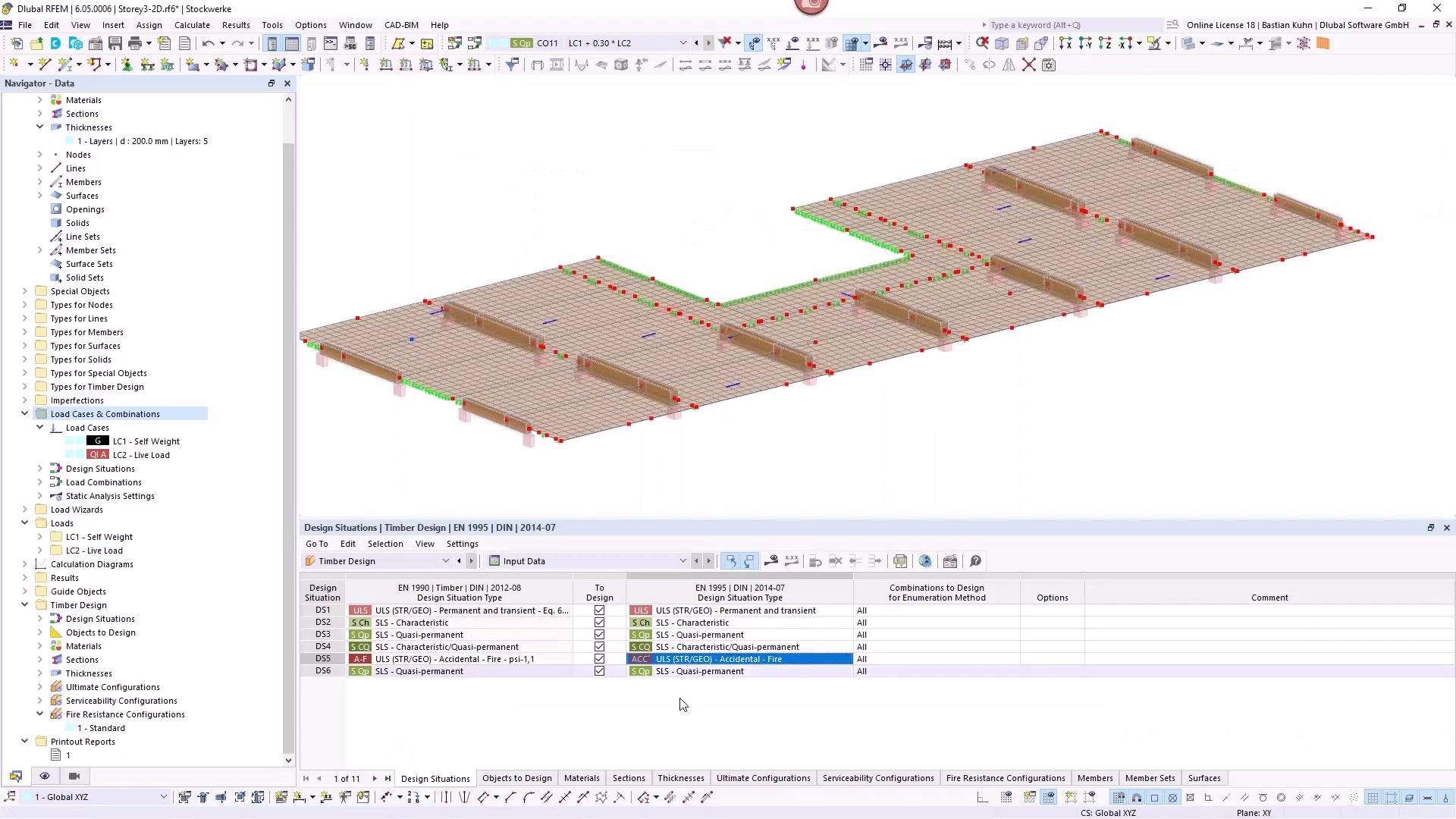
# Step: Exclude design situations DS1 to DS5 from the timber design
pyautogui.click(599, 659)
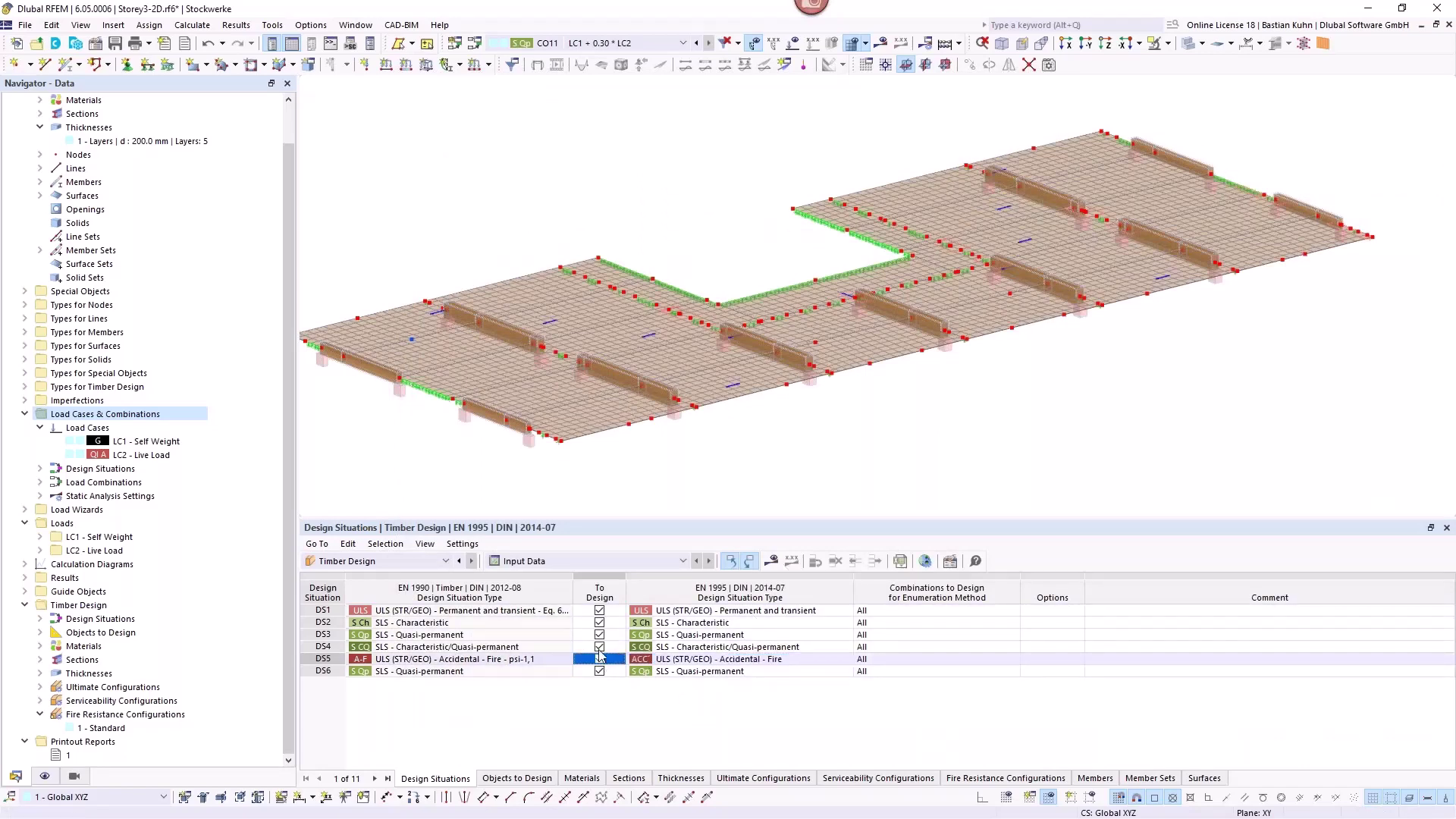
pyautogui.click(599, 647)
pyautogui.click(599, 635)
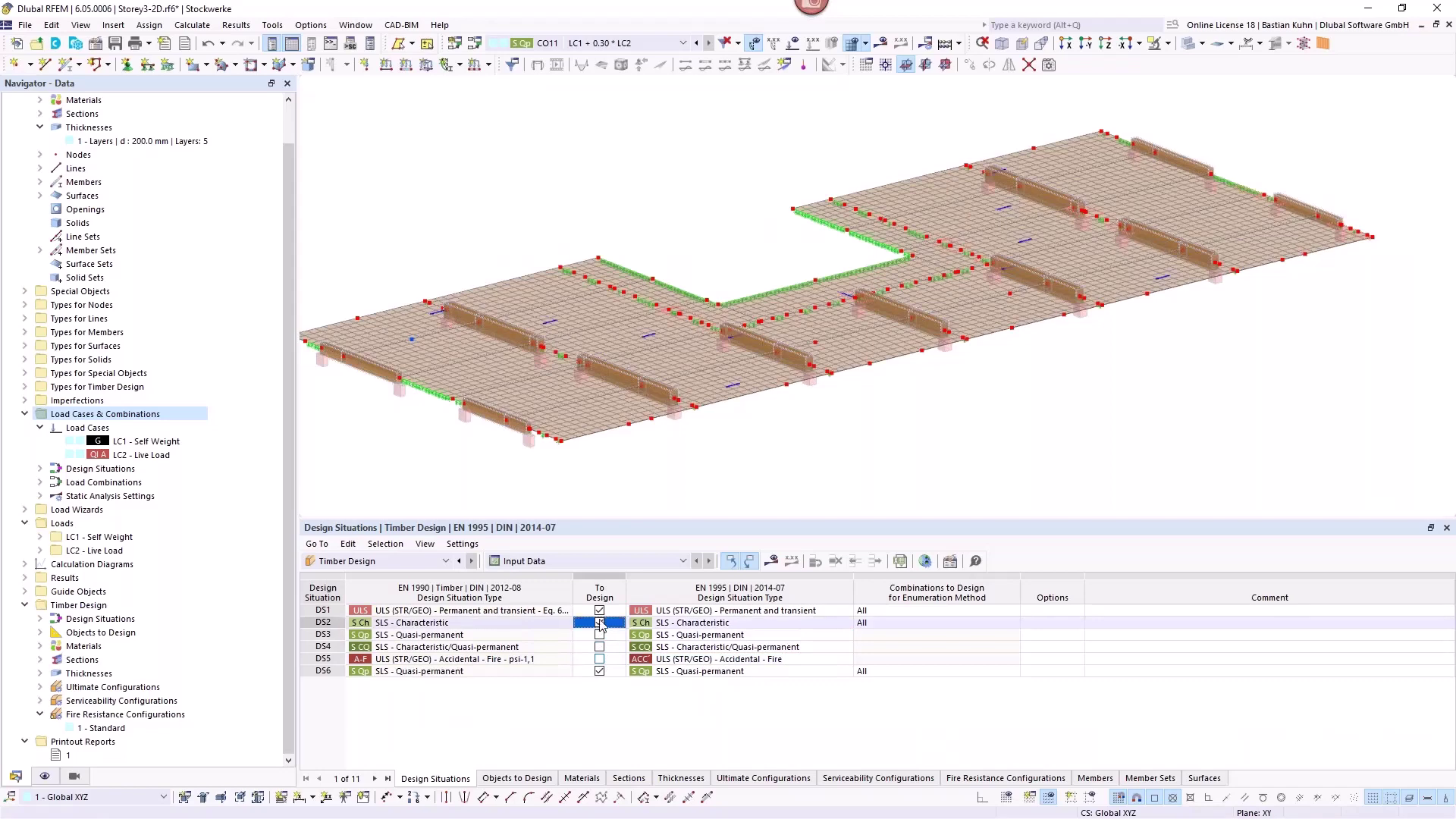
pyautogui.click(599, 623)
pyautogui.click(599, 611)
# Step: Set the EN 1995 type of design situation DS6 to SLS - Vibration and calculate the timber design
pyautogui.click(739, 671)
pyautogui.click(740, 671)
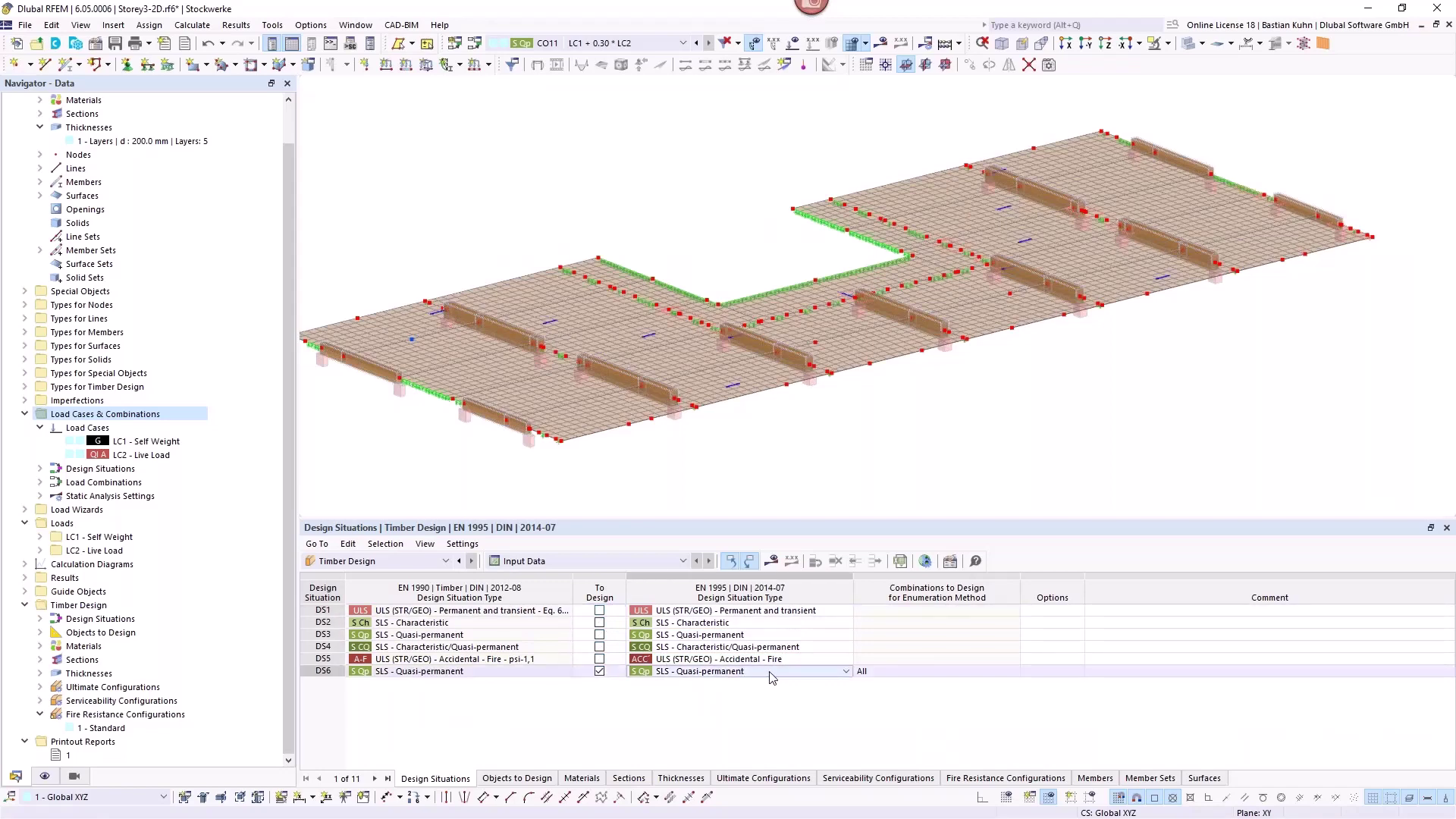
pyautogui.click(771, 673)
pyautogui.click(747, 757)
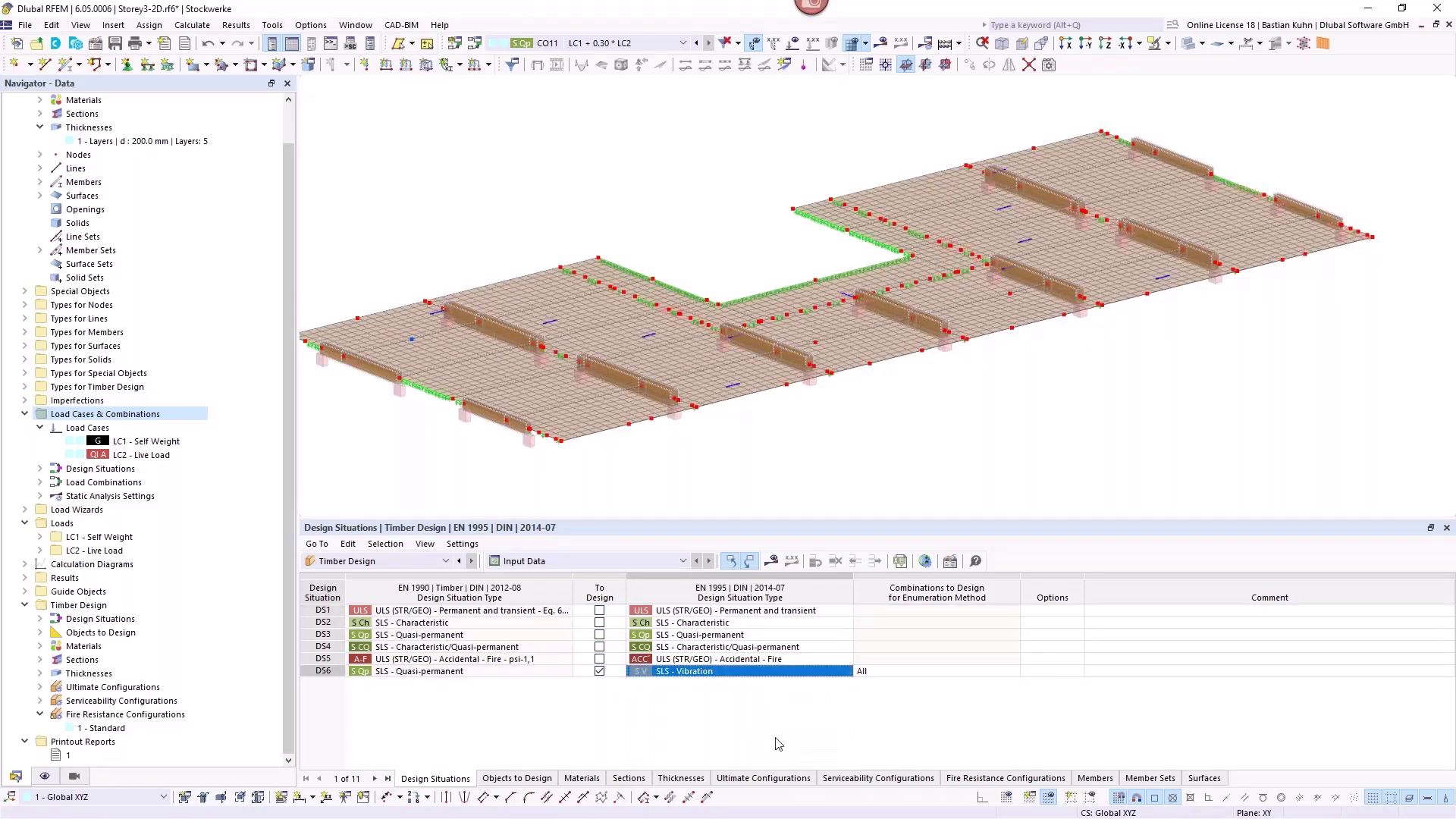
pyautogui.click(771, 563)
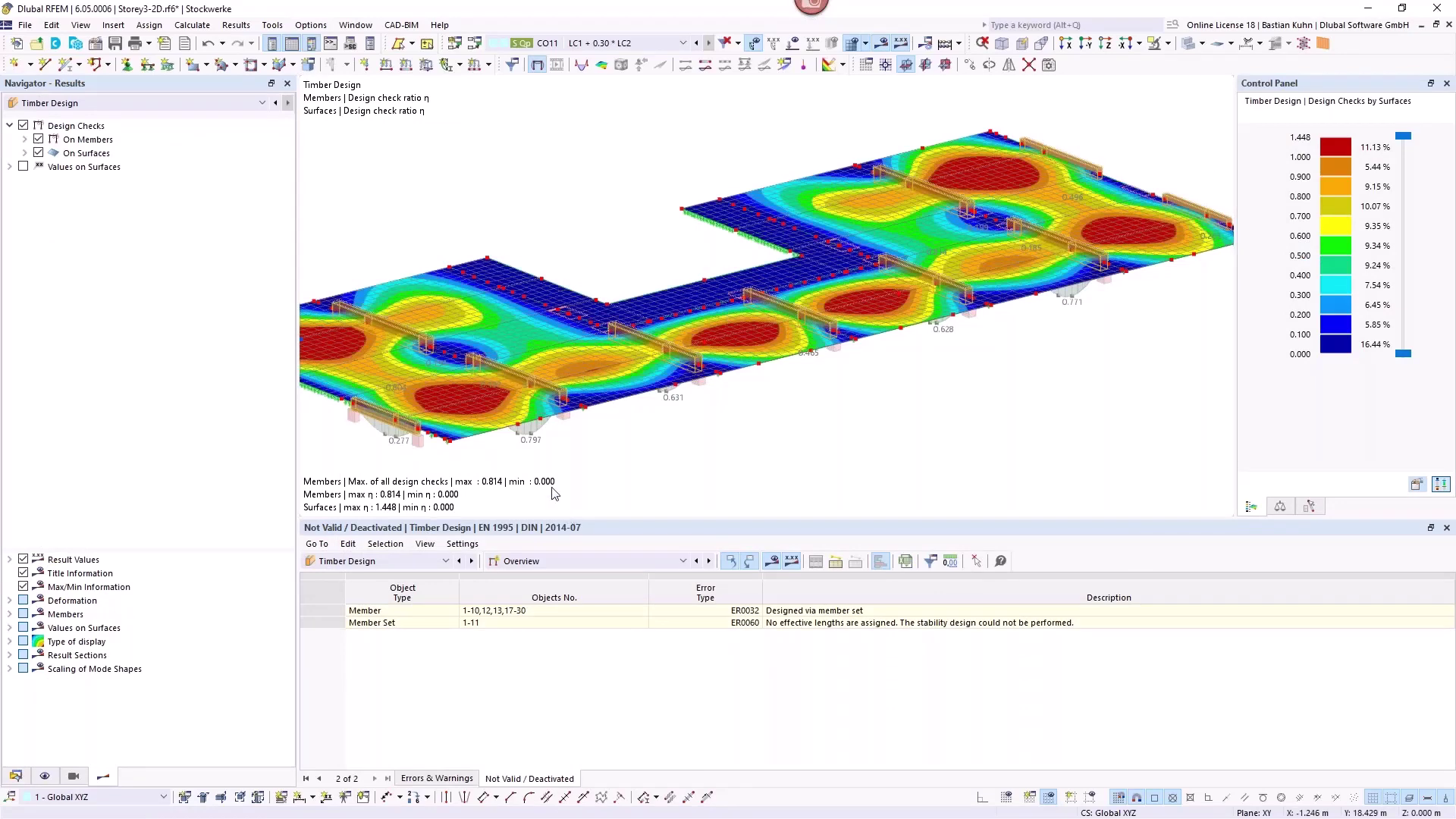
# Step: Examine the vibration design ratios on the members and on the surfaces, along with their distribution over the floor
pyautogui.scroll(-2, 586, 459)
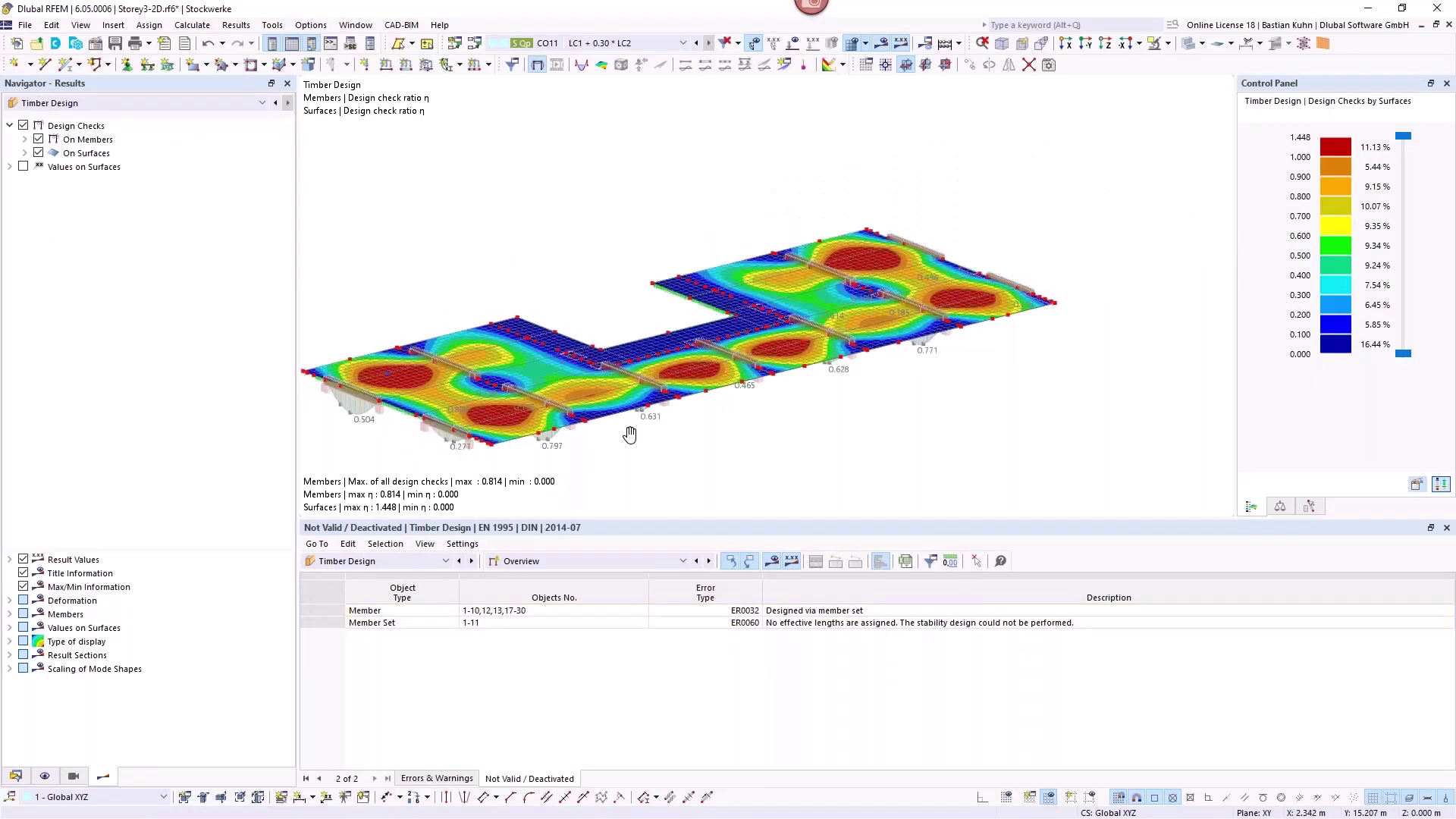
pyautogui.moveTo(627, 433); pyautogui.dragTo(689, 403, button='middle')
pyautogui.click(685, 562)
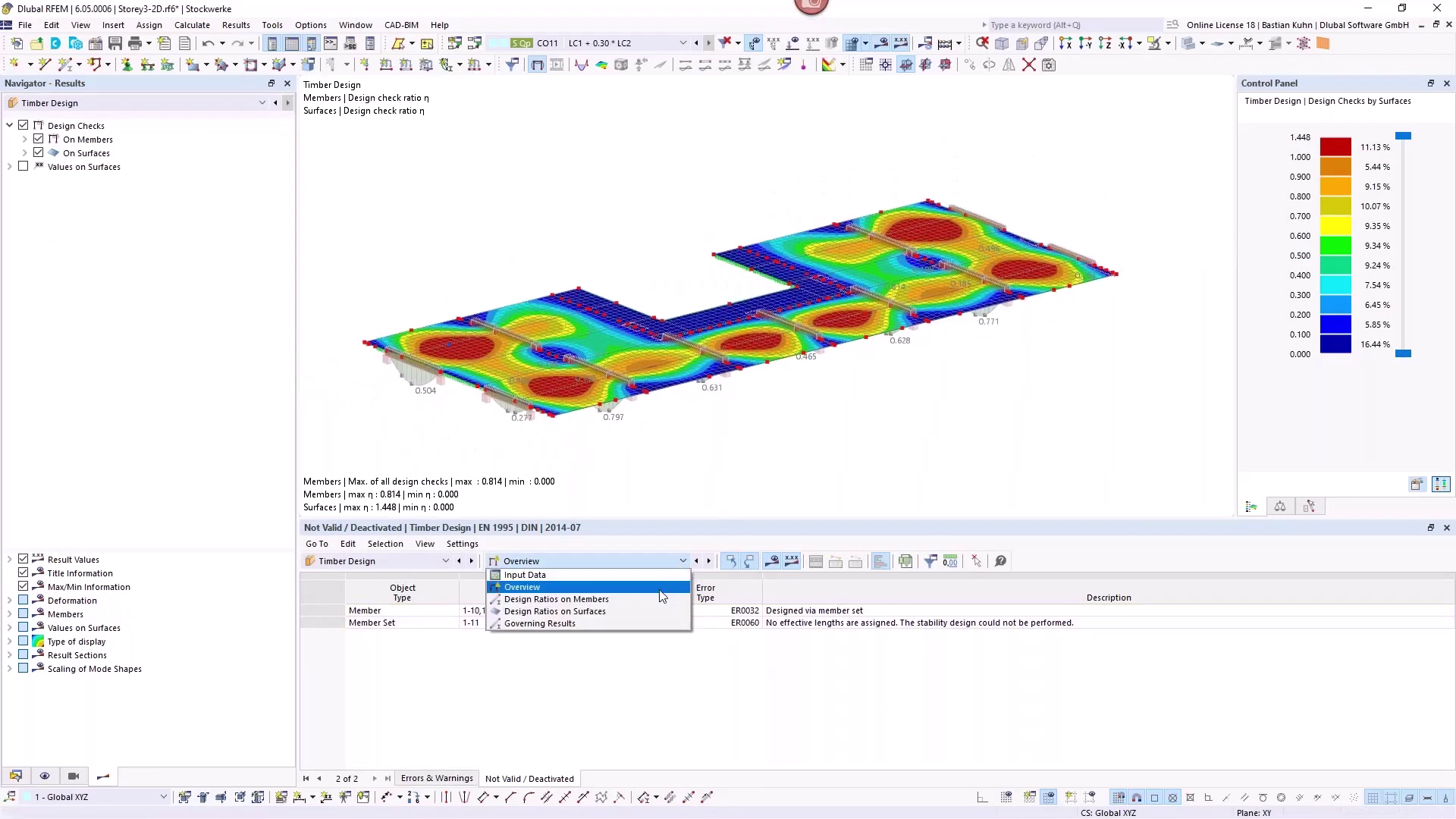
pyautogui.click(660, 599)
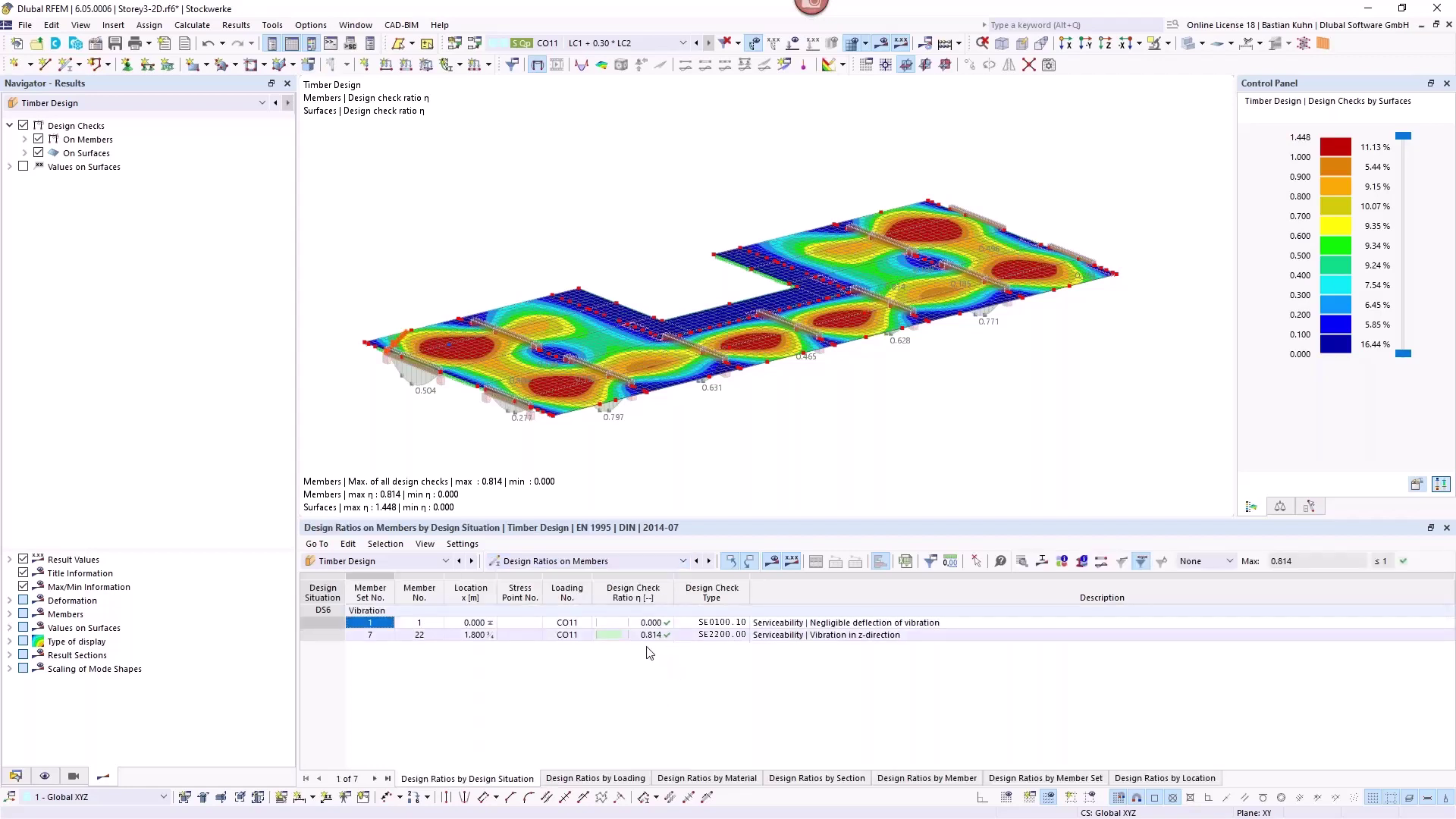
pyautogui.click(642, 637)
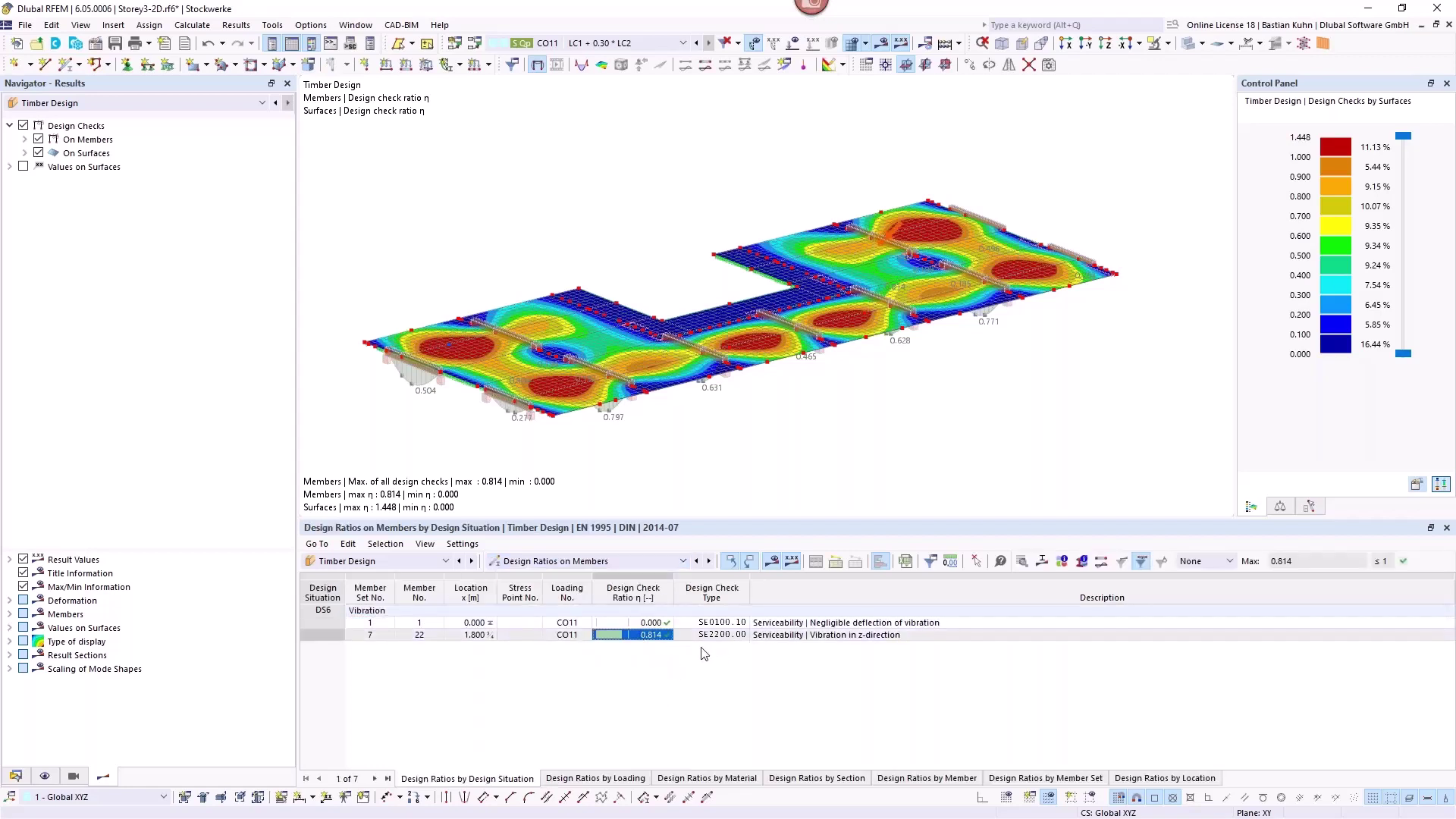
pyautogui.click(708, 561)
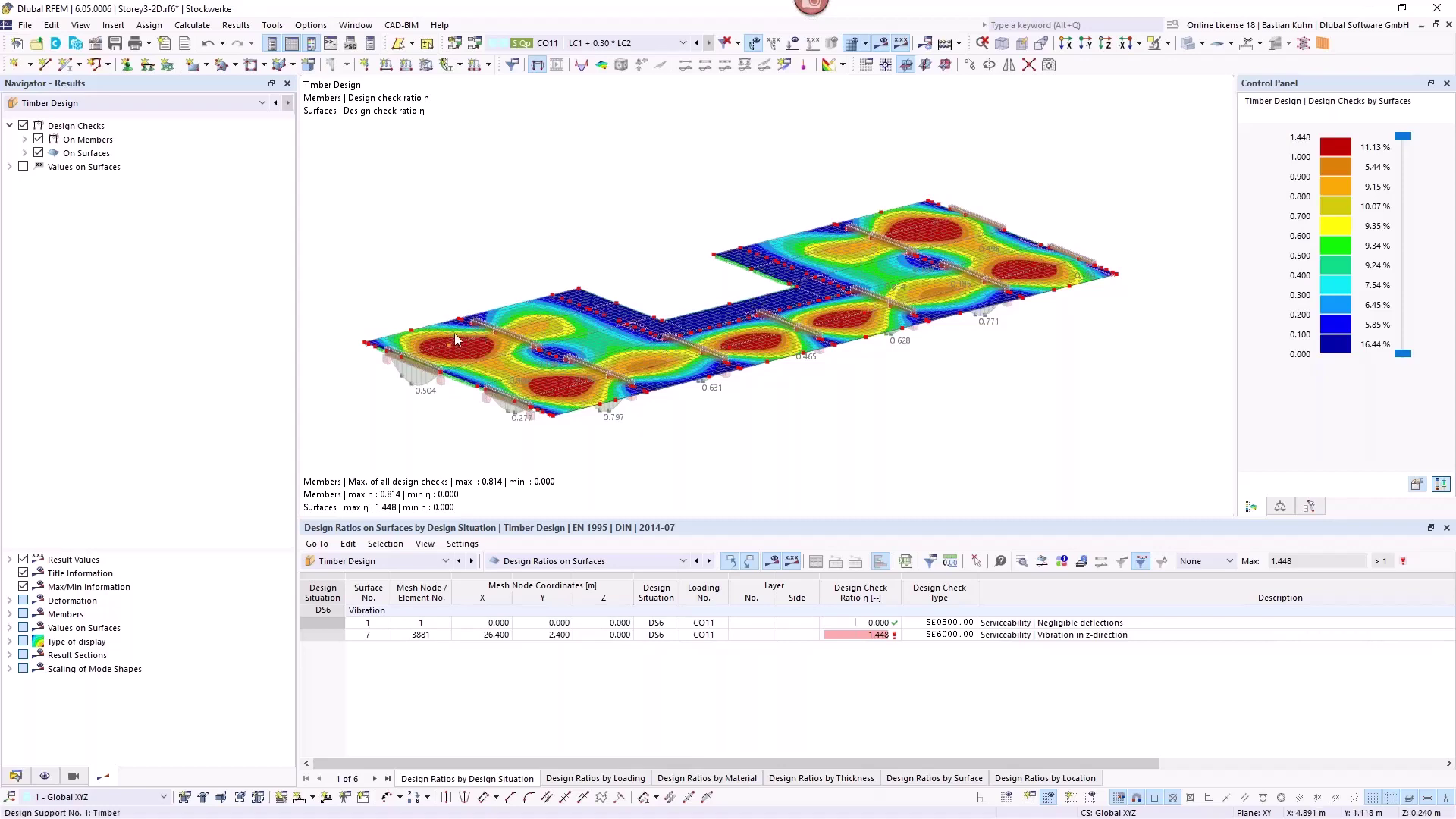
pyautogui.keyDown('ctrl'); pyautogui.moveTo(595, 284); pyautogui.dragTo(536, 334, button='middle'); pyautogui.keyUp('ctrl')
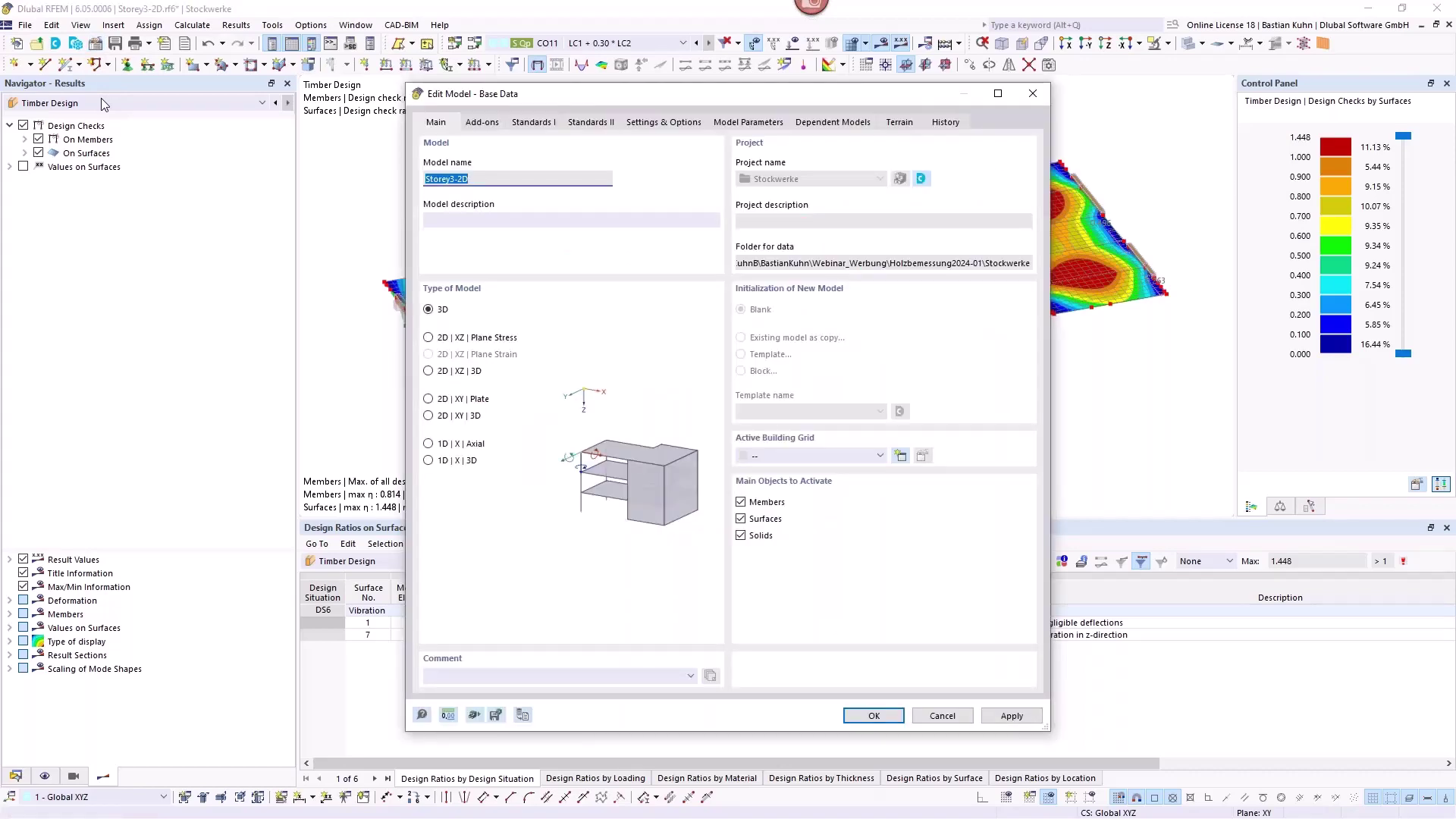
# Step: Activate the Modal Analysis add-on in the model's base data and confirm
pyautogui.click(484, 123)
pyautogui.click(428, 304)
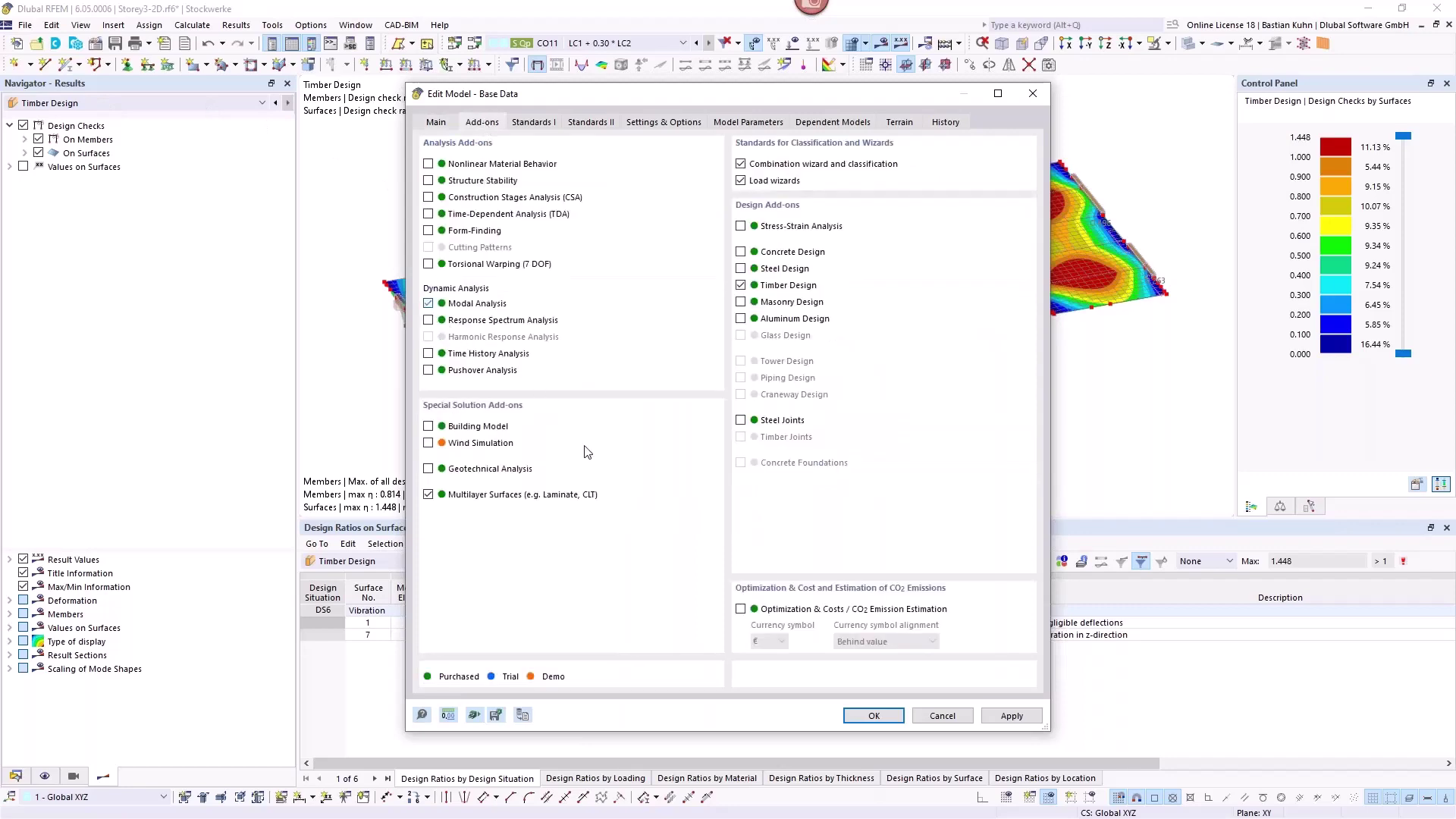
pyautogui.click(862, 719)
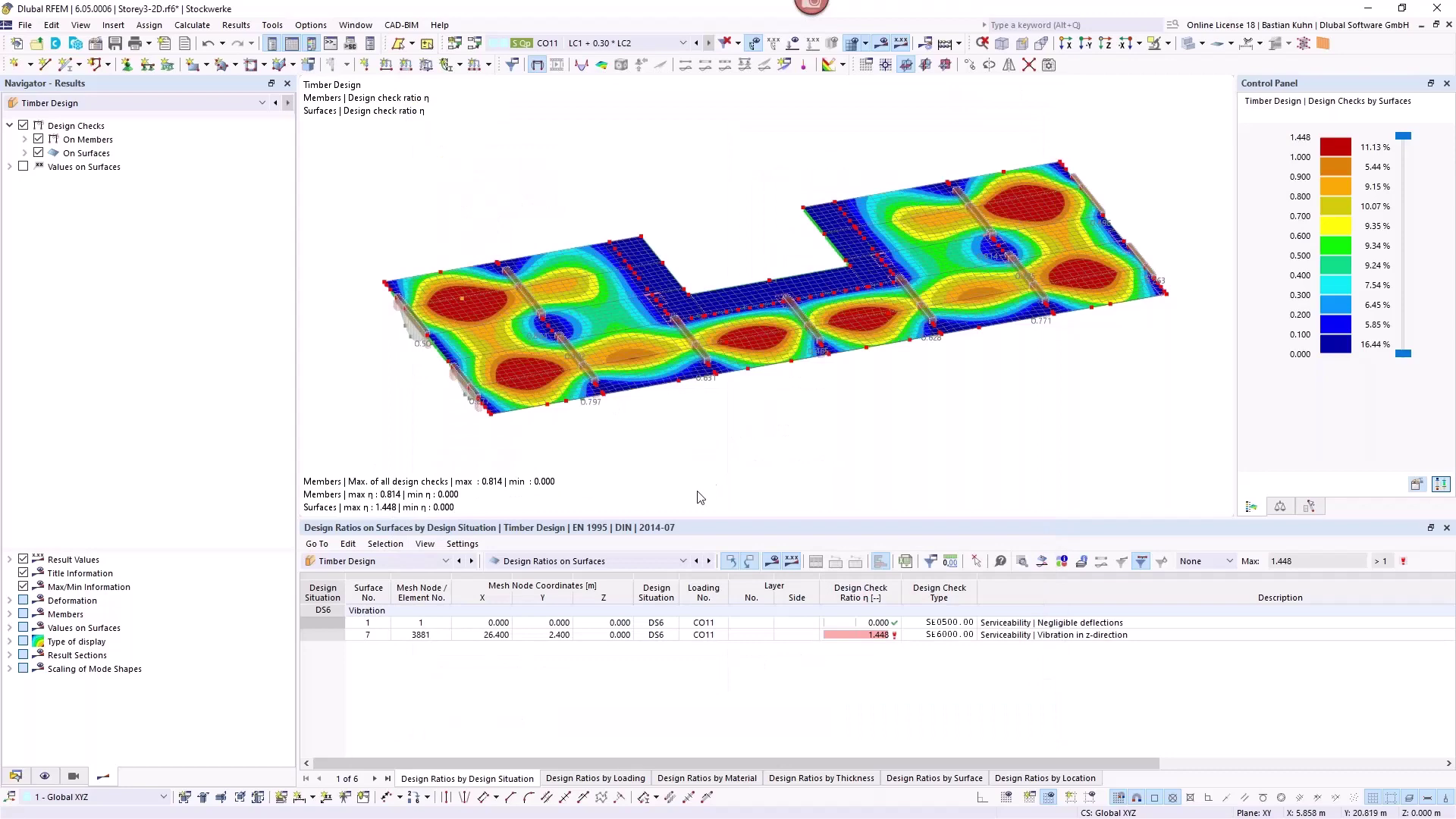
# Step: Open the Load Cases & Combinations settings and add two new load cases
pyautogui.click(16, 777)
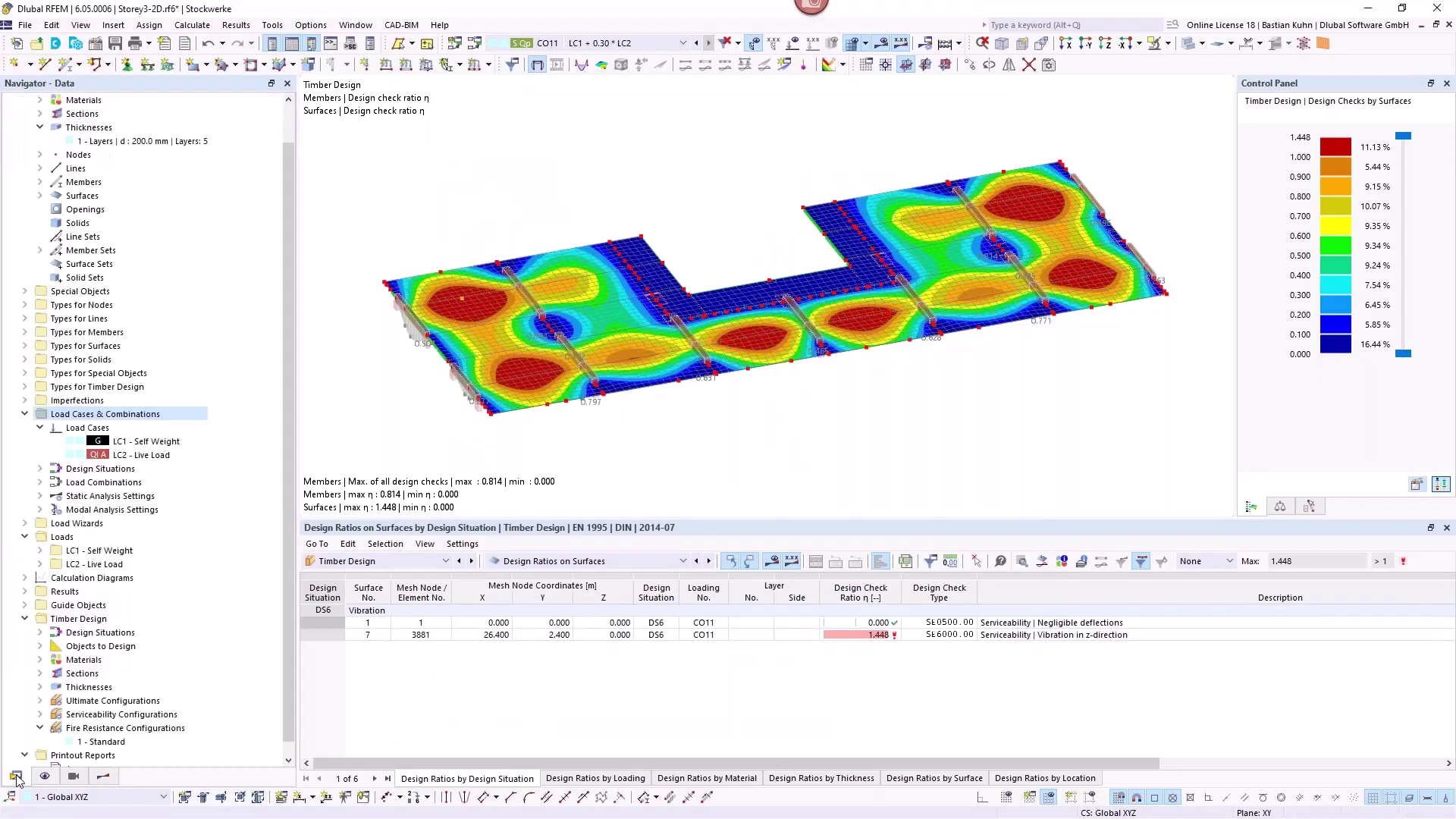
pyautogui.rightClick(113, 420)
pyautogui.click(159, 422)
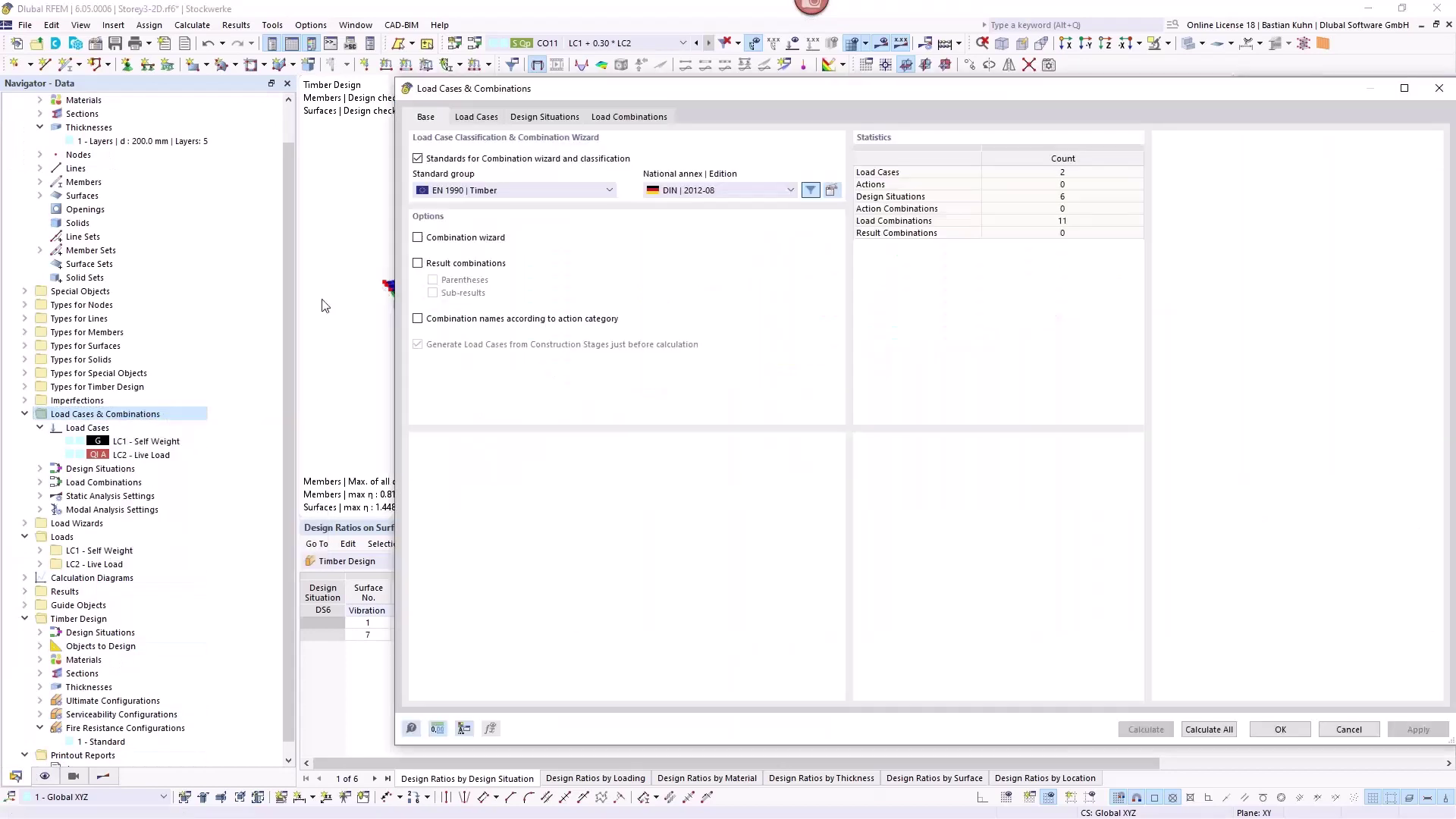
pyautogui.click(476, 117)
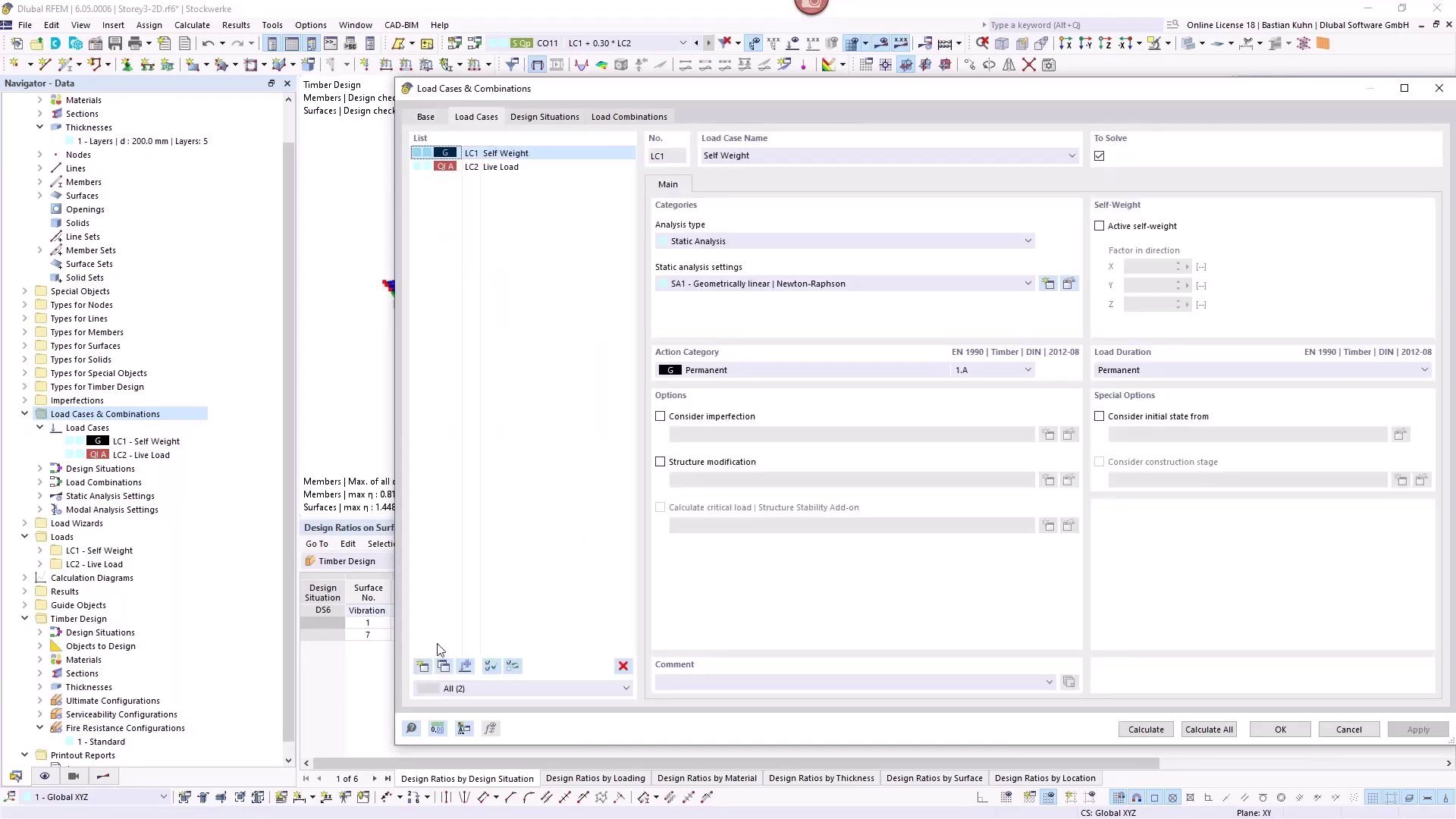
pyautogui.click(422, 665)
pyautogui.click(422, 665)
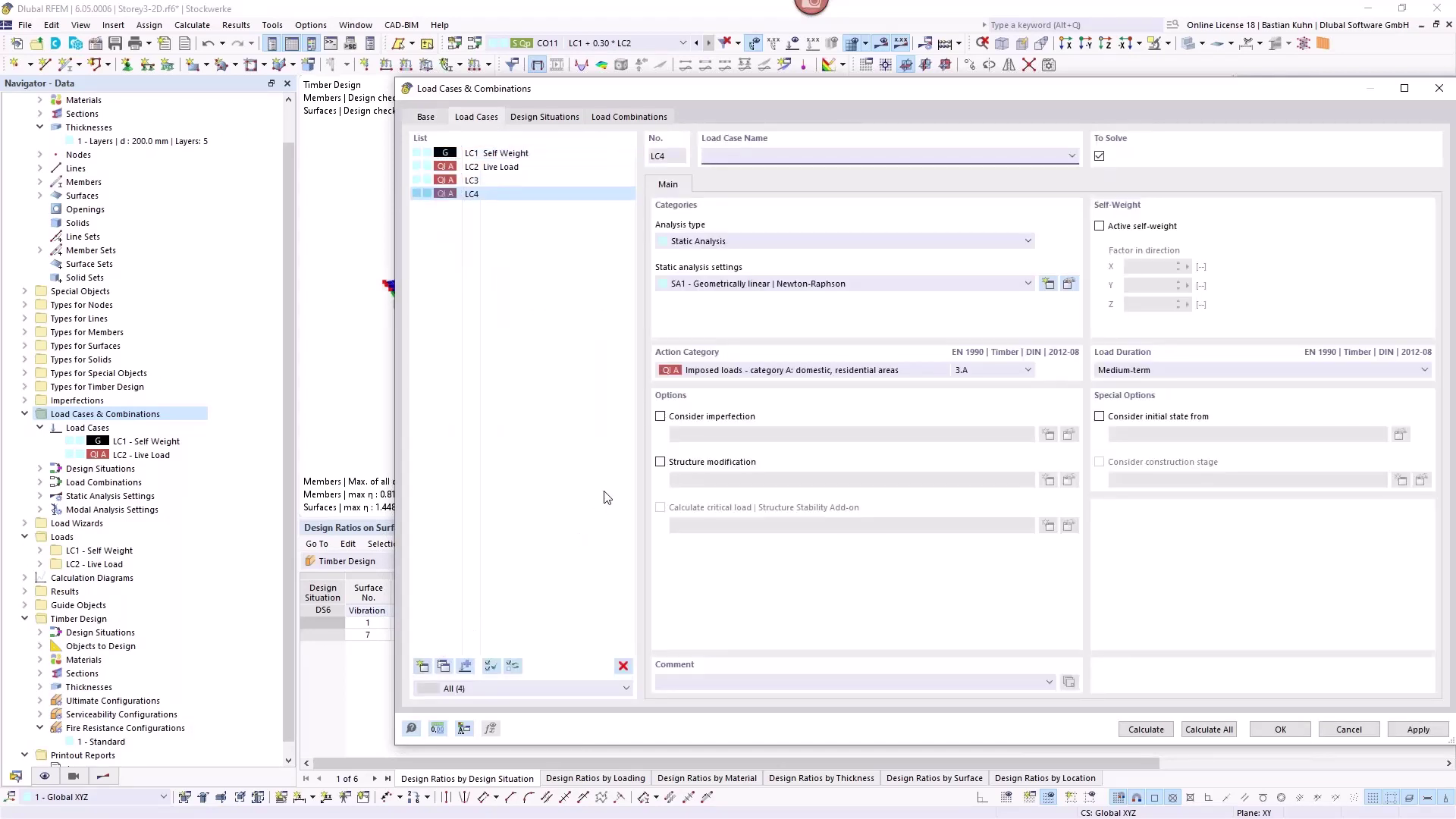
# Step: Set the analysis type of load case LC3 to Modal Analysis
pyautogui.click(490, 181)
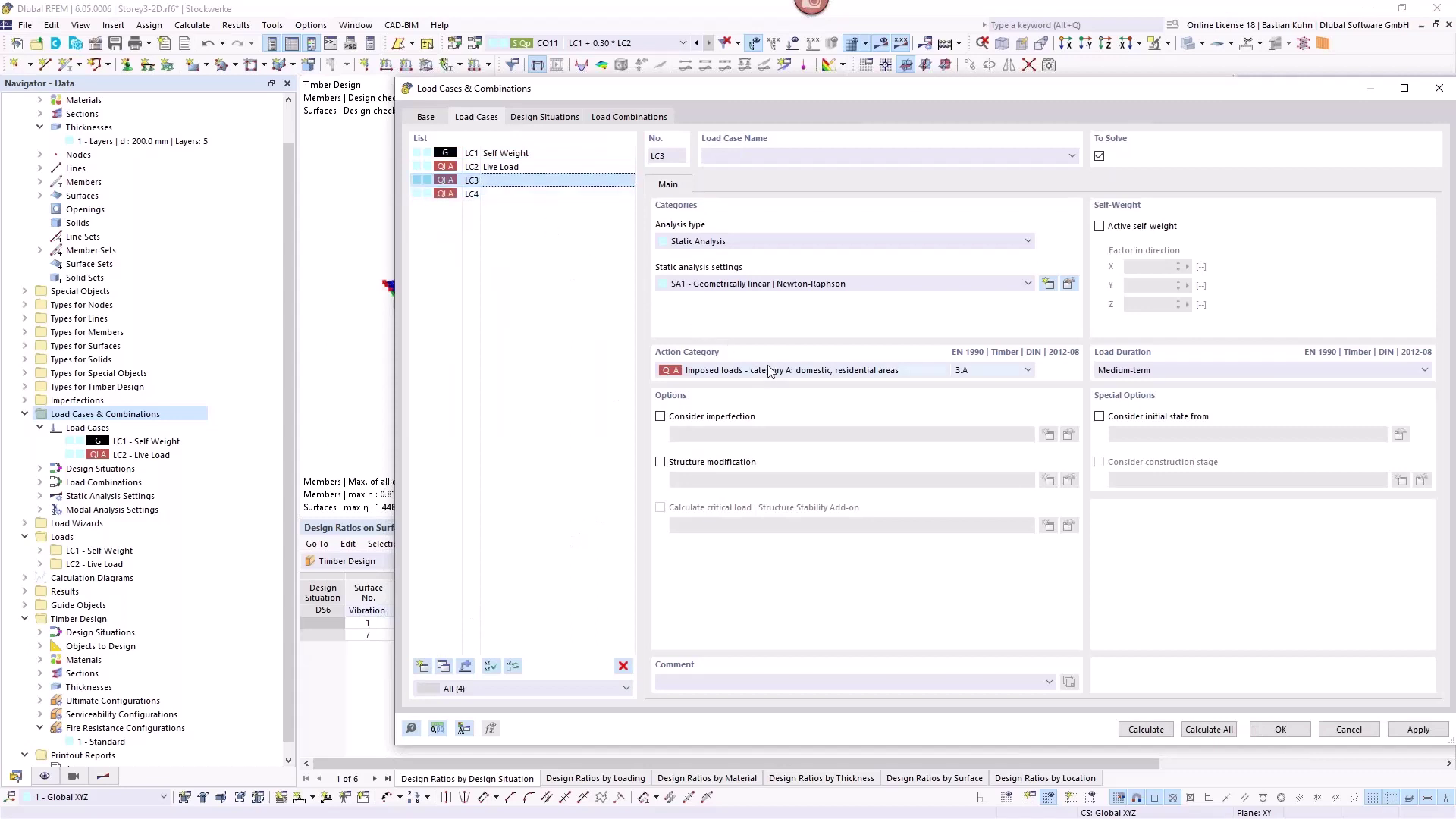
pyautogui.click(773, 243)
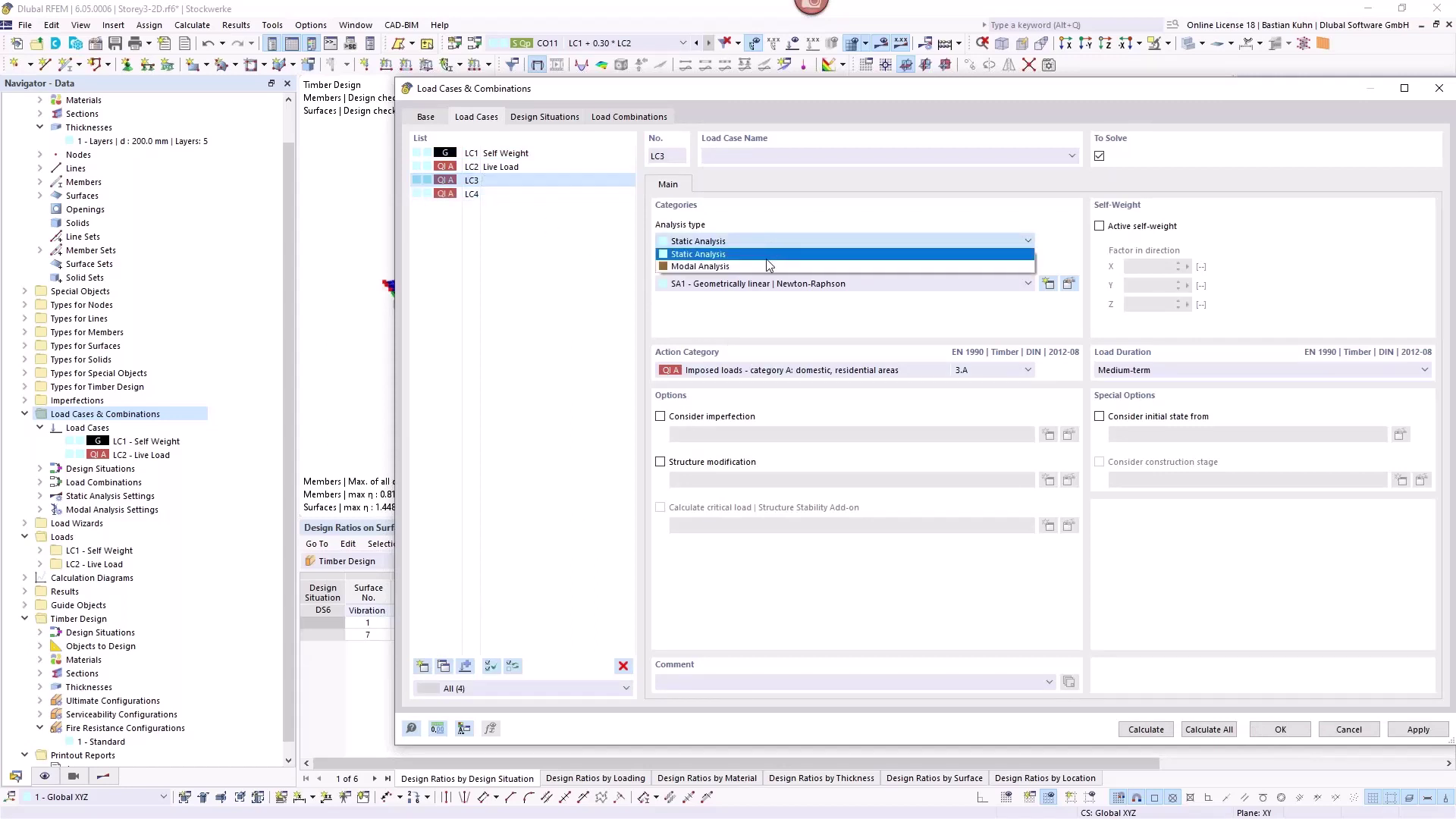
pyautogui.click(768, 264)
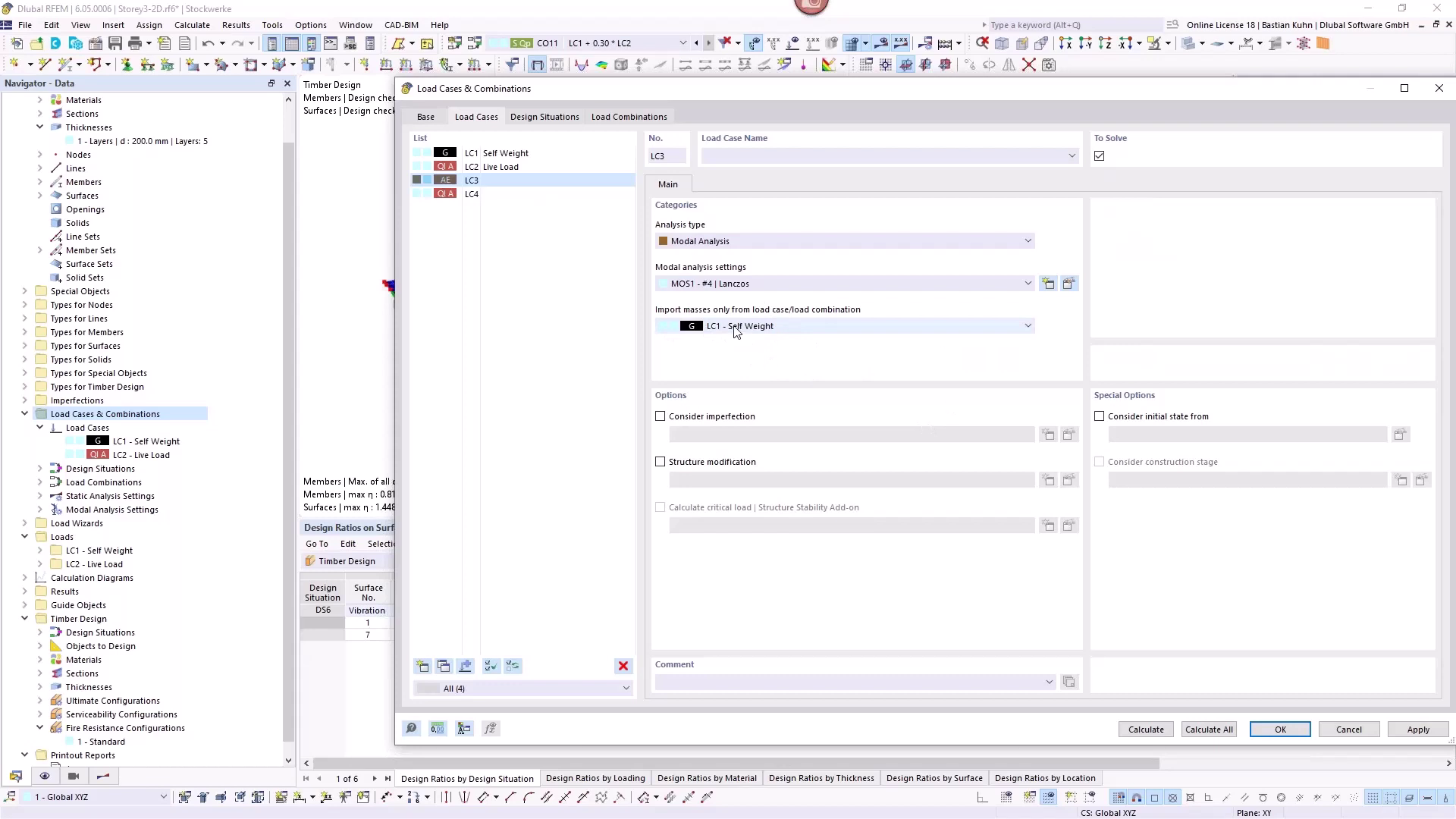
# Step: Name load case LC4 Stiffness and confirm the load case settings
pyautogui.click(475, 195)
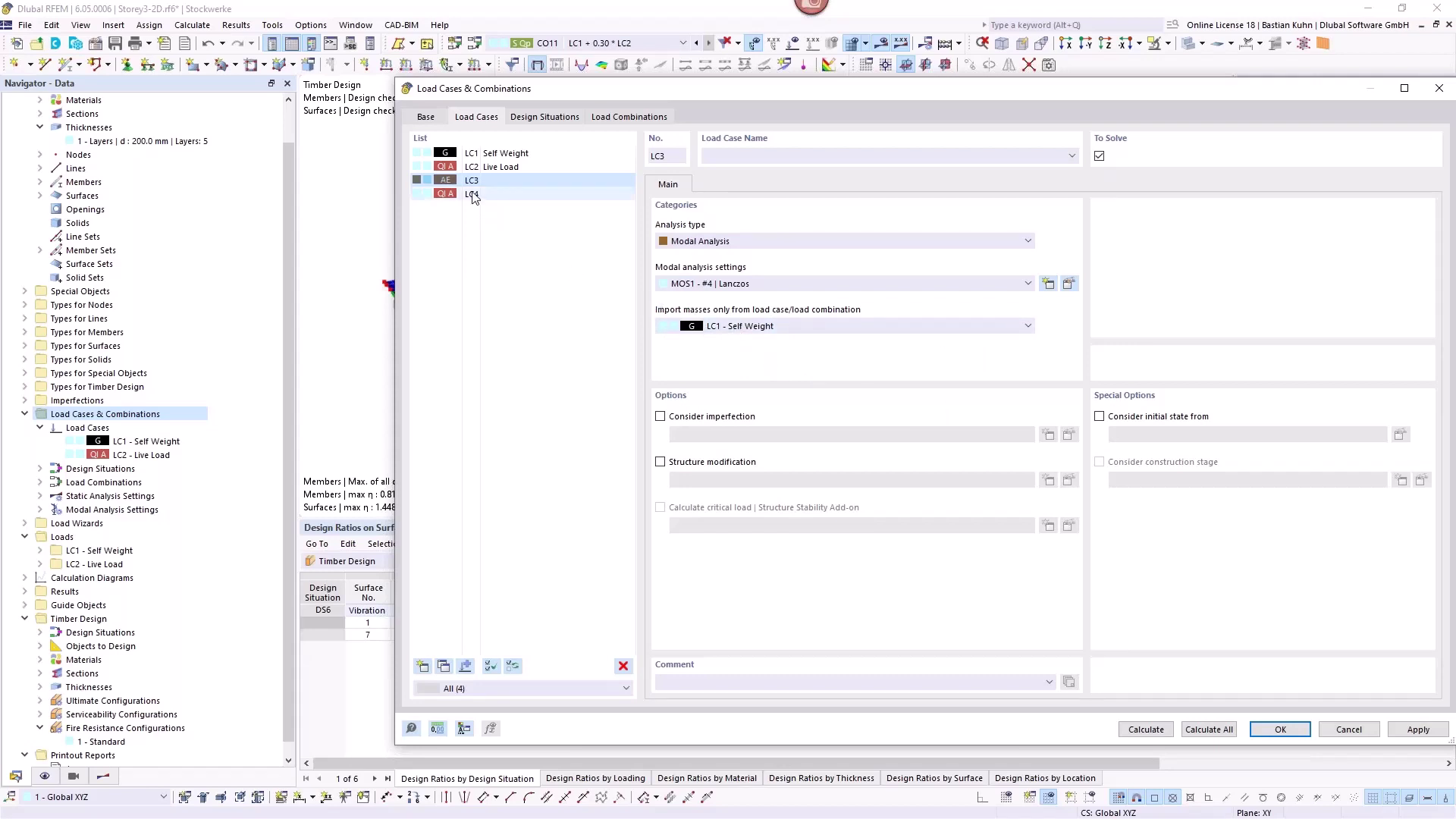
pyautogui.click(922, 157)
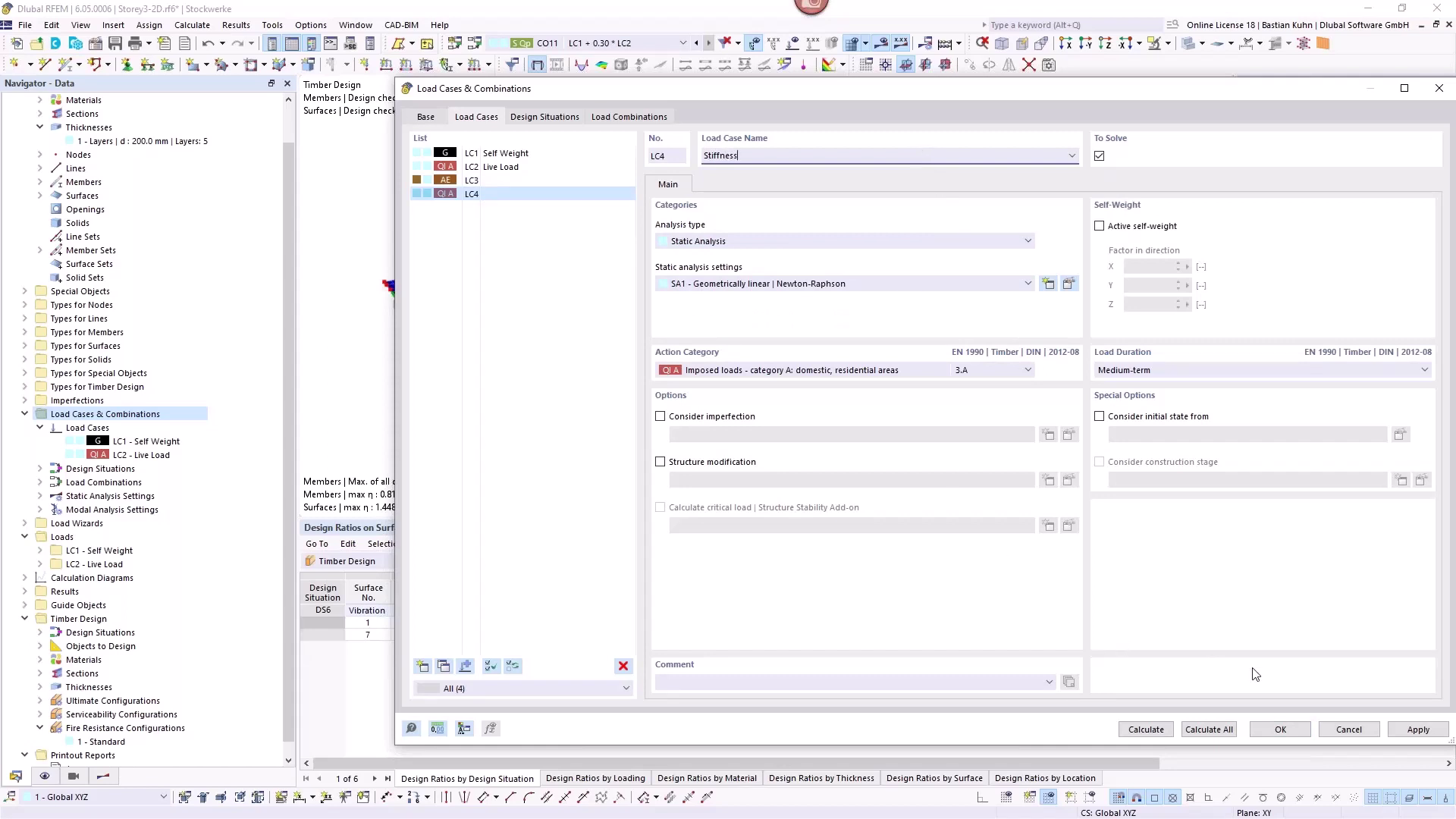
pyautogui.click(1276, 729)
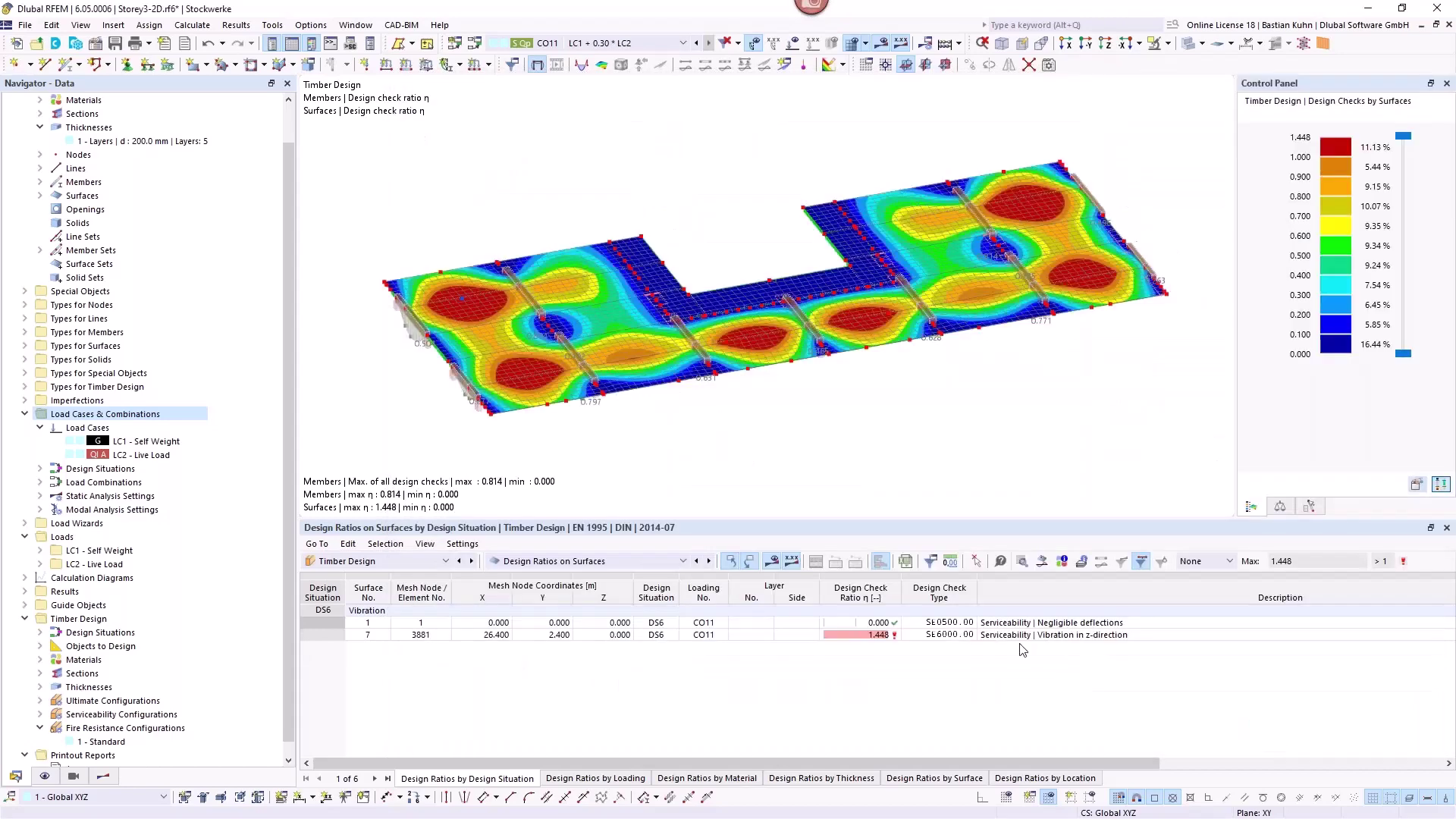
# Step: Calculate the modal analysis of load case LC3 and examine the natural frequency of the first mode
pyautogui.click(420, 563)
pyautogui.click(493, 496)
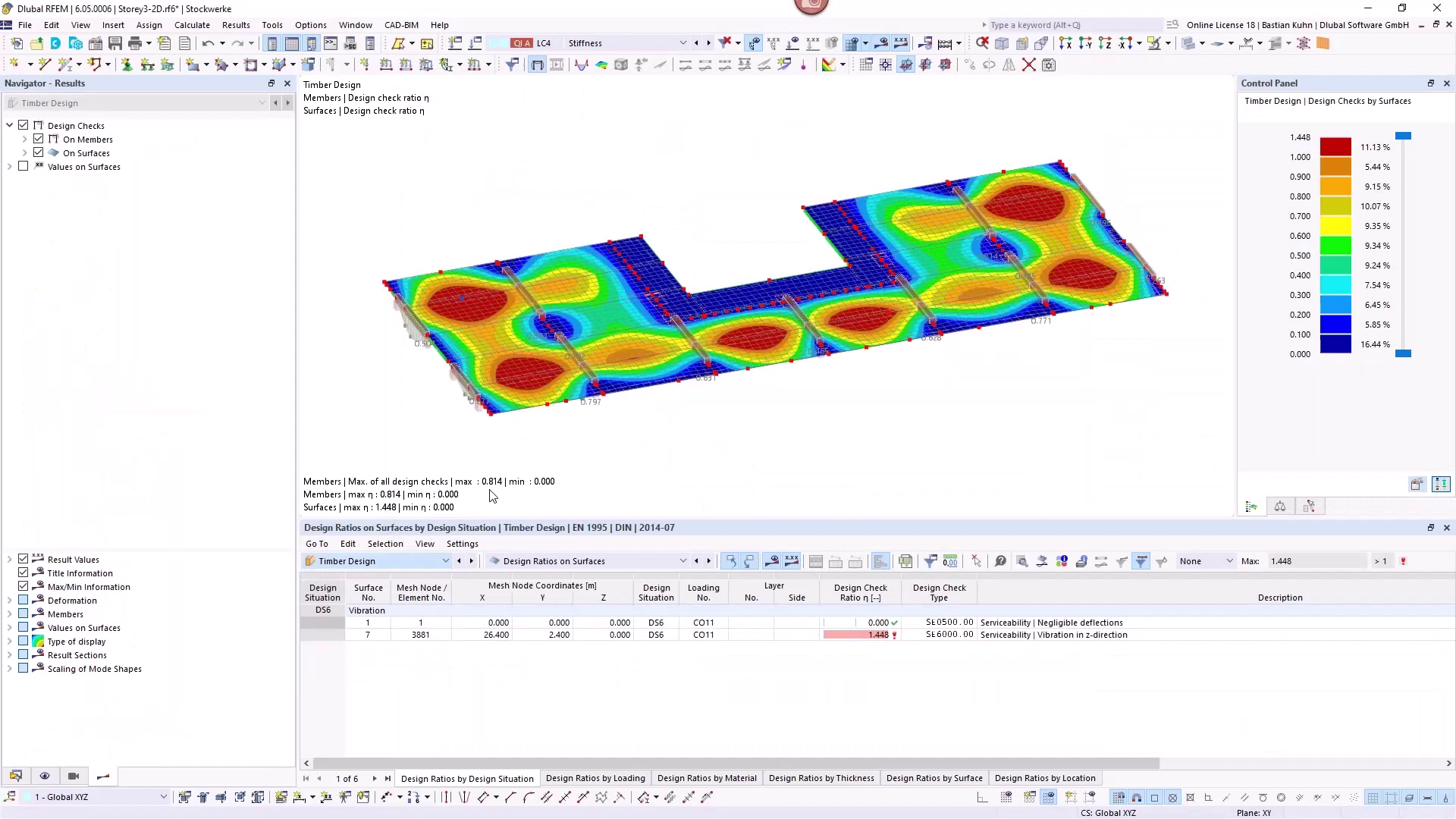
pyautogui.click(634, 42)
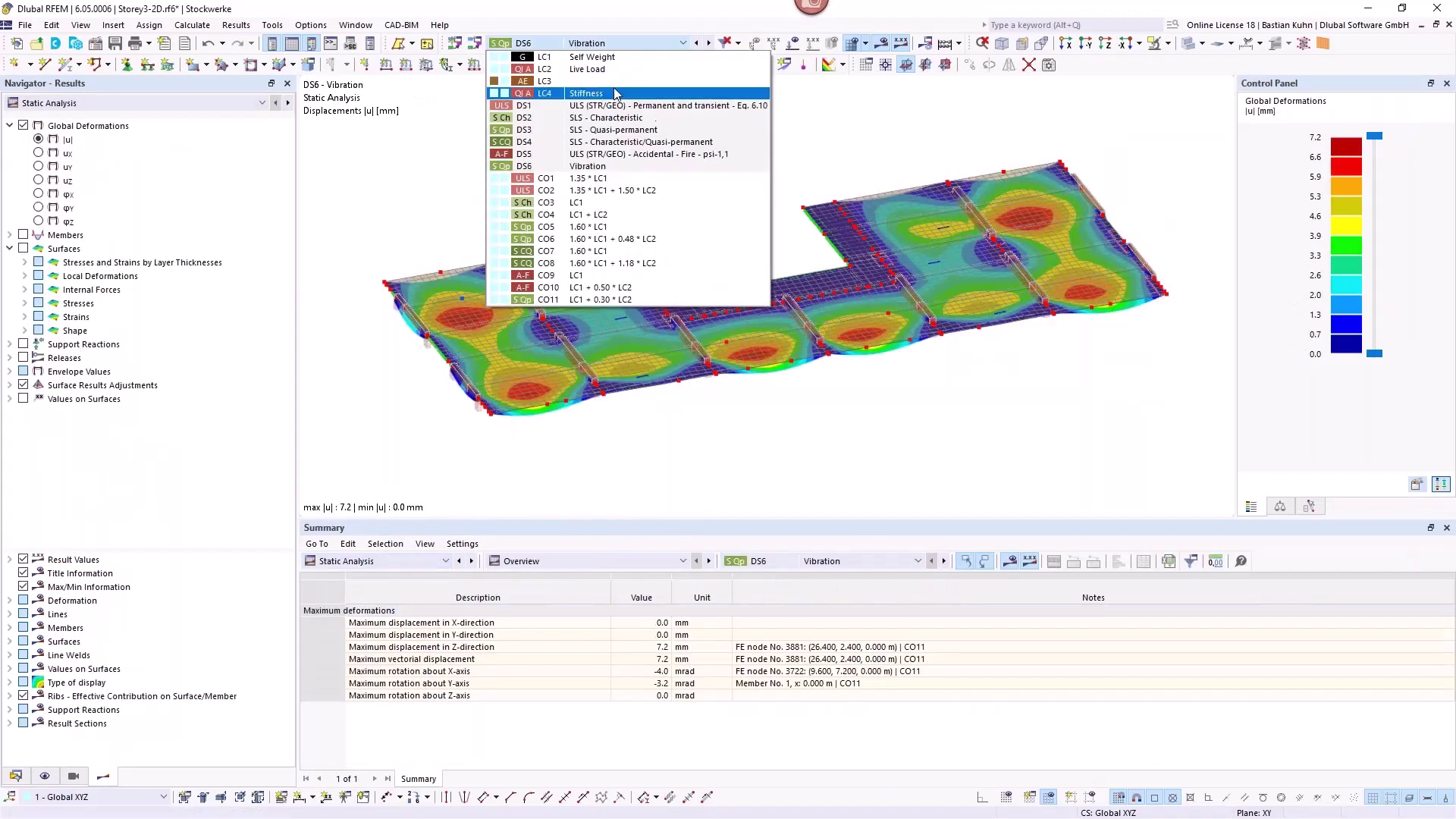
pyautogui.click(616, 81)
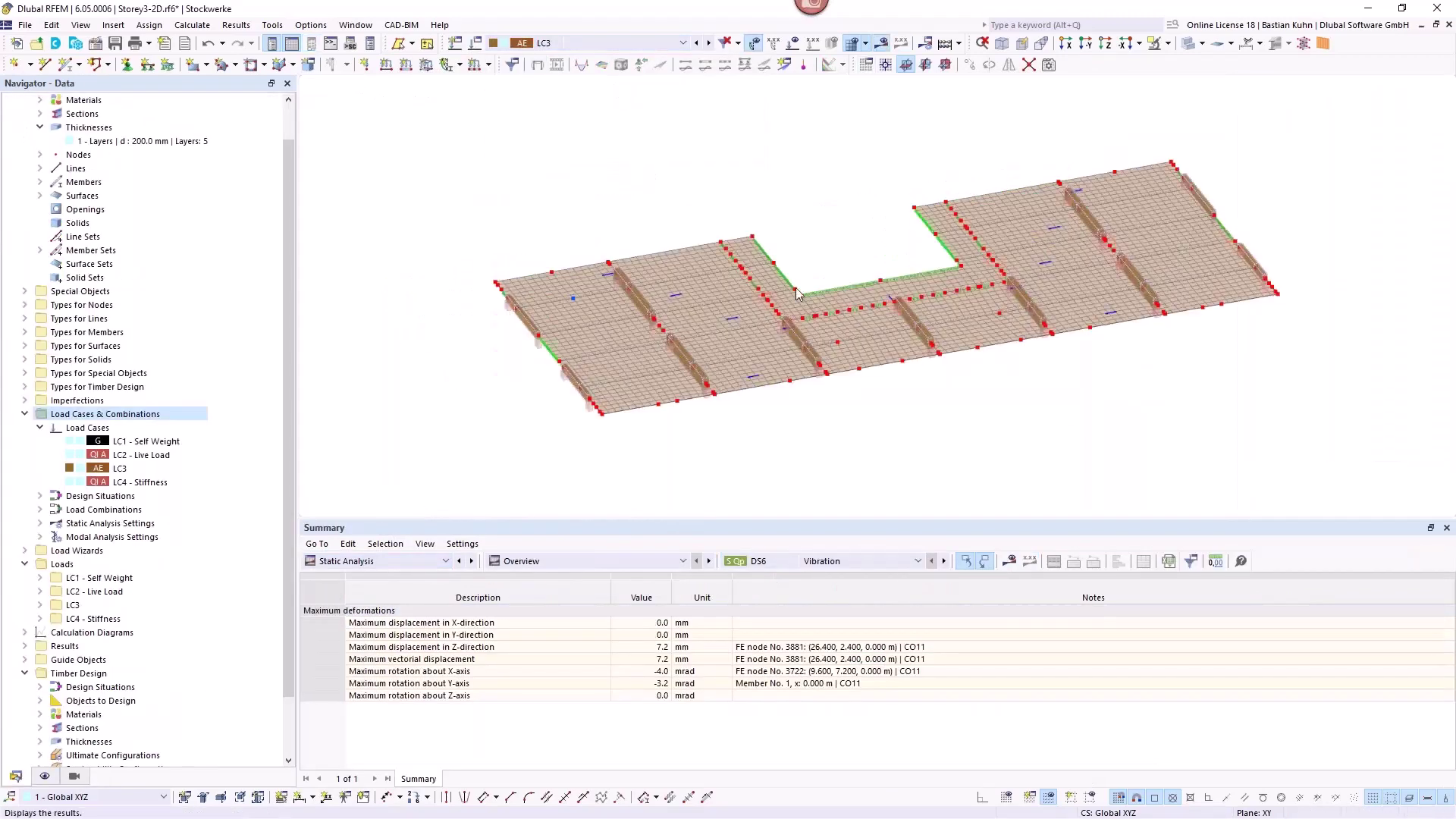
pyautogui.click(881, 43)
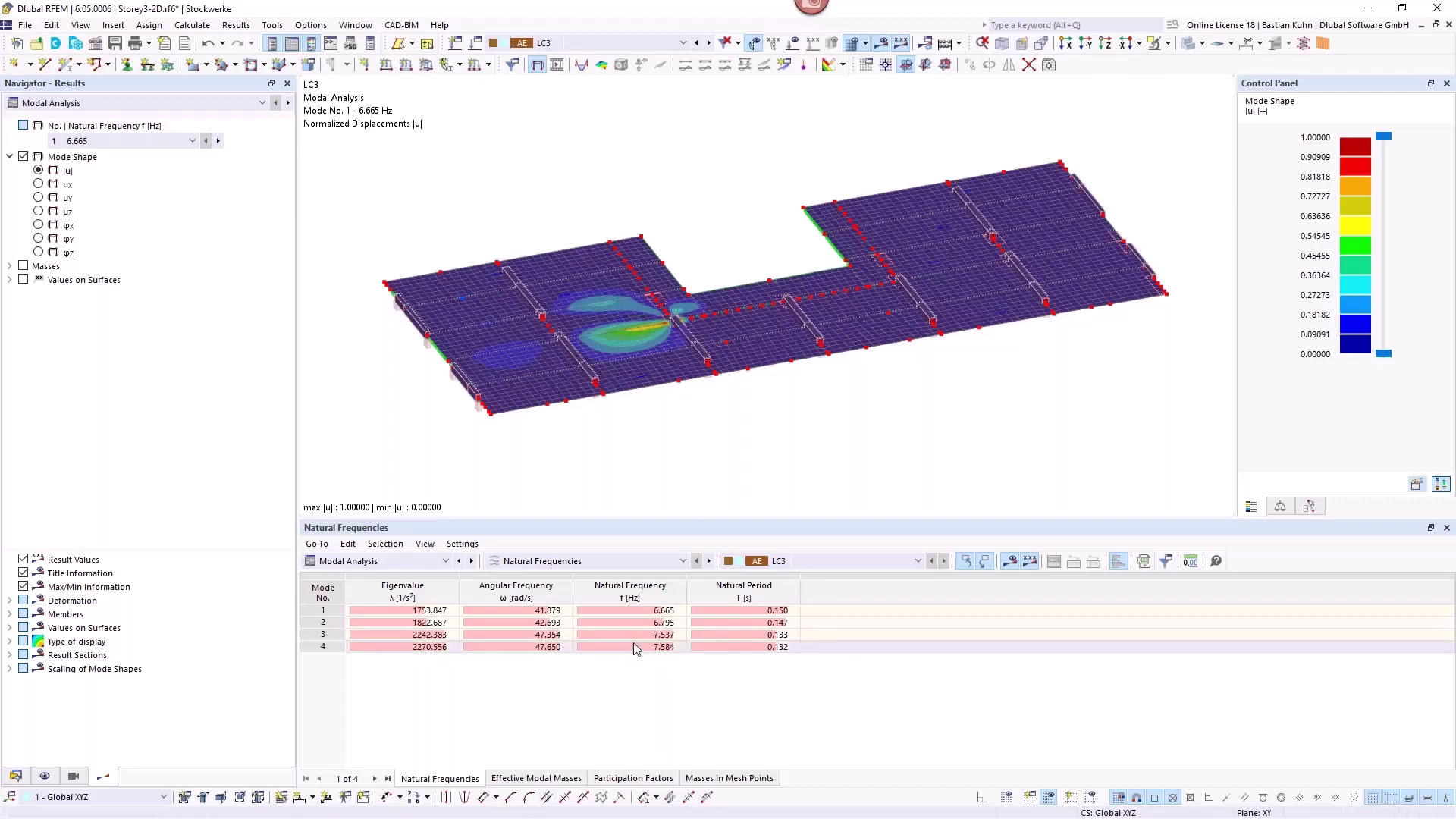
pyautogui.click(652, 611)
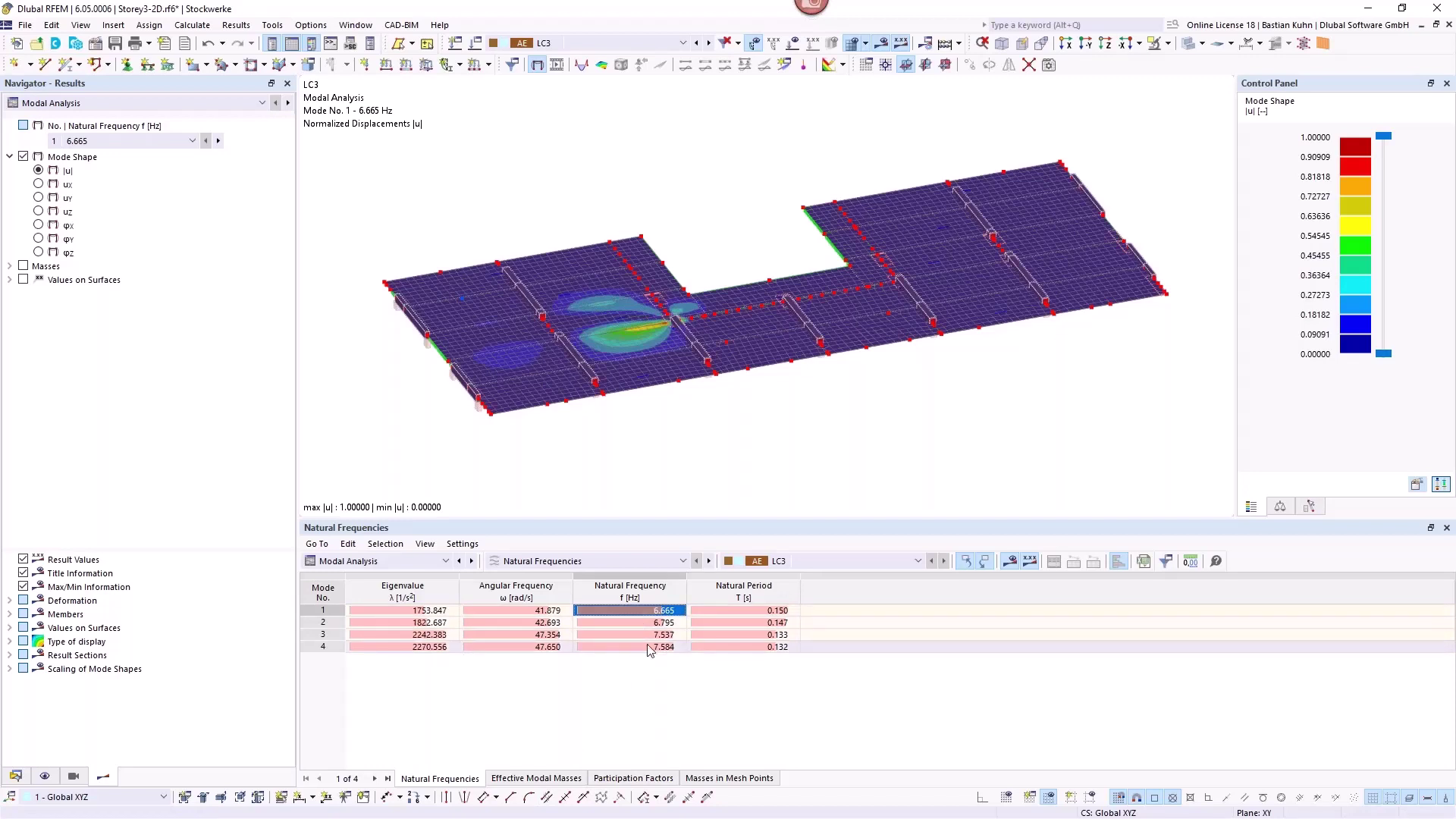
# Step: Check the natural period and natural frequency of the first mode in the LC3 modal analysis results
pyautogui.click(715, 611)
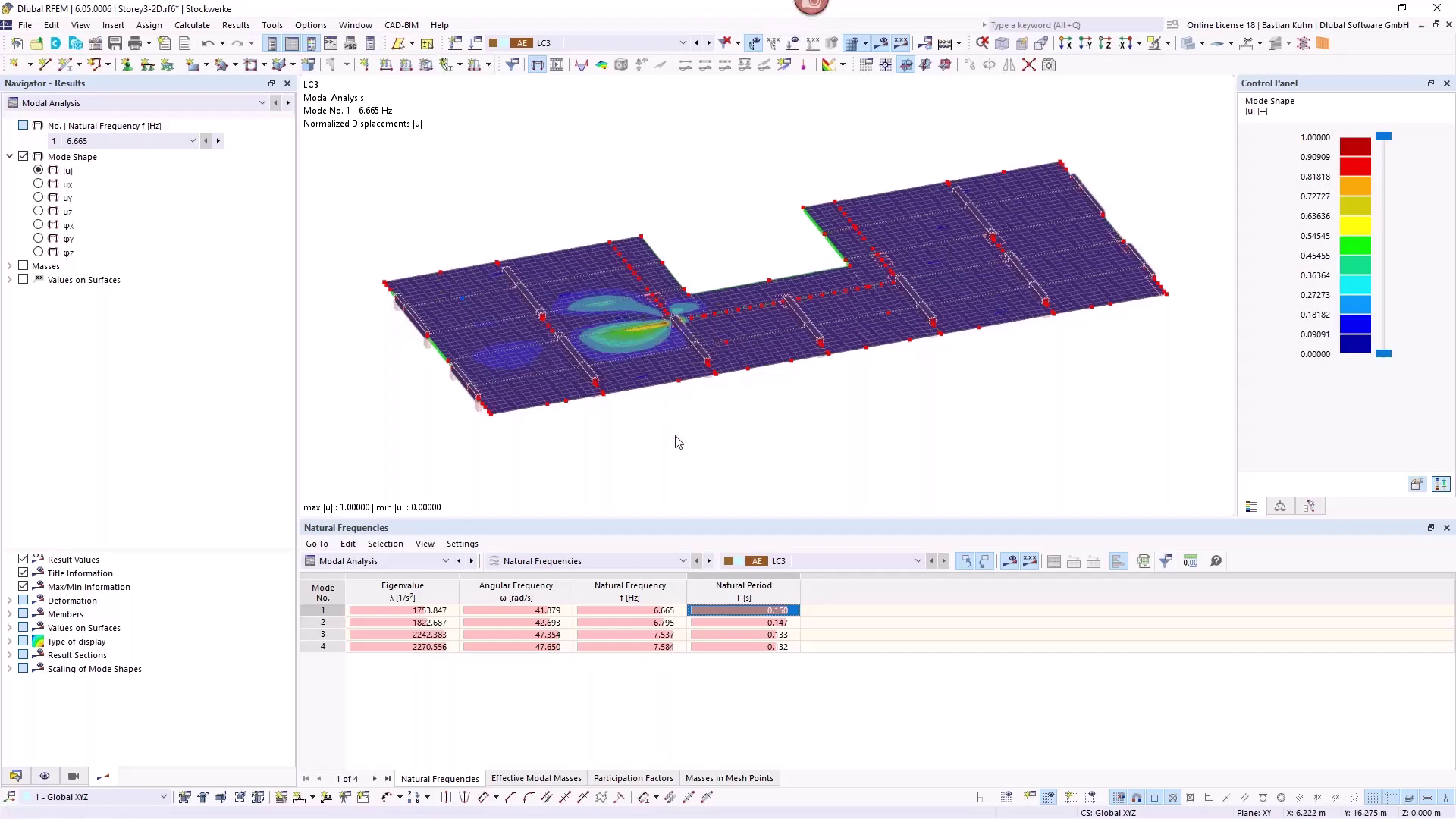
pyautogui.click(641, 613)
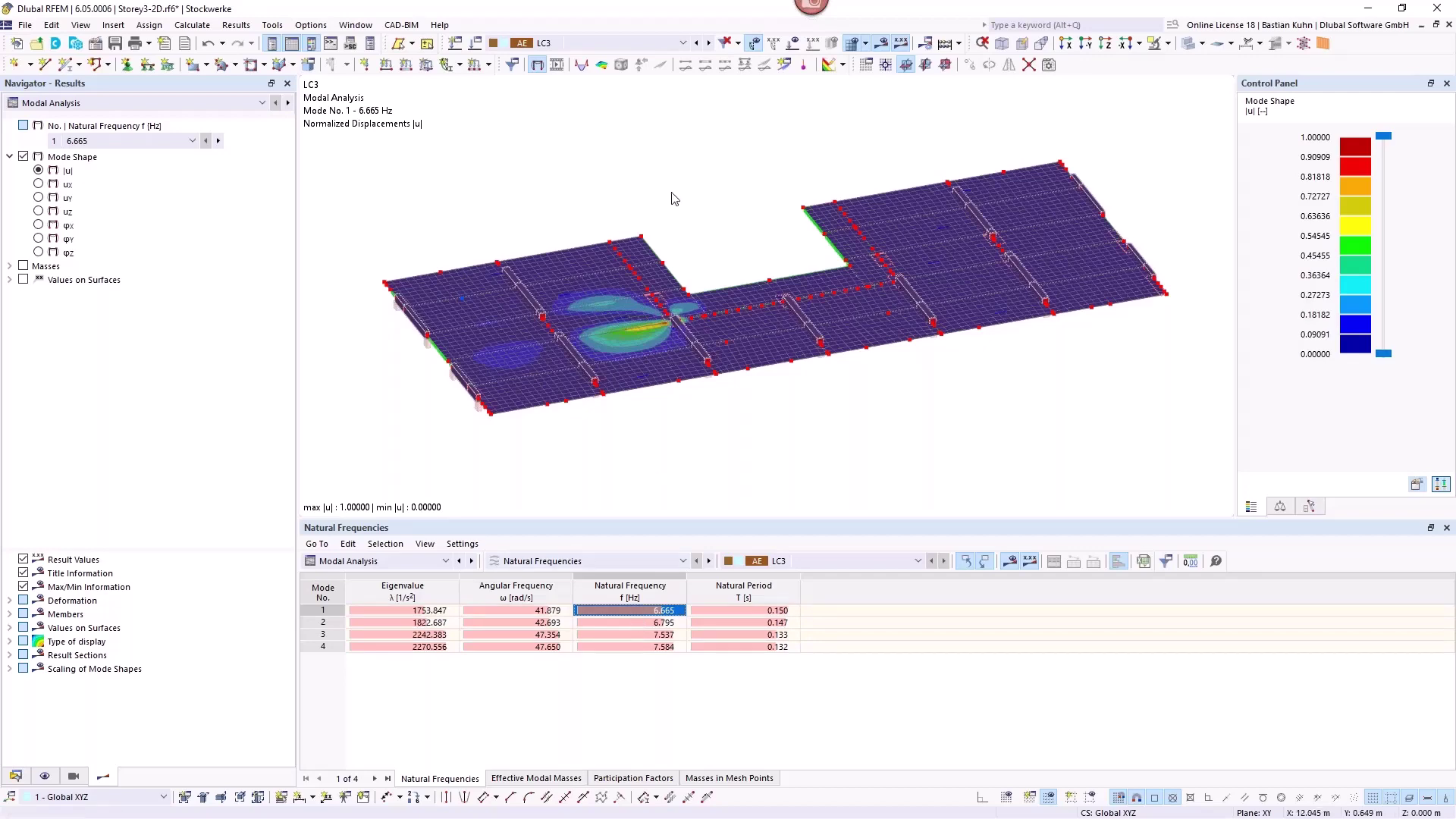
# Step: Add a 2 kN vertical nodal force in the Z direction to node 442 in load case LC4 Stiffness
pyautogui.click(708, 43)
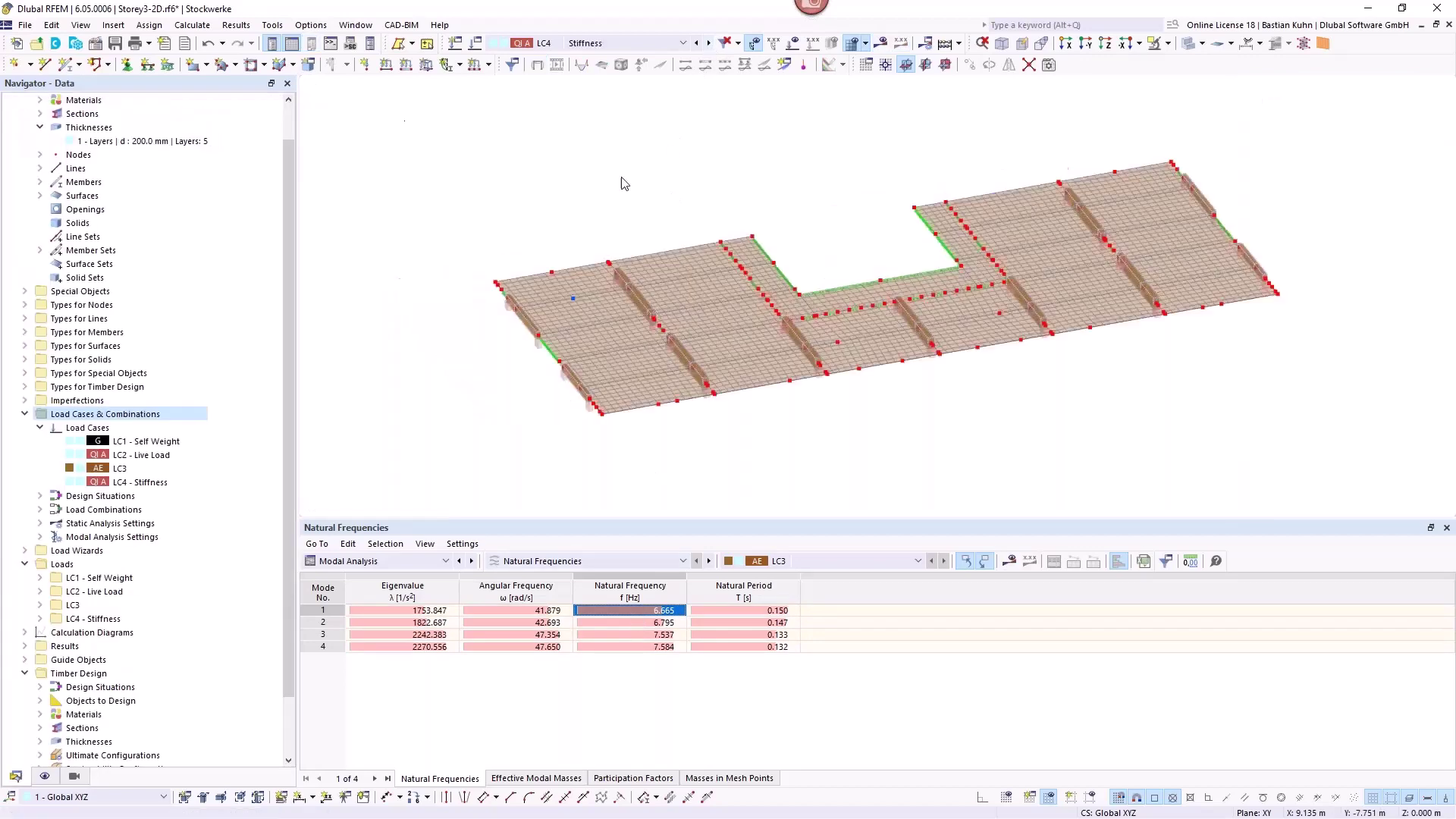
pyautogui.keyDown('ctrl'); pyautogui.moveTo(708, 232); pyautogui.dragTo(559, 215, button='middle'); pyautogui.keyUp('ctrl')
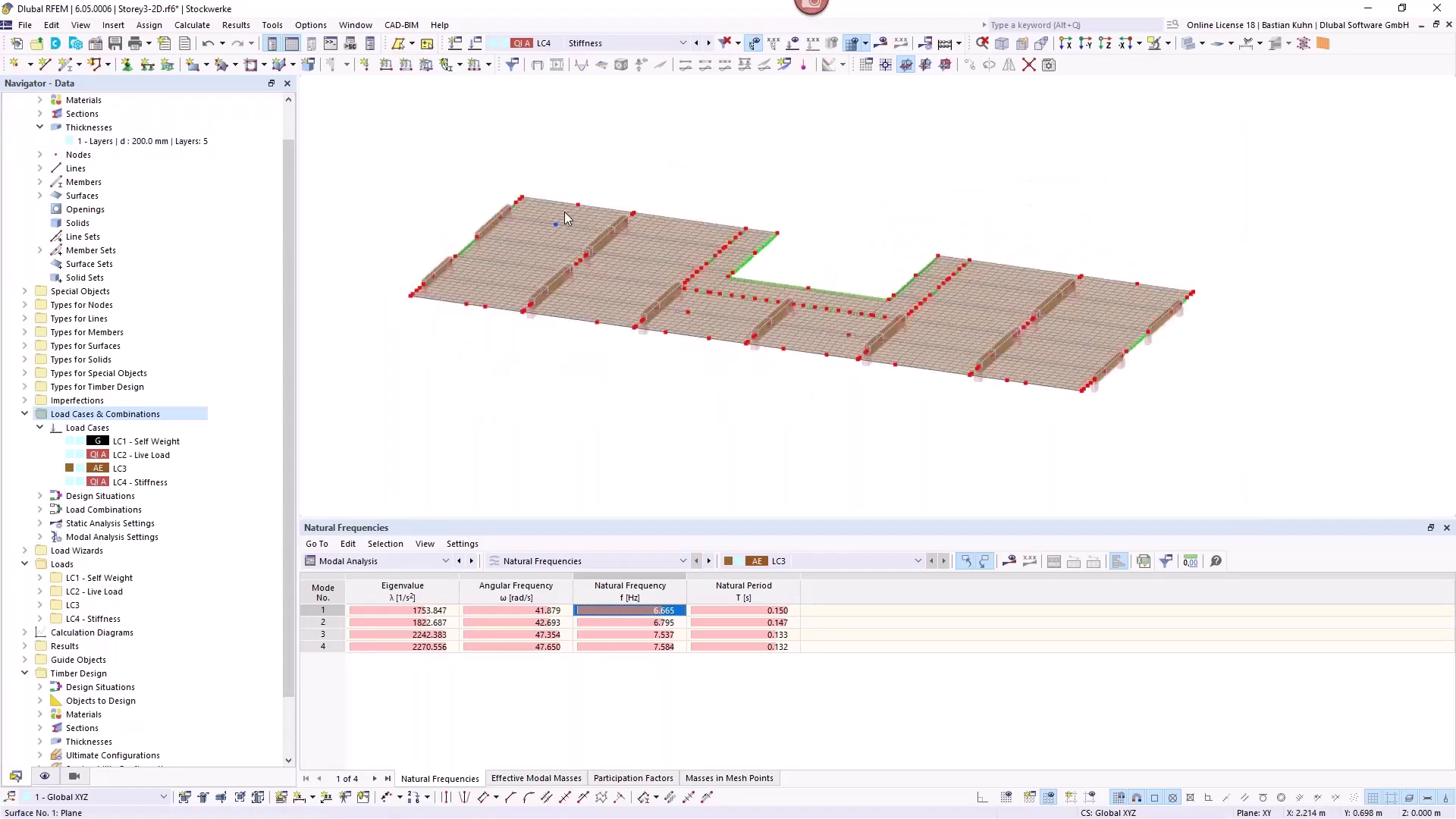
pyautogui.click(366, 66)
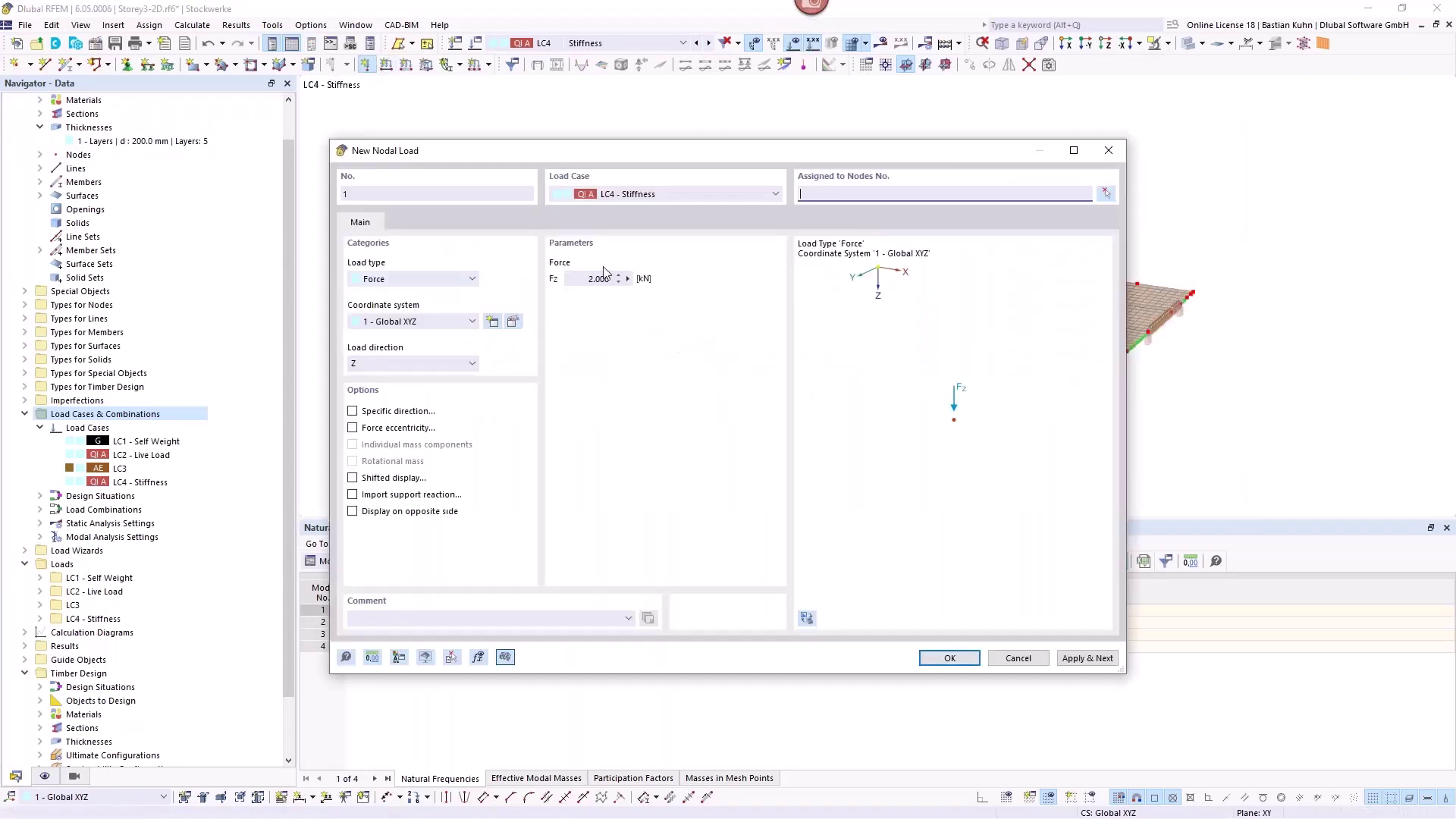
pyautogui.click(583, 278)
pyautogui.click(945, 657)
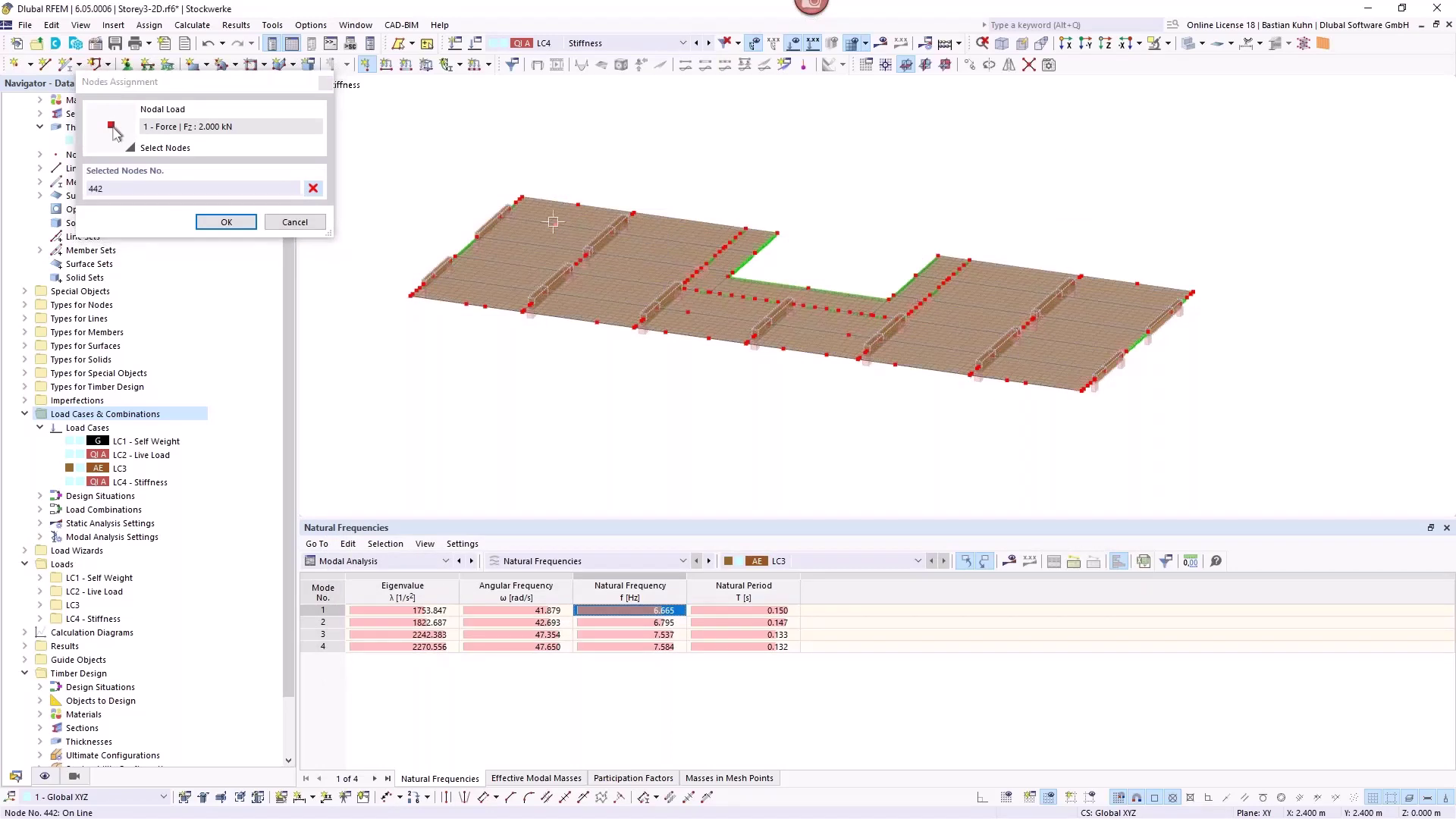
pyautogui.click(224, 221)
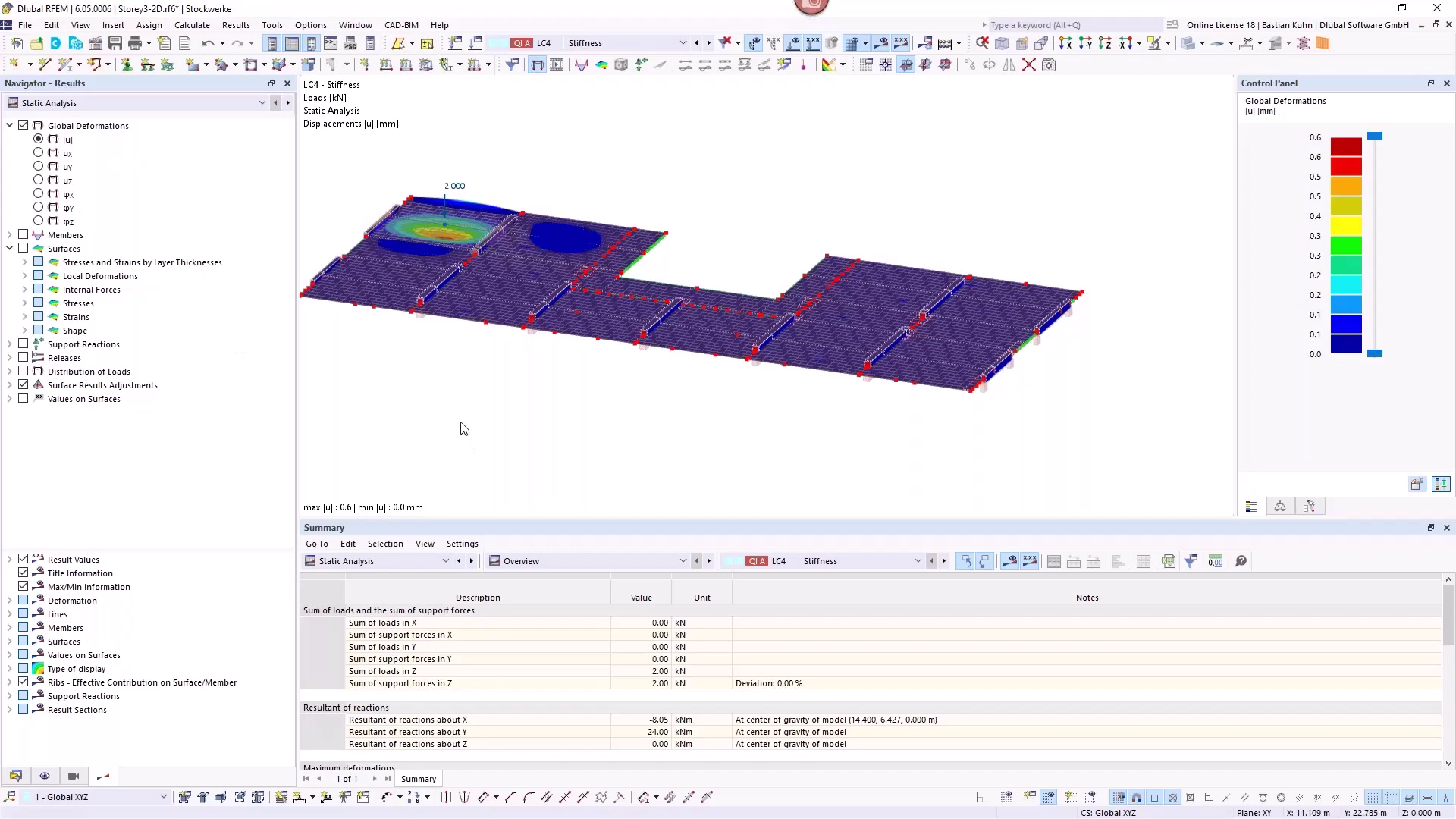
# Step: Examine the calculated LC4 floor displacements around the nodal load
pyautogui.moveTo(514, 410); pyautogui.dragTo(666, 416, button='middle')
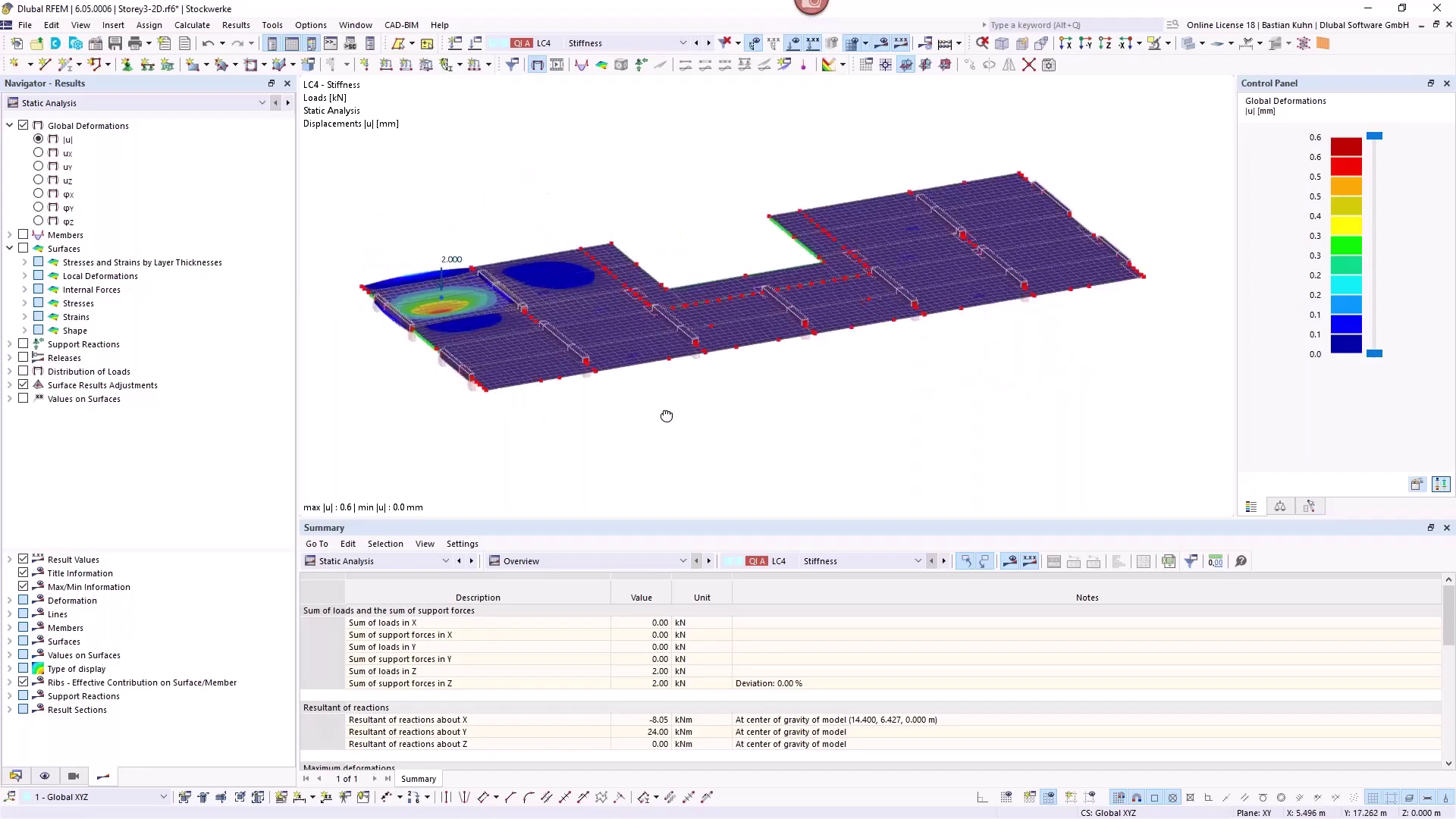
pyautogui.scroll(2, 659, 396)
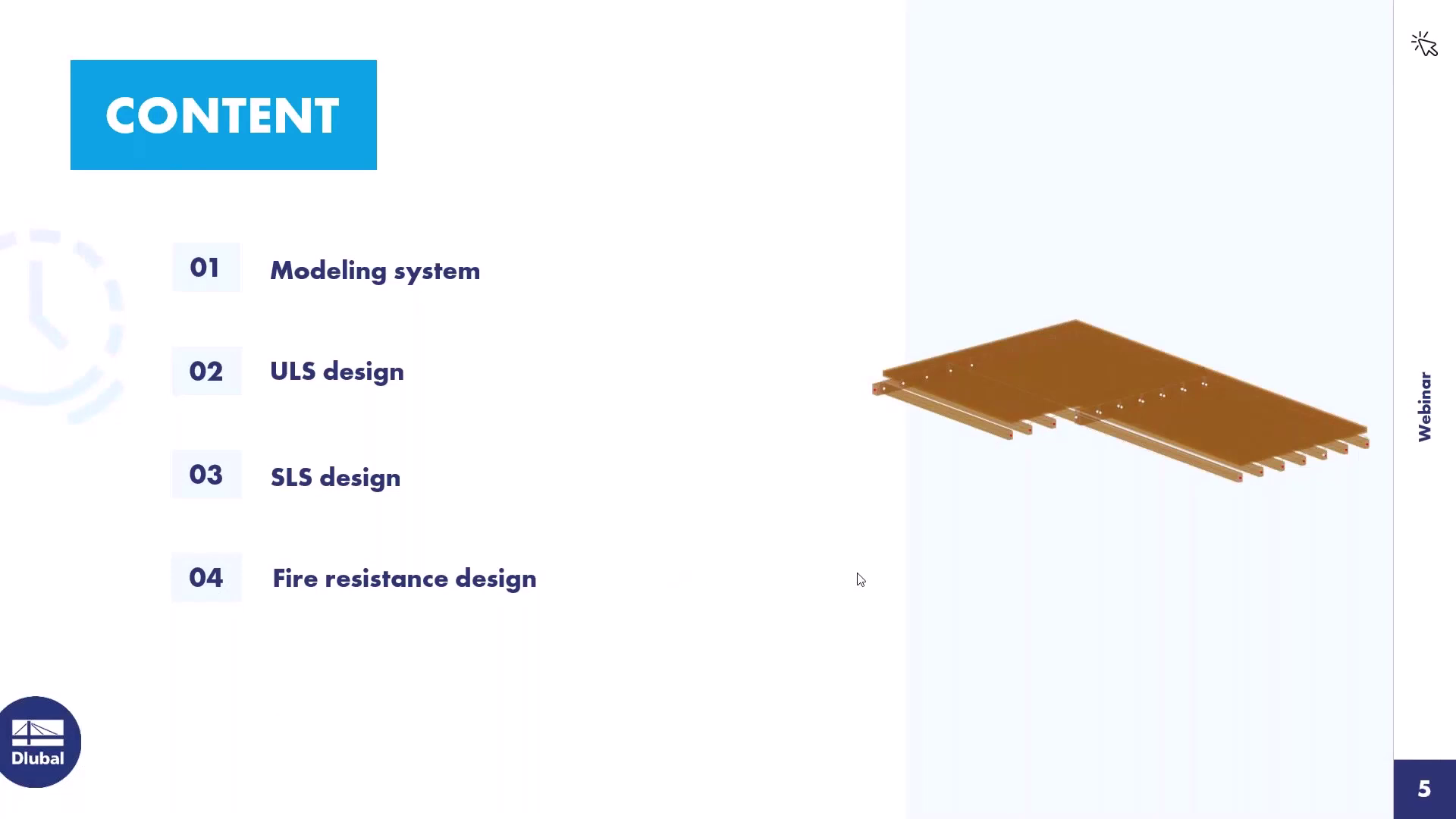
pyautogui.press('Right')
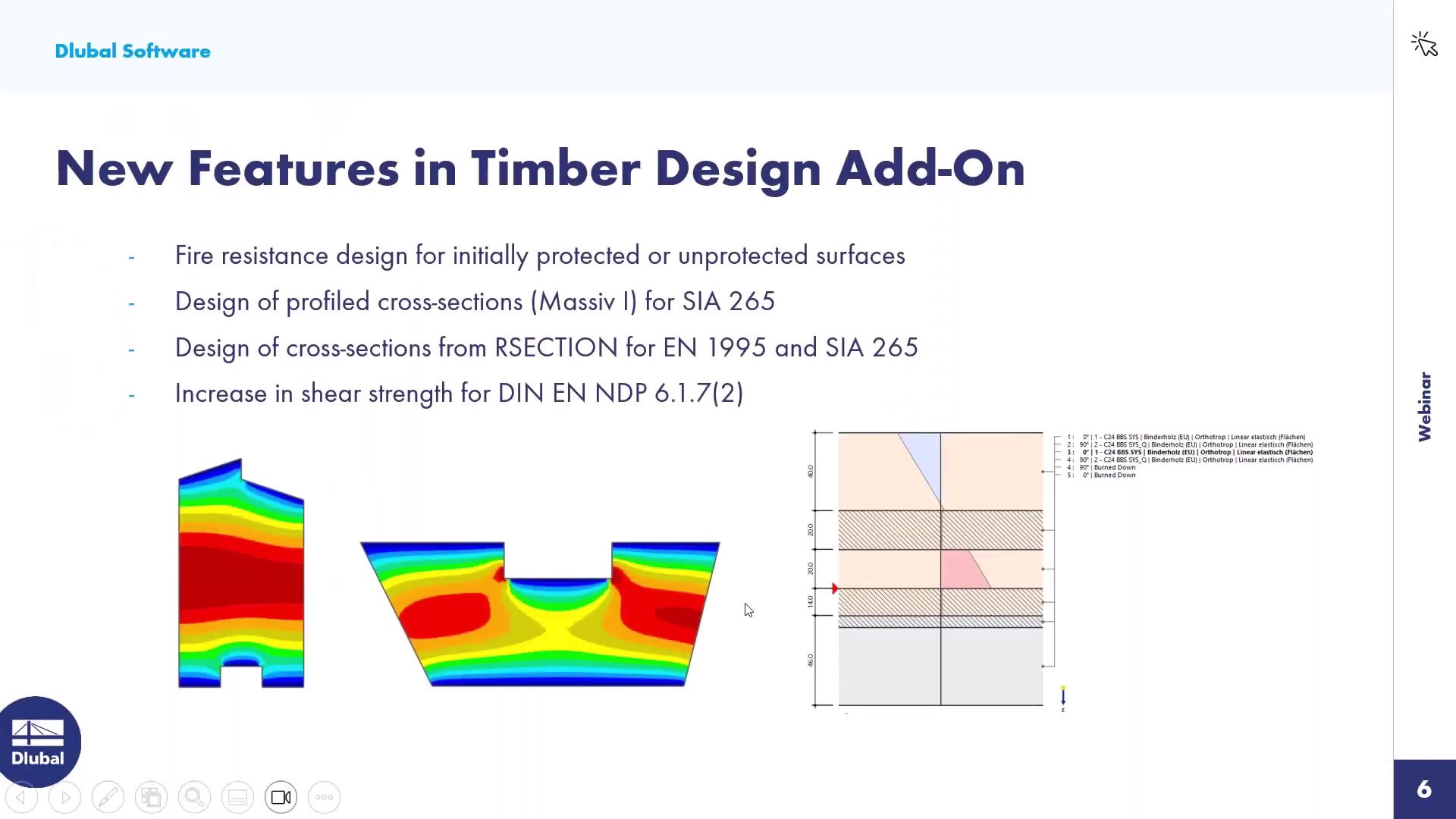